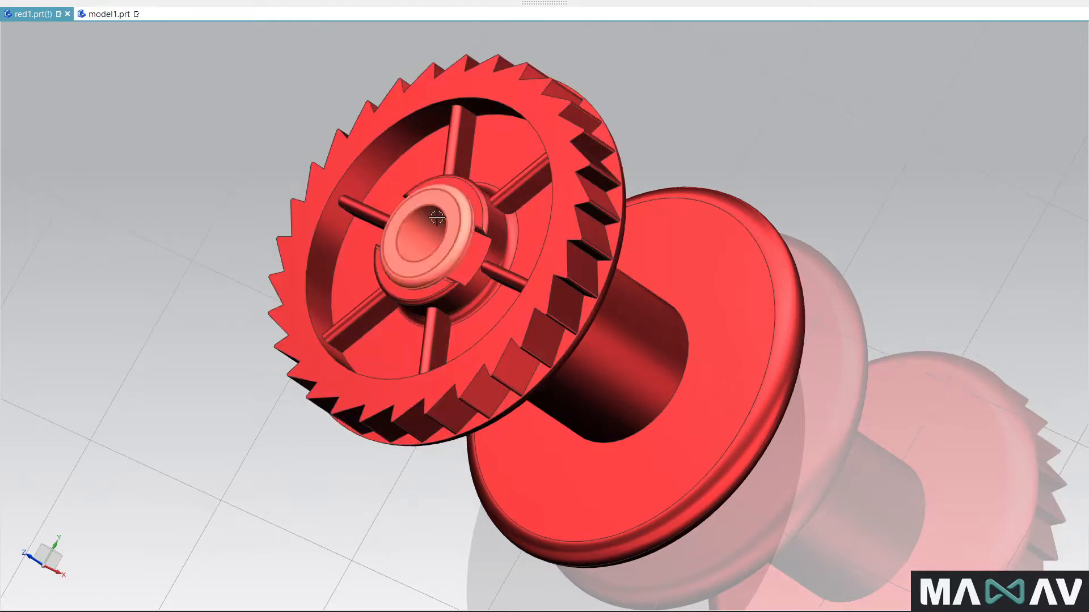
# - Examine the finished spool assembly from several sides, including its flanges, toothed wheel, inner ribs and end bushings
pyautogui.moveTo(290, 274); pyautogui.dragTo(517, 192, button='middle')
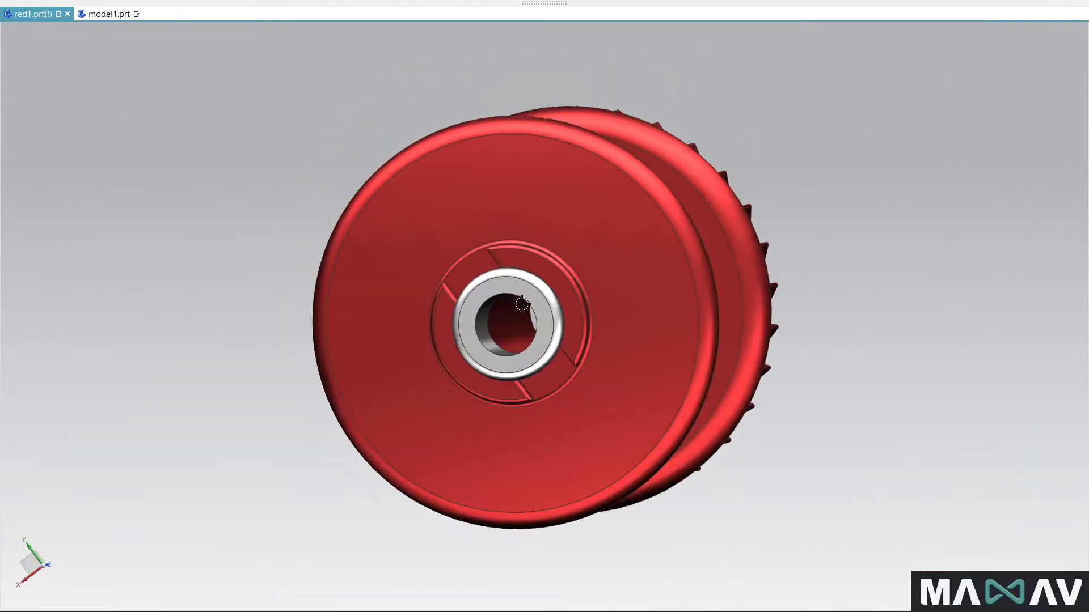
pyautogui.moveTo(418, 265); pyautogui.dragTo(252, 279, button='middle')
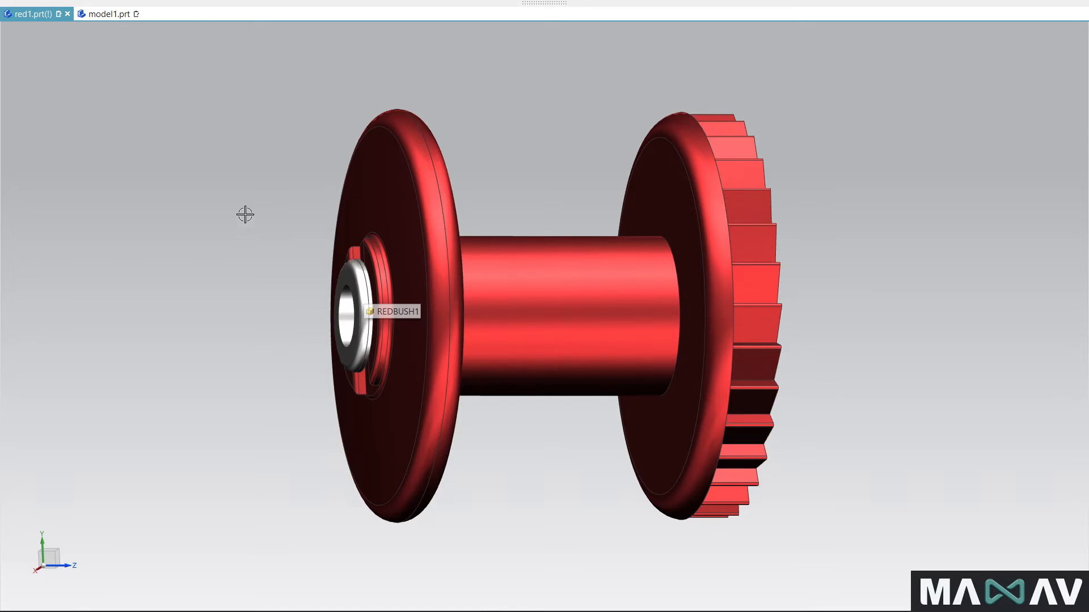
pyautogui.moveTo(246, 214); pyautogui.dragTo(182, 230, button='middle')
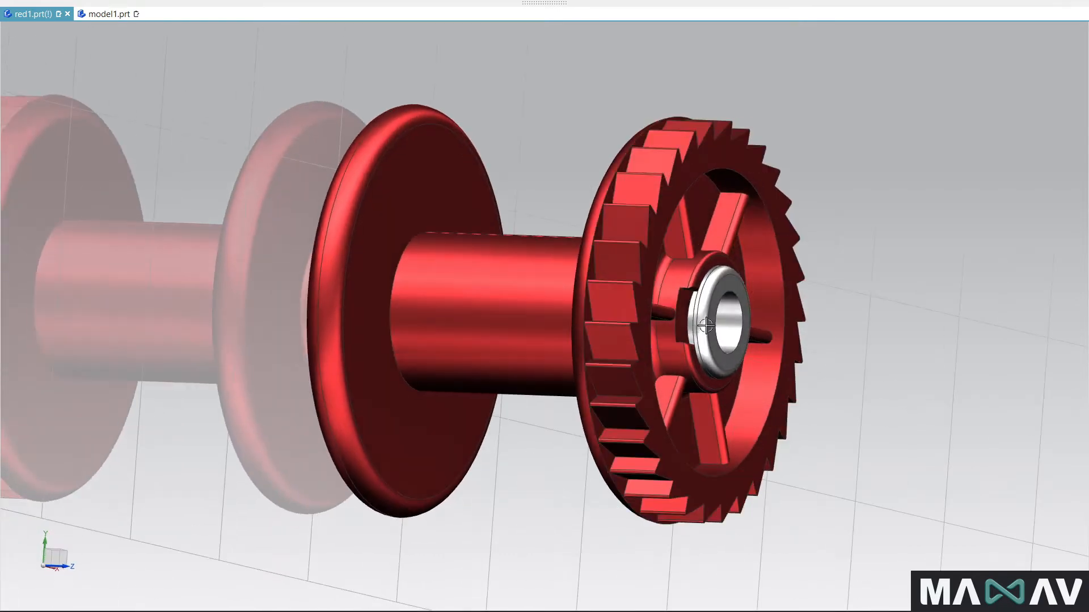
pyautogui.moveTo(532, 102); pyautogui.dragTo(540, 146, button='middle')
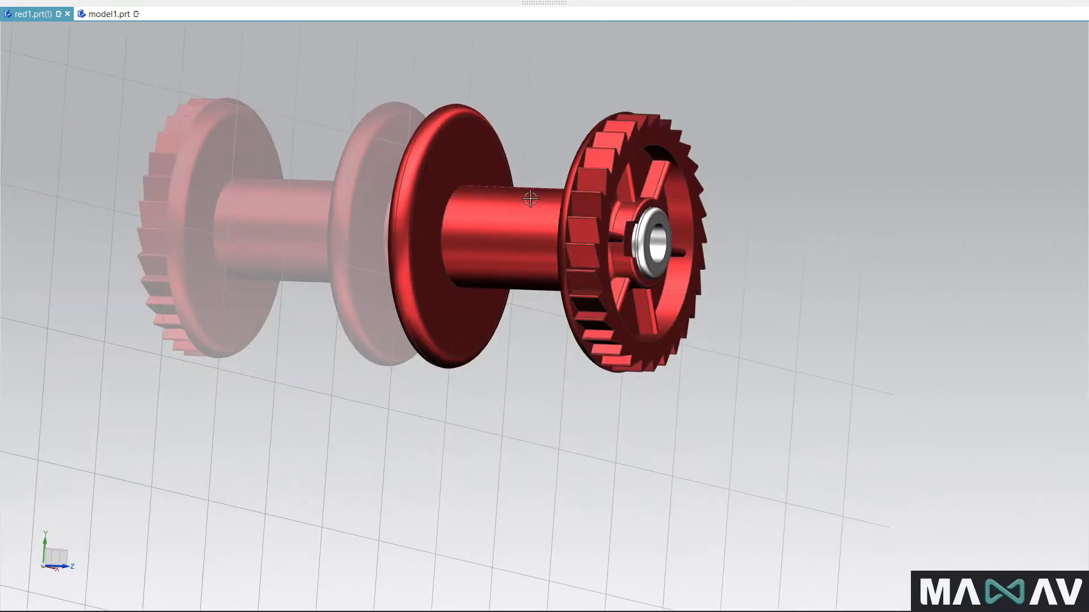
pyautogui.scroll(3, 527, 155)
pyautogui.scroll(-2, 509, 444)
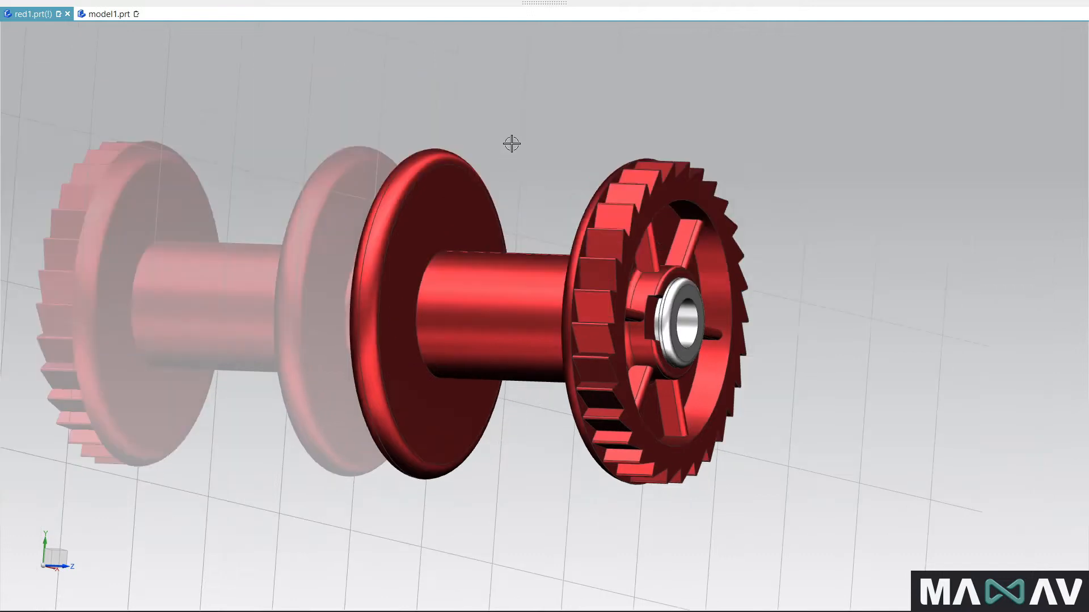
# - Switch to the model1.prt part and leave the full-screen display
pyautogui.click(97, 15)
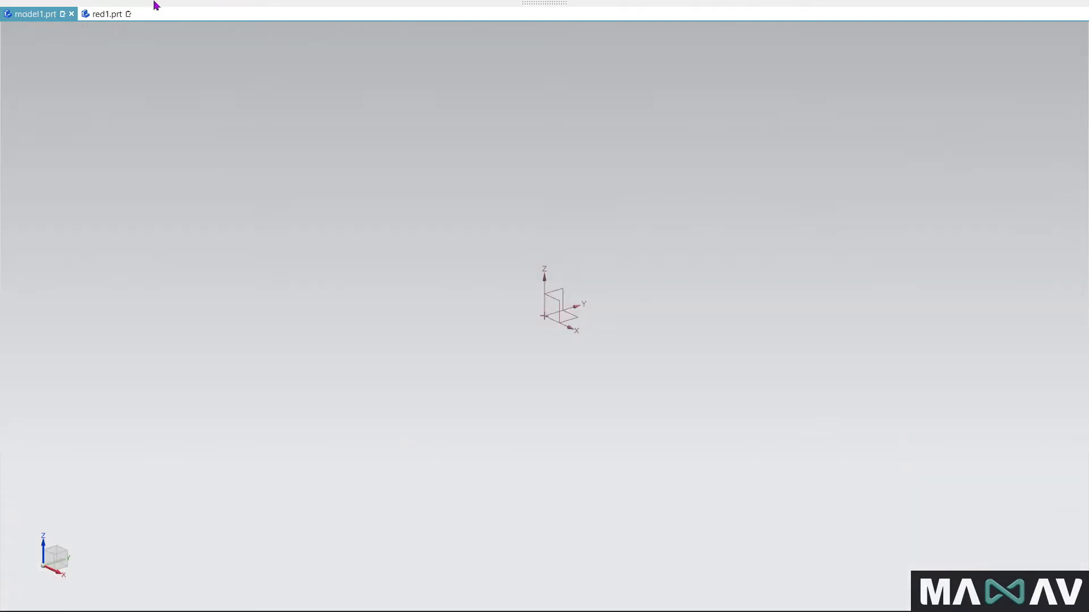
pyautogui.click(543, 3)
pyautogui.click(1051, 26)
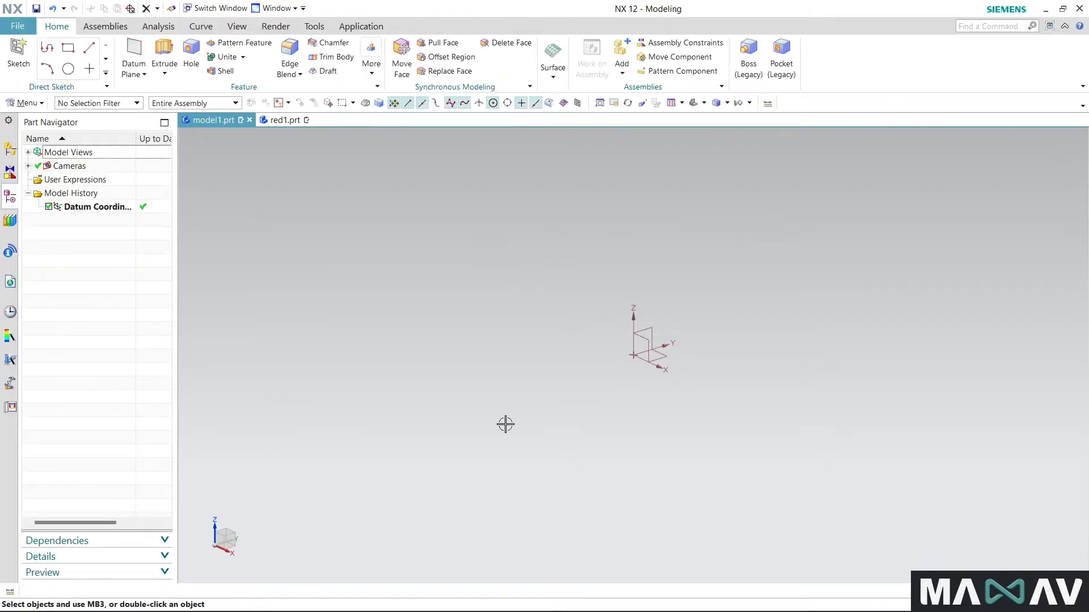
# - Start a sketch on the XY plane and draw a circle of diameter 10.4 centred on the origin
pyautogui.click(18, 50)
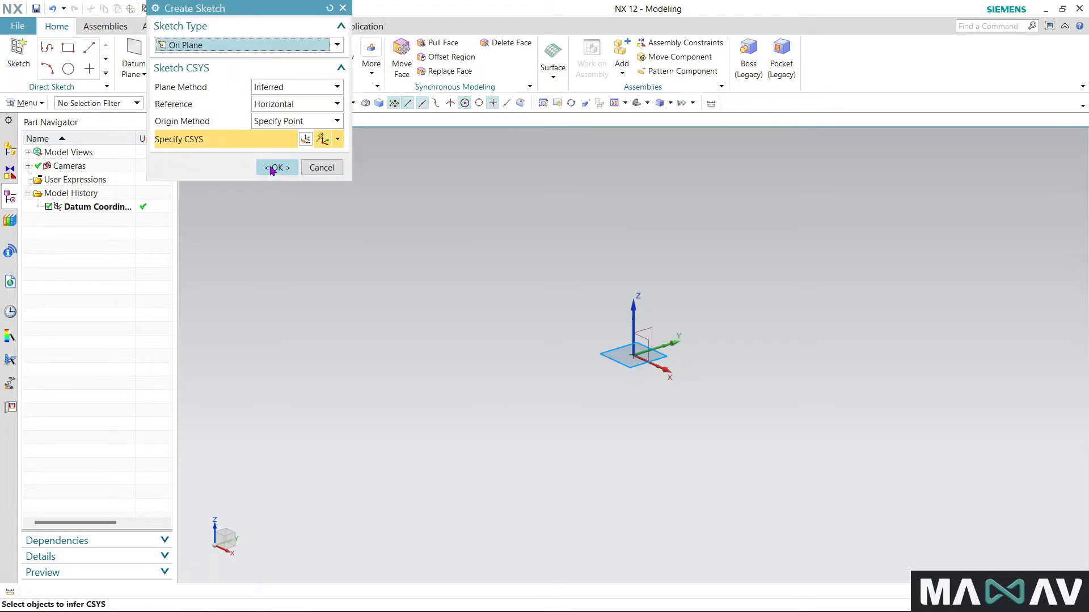
pyautogui.click(276, 168)
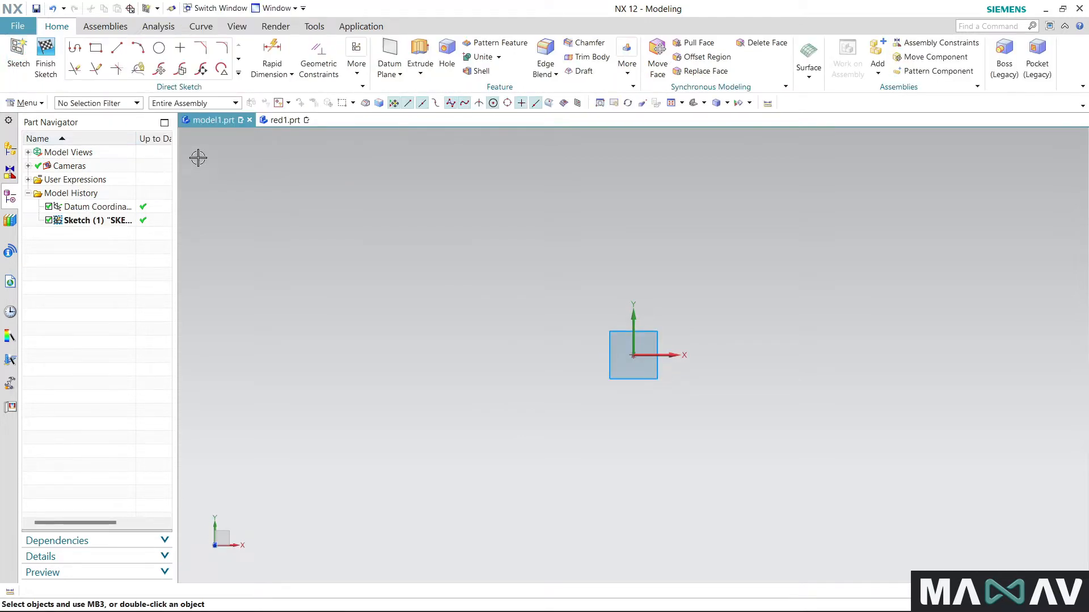
pyautogui.click(159, 48)
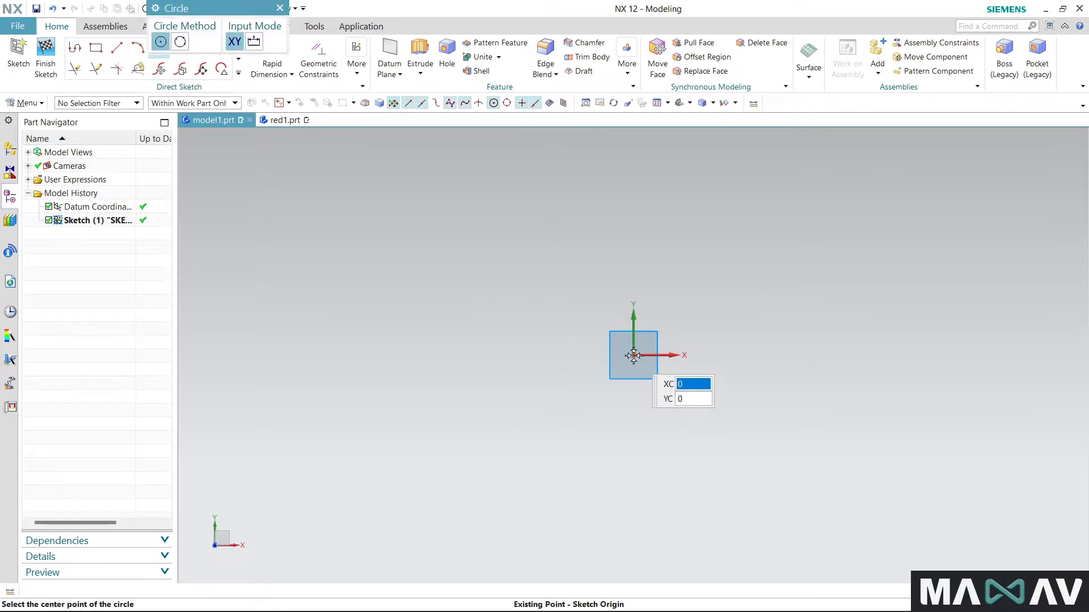
pyautogui.click(634, 355)
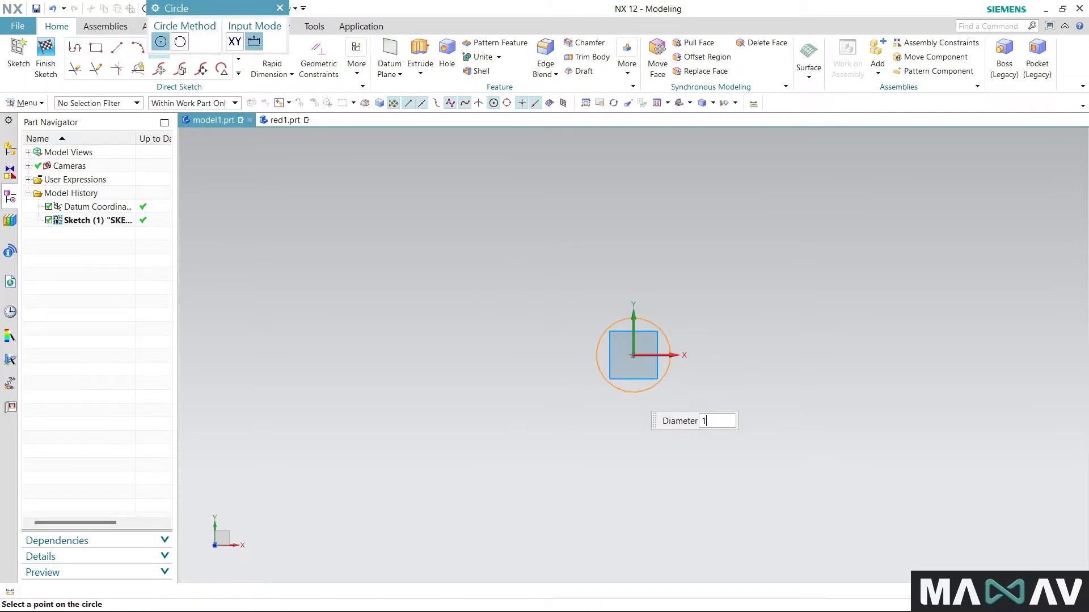
pyautogui.write('10.4')
pyautogui.press('Return')
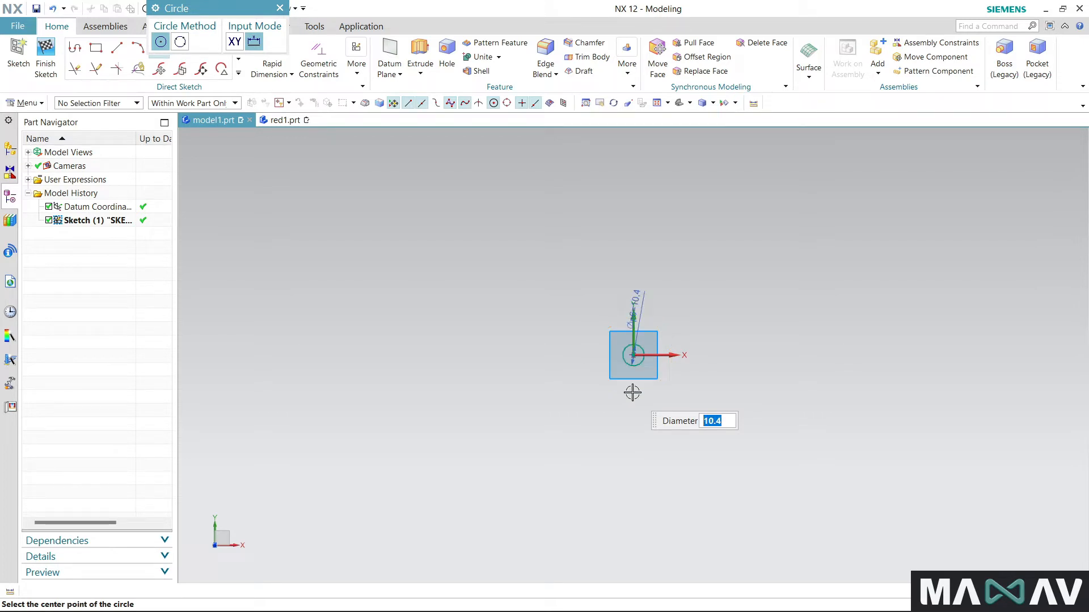
# - Draw two more circles of diameter 19 and 49.2, concentric with the 10.4 circle
pyautogui.press('Return')
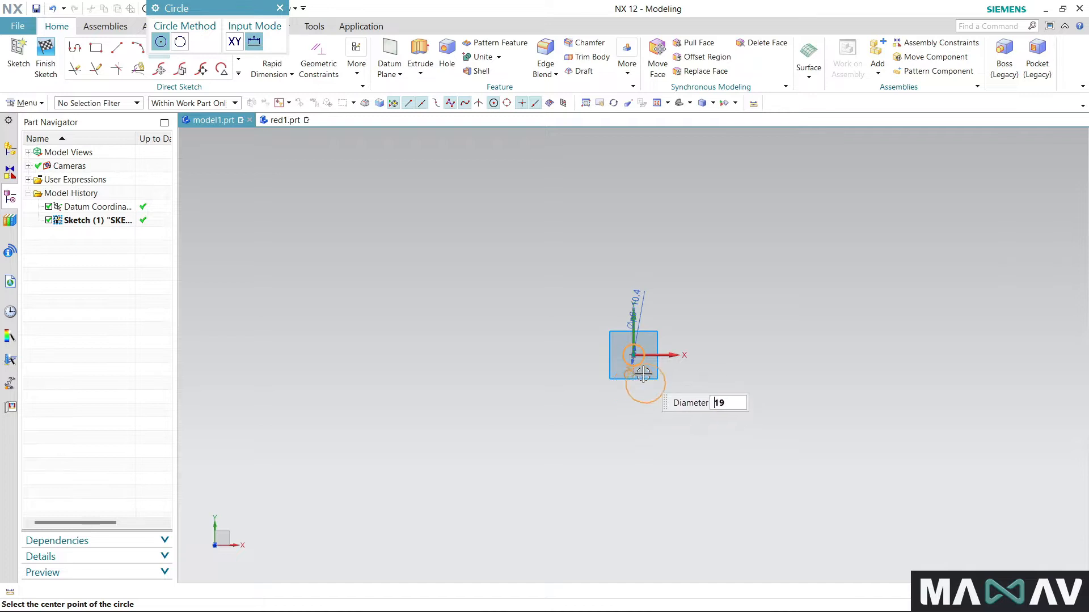
pyautogui.scroll(3, 642, 373)
pyautogui.click(624, 338)
pyautogui.scroll(3, 624, 339)
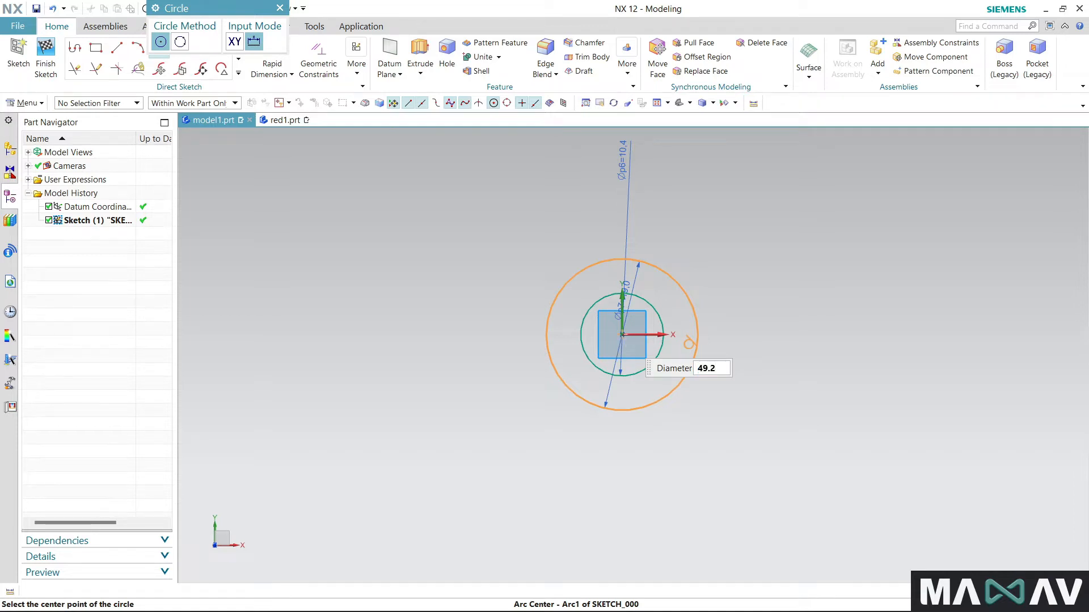
pyautogui.click(626, 338)
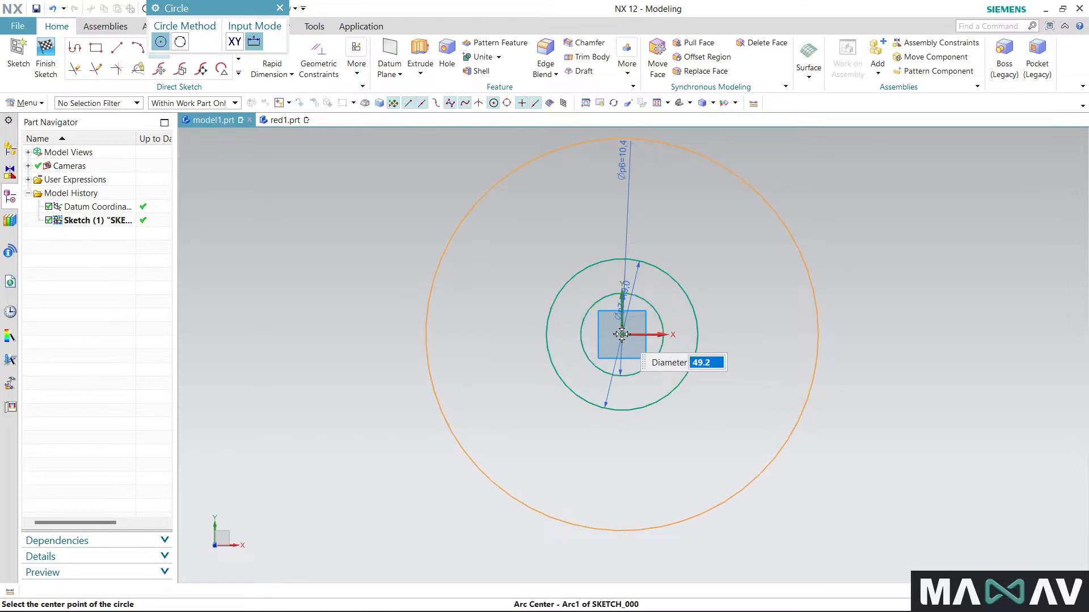
pyautogui.click(622, 335)
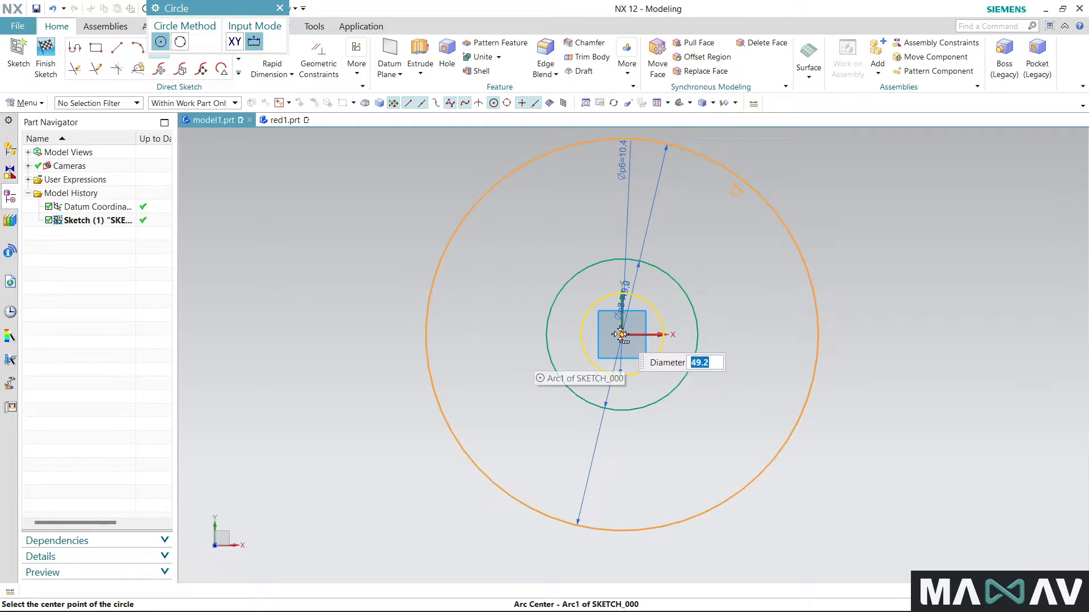
# - Add a concentric circle of diameter 48.5 just inside the outermost circle and end the Circle command
pyautogui.write('4')
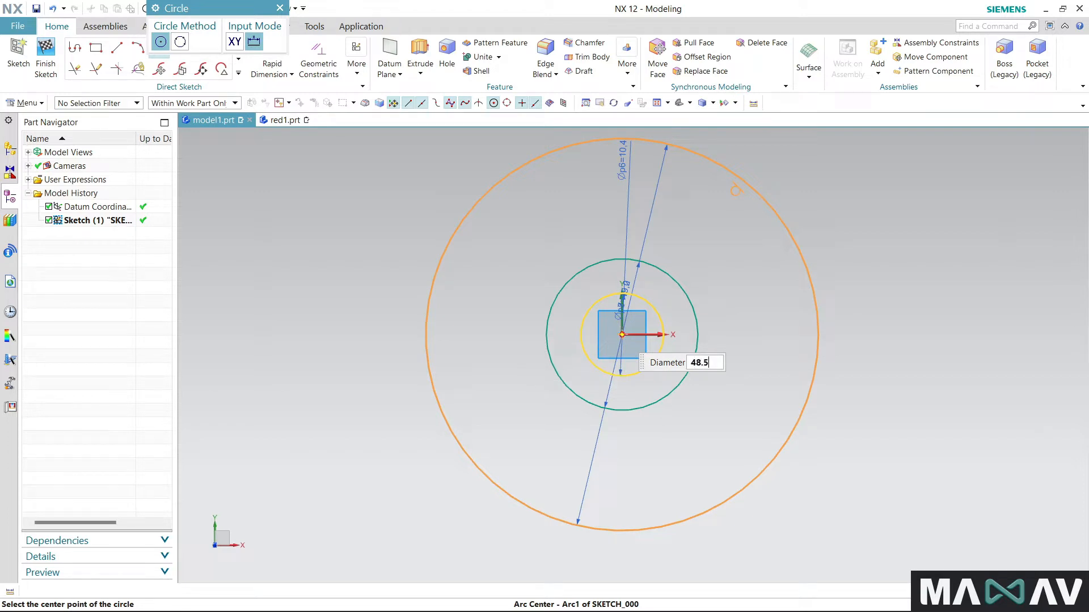
pyautogui.click(622, 334)
pyautogui.click(622, 334)
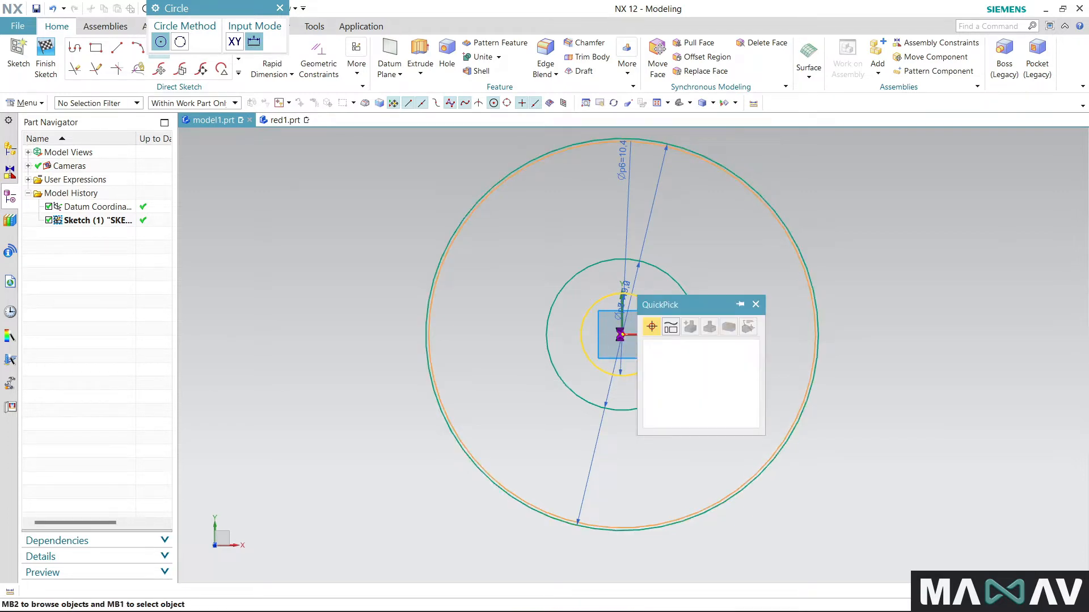
pyautogui.click(674, 347)
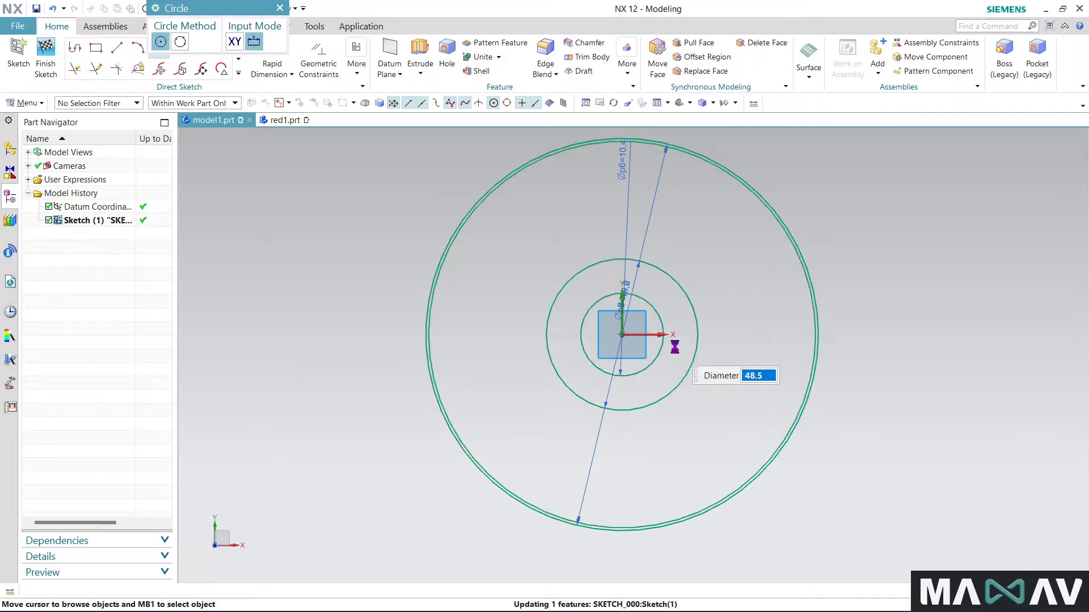
pyautogui.press('Escape')
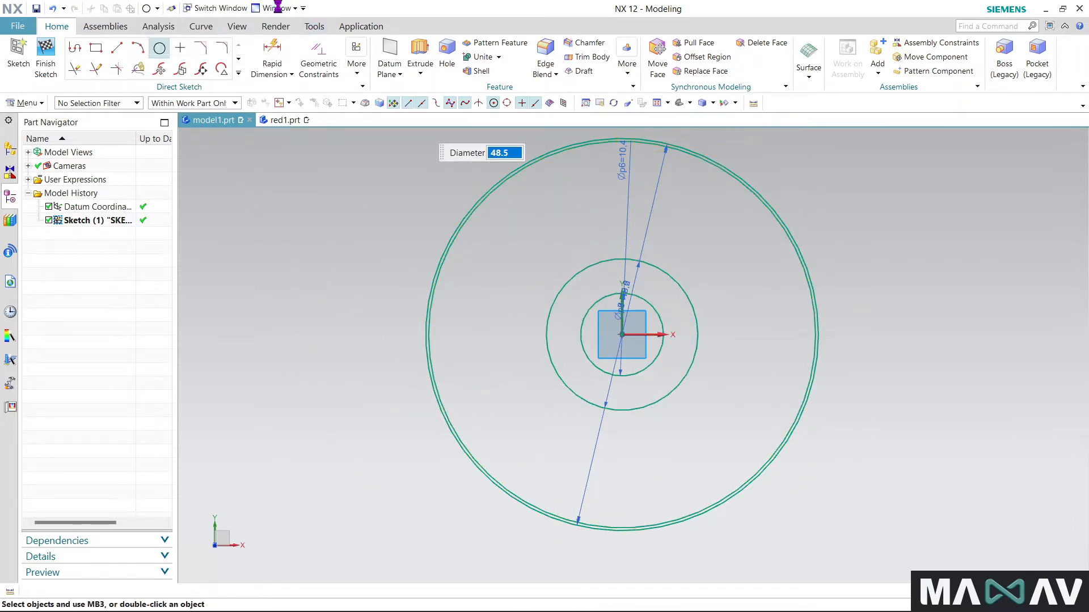
# - Draw an upright rectangle about 5.5 wide and 24.5 high across the two inner circles, extending beyond the 19 circle
pyautogui.click(96, 50)
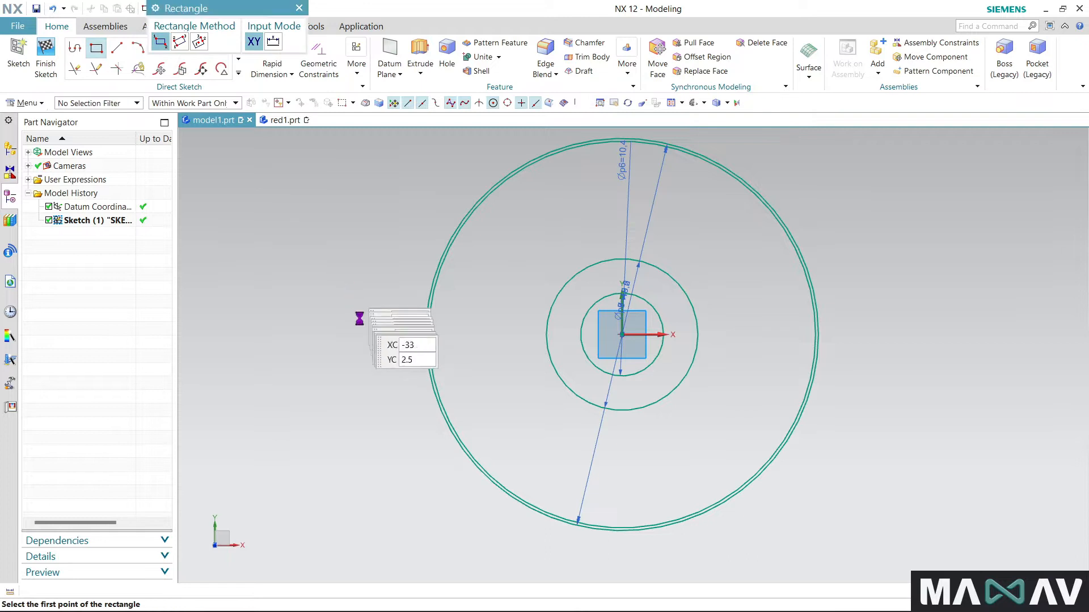
pyautogui.click(602, 235)
pyautogui.click(647, 430)
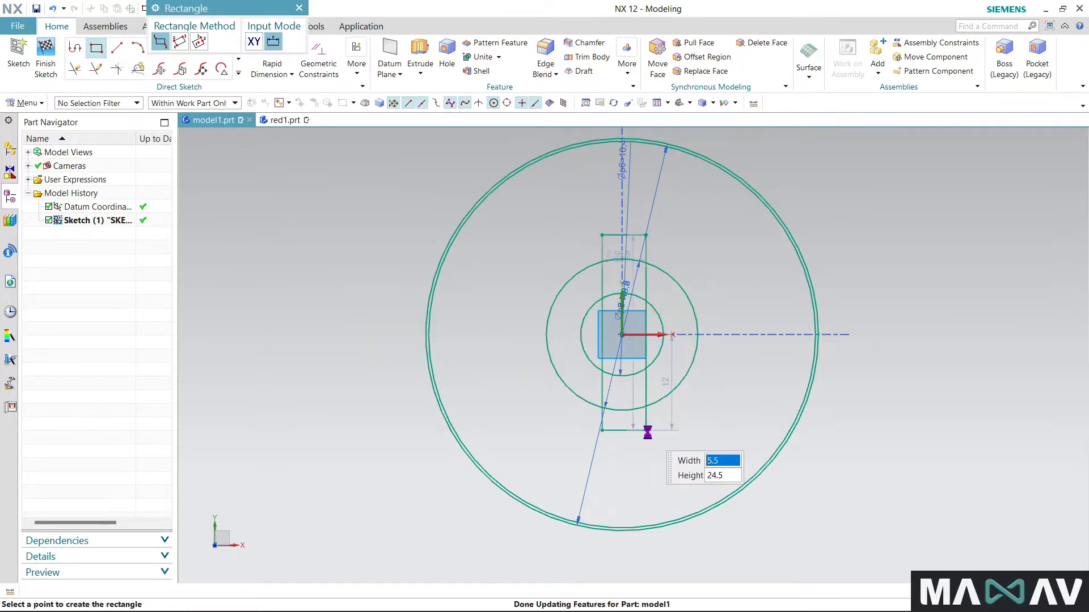
pyautogui.click(299, 8)
# - Apply a Midpoint constraint aligning the rectangle's upper edge with the sketch origin
pyautogui.scroll(1, 724, 291)
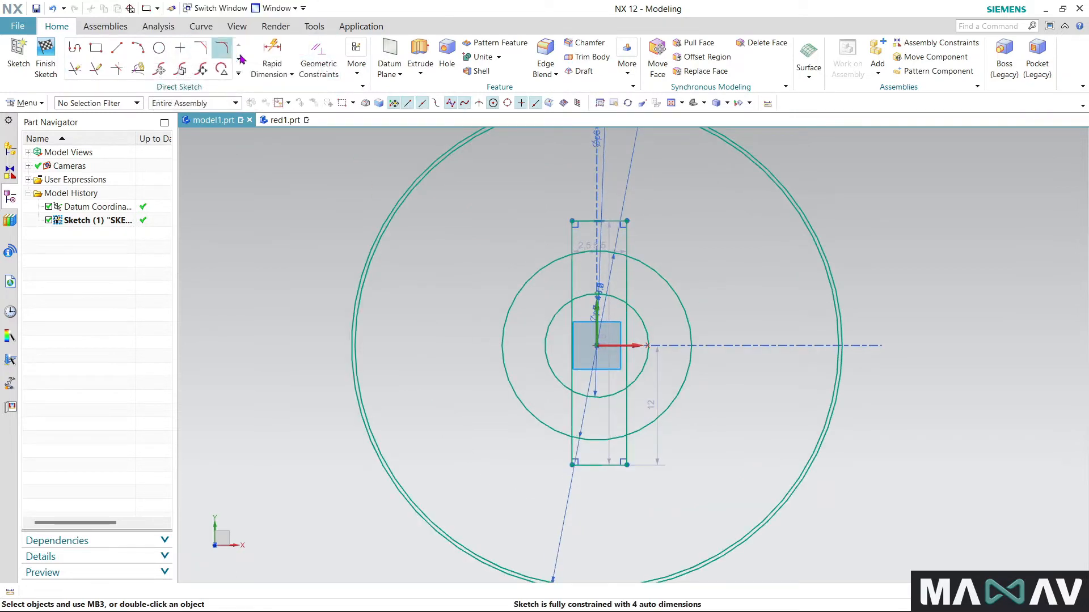
pyautogui.click(318, 54)
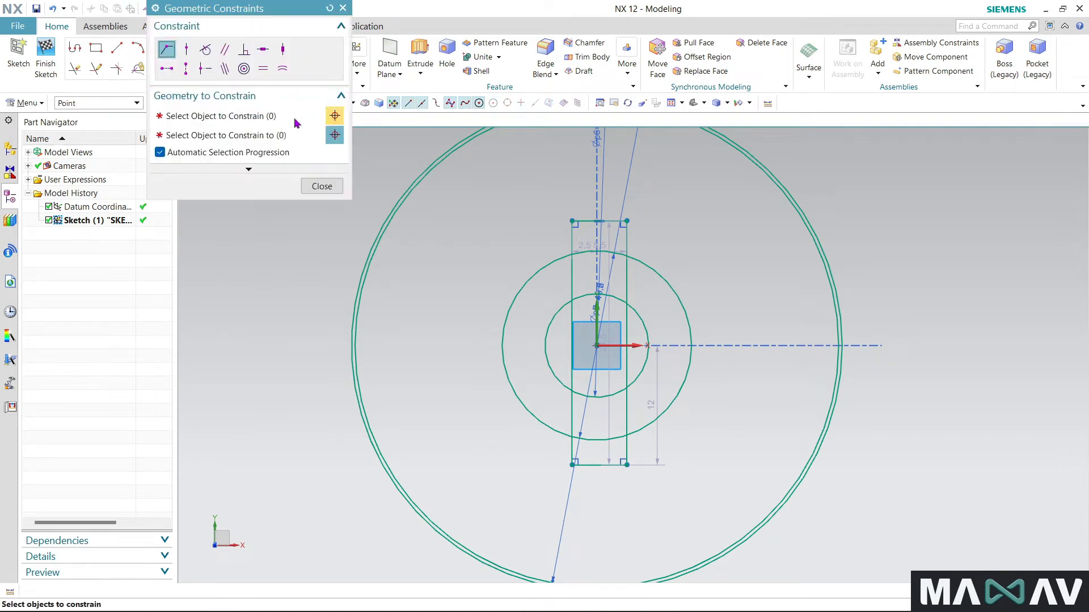
pyautogui.click(205, 69)
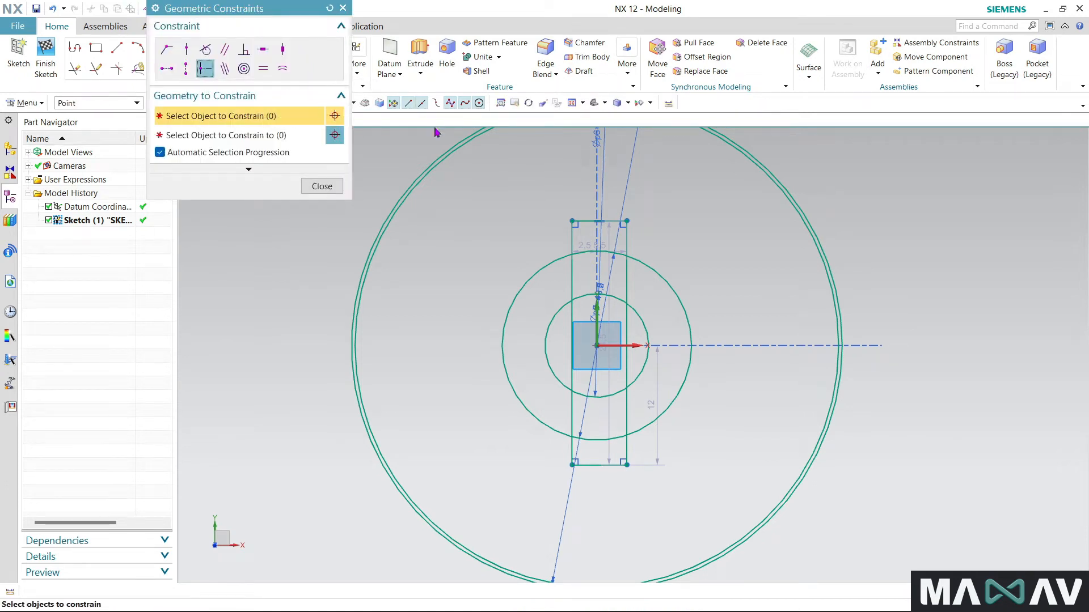
pyautogui.click(591, 225)
pyautogui.click(596, 345)
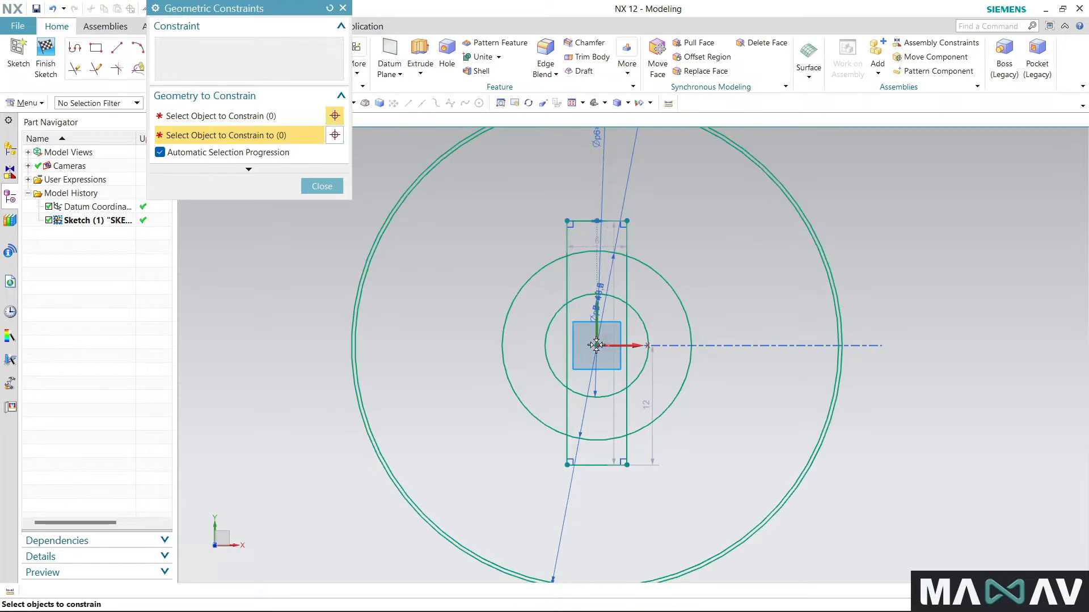
pyautogui.click(343, 8)
# - Quick Trim the rectangle's sides outside the 19 circle and remove its two short end lines
pyautogui.click(75, 69)
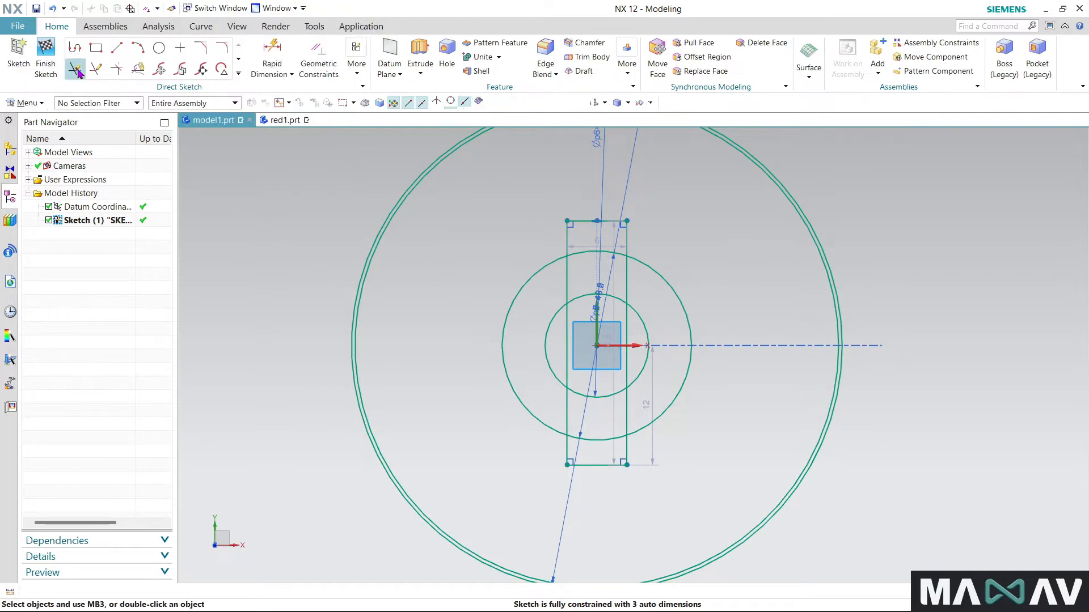
pyautogui.click(569, 236)
pyautogui.click(630, 247)
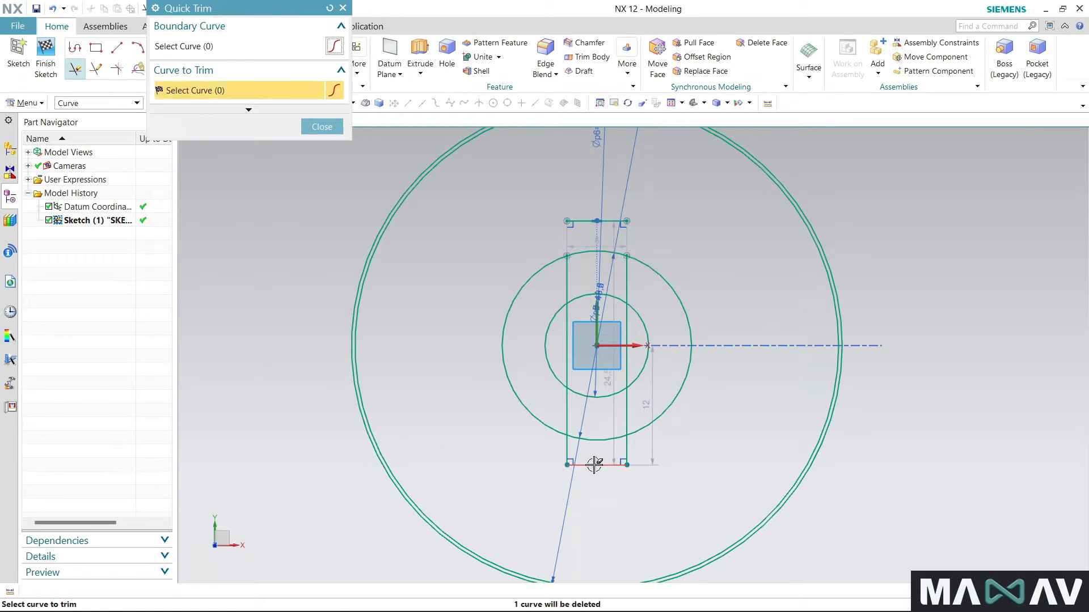
pyautogui.click(568, 457)
pyautogui.click(627, 452)
pyautogui.click(610, 465)
pyautogui.click(583, 223)
pyautogui.scroll(3, 578, 275)
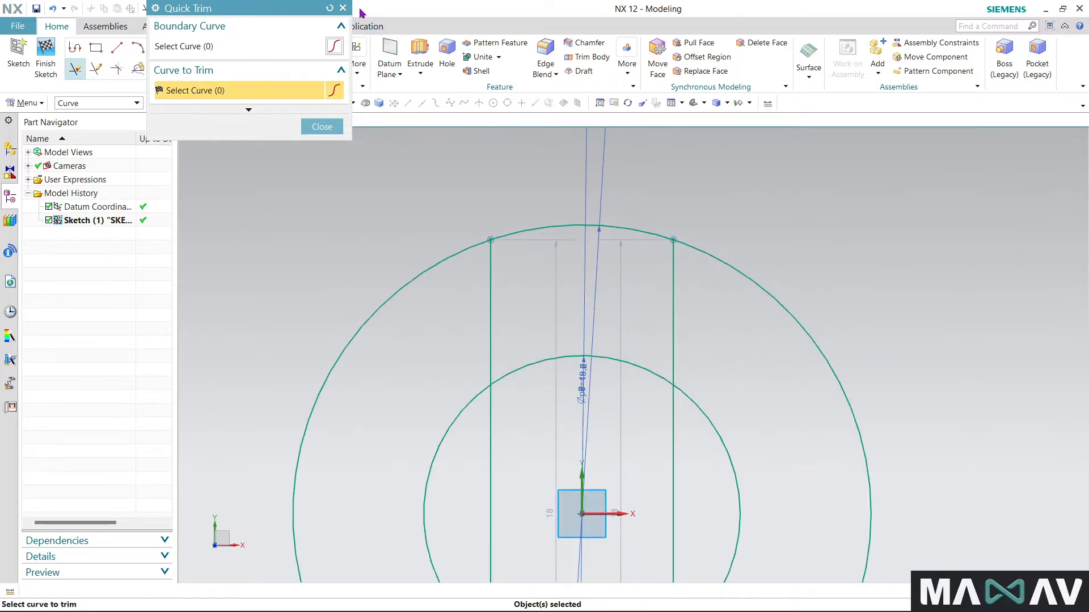
pyautogui.click(342, 8)
# - Apply a Horizontal Alignment constraint between the upper endpoints of the two vertical lines
pyautogui.click(316, 46)
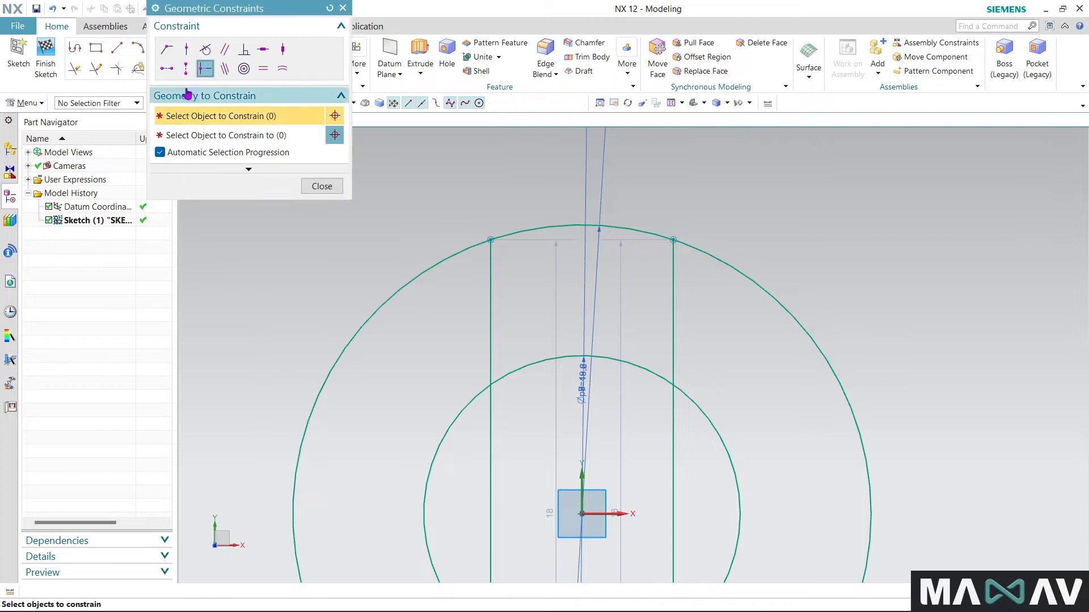
pyautogui.click(170, 71)
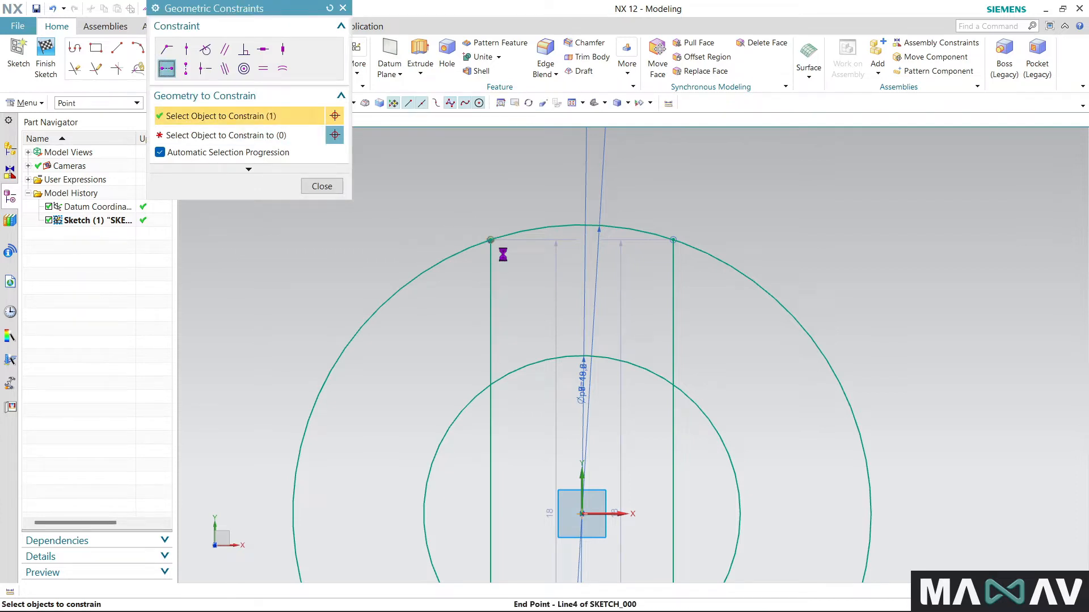
pyautogui.click(491, 241)
pyautogui.click(673, 244)
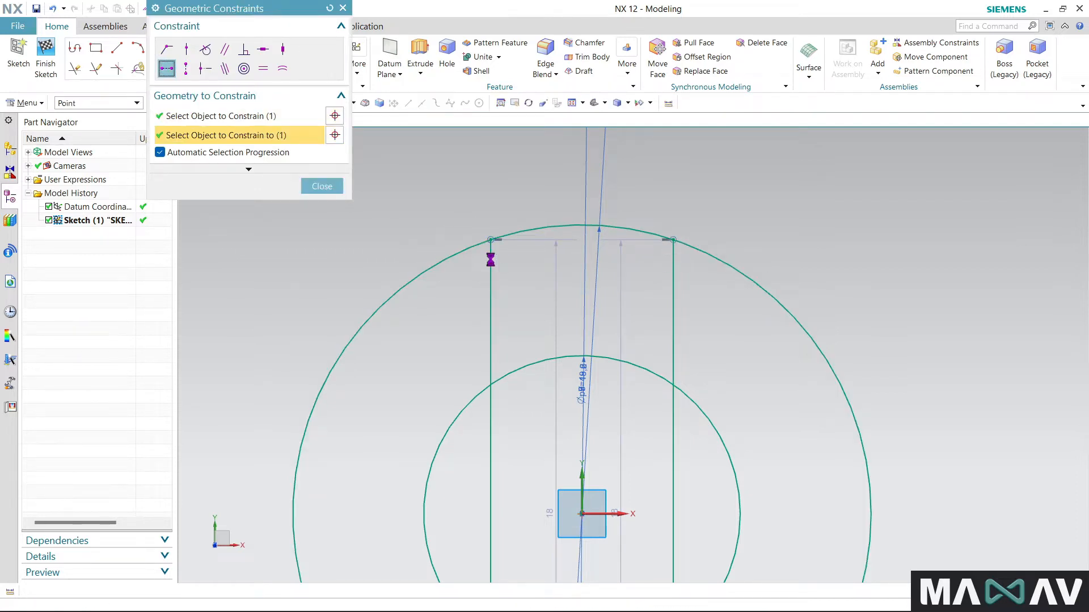
pyautogui.click(322, 187)
# - Dimension the horizontal distance between the upper ends of the slot's two long lines as 6.6
pyautogui.scroll(-3, 612, 247)
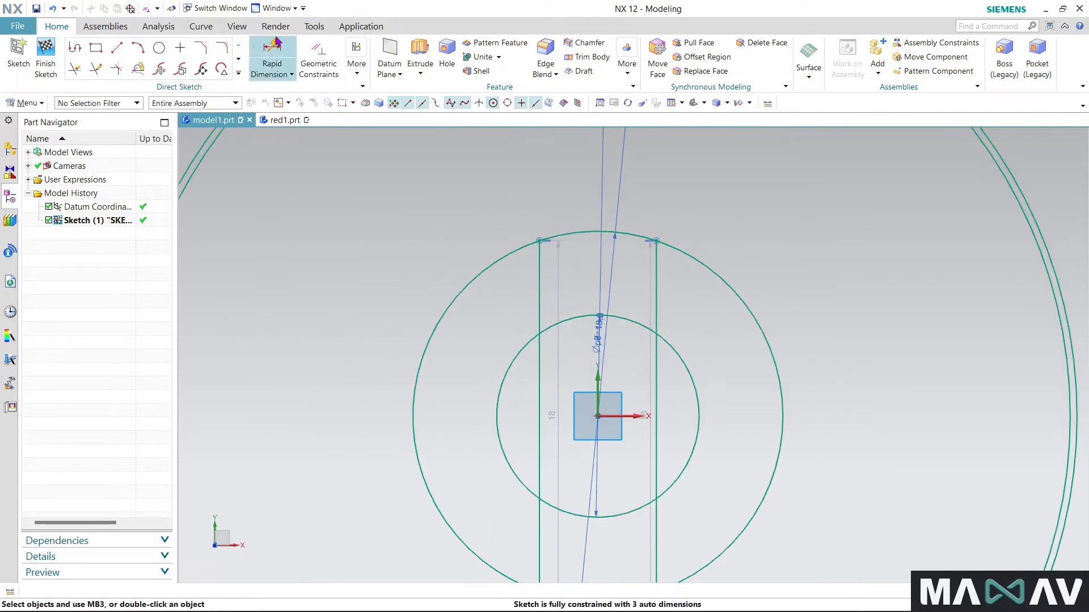
pyautogui.scroll(-2, 544, 261)
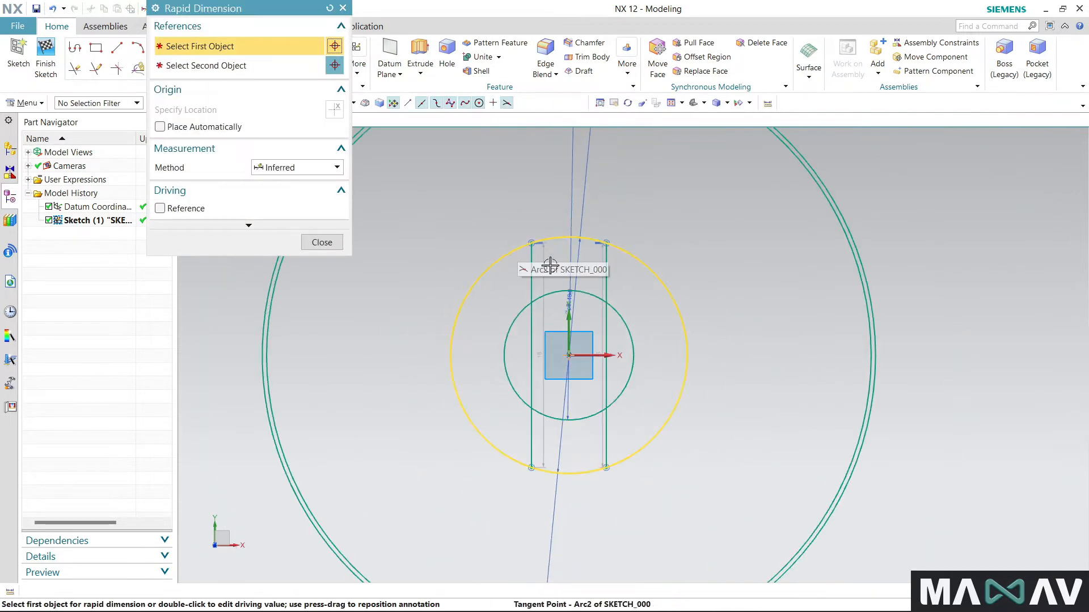
pyautogui.click(531, 454)
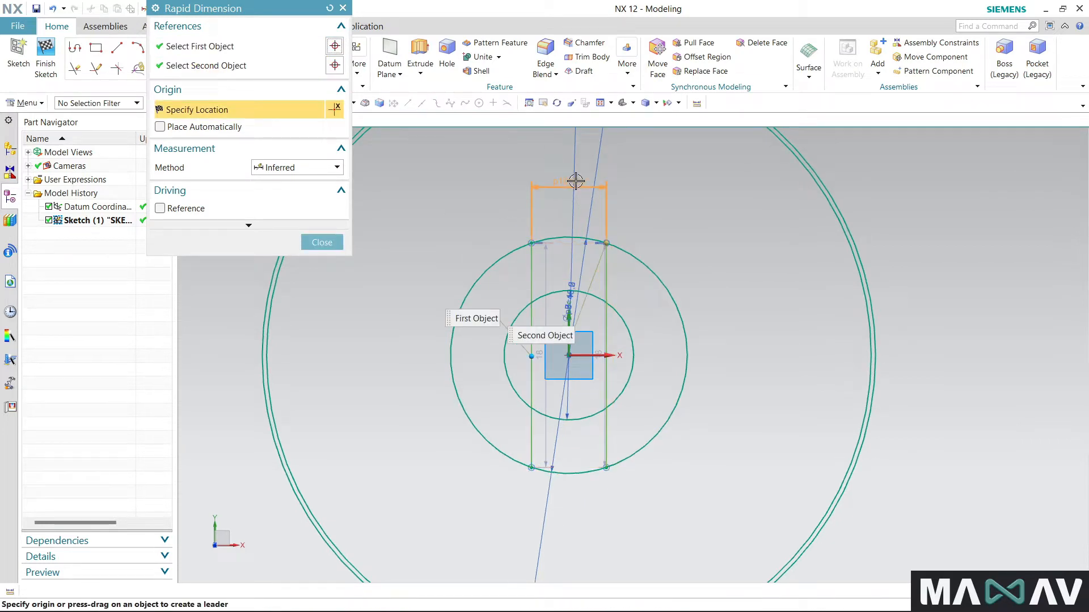
pyautogui.click(575, 181)
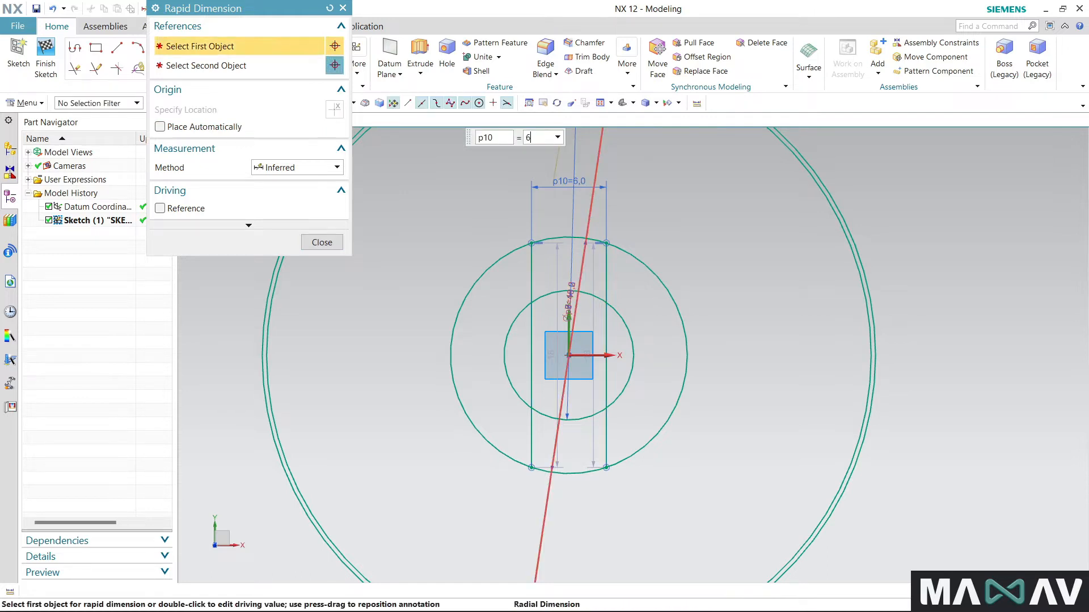
pyautogui.write('6.6')
pyautogui.press('Return')
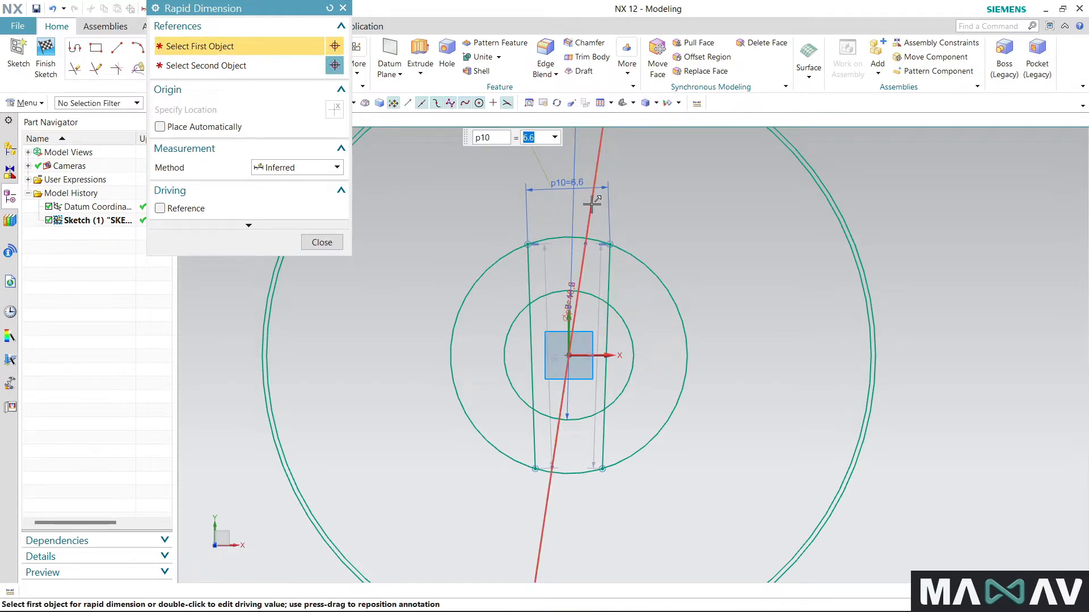
pyautogui.click(343, 8)
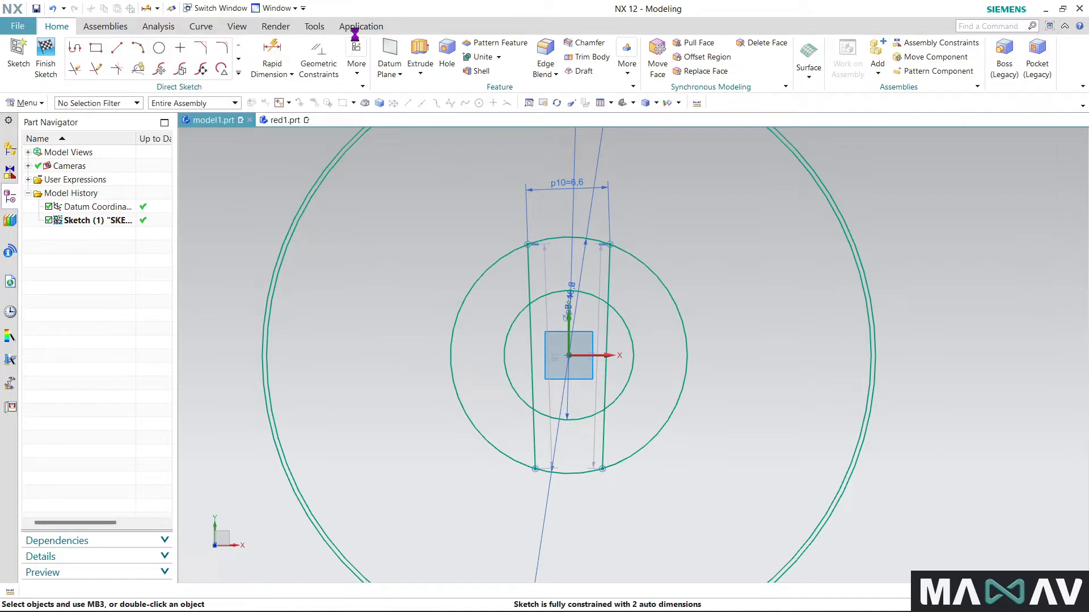
# - Apply Vertical constraints to both long lines of the central slot
pyautogui.click(319, 60)
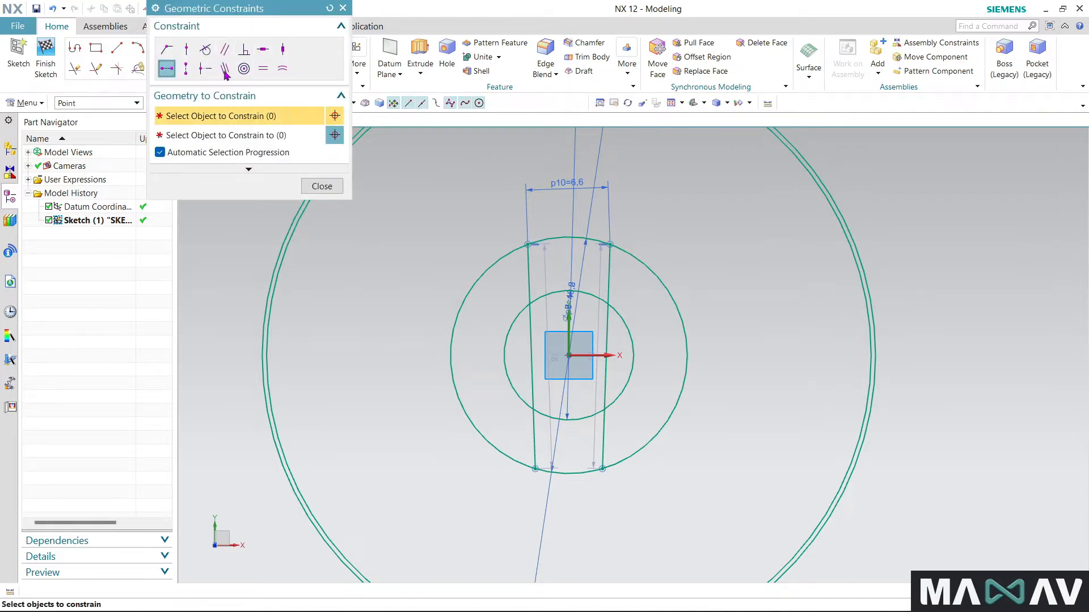
pyautogui.click(186, 68)
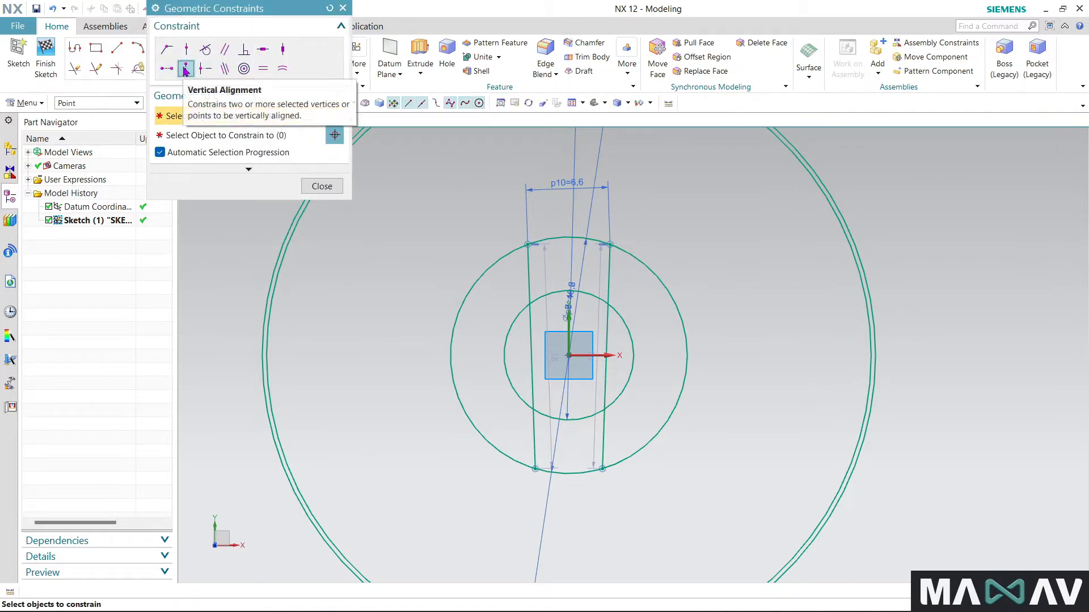
pyautogui.click(283, 49)
pyautogui.click(529, 301)
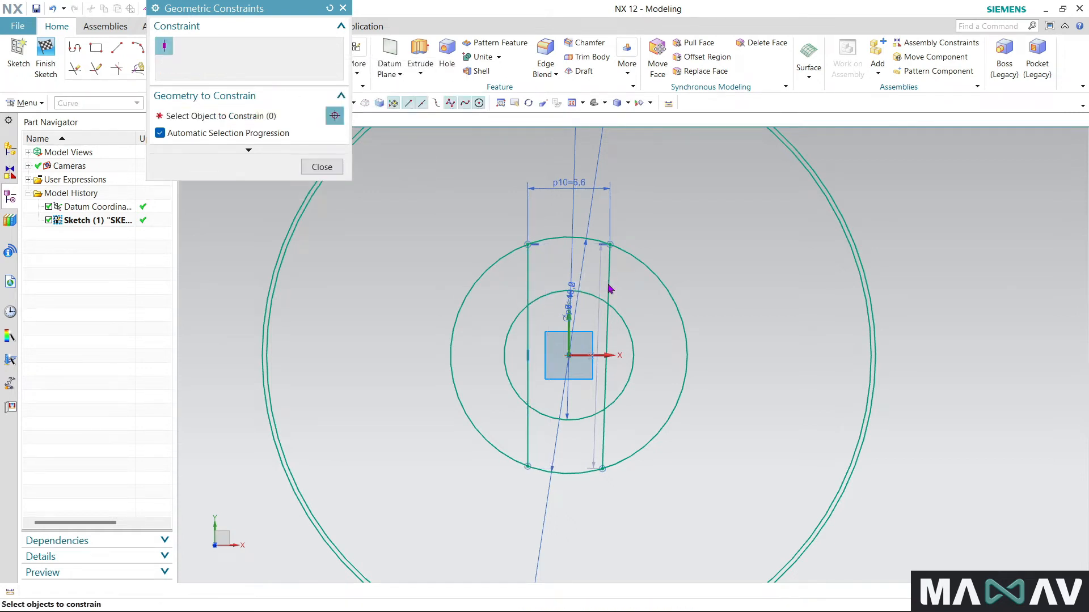
pyautogui.click(608, 285)
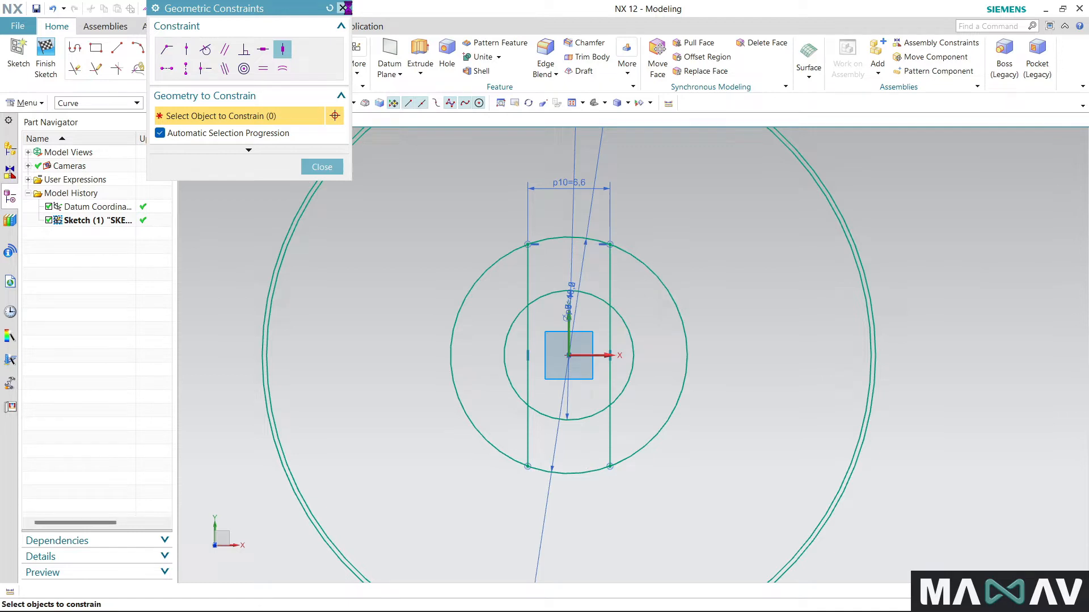
pyautogui.click(337, 167)
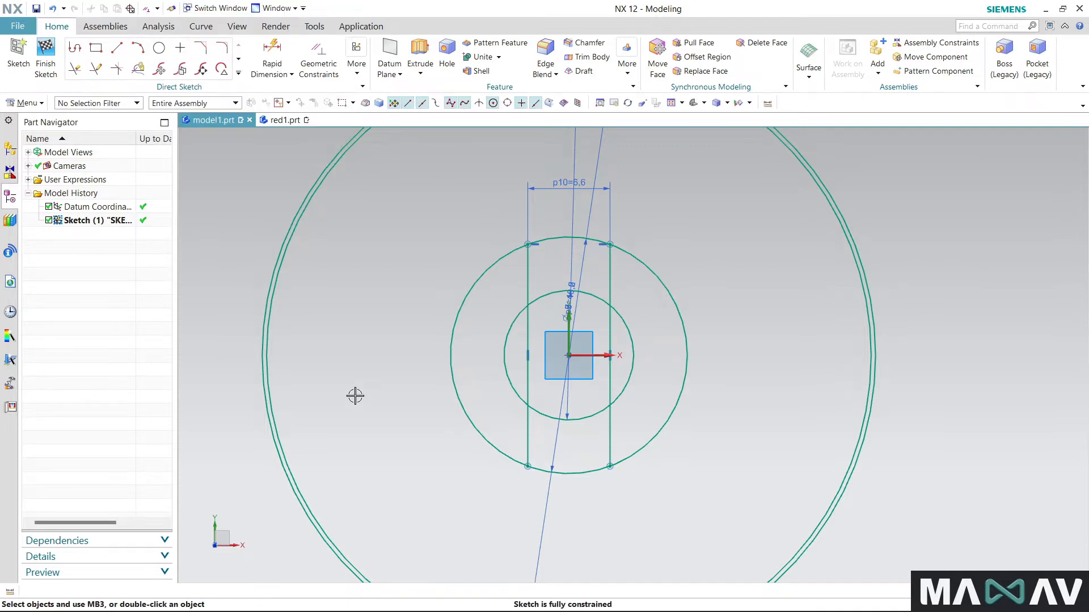
# - Draw a small rectangle about 2.8 wide and 2.9 high between the slot lines, straddling the upper arc of the 19 circle
pyautogui.scroll(-1, 355, 396)
pyautogui.scroll(1, 379, 352)
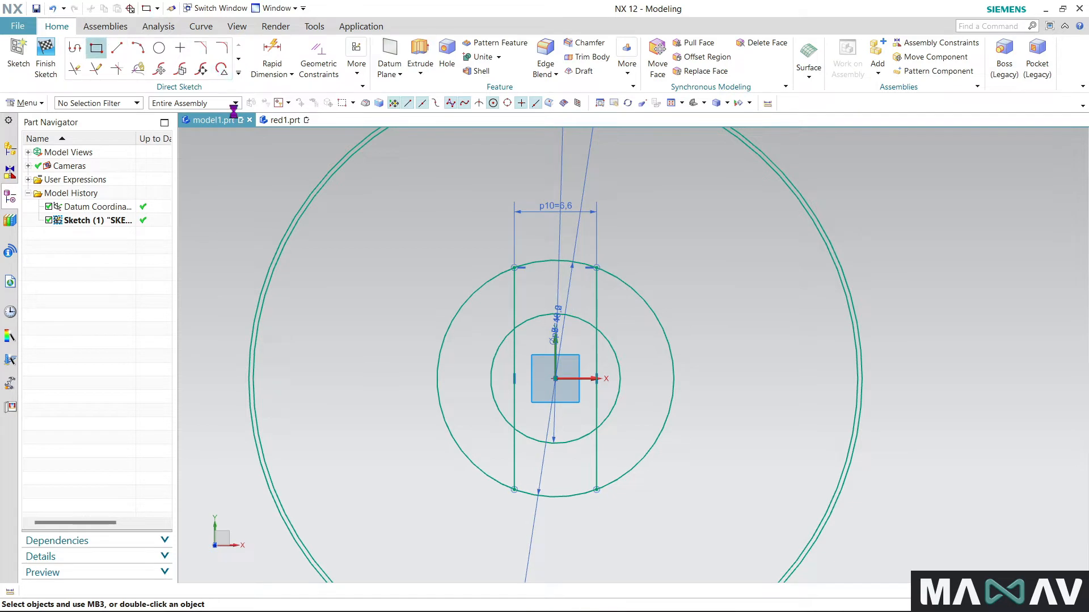
pyautogui.click(96, 48)
pyautogui.scroll(5, 566, 263)
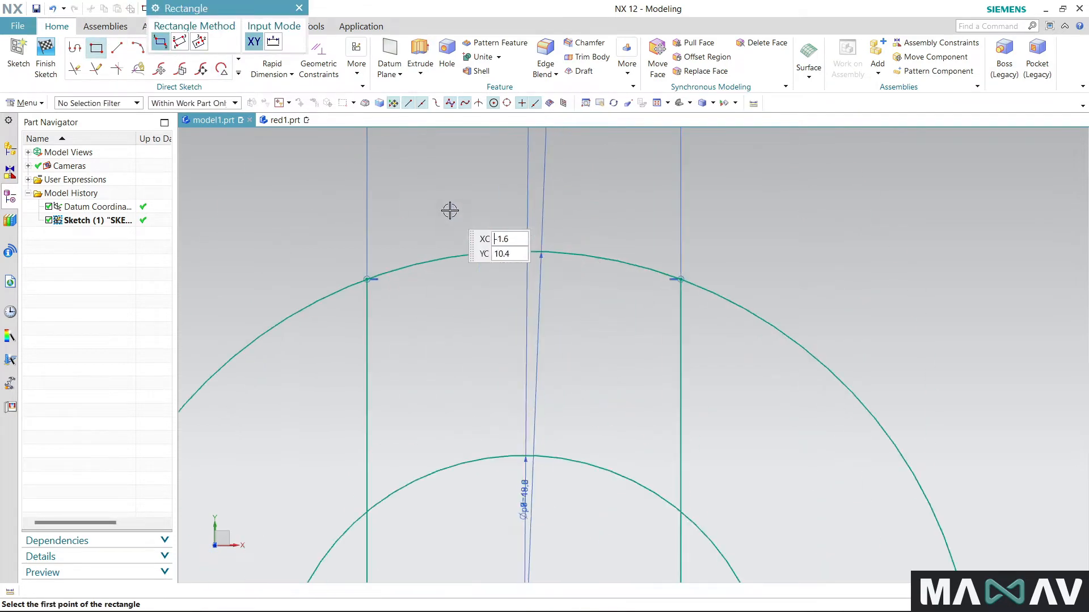
pyautogui.click(471, 199)
pyautogui.click(603, 335)
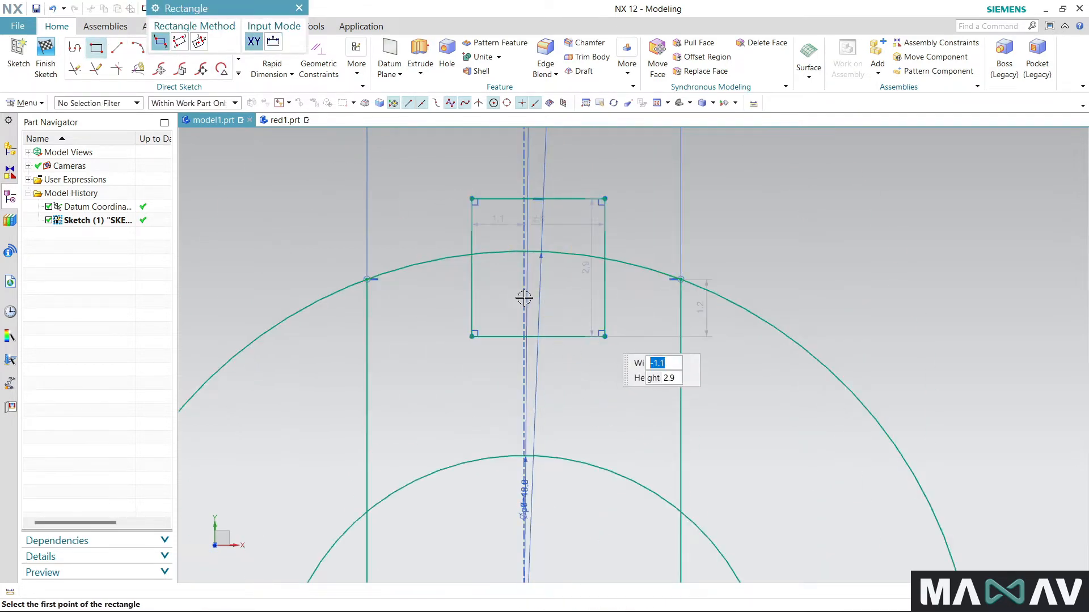
pyautogui.press('Escape')
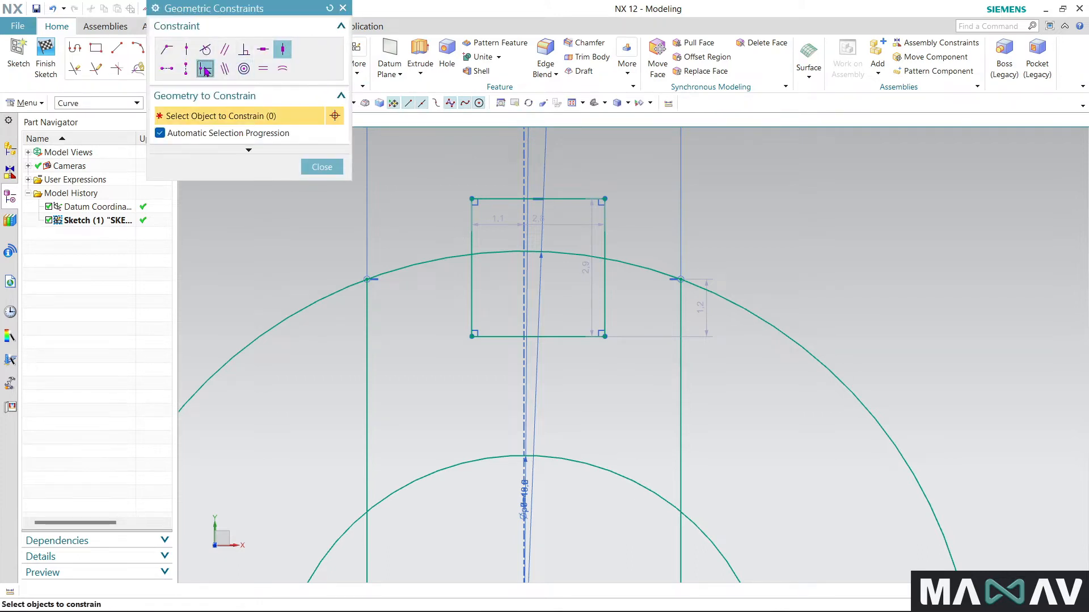
# - Apply a Midpoint constraint aligning the small rectangle's upper edge with the sketch origin
pyautogui.scroll(-3, 588, 395)
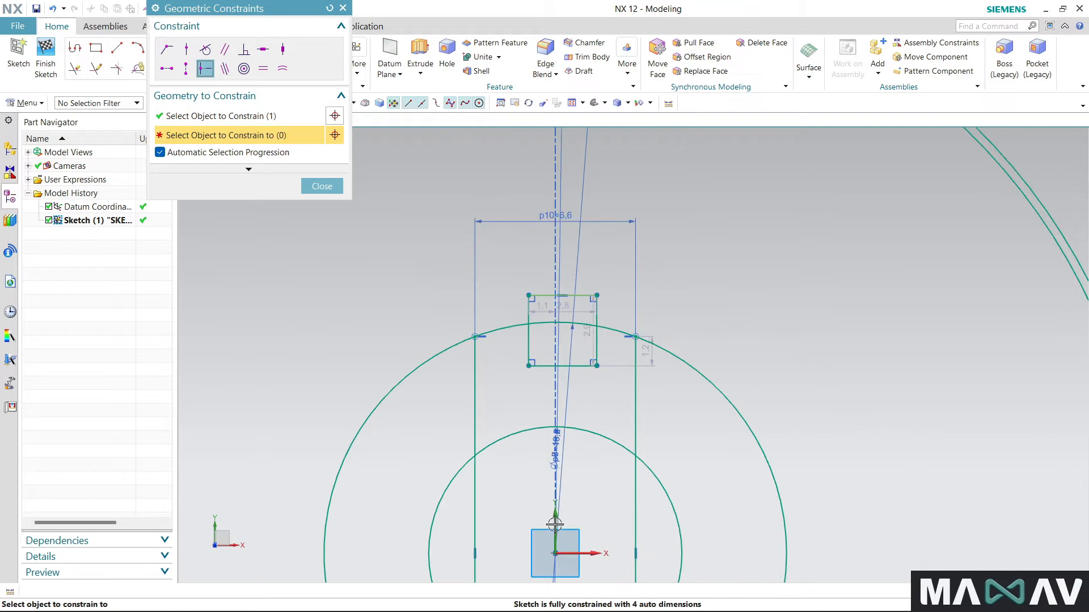
pyautogui.click(591, 438)
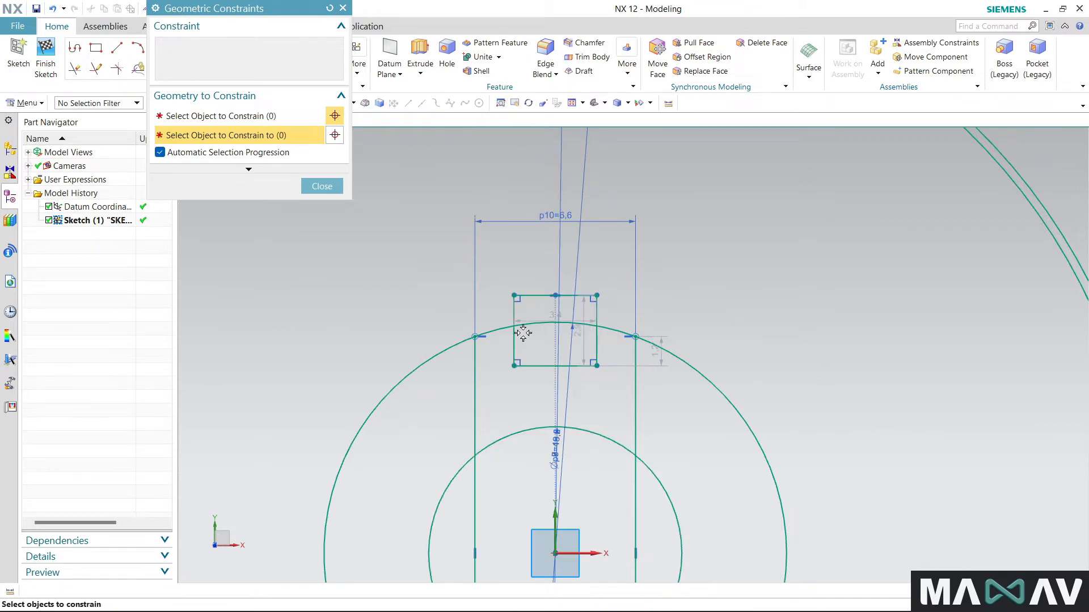
pyautogui.scroll(1, 561, 289)
pyautogui.click(343, 8)
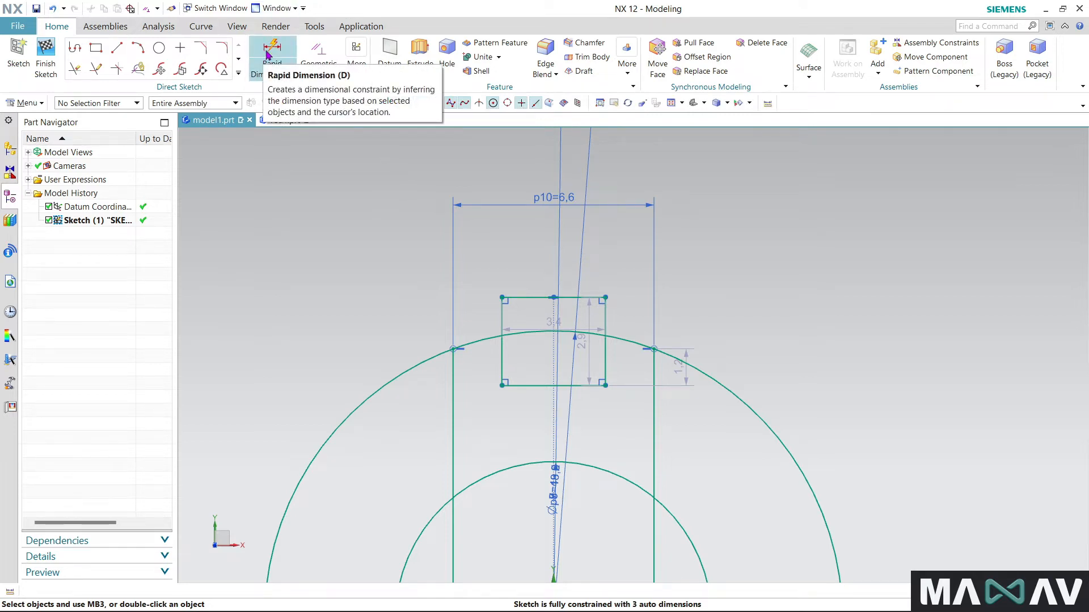
# - Quick Trim the small rectangle's sides outside the 19 circle and remove its upper edge, leaving an open notch
pyautogui.click(75, 69)
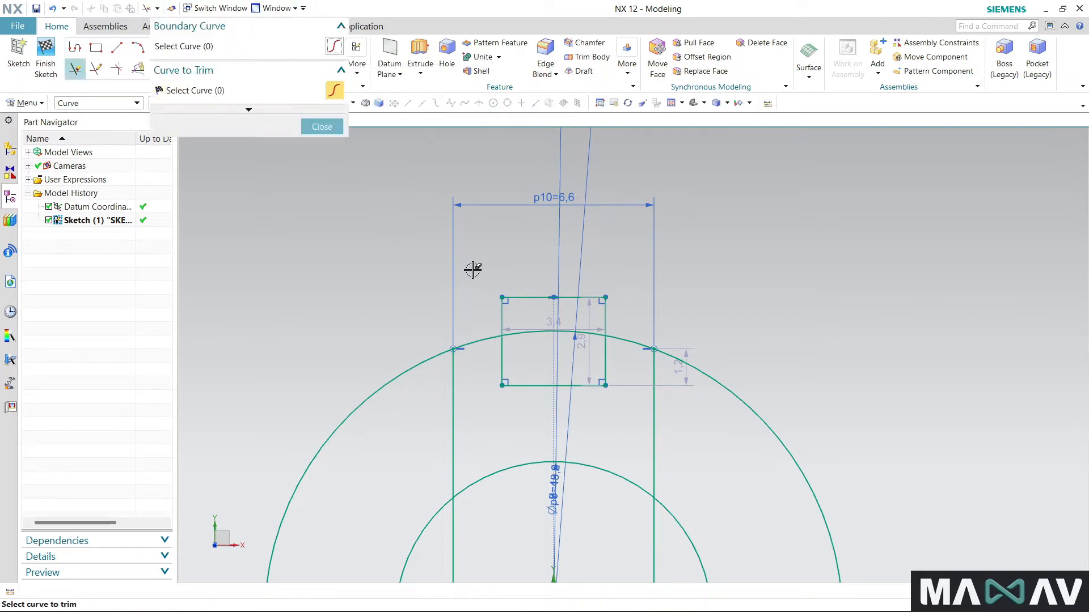
pyautogui.click(505, 316)
pyautogui.click(605, 315)
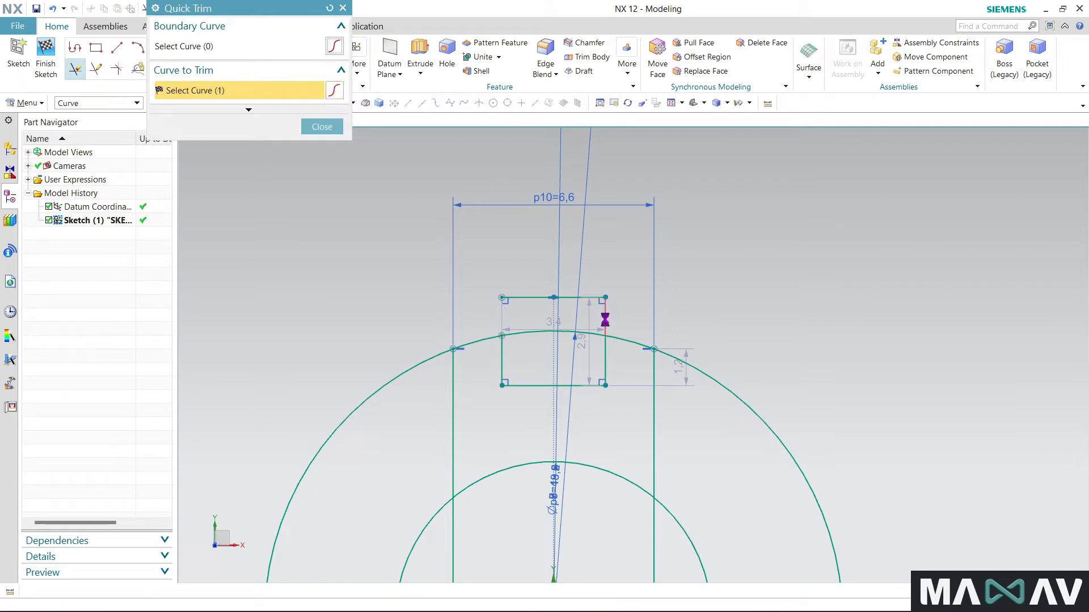
pyautogui.click(519, 297)
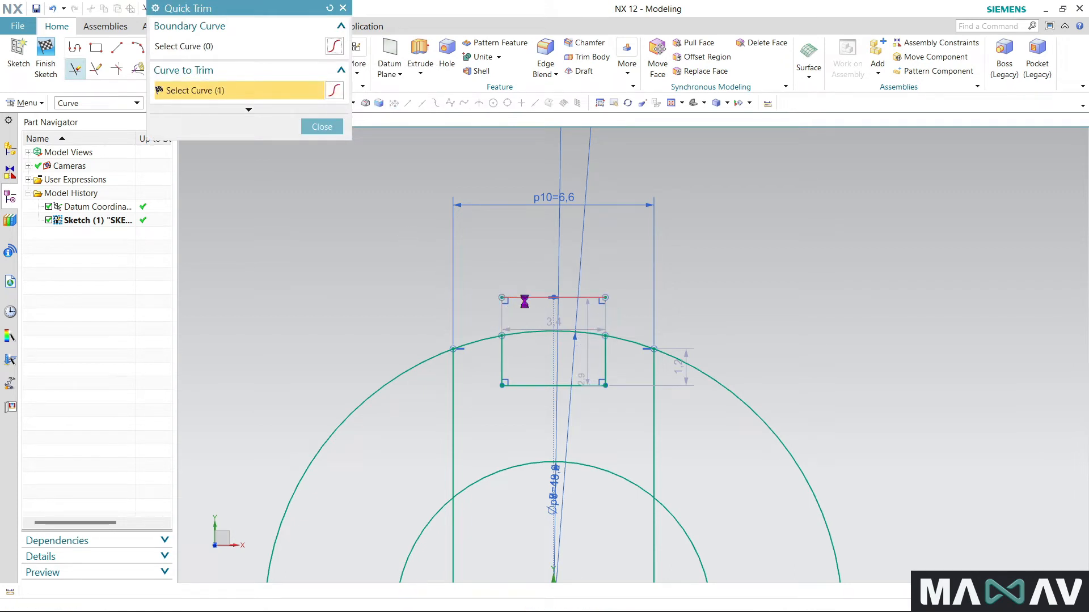
pyautogui.click(343, 8)
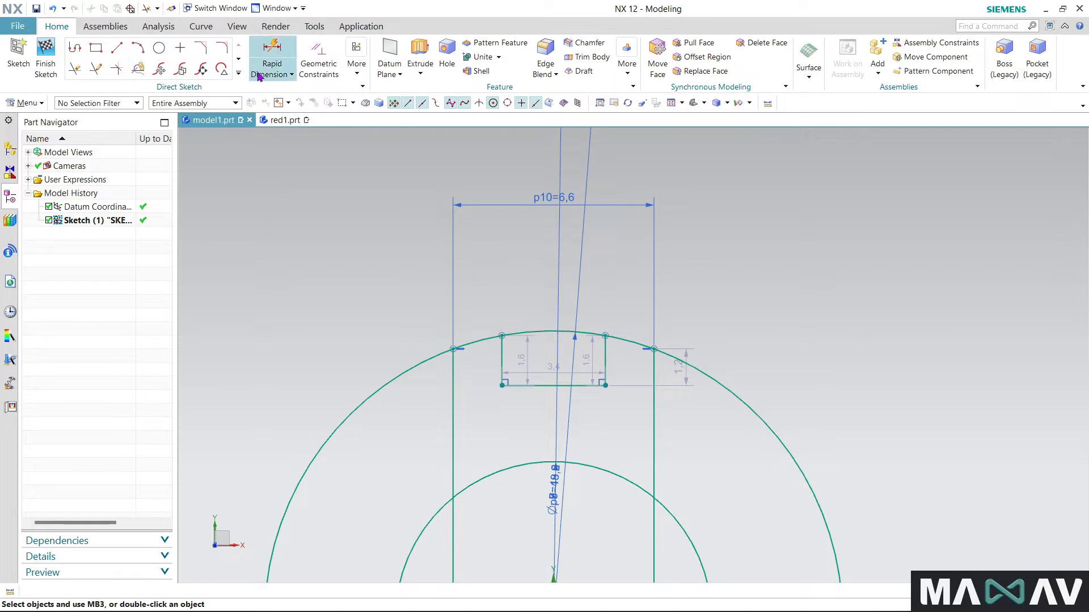
# - Apply a Horizontal Alignment constraint between the upper endpoints of the notch's two sides
pyautogui.click(170, 70)
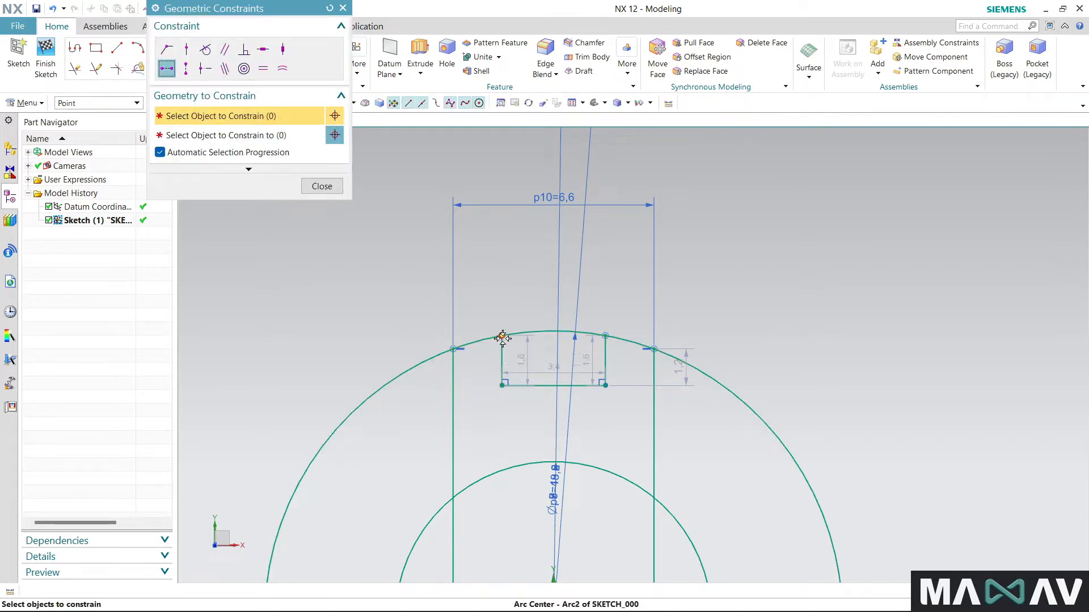
pyautogui.click(604, 336)
pyautogui.click(607, 337)
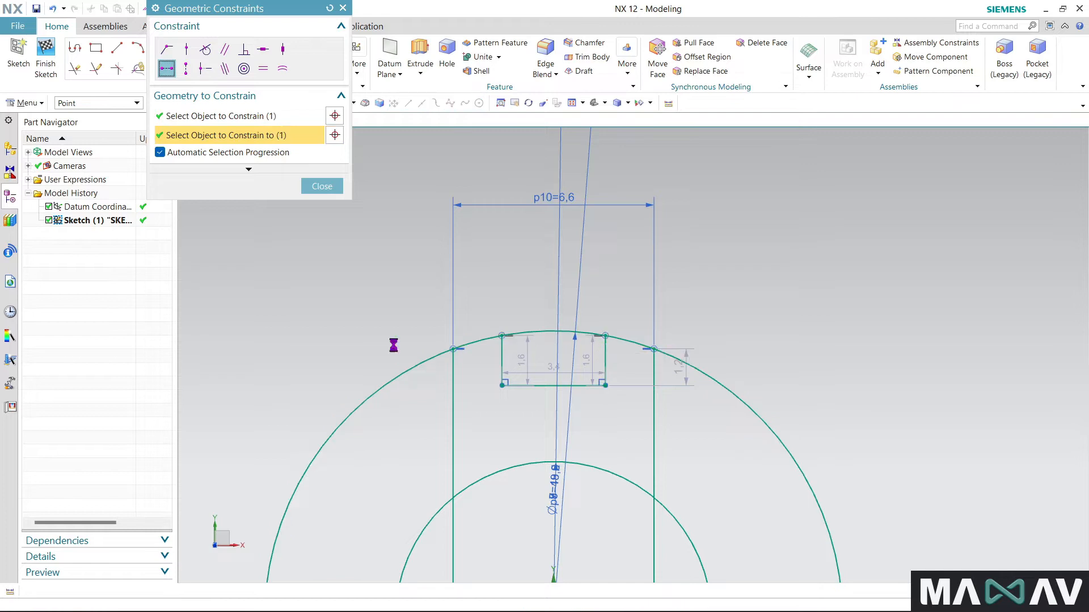
pyautogui.click(331, 188)
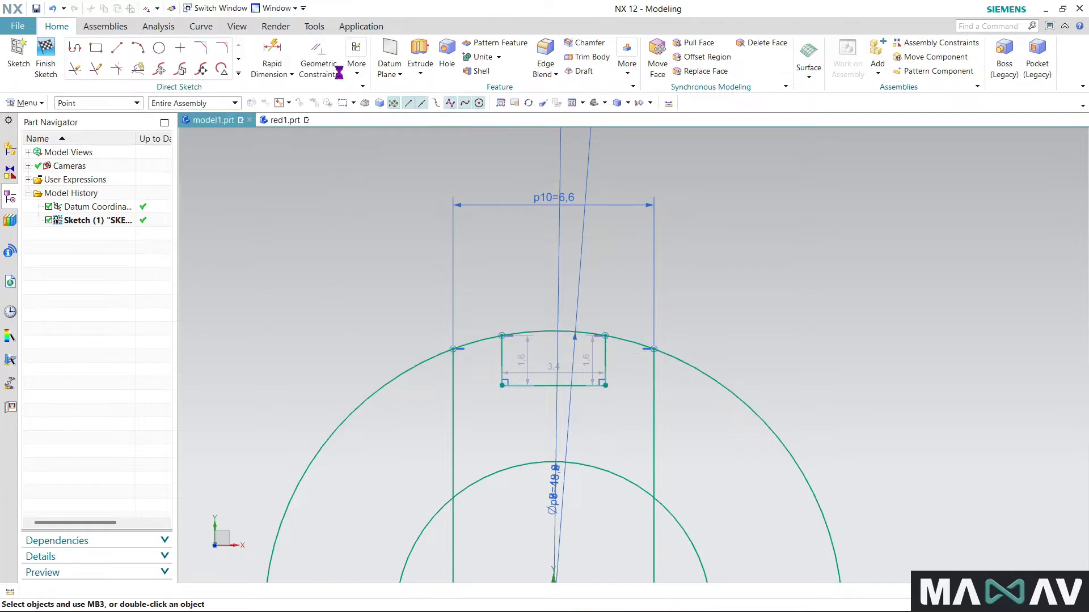
# - Dimension the notch depth, from a side's upper endpoint to its lower corner, as 1.5
pyautogui.click(271, 57)
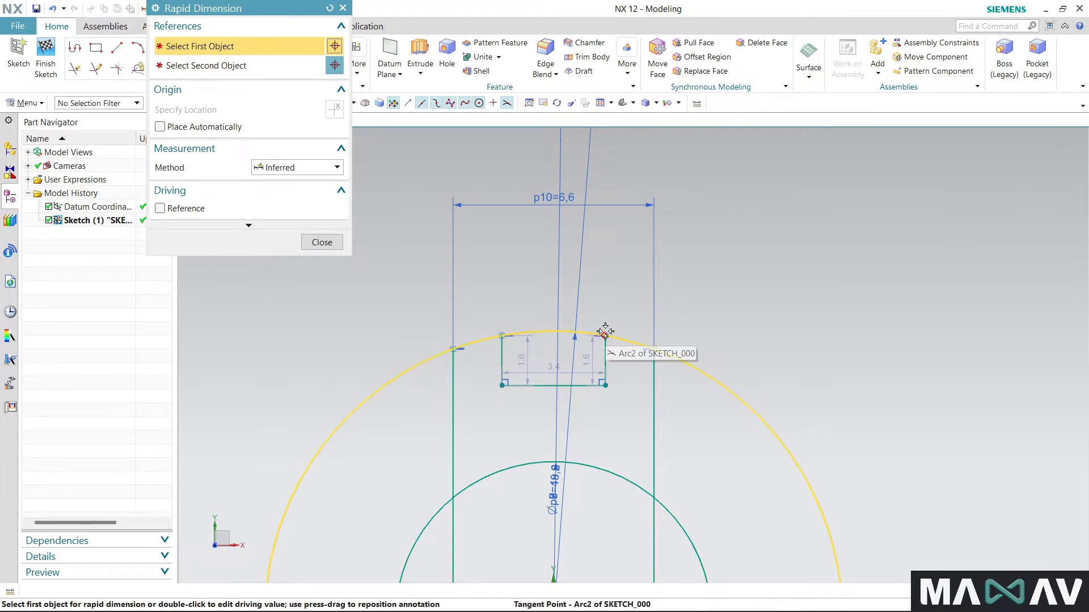
pyautogui.click(605, 361)
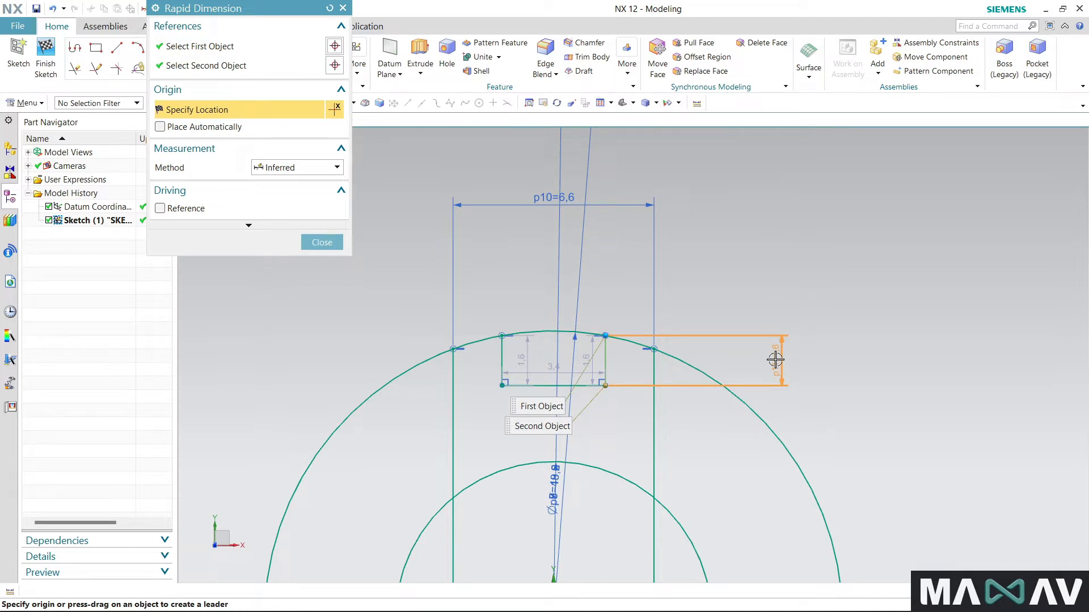
pyautogui.click(776, 361)
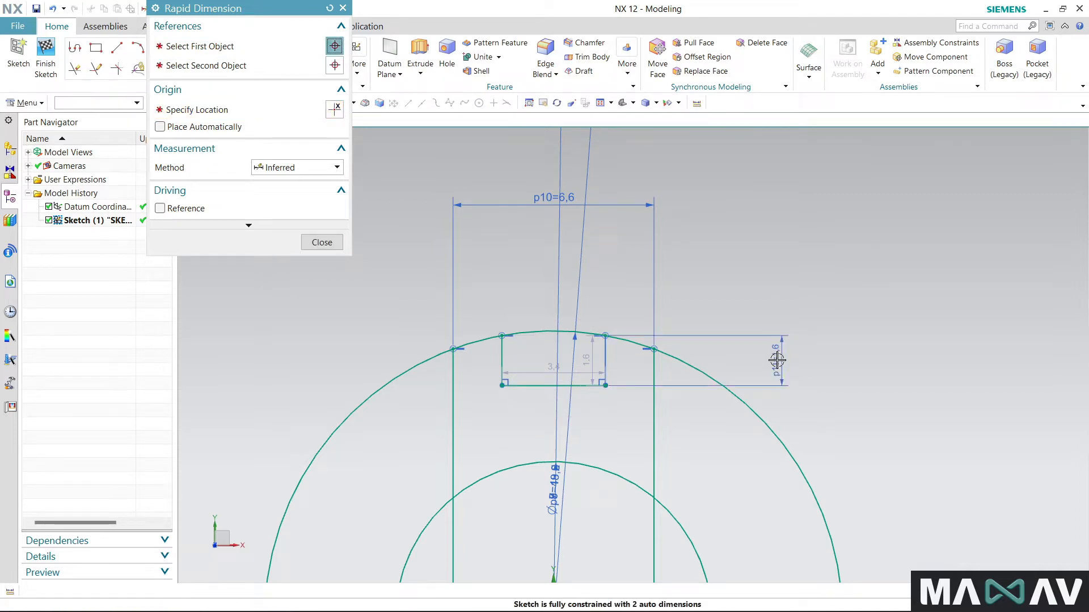
pyautogui.write('1.')
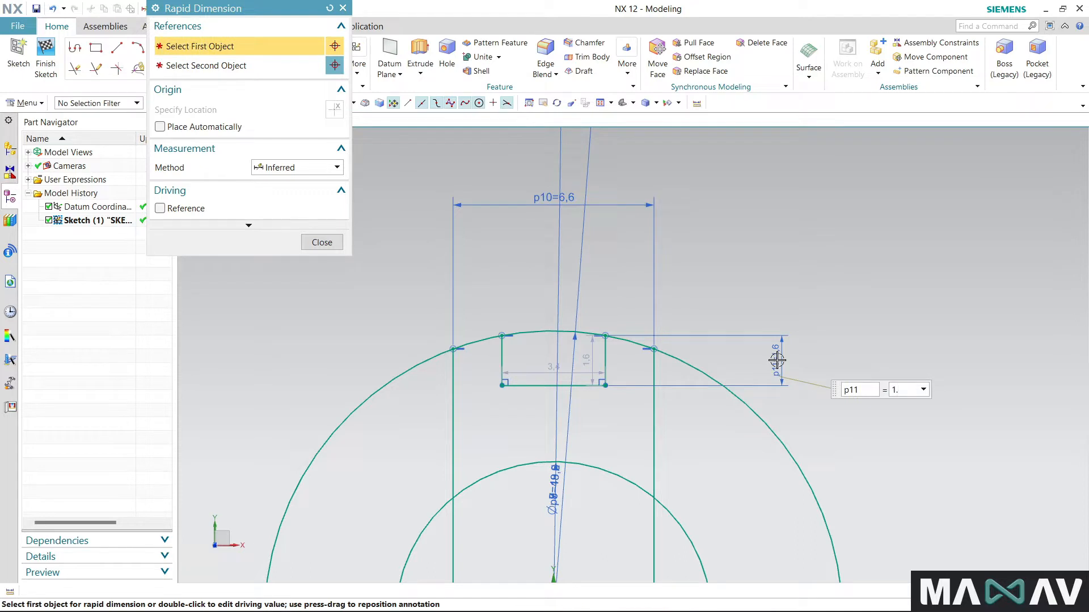
pyautogui.write('5')
pyautogui.press('Return')
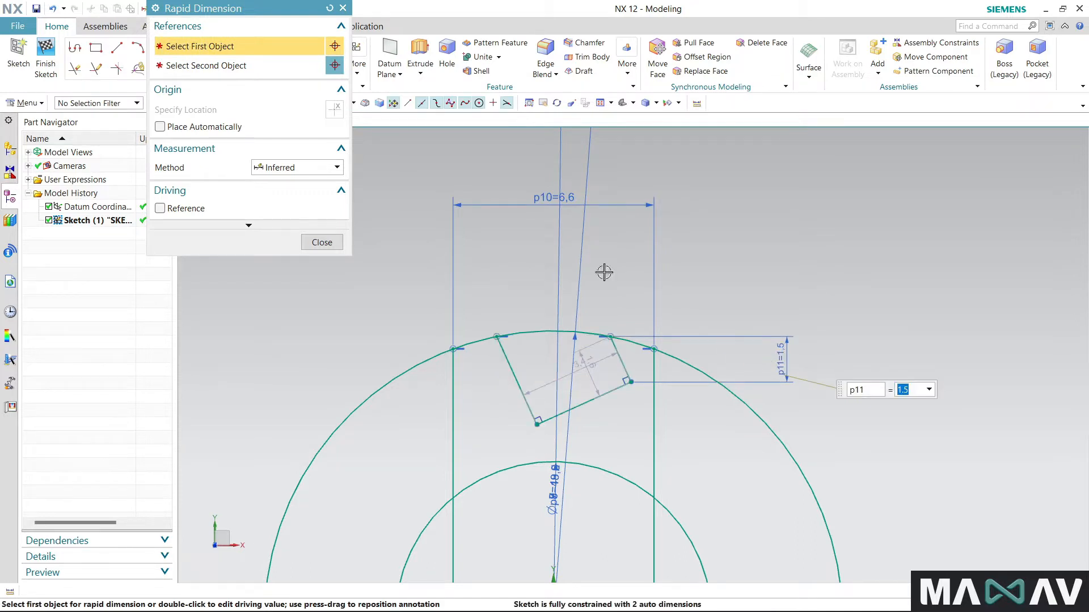
pyautogui.click(342, 9)
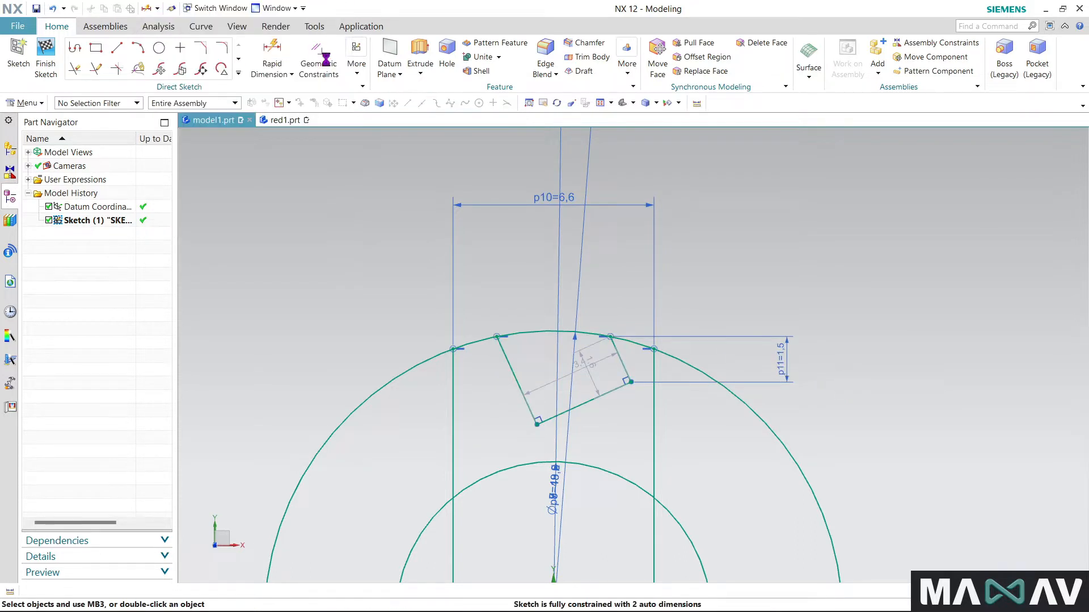
# - Apply Vertical constraints to both sides of the small notch to square it up
pyautogui.click(318, 59)
pyautogui.click(282, 49)
pyautogui.click(509, 364)
pyautogui.click(611, 360)
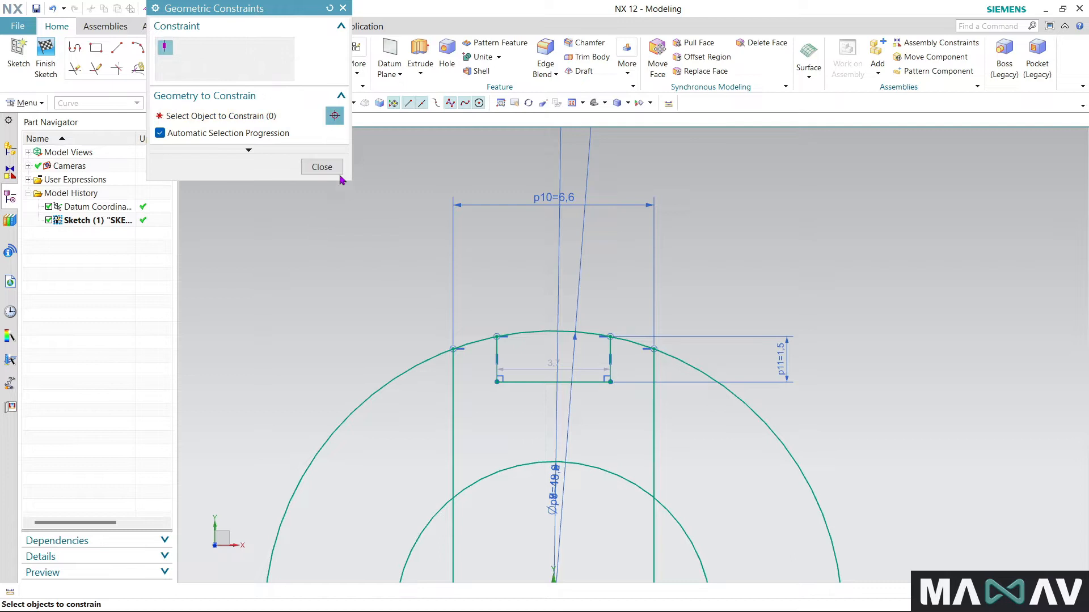
pyautogui.click(323, 168)
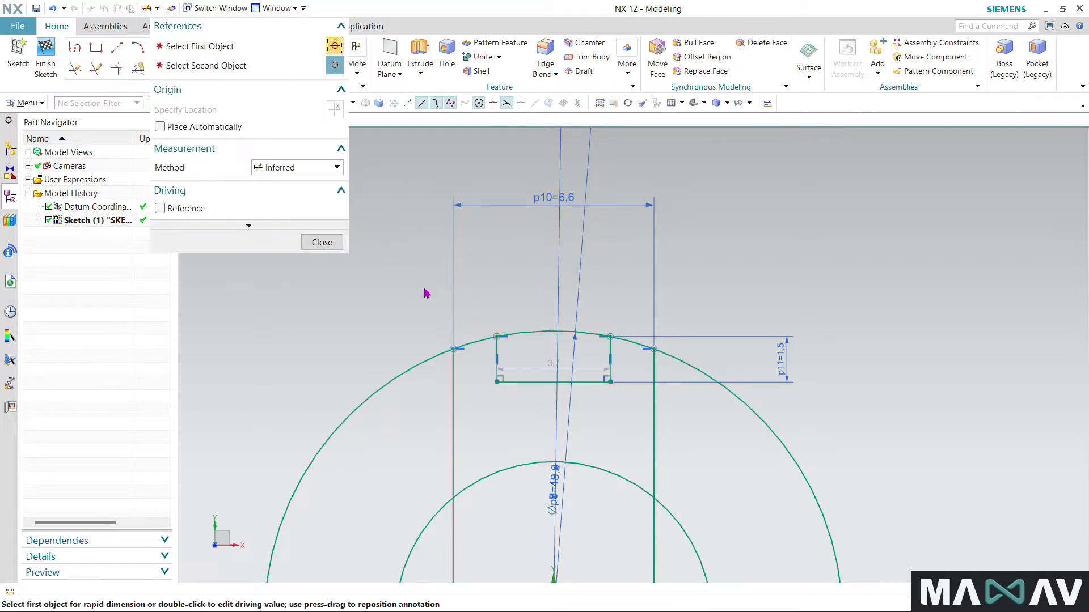
# - Dimension the small notch's width between its two vertical sides as .8*2 and finish the sketch
pyautogui.click(494, 345)
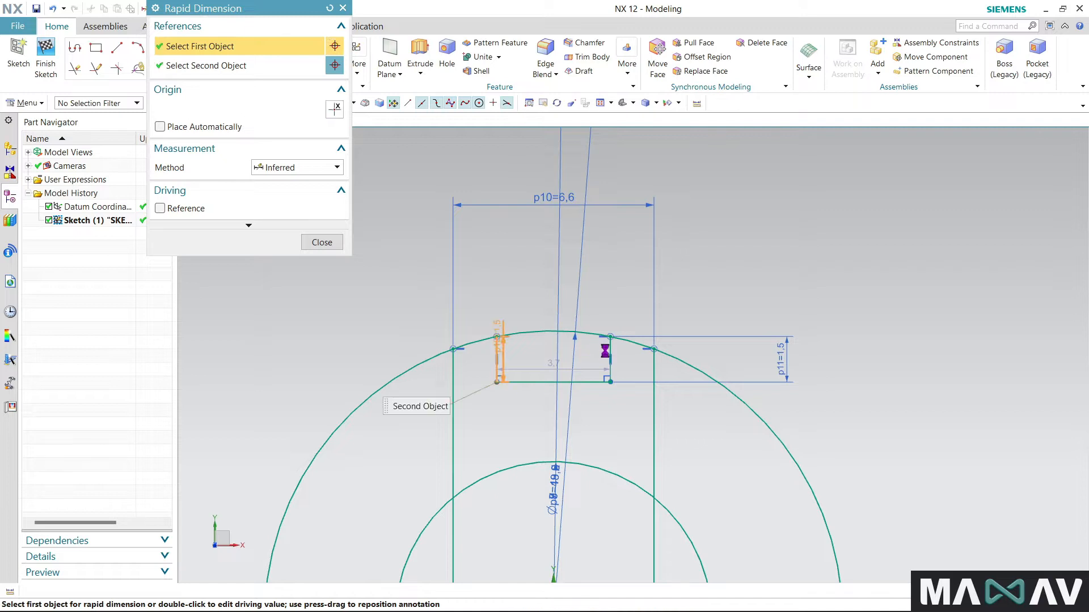
pyautogui.click(611, 348)
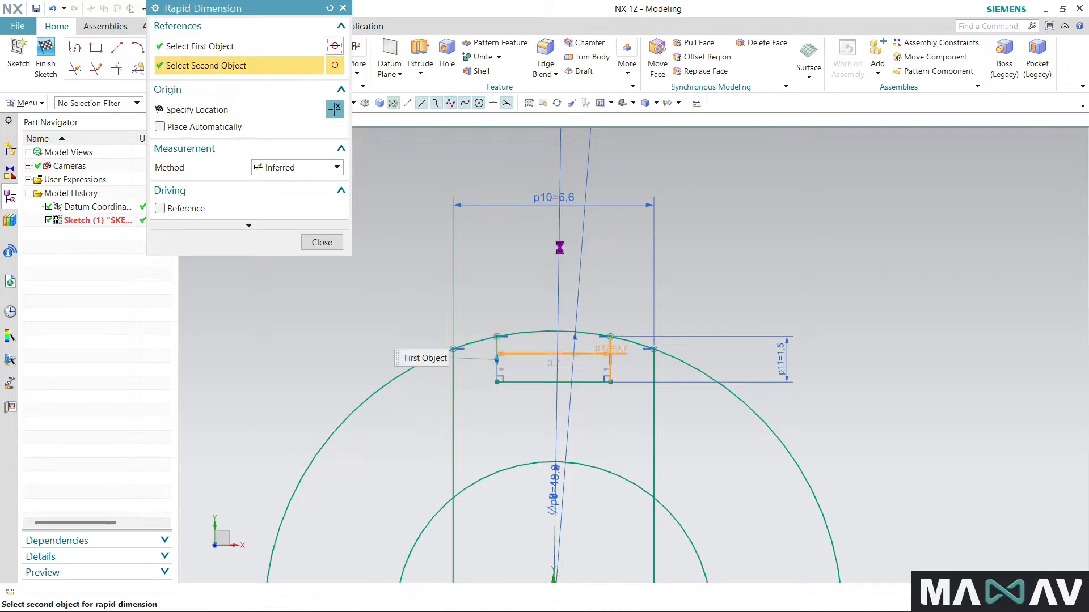
pyautogui.click(555, 248)
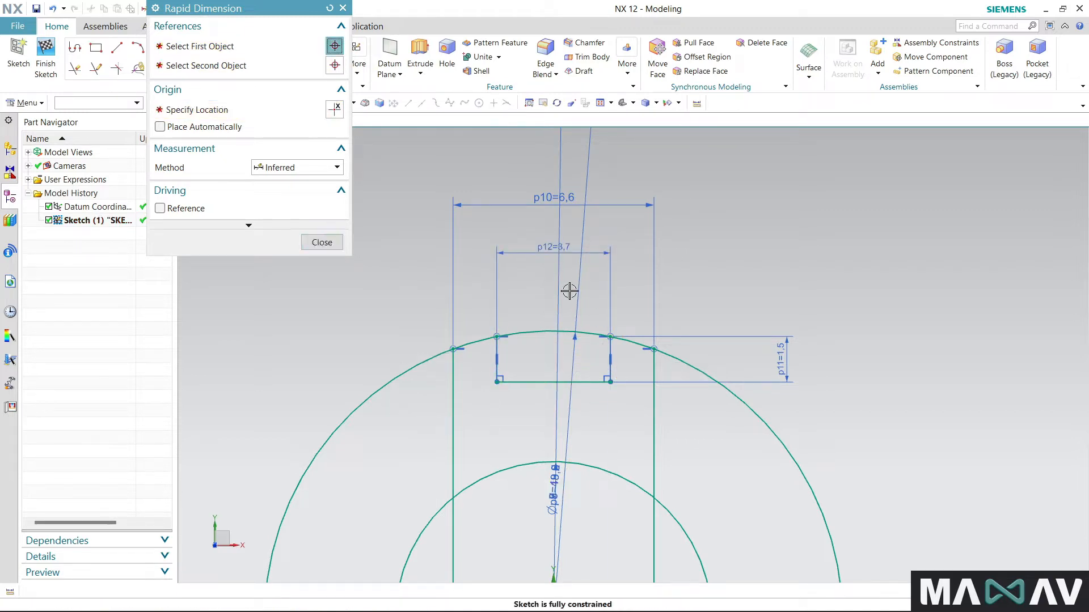
pyautogui.write('.8*2')
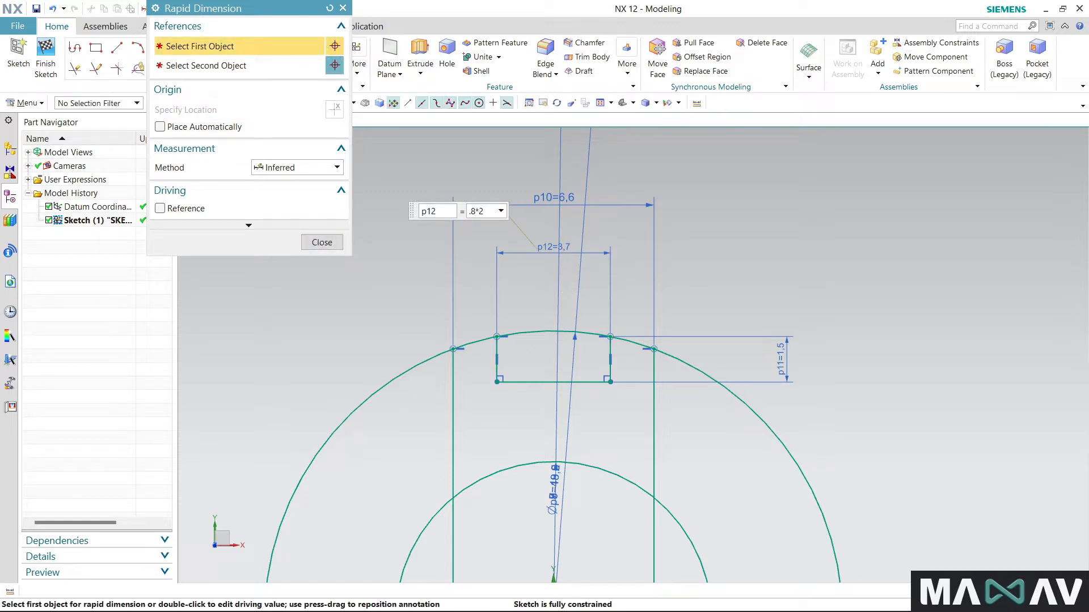
pyautogui.press('Return')
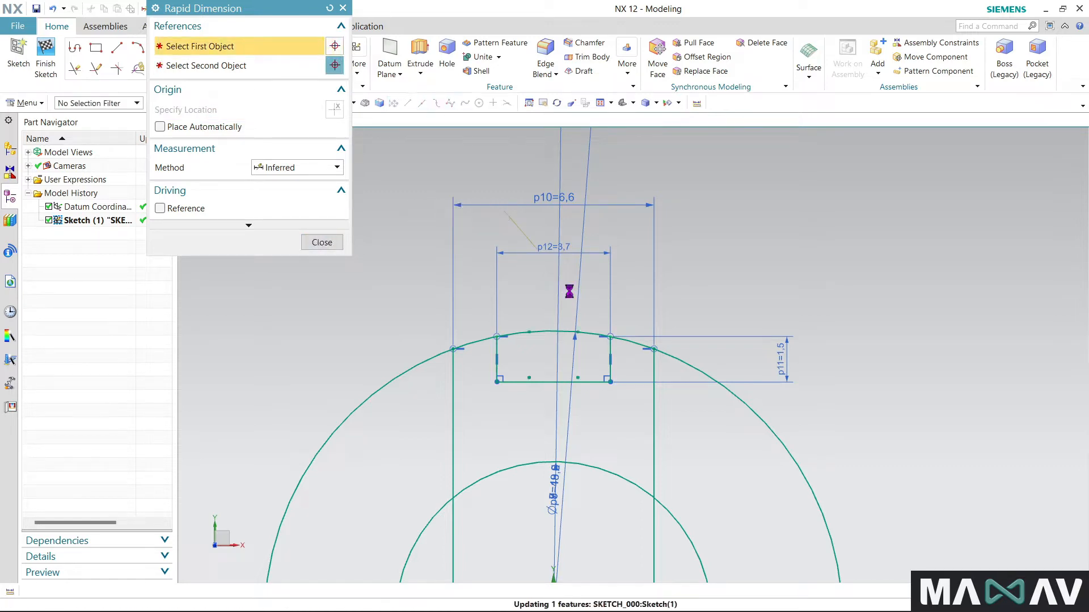
pyautogui.click(321, 243)
pyautogui.scroll(-4, 441, 295)
pyautogui.scroll(-1, 441, 295)
pyautogui.scroll(-2, 693, 350)
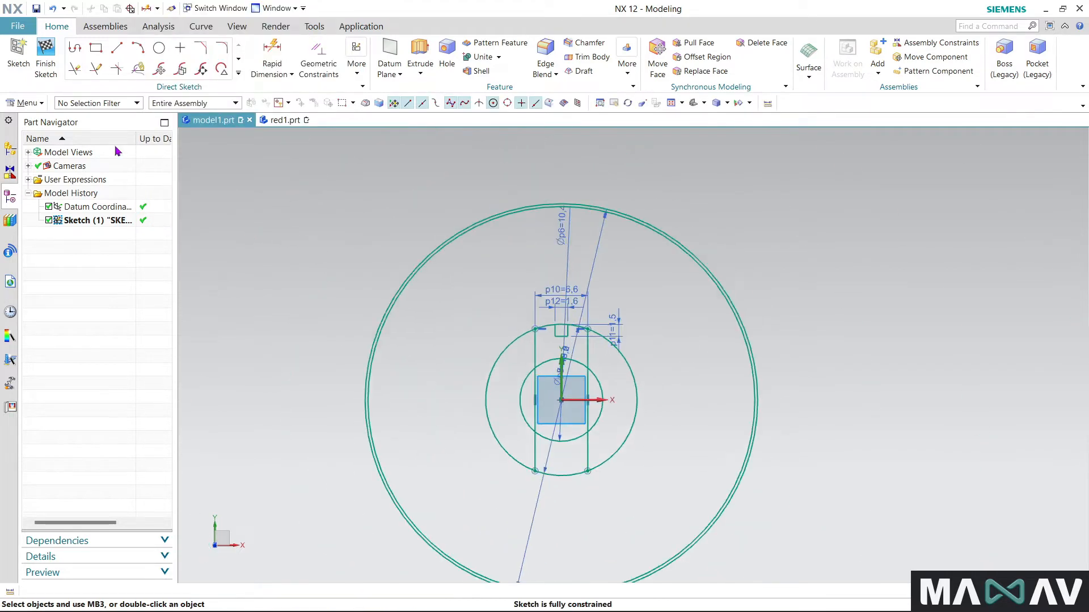
pyautogui.click(54, 73)
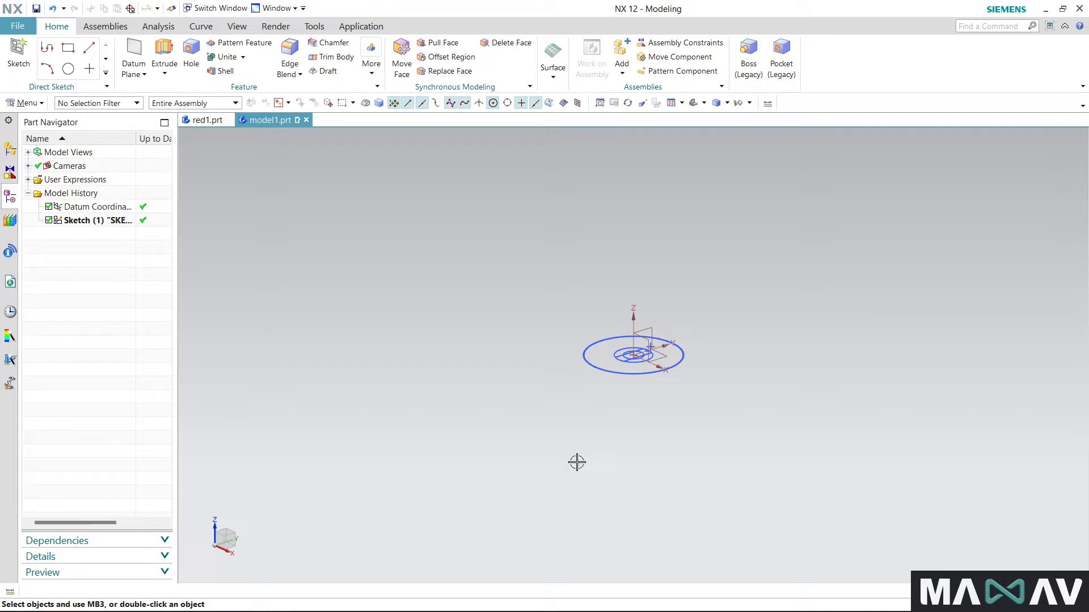
# - Extrude the 19 and 10.4 diameter circles 37 mm in the reversed direction, below the sketch plane, to form a hollow shaft
pyautogui.click(164, 54)
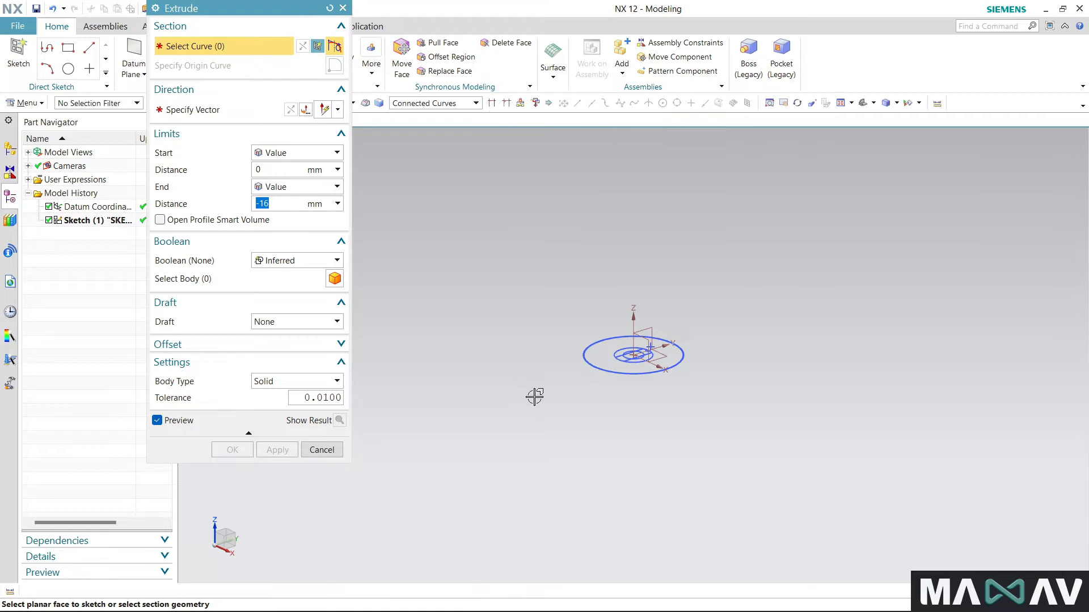
pyautogui.scroll(5, 639, 348)
pyautogui.click(679, 437)
pyautogui.click(640, 425)
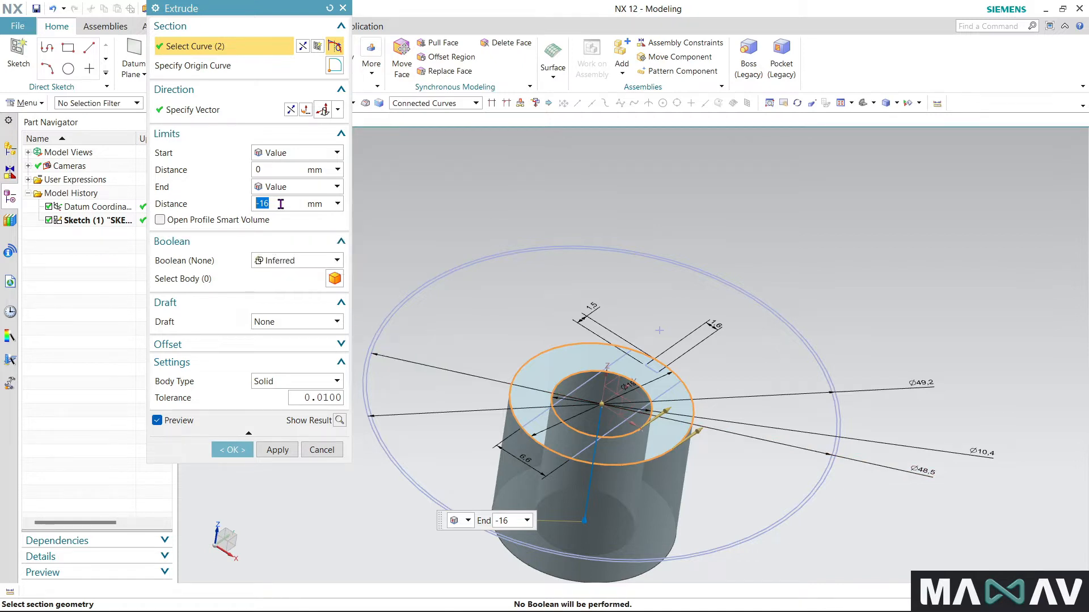
pyautogui.press('Return')
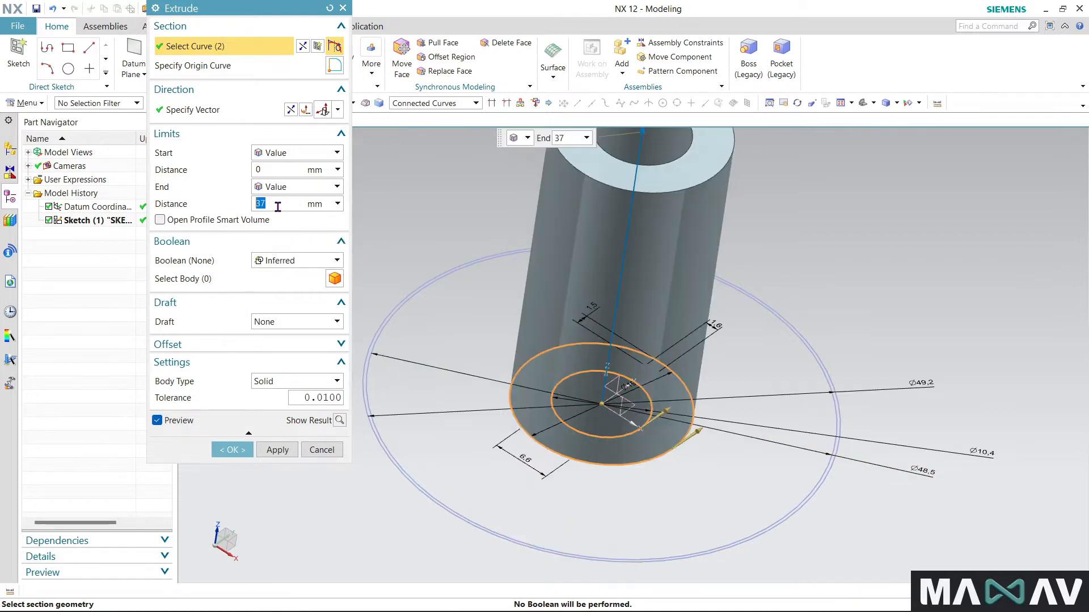
pyautogui.click(290, 111)
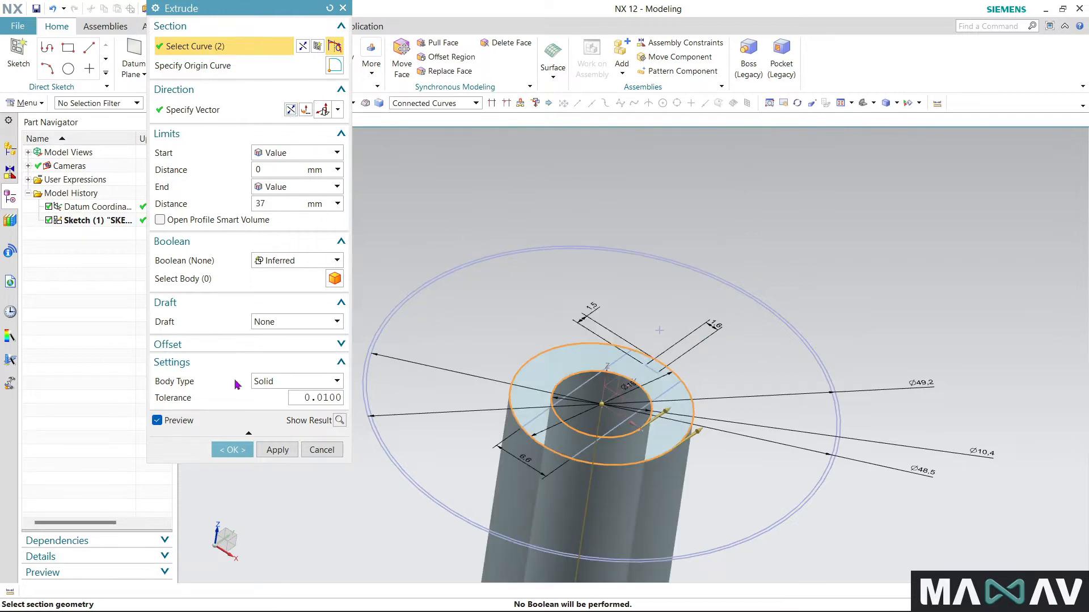
pyautogui.click(232, 450)
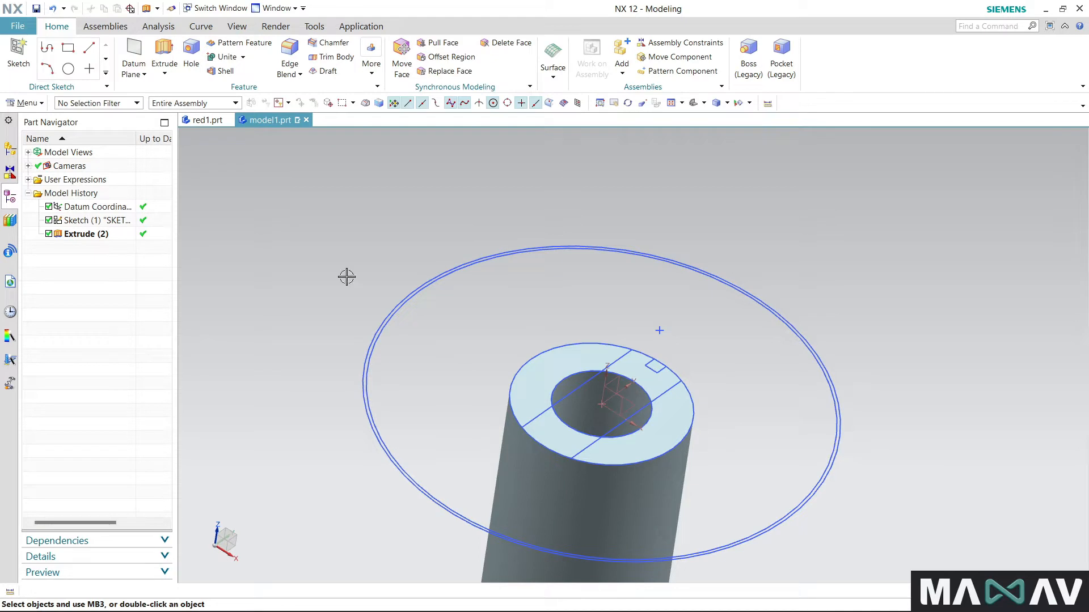
# - Set up an extrusion of the outer 49.2 diameter circle from 2.7 mm to 7 mm with the Unite Boolean
pyautogui.click(164, 54)
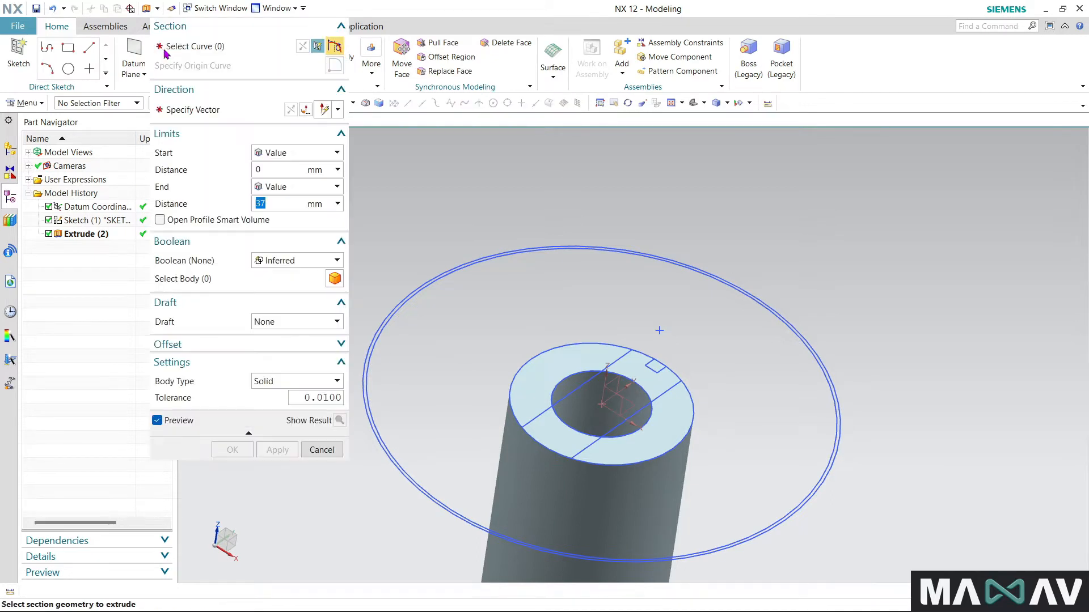
pyautogui.click(836, 451)
pyautogui.scroll(-2, 857, 299)
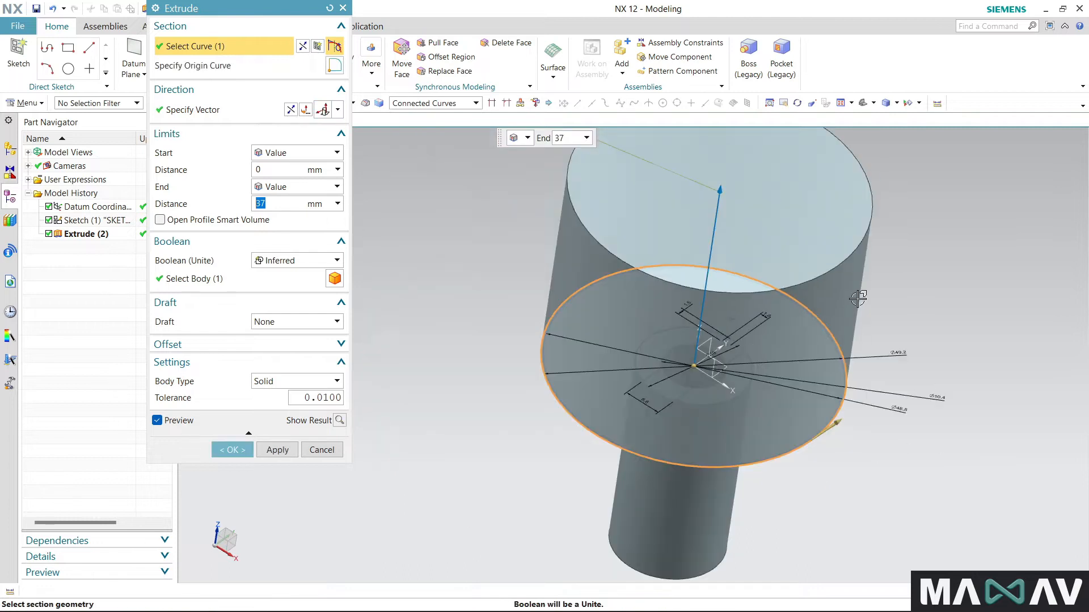
pyautogui.click(284, 164)
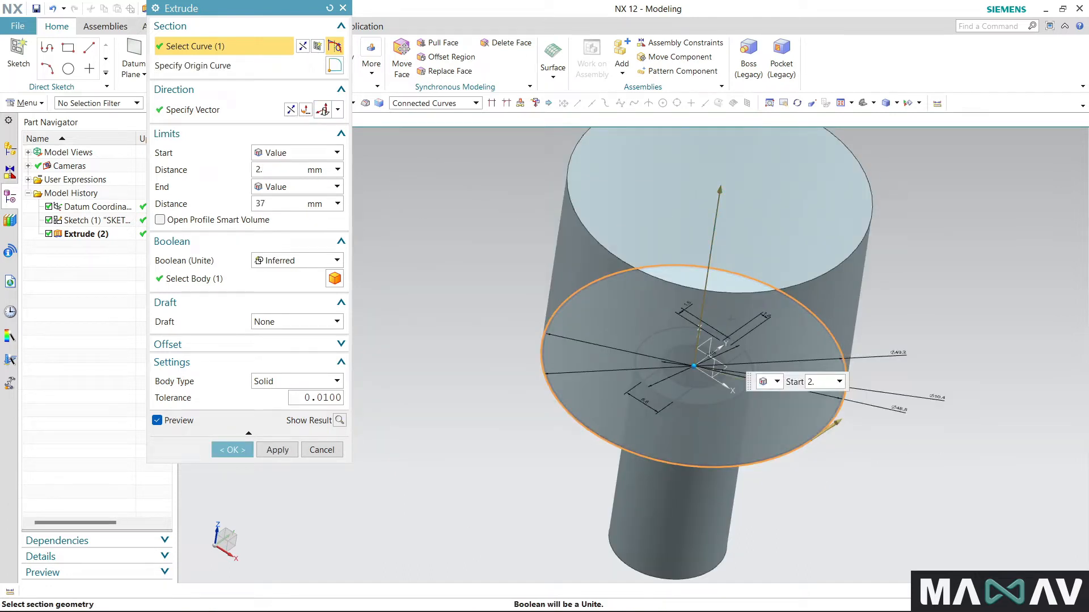
pyautogui.click(275, 205)
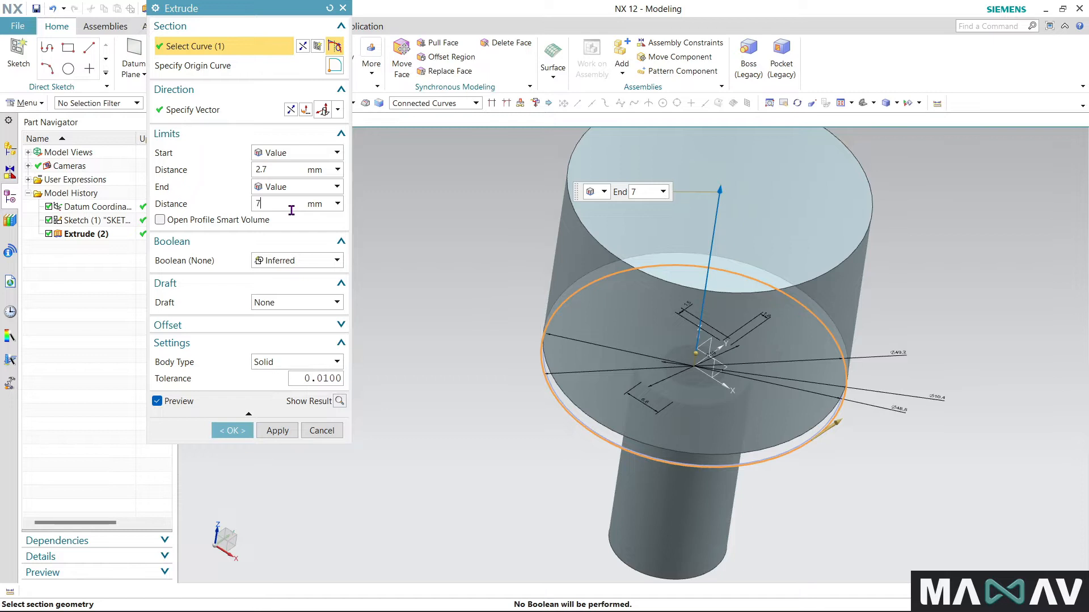
pyautogui.click(302, 262)
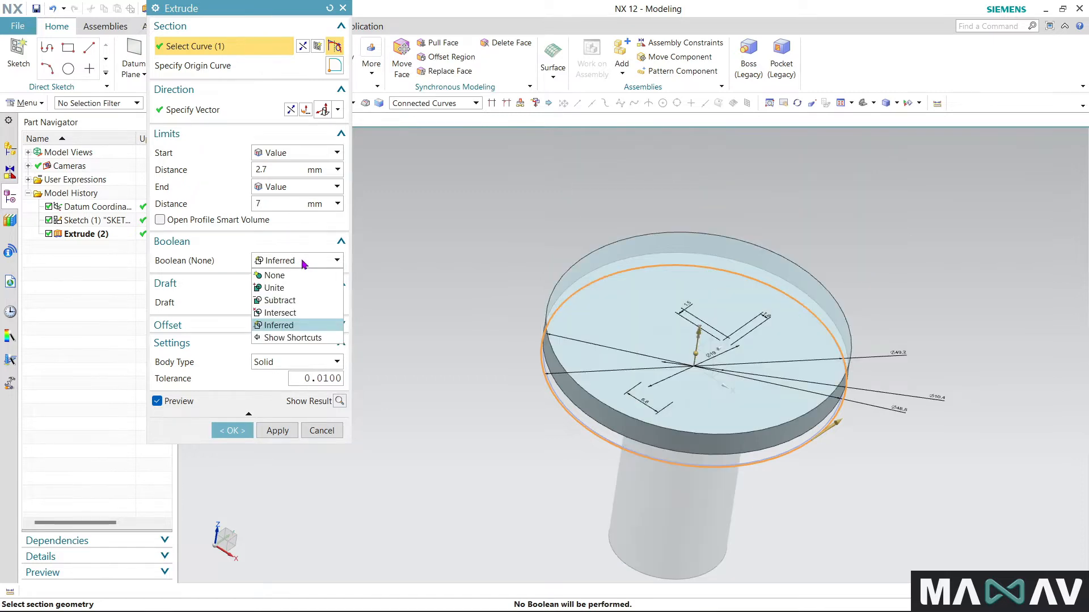
pyautogui.click(286, 287)
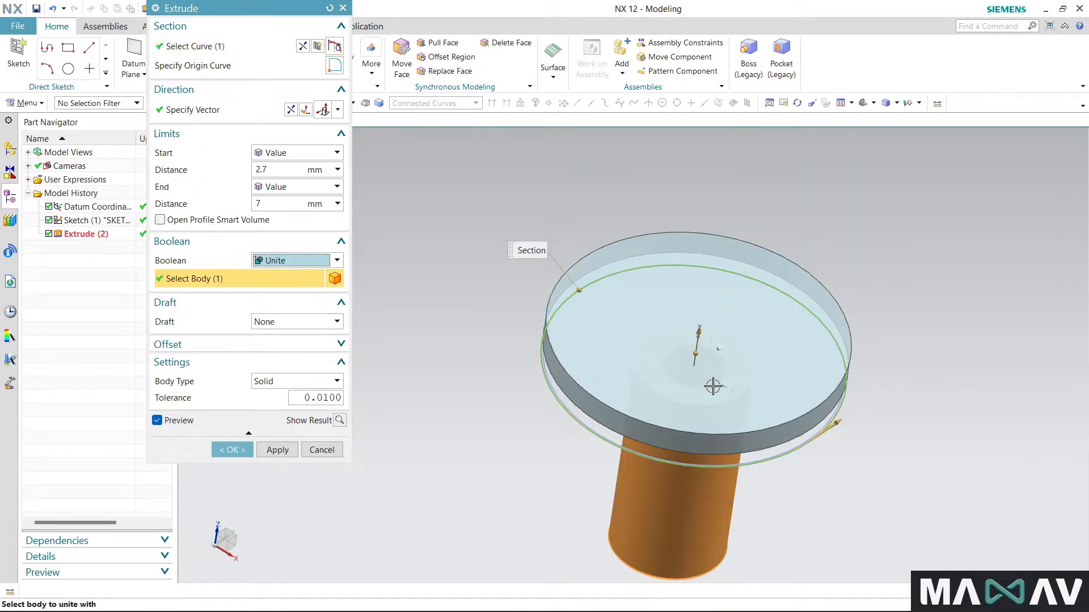
# - Add the 10.4 diameter circle to the flange section, reverse the direction onto the shaft and complete the extrusion
pyautogui.click(225, 48)
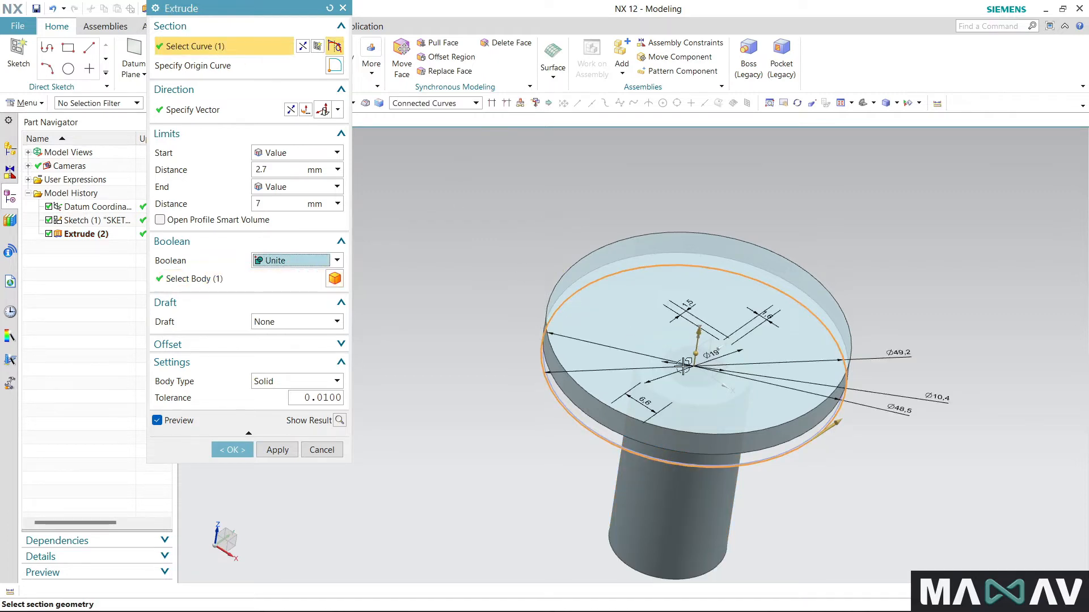
pyautogui.click(713, 383)
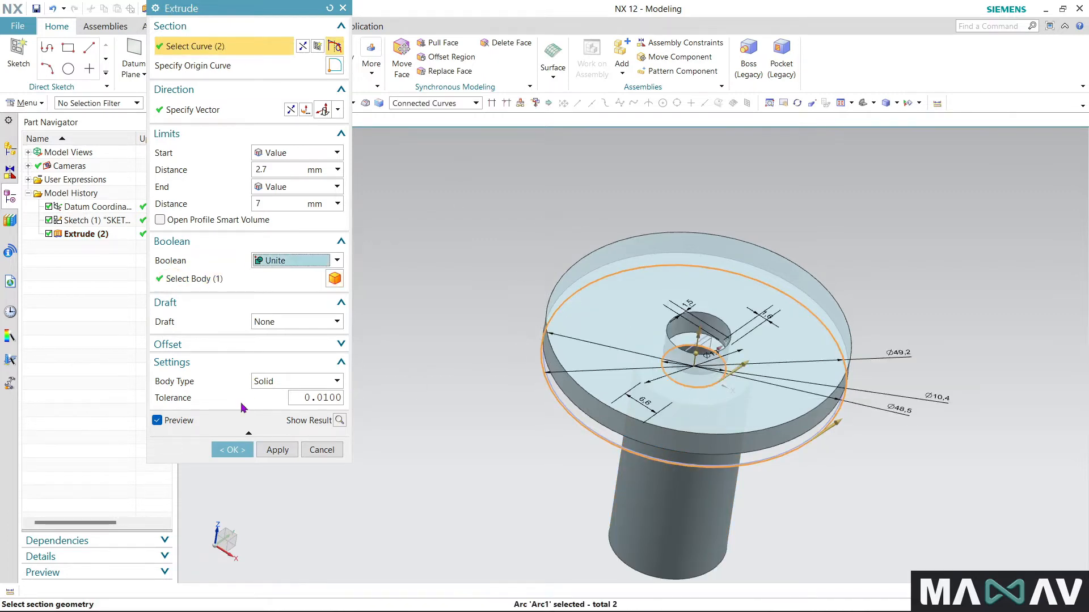
pyautogui.click(233, 448)
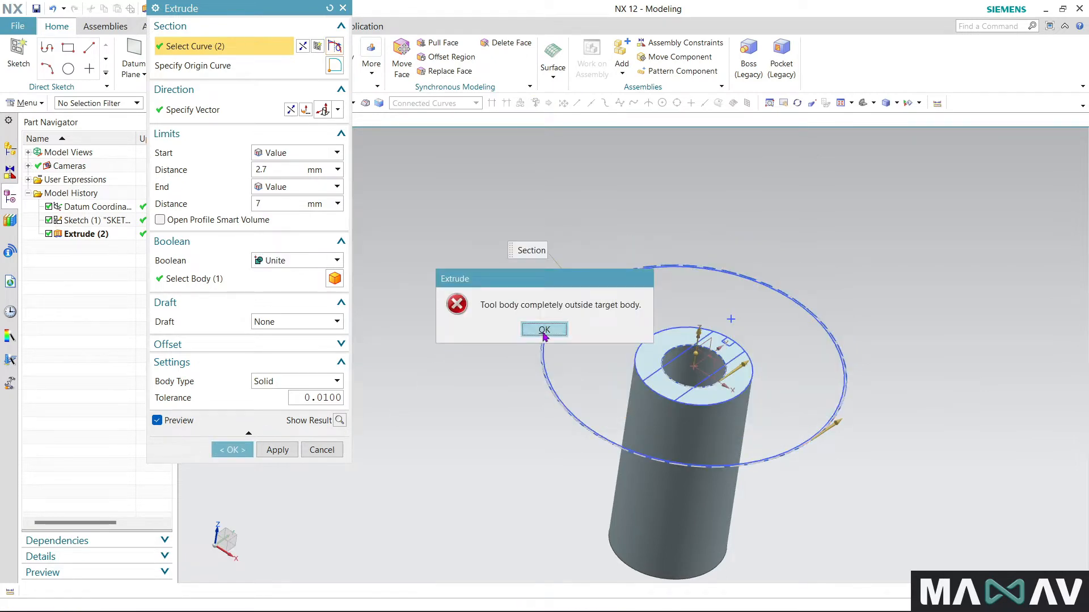
pyautogui.click(543, 330)
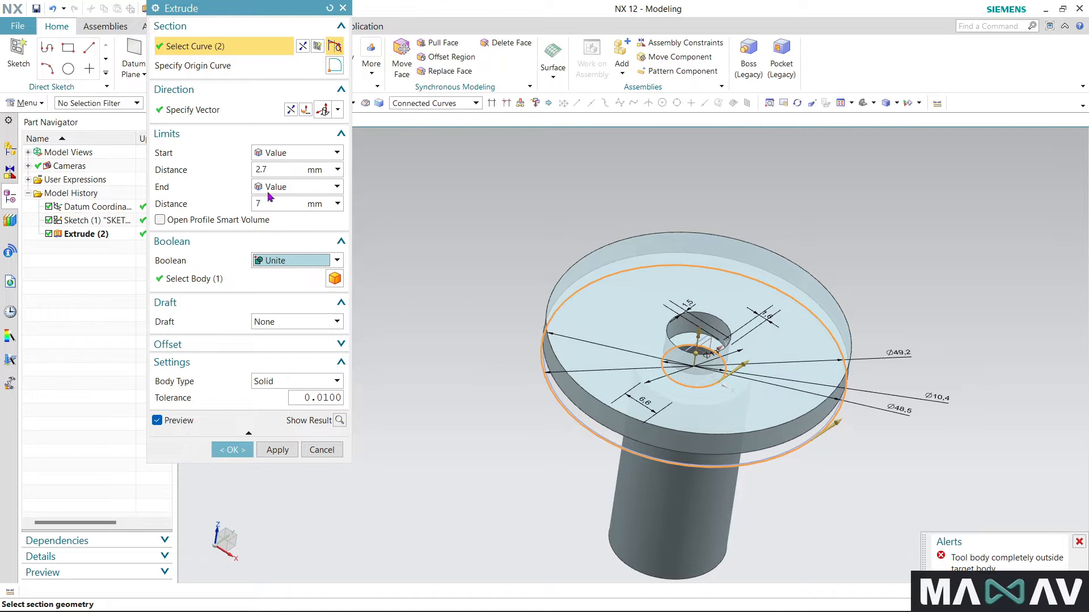
pyautogui.click(291, 111)
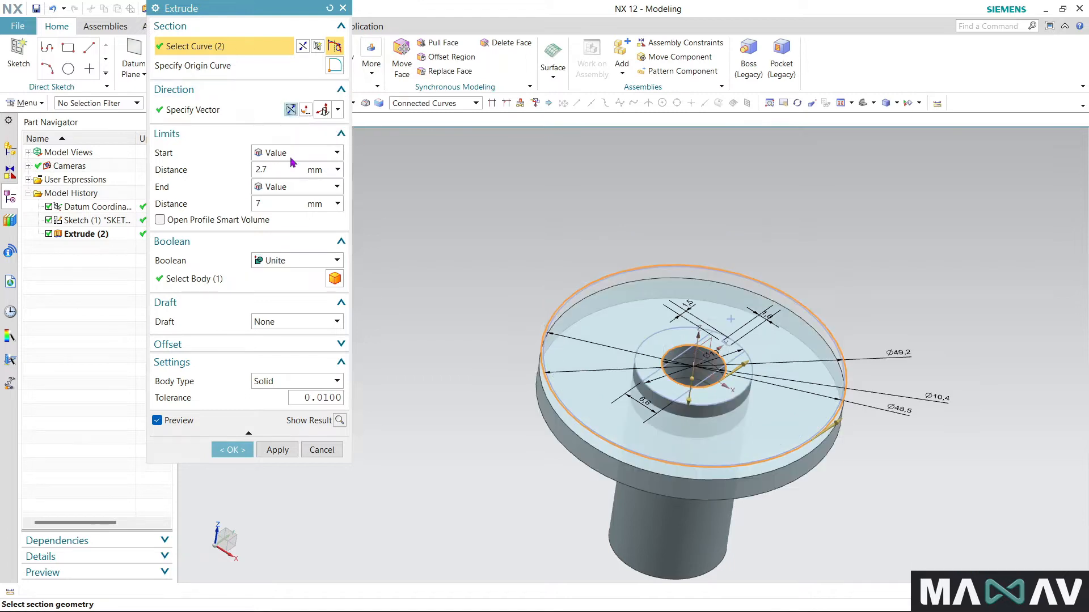
pyautogui.click(238, 449)
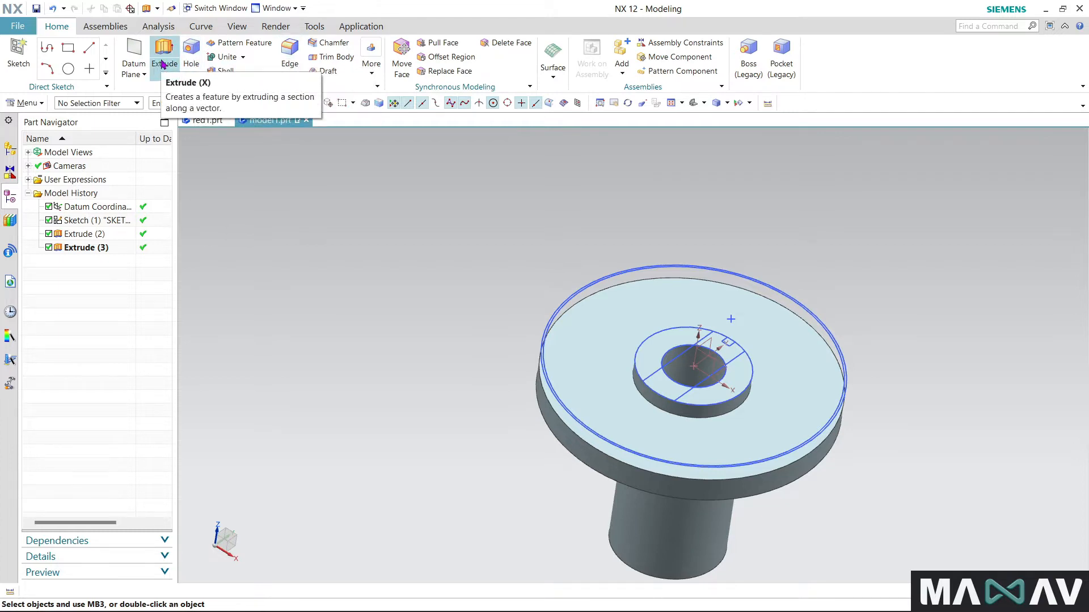
# - Create a sketch on the vertical YZ datum plane and project the flange's upper edge into it
pyautogui.click(18, 52)
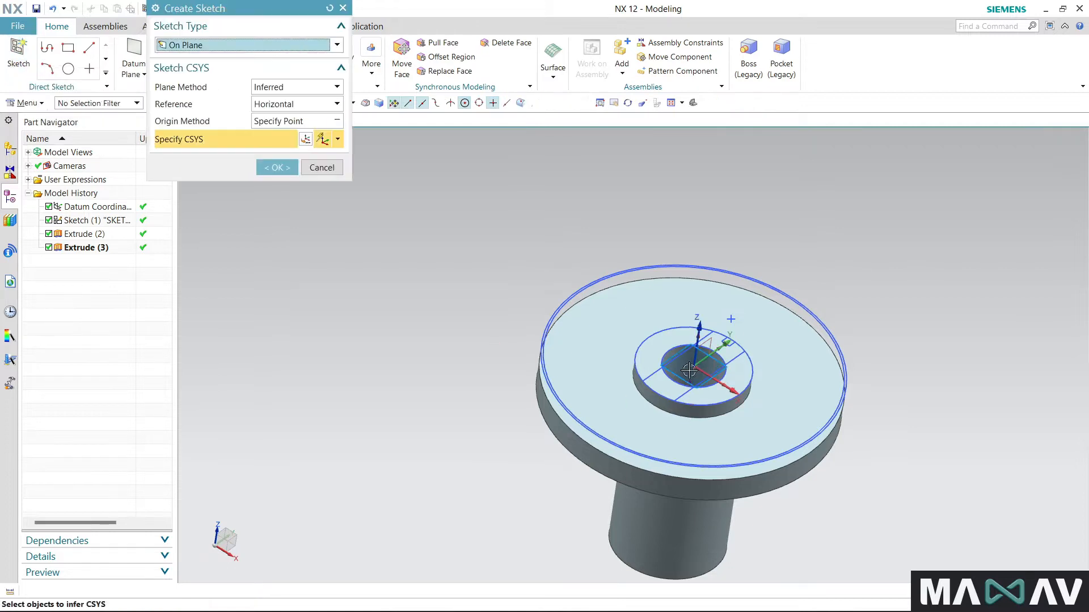
pyautogui.click(273, 168)
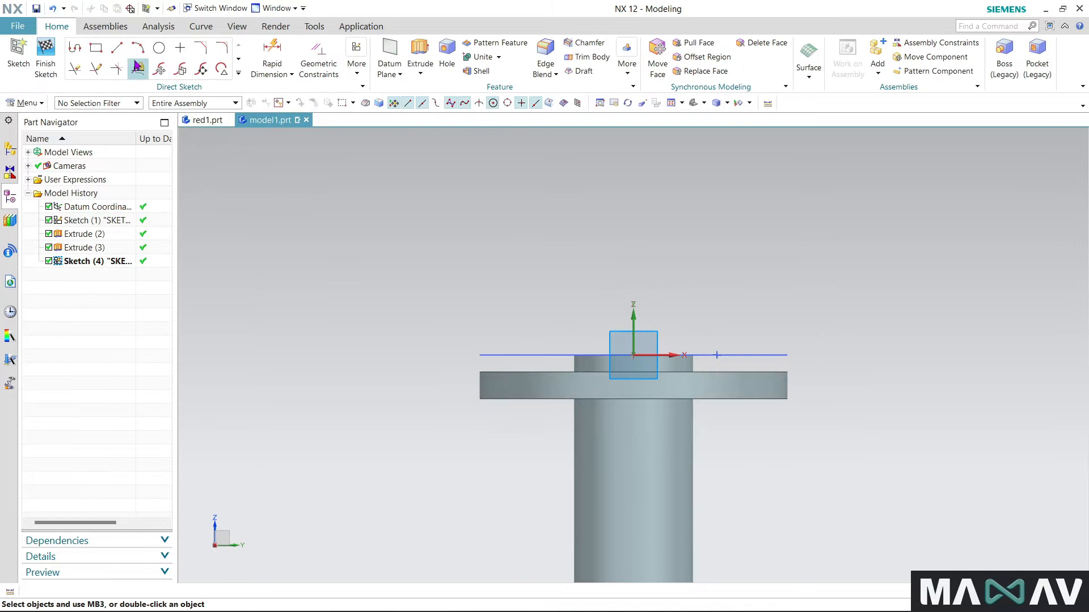
pyautogui.click(238, 74)
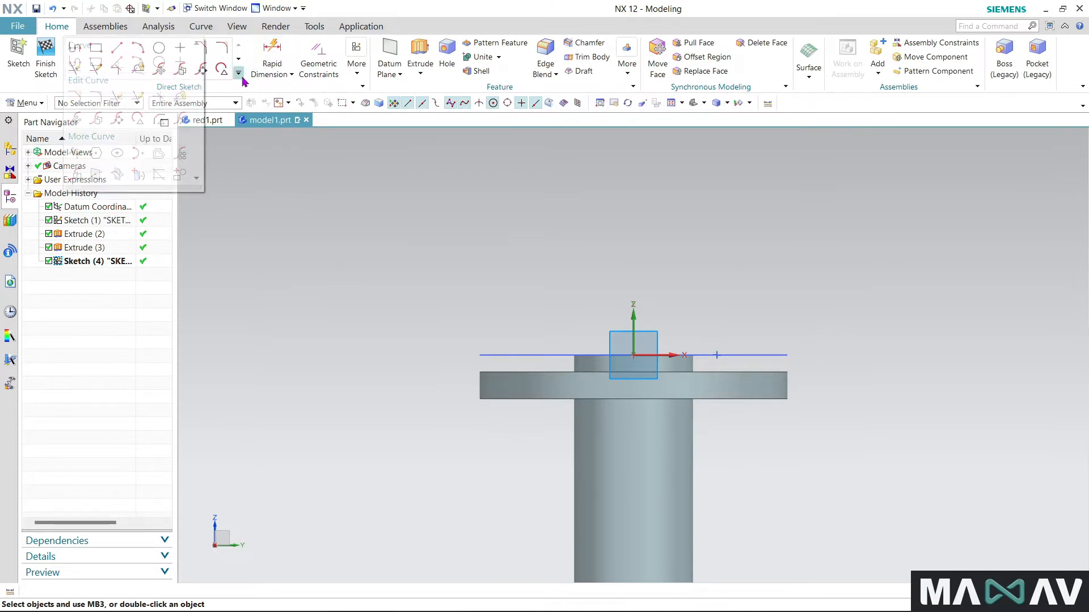
pyautogui.click(139, 176)
pyautogui.click(545, 372)
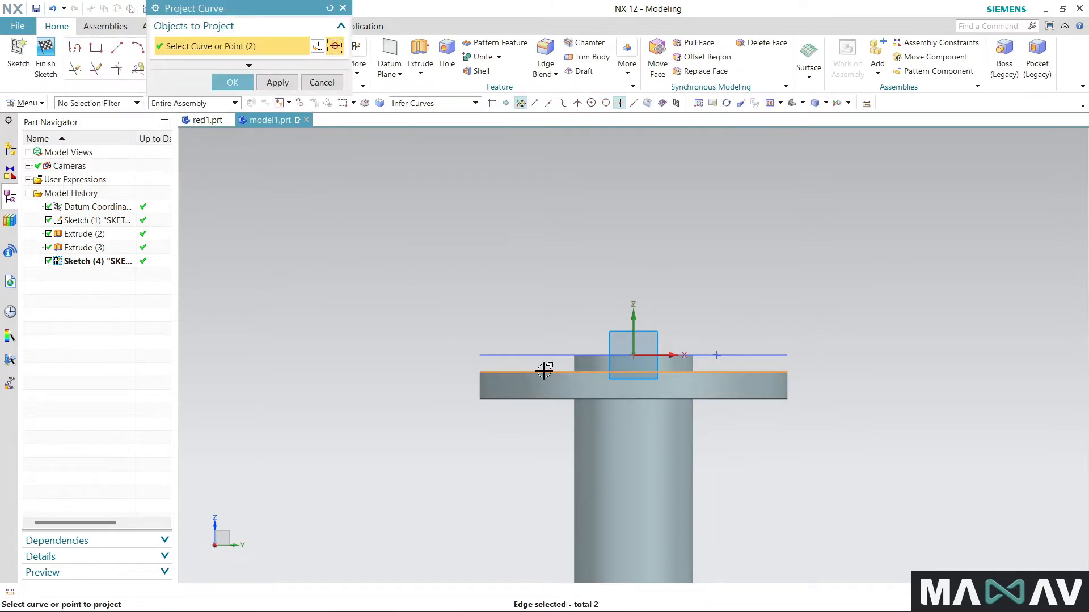
pyautogui.click(232, 83)
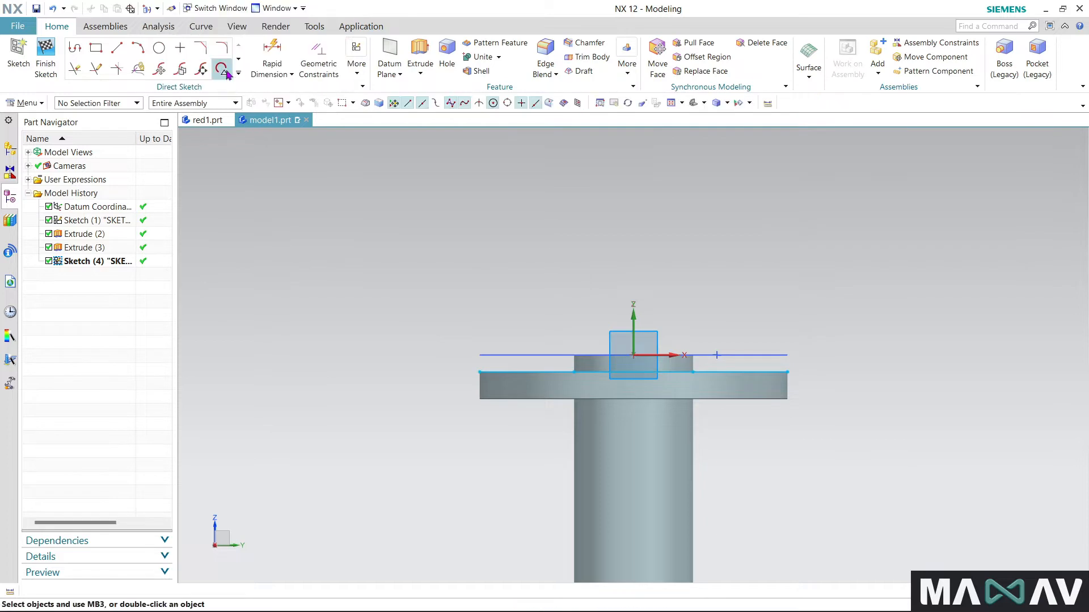
# - Draw a three-point arc between the two ends of the projected flange edge, bulging about 5.5 mm above it
pyautogui.click(480, 372)
pyautogui.click(787, 372)
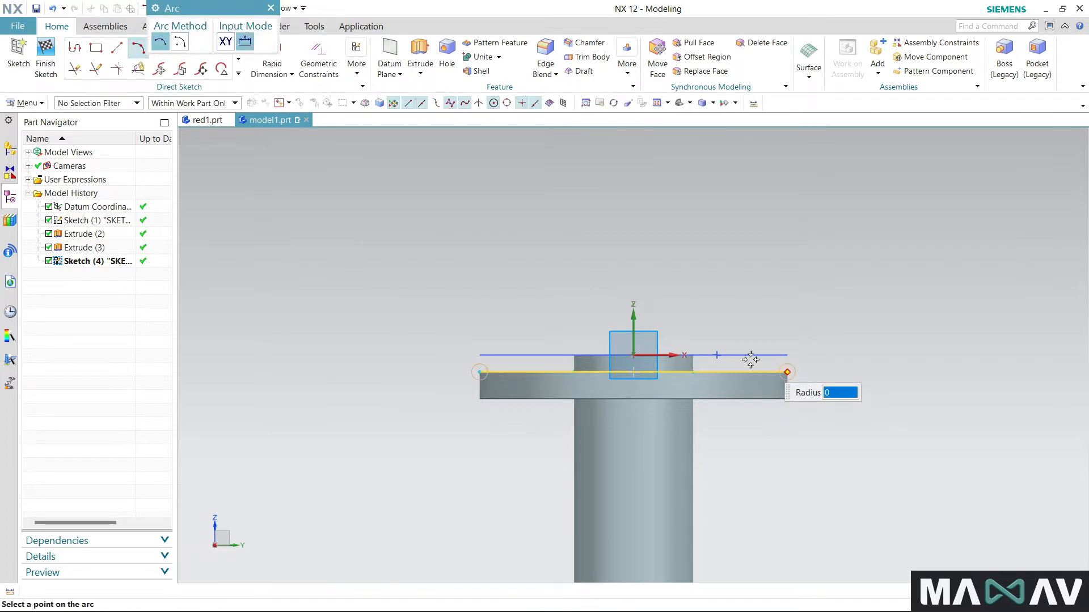
pyautogui.click(712, 347)
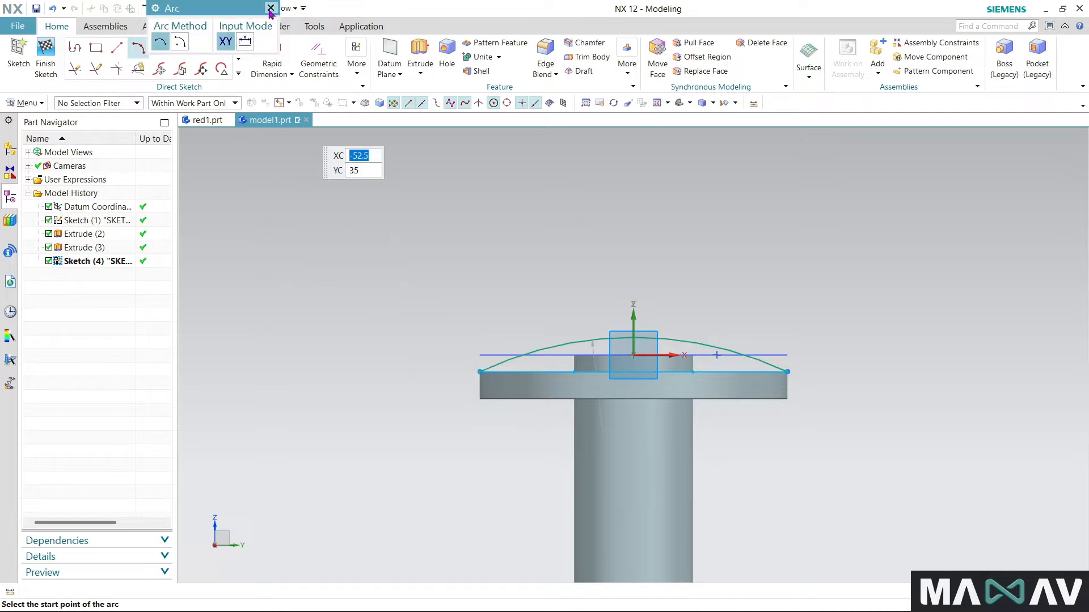
pyautogui.click(271, 8)
# - Dimension the height from the projected flange edge to the top of the arc and set it to 1.2 mm
pyautogui.click(274, 53)
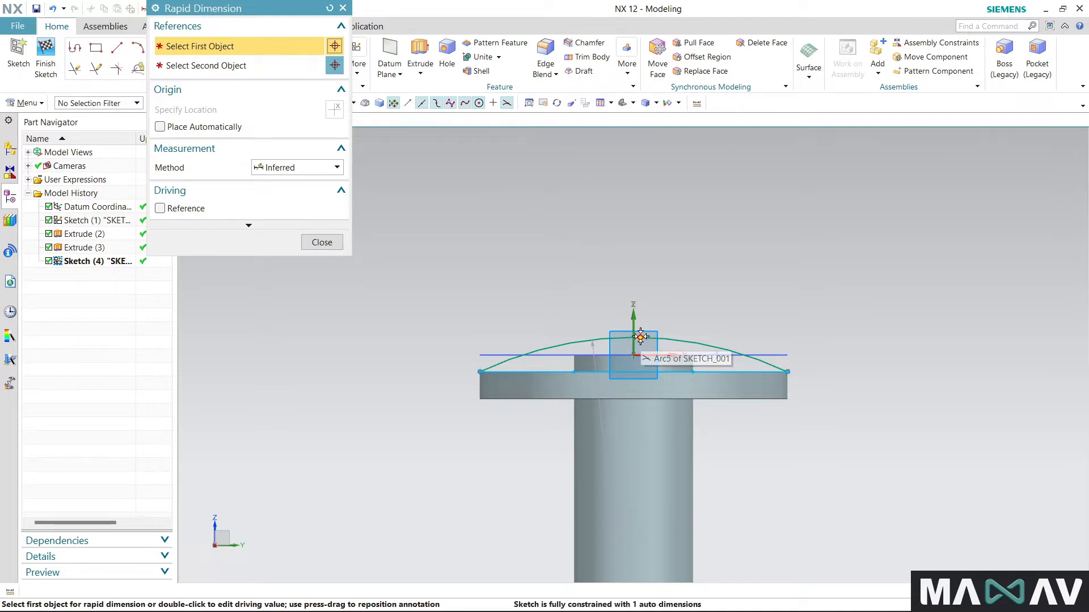
pyautogui.click(631, 370)
pyautogui.click(633, 373)
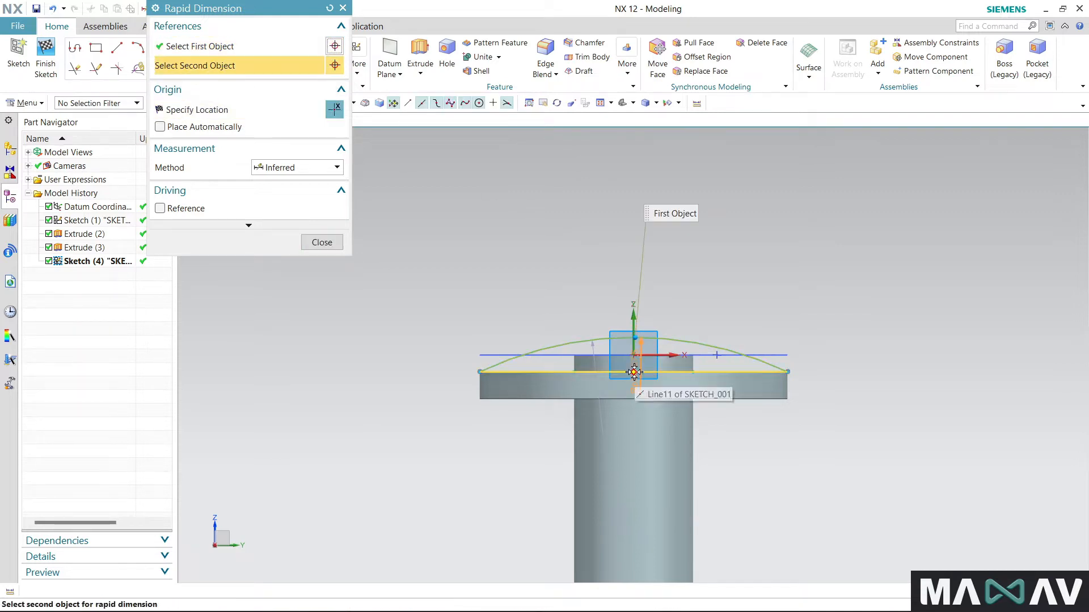
pyautogui.click(857, 366)
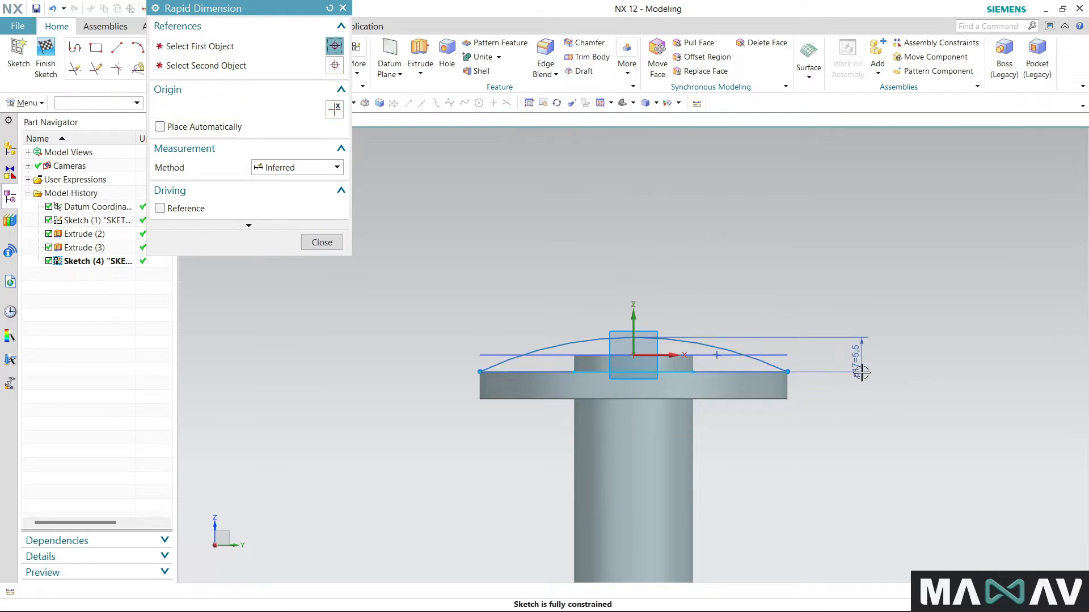
pyautogui.write('1.2')
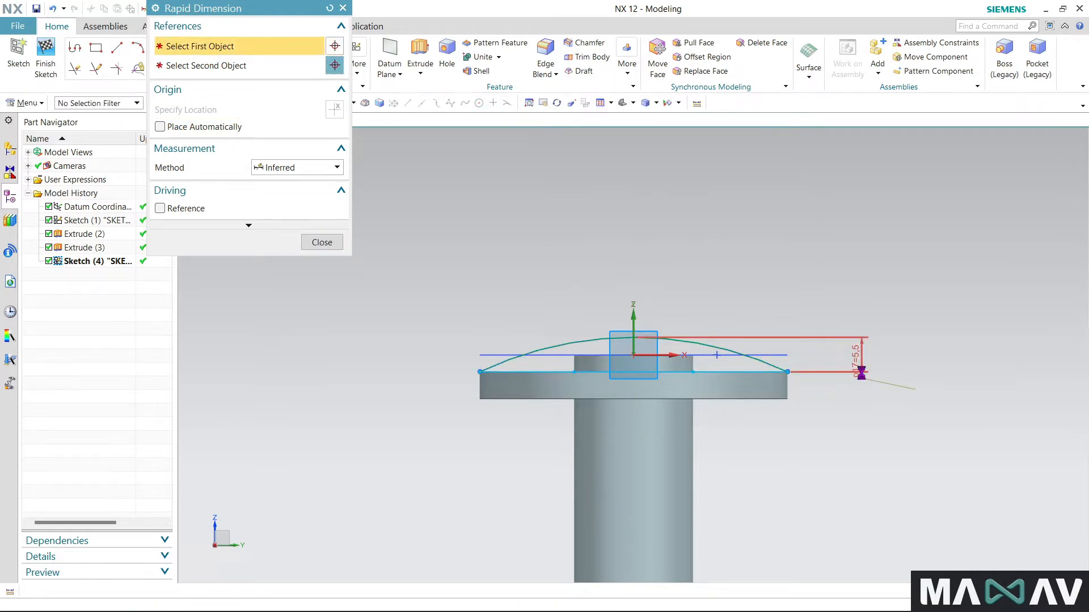
pyautogui.press('Return')
pyautogui.scroll(1, 642, 398)
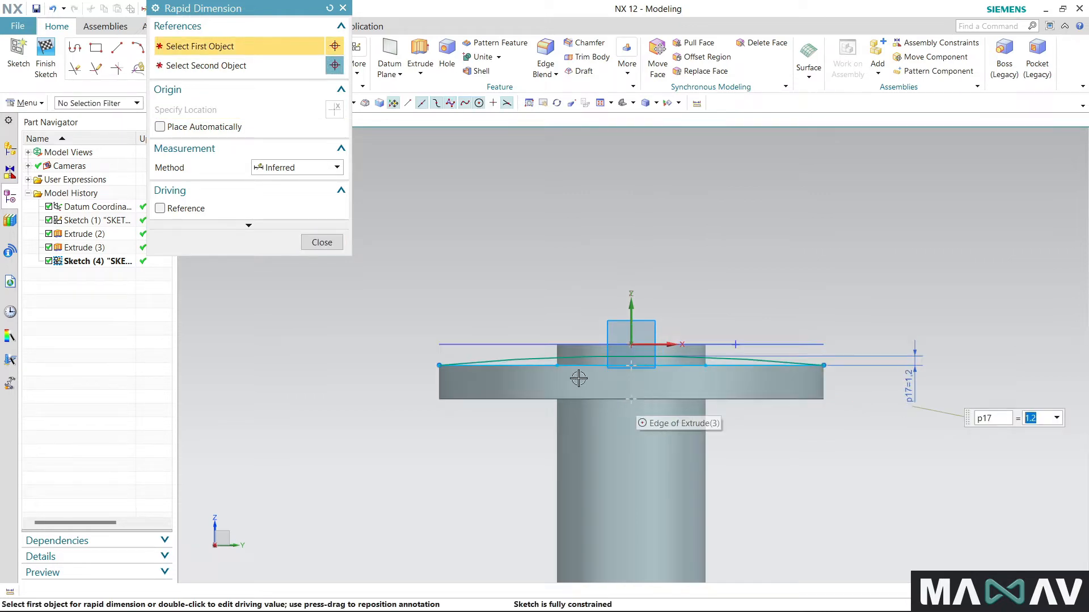
pyautogui.click(342, 7)
# - Draw a vertical line from the arc's midpoint down to the midpoint of the projected flange edge
pyautogui.click(117, 48)
pyautogui.scroll(2, 636, 364)
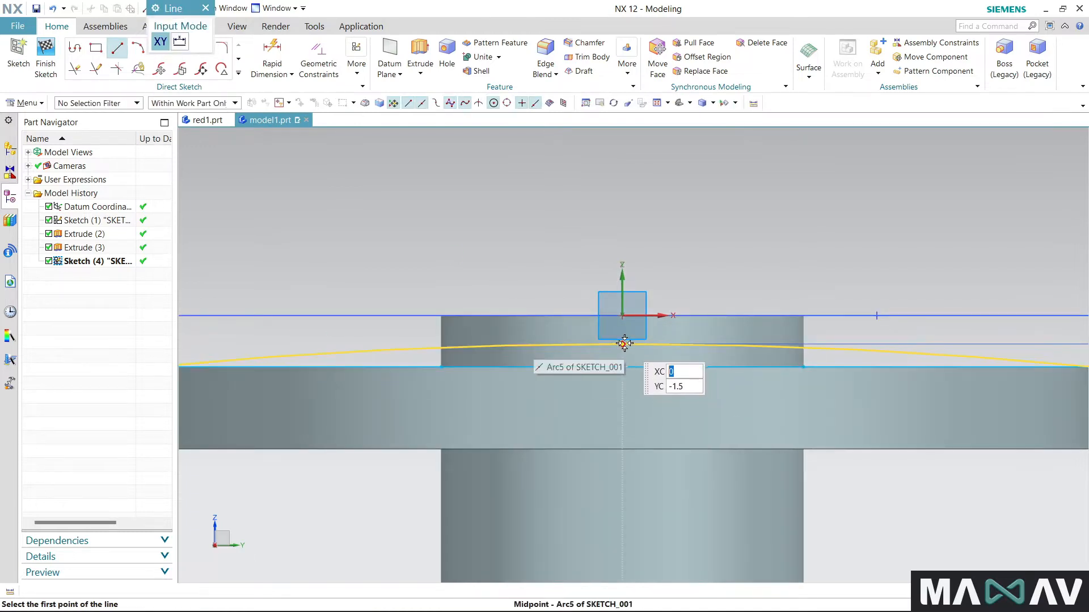
pyautogui.click(624, 345)
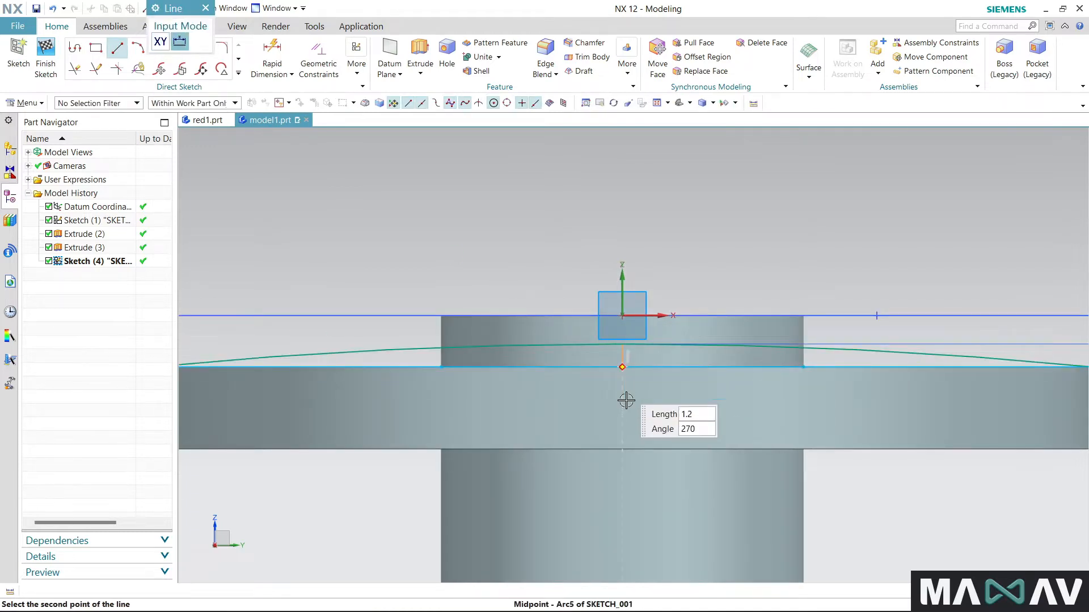
pyautogui.click(624, 370)
# - Draw a vertical line about 4 mm long across the profile left of the centre line, and trim its ends to the arc and edge
pyautogui.scroll(-2, 674, 359)
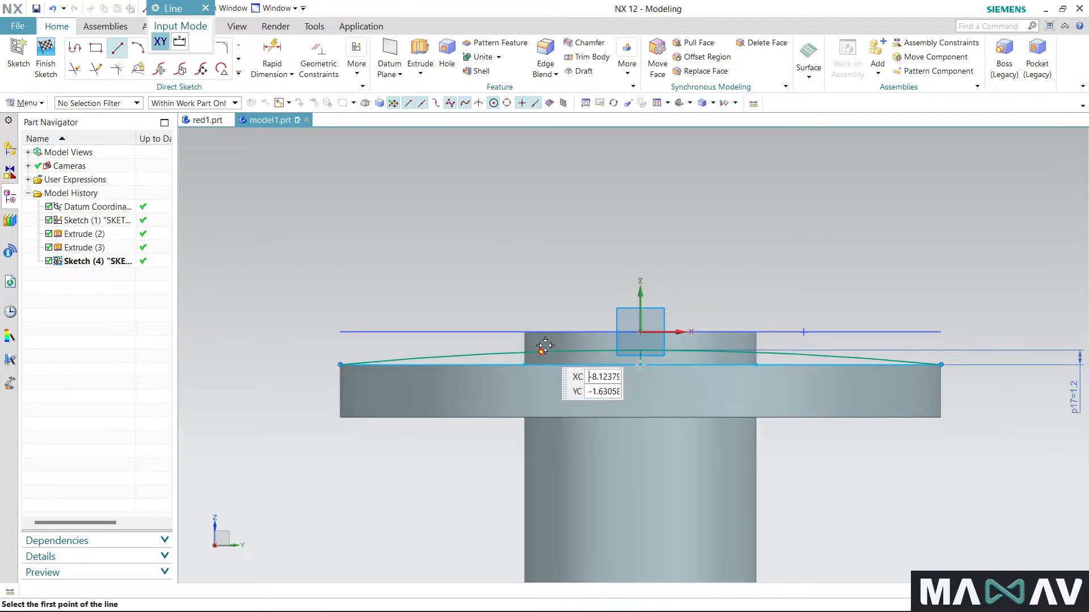
pyautogui.click(547, 340)
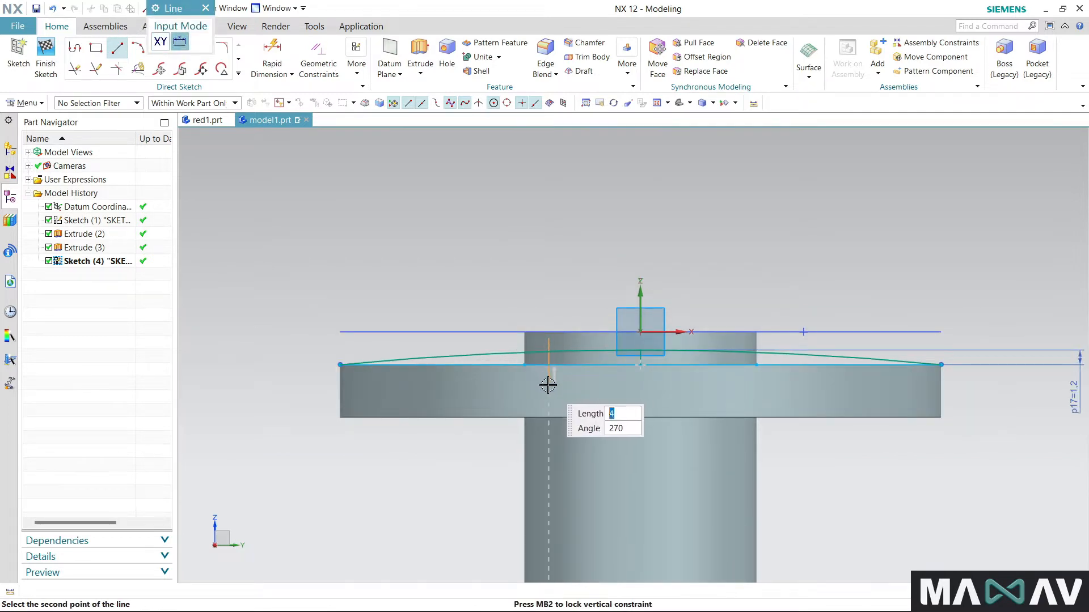
pyautogui.click(548, 387)
pyautogui.click(205, 7)
pyautogui.press('t')
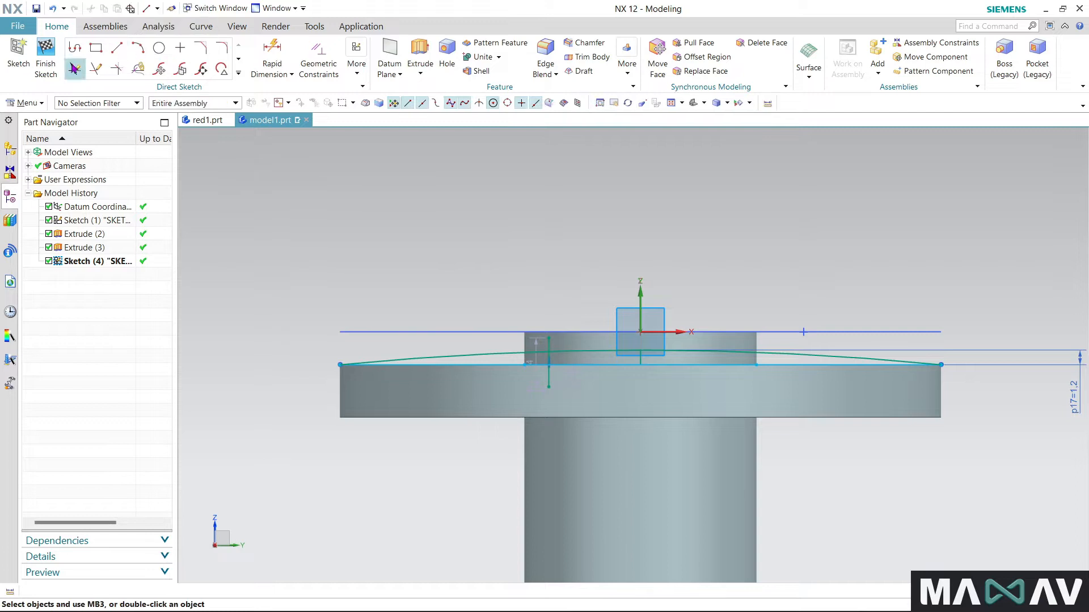
pyautogui.click(556, 378)
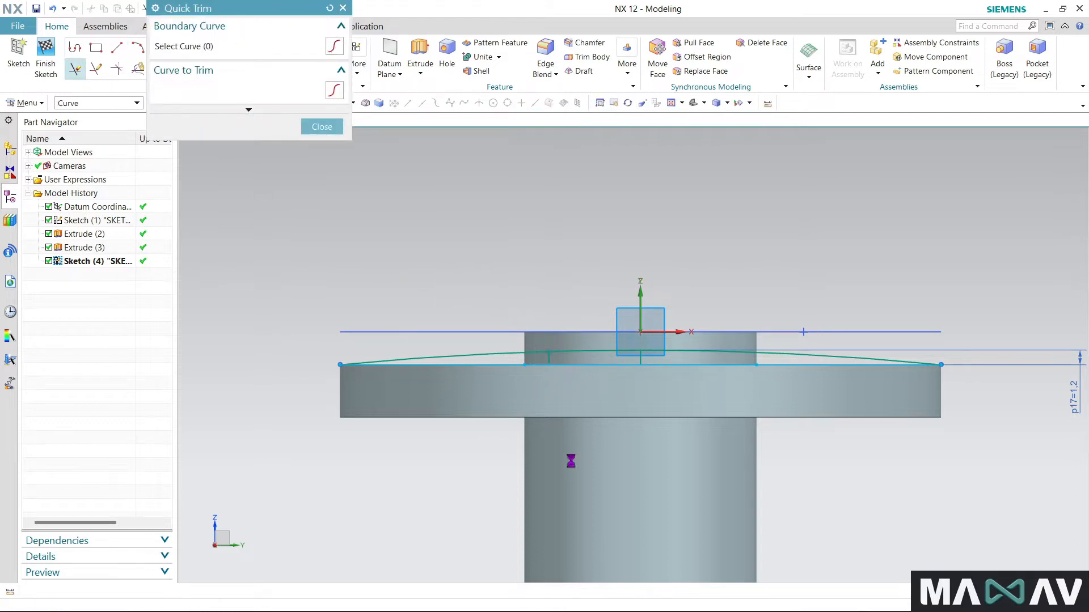
pyautogui.click(342, 8)
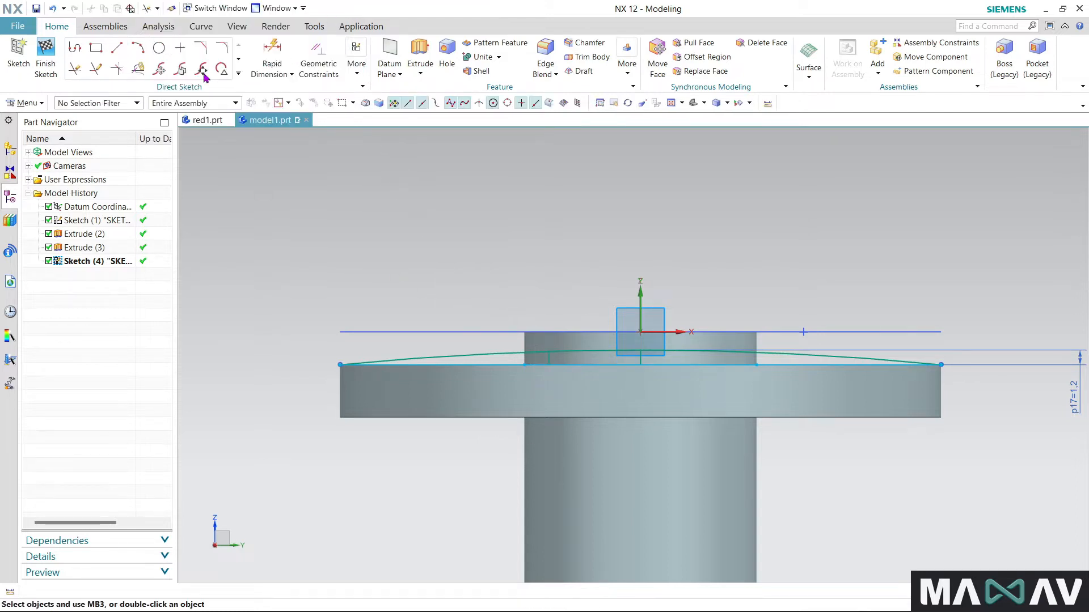
# - Dimension the distance between the centre line and the trimmed vertical line and set it to 5.2 mm
pyautogui.click(273, 52)
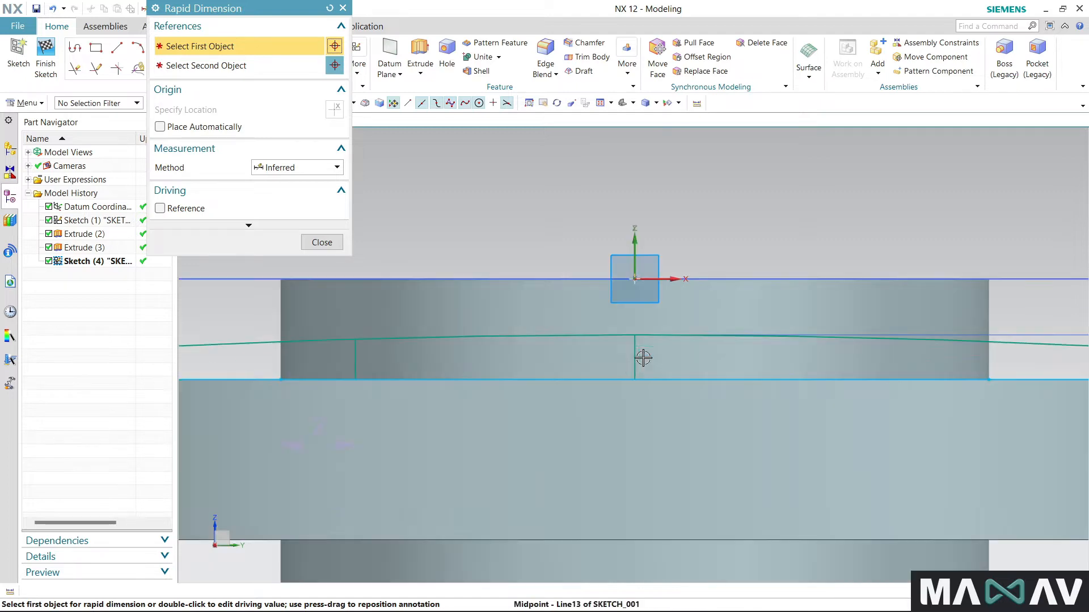
pyautogui.scroll(3, 641, 357)
pyautogui.click(635, 349)
pyautogui.click(355, 350)
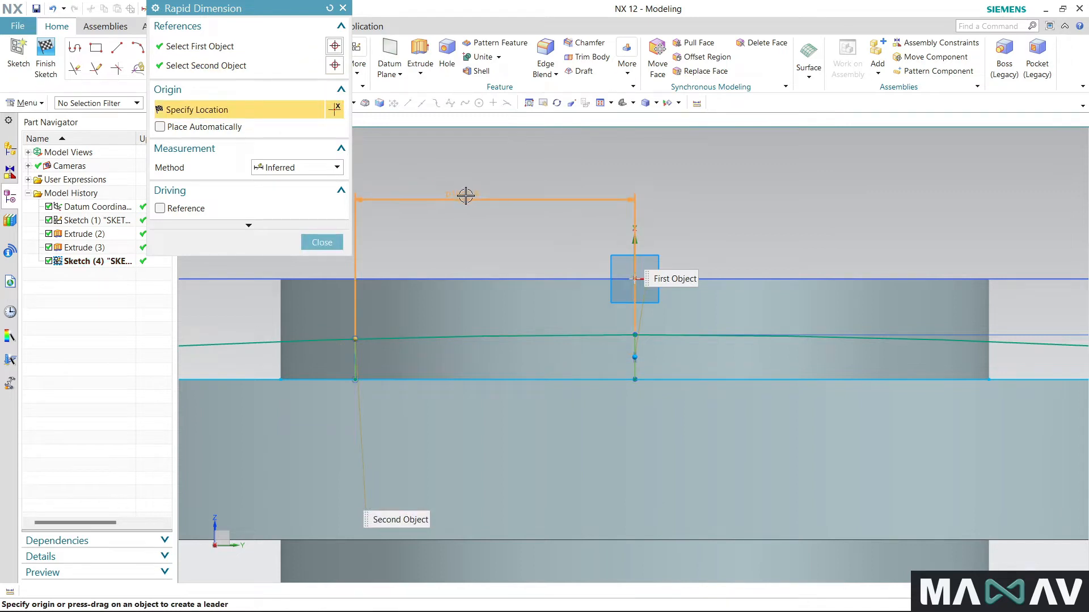
pyautogui.click(472, 198)
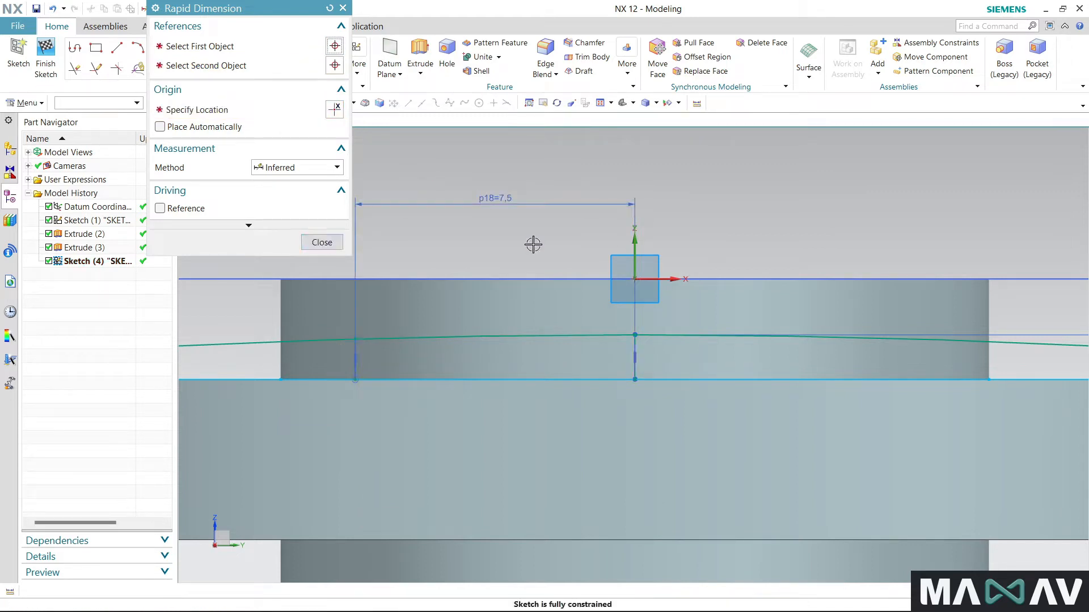
pyautogui.write('5,2')
pyautogui.press('Return')
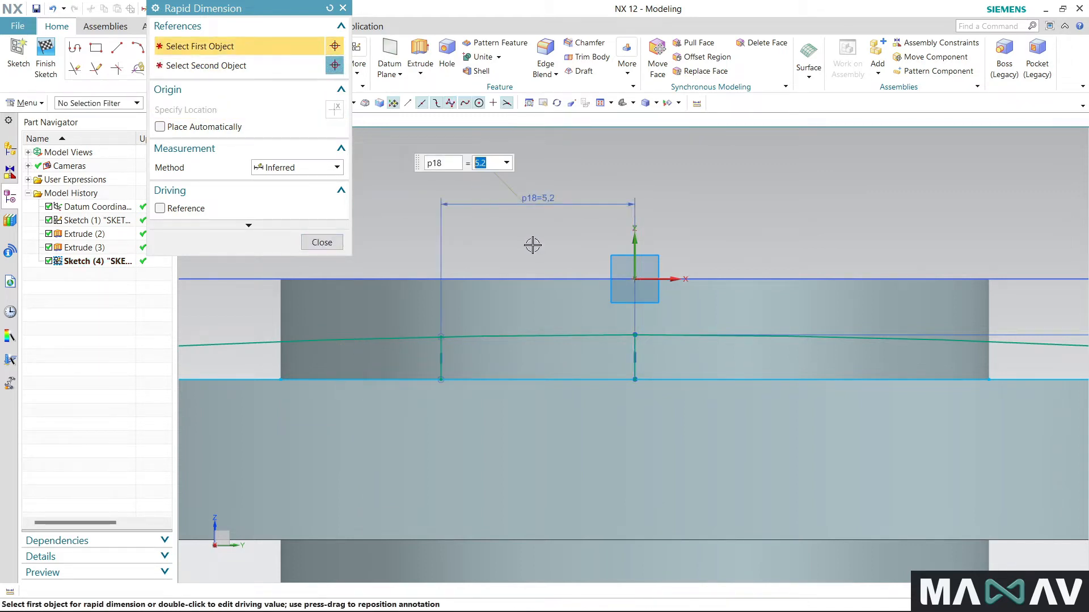
pyautogui.click(321, 242)
# - Start a Revolve and reduce its section to the three curves bounding the dome region left of the 5.2 mm line
pyautogui.scroll(-5, 703, 248)
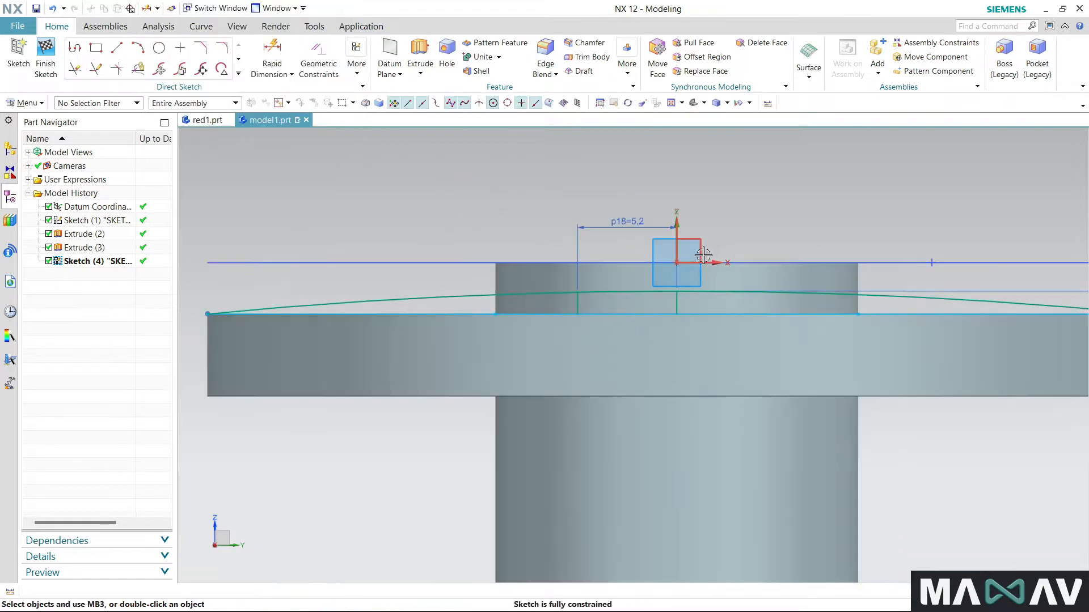
pyautogui.click(420, 72)
pyautogui.click(437, 104)
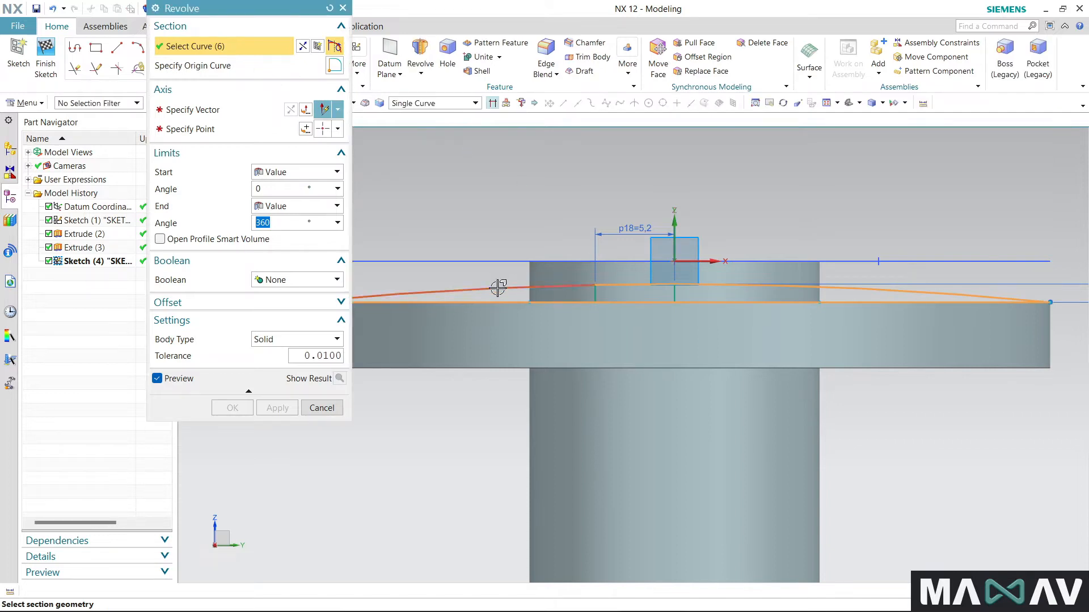
pyautogui.keyDown('shift'); pyautogui.click(739, 286); pyautogui.keyUp('shift')
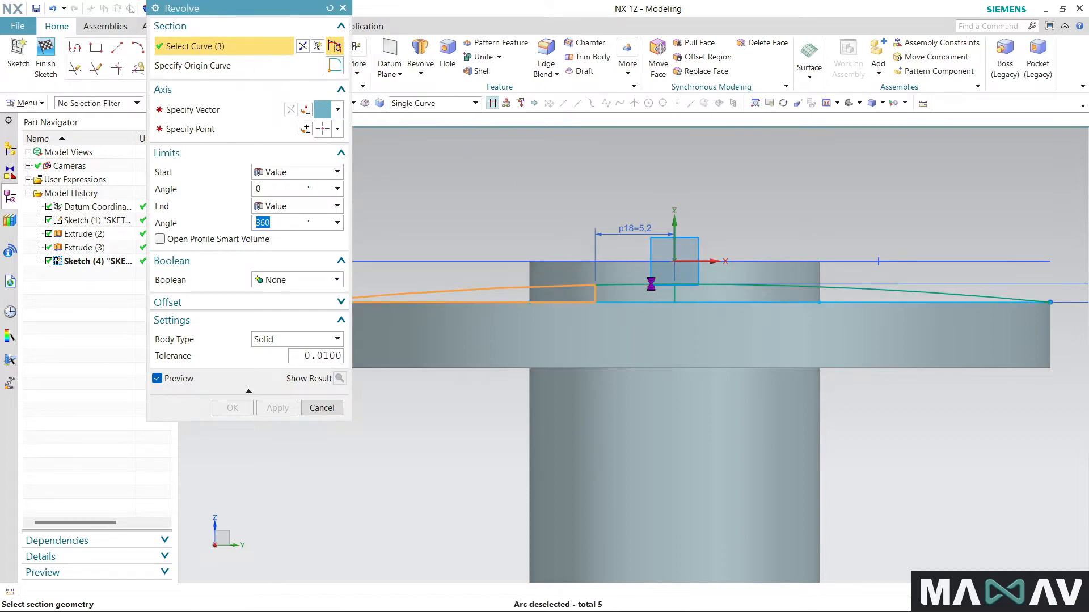
pyautogui.scroll(-1, 788, 285)
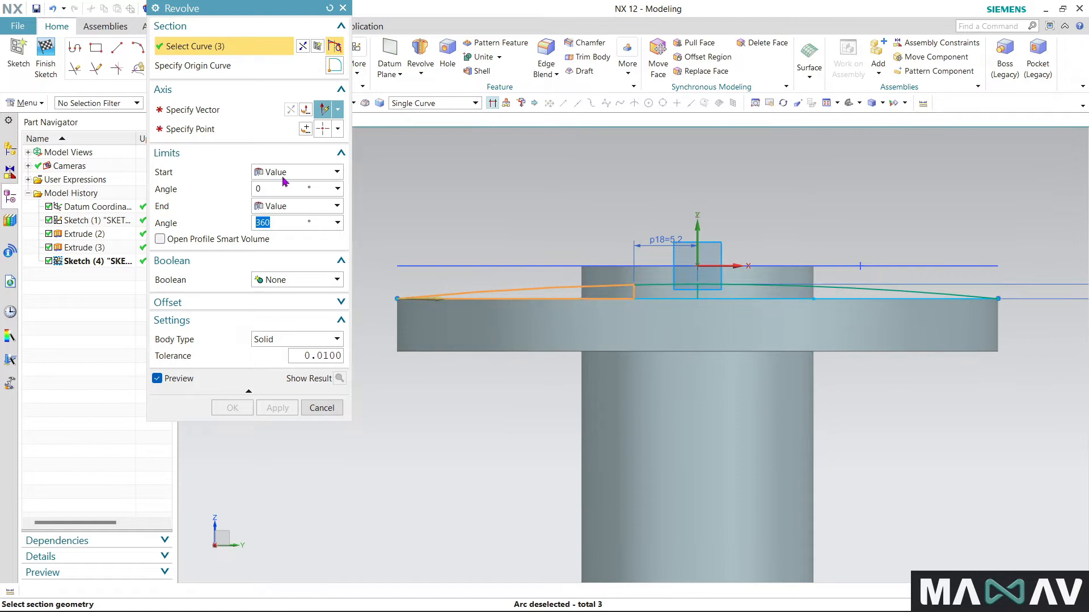
pyautogui.middleClick(697, 287)
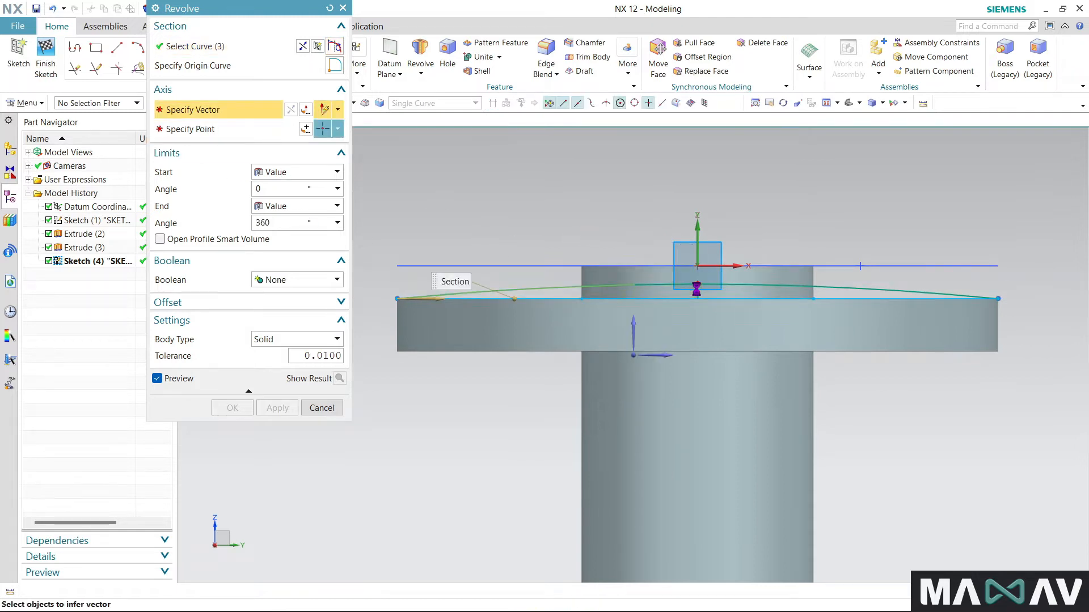
# - Use the short centre line as the revolve axis and complete the 360° revolve with Boolean None
pyautogui.scroll(3, 698, 292)
pyautogui.click(699, 293)
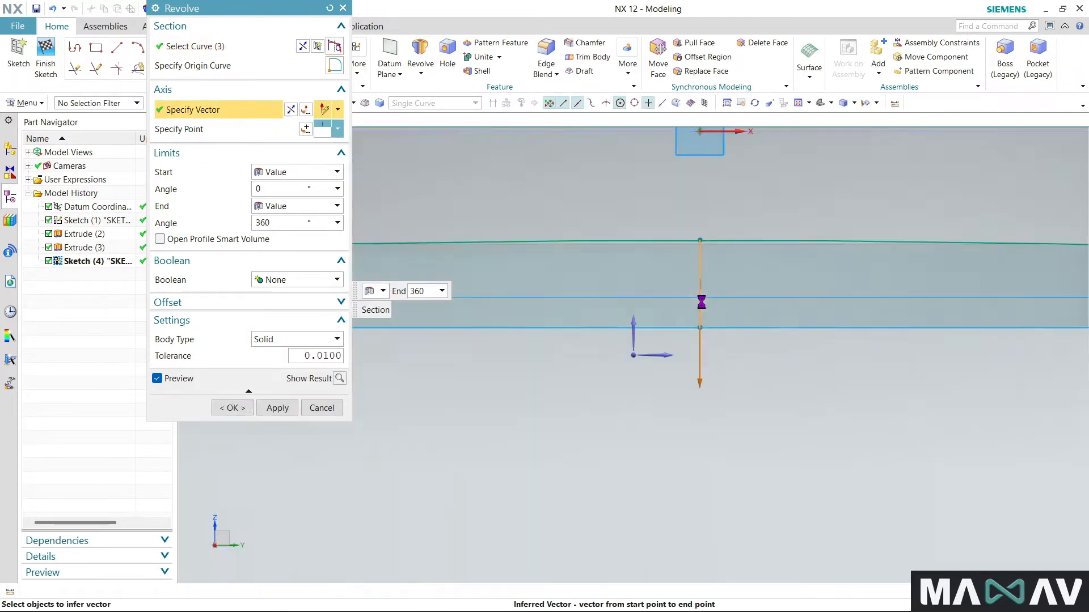
pyautogui.scroll(-3, 693, 282)
pyautogui.moveTo(692, 281); pyautogui.dragTo(527, 394, button='middle')
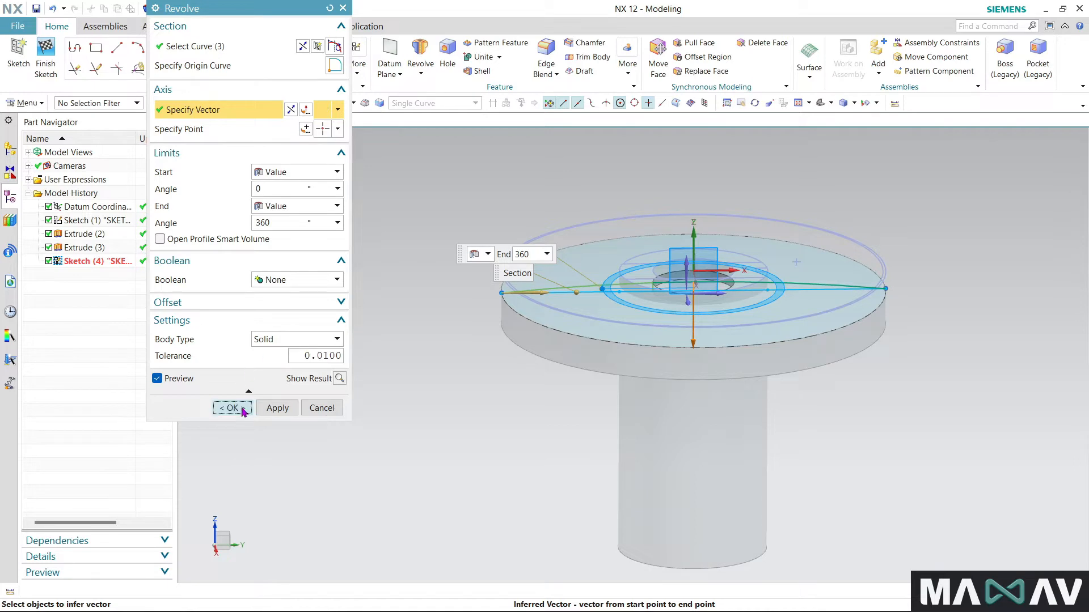
pyautogui.click(243, 408)
pyautogui.moveTo(522, 440); pyautogui.dragTo(454, 433, button='middle')
pyautogui.scroll(4, 800, 265)
pyautogui.moveTo(819, 491); pyautogui.dragTo(809, 481, button='middle')
pyautogui.scroll(-3, 825, 279)
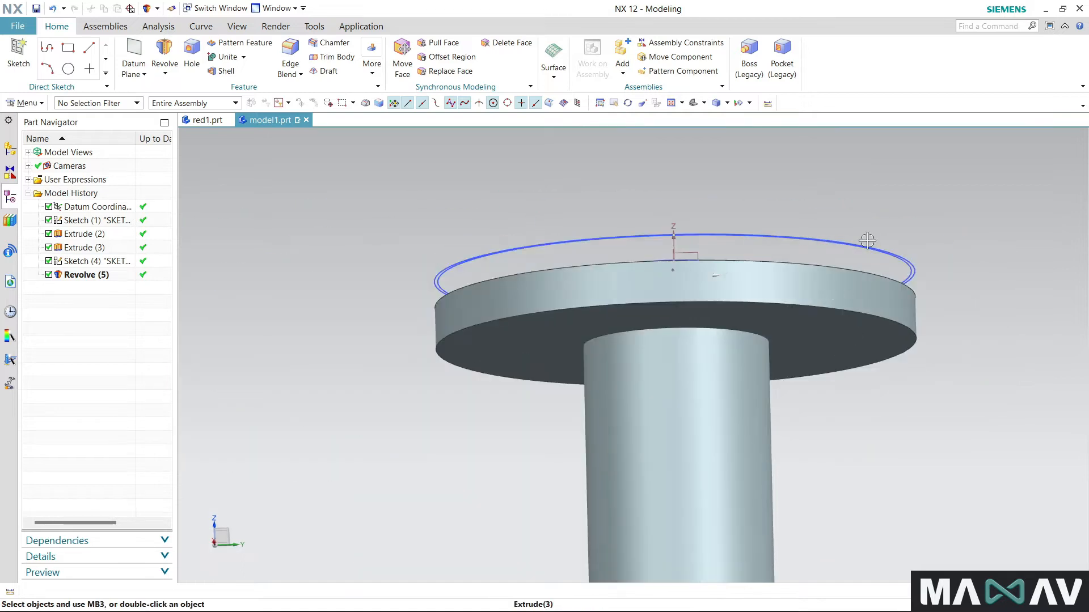
pyautogui.scroll(-3, 867, 240)
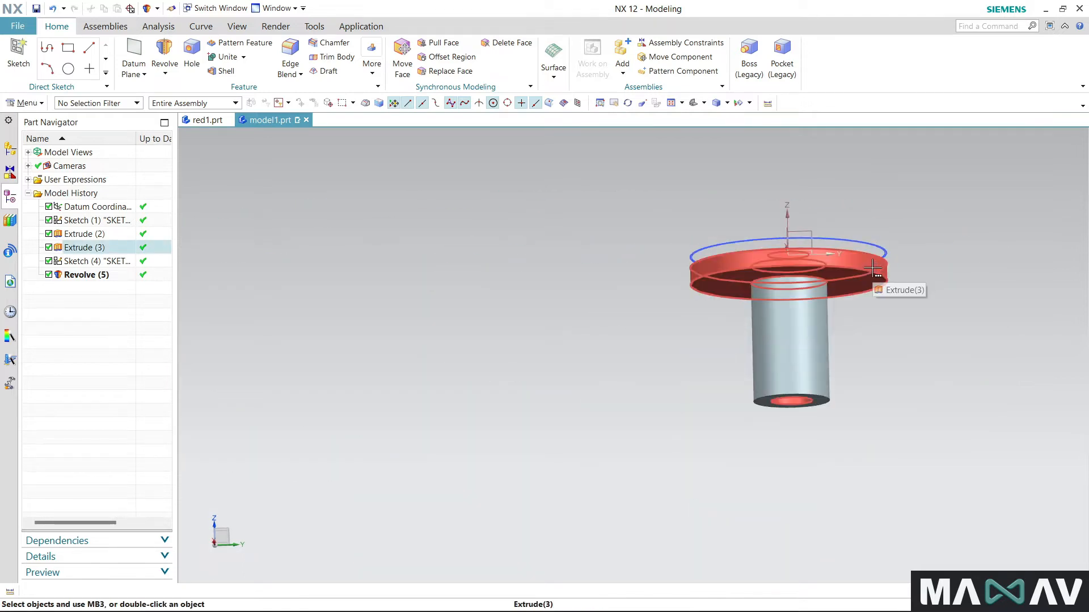
# - Start an Extrude using Single Curve selection and pick the lower slot line's two segments and the bore's lower arc as section
pyautogui.moveTo(856, 272); pyautogui.dragTo(691, 365, button='middle')
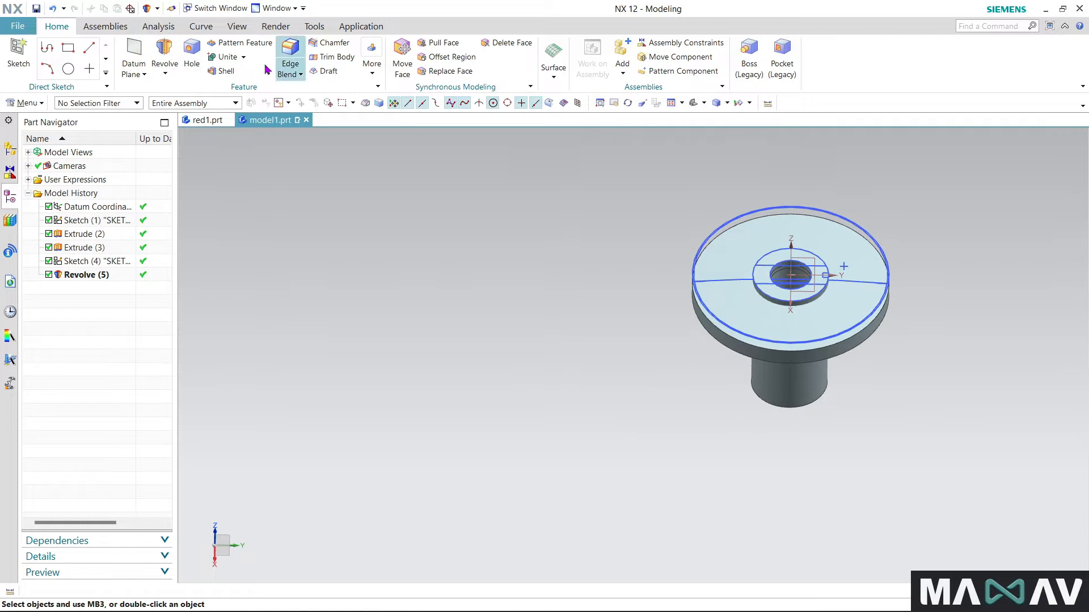
pyautogui.click(165, 73)
pyautogui.click(172, 87)
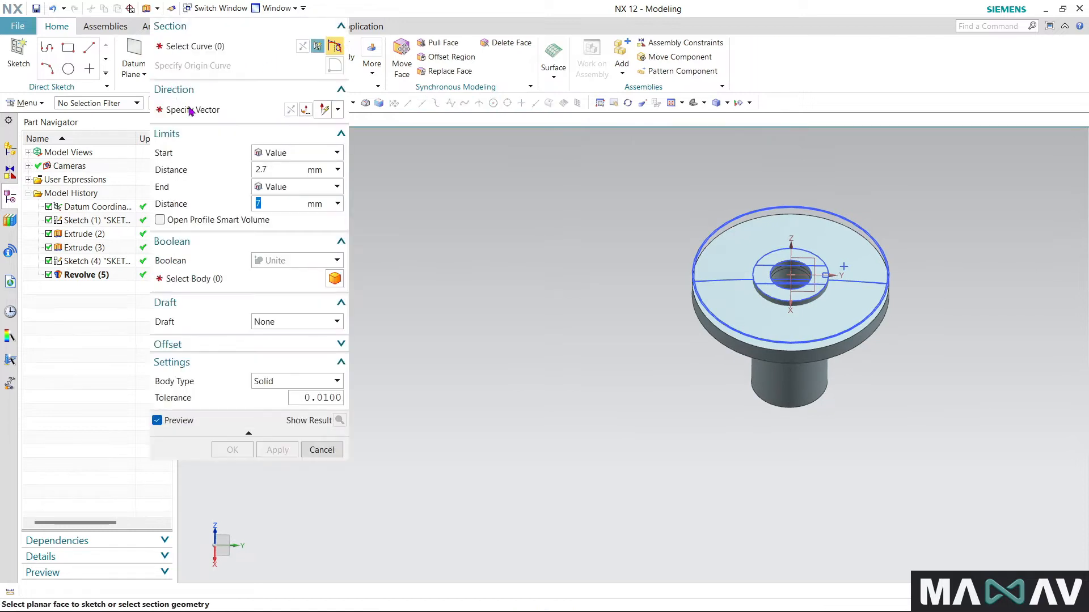
pyautogui.scroll(2, 875, 285)
pyautogui.scroll(5, 788, 272)
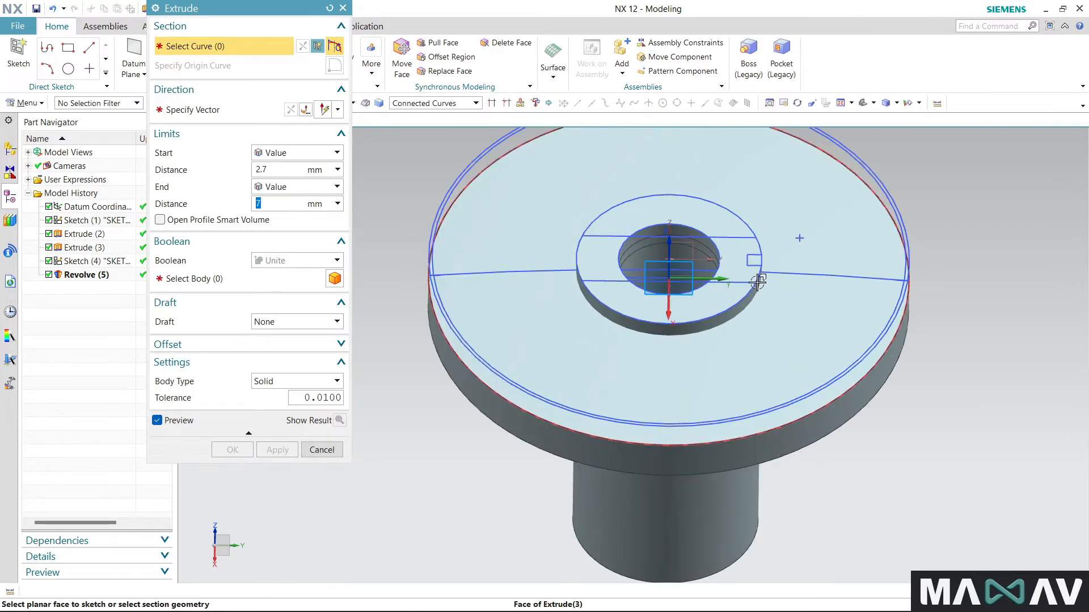
pyautogui.click(462, 105)
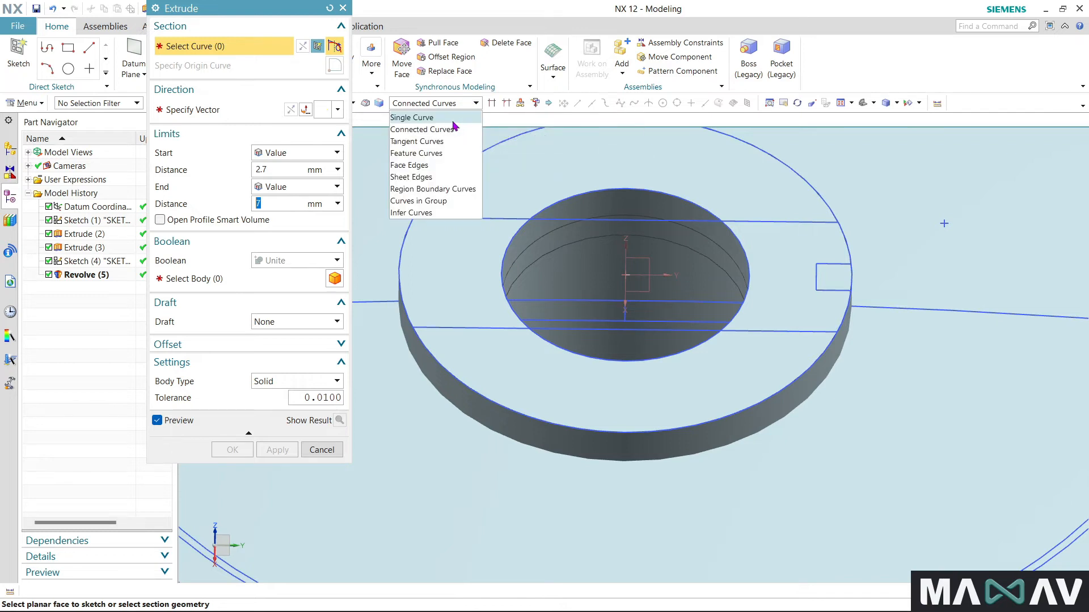
pyautogui.click(422, 118)
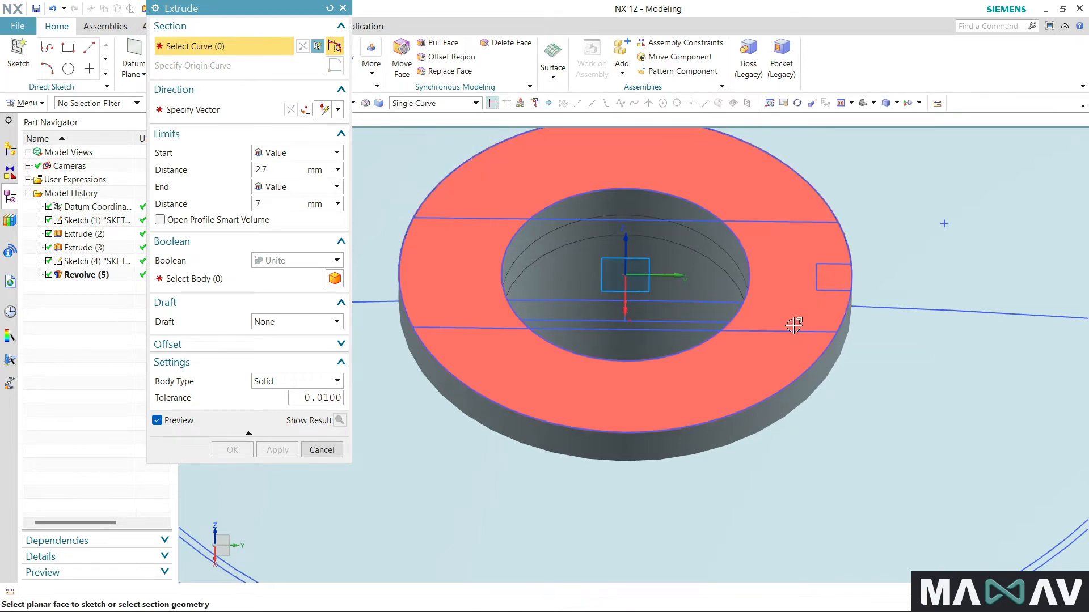
pyautogui.click(791, 331)
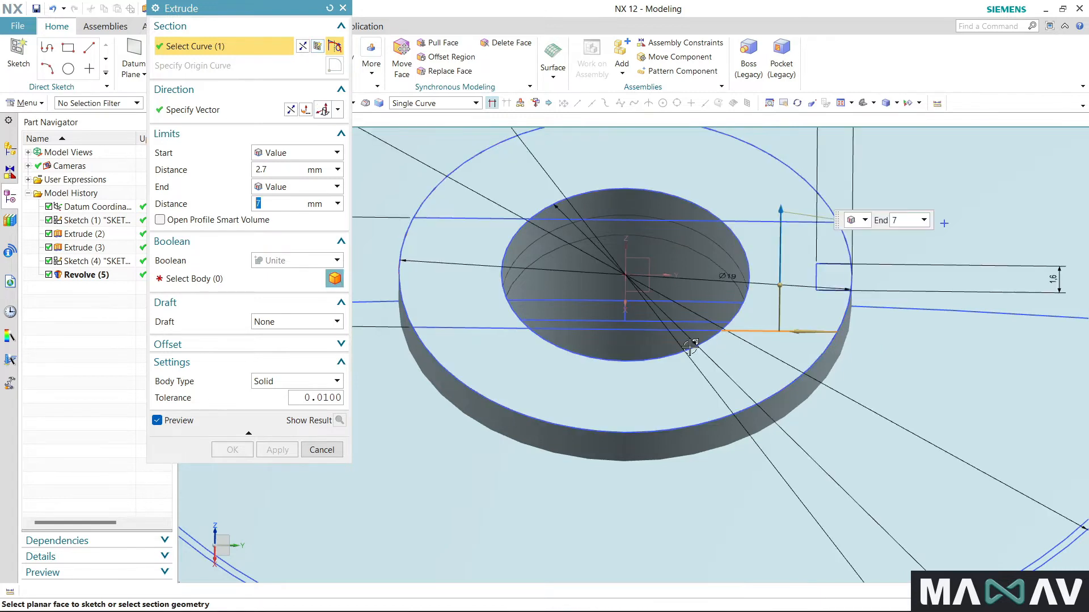
pyautogui.click(677, 350)
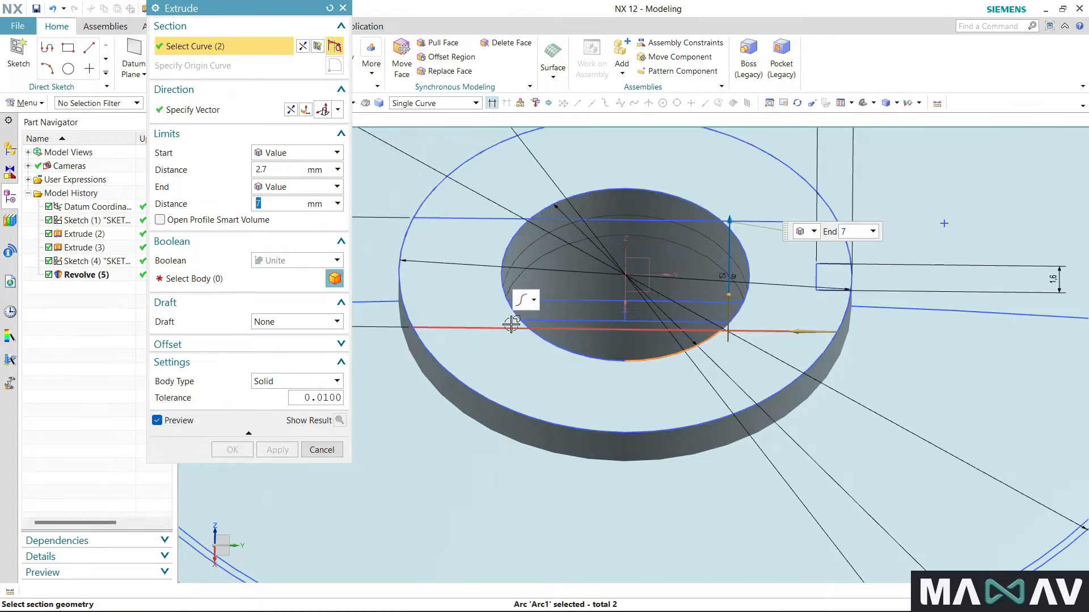
pyautogui.click(502, 328)
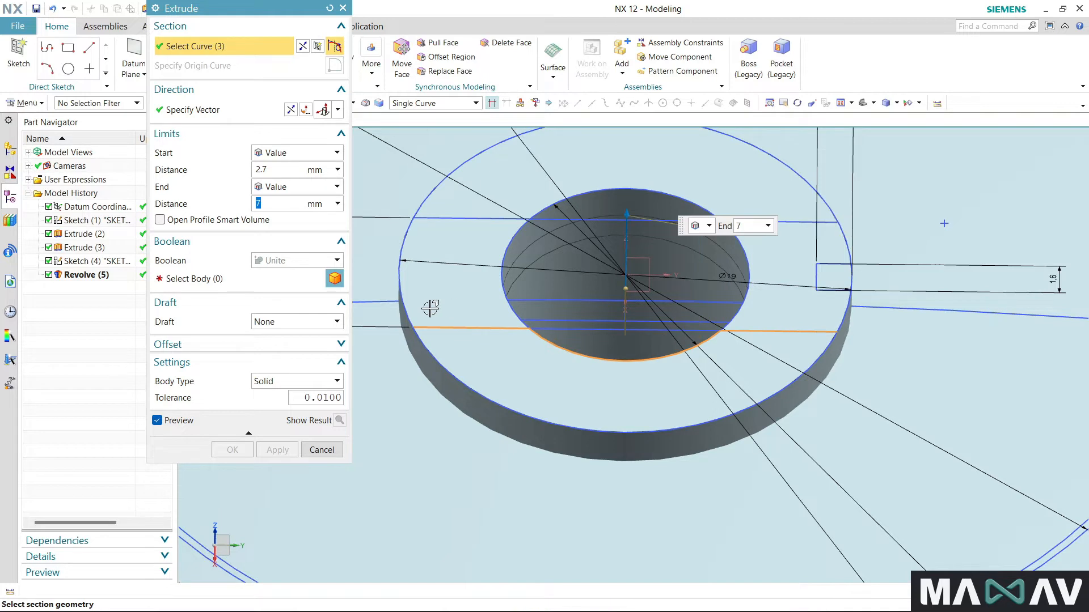
# - Complete the slot section with both outer side arcs, the upper slot line's two segments and the bore's upper arc
pyautogui.click(401, 255)
pyautogui.click(422, 219)
pyautogui.click(555, 204)
pyautogui.click(848, 237)
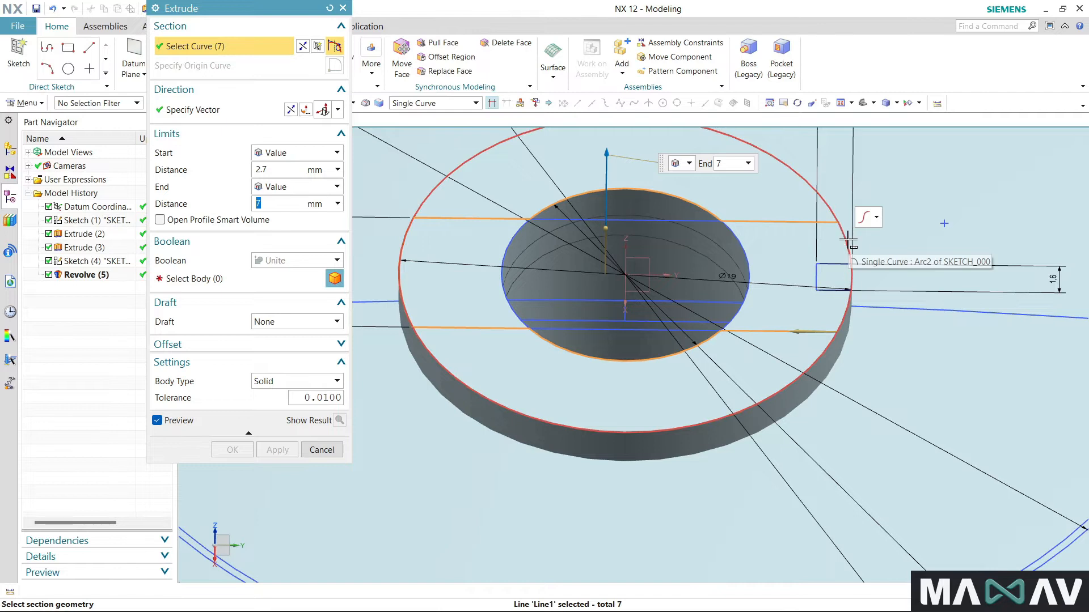
pyautogui.click(848, 241)
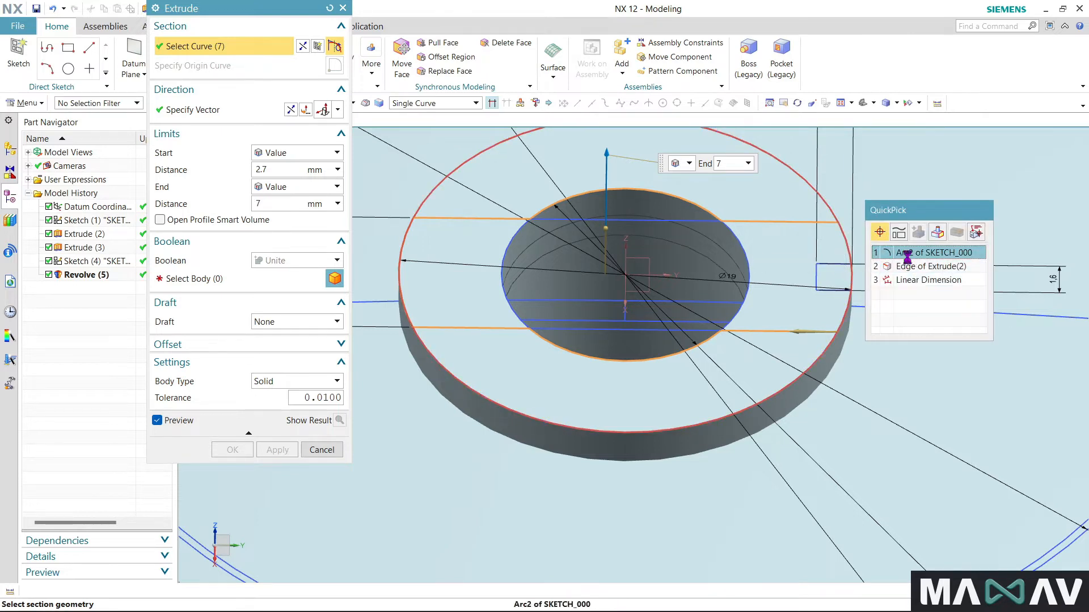
pyautogui.click(910, 260)
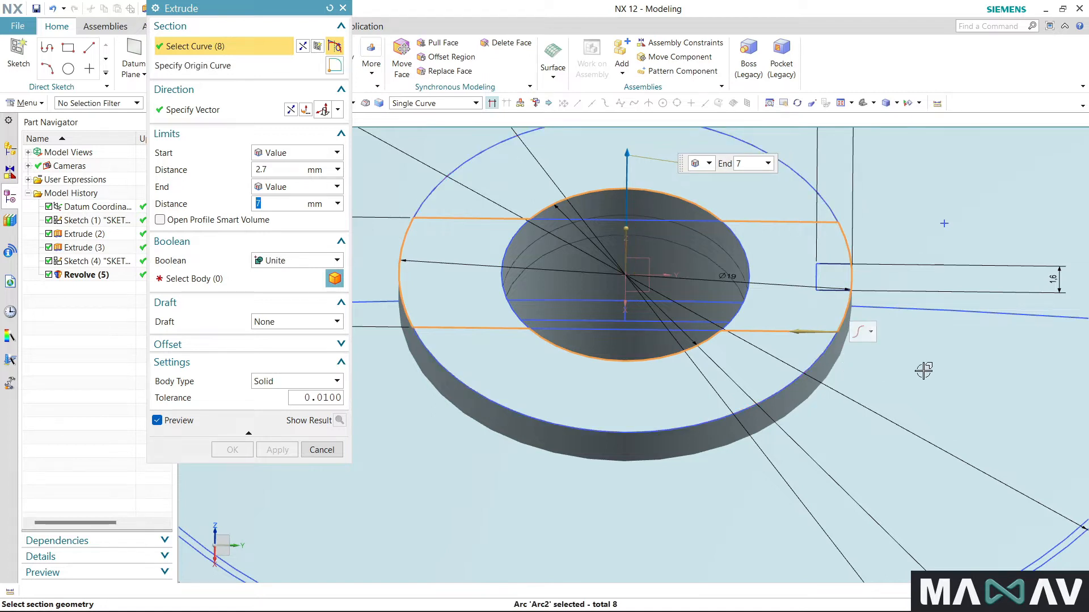
# - Set the extrude limits from 0 to 1.4 mm and subtract it from the flanged spool body
pyautogui.scroll(-2, 958, 350)
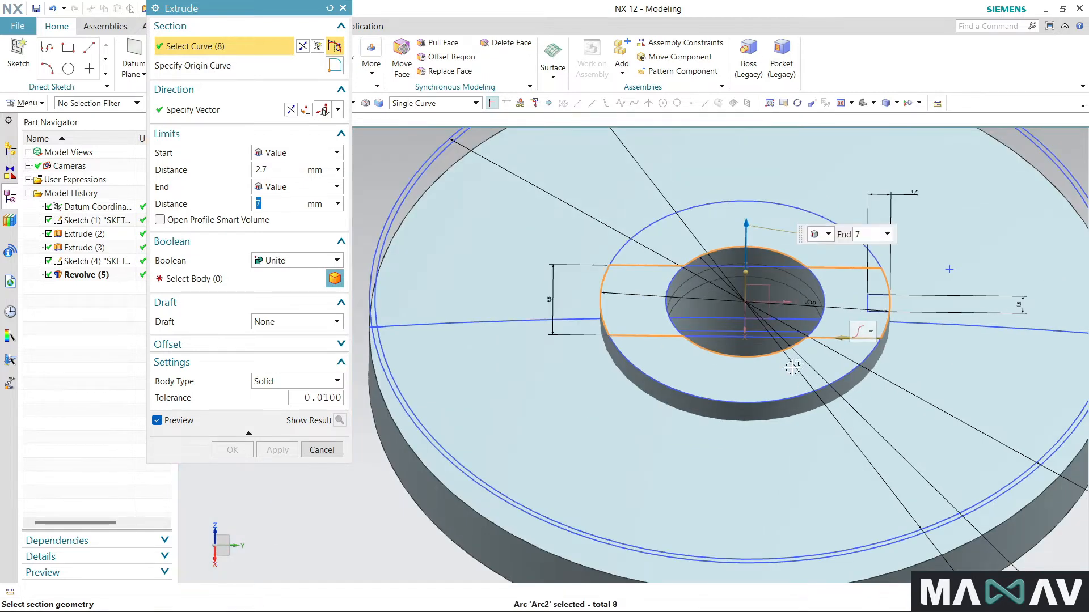
pyautogui.click(282, 166)
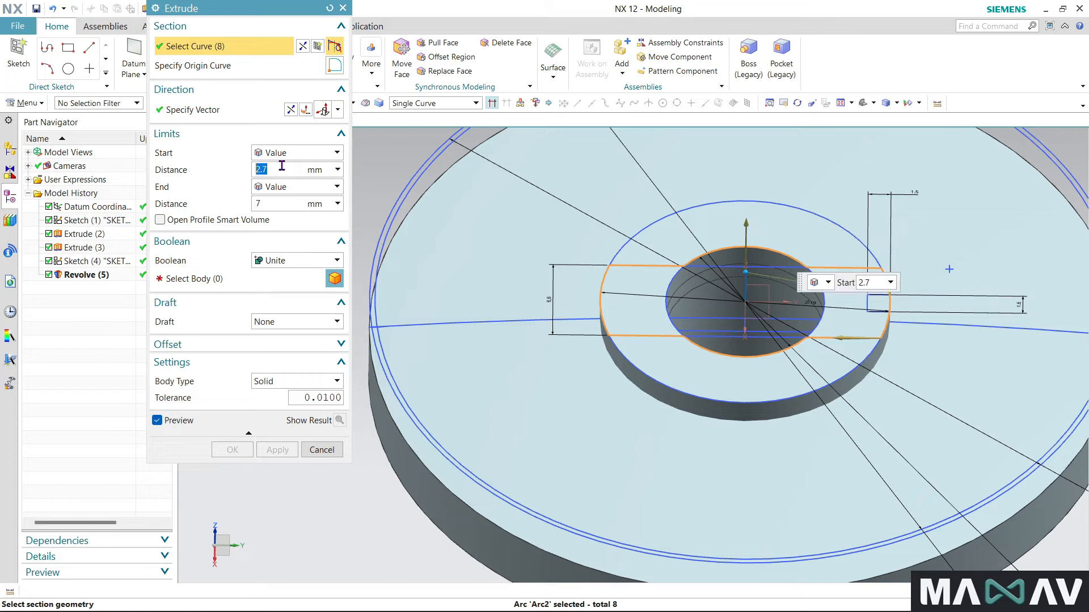
pyautogui.click(273, 202)
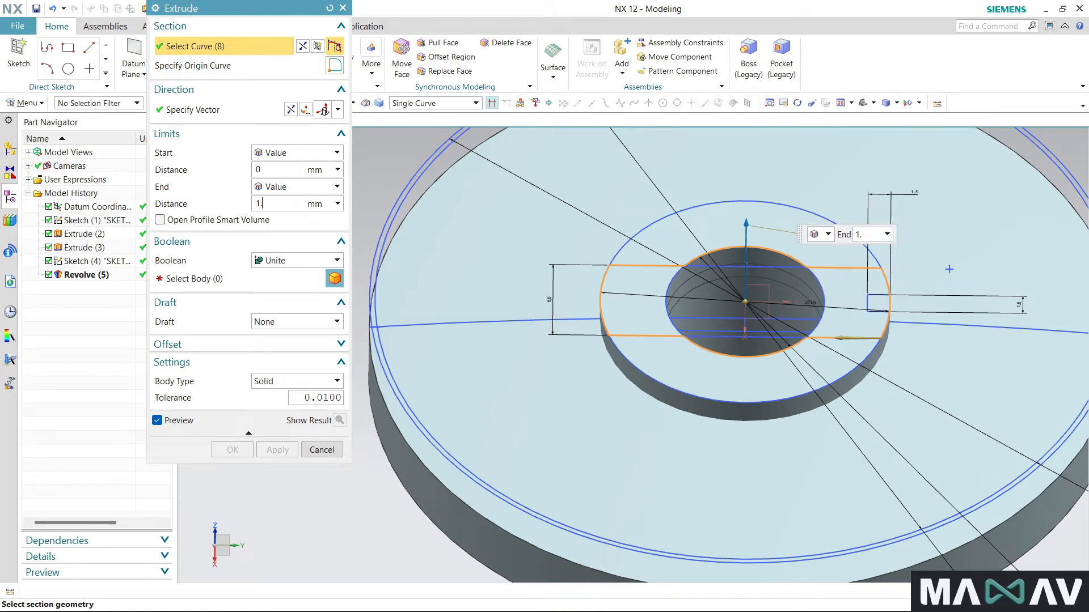
pyautogui.click(287, 264)
pyautogui.click(289, 288)
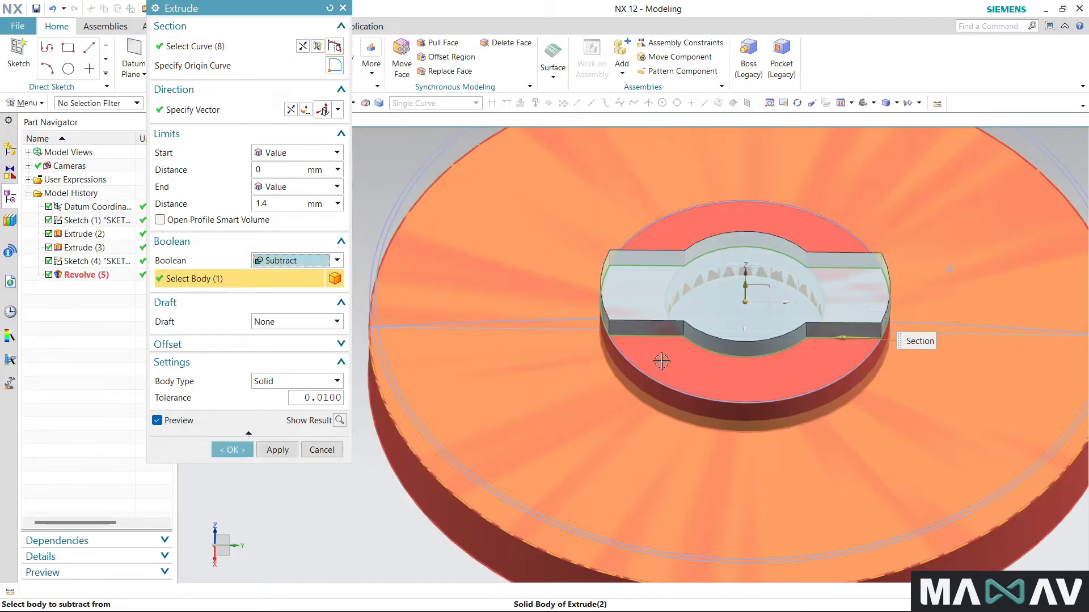
pyautogui.click(590, 358)
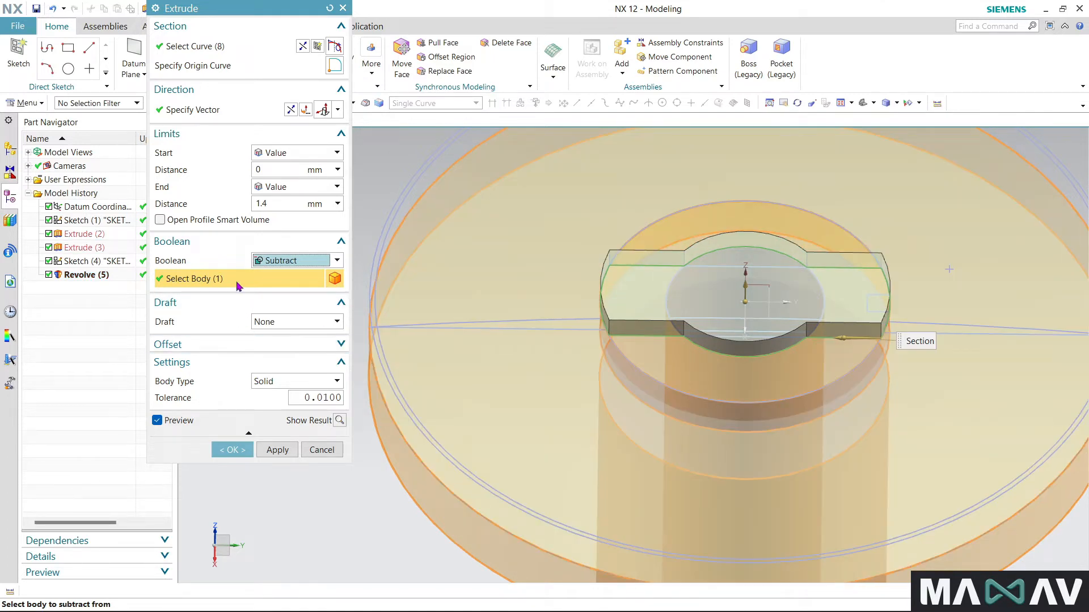
# - Try to complete the 1.4 mm slot cut with the direction pointing away from the hub
pyautogui.click(241, 452)
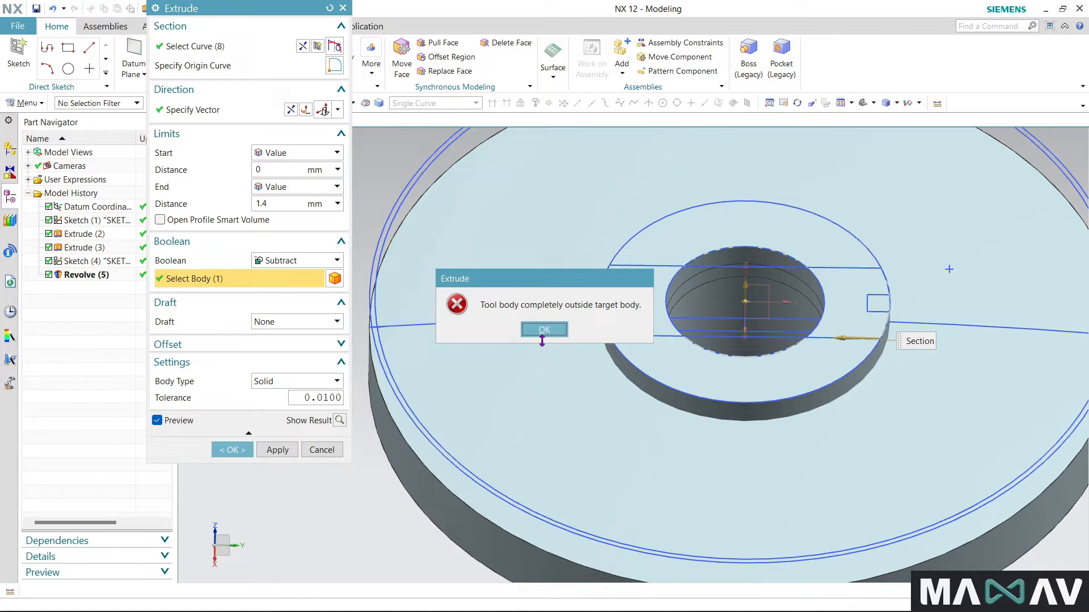
pyautogui.click(542, 331)
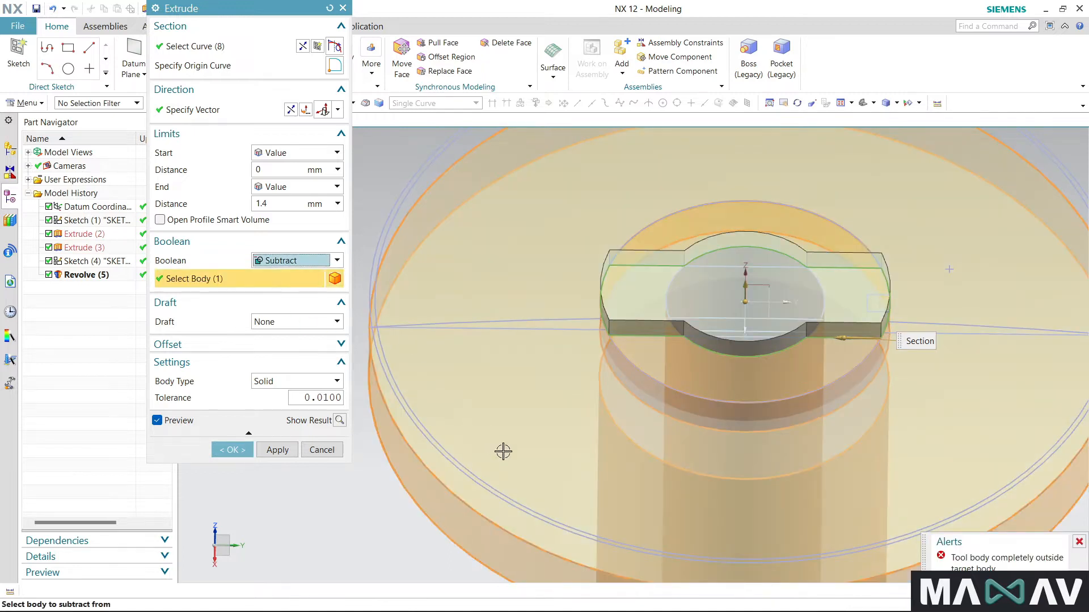
pyautogui.keyDown('shift'); pyautogui.click(540, 449); pyautogui.keyUp('shift')
pyautogui.click(516, 369)
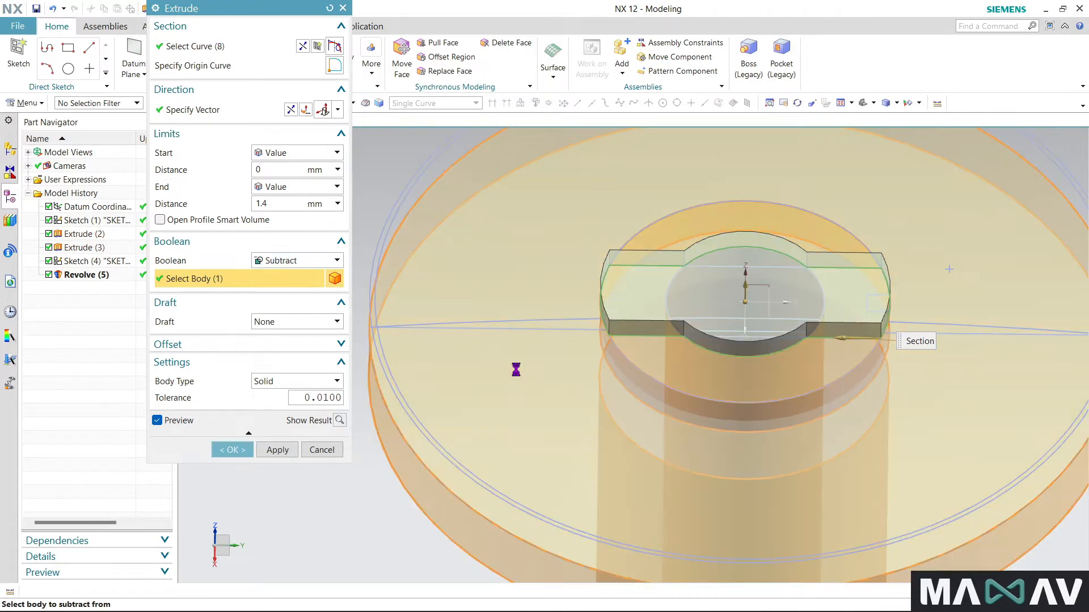
pyautogui.click(229, 451)
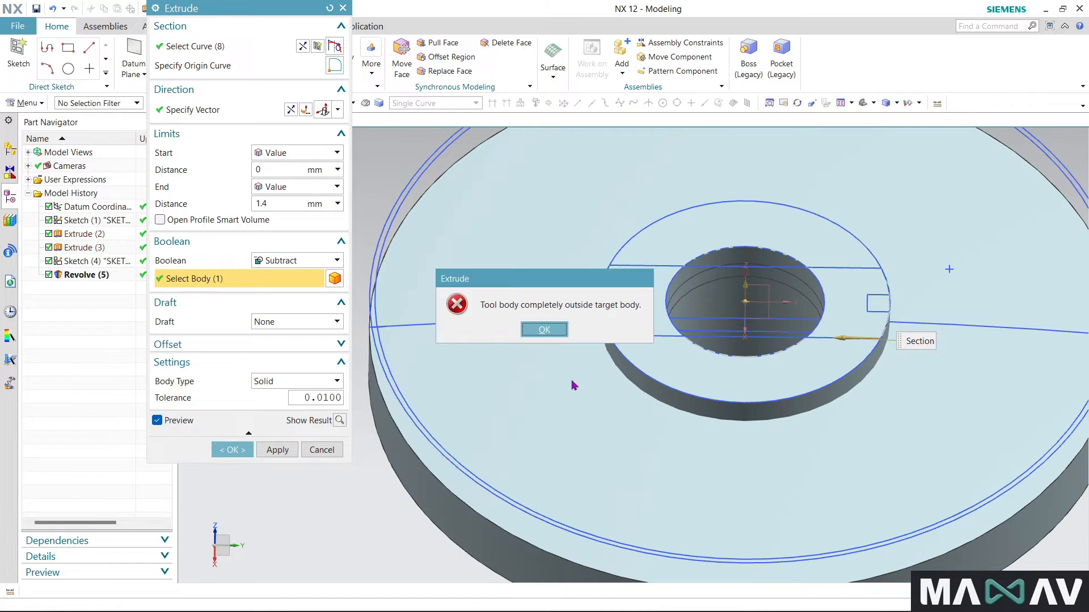
pyautogui.click(542, 330)
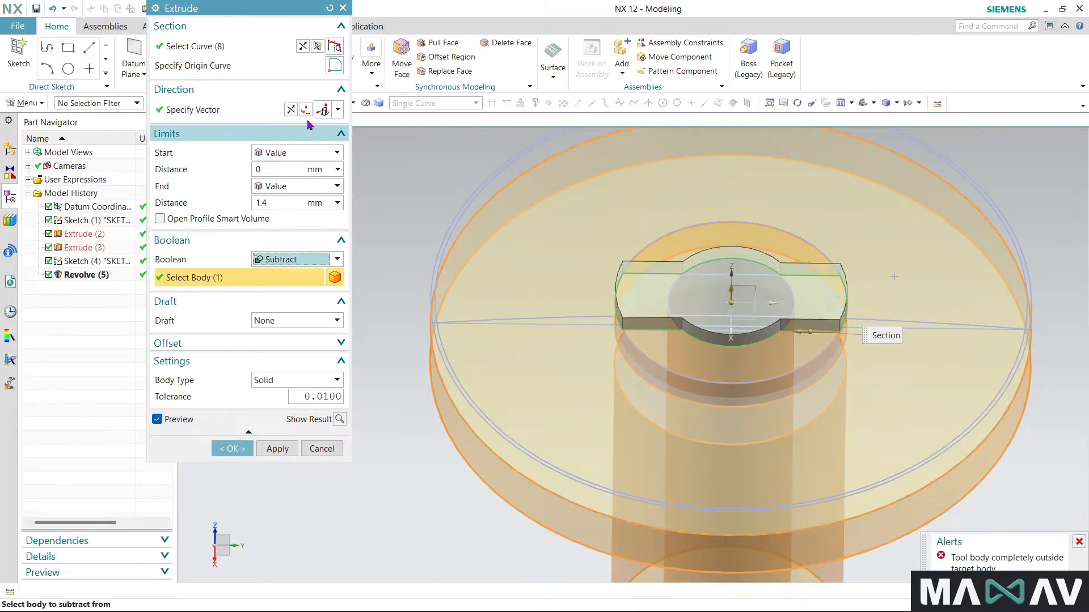
# - Reverse the extrude direction into the hub and complete the 1.4 mm slot cut
pyautogui.click(289, 110)
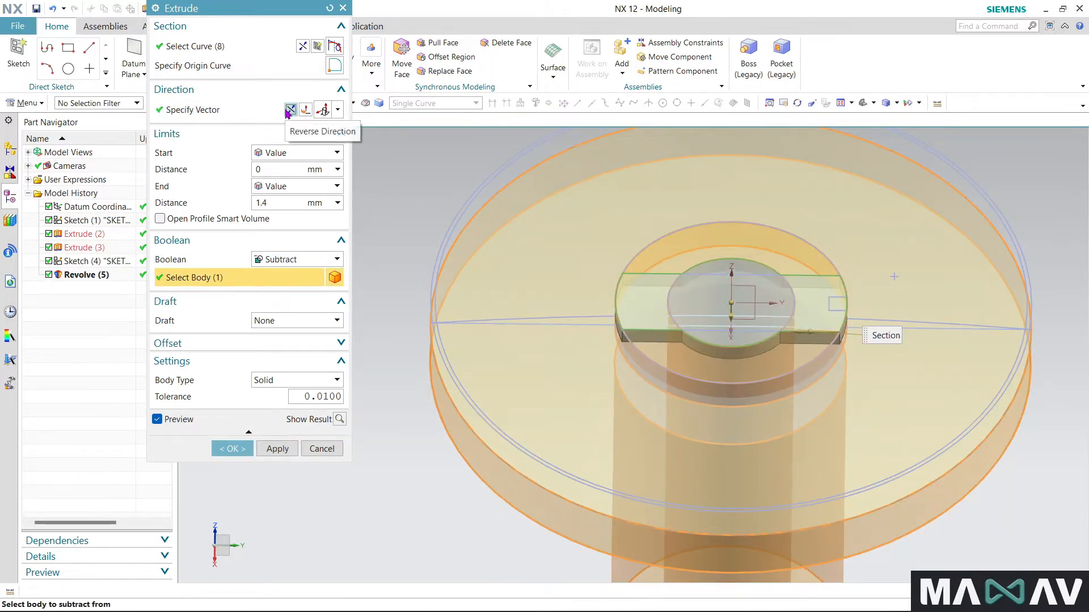
pyautogui.click(231, 448)
pyautogui.moveTo(385, 297)
pyautogui.mouseDown(button='middle')
pyautogui.moveTo(453, 318)
pyautogui.moveTo(391, 289)
pyautogui.moveTo(380, 300)
pyautogui.mouseUp(button='middle')
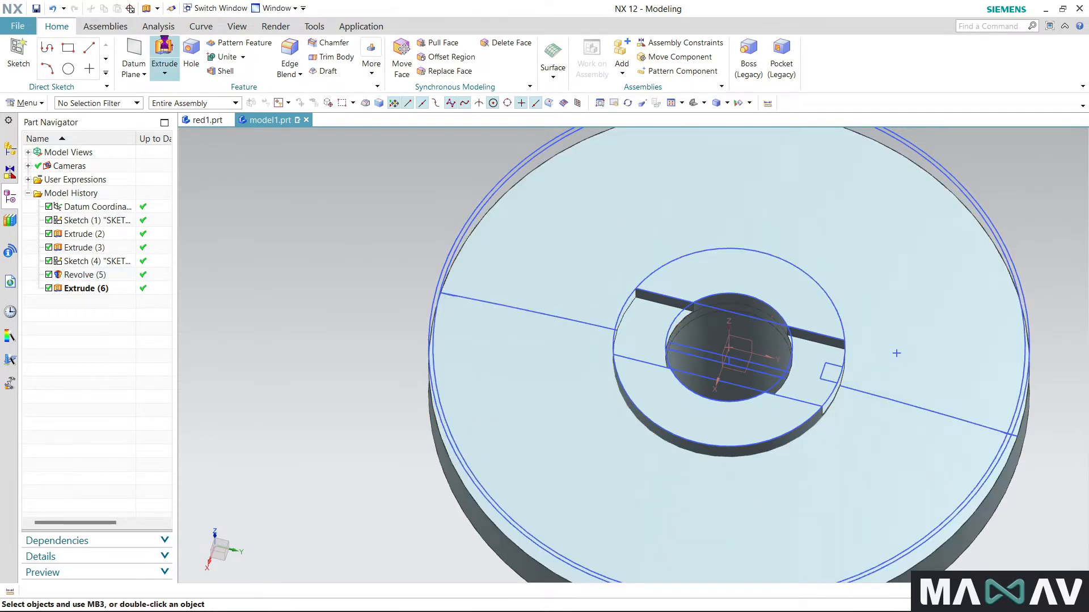
# - Start another Extrude and pick the outermost circle of the base sketch as its section
pyautogui.click(164, 52)
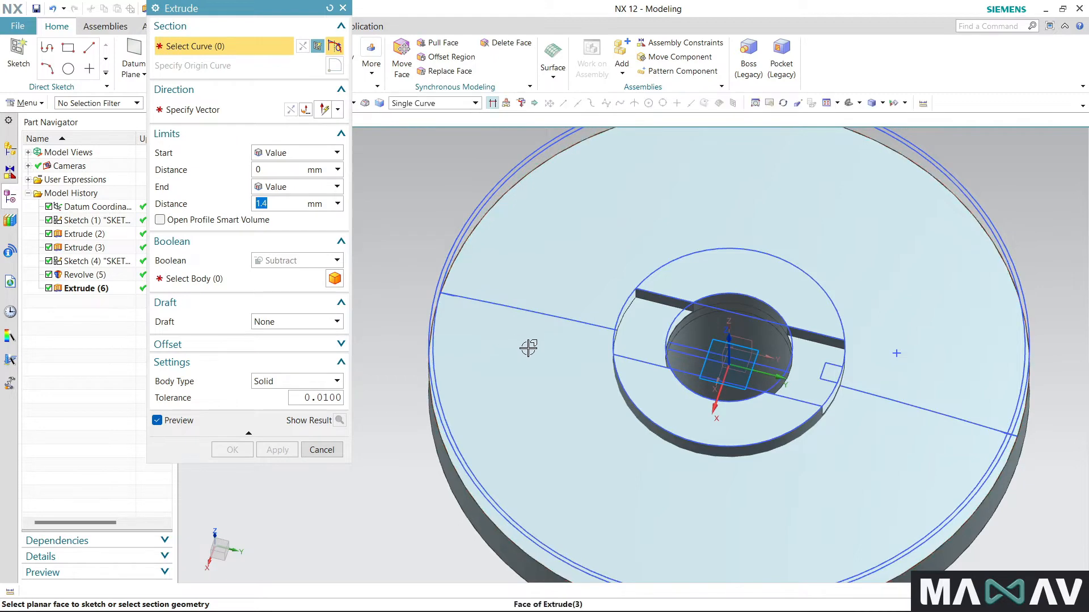
pyautogui.scroll(-2, 924, 344)
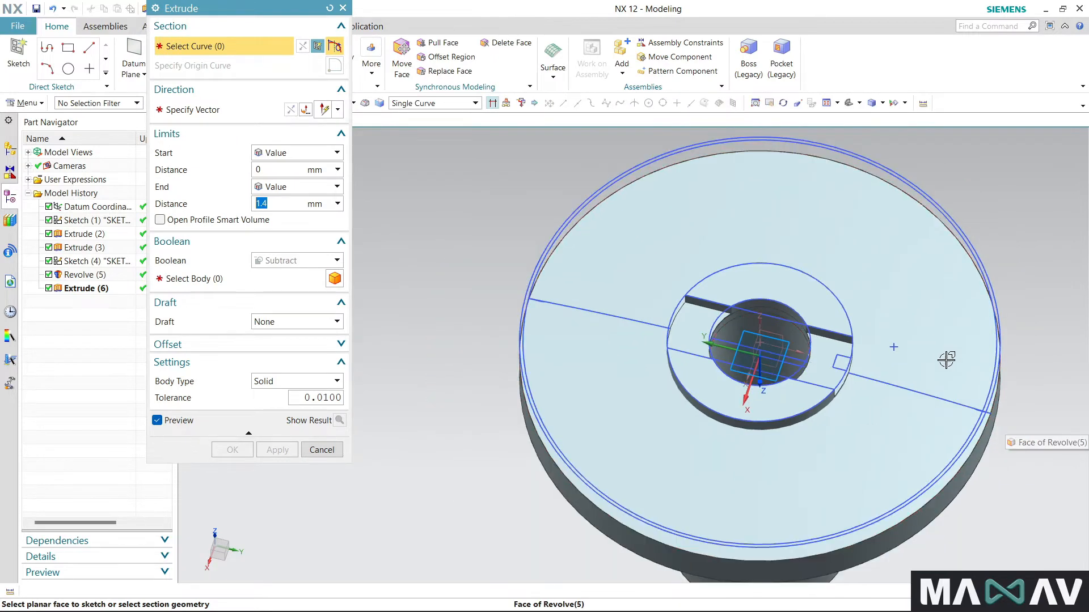
pyautogui.scroll(4, 924, 345)
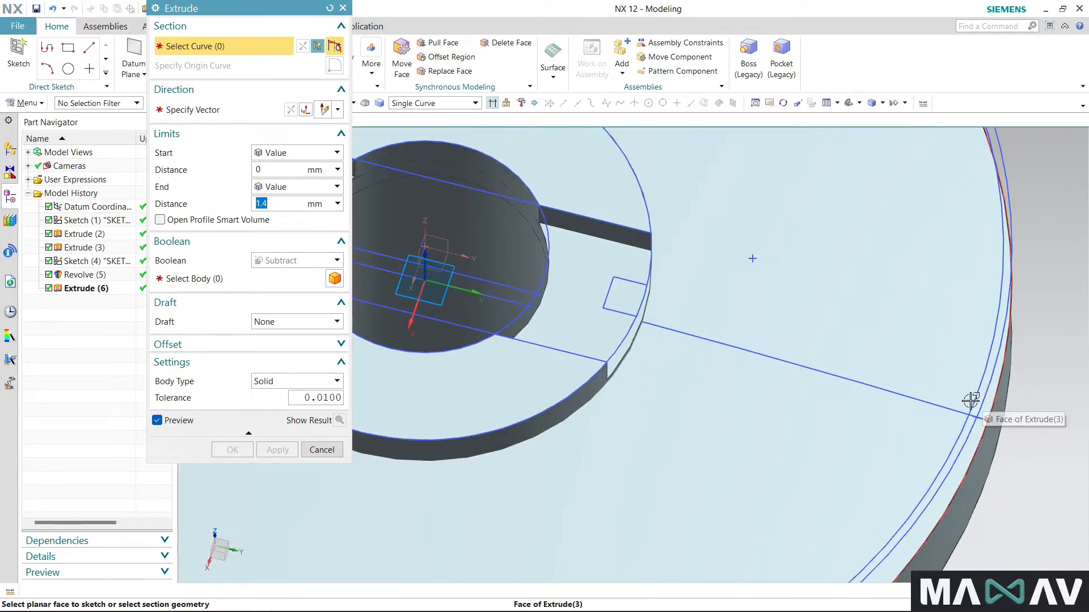
pyautogui.scroll(-2, 982, 397)
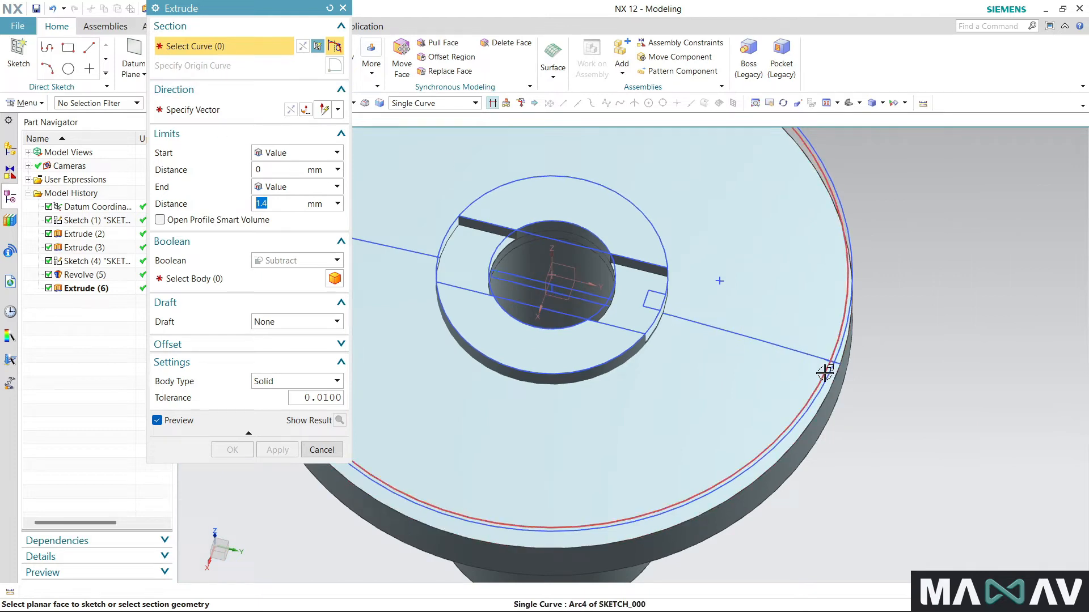
pyautogui.scroll(3, 829, 384)
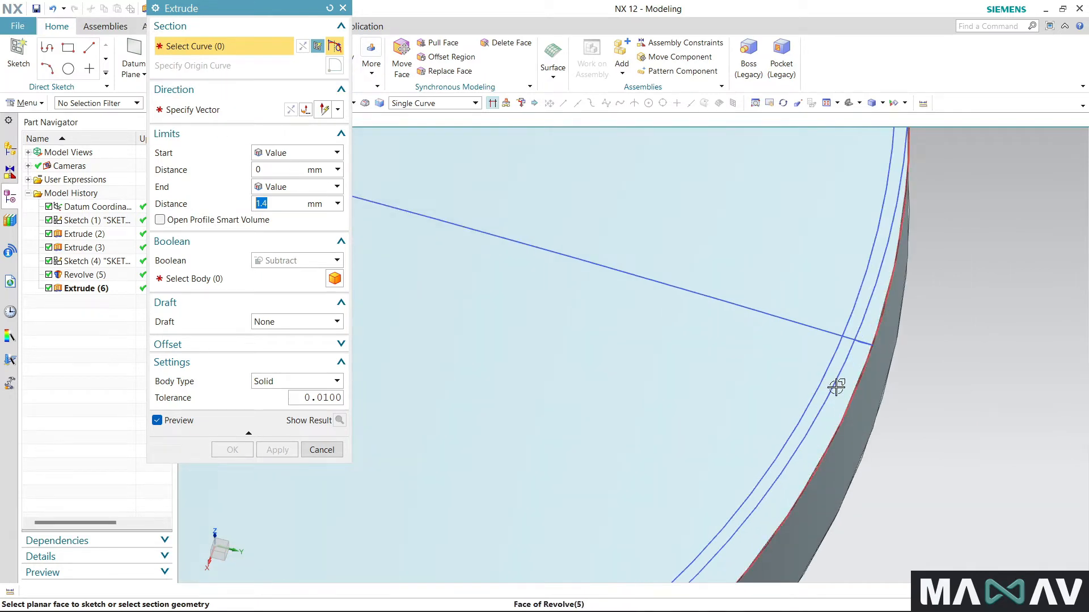
pyautogui.scroll(-4, 829, 363)
pyautogui.moveTo(926, 349); pyautogui.dragTo(875, 381, button='middle')
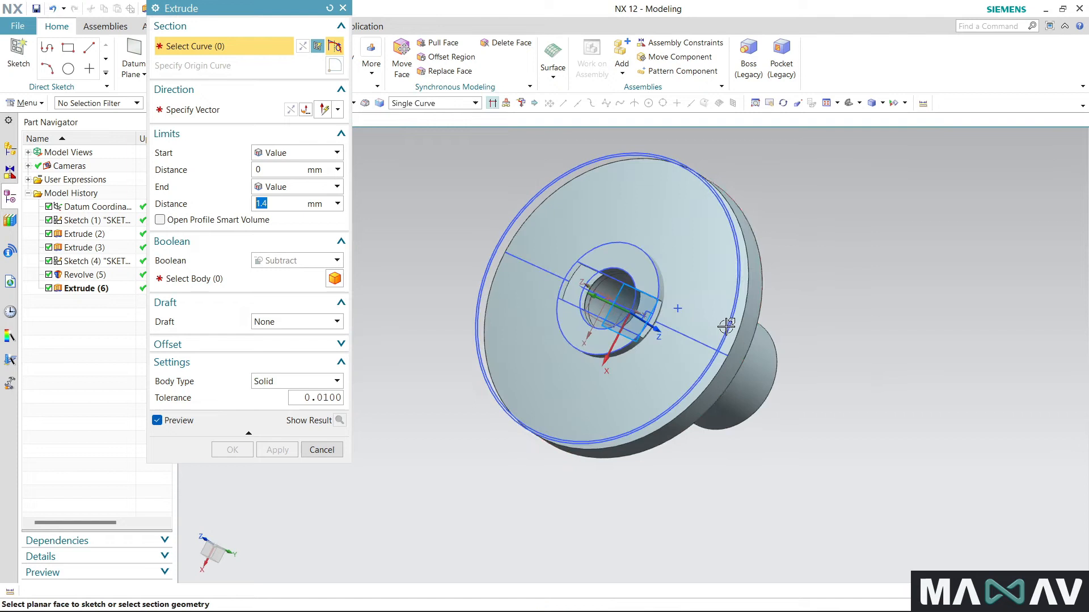
pyautogui.scroll(3, 727, 318)
pyautogui.click(735, 329)
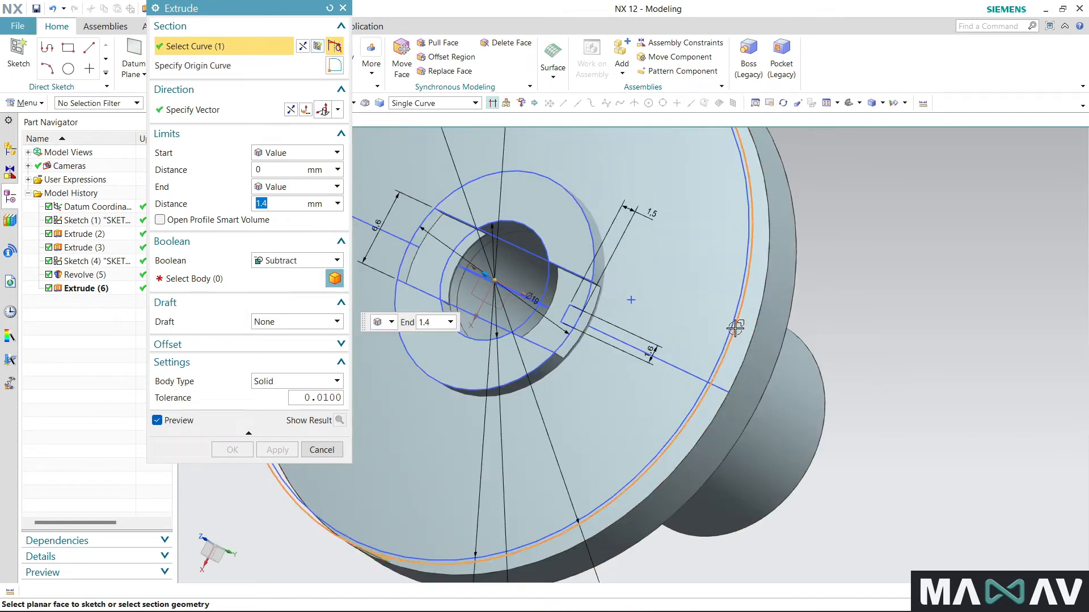
# - Set the extrude start distance to 37 mm and the end distance to 37+8.7 mm
pyautogui.click(290, 172)
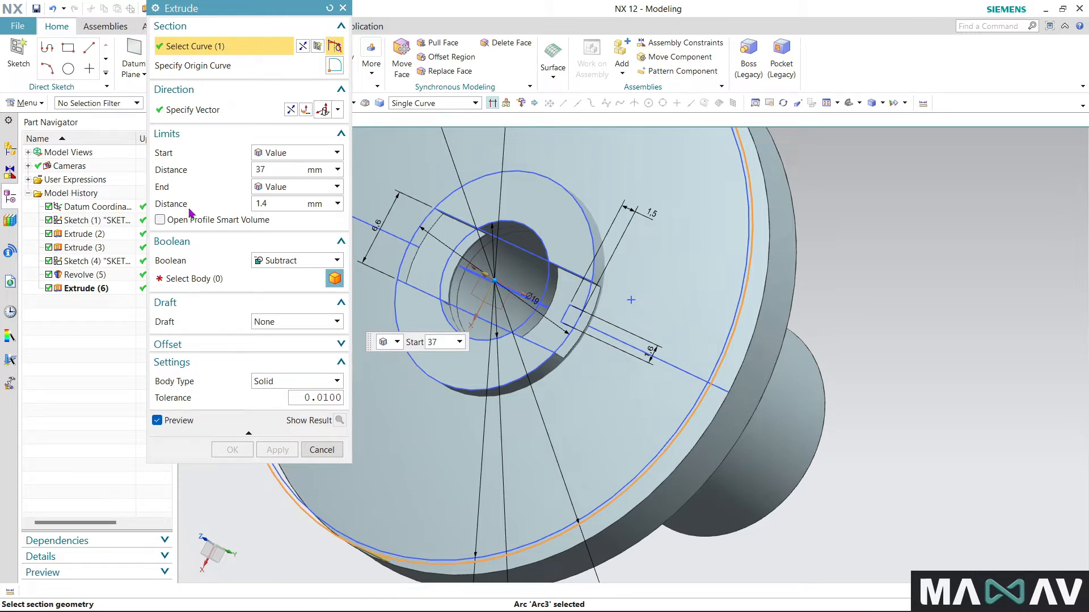
pyautogui.write('37')
pyautogui.click(277, 204)
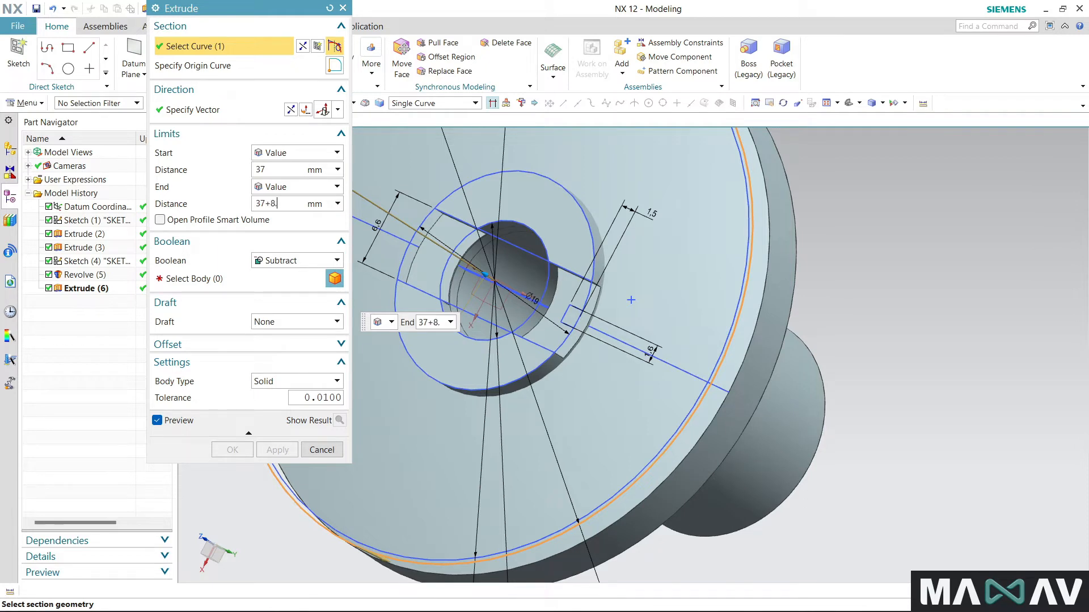
pyautogui.press('Return')
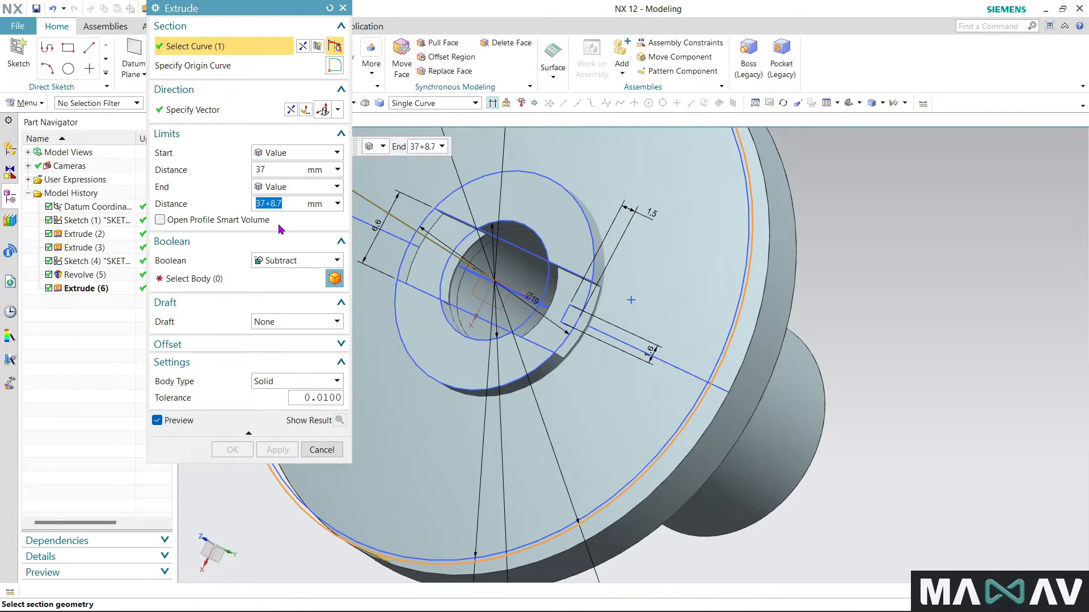
# - Unite the extrude in the reversed direction with the spool body and reactivate section curve selection
pyautogui.click(309, 261)
pyautogui.click(305, 294)
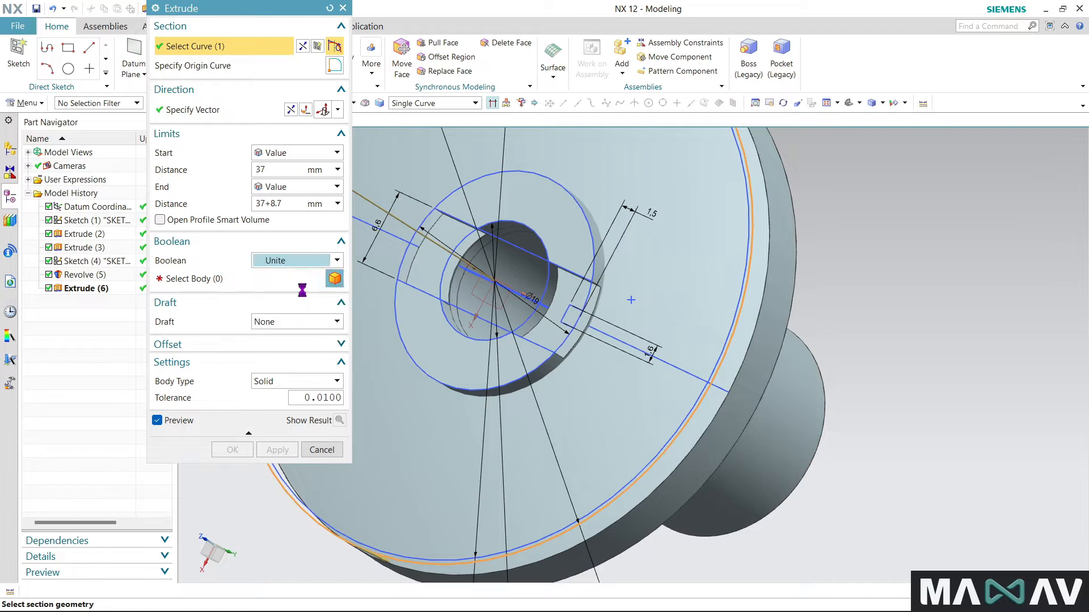
pyautogui.scroll(-3, 826, 459)
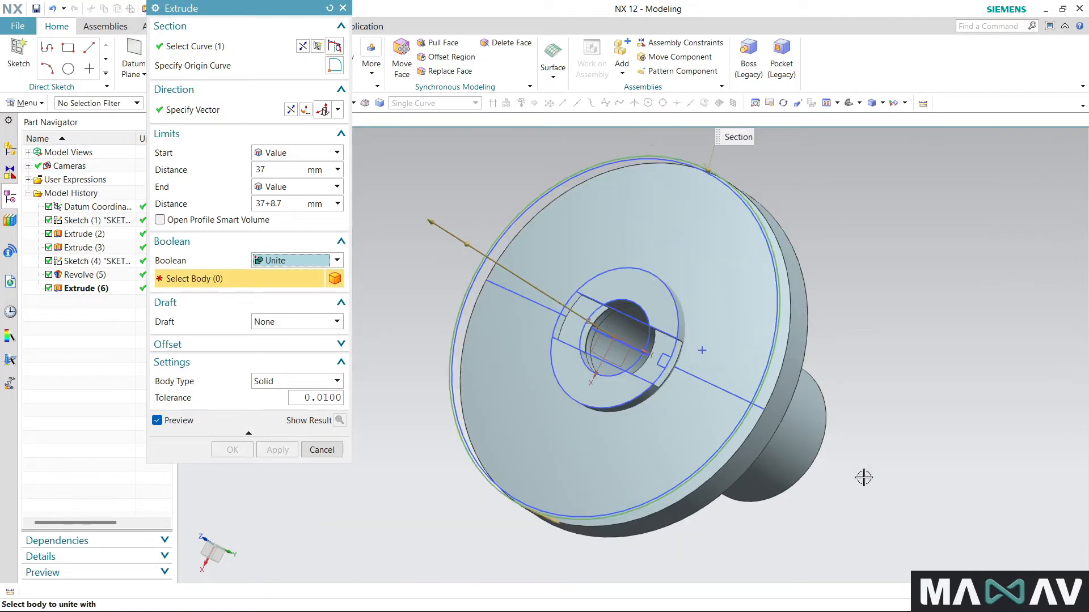
pyautogui.click(290, 109)
pyautogui.moveTo(861, 397); pyautogui.dragTo(772, 380, button='middle')
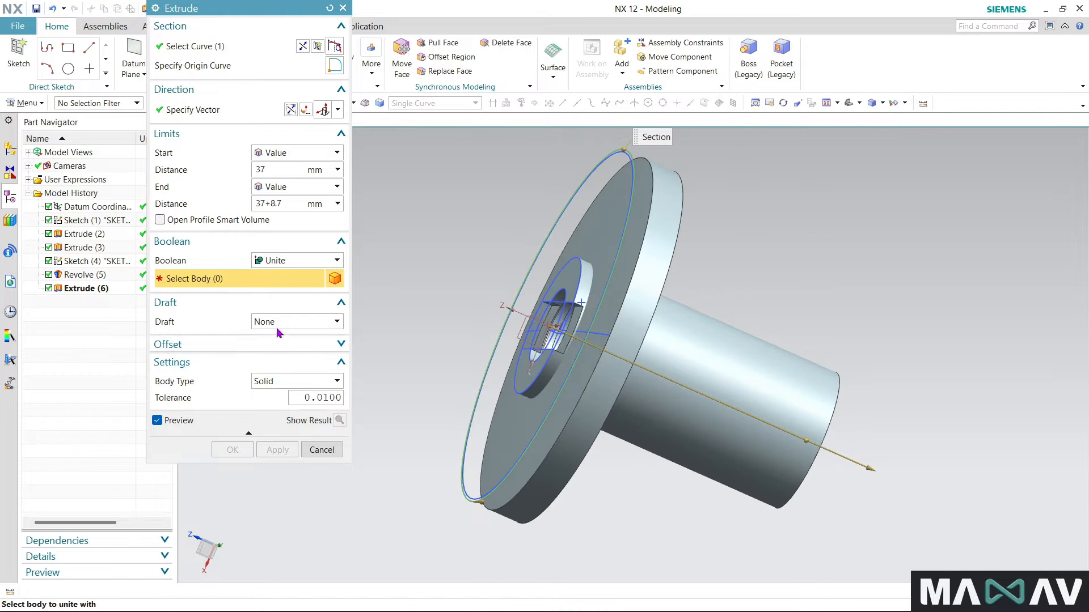
pyautogui.click(758, 384)
pyautogui.scroll(-3, 809, 371)
pyautogui.moveTo(637, 504); pyautogui.dragTo(712, 514, button='middle')
pyautogui.click(192, 46)
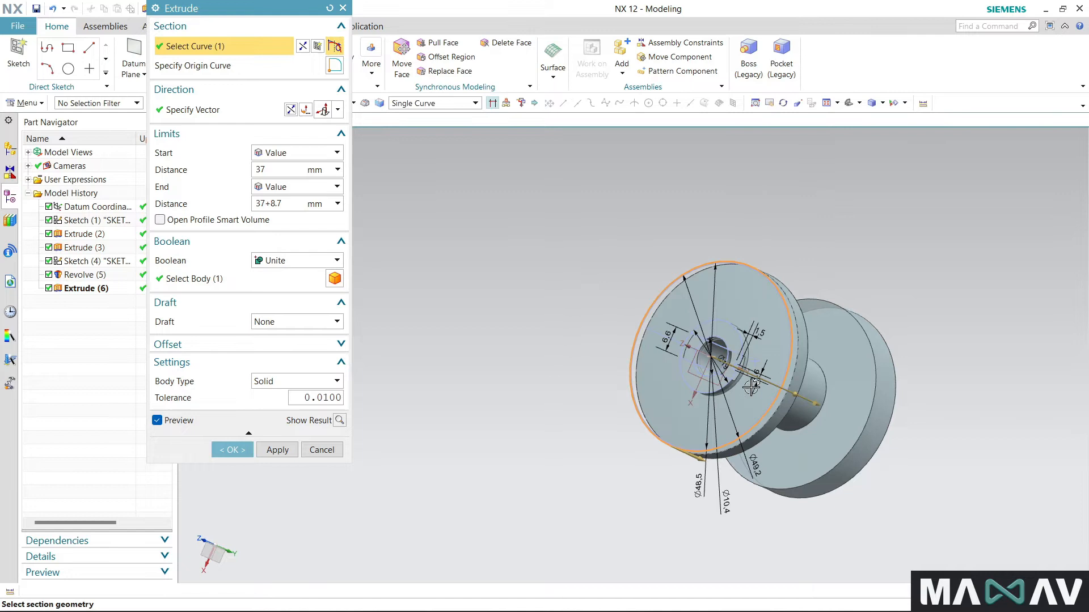
# - Try adding an arc of the bore circle to the section as a single curve and deselect it
pyautogui.scroll(5, 691, 346)
pyautogui.click(650, 250)
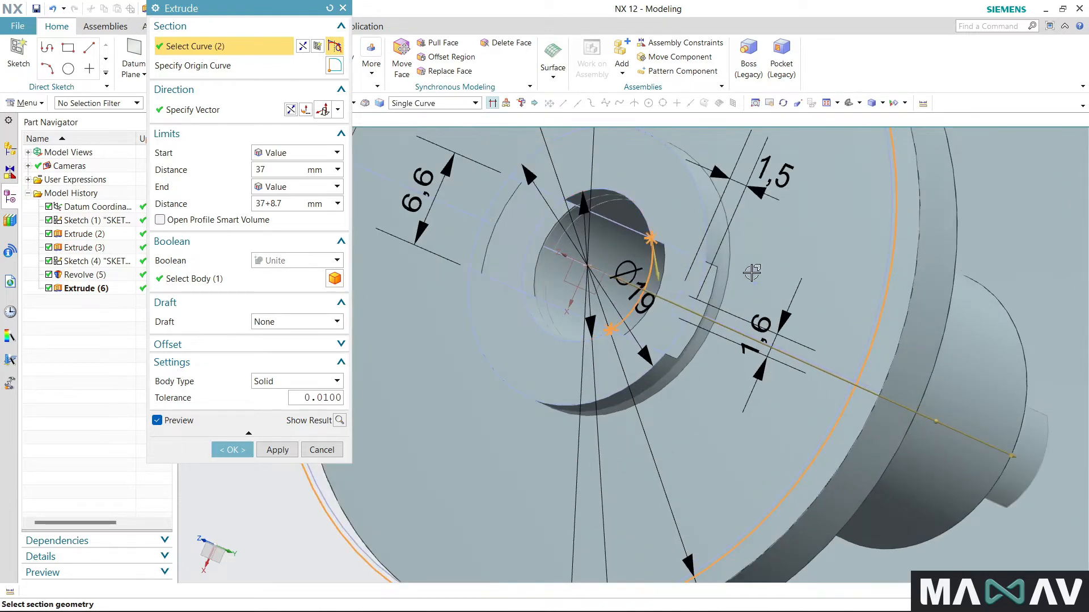
pyautogui.scroll(-5, 756, 459)
pyautogui.moveTo(756, 459); pyautogui.dragTo(686, 494, button='middle')
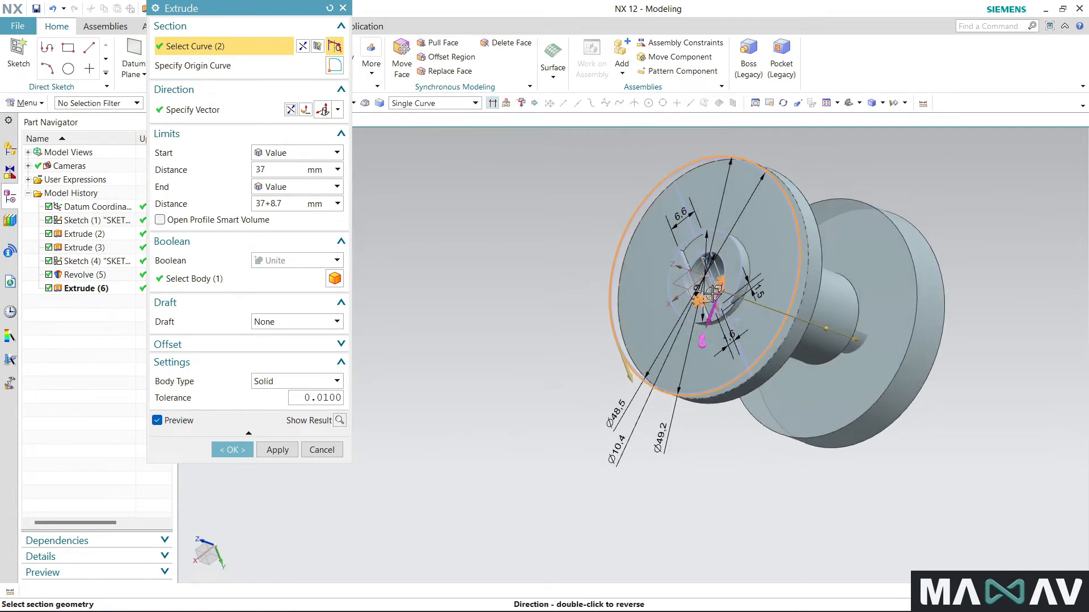
pyautogui.keyDown('shift'); pyautogui.click(706, 289); pyautogui.keyUp('shift')
# - Add the full bore circle to the section using Connected Curves and complete the second flange extrusion
pyautogui.click(473, 103)
pyautogui.click(449, 126)
pyautogui.scroll(6, 715, 350)
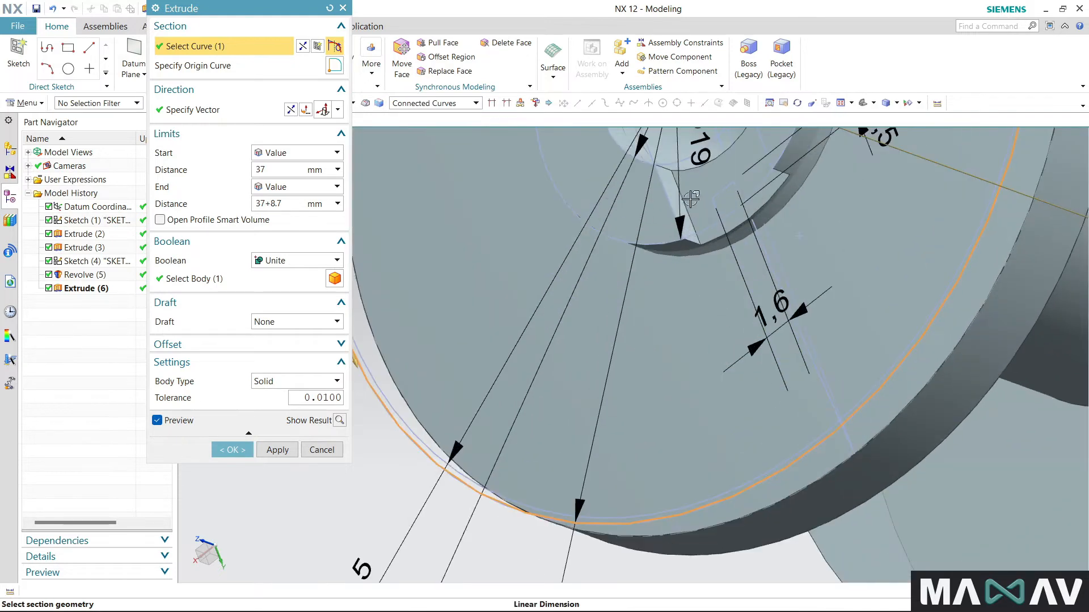
pyautogui.scroll(-3, 678, 450)
pyautogui.scroll(3, 692, 220)
pyautogui.click(739, 243)
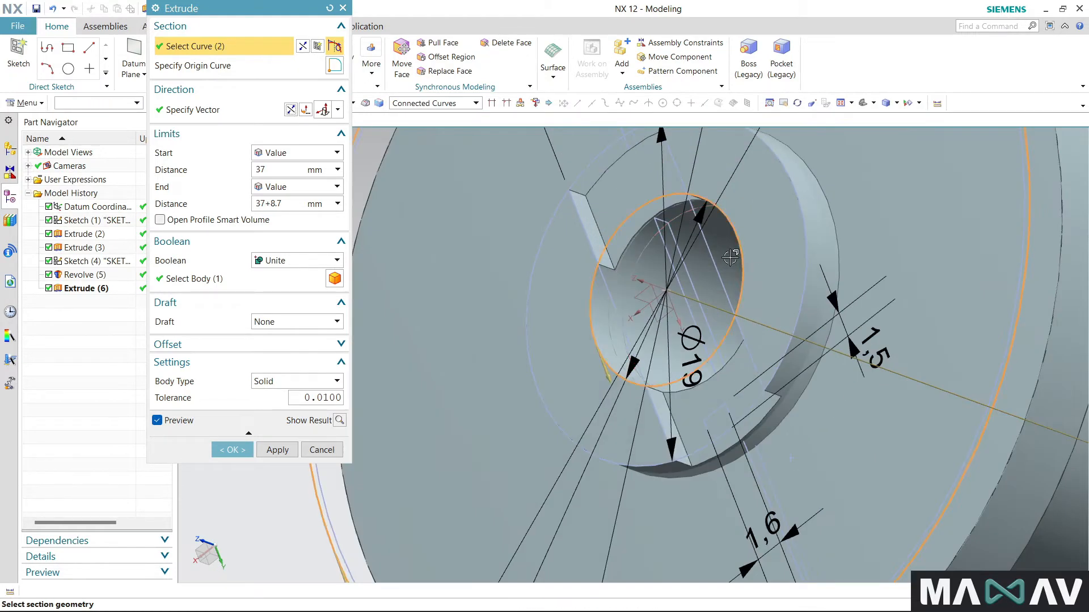
pyautogui.scroll(-5, 737, 244)
pyautogui.click(236, 449)
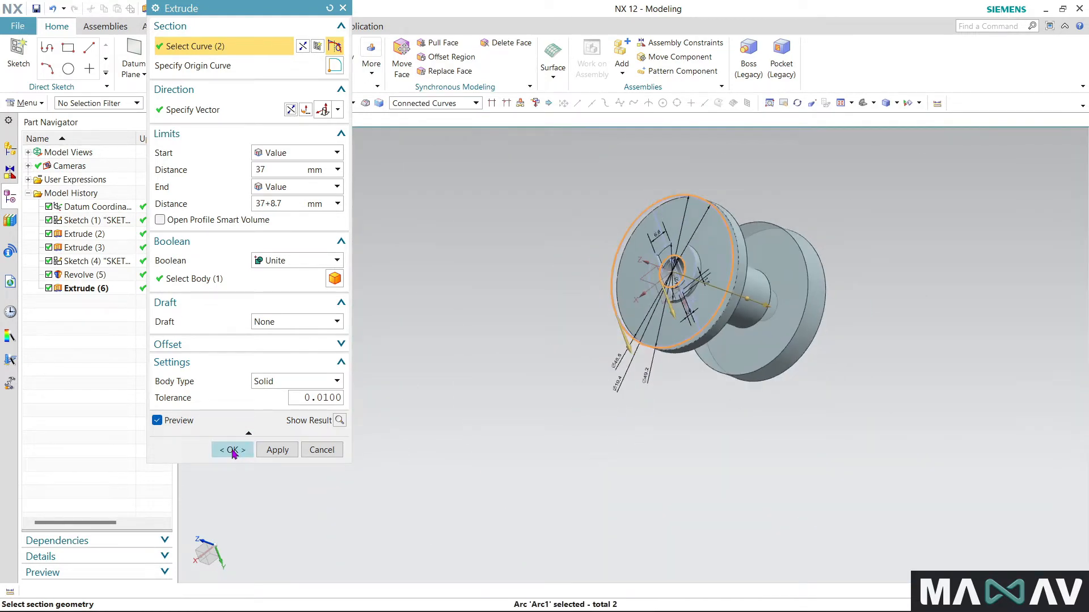
pyautogui.moveTo(678, 449); pyautogui.dragTo(566, 428, button='middle')
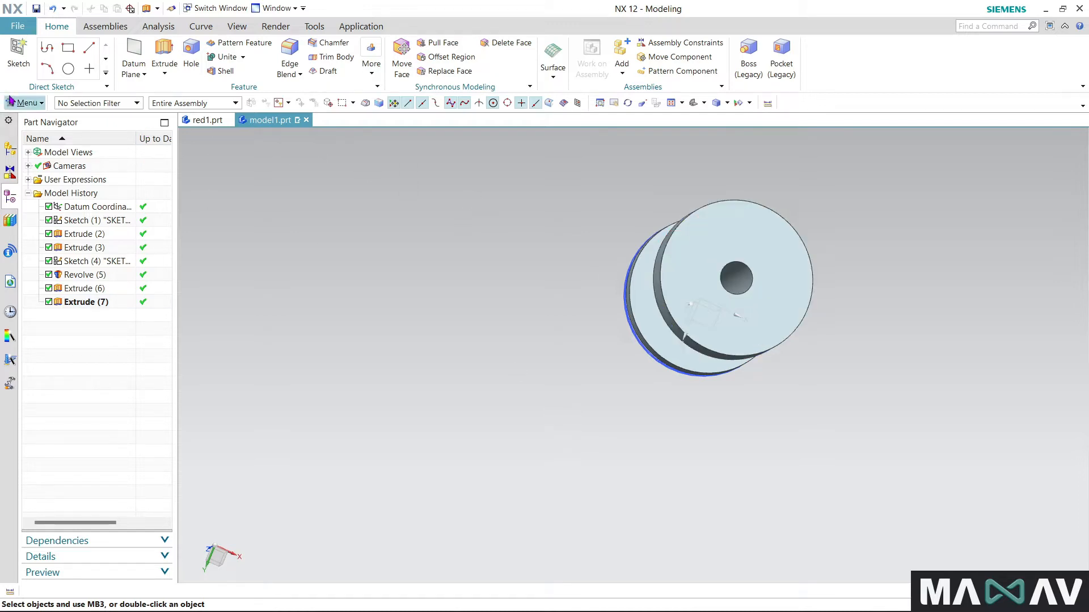
# - Create a new sketch on the outer face of the second flange
pyautogui.click(22, 66)
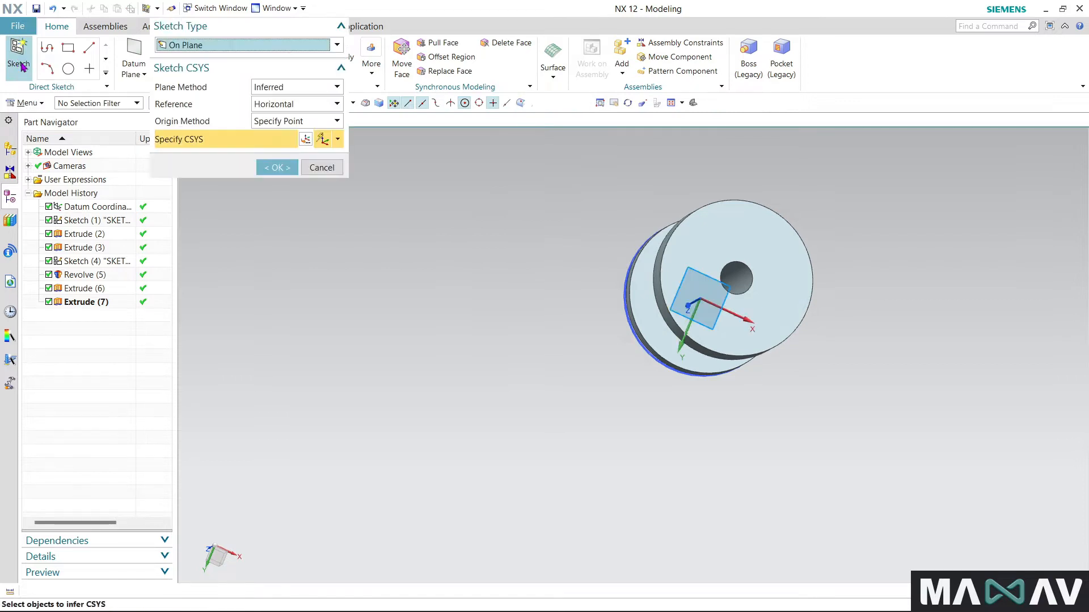
pyautogui.click(707, 235)
pyautogui.click(275, 168)
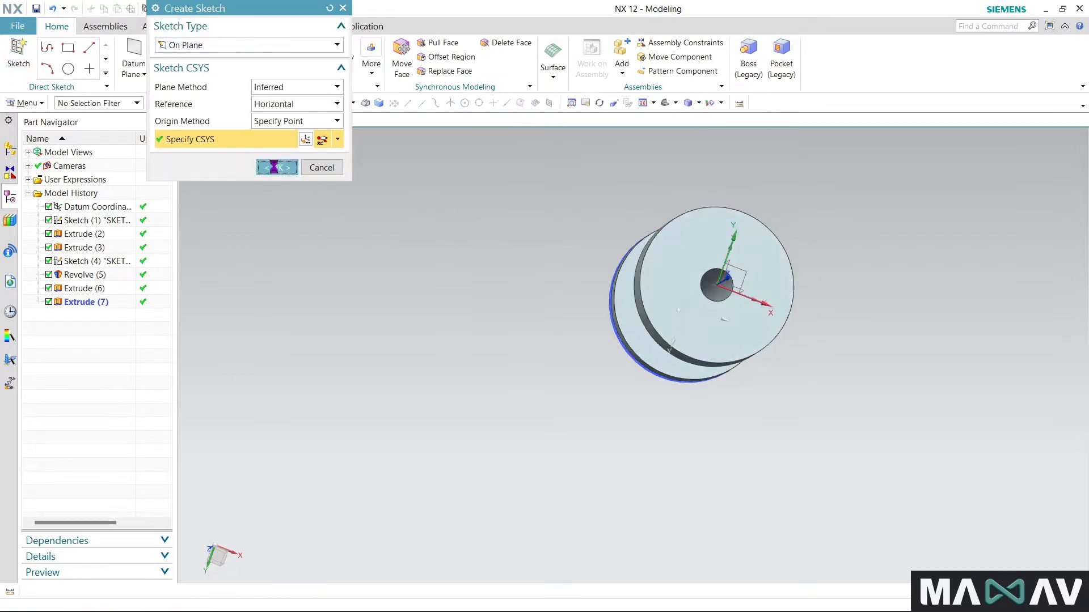
pyautogui.scroll(-2, 571, 284)
pyautogui.scroll(1, 632, 331)
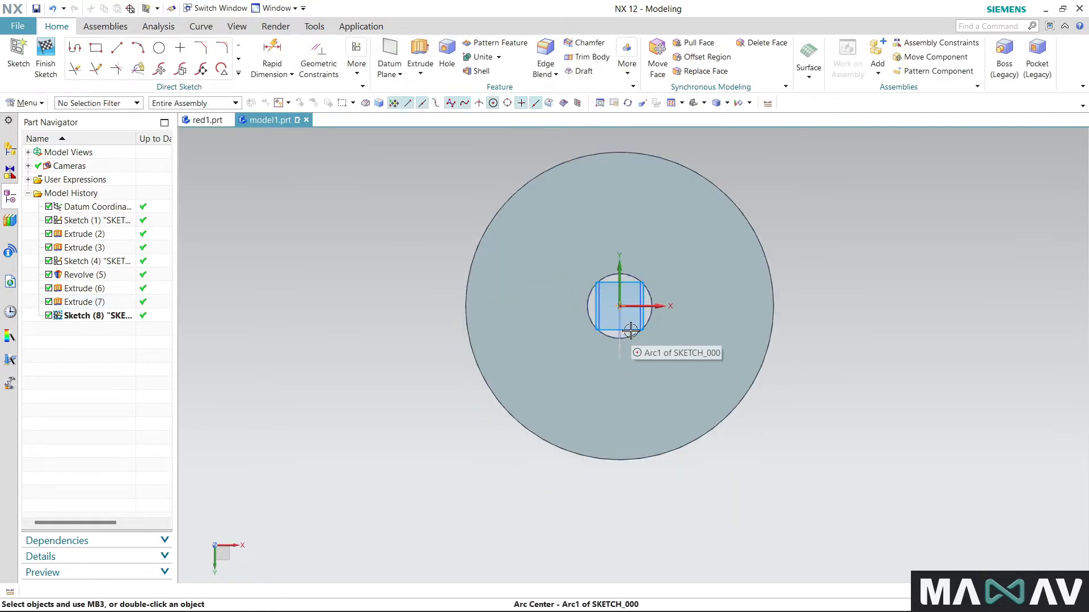
# - Project the flange's outer circular edge into the sketch
pyautogui.click(239, 73)
pyautogui.click(138, 175)
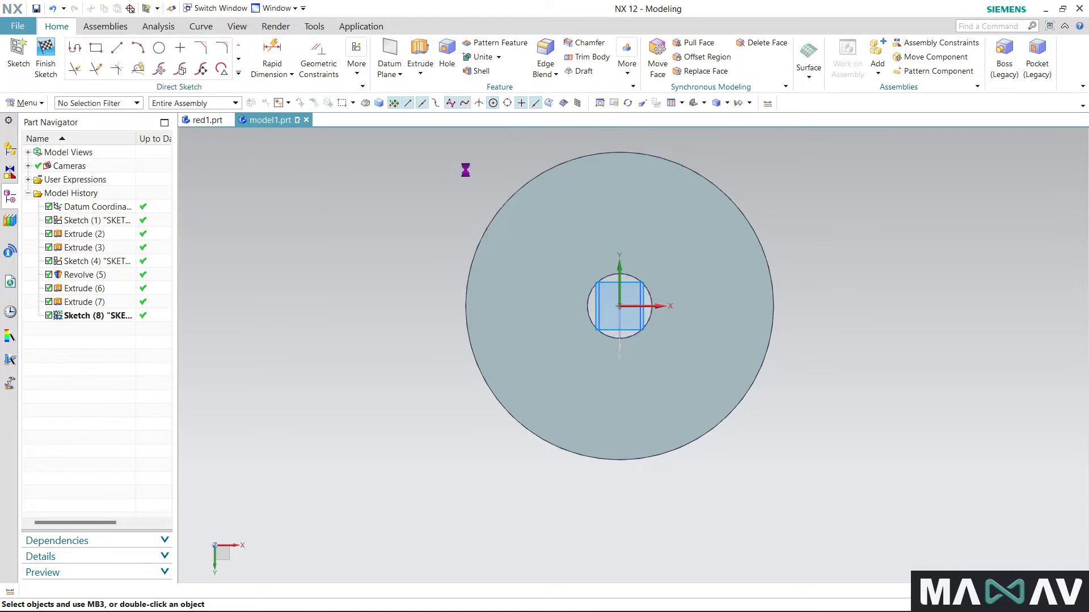
pyautogui.click(538, 169)
pyautogui.click(231, 82)
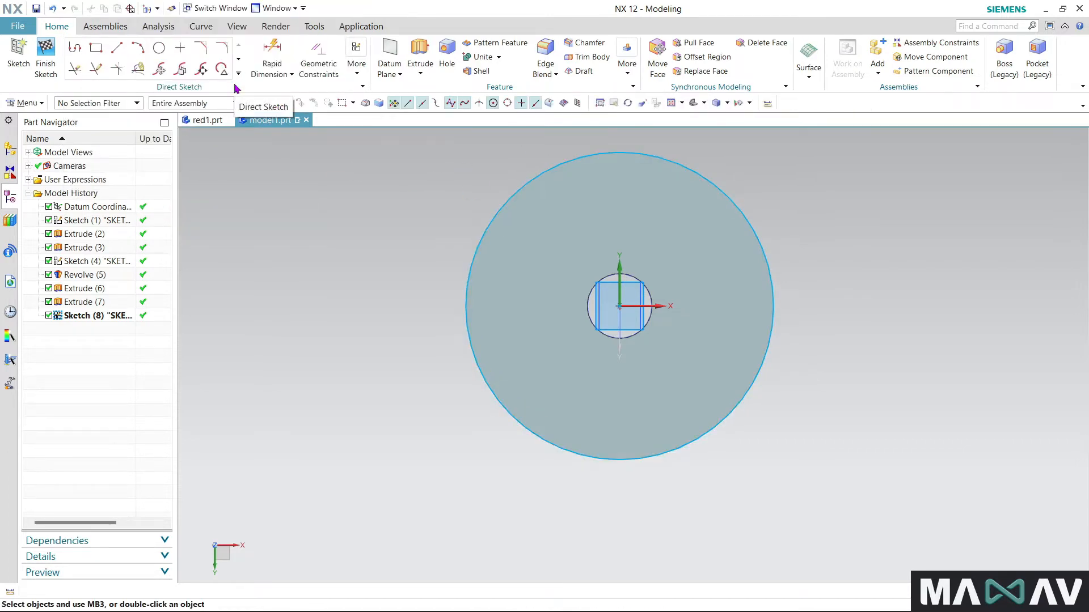
# - Draw three concentric circles at the sketch origin with diameters of 36.7 mm, about 17 mm and 10.4 mm
pyautogui.click(158, 48)
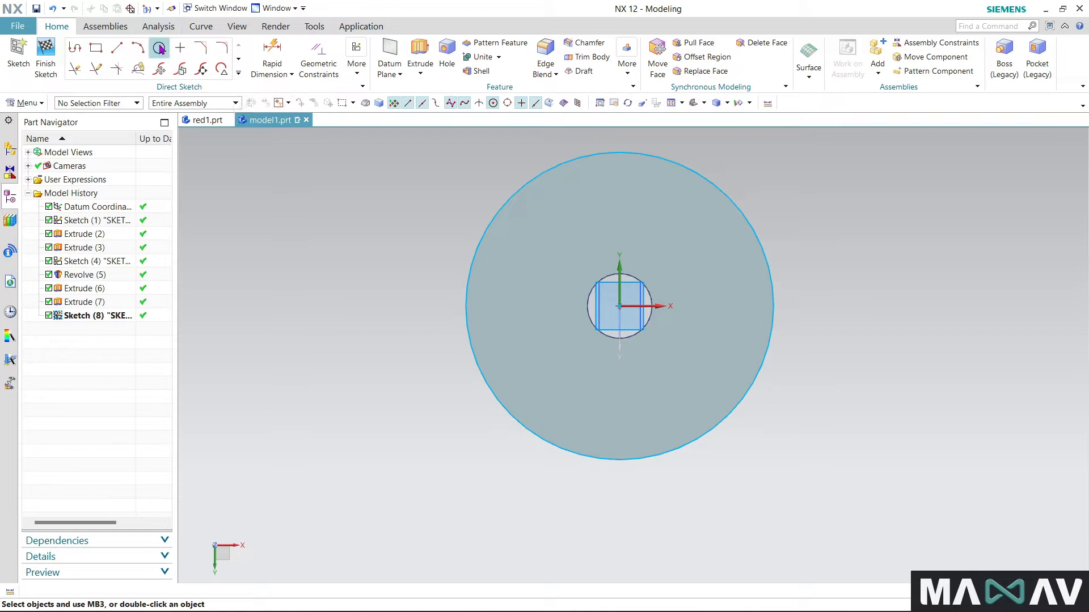
pyautogui.click(620, 307)
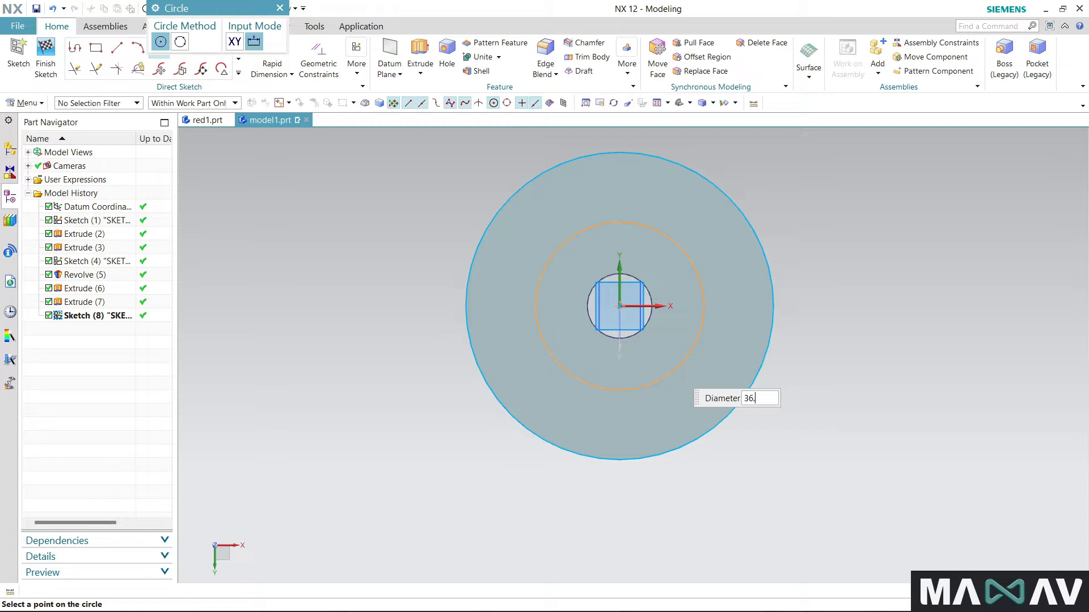
pyautogui.press('Return')
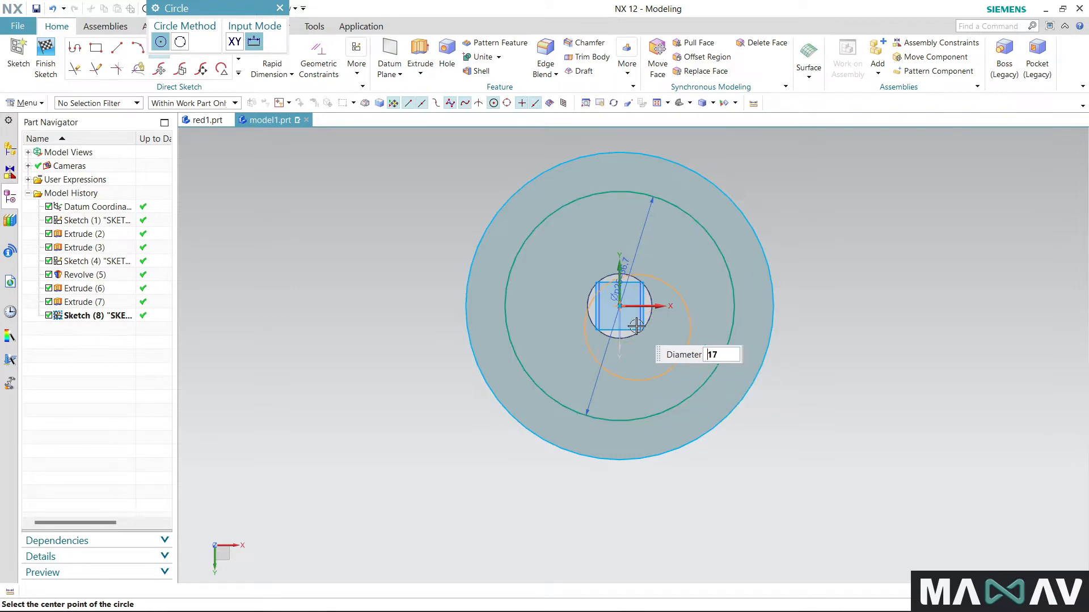
pyautogui.click(622, 307)
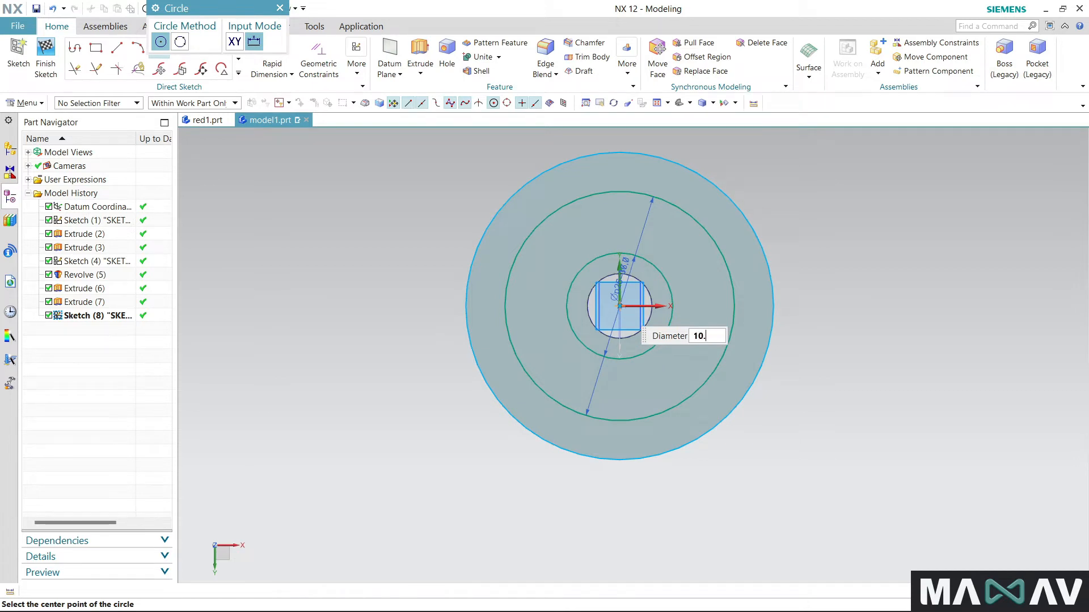
pyautogui.click(621, 306)
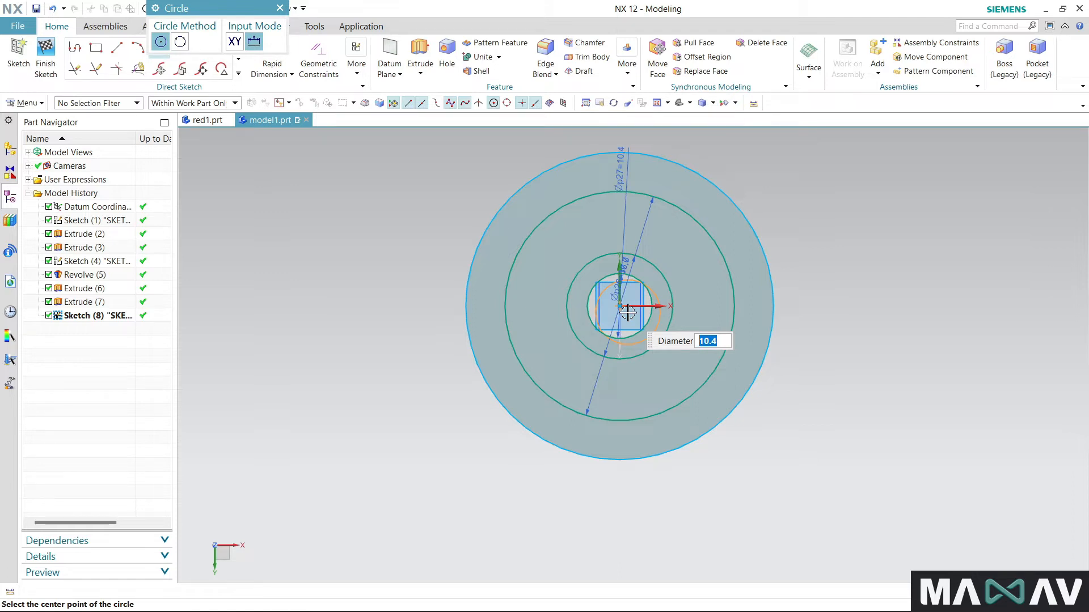
pyautogui.click(280, 8)
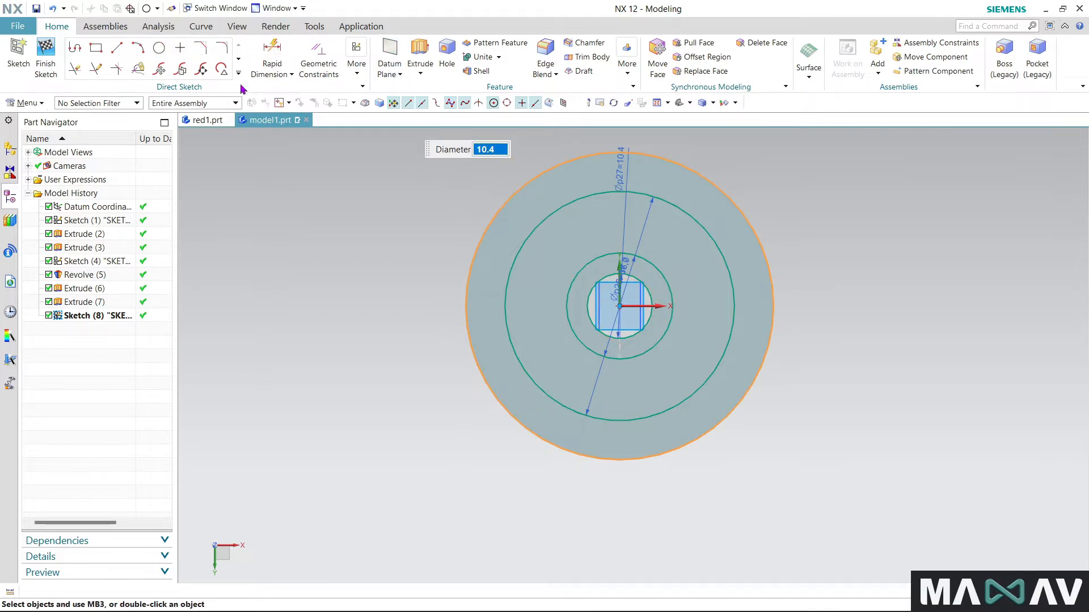
# - Offset the projected outer circle inward by 2.5 mm with Offset Curve
pyautogui.click(157, 152)
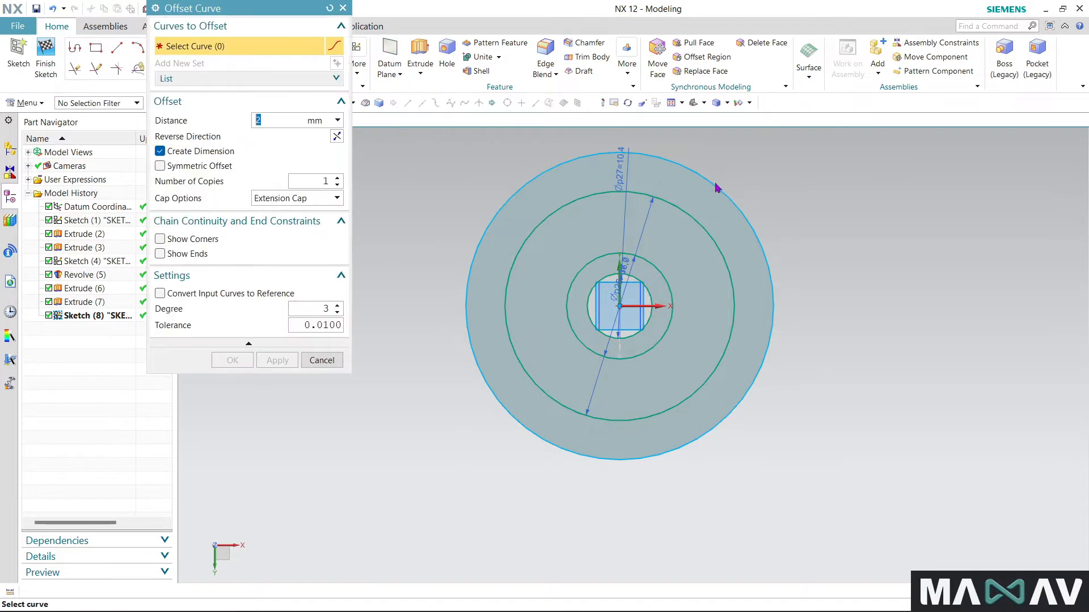
pyautogui.click(716, 186)
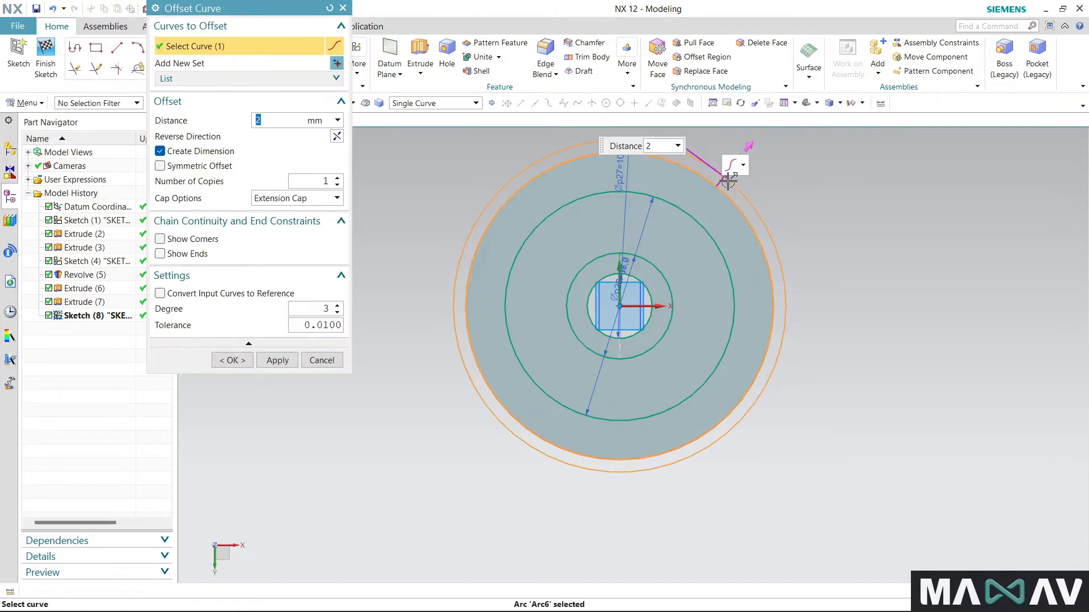
pyautogui.doubleClick(725, 177)
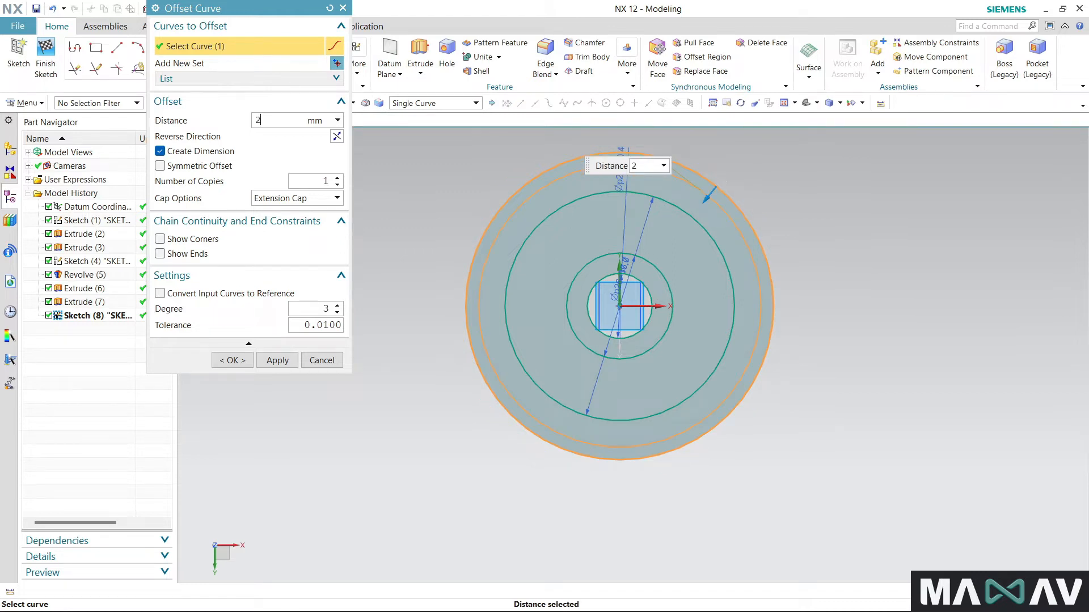
pyautogui.press('Return')
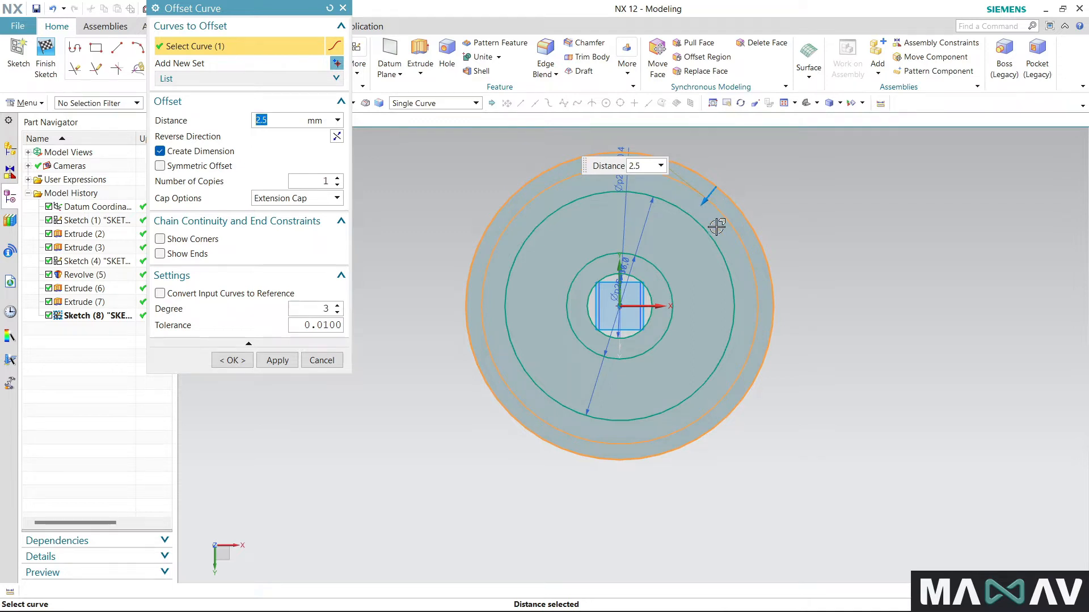
pyautogui.click(238, 361)
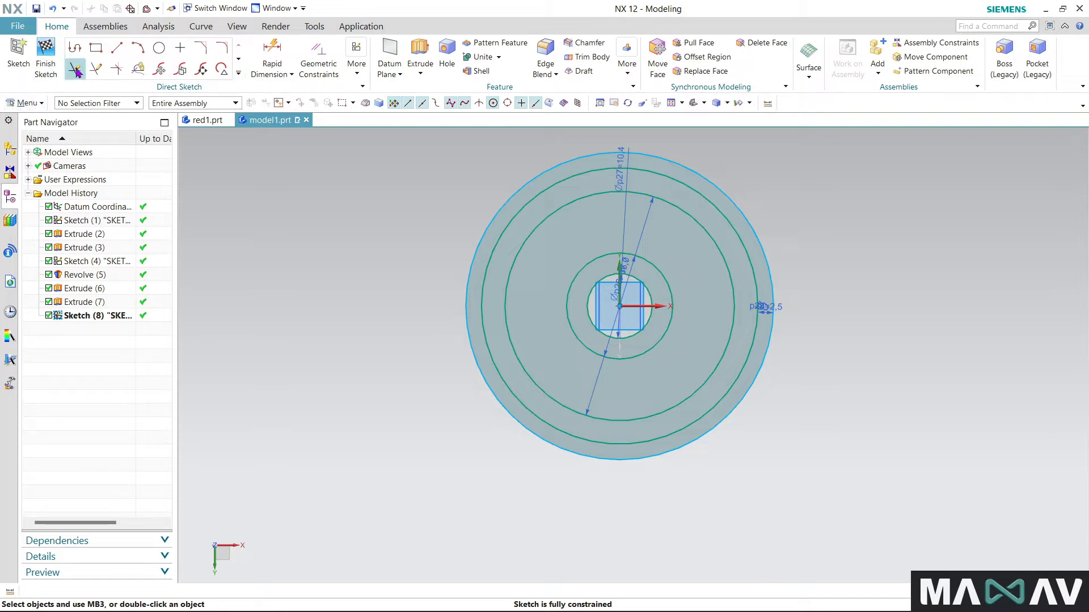
# - Draw a vertical line from the sketch origin up past the outer circle
pyautogui.click(124, 49)
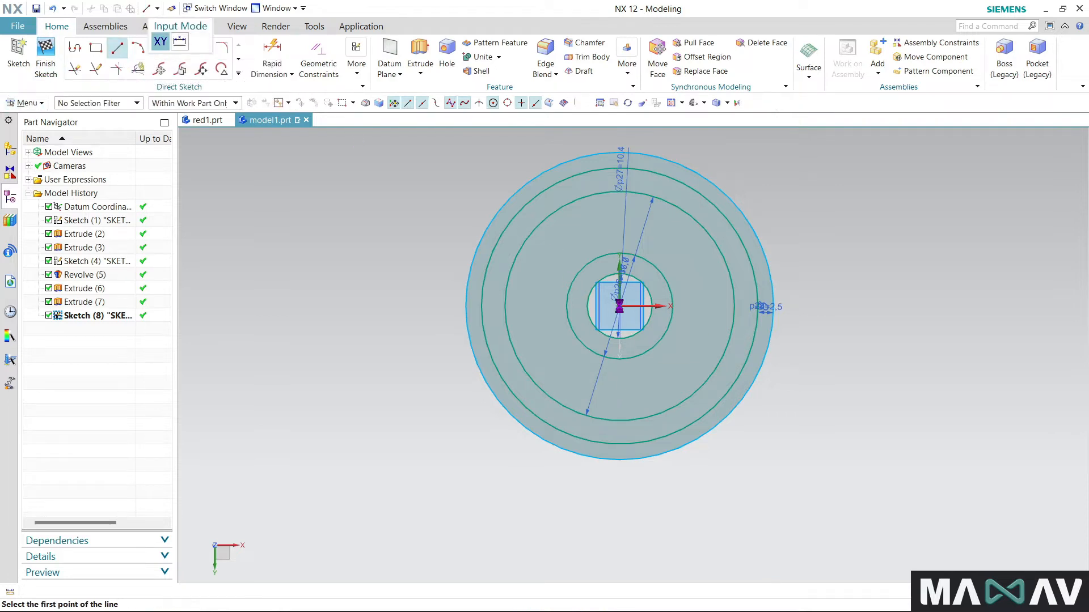
pyautogui.click(620, 306)
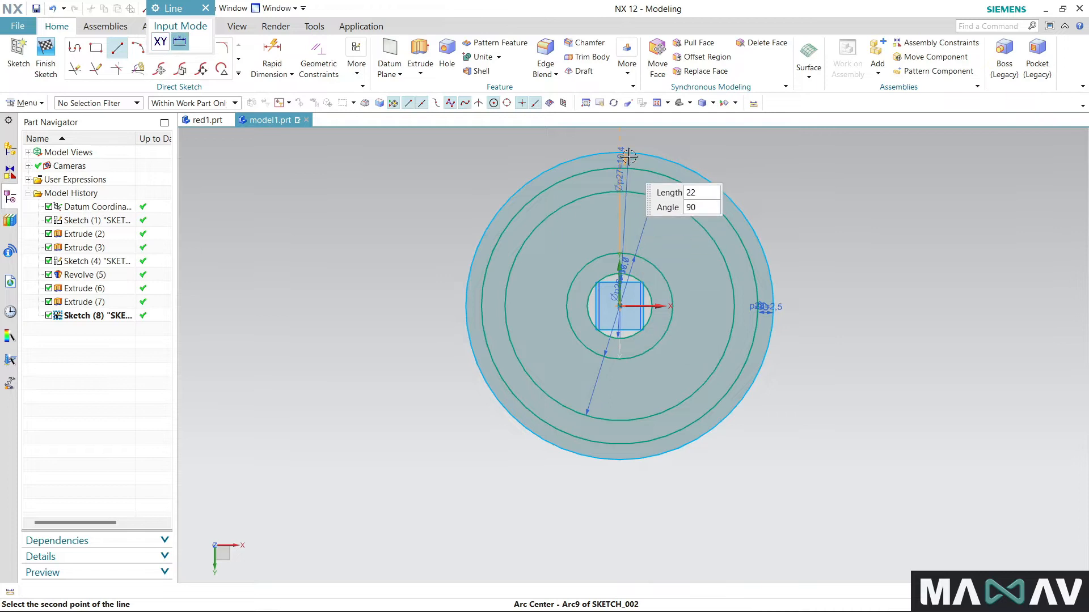
pyautogui.scroll(-1, 594, 414)
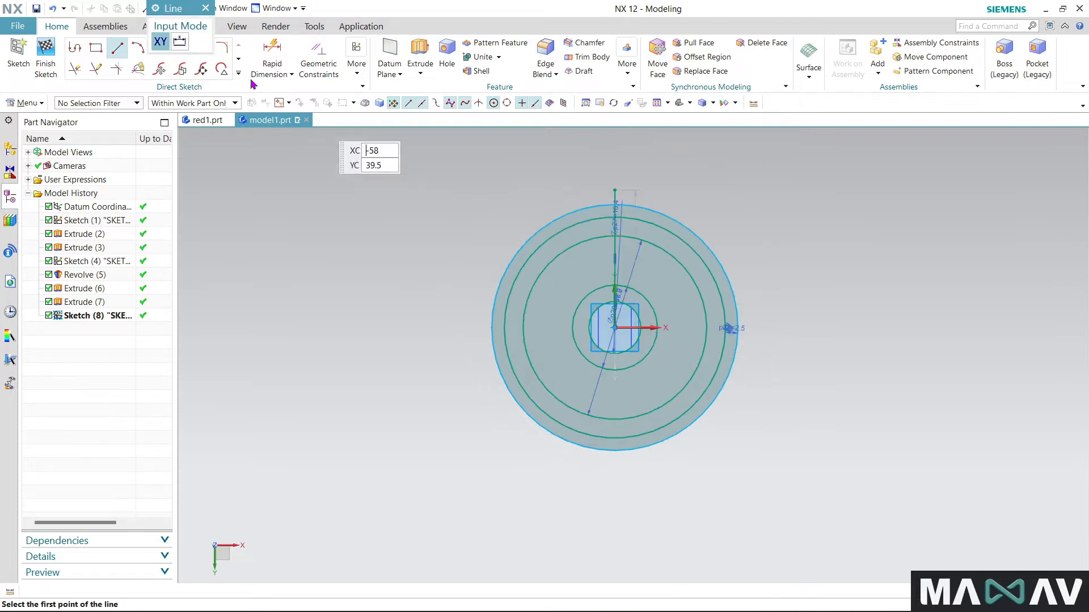
# - Quick Trim the vertical line so only the short segment between the offset circle and the outer circle remains
pyautogui.click(75, 69)
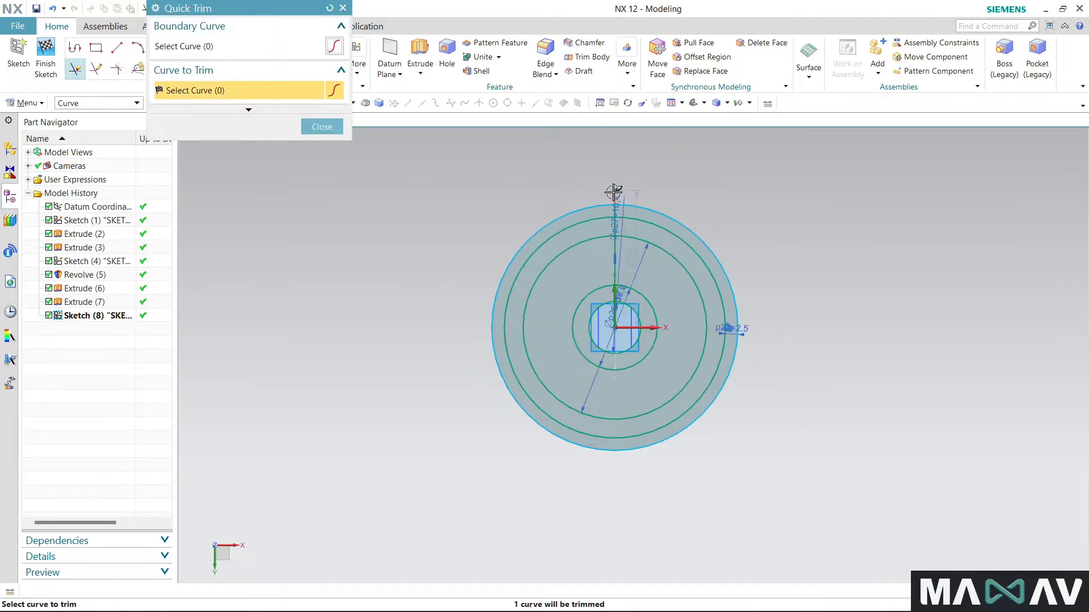
pyautogui.scroll(3, 607, 309)
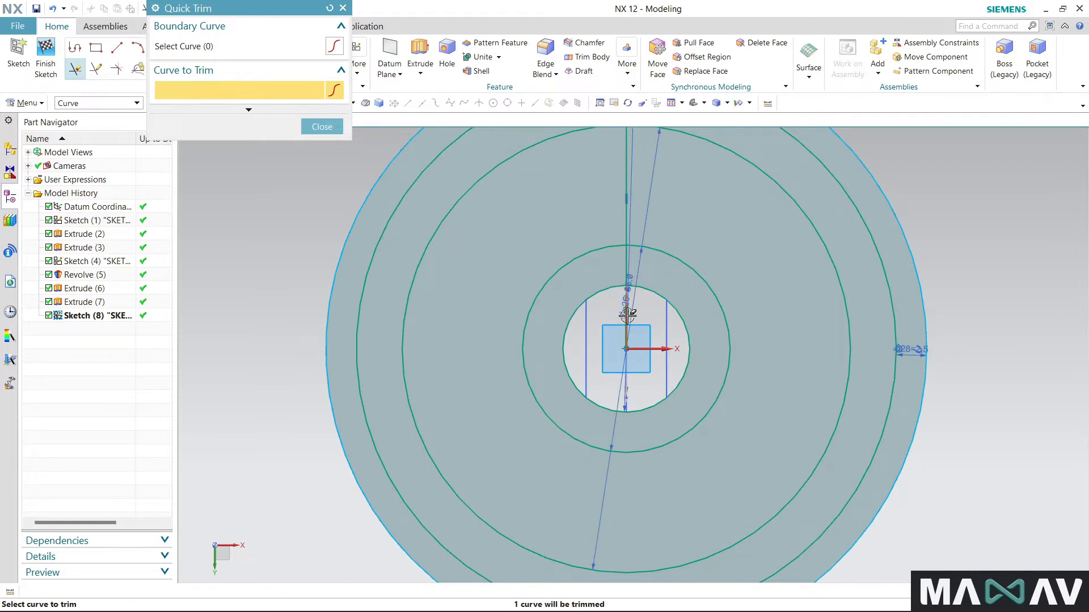
pyautogui.click(625, 269)
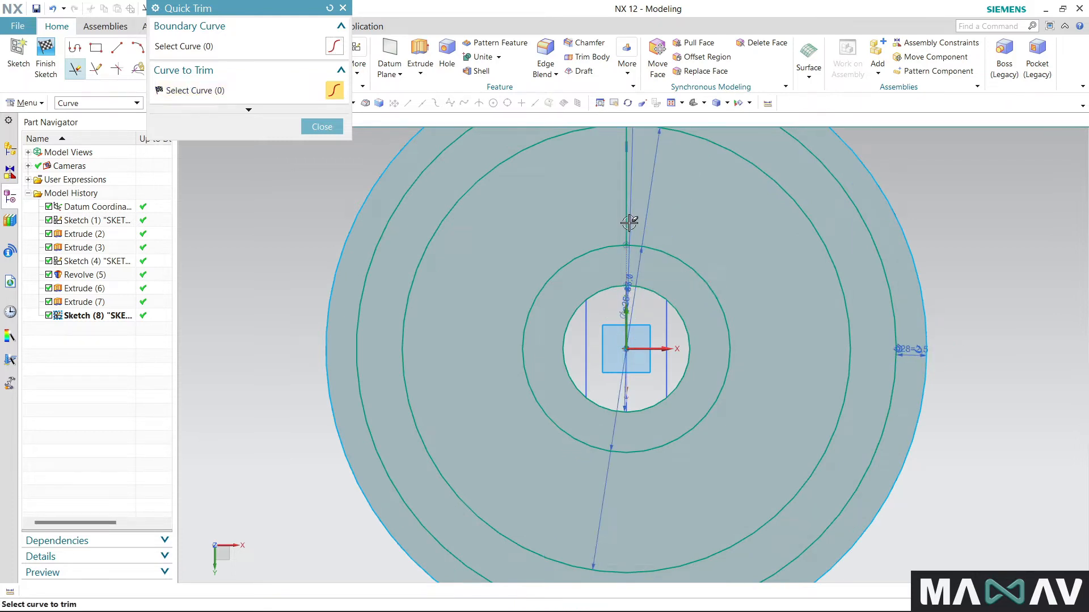
pyautogui.click(628, 218)
pyautogui.scroll(-2, 665, 414)
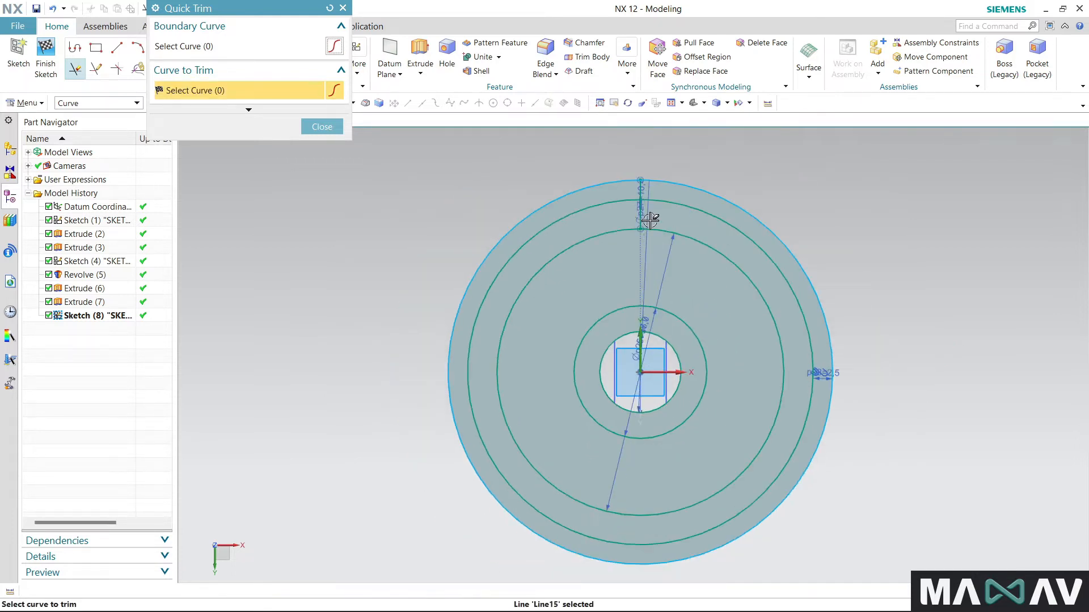
pyautogui.scroll(5, 641, 216)
pyautogui.scroll(-4, 627, 236)
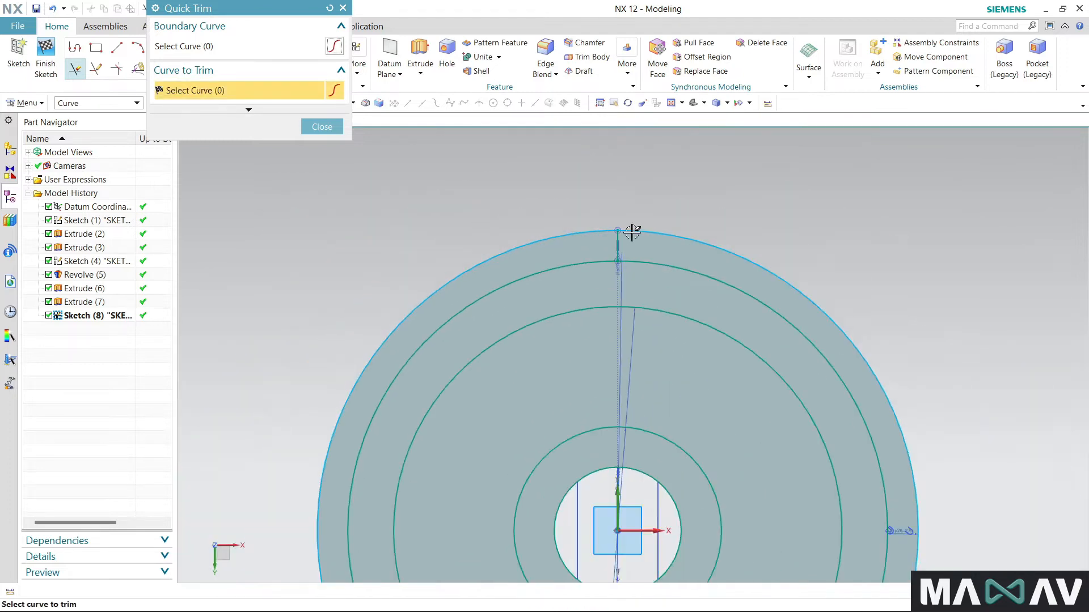
pyautogui.scroll(5, 627, 233)
pyautogui.click(627, 241)
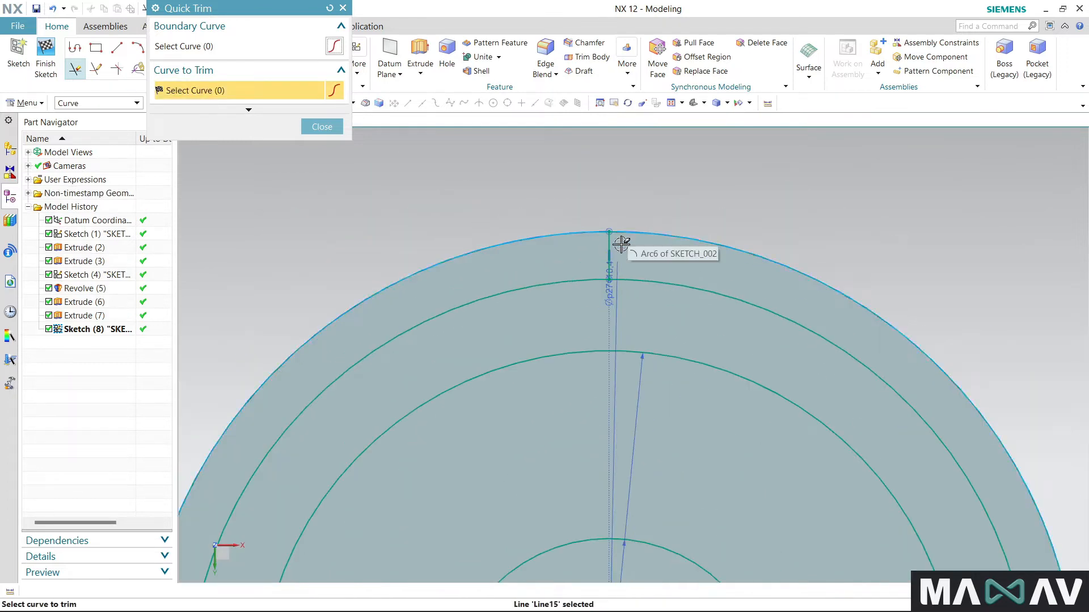
pyautogui.click(343, 9)
# - Choose the Vertical Alignment geometric constraint, clear the point selection made for it, and turn off automatic selection progression
pyautogui.click(319, 56)
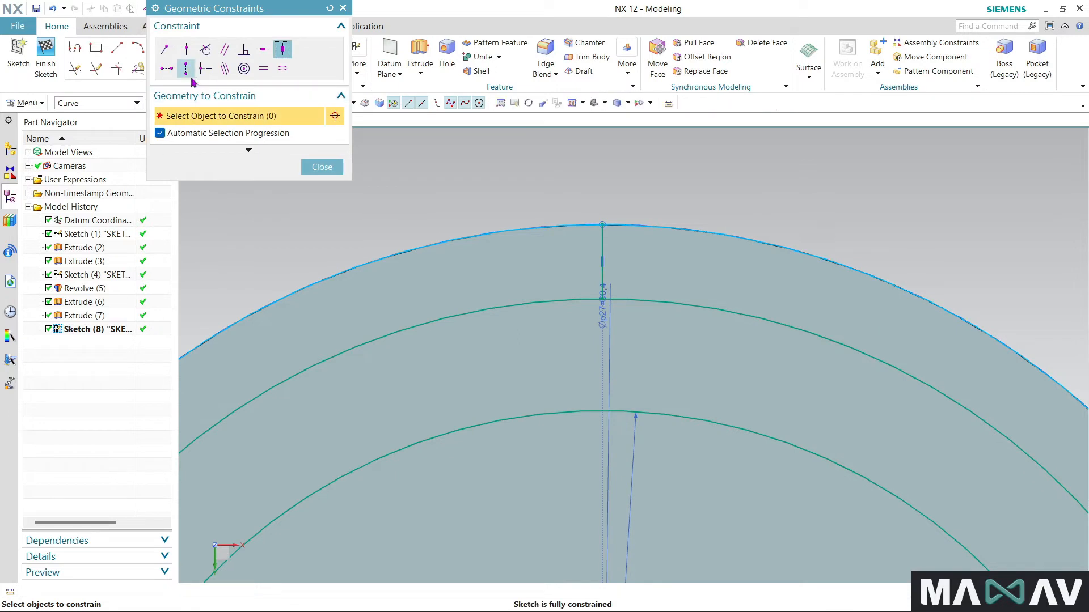
pyautogui.click(186, 68)
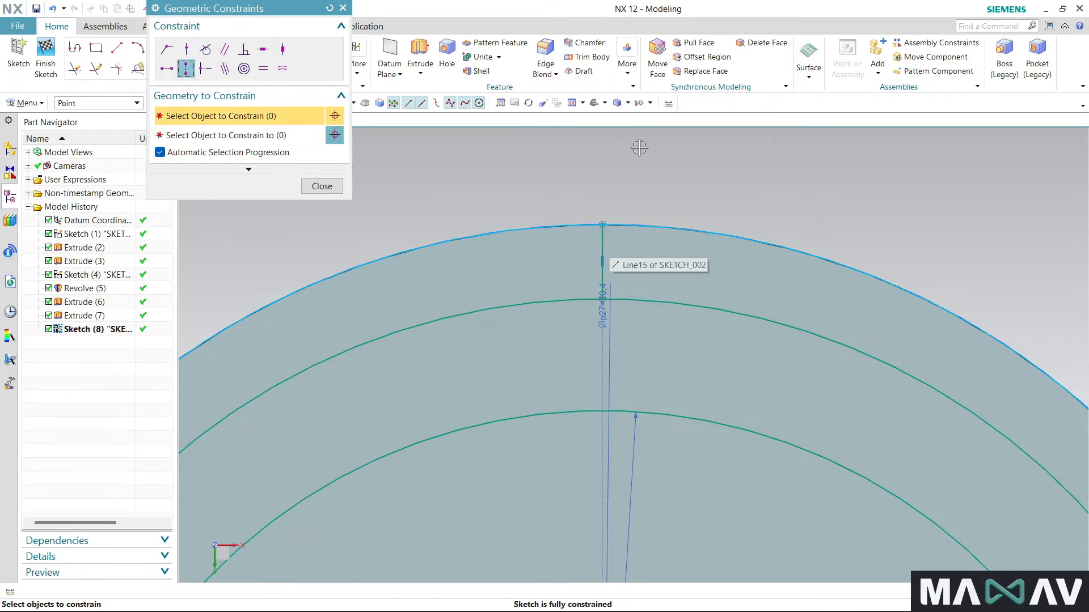
pyautogui.scroll(-3, 639, 146)
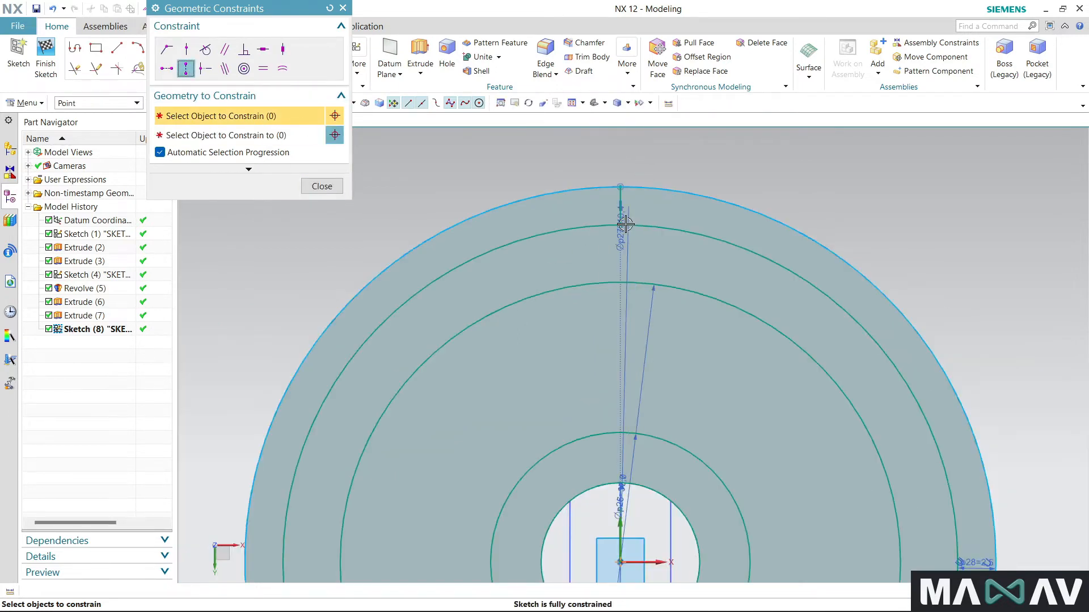
pyautogui.click(622, 185)
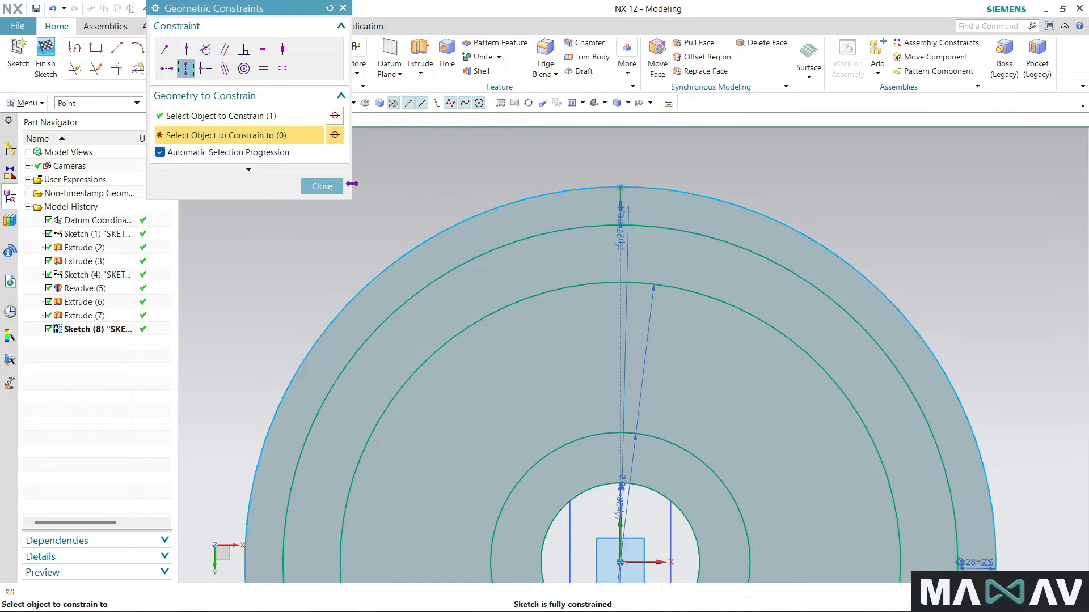
pyautogui.click(280, 116)
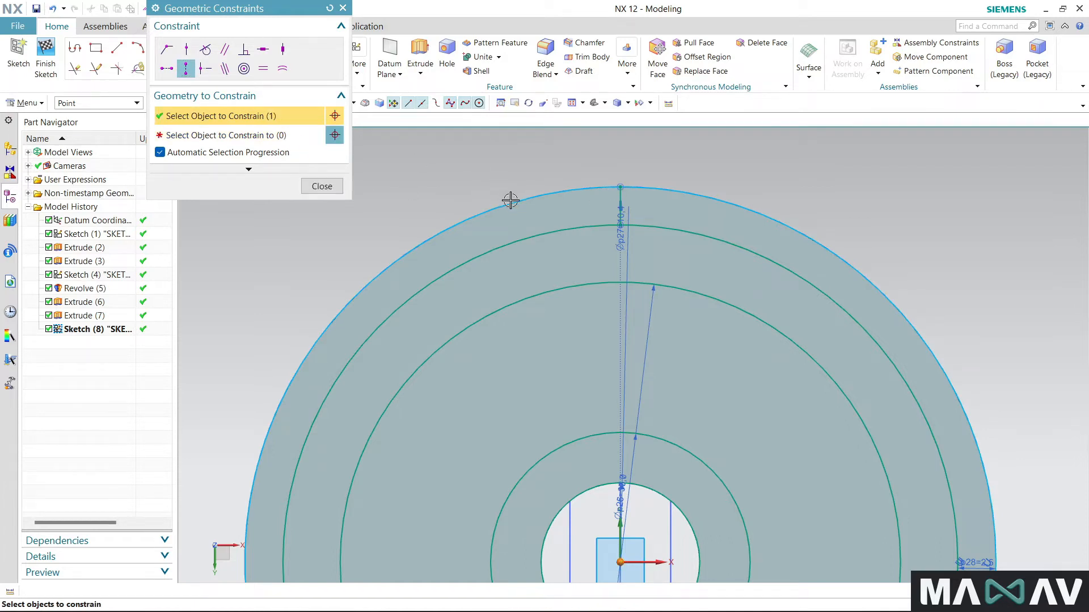
pyautogui.click(329, 8)
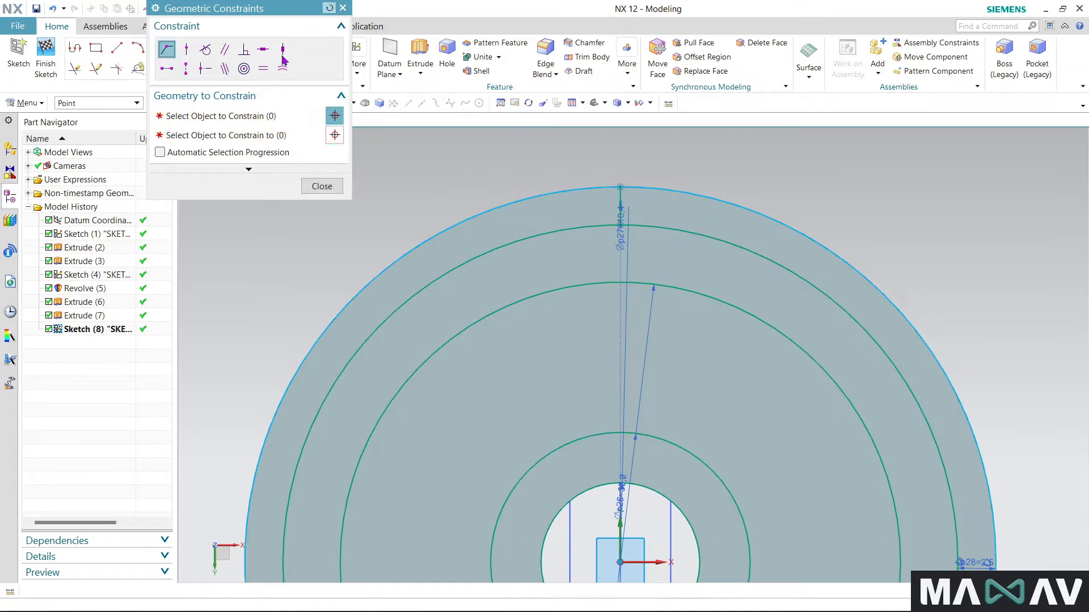
# - Vertically align the midpoint of the short line with the sketch origin
pyautogui.scroll(3, 619, 195)
pyautogui.click(624, 201)
pyautogui.scroll(-3, 624, 201)
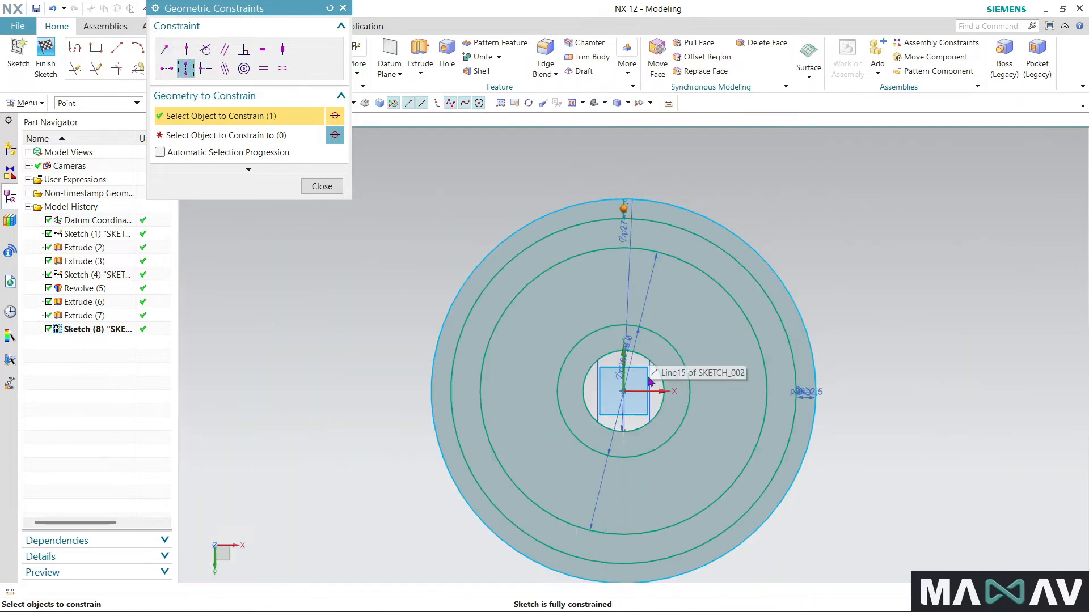
pyautogui.click(624, 392)
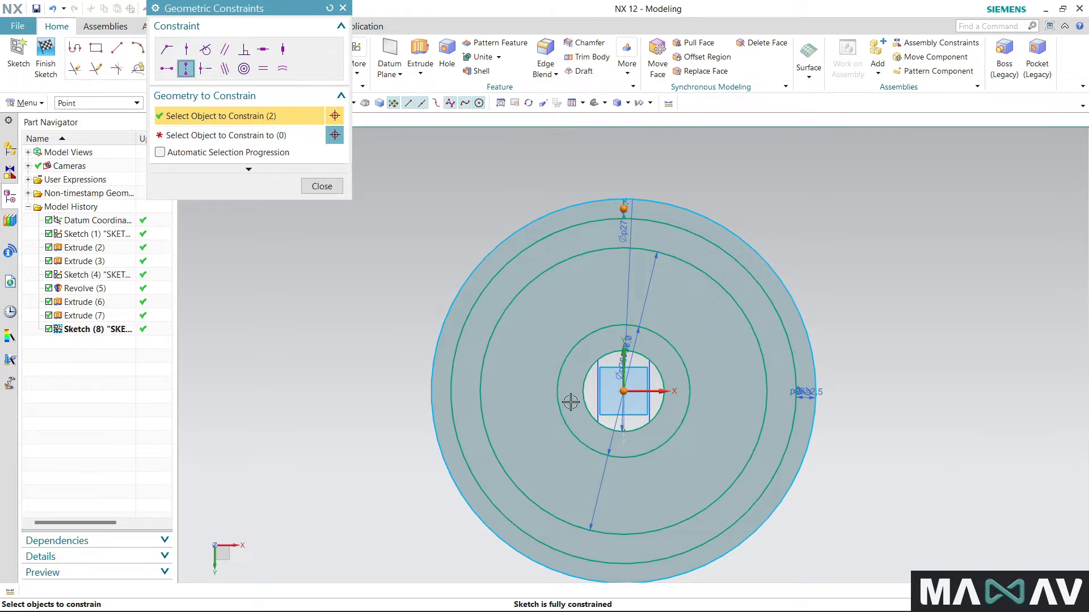
pyautogui.keyDown('shift'); pyautogui.click(626, 392); pyautogui.keyUp('shift')
pyautogui.click(263, 139)
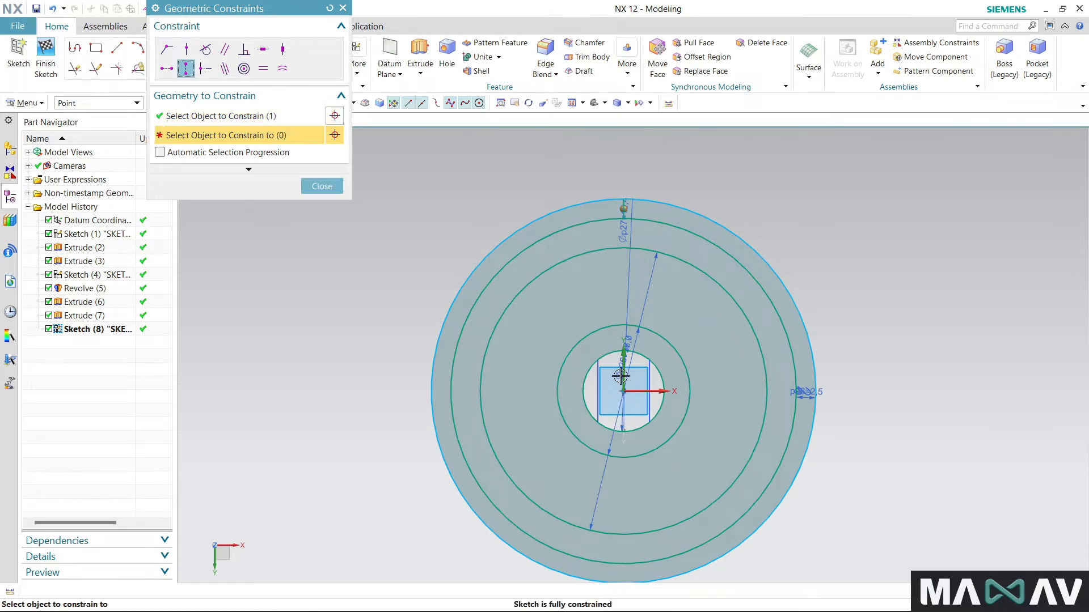
pyautogui.click(624, 390)
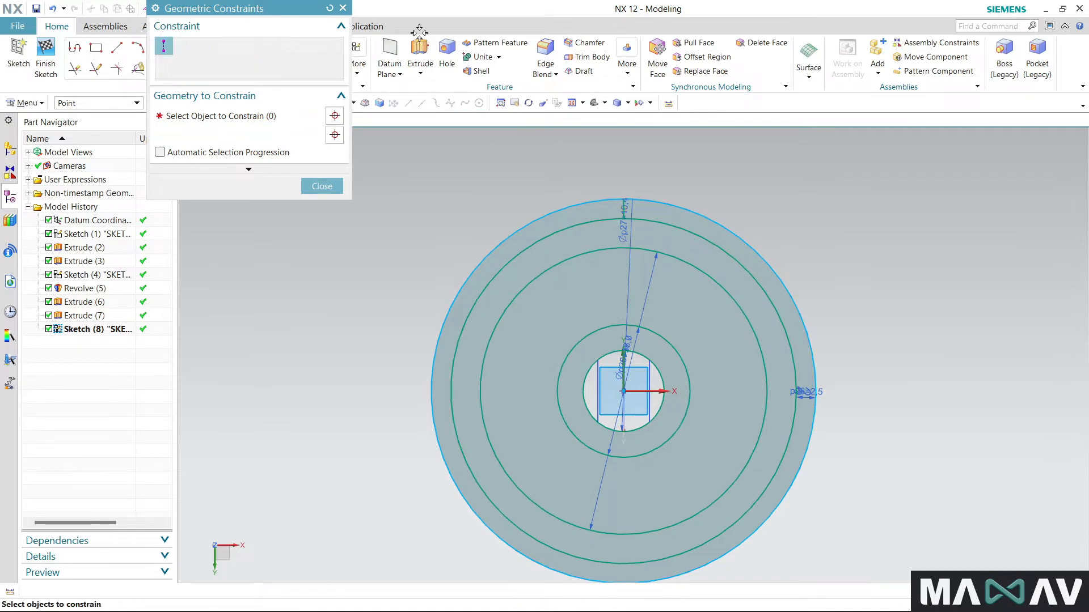
pyautogui.click(343, 8)
pyautogui.scroll(5, 631, 206)
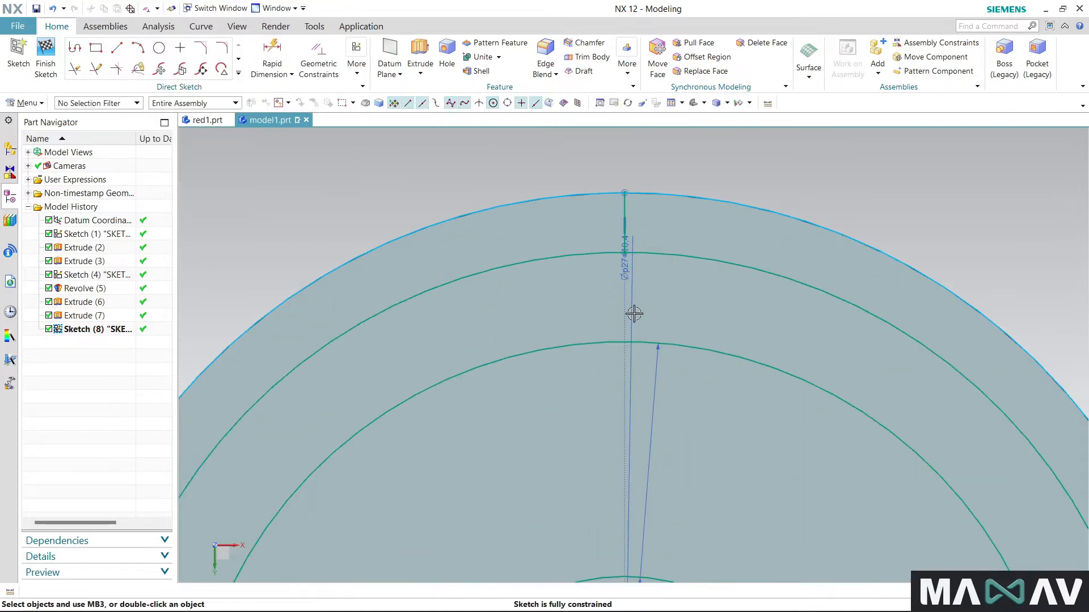
# - Pattern the short vertical line in a circular layout around the concentric circles' centre, with a count of 30 over a 360° span
pyautogui.click(239, 73)
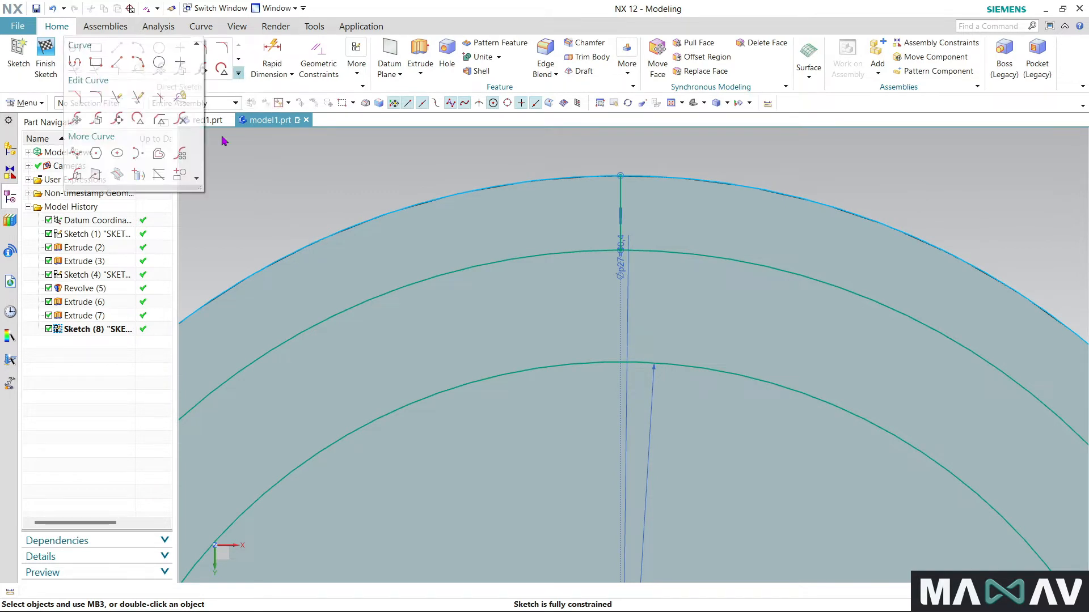
pyautogui.click(180, 155)
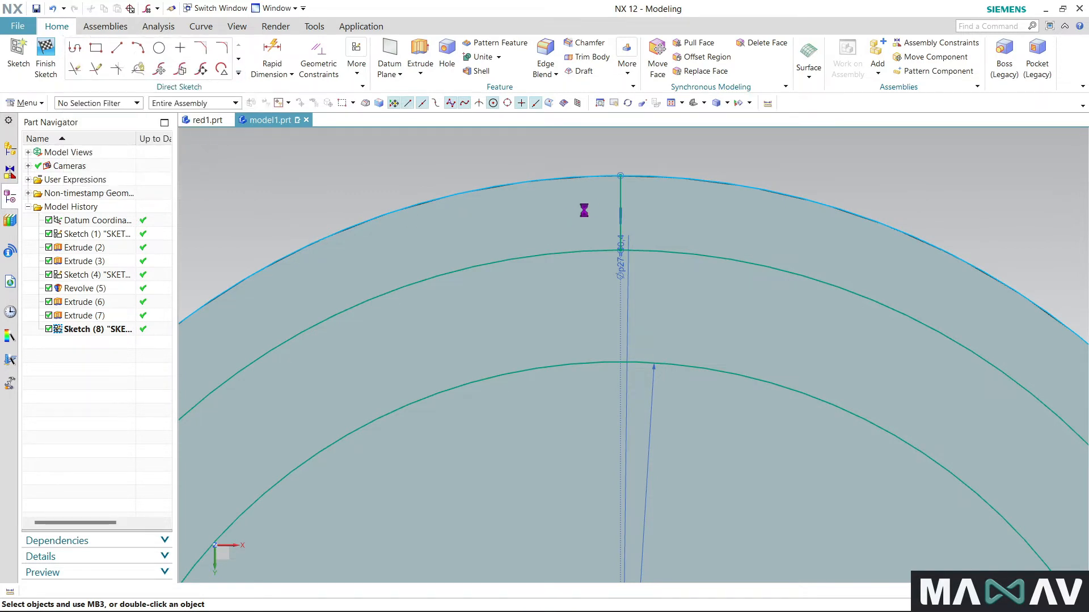
pyautogui.click(621, 196)
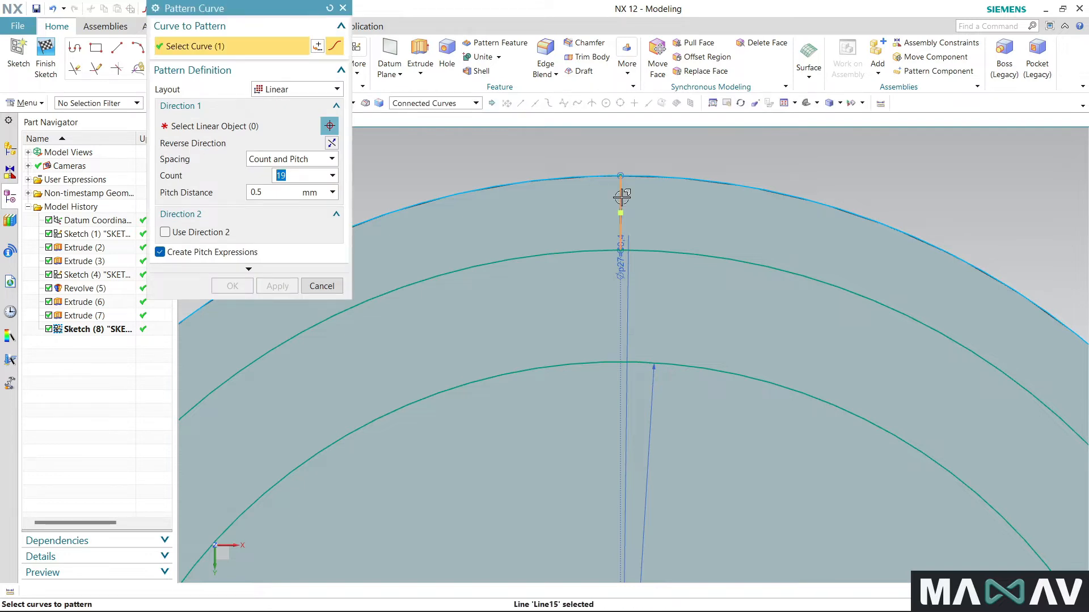
pyautogui.click(315, 89)
pyautogui.click(307, 116)
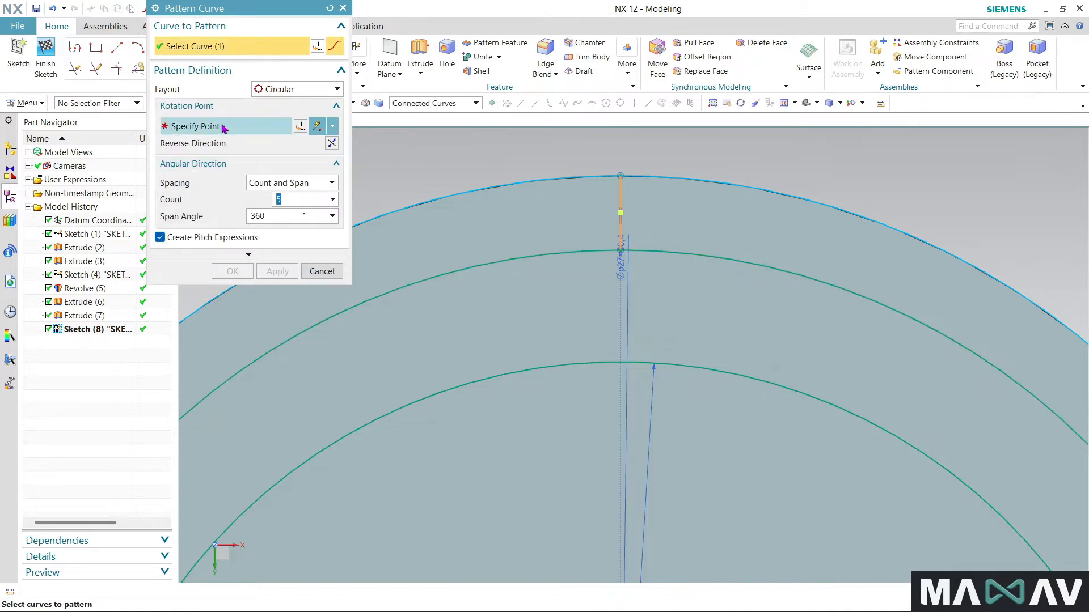
pyautogui.click(520, 260)
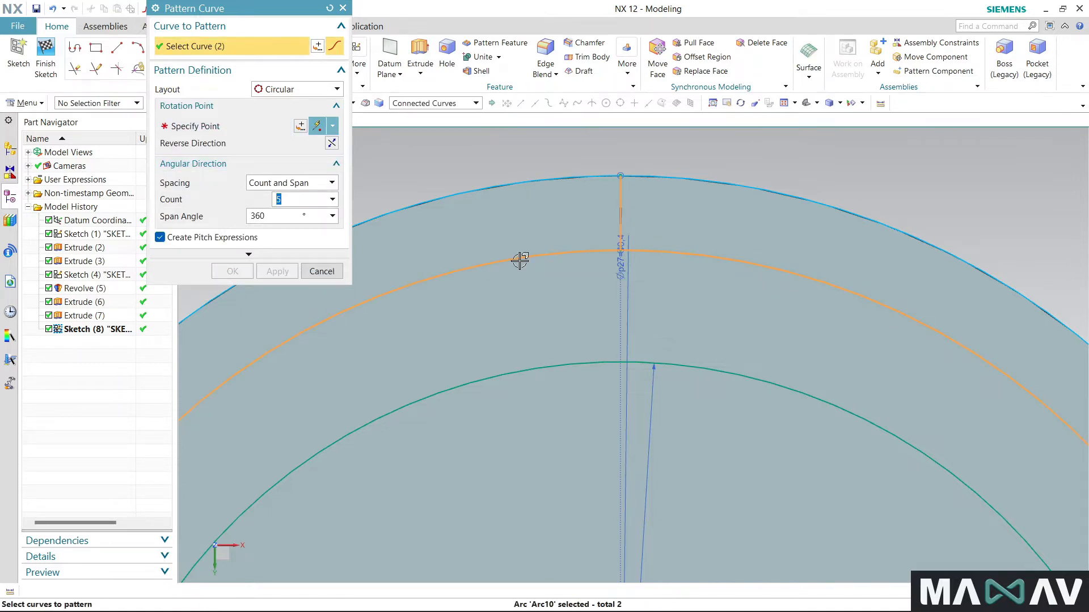
pyautogui.keyDown('shift'); pyautogui.click(520, 260); pyautogui.keyUp('shift')
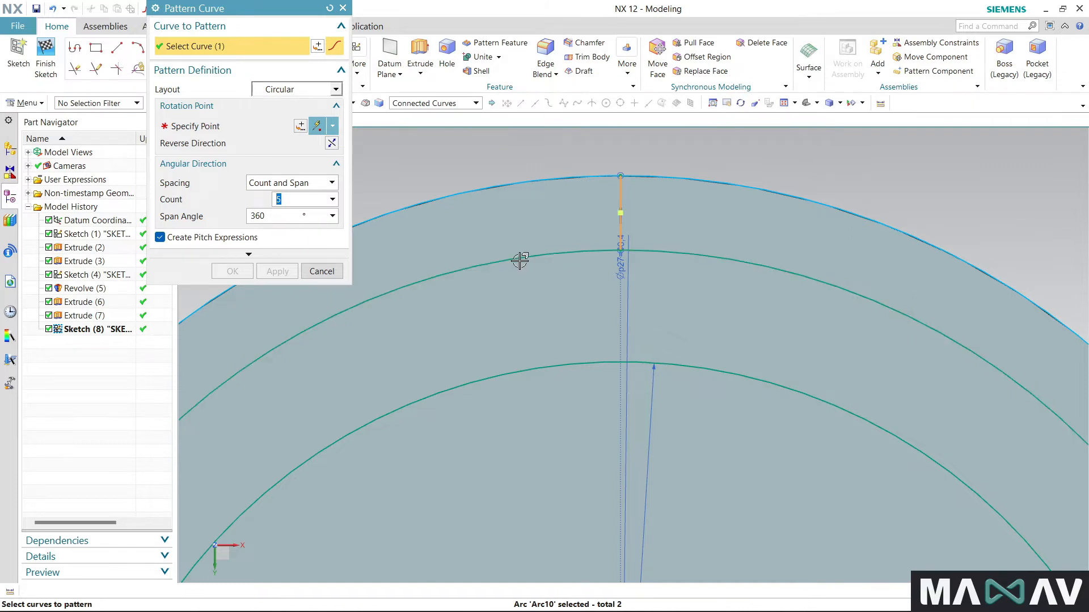
pyautogui.click(223, 134)
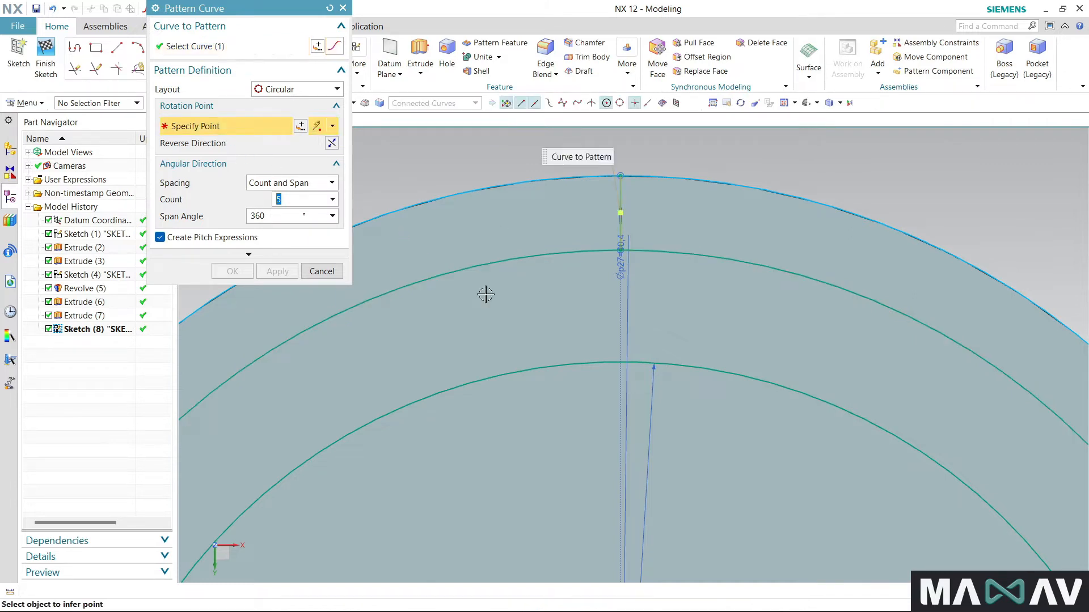
pyautogui.click(515, 258)
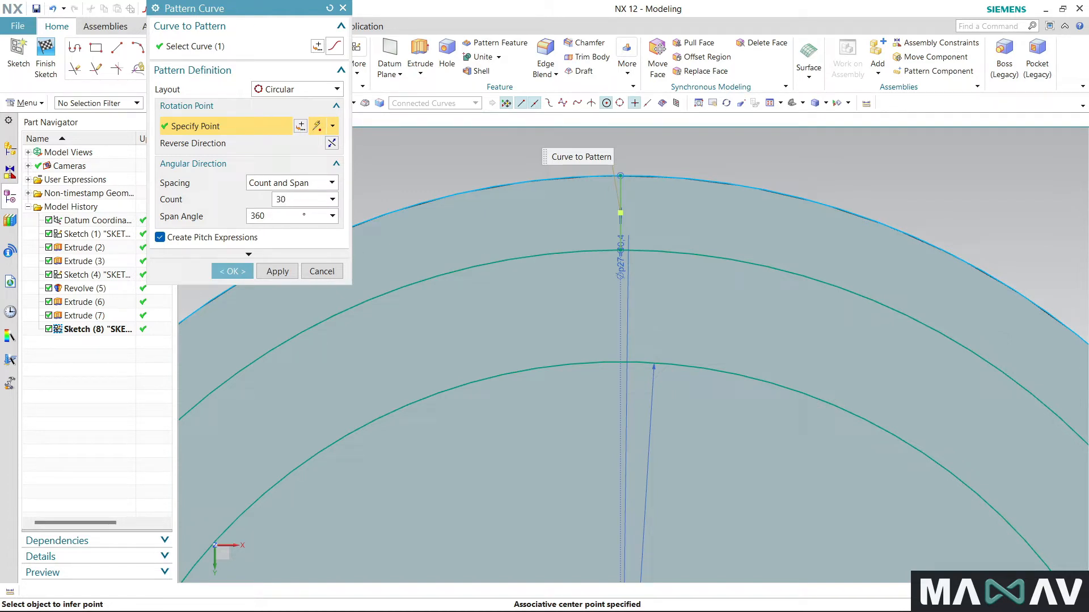
pyautogui.scroll(-4, 464, 265)
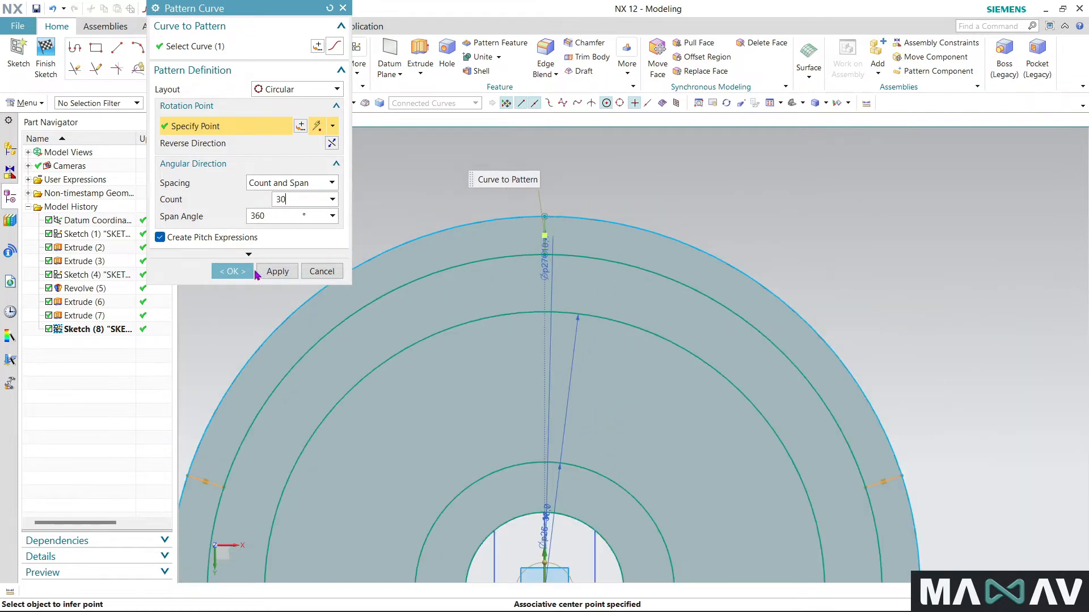
pyautogui.click(237, 272)
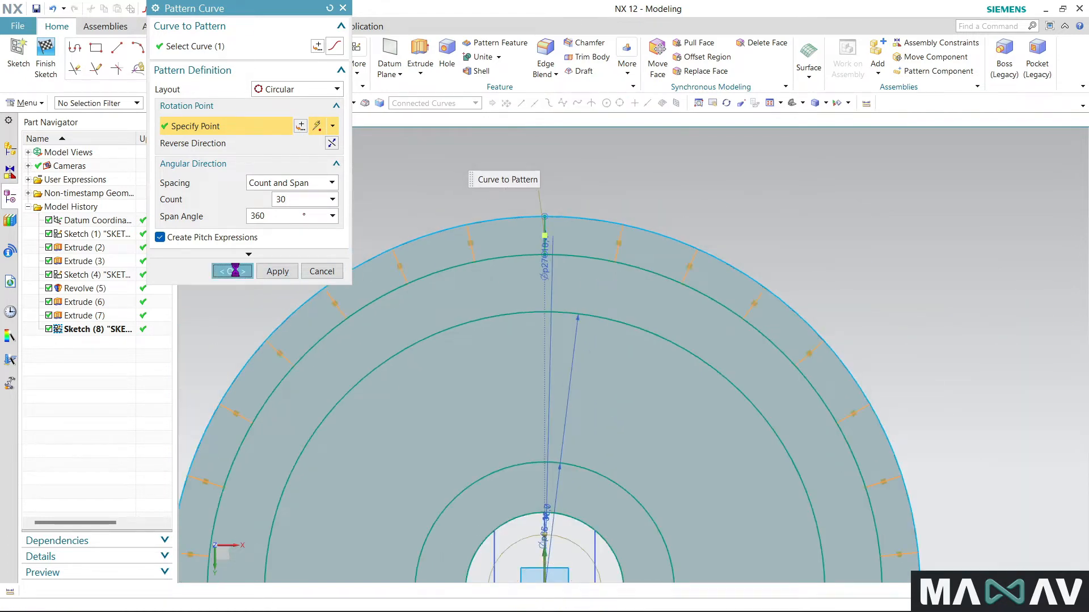
pyautogui.scroll(-2, 749, 219)
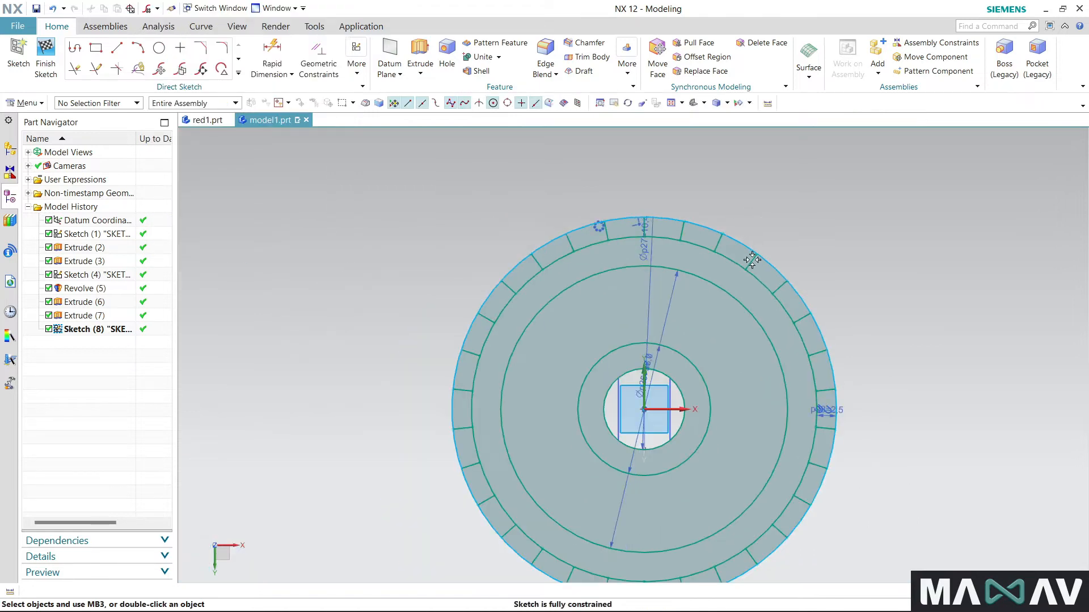
# - Draw a diagonal line from the outer end of the vertical line to the inner end of the neighbouring radial line counterclockwise from it
pyautogui.scroll(4, 724, 236)
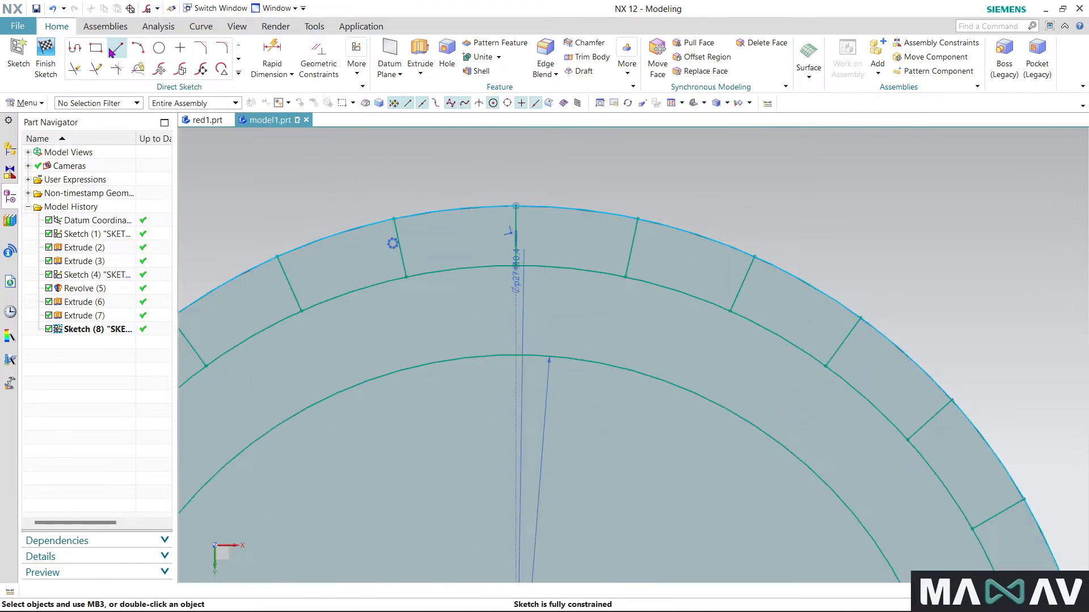
pyautogui.click(112, 52)
pyautogui.scroll(1, 512, 211)
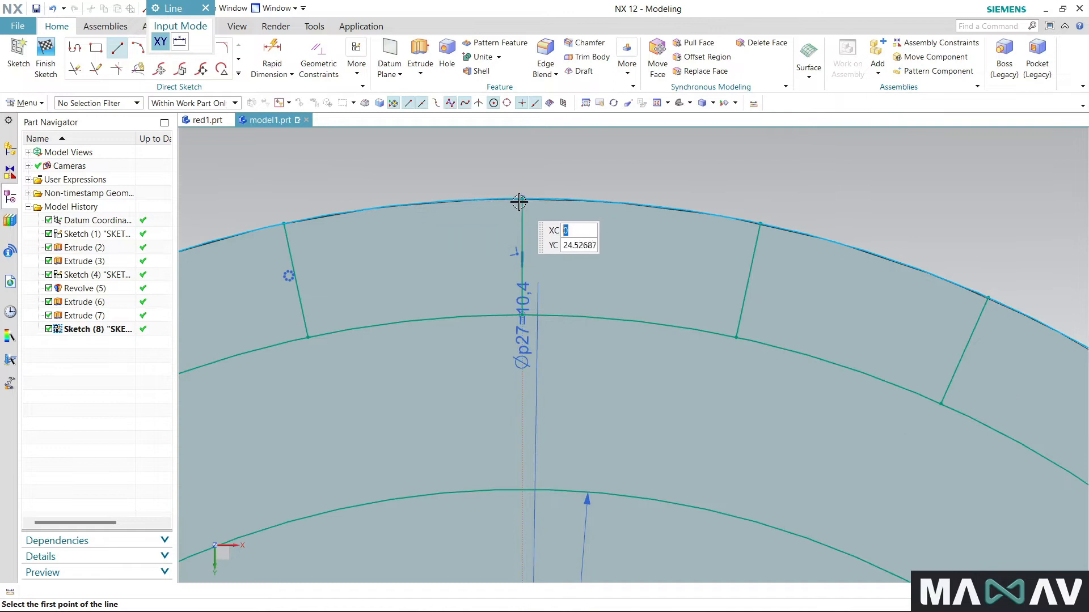
pyautogui.click(519, 200)
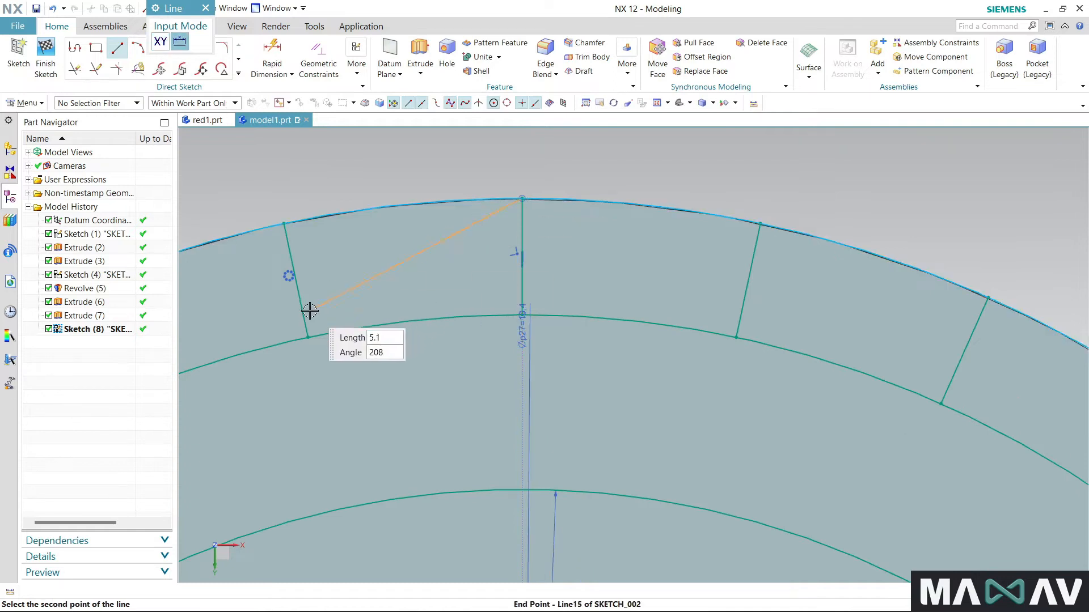
pyautogui.click(307, 338)
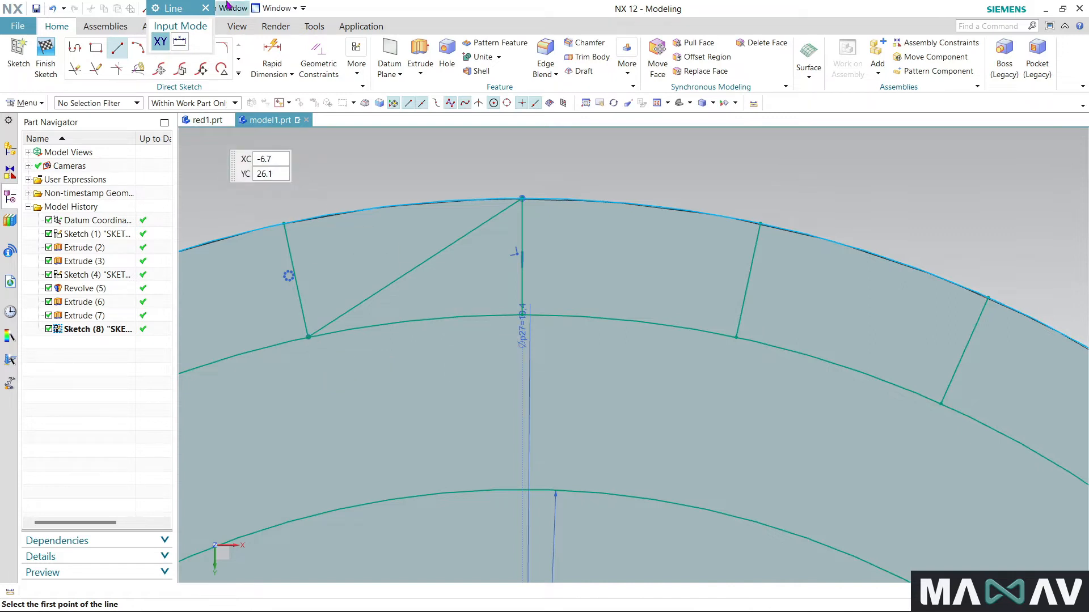
pyautogui.click(205, 8)
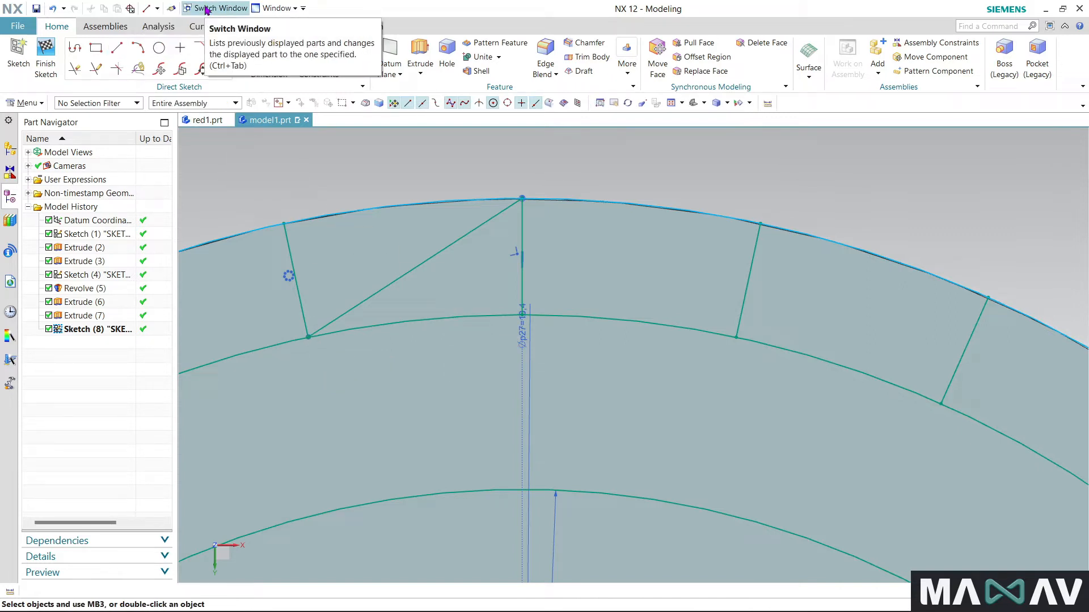
pyautogui.click(239, 74)
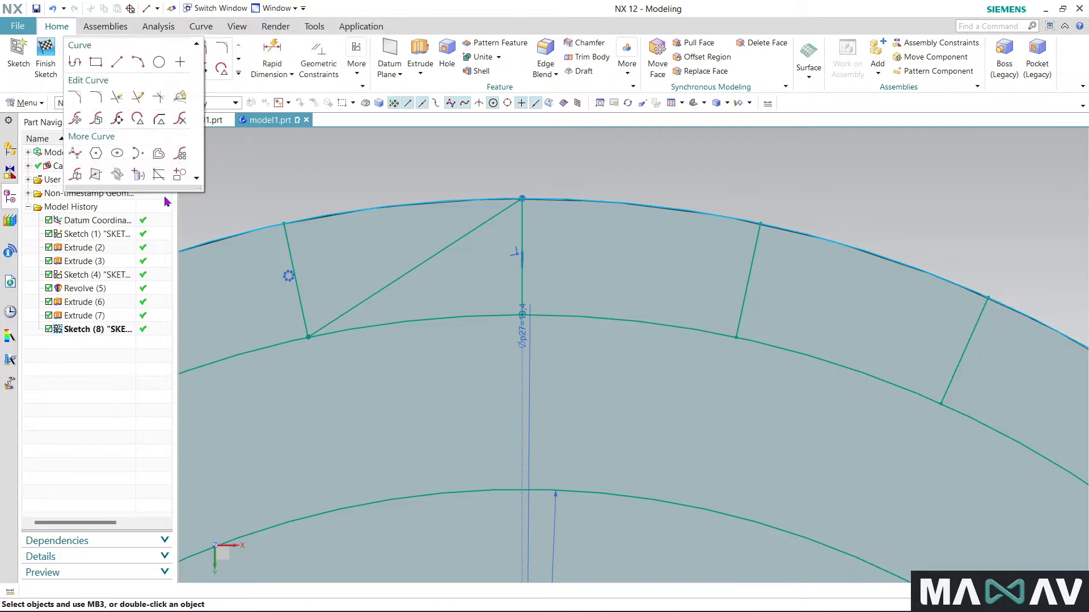
pyautogui.click(158, 154)
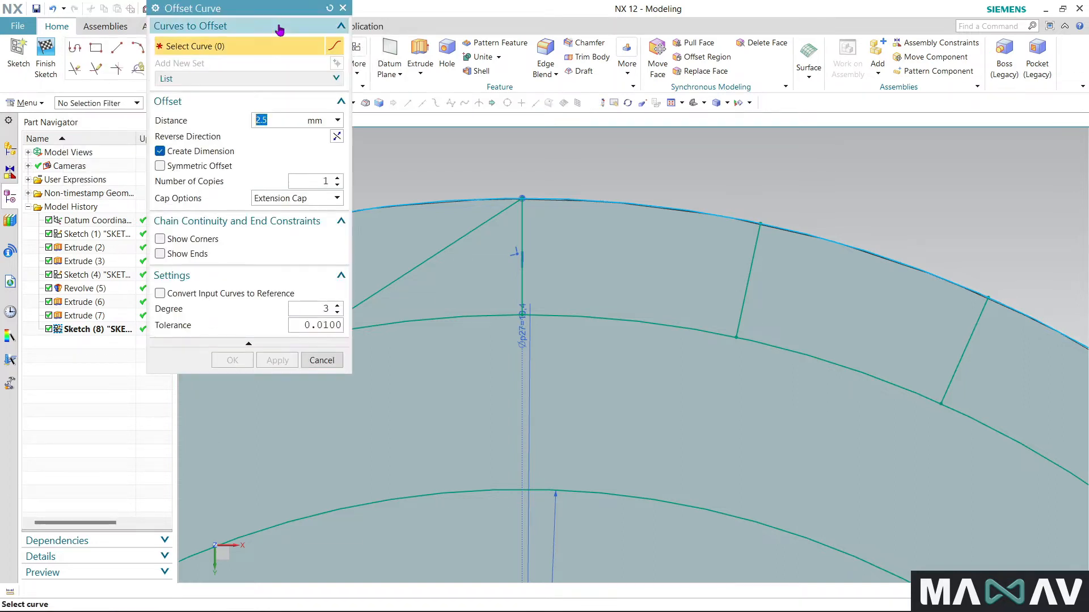
pyautogui.click(342, 9)
# - Pattern only the diagonal line, using the Single Curve rule, in a circular layout around the circles' centre with a count of 30 over 360°
pyautogui.click(239, 74)
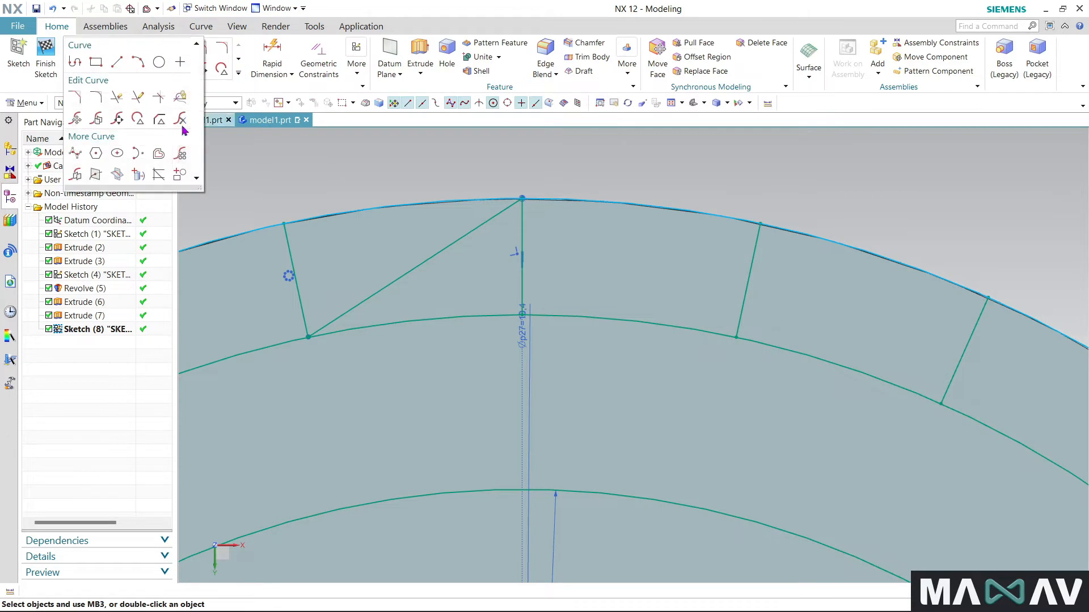
pyautogui.click(181, 158)
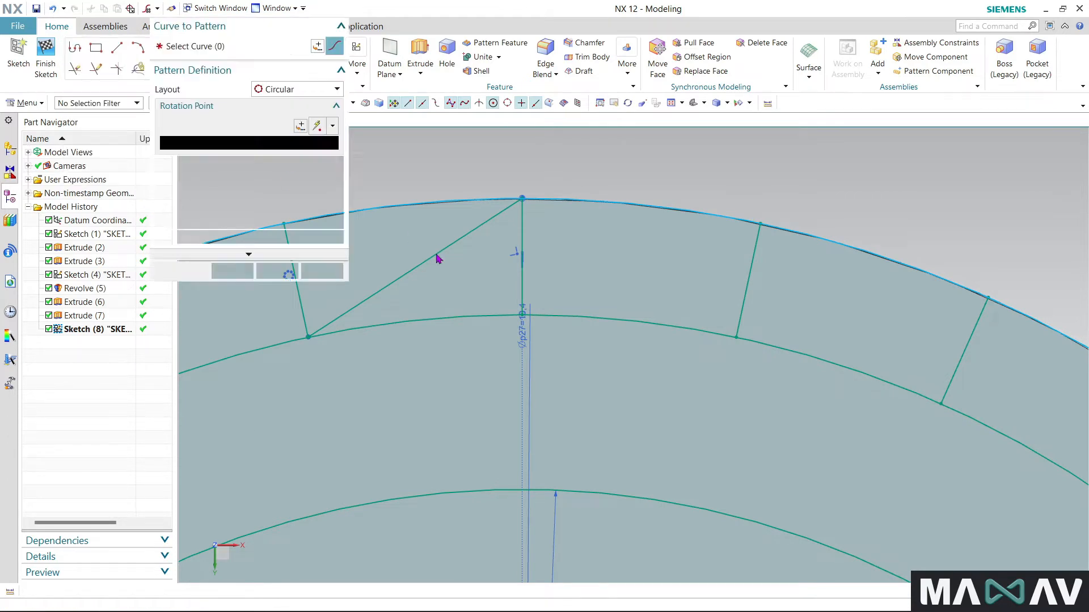
pyautogui.click(440, 250)
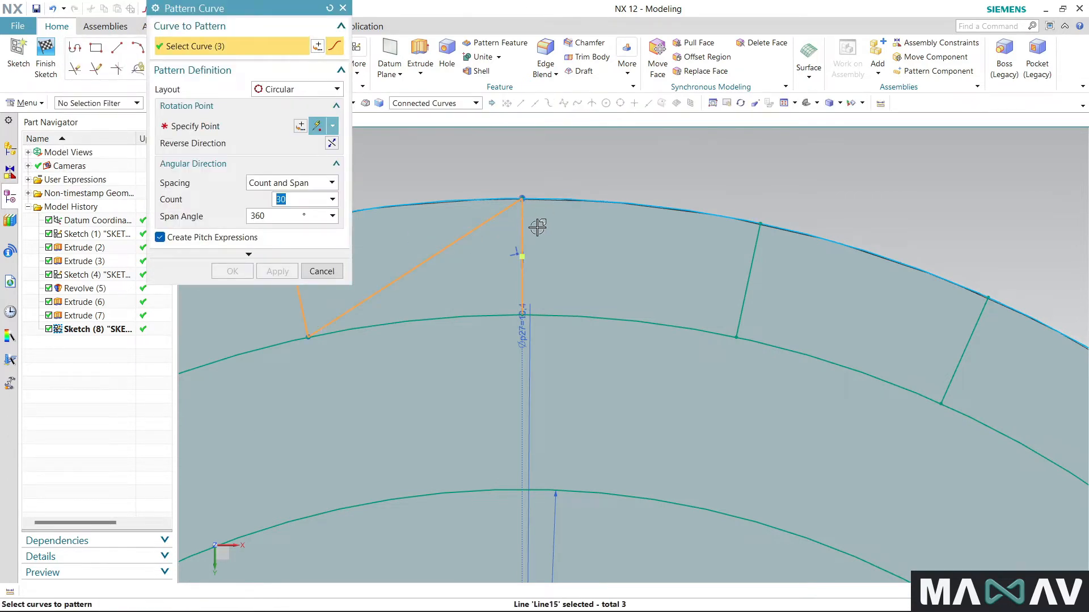
pyautogui.scroll(-1, 532, 228)
pyautogui.click(476, 103)
pyautogui.click(434, 107)
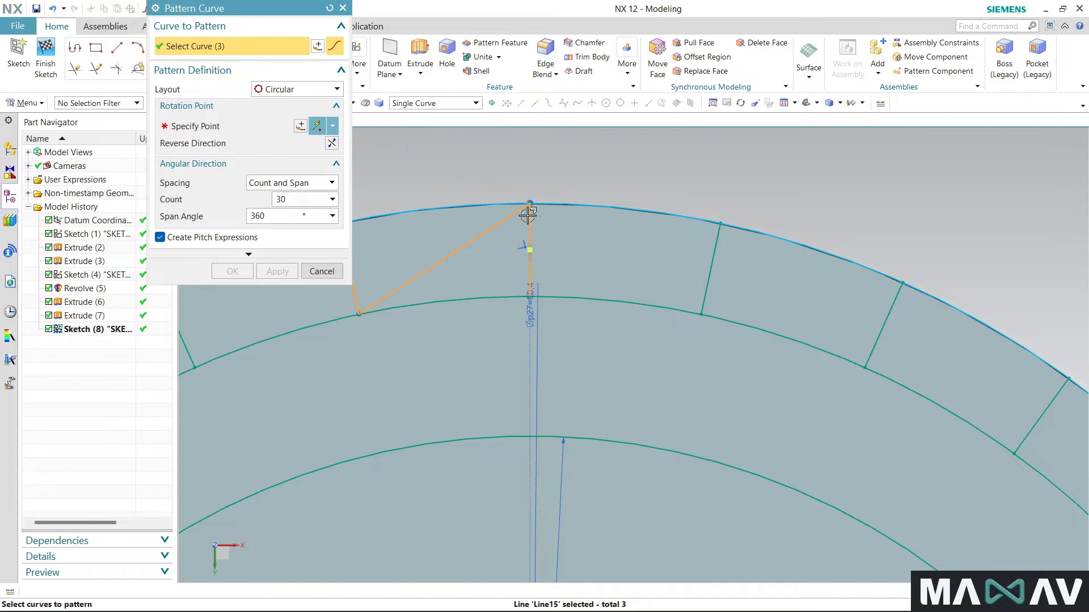
pyautogui.click(533, 227)
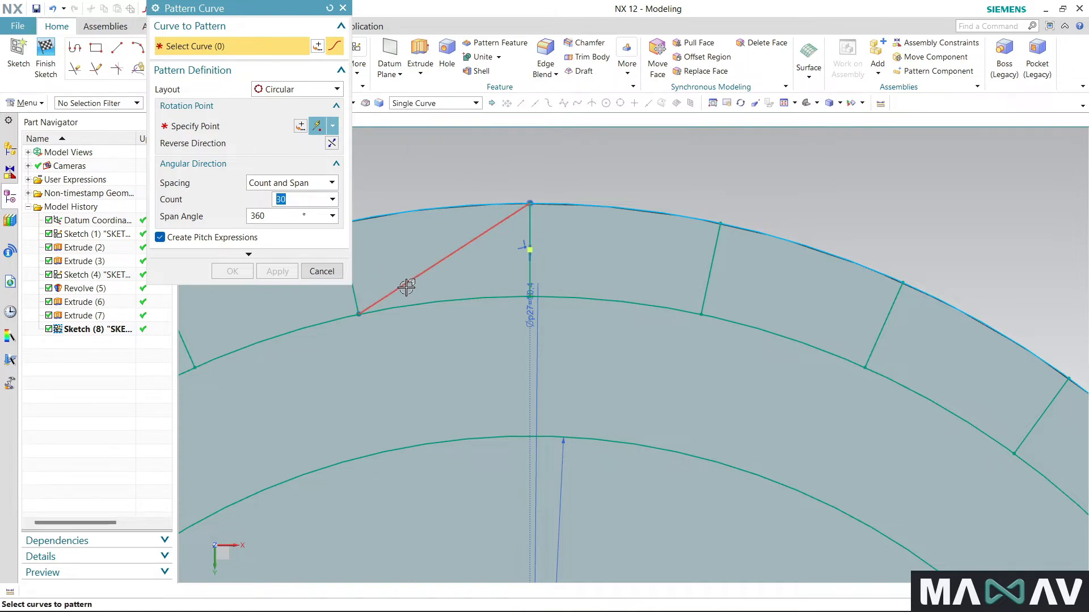
pyautogui.scroll(-1, 558, 177)
pyautogui.click(253, 133)
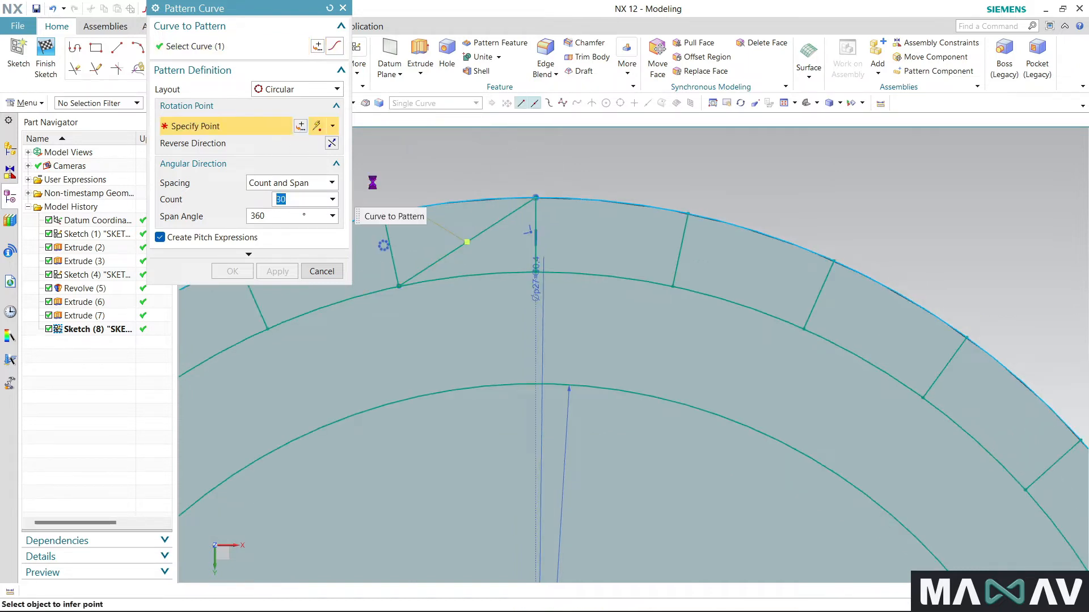
pyautogui.click(626, 276)
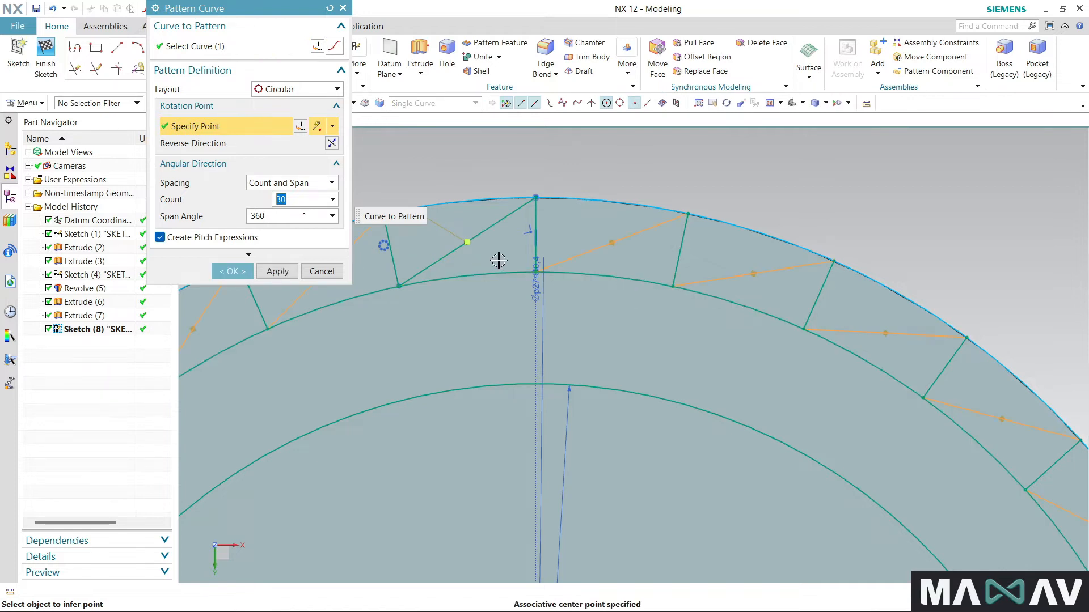
pyautogui.scroll(-3, 675, 200)
pyautogui.click(242, 271)
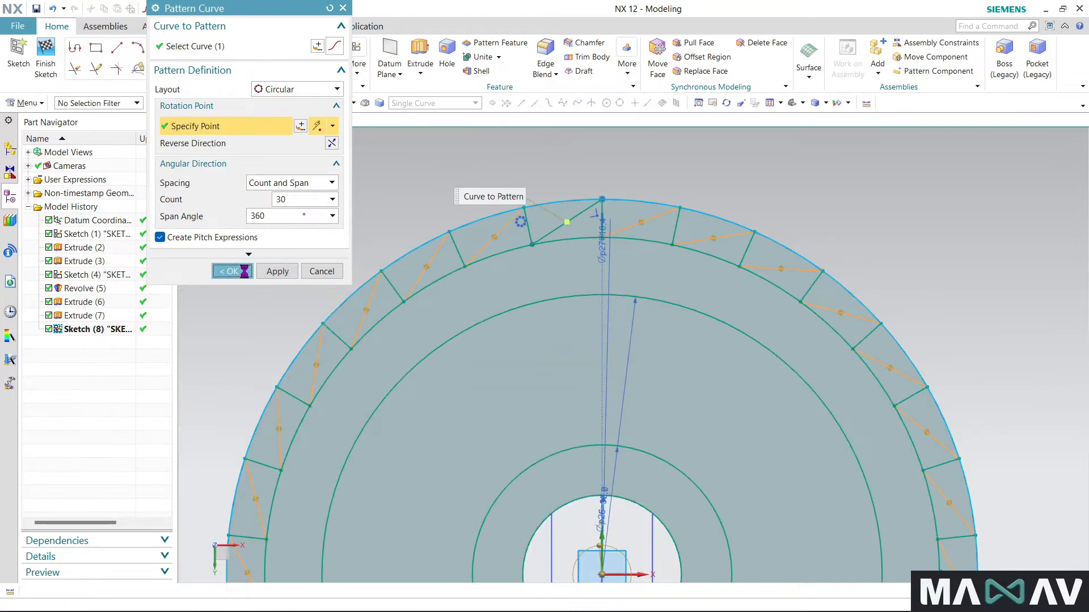
pyautogui.scroll(-3, 795, 208)
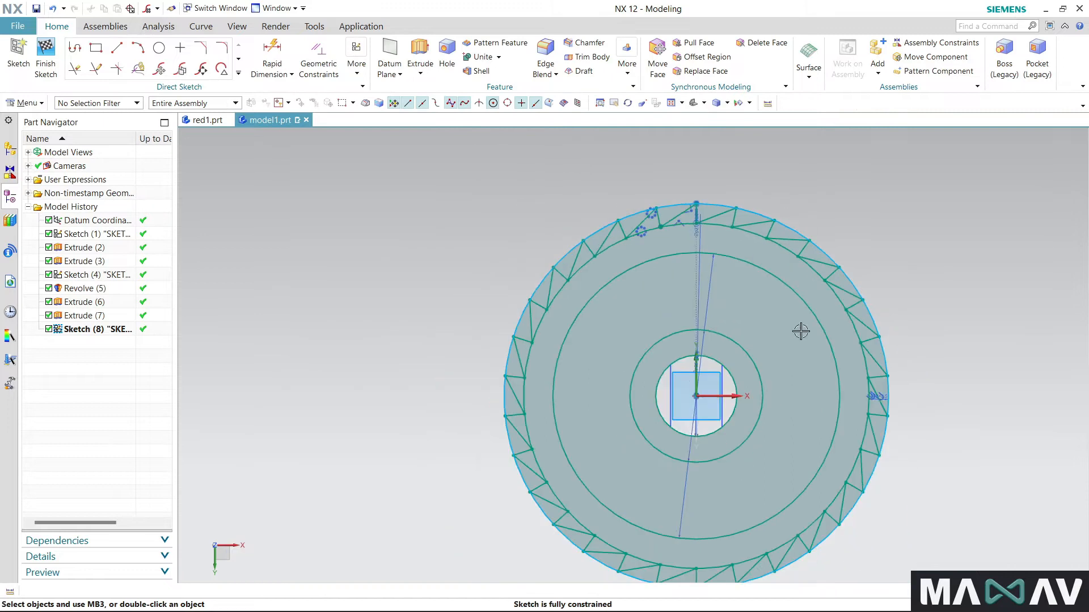
pyautogui.scroll(1, 742, 420)
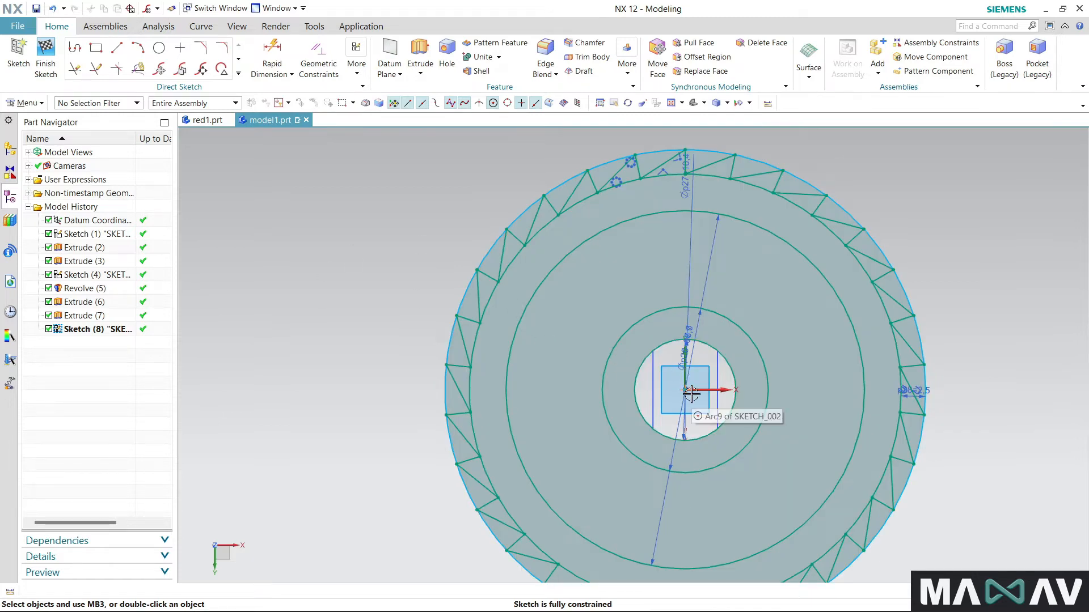
pyautogui.click(118, 47)
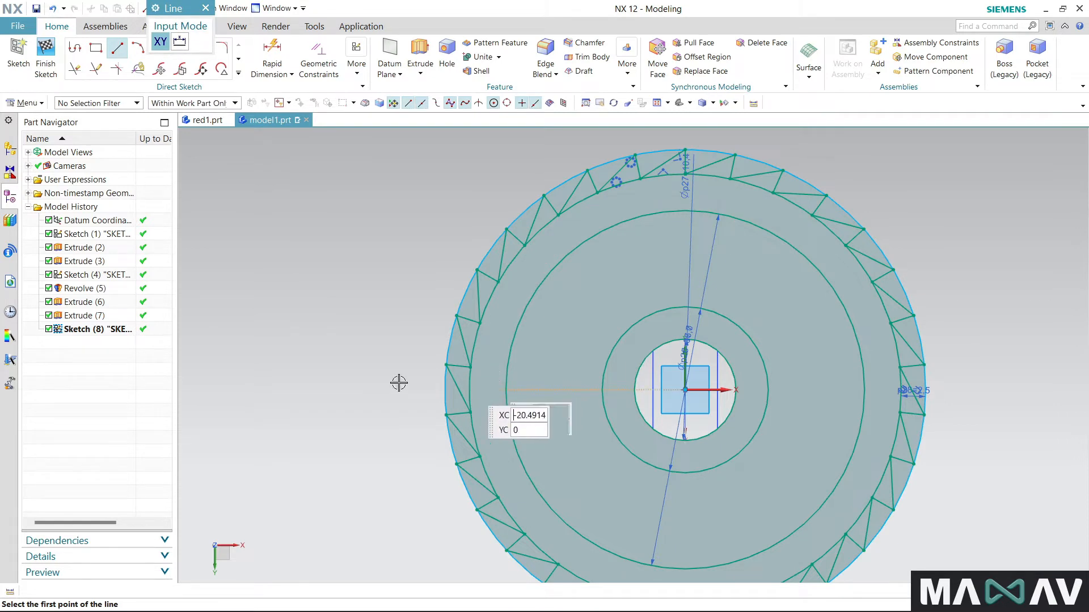
pyautogui.click(205, 7)
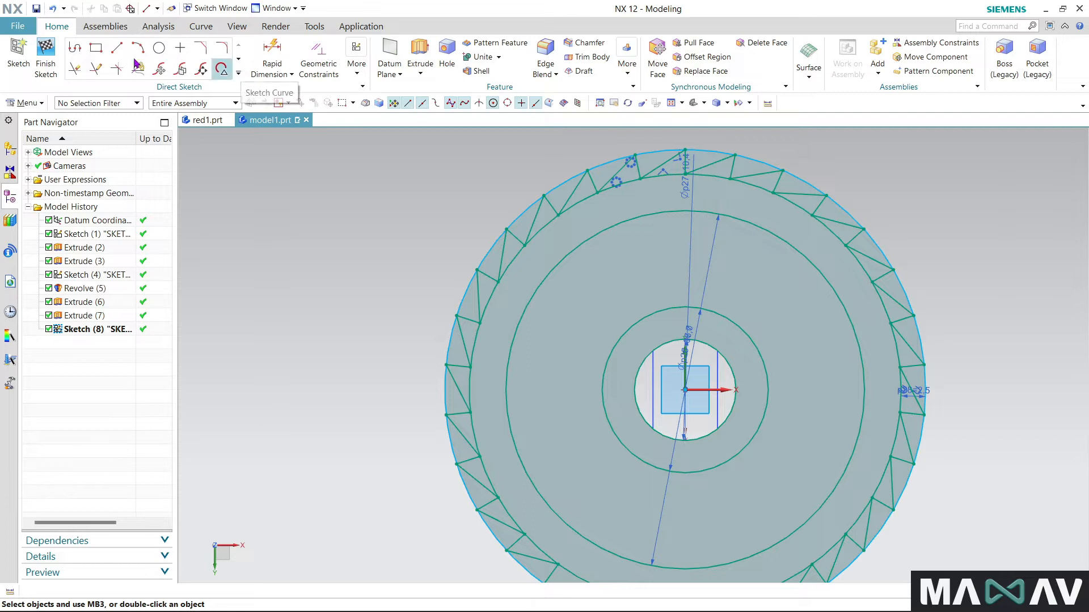
# - Sketch a from-centre rectangle on the horizontal axis, centred about 13 mm on the negative X side of the origin, crossing the two inner concentric circles
pyautogui.click(96, 48)
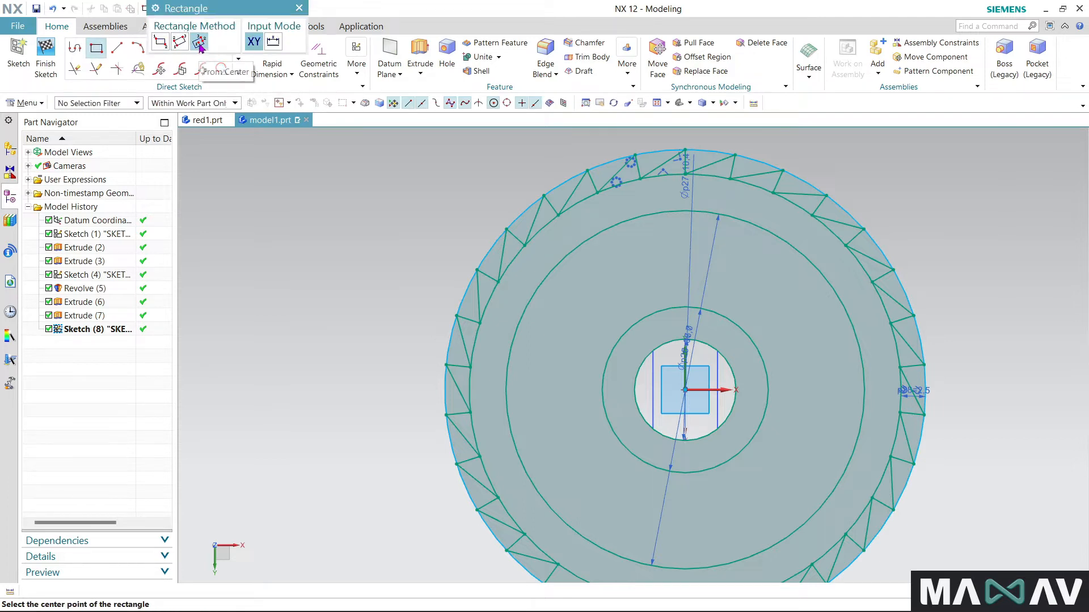
pyautogui.click(558, 391)
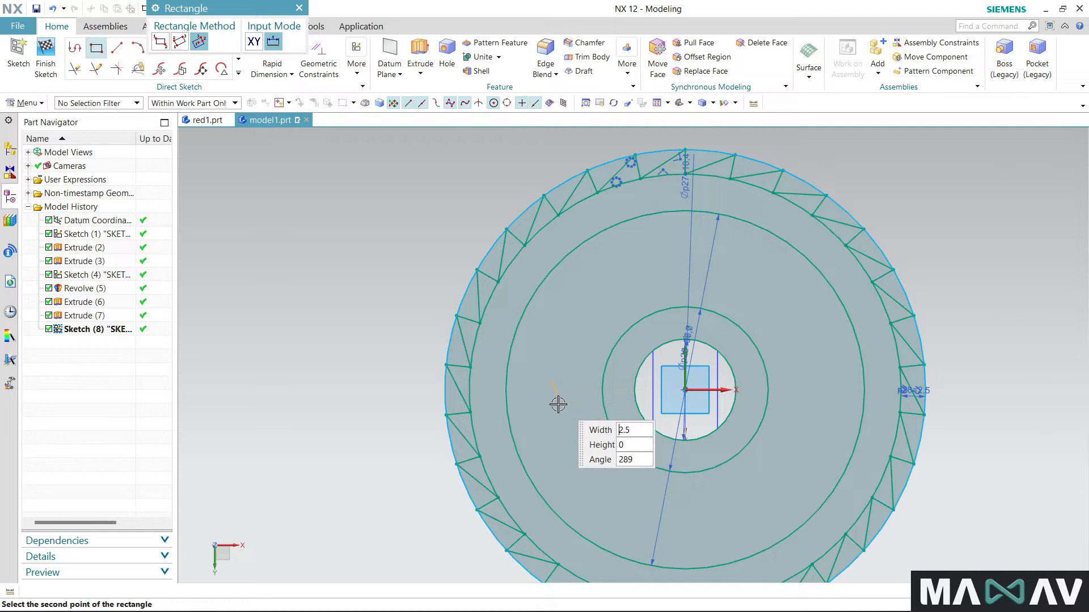
pyautogui.scroll(2, 616, 390)
pyautogui.click(613, 384)
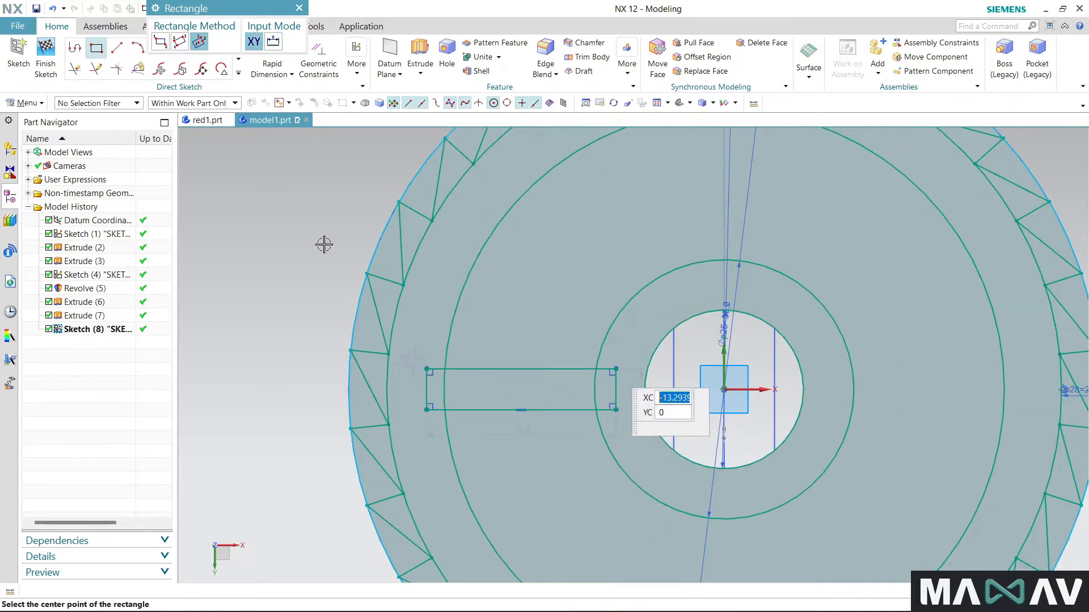
pyautogui.click(299, 8)
# - Trim away the rectangle's two short sides and its overhangs, leaving two horizontal lines spanning between the two inner concentric circles
pyautogui.click(201, 68)
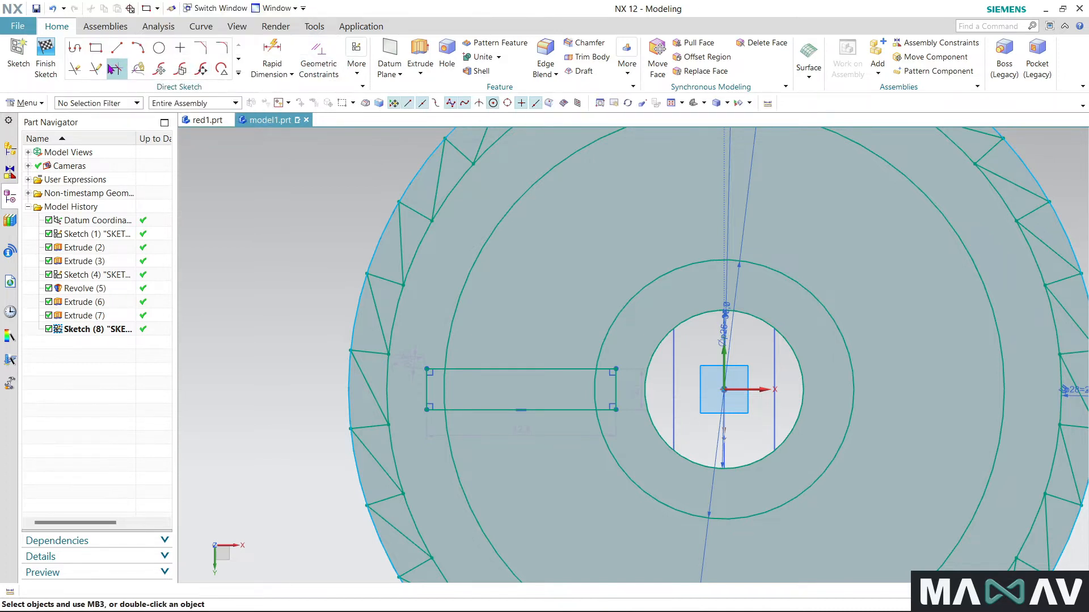
pyautogui.click(74, 69)
pyautogui.click(426, 383)
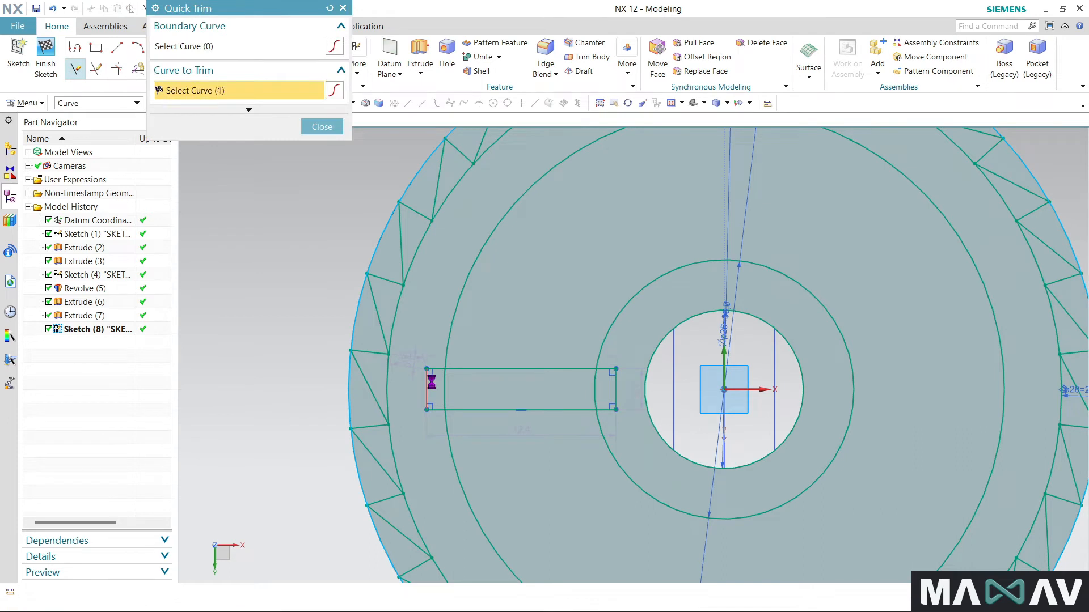
pyautogui.scroll(1, 432, 386)
pyautogui.click(433, 366)
pyautogui.click(437, 416)
pyautogui.click(659, 381)
pyautogui.click(650, 418)
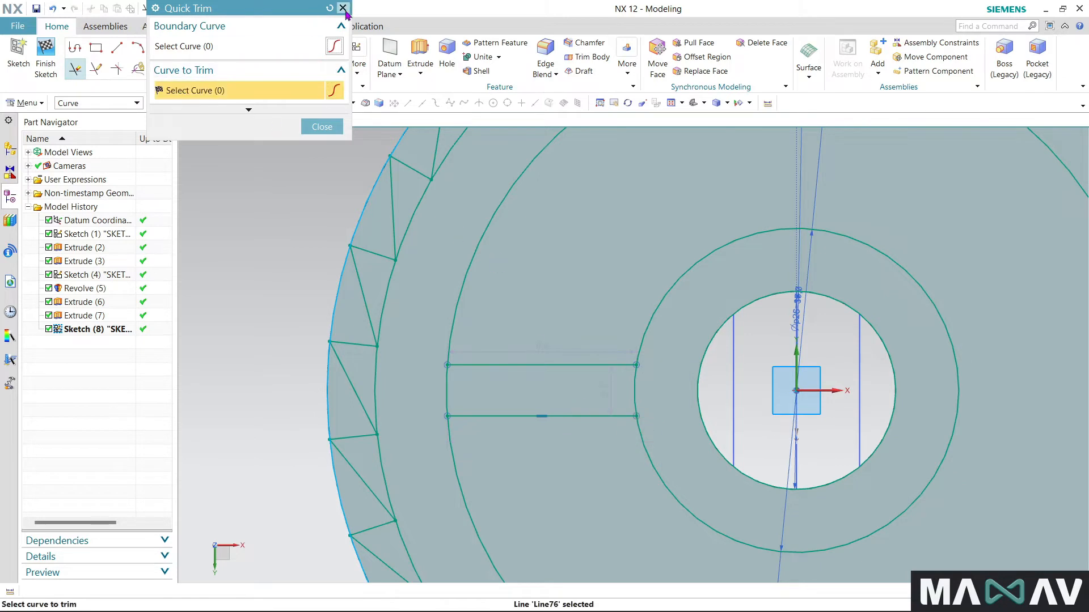
pyautogui.click(321, 126)
# - Turn on Automatic Selection Progression for geometric constraints, with the upper horizontal line's outer endpoint picked for vertical alignment
pyautogui.click(302, 71)
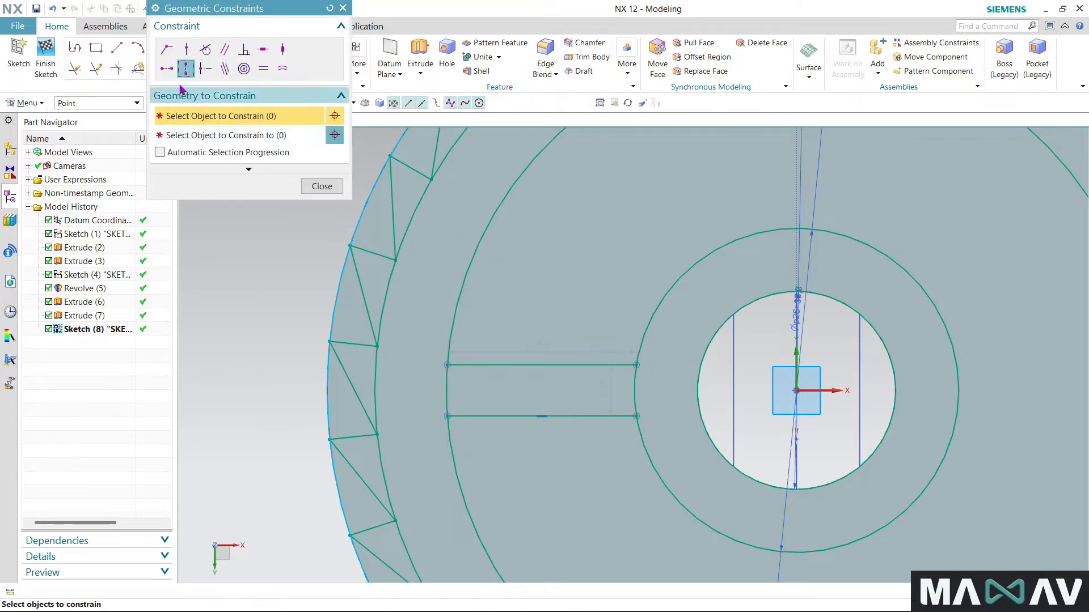
pyautogui.click(447, 364)
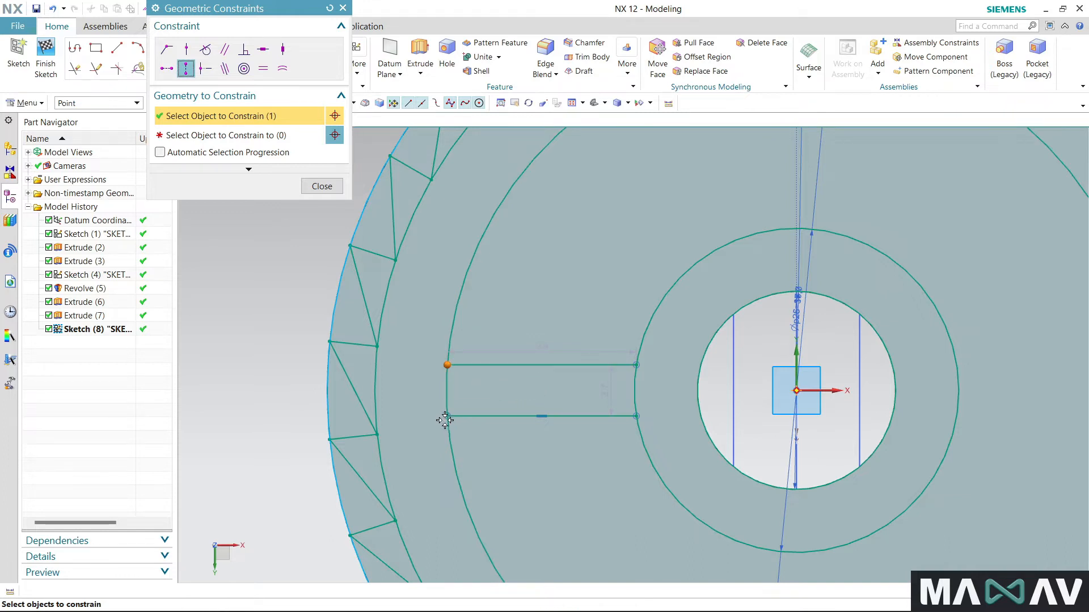
pyautogui.click(447, 416)
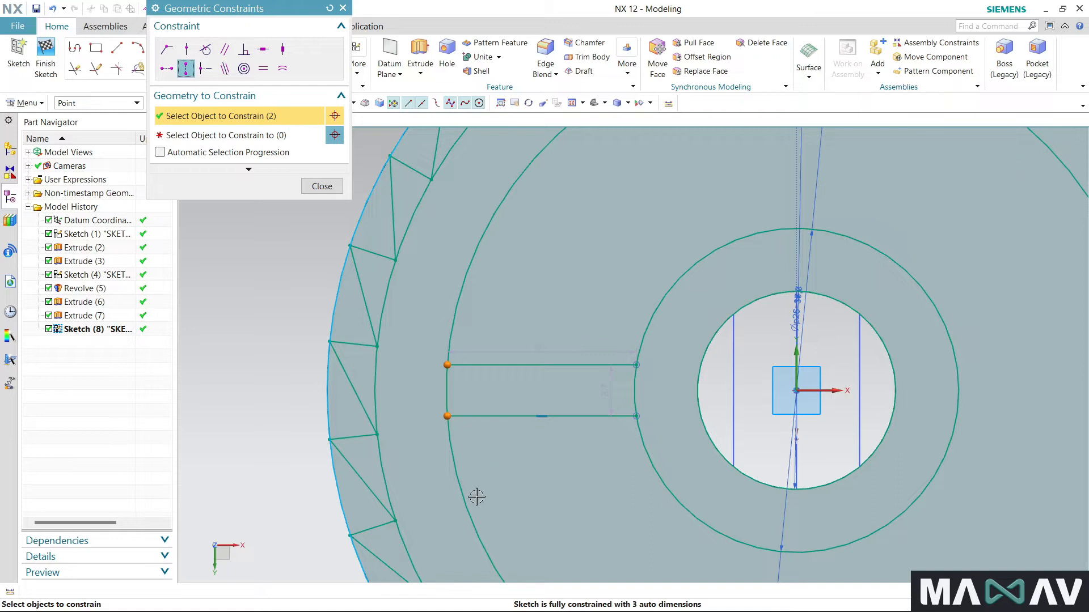
pyautogui.keyDown('shift'); pyautogui.click(443, 416); pyautogui.keyUp('shift')
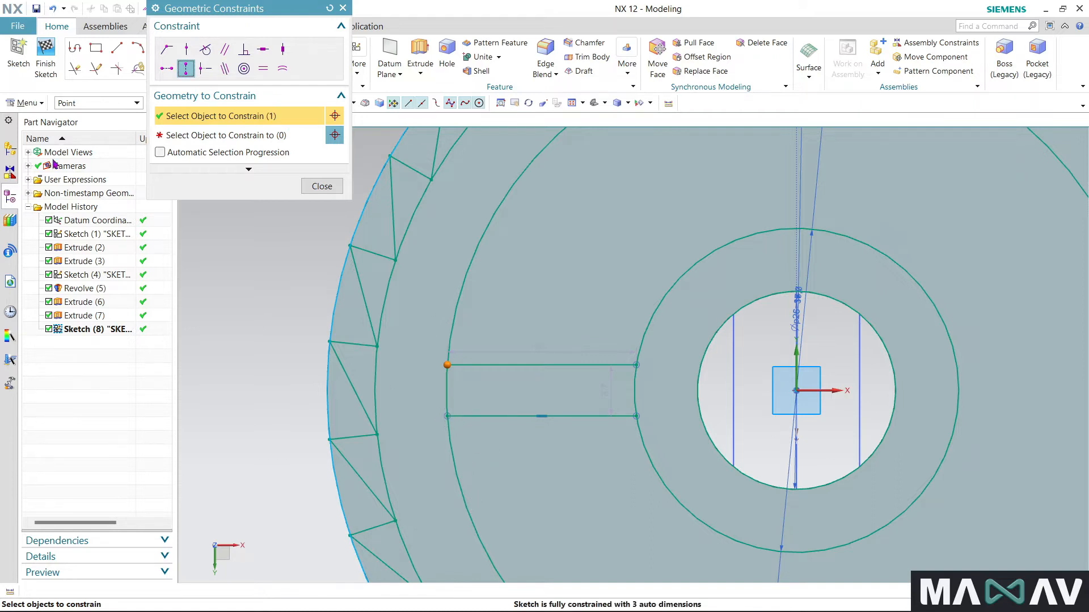
pyautogui.click(160, 152)
# - Try to vertically align the upper line's outer endpoint with the lower line's outer endpoint, and undo that constraint
pyautogui.click(200, 138)
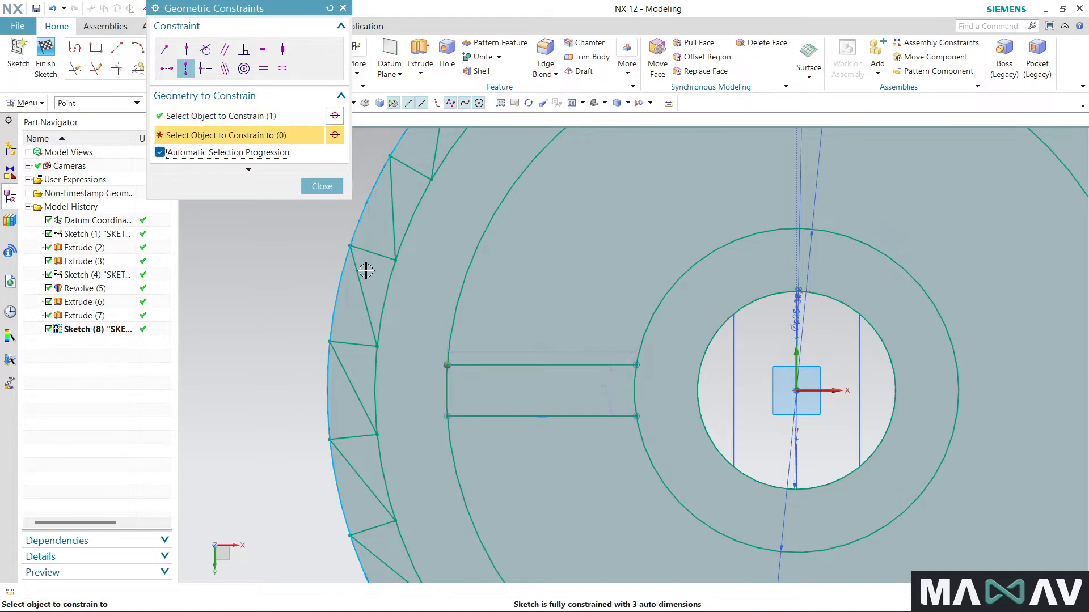
pyautogui.click(447, 416)
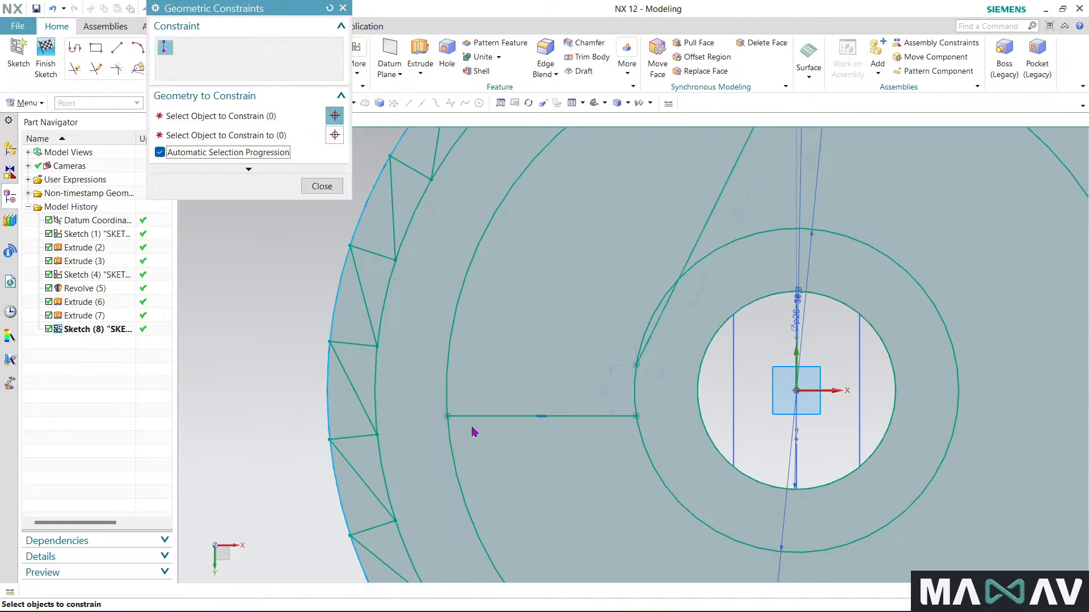
pyautogui.hotkey('ctrl', 'z')
pyautogui.press('x')
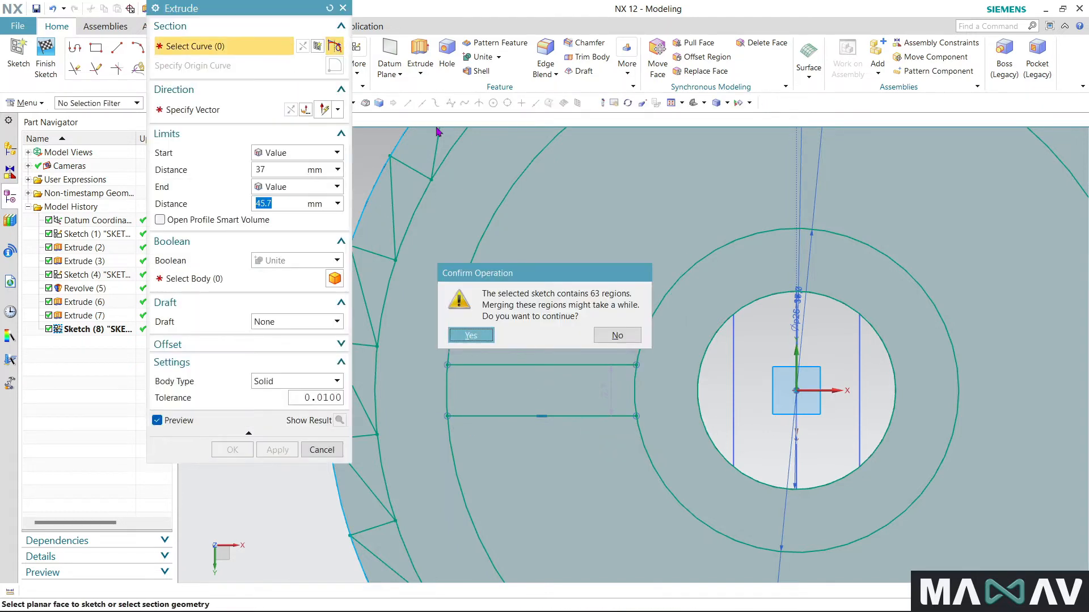
pyautogui.click(617, 335)
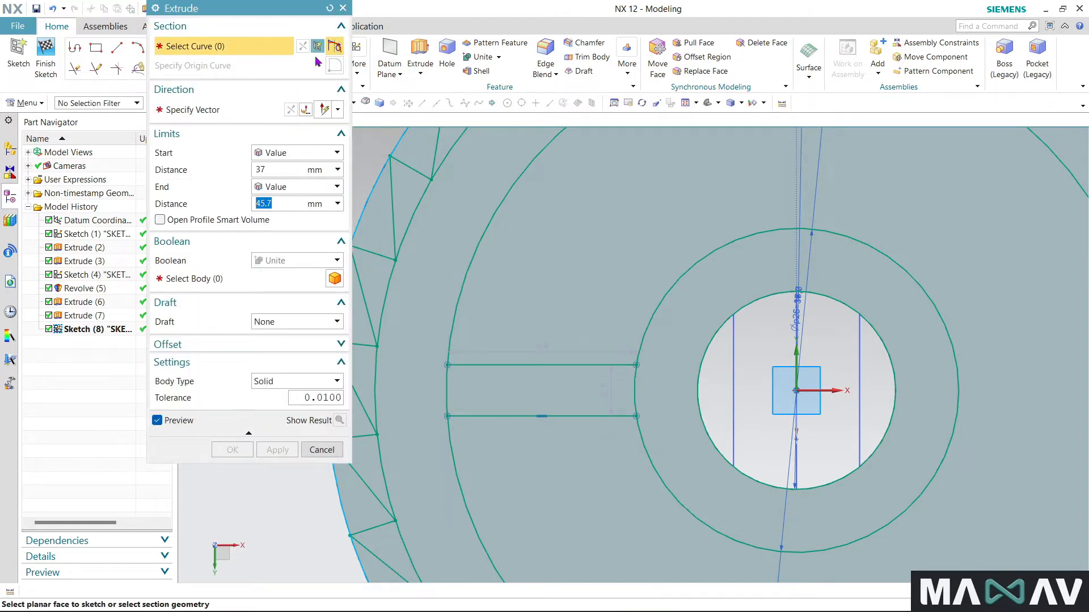
pyautogui.click(342, 8)
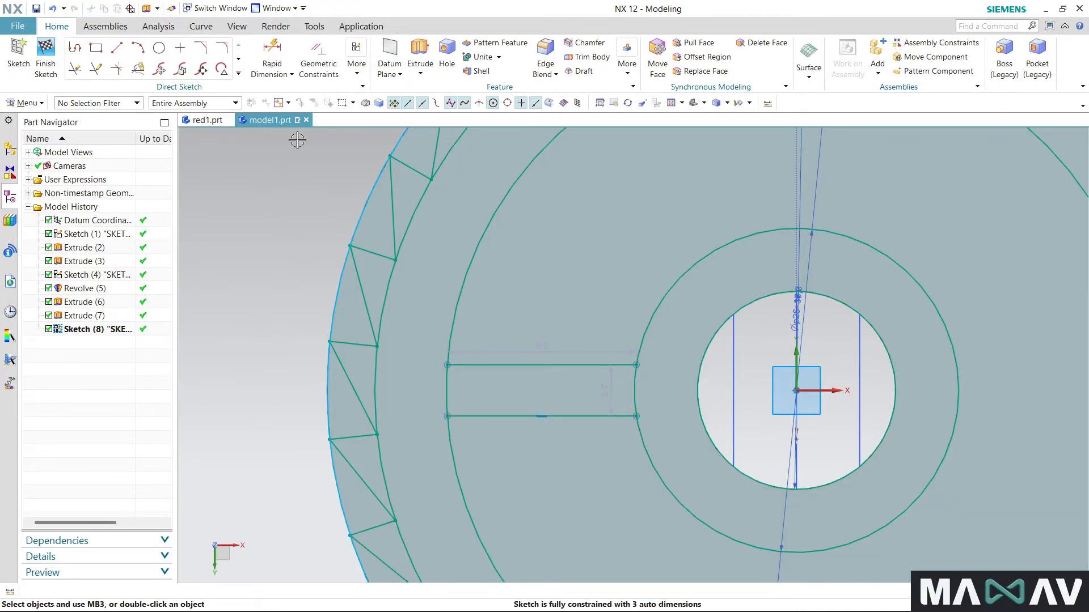
# - Vertically align the outer endpoints of the two spoke lines and apply a horizontal constraint to the upper line
pyautogui.click(319, 56)
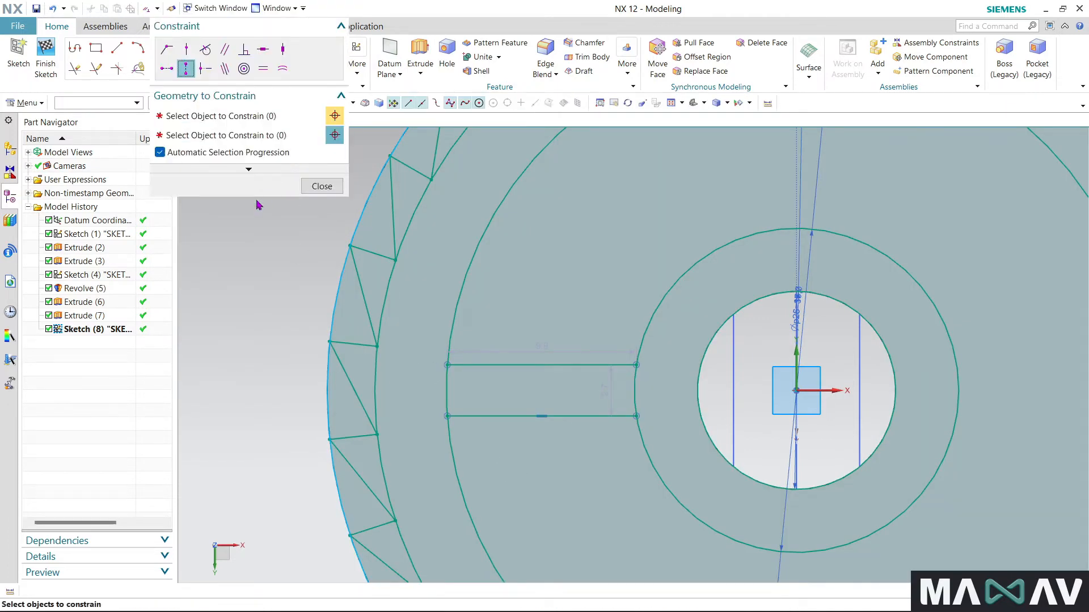
pyautogui.click(447, 365)
pyautogui.click(450, 416)
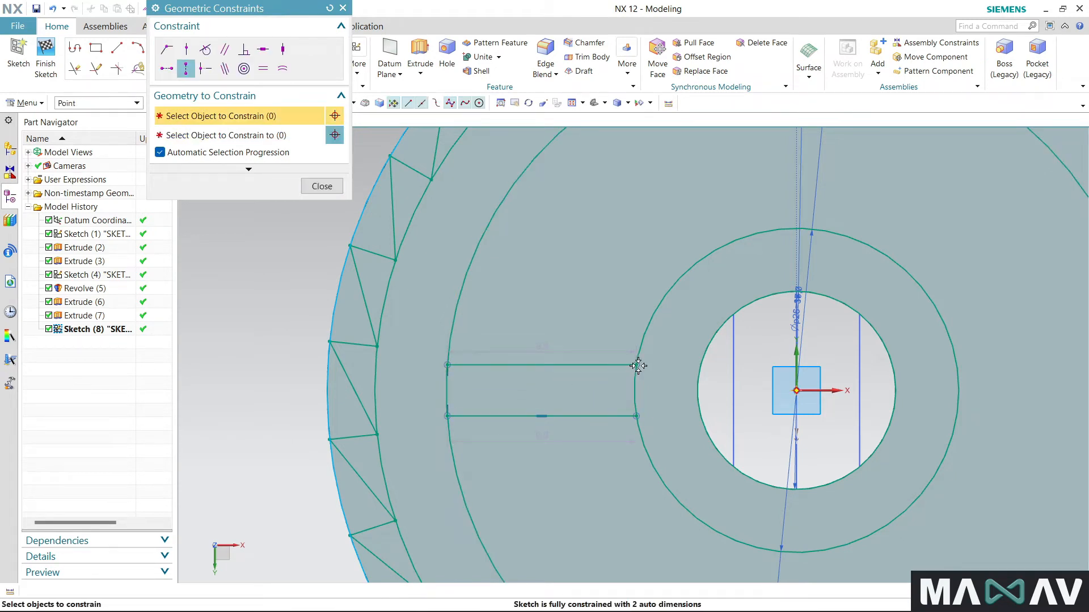
pyautogui.click(262, 49)
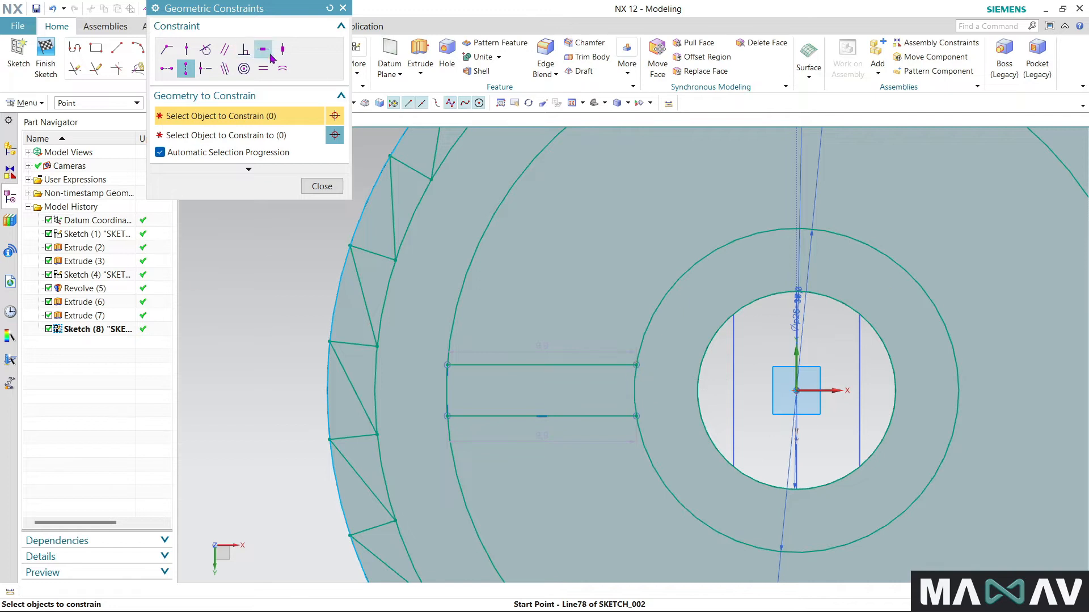
pyautogui.click(542, 363)
pyautogui.click(542, 363)
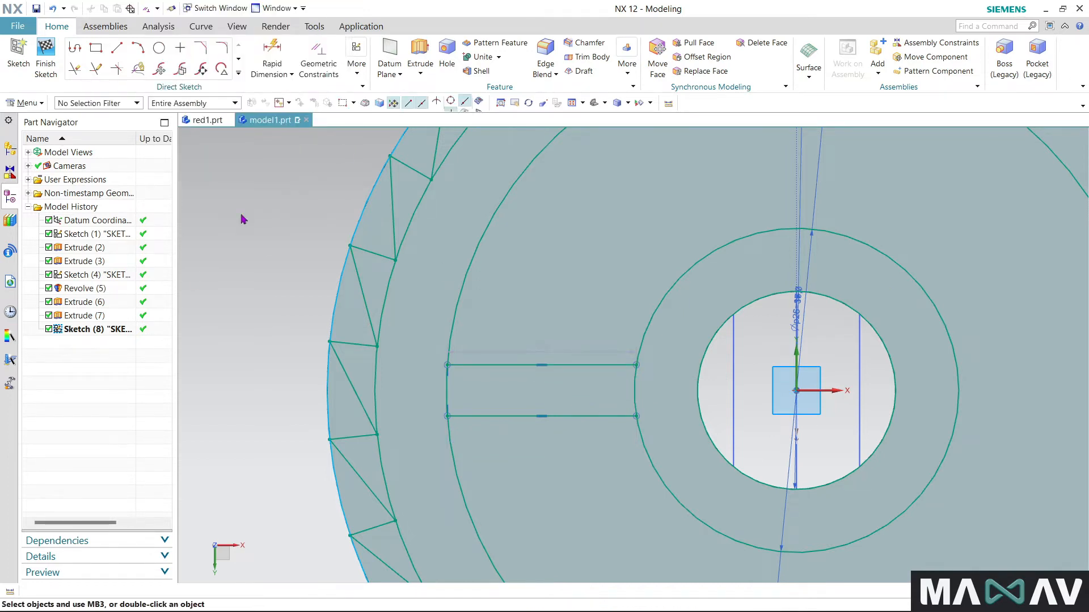
# - Start a rapid dimension with the Inferred method for the spoke lines
pyautogui.scroll(-2, 340, 296)
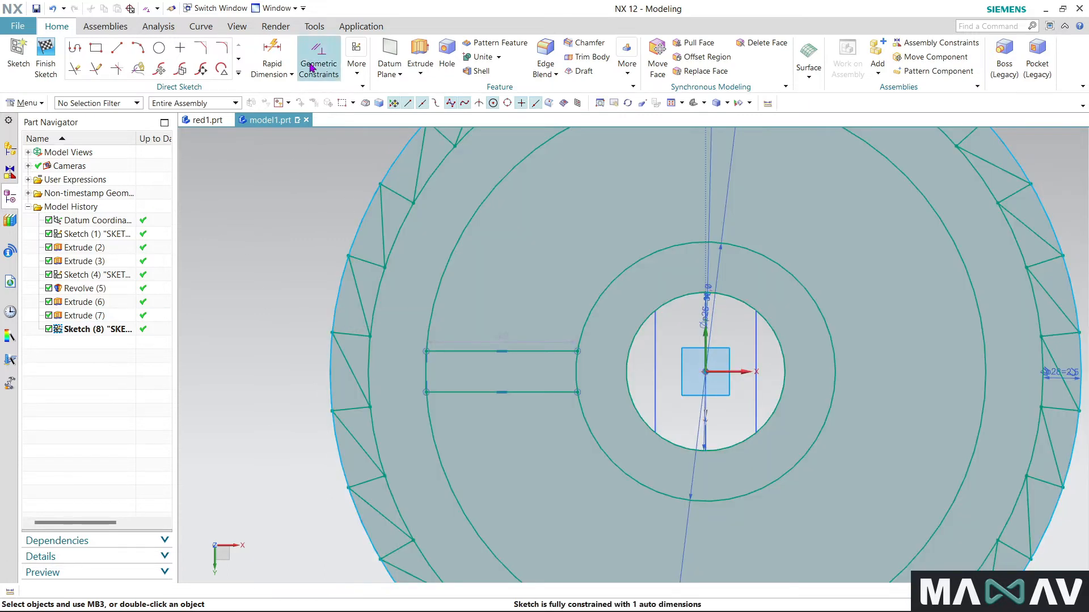
pyautogui.click(272, 54)
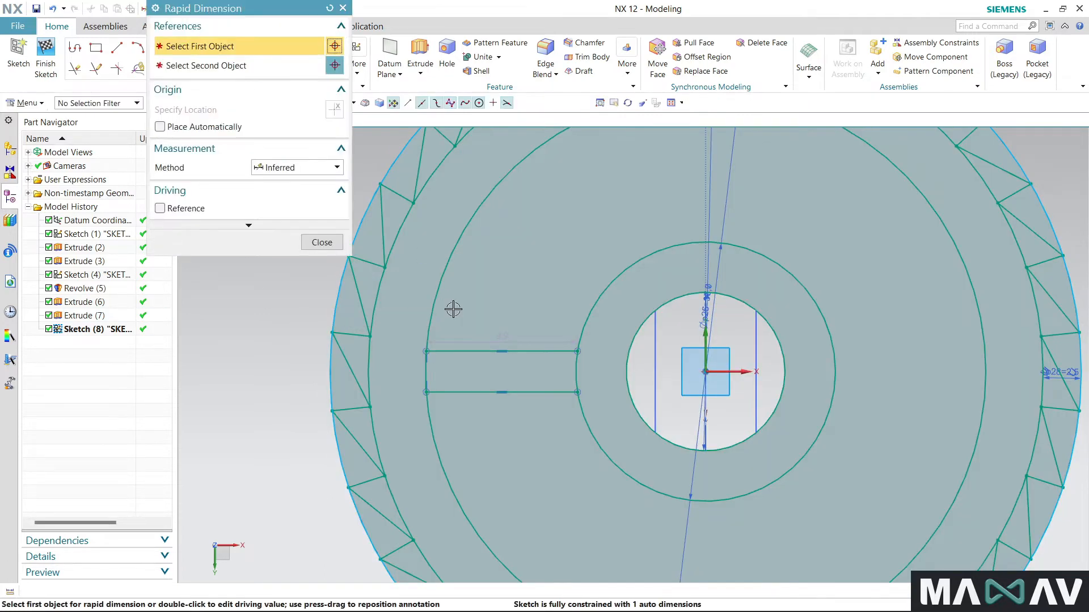
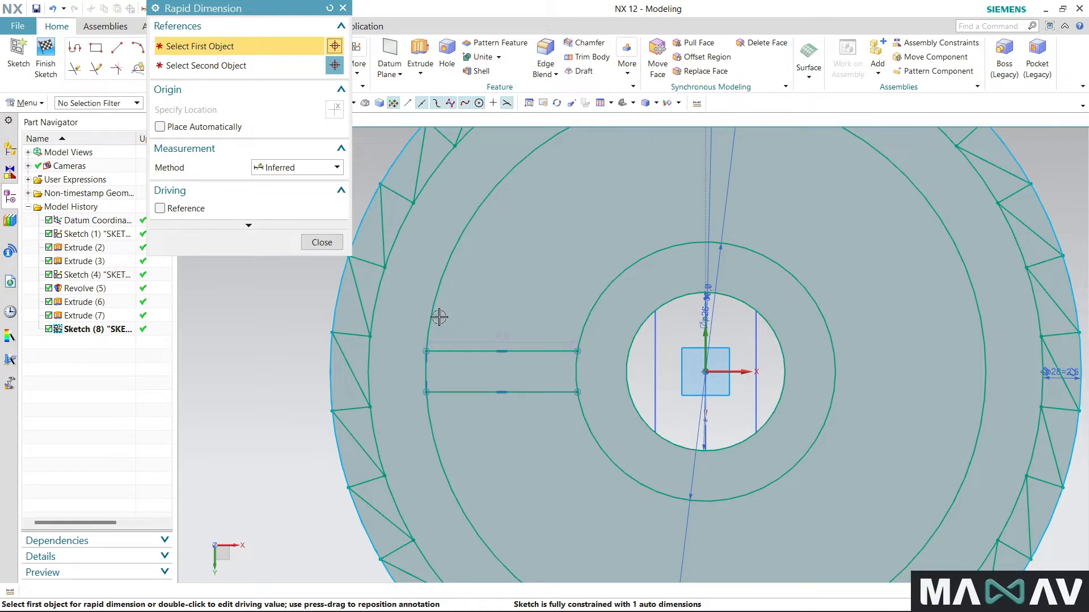
# - Dimension the distance between the two horizontal spoke lines and set it to 2 mm
pyautogui.click(480, 351)
pyautogui.click(483, 392)
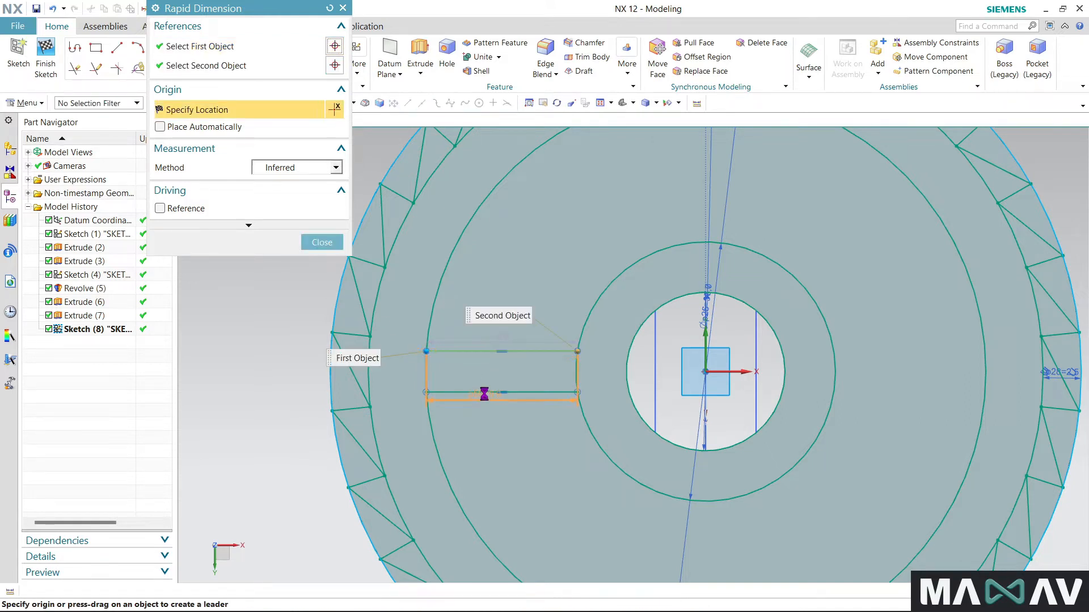
pyautogui.click(484, 392)
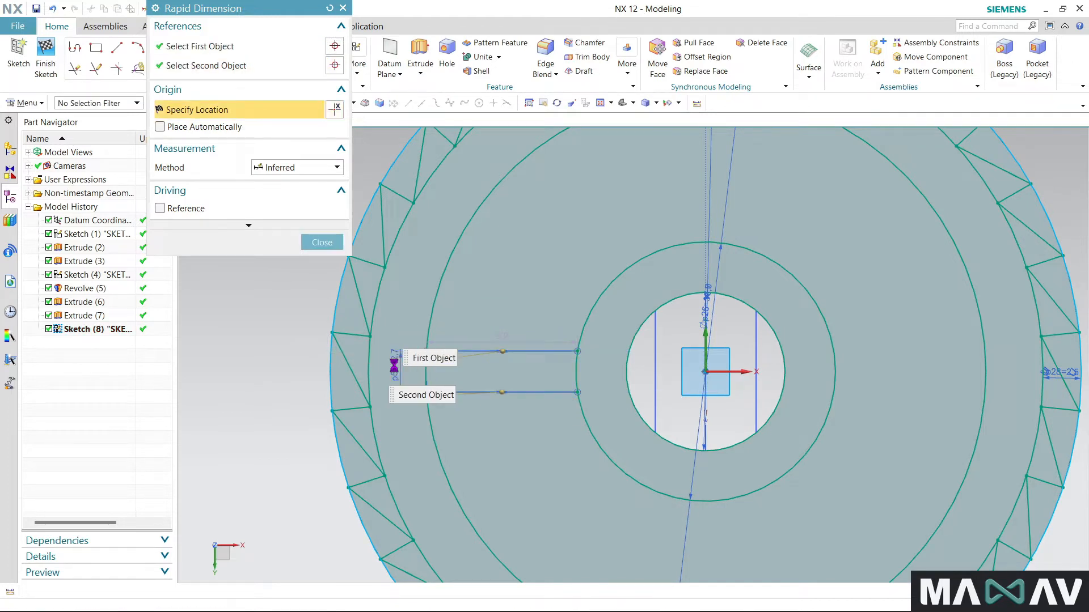
pyautogui.click(395, 364)
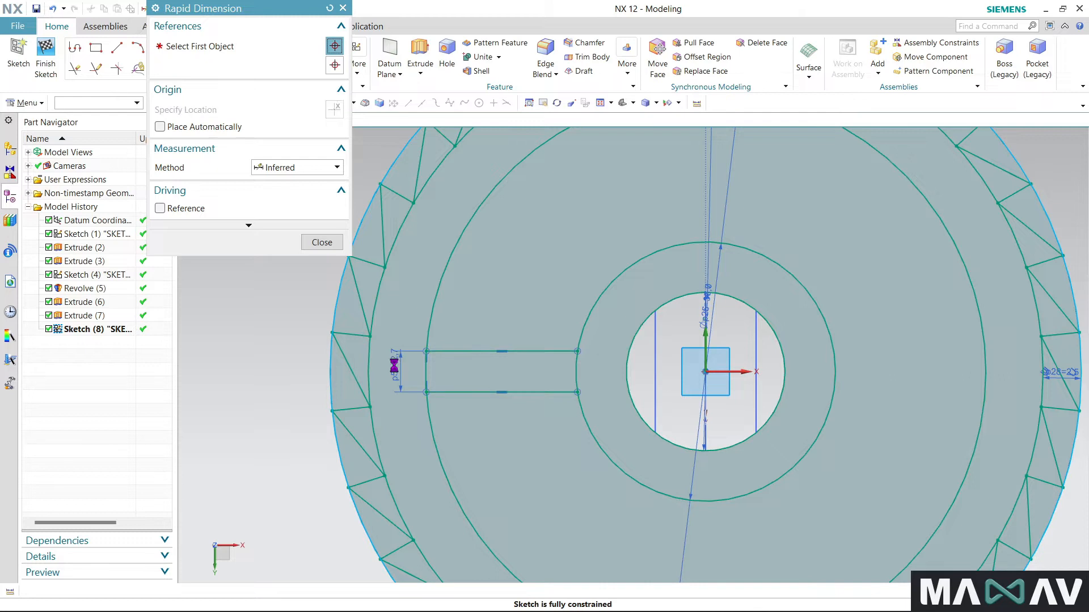
pyautogui.write('3')
pyautogui.press('Return')
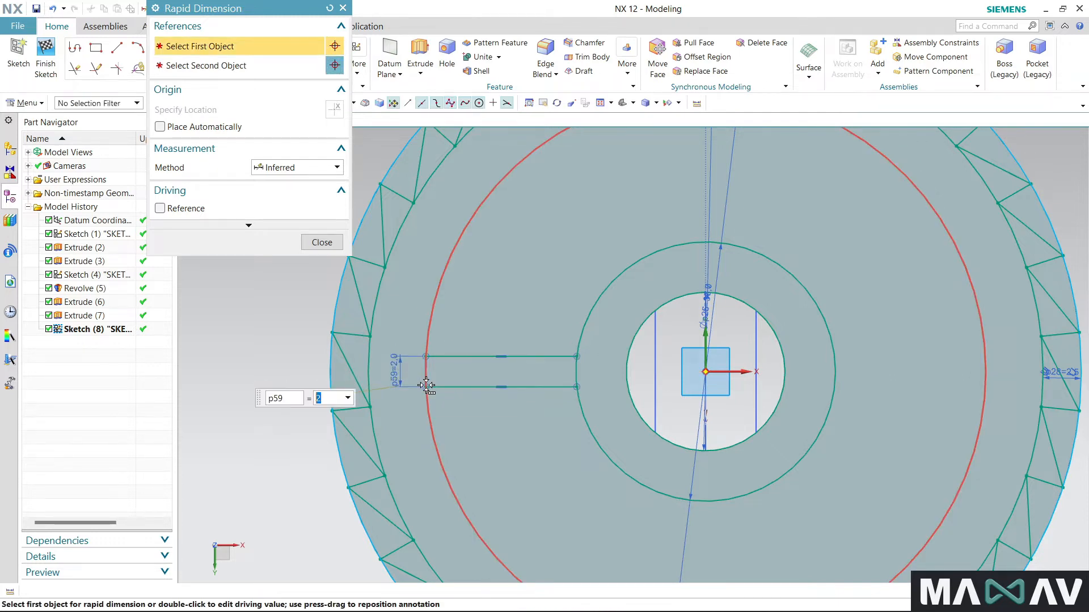
pyautogui.click(320, 250)
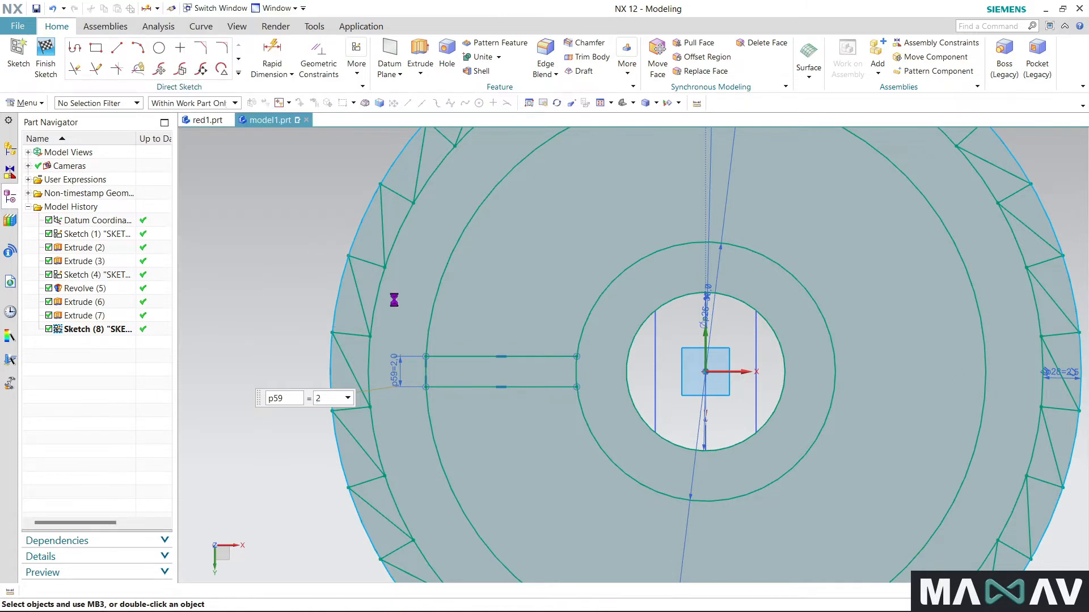
# - Pattern the two spoke lines circularly about the sketch centre with a count of 6 over a 360° span
pyautogui.scroll(-2, 438, 315)
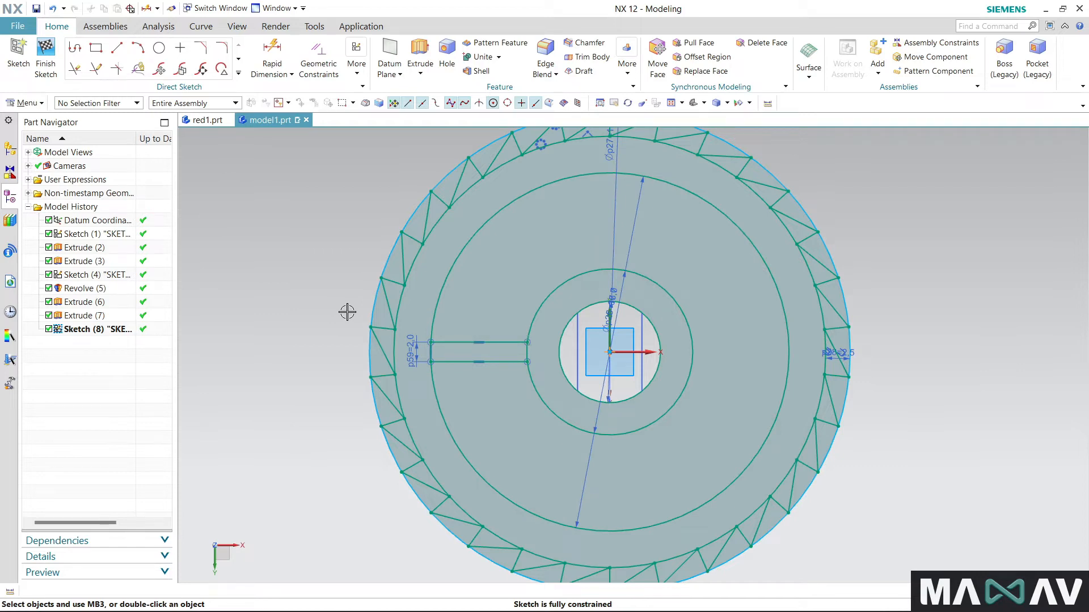
pyautogui.click(239, 73)
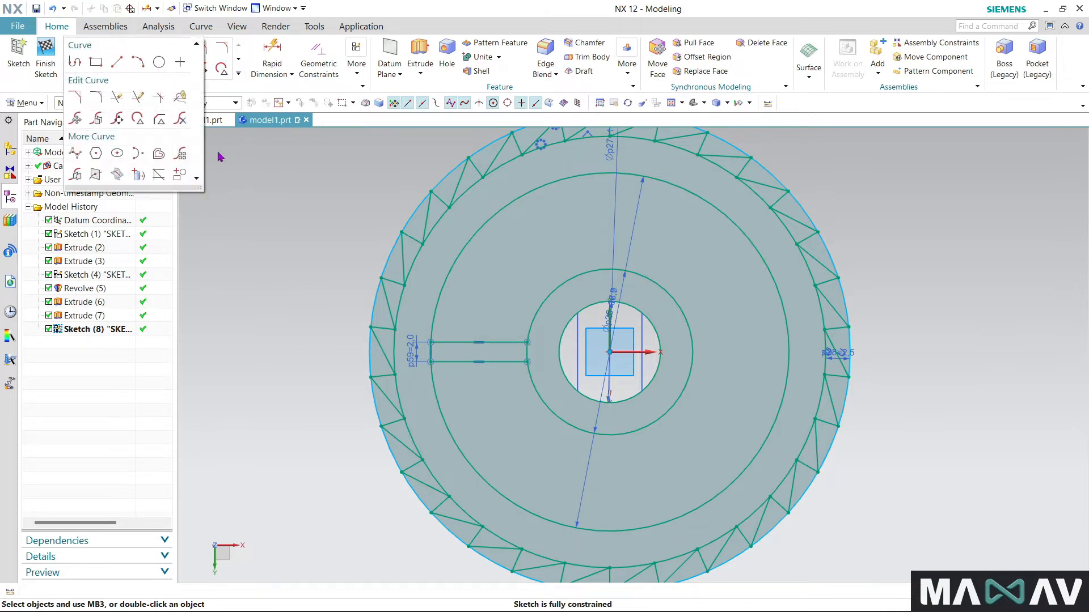
pyautogui.click(180, 154)
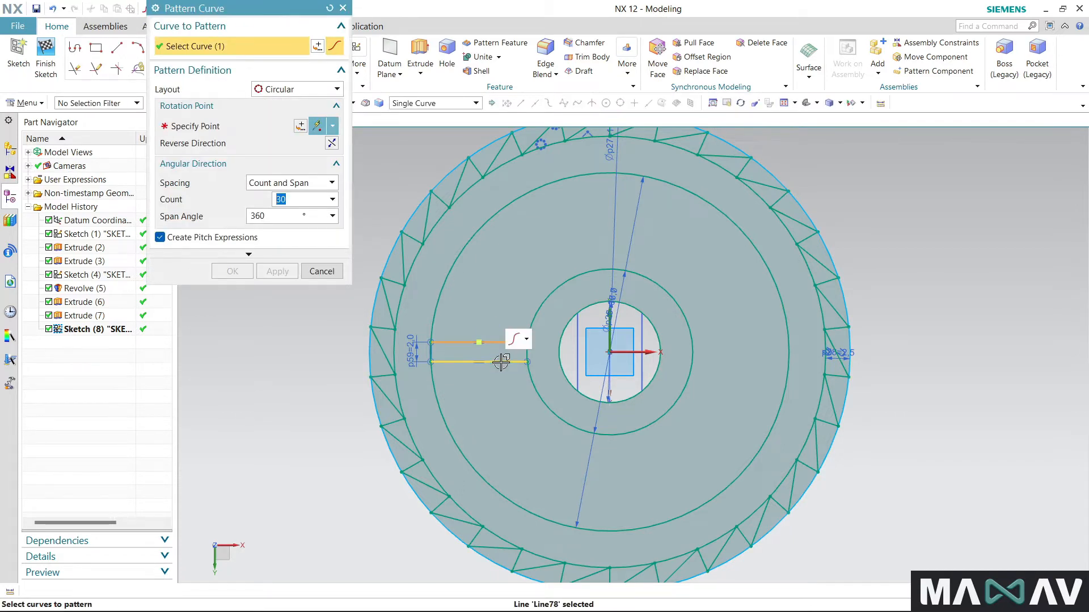
pyautogui.click(225, 127)
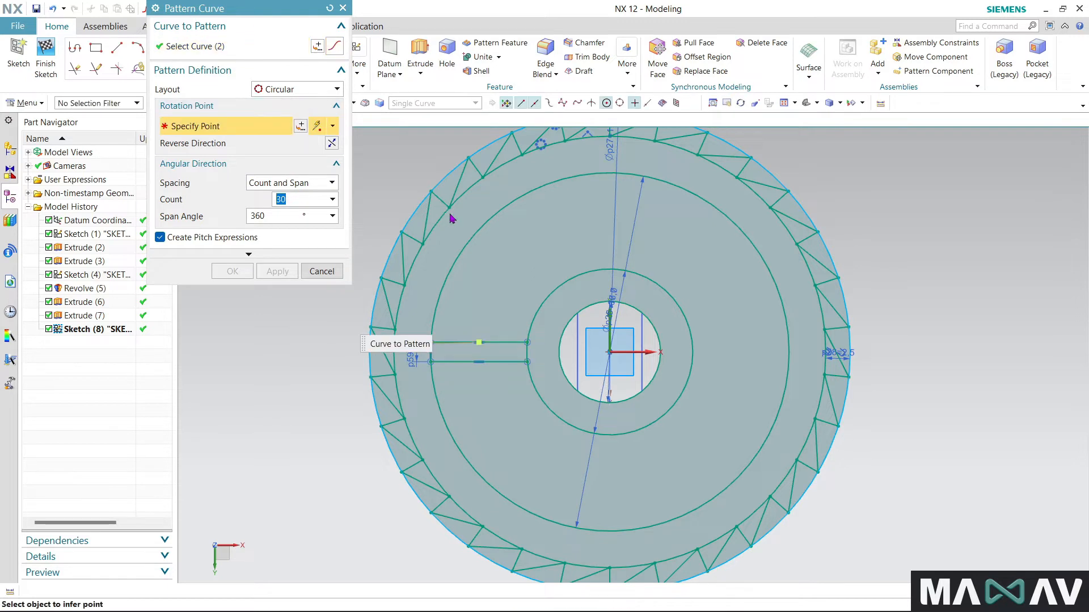
pyautogui.click(479, 225)
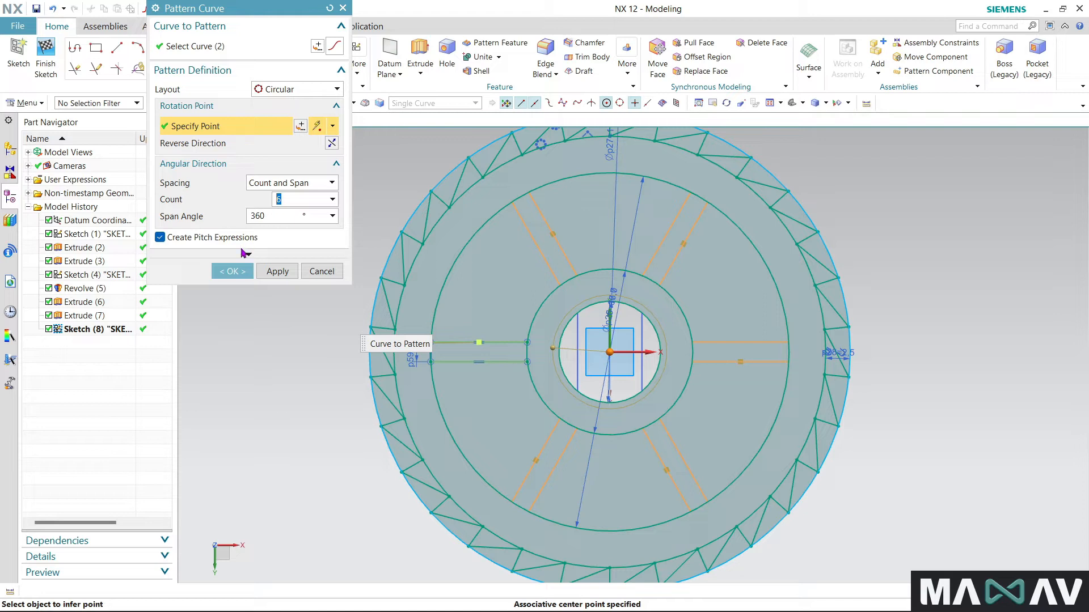
pyautogui.click(236, 272)
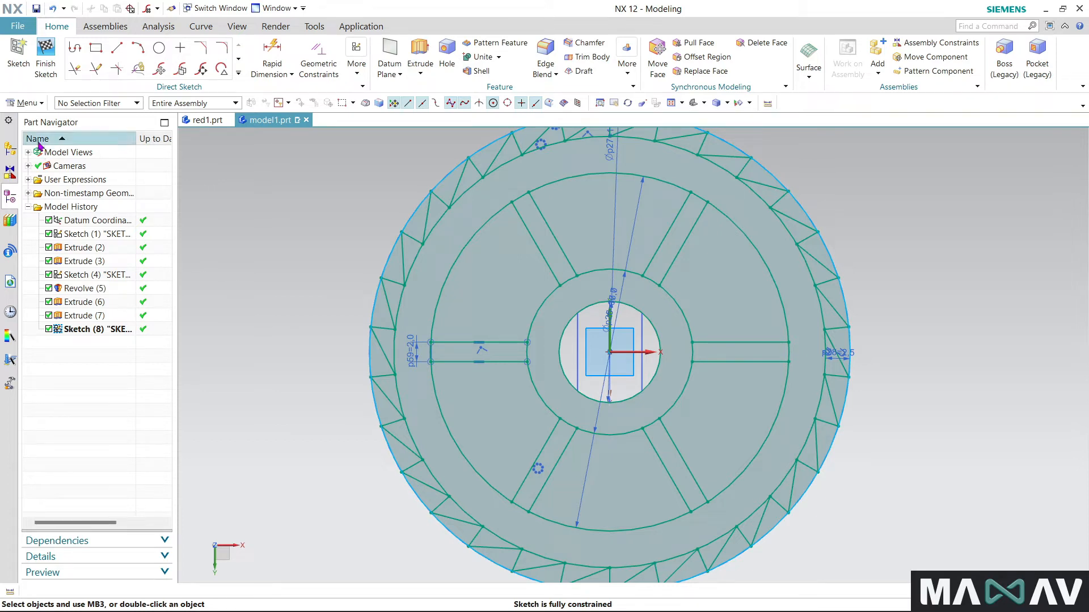
pyautogui.click(96, 48)
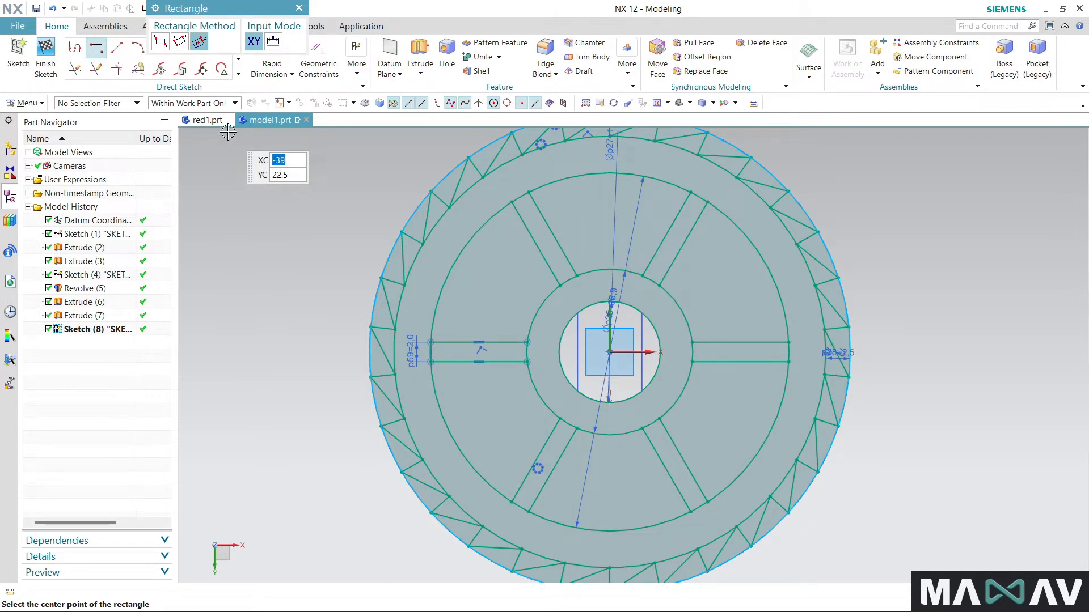
pyautogui.scroll(1, 535, 323)
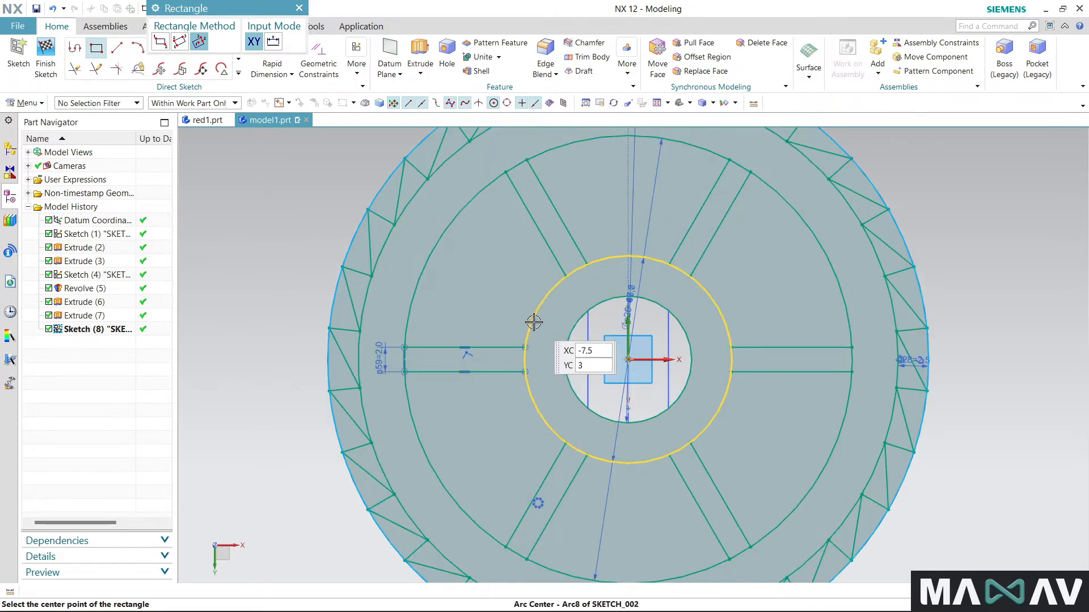
pyautogui.scroll(1, 535, 323)
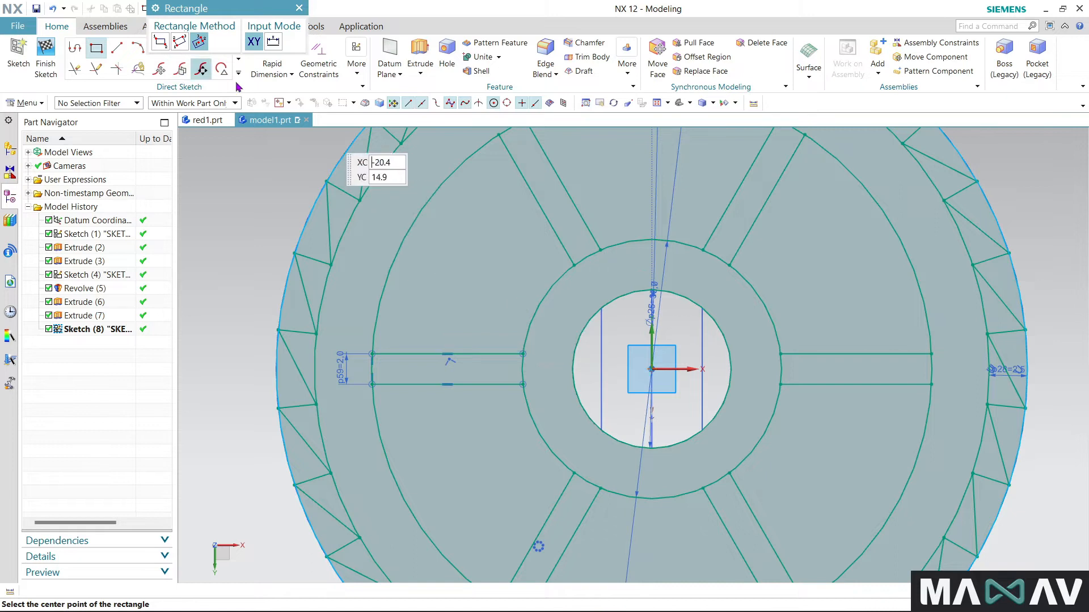
pyautogui.click(134, 49)
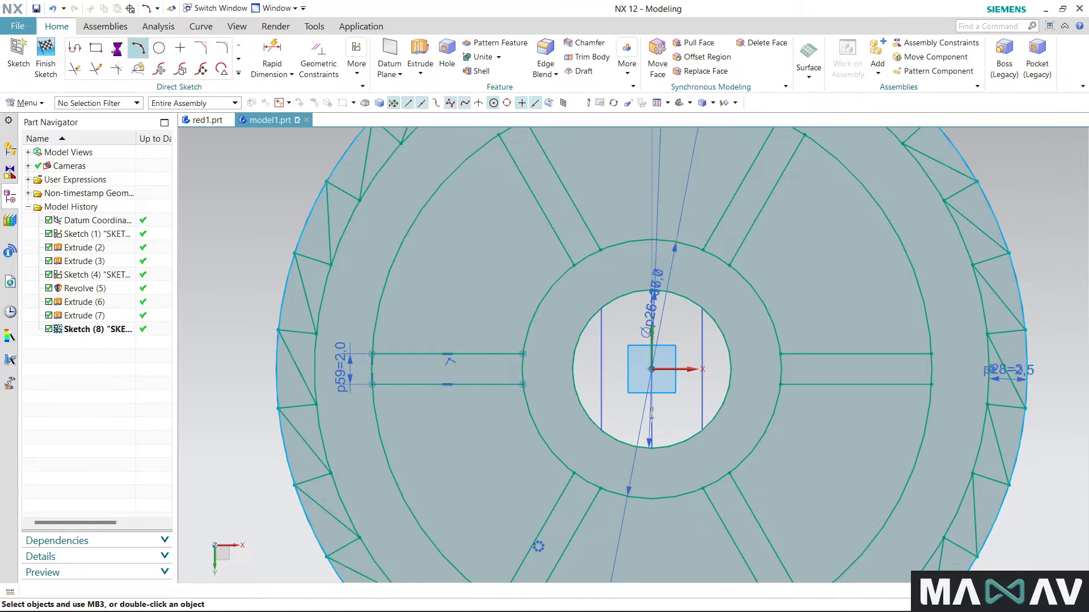
# - Sketch two horizontal lines about 19 mm long across the hub circle, one above and one below the bore's centre
pyautogui.click(117, 47)
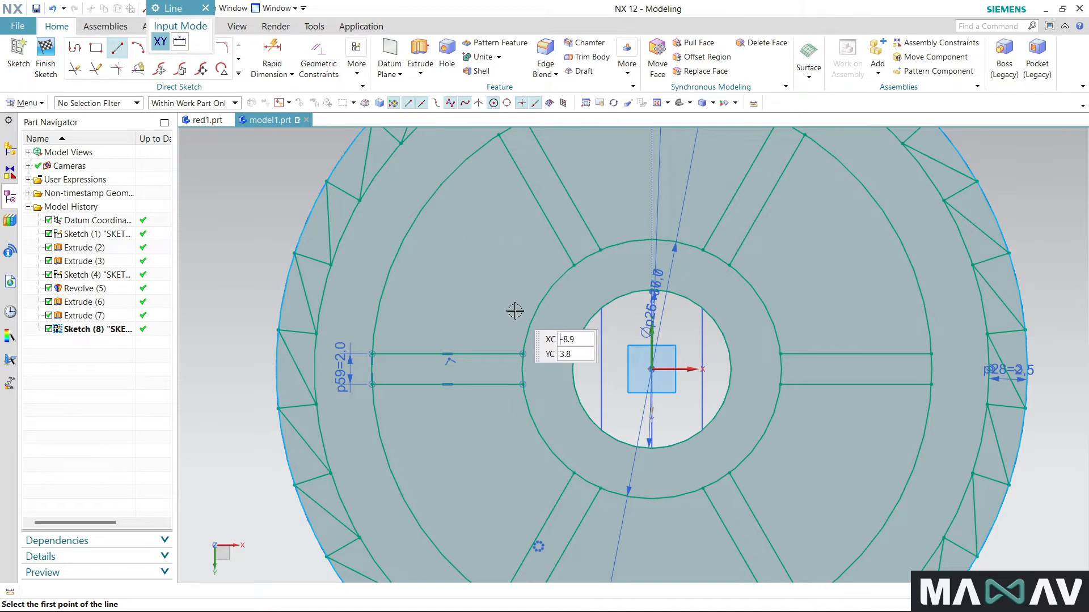
pyautogui.click(512, 320)
pyautogui.click(815, 312)
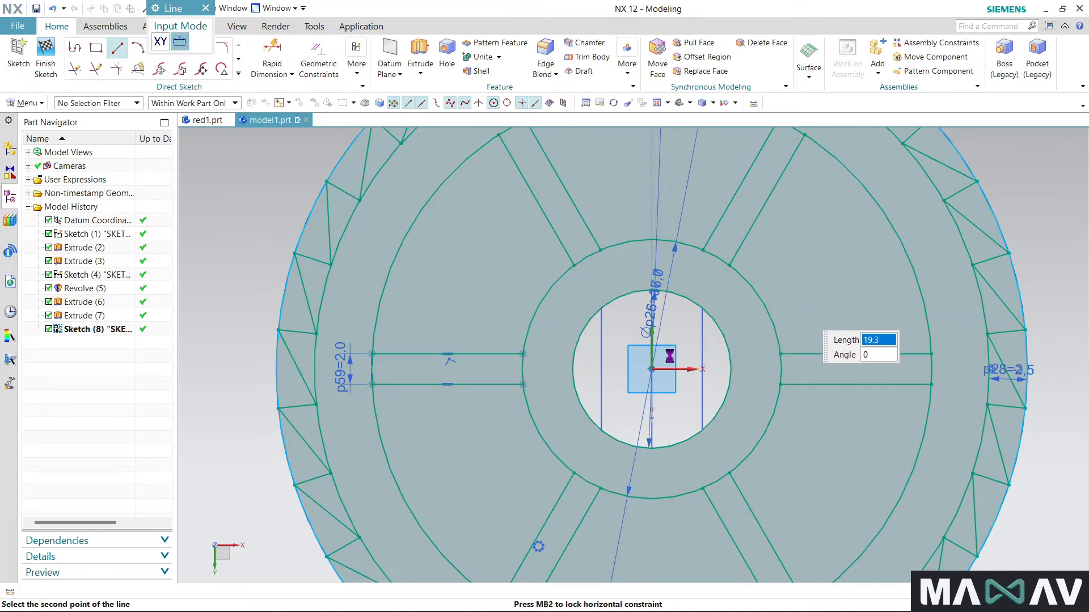
pyautogui.click(509, 431)
pyautogui.click(798, 424)
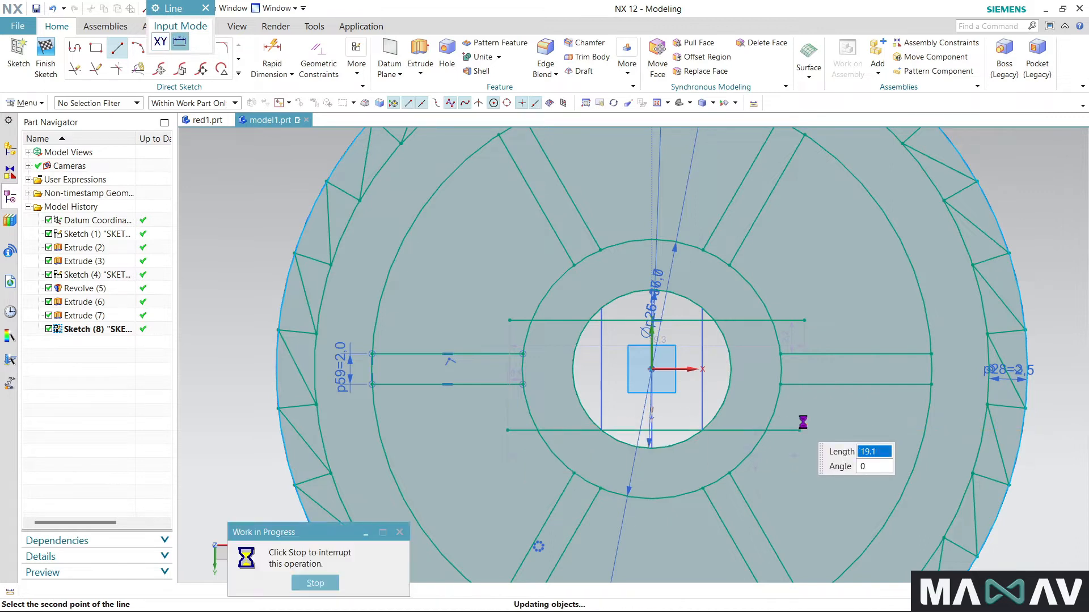
pyautogui.click(209, 10)
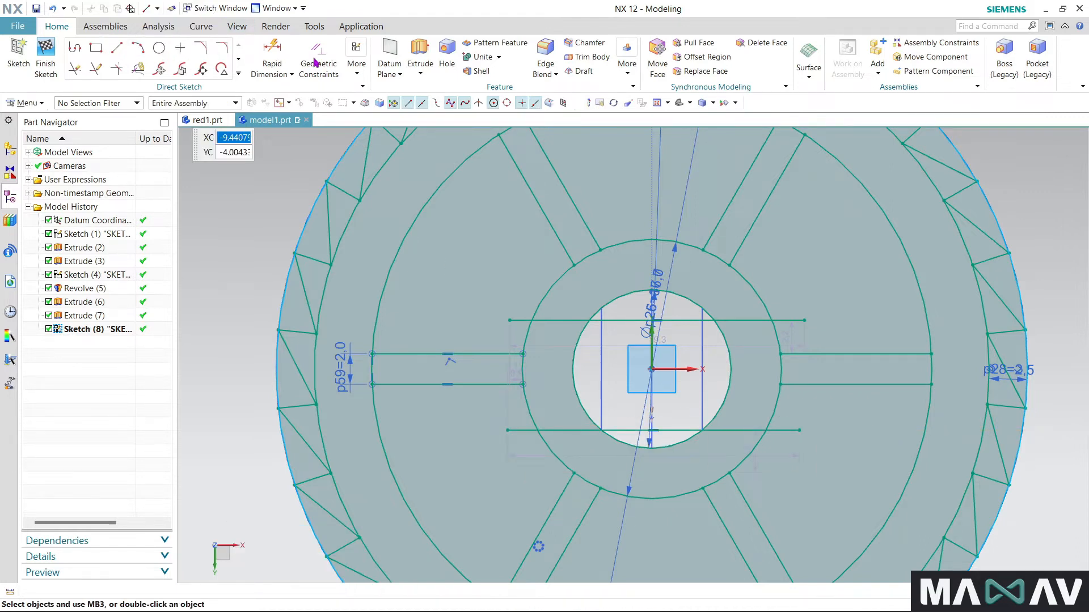
# - Trim the overhanging ends of both new horizontal lines back to the hub circle with Quick Trim
pyautogui.click(318, 61)
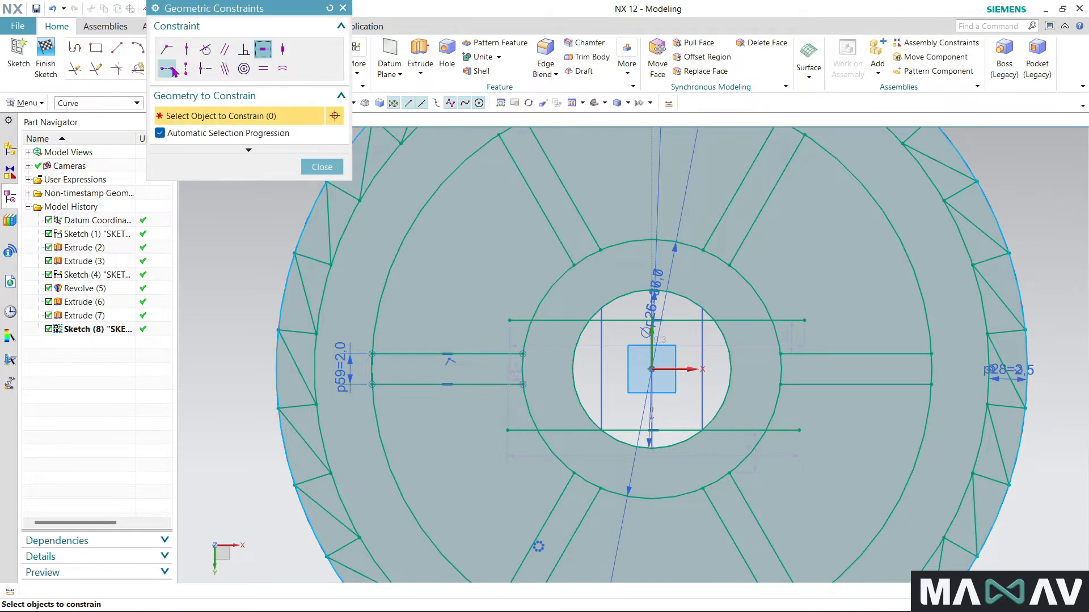
pyautogui.click(343, 9)
pyautogui.click(75, 69)
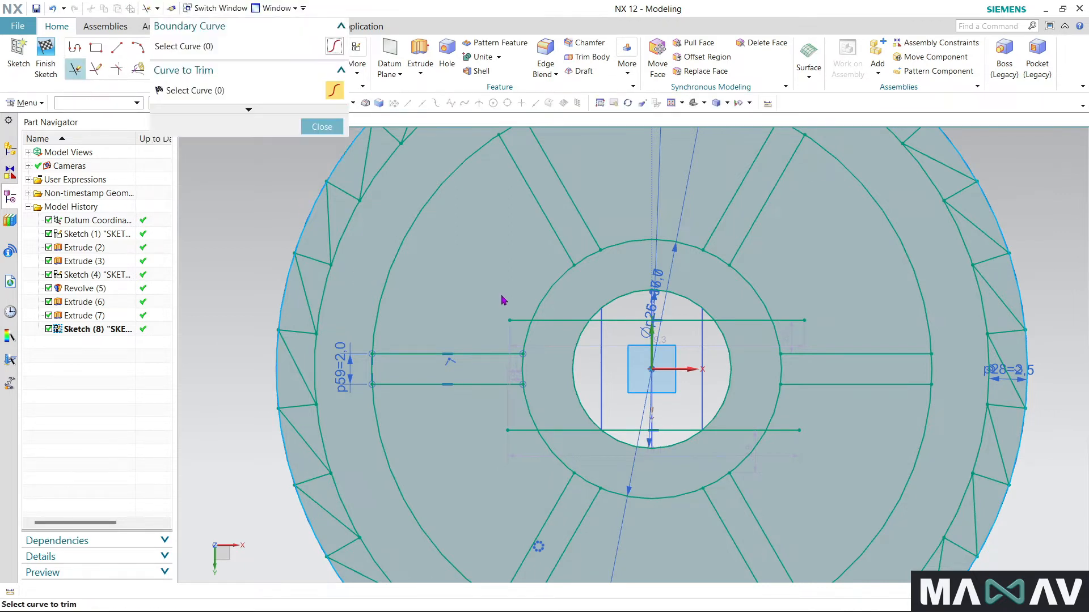
pyautogui.click(522, 430)
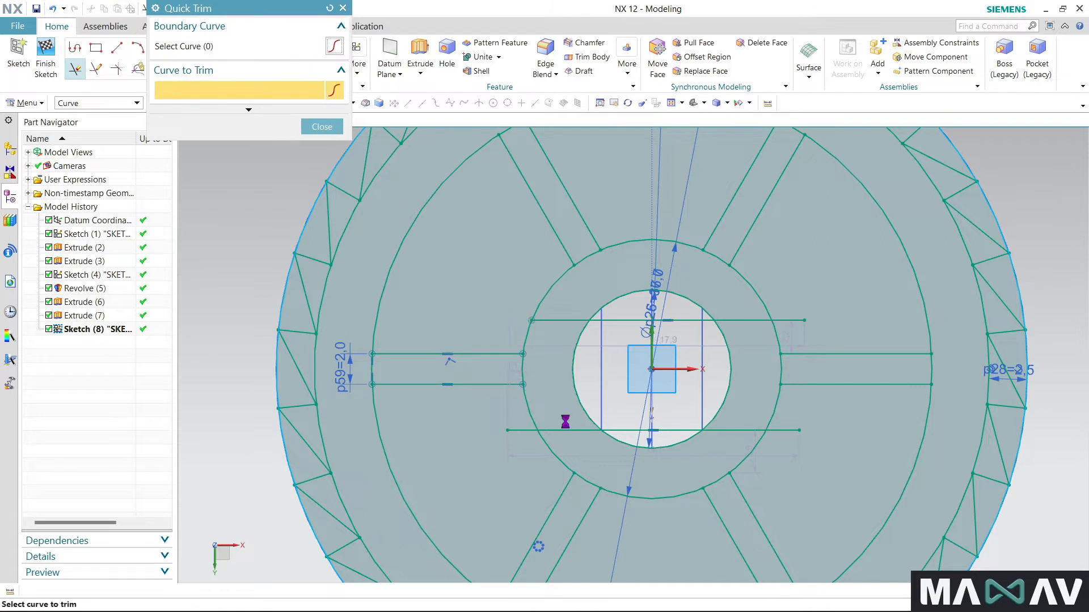
pyautogui.click(789, 432)
pyautogui.click(343, 9)
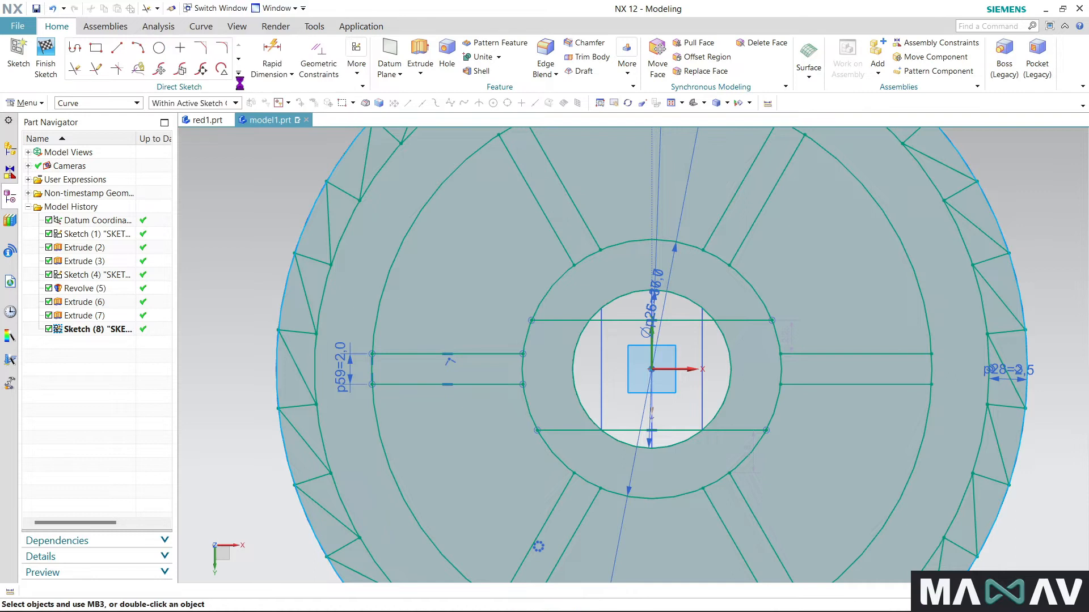
# - Apply a vertical alignment constraint between the left endpoints of the two horizontal lines in the hub circle
pyautogui.click(319, 51)
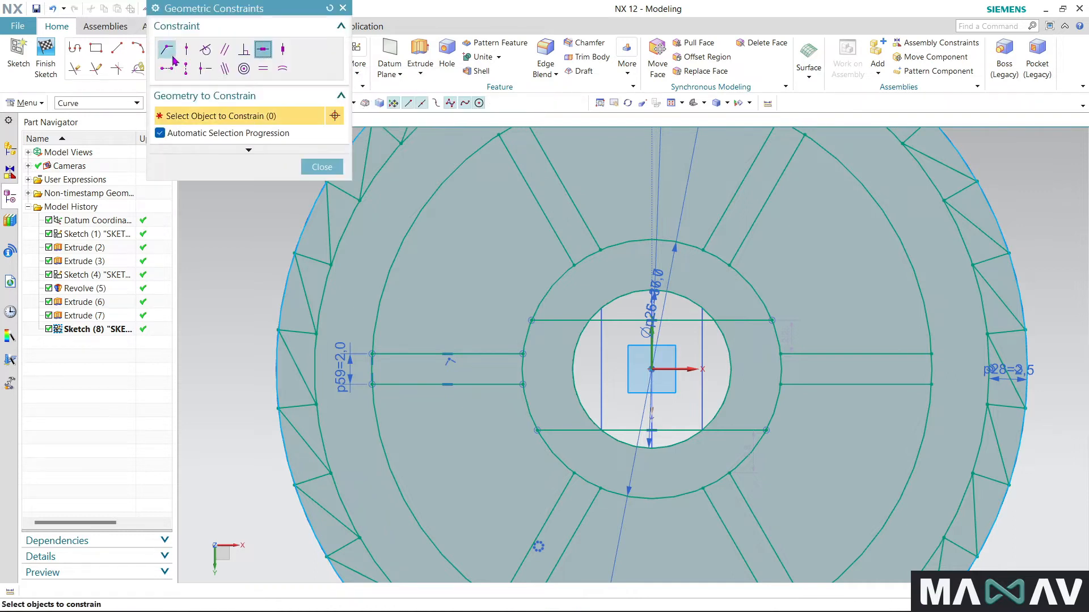
pyautogui.click(186, 68)
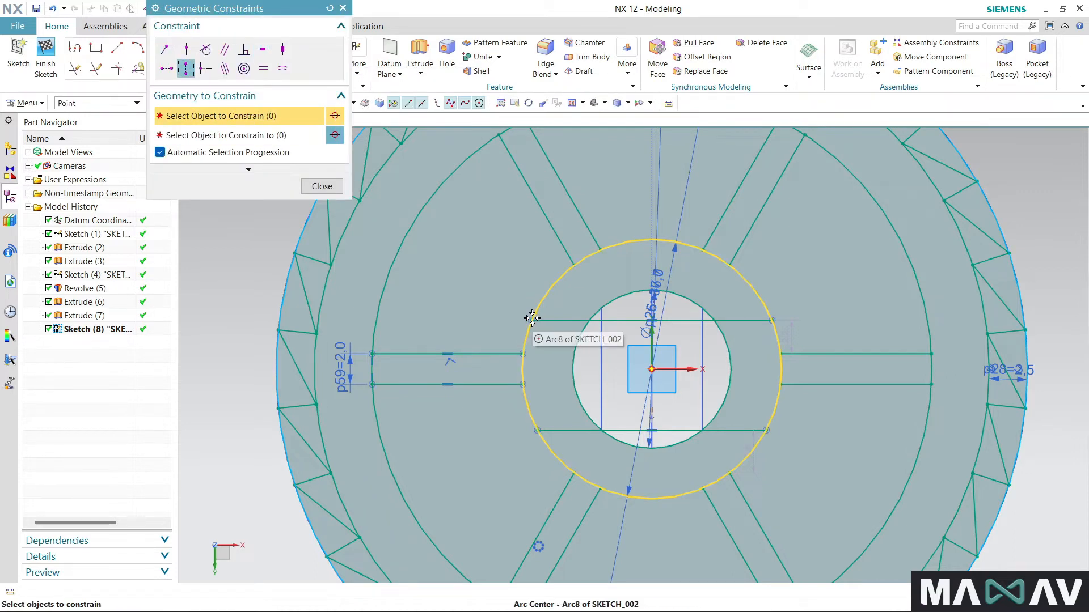
pyautogui.click(532, 320)
pyautogui.click(539, 431)
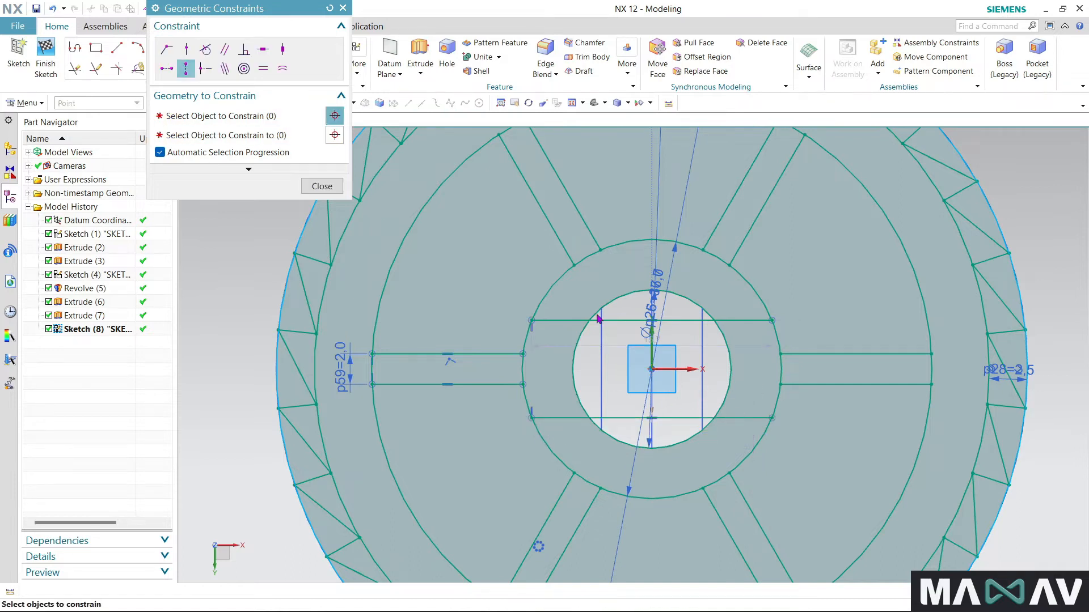
pyautogui.click(345, 9)
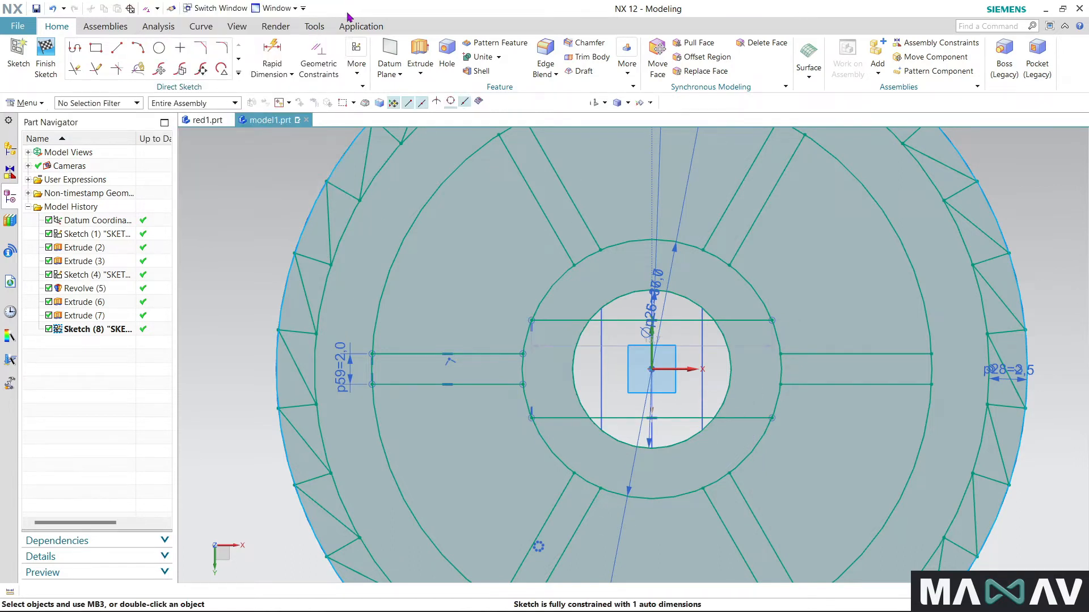
# - Dimension the distance between the two horizontal hub lines and set it to 7 mm
pyautogui.click(281, 55)
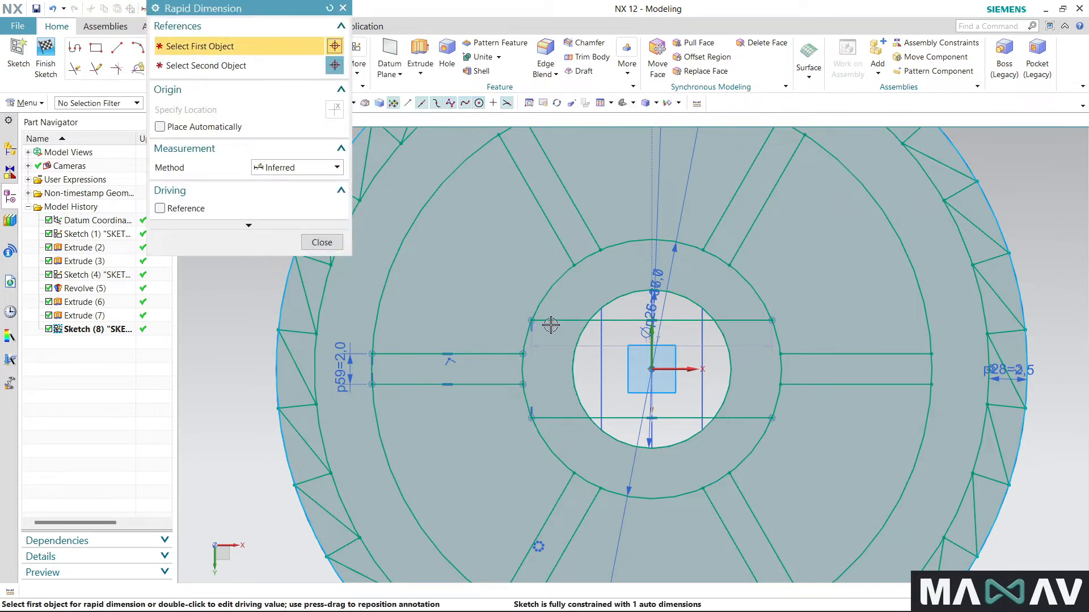
pyautogui.click(556, 418)
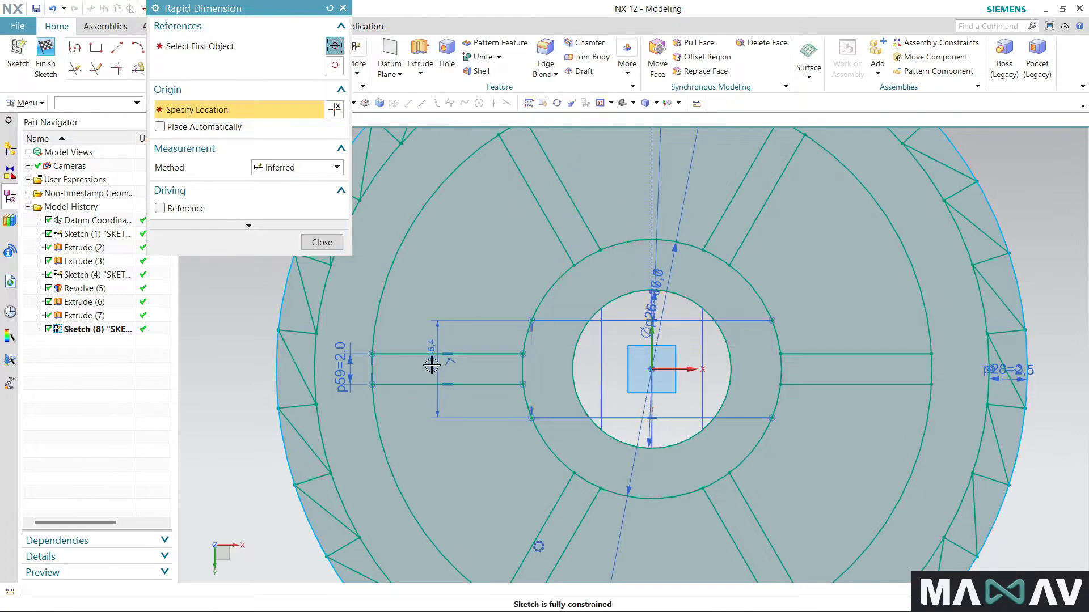
pyautogui.doubleClick(432, 365)
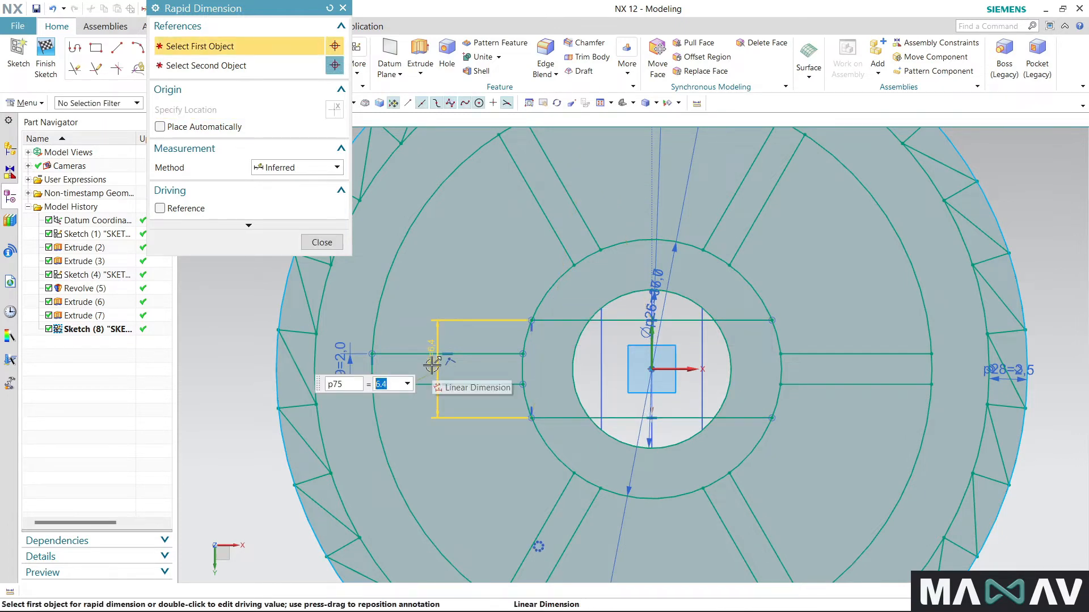
pyautogui.write('7')
pyautogui.press('Return')
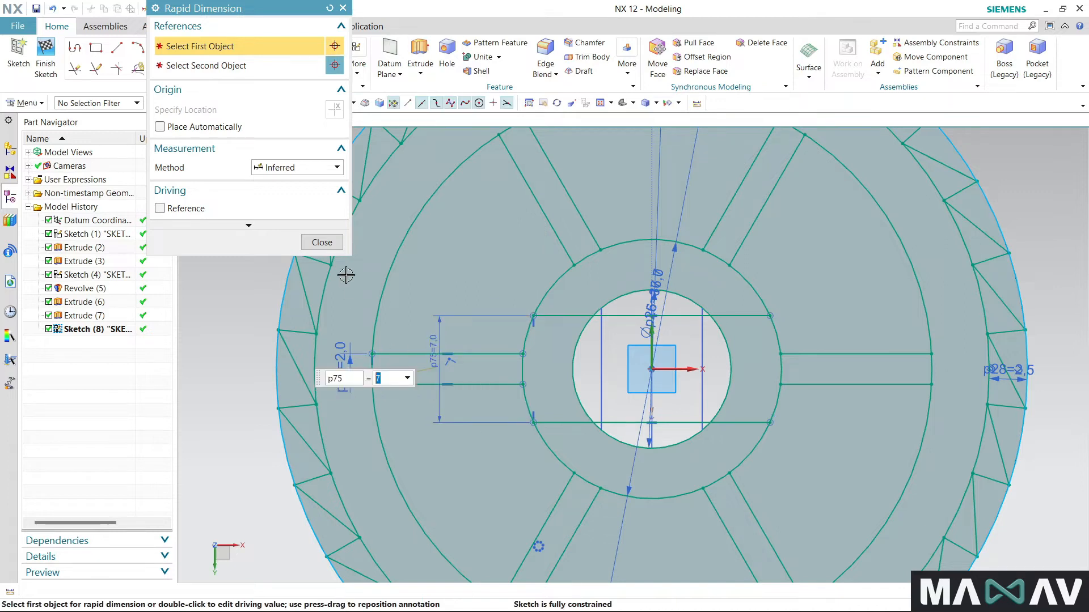
pyautogui.click(332, 242)
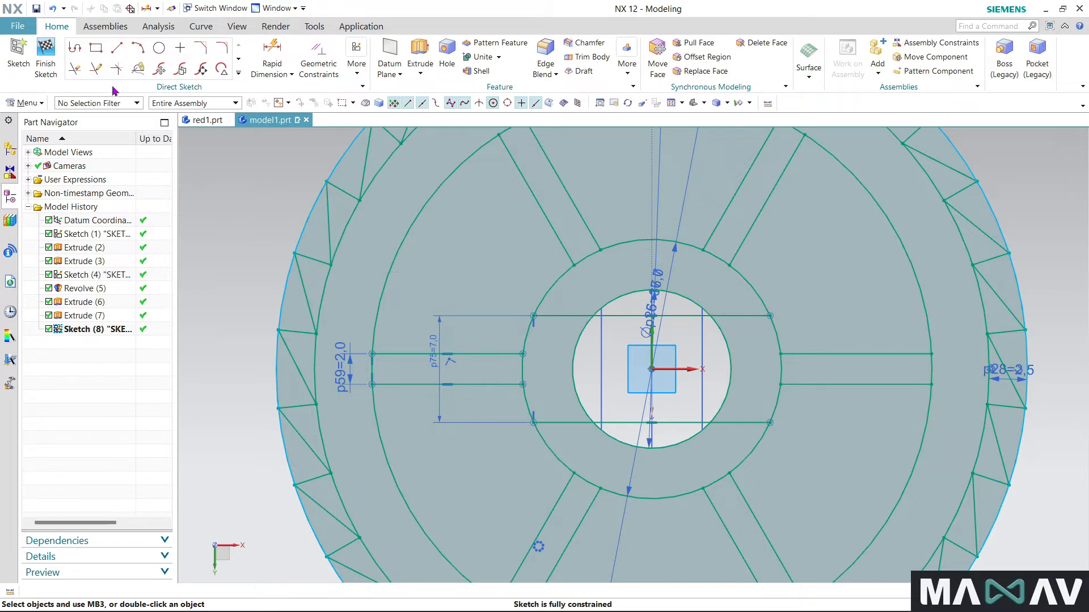
# - Finish the sketch and start an Extrude using one closed tooth triangle on the flange's rim as its section
pyautogui.click(37, 64)
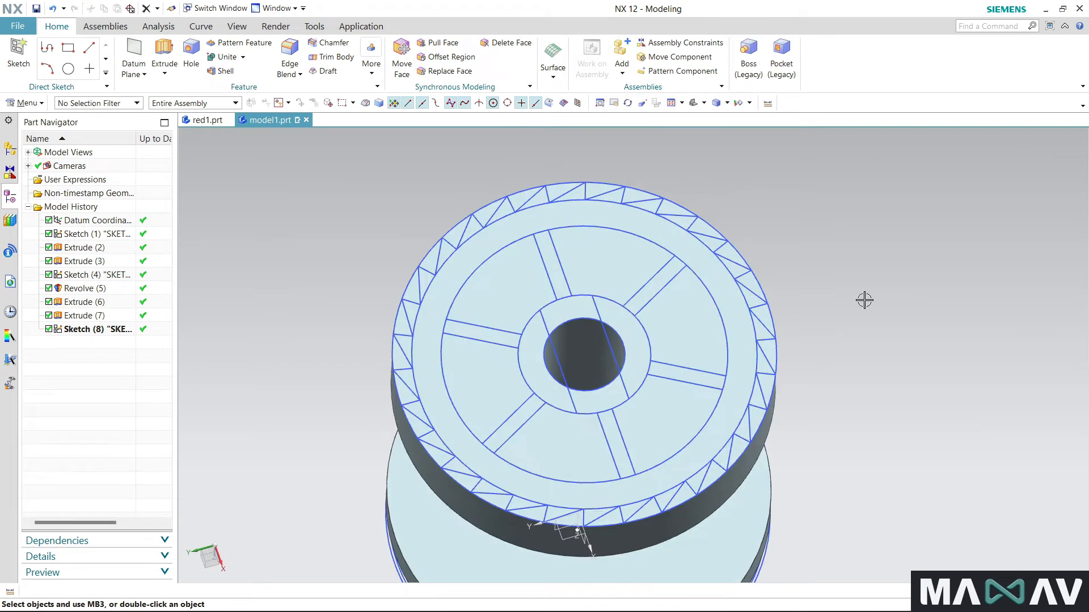
pyautogui.click(170, 55)
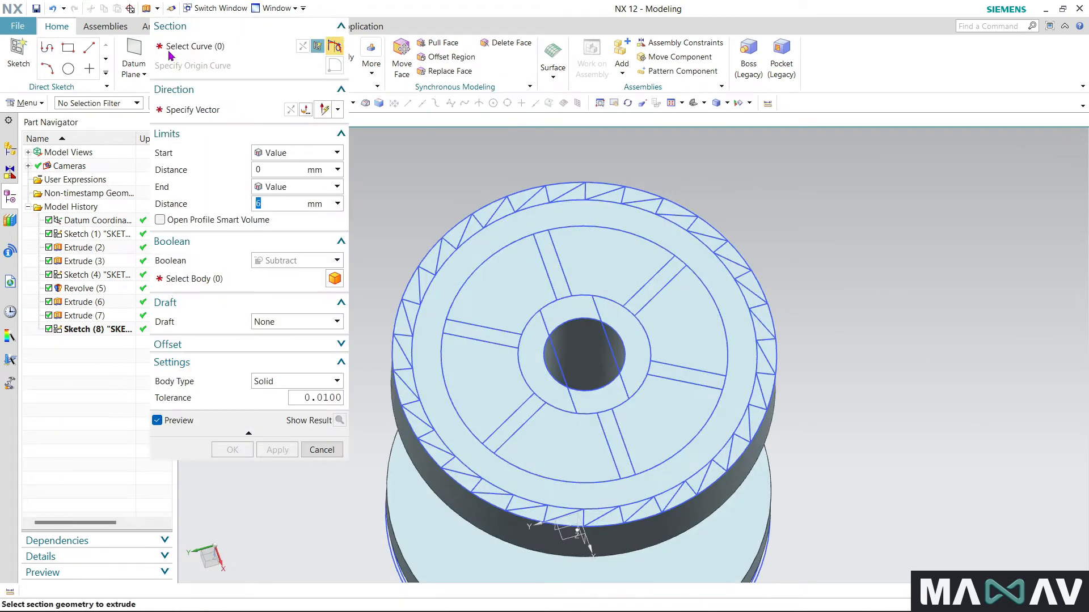
pyautogui.scroll(3, 760, 294)
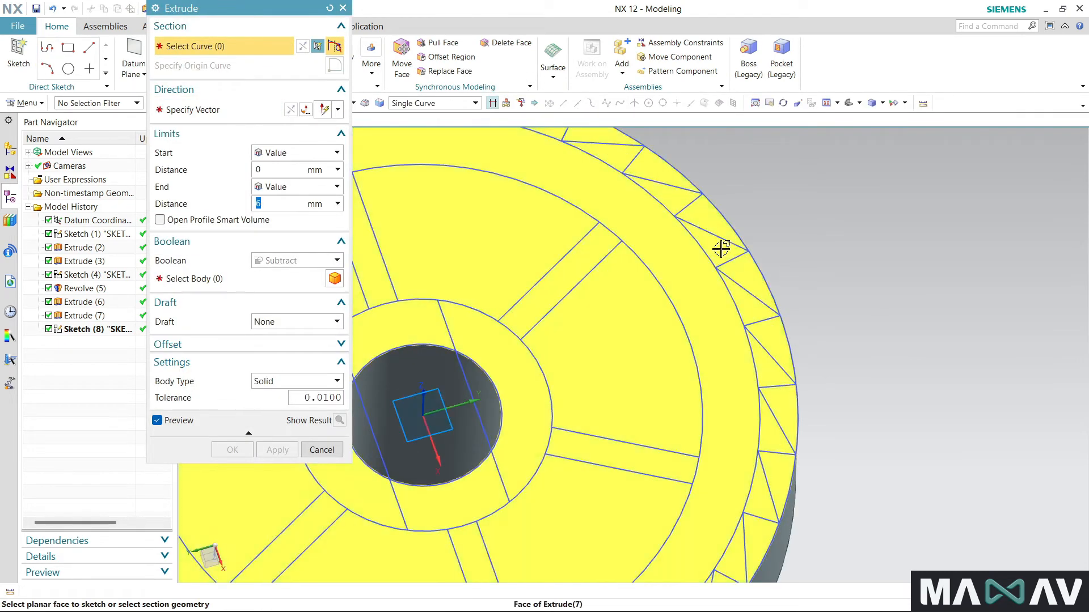
pyautogui.scroll(2, 721, 248)
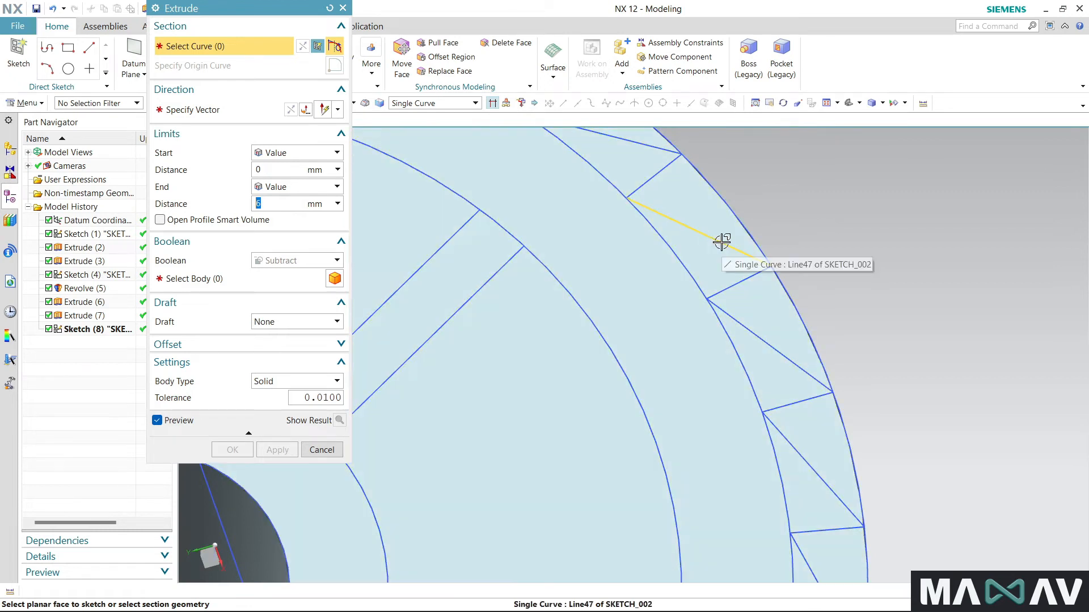
pyautogui.click(722, 243)
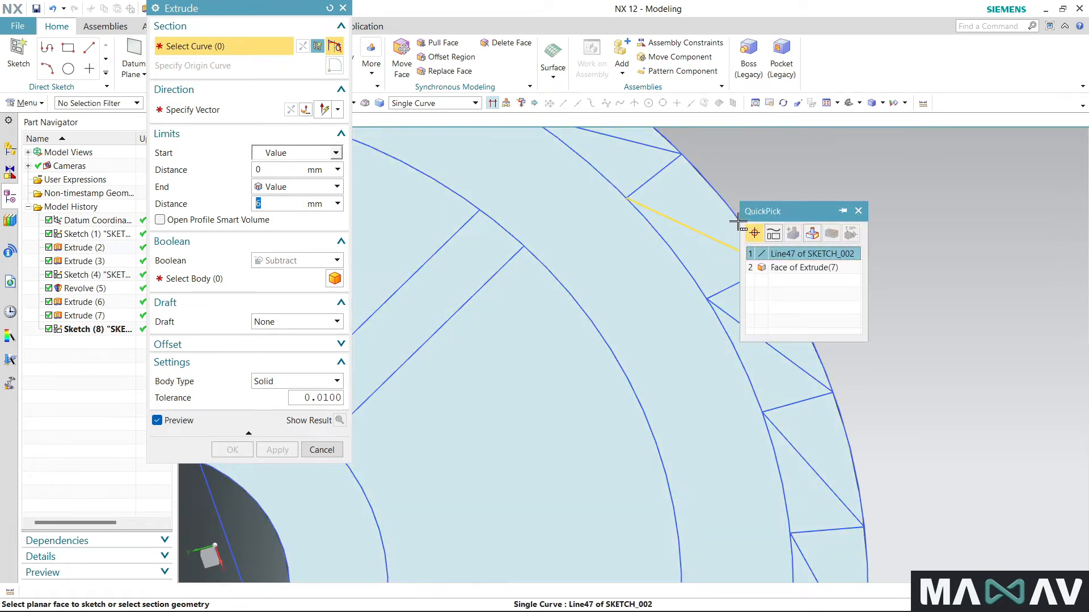
pyautogui.click(777, 251)
pyautogui.click(732, 211)
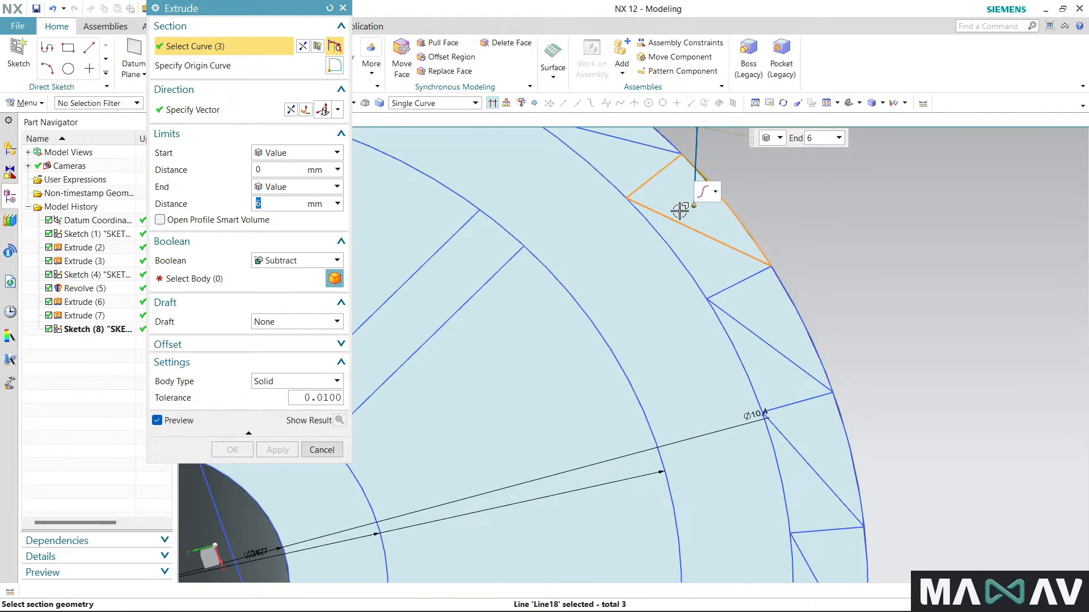
# - Add the next two alternate rim triangles, going clockwise from the first one, to the extrusion section
pyautogui.scroll(-3, 685, 211)
pyautogui.scroll(3, 714, 242)
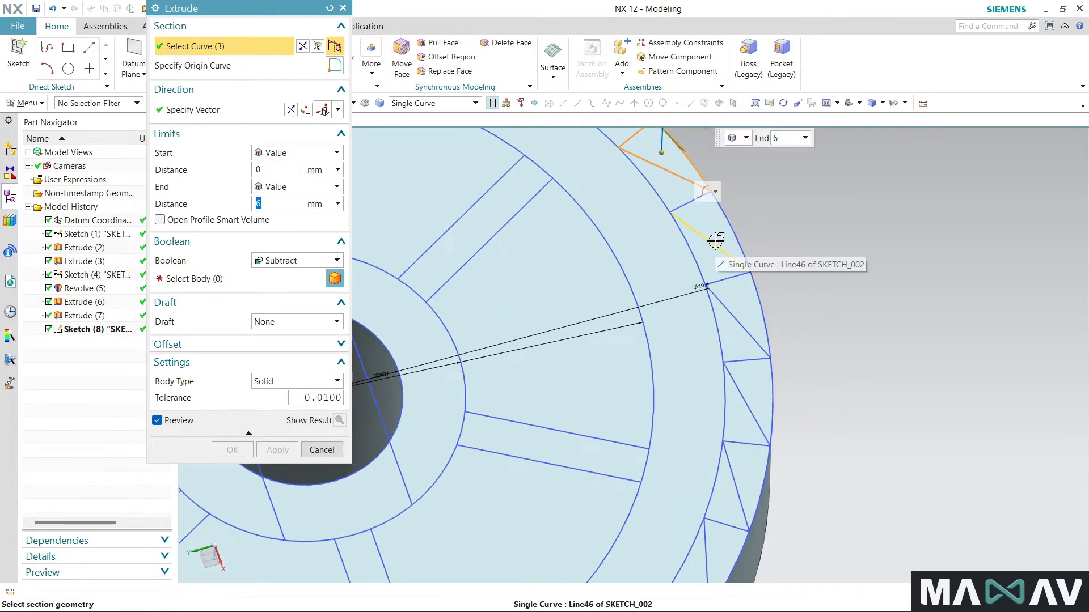
pyautogui.click(725, 277)
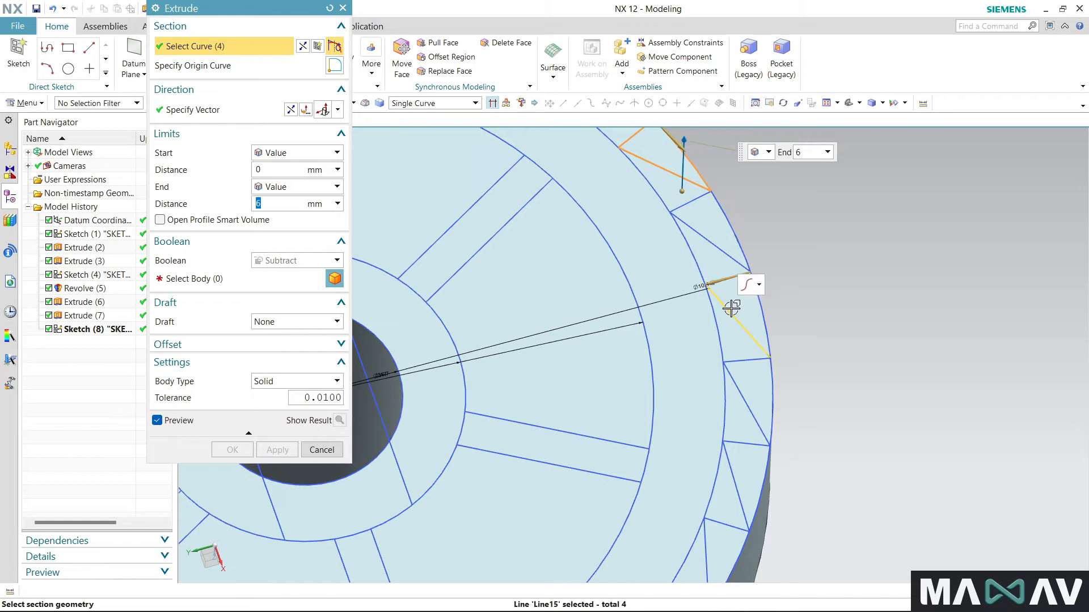
pyautogui.click(731, 313)
pyautogui.click(758, 301)
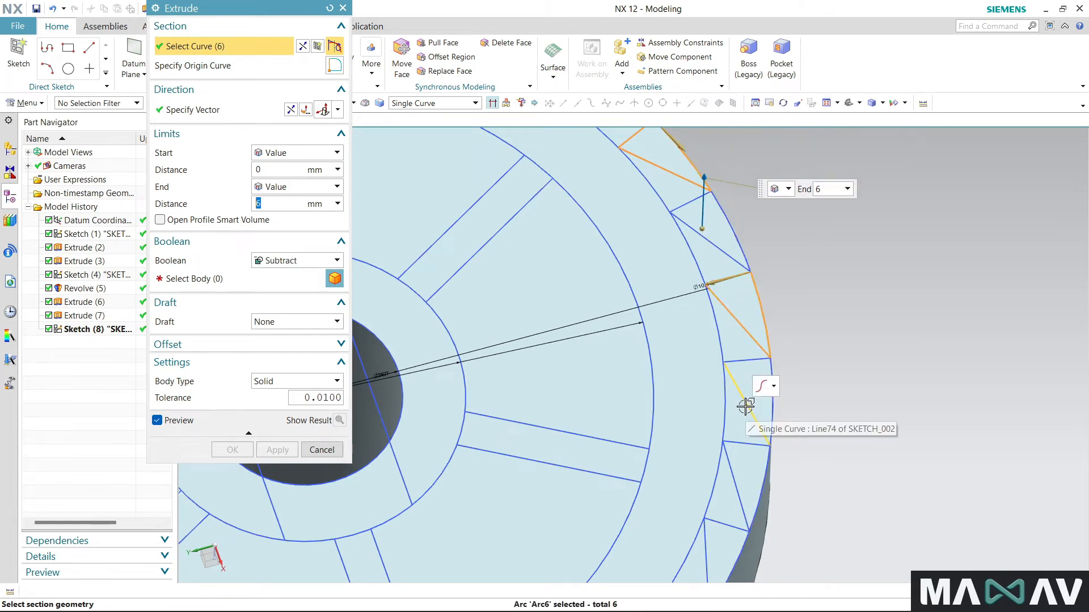
pyautogui.click(744, 443)
pyautogui.click(765, 473)
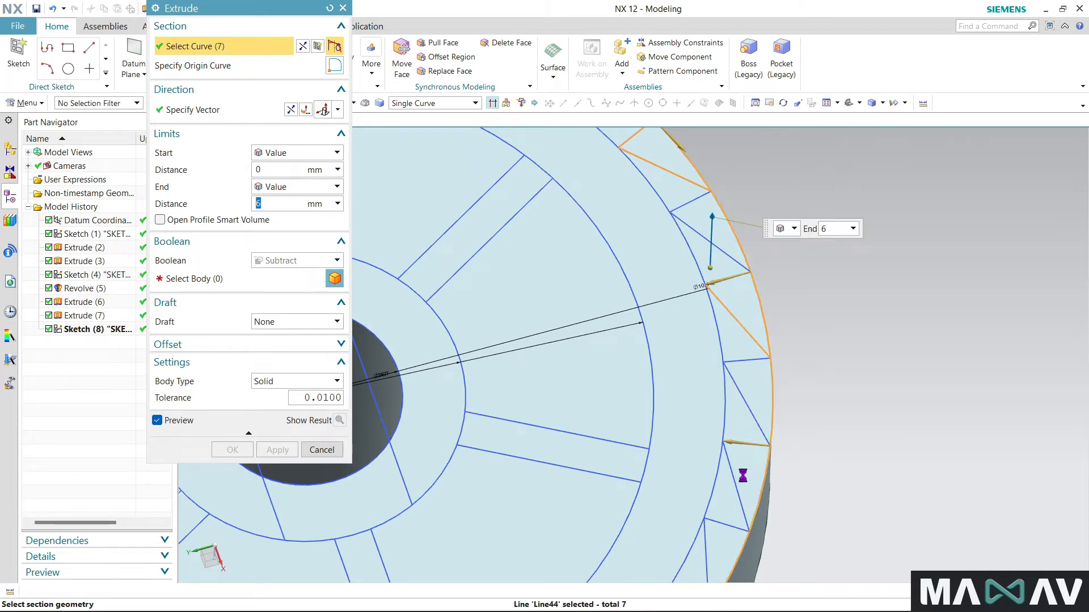
pyautogui.click(734, 477)
# - Extend the extrusion section clockwise with the fourth and fifth alternate tooth triangles on the flange's rim
pyautogui.scroll(-1, 755, 371)
pyautogui.scroll(-2, 754, 372)
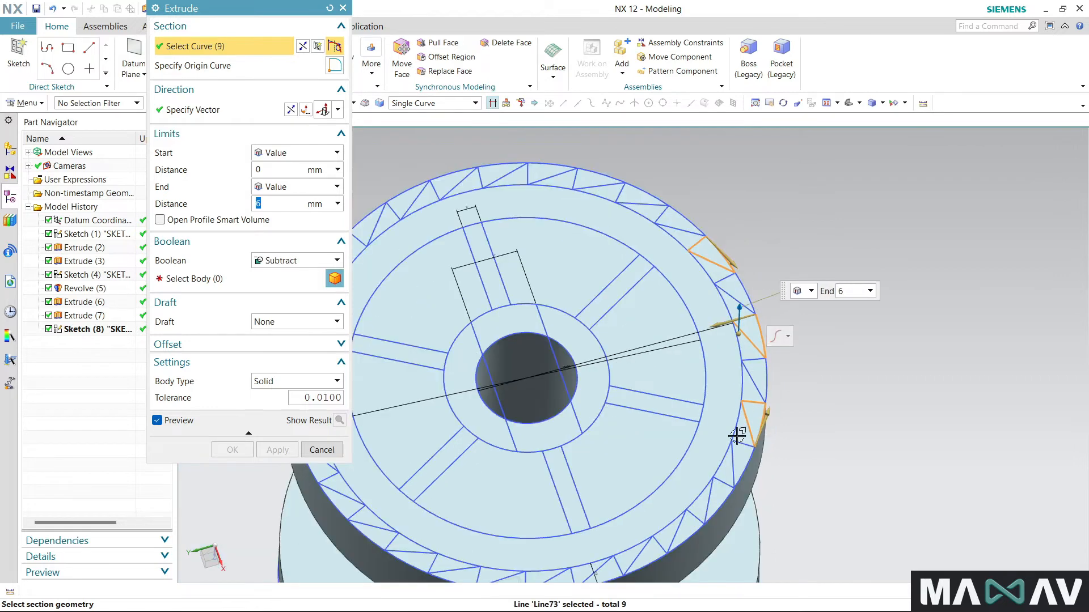
pyautogui.scroll(3, 703, 519)
pyautogui.click(742, 445)
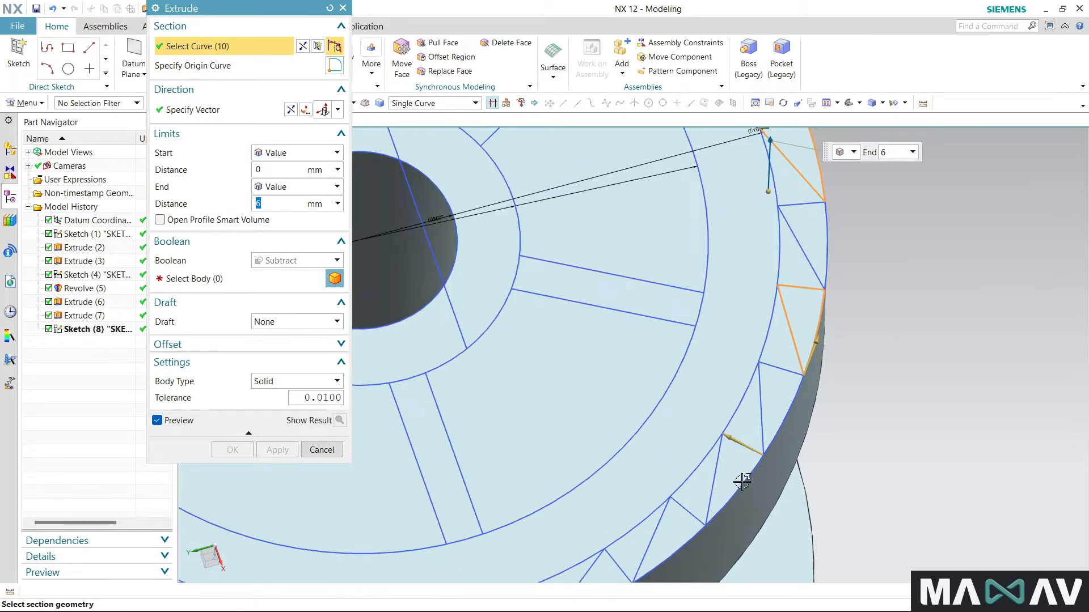
pyautogui.click(715, 477)
pyautogui.scroll(-3, 768, 377)
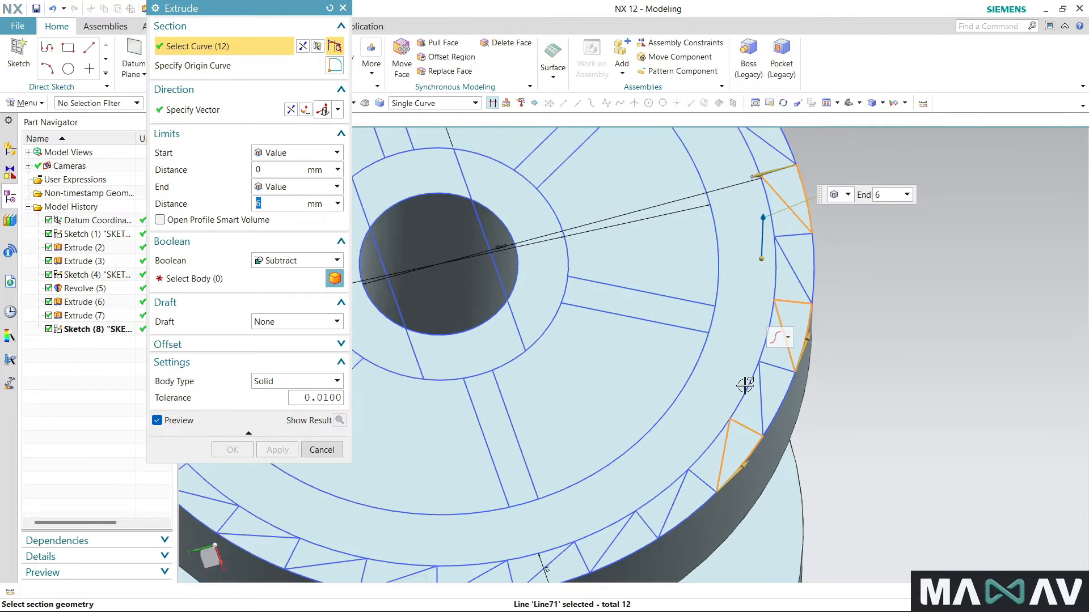
pyautogui.scroll(3, 675, 491)
pyautogui.click(690, 477)
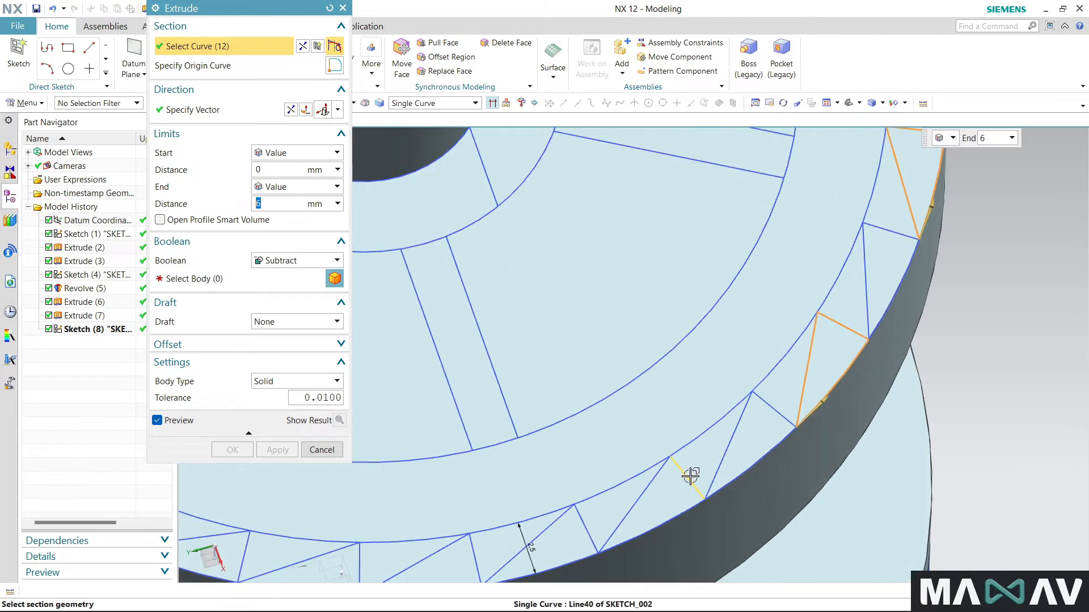
pyautogui.click(690, 477)
pyautogui.click(652, 479)
pyautogui.click(657, 520)
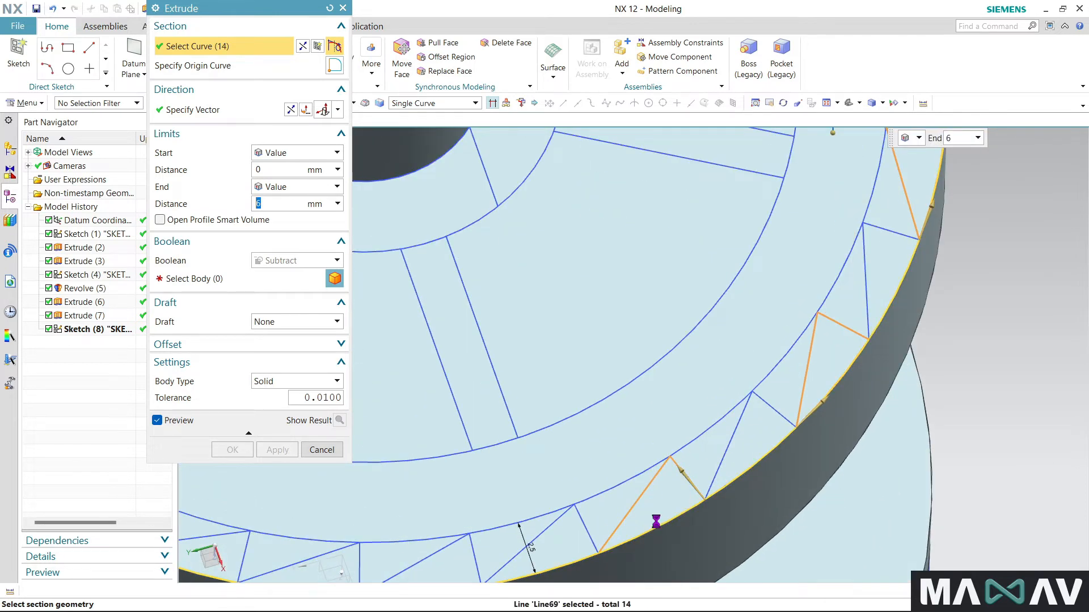
# - Include the sixth and seventh alternate tooth triangles, on either side of the sketch's X-axis mark, in the section
pyautogui.scroll(-3, 610, 501)
pyautogui.scroll(3, 602, 469)
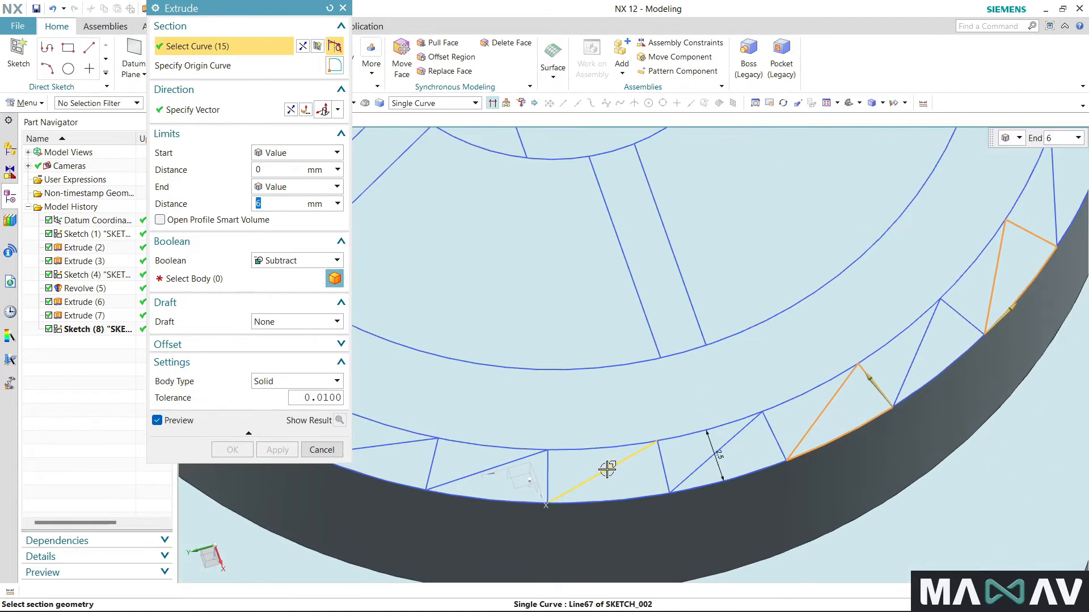
pyautogui.click(662, 467)
pyautogui.click(637, 502)
pyautogui.click(421, 443)
pyautogui.click(431, 458)
pyautogui.click(407, 480)
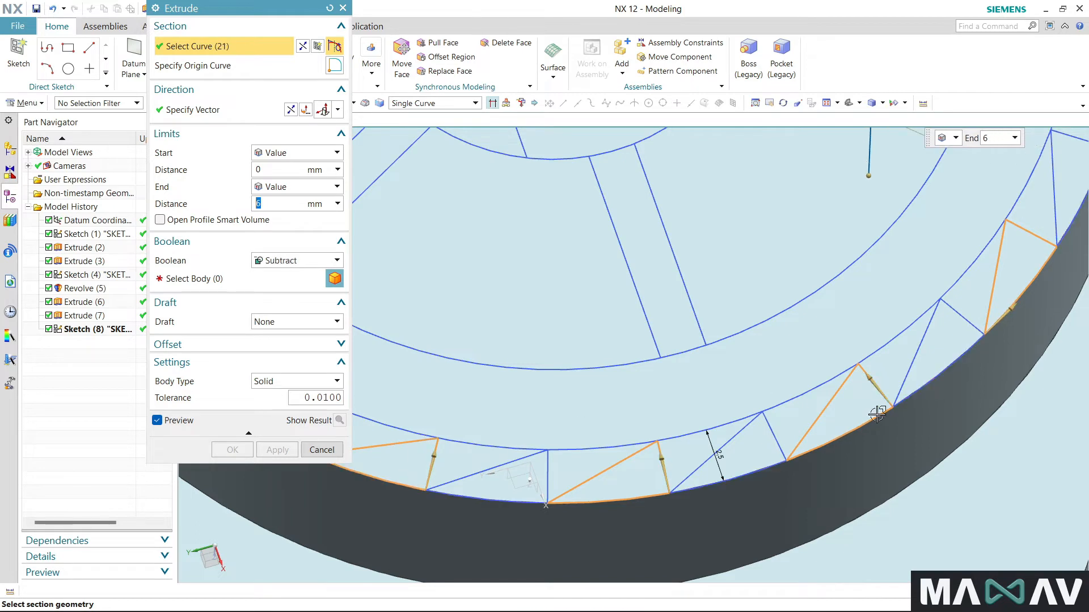
# - Add the eighth and ninth alternate tooth triangles, continuing clockwise along the rim, to the section
pyautogui.scroll(-4, 851, 409)
pyautogui.scroll(3, 604, 369)
pyautogui.click(553, 401)
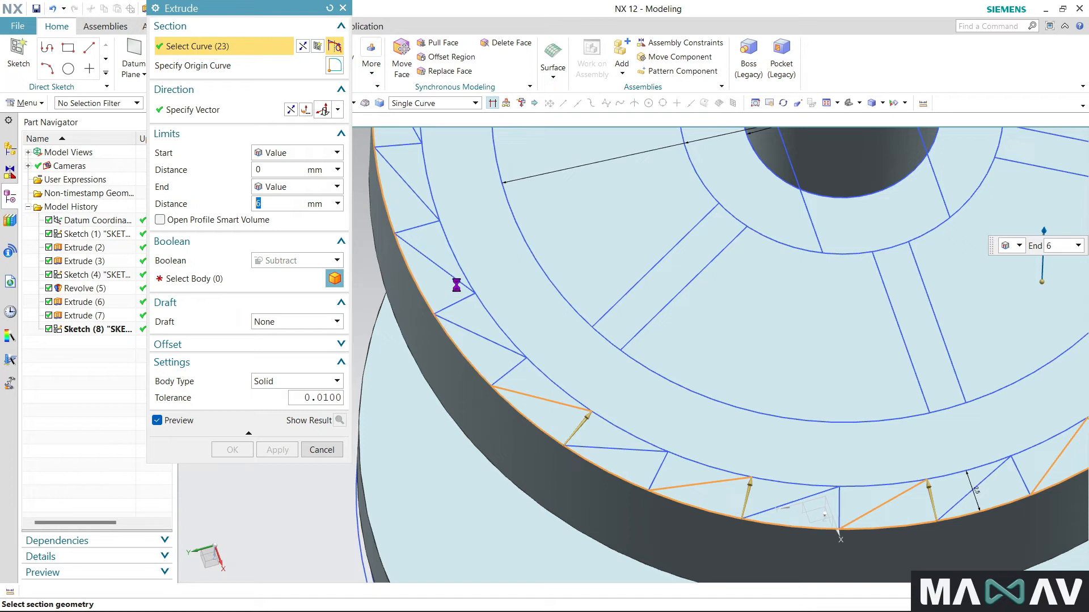
pyautogui.click(454, 302)
pyautogui.click(412, 273)
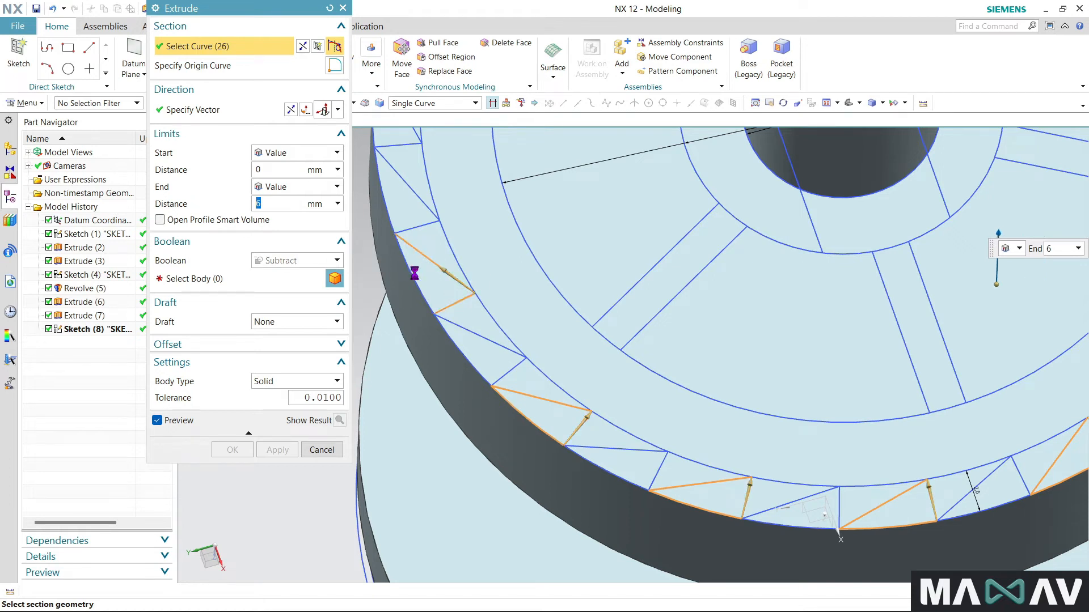
pyautogui.scroll(-5, 453, 318)
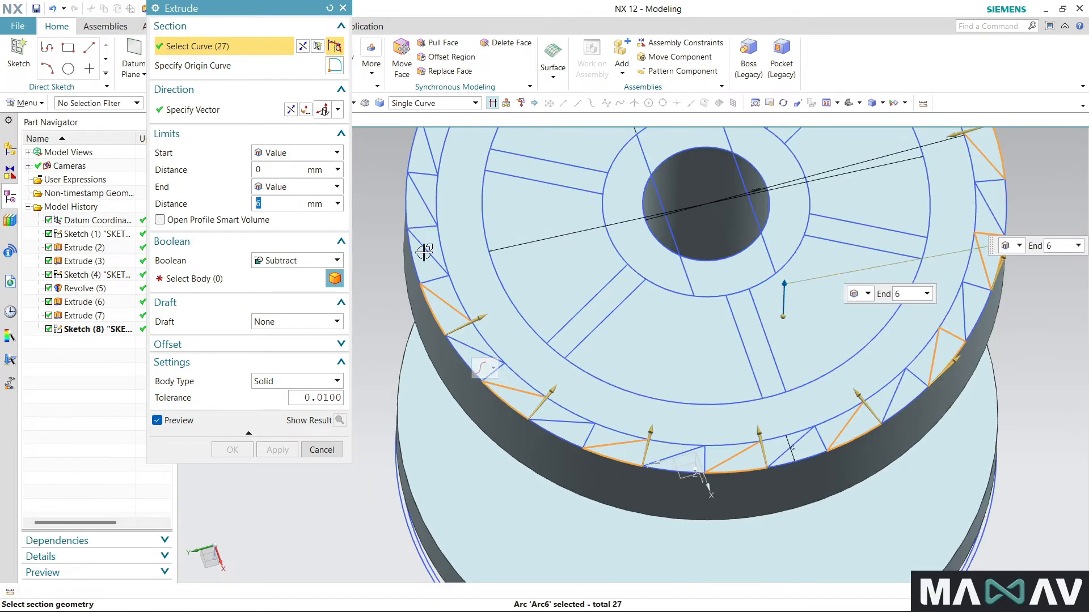
# - Add the tenth and eleventh alternate tooth triangles, further clockwise around the rim, to the section
pyautogui.scroll(8, 436, 179)
pyautogui.click(447, 179)
pyautogui.click(412, 186)
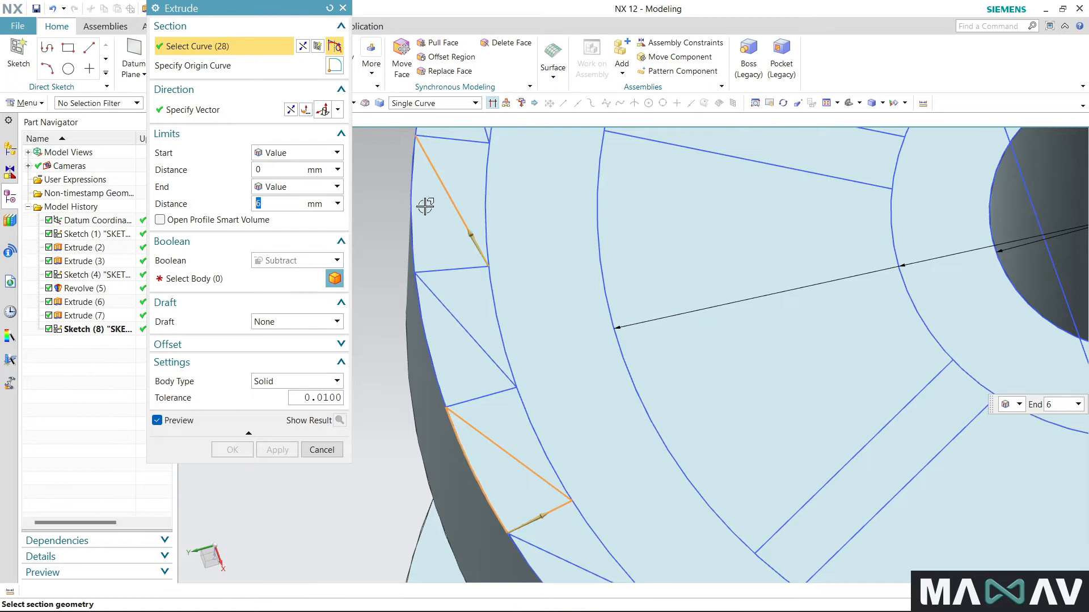
pyautogui.click(444, 268)
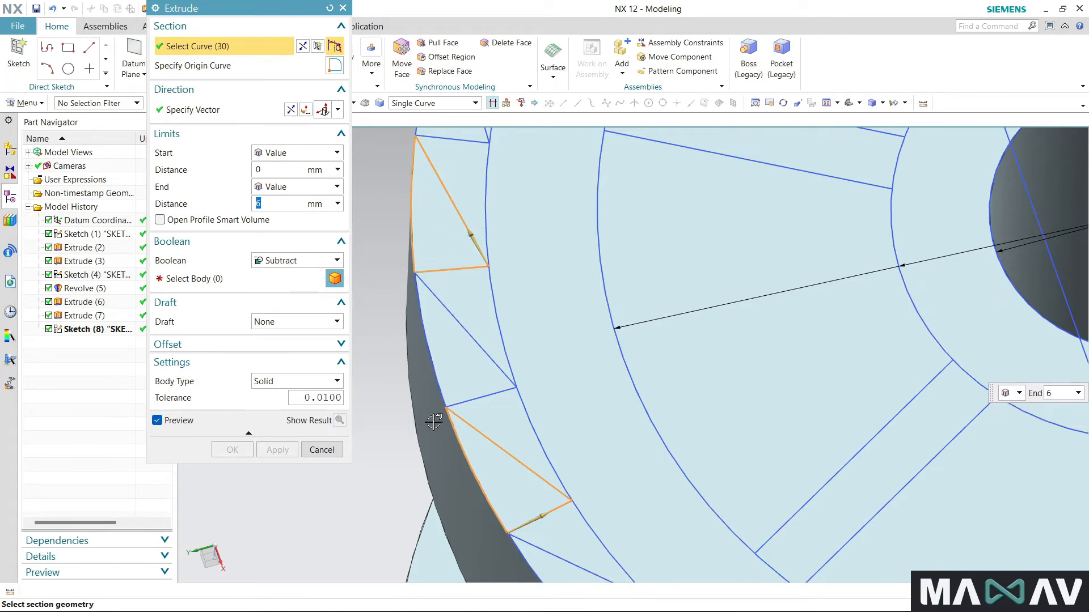
pyautogui.scroll(-5, 438, 425)
pyautogui.scroll(4, 471, 279)
pyautogui.click(475, 281)
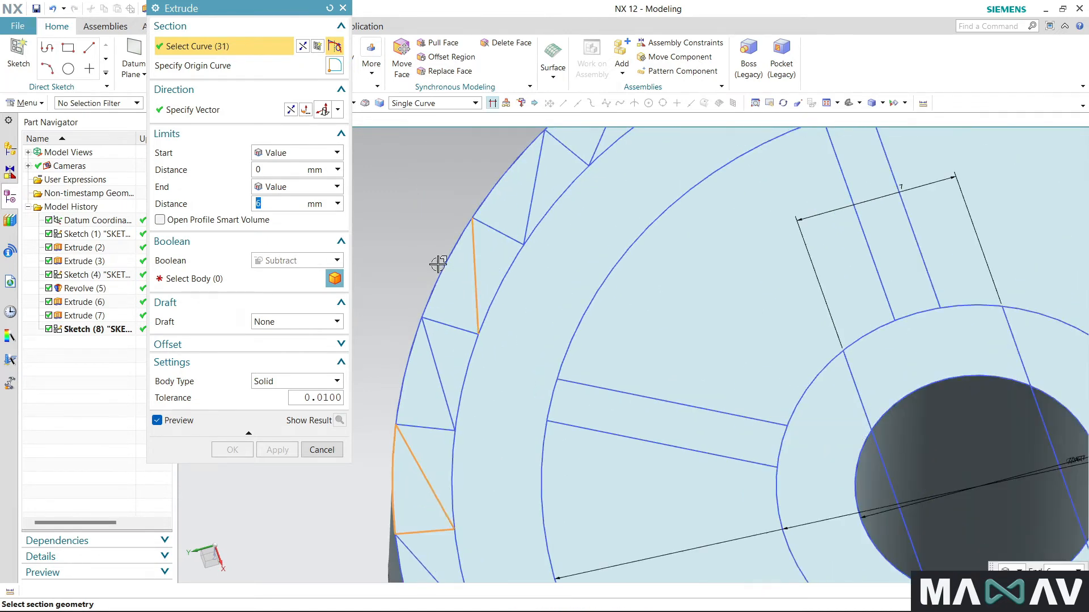
pyautogui.click(427, 304)
pyautogui.click(452, 325)
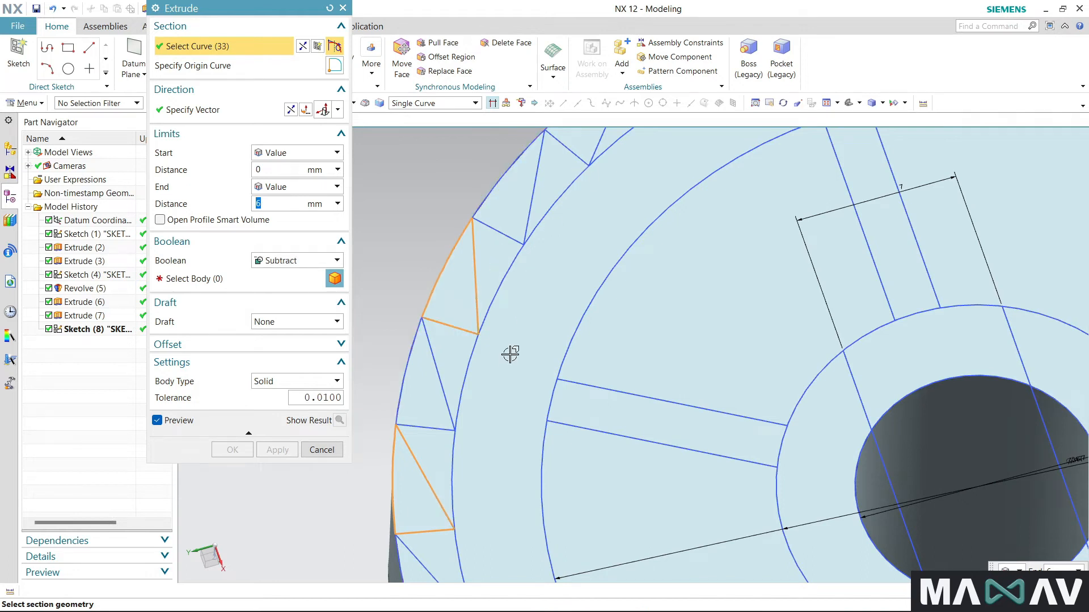
# - Complete the extrusion section with the last four alternate tooth triangles along the rim, up to the first selected one
pyautogui.scroll(-3, 536, 289)
pyautogui.scroll(2, 538, 284)
pyautogui.scroll(-2, 539, 281)
pyautogui.scroll(4, 538, 277)
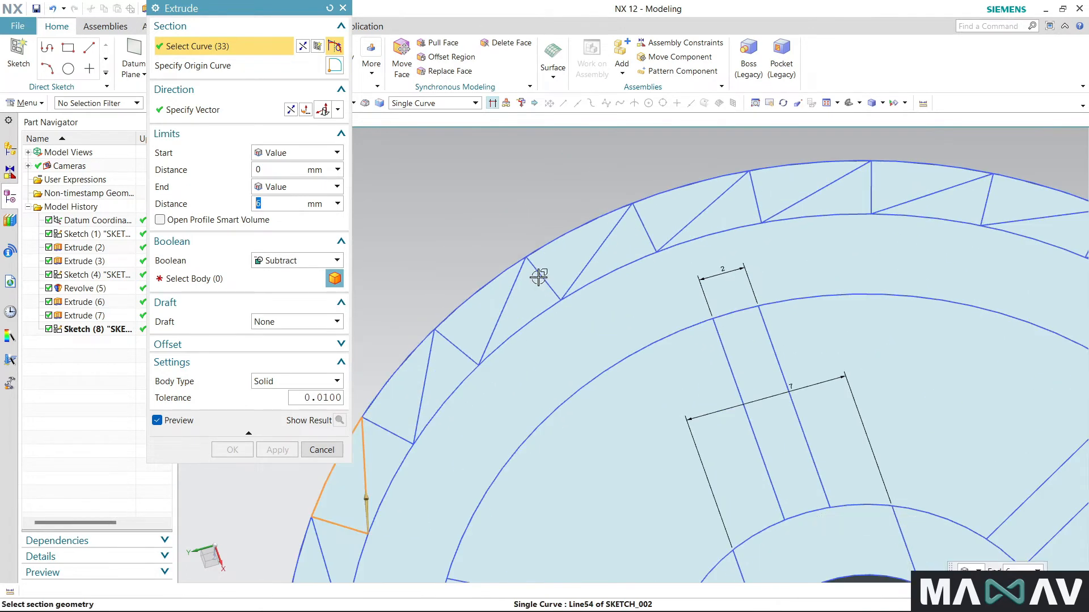
pyautogui.click(507, 290)
pyautogui.click(431, 348)
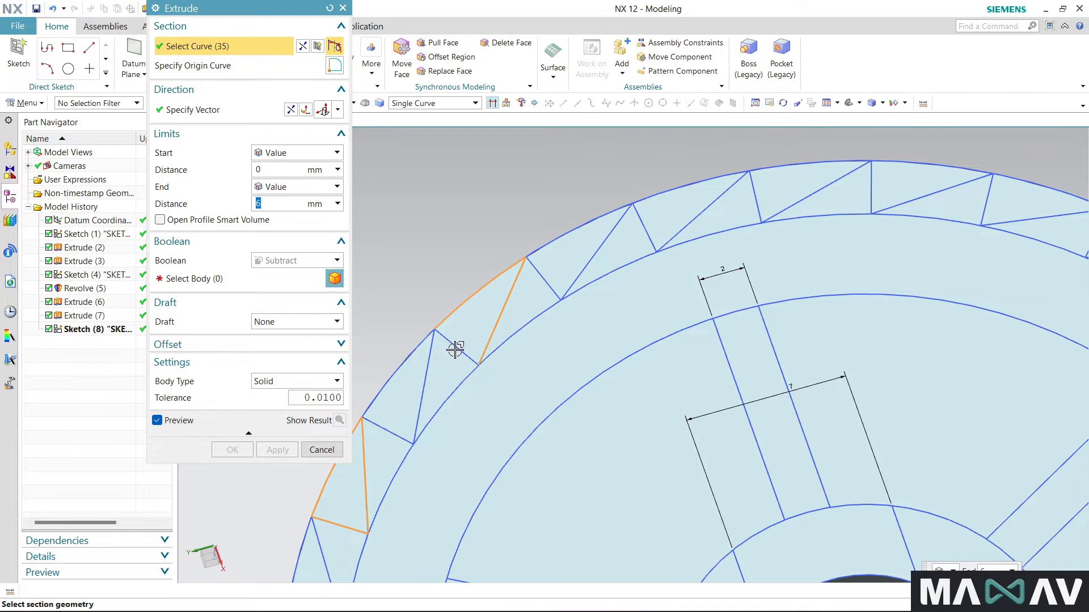
pyautogui.click(674, 192)
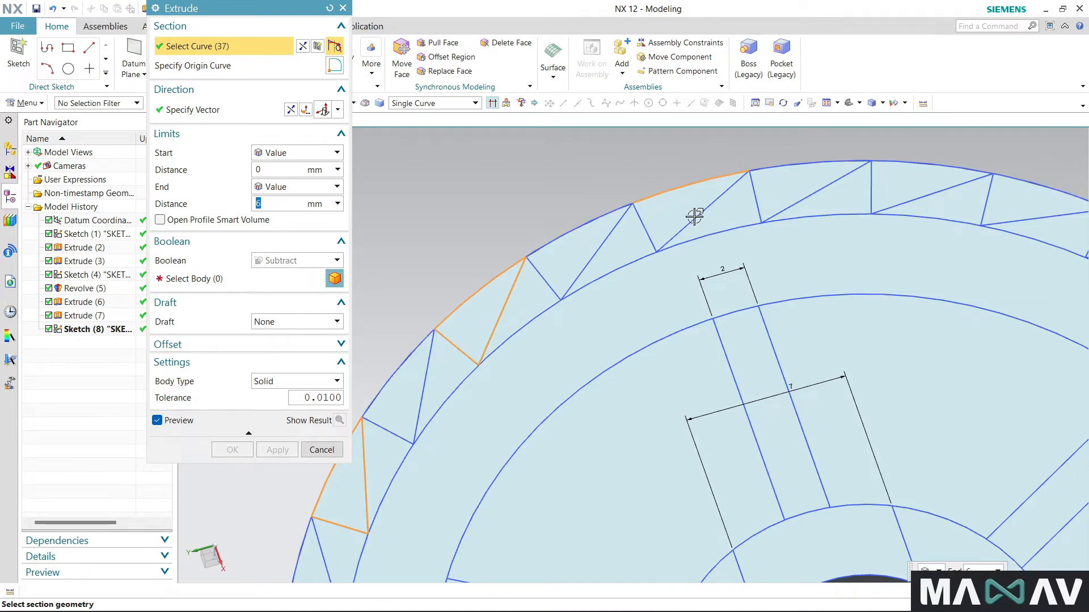
pyautogui.click(911, 164)
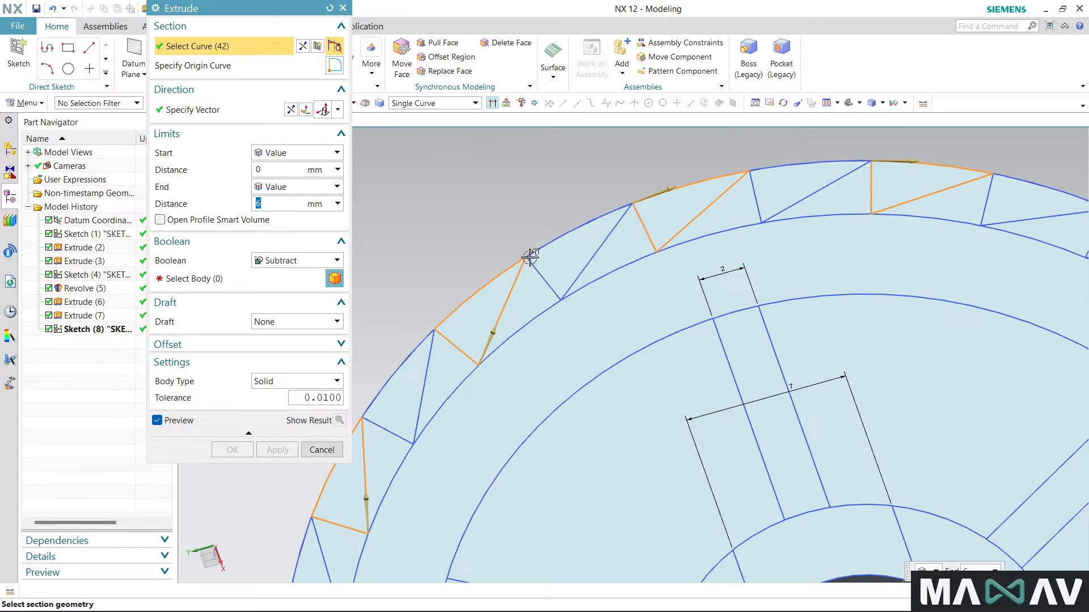
pyautogui.scroll(-4, 567, 260)
pyautogui.scroll(4, 916, 270)
pyautogui.click(951, 243)
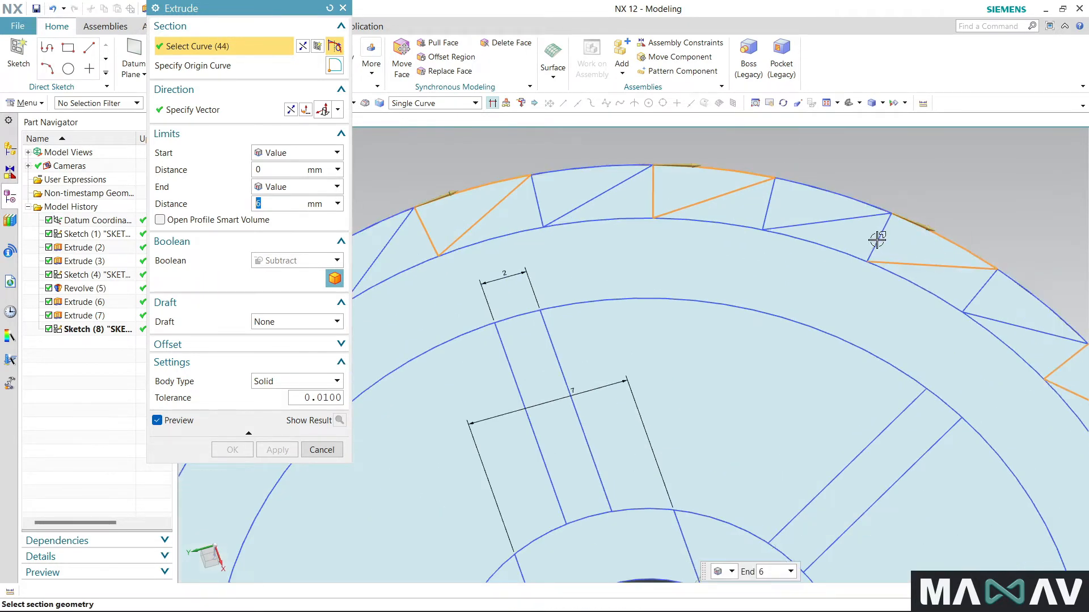
# - Subtract the selected tooth triangles from the spool body, extruding them 6 mm into the flange
pyautogui.click(193, 279)
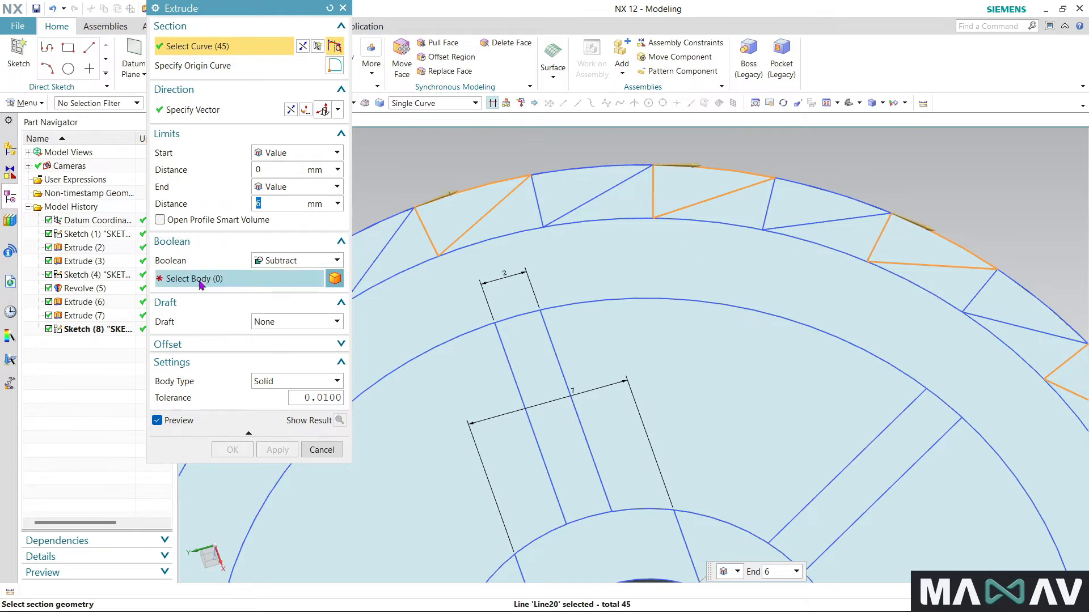
pyautogui.click(671, 350)
pyautogui.scroll(-5, 705, 267)
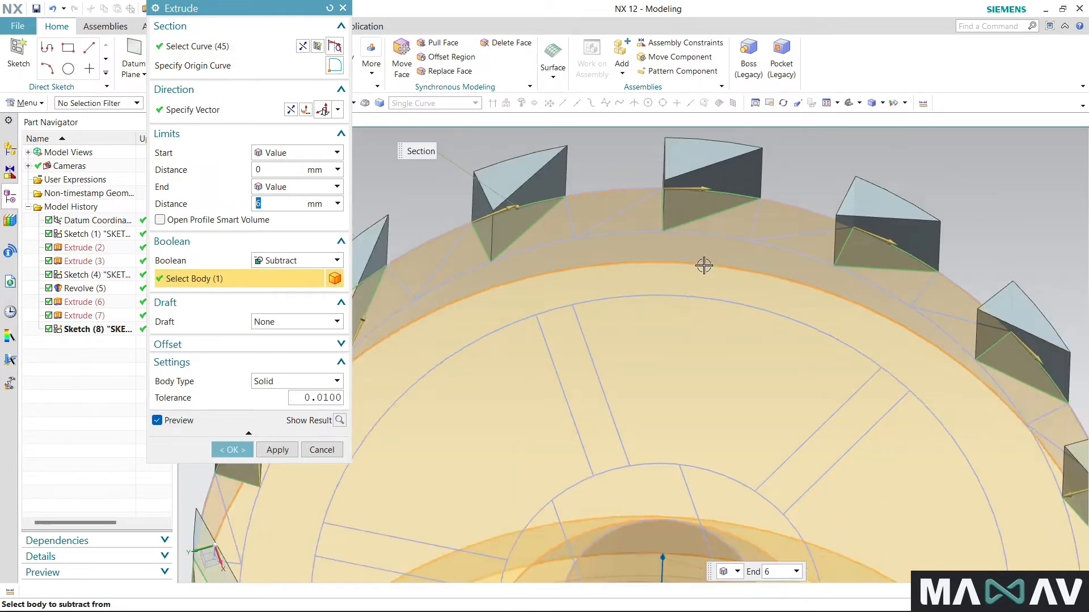
pyautogui.scroll(-1, 711, 247)
pyautogui.moveTo(473, 396)
pyautogui.mouseDown(button='middle')
pyautogui.moveTo(508, 372)
pyautogui.moveTo(522, 487)
pyautogui.moveTo(483, 393)
pyautogui.mouseUp(button='middle')
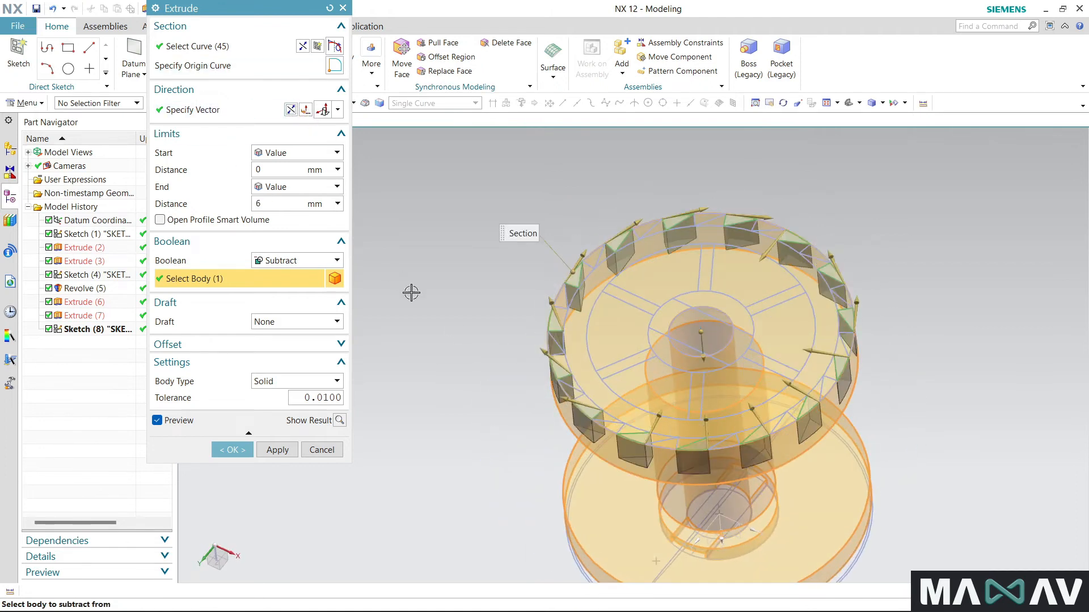
pyautogui.click(233, 450)
# - Start a second extrusion section with one of the remaining uncut tooth triangles on the flange rim
pyautogui.moveTo(427, 384); pyautogui.dragTo(339, 363, button='middle')
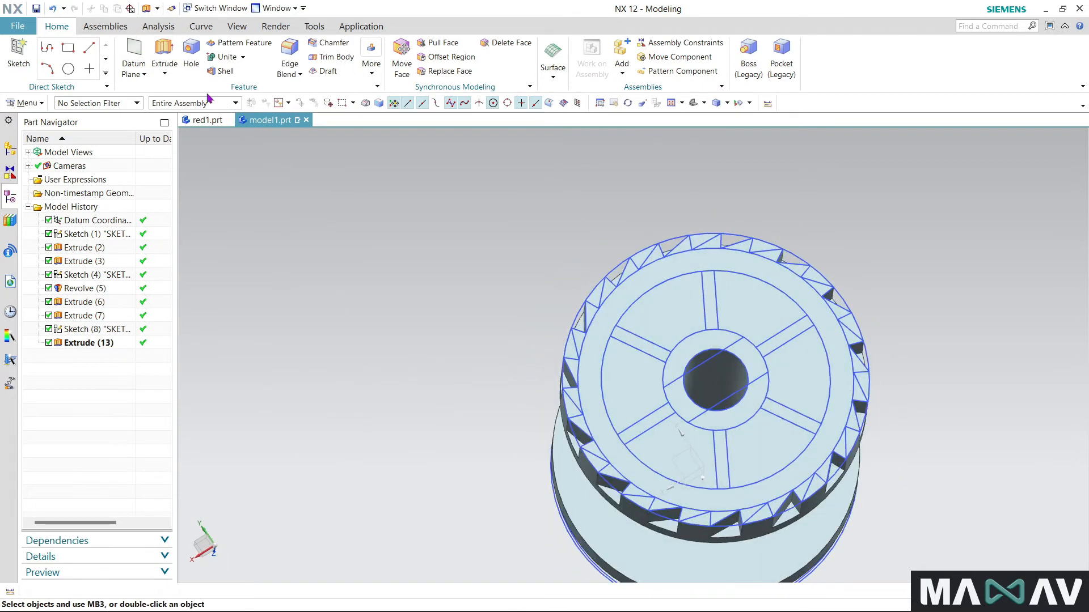
pyautogui.click(163, 50)
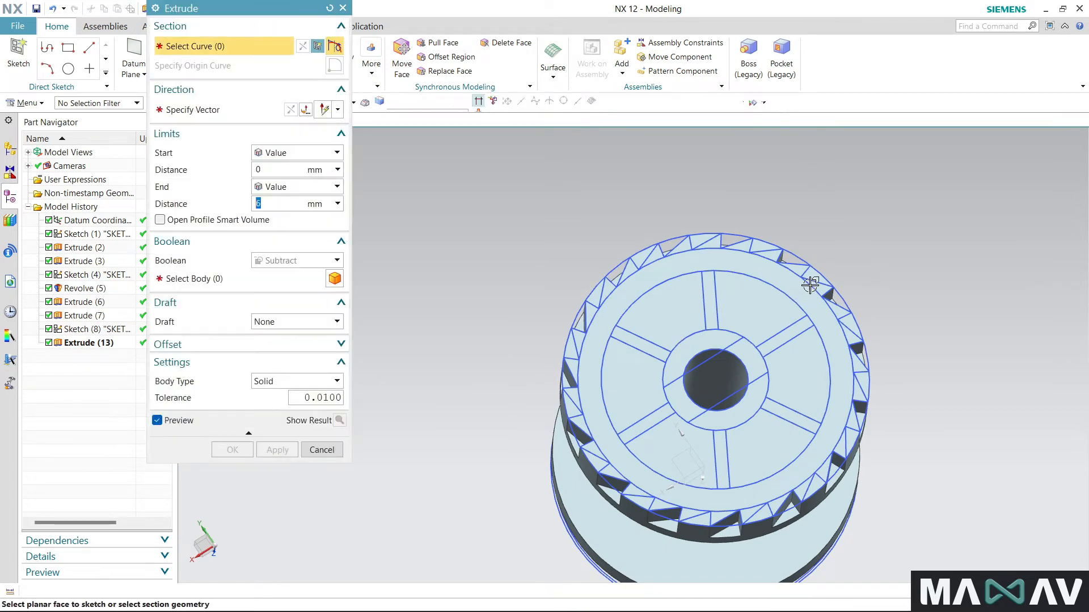
pyautogui.scroll(5, 809, 285)
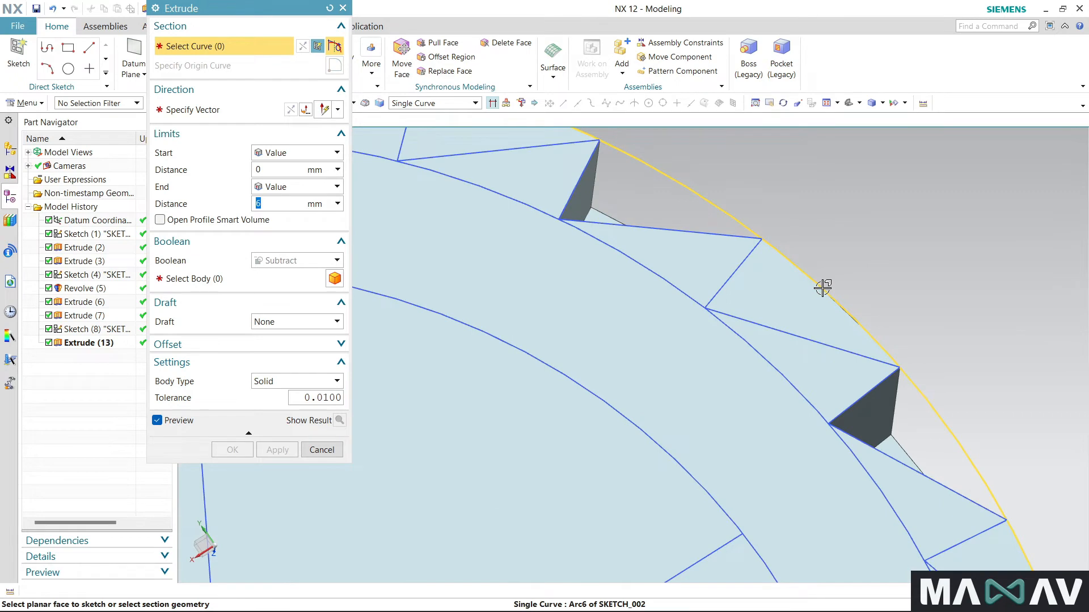
pyautogui.click(822, 288)
pyautogui.click(739, 274)
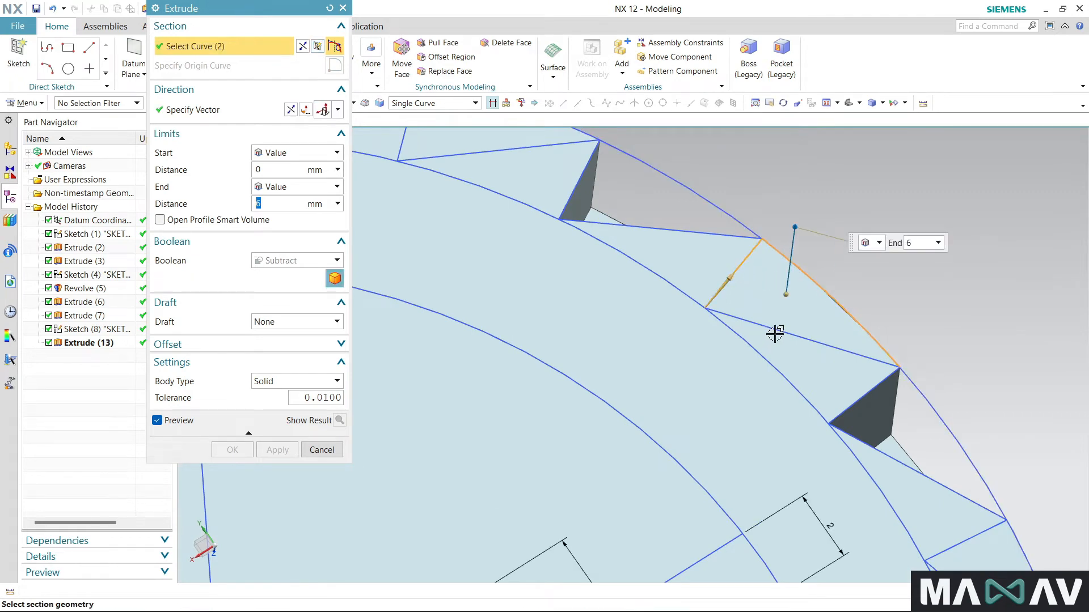
pyautogui.click(775, 331)
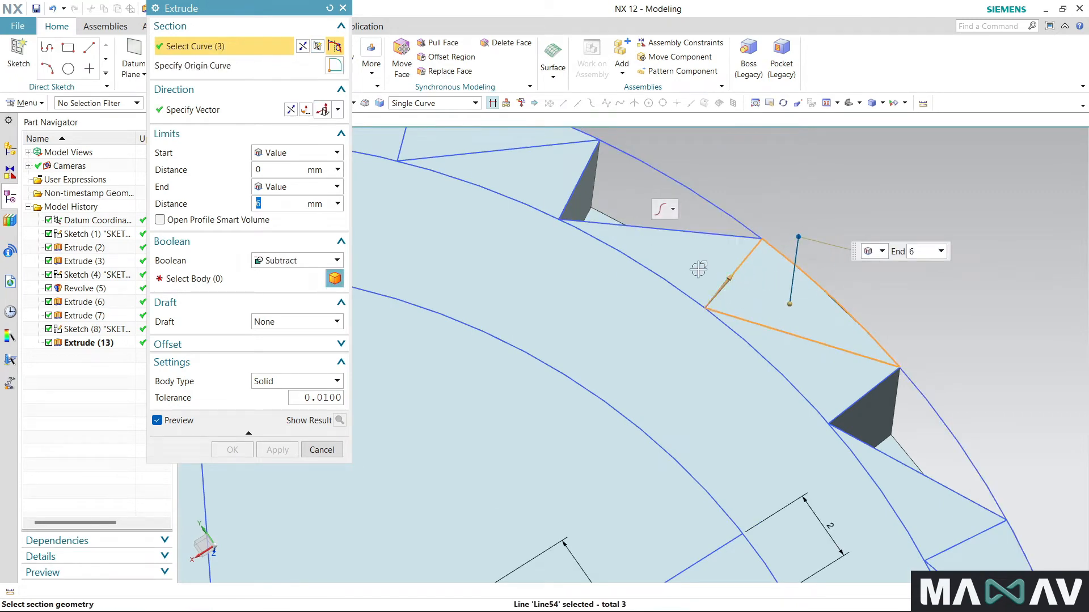
# - Add the second and third remaining tooth triangles, continuing clockwise along the rim, to the extrusion section
pyautogui.scroll(-5, 760, 295)
pyautogui.scroll(5, 838, 359)
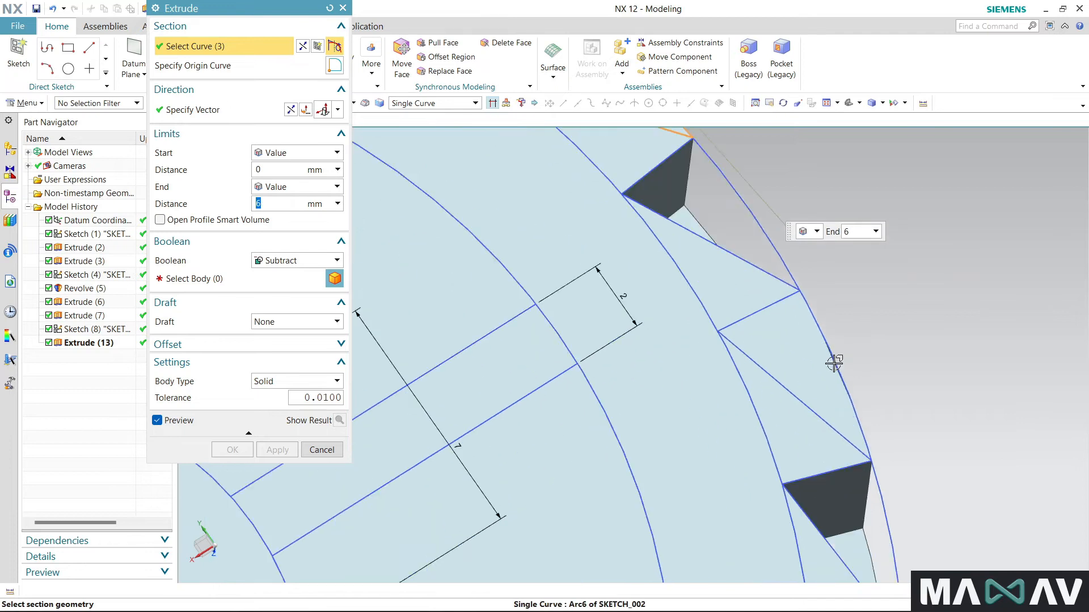
pyautogui.click(838, 358)
pyautogui.click(767, 308)
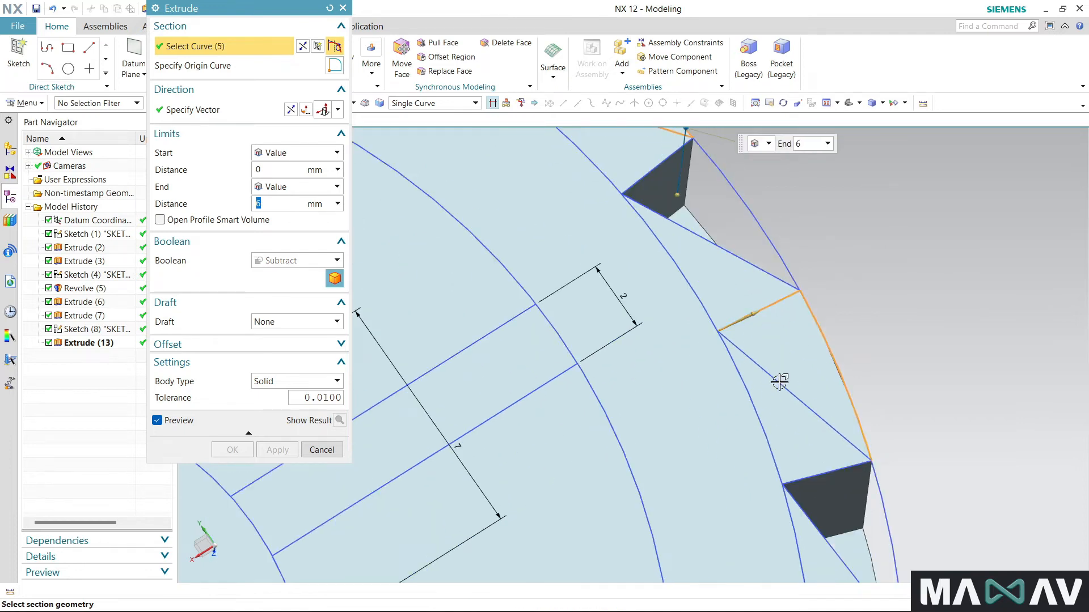
pyautogui.click(780, 379)
pyautogui.scroll(-4, 729, 250)
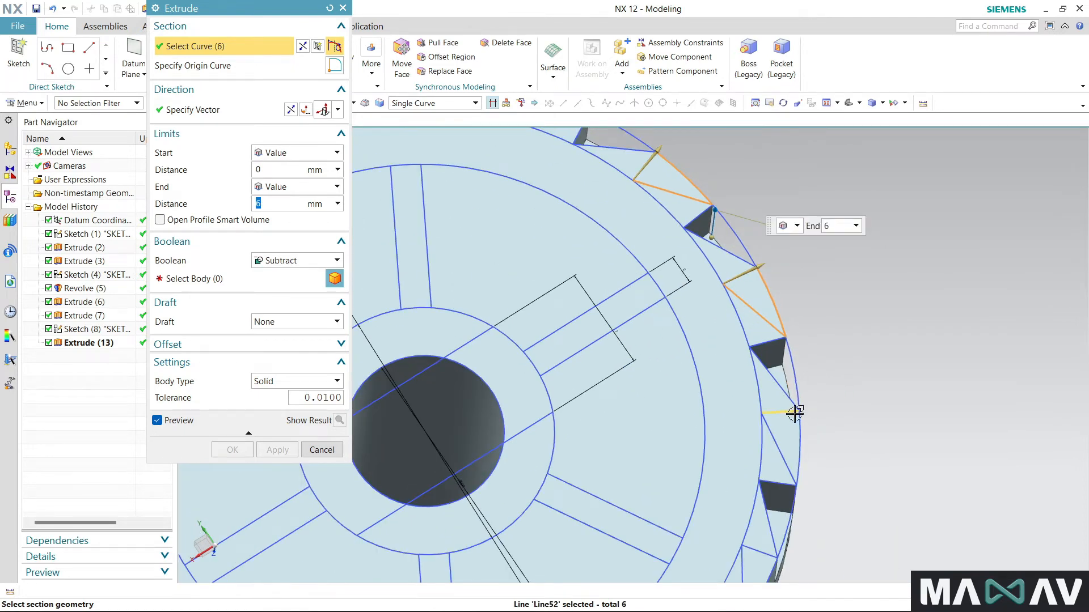
pyautogui.click(801, 431)
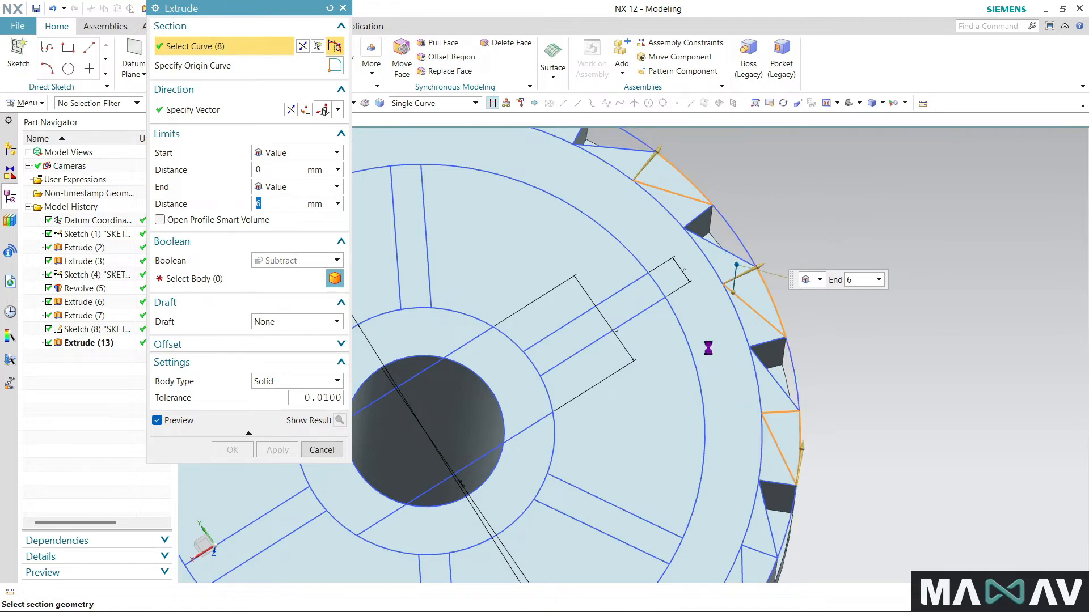
# - Add the fourth and fifth uncut tooth triangles, further clockwise around the rim, to the section
pyautogui.scroll(-2, 712, 281)
pyautogui.scroll(2, 746, 468)
pyautogui.click(746, 465)
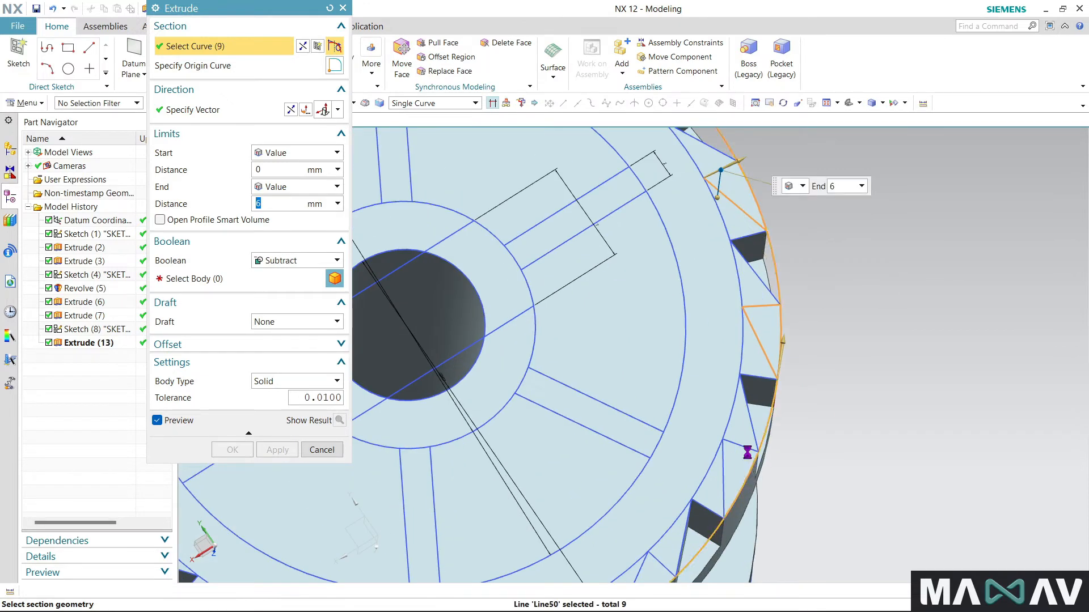
pyautogui.click(724, 466)
pyautogui.scroll(-3, 770, 342)
pyautogui.scroll(3, 682, 519)
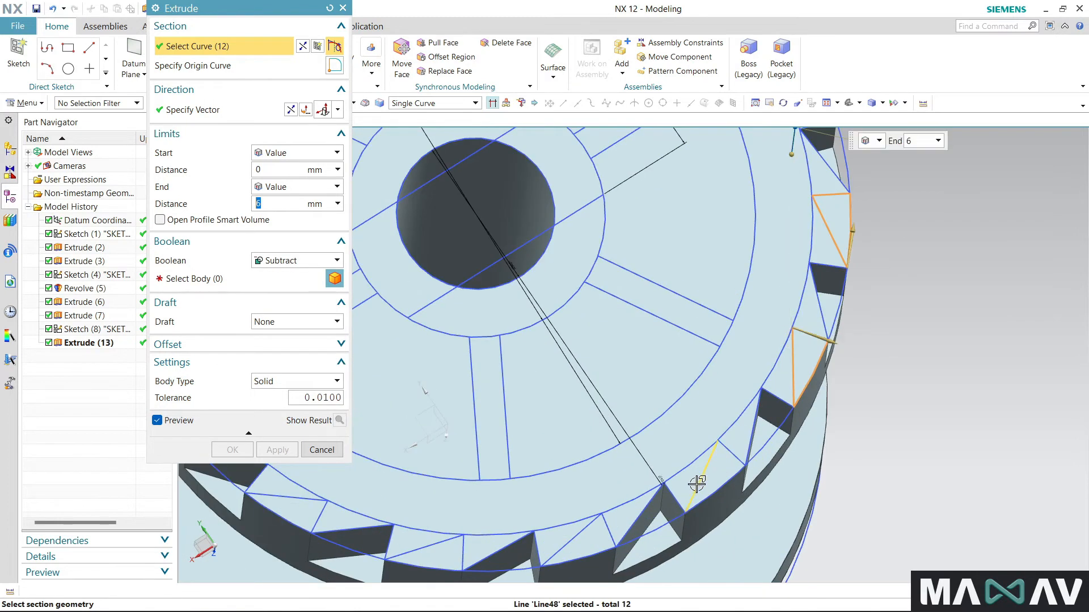
pyautogui.click(724, 470)
pyautogui.click(718, 490)
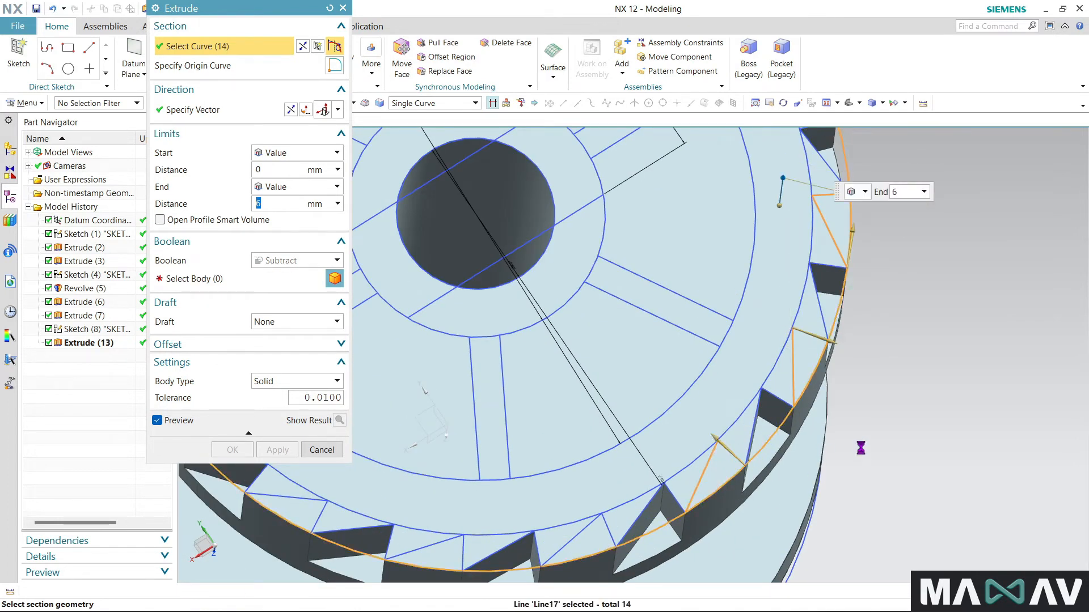
# - Add the sixth and seventh uncut tooth triangles, between the existing gaps clockwise along the rim, to the section
pyautogui.scroll(-3, 897, 449)
pyautogui.scroll(3, 762, 517)
pyautogui.scroll(2, 762, 517)
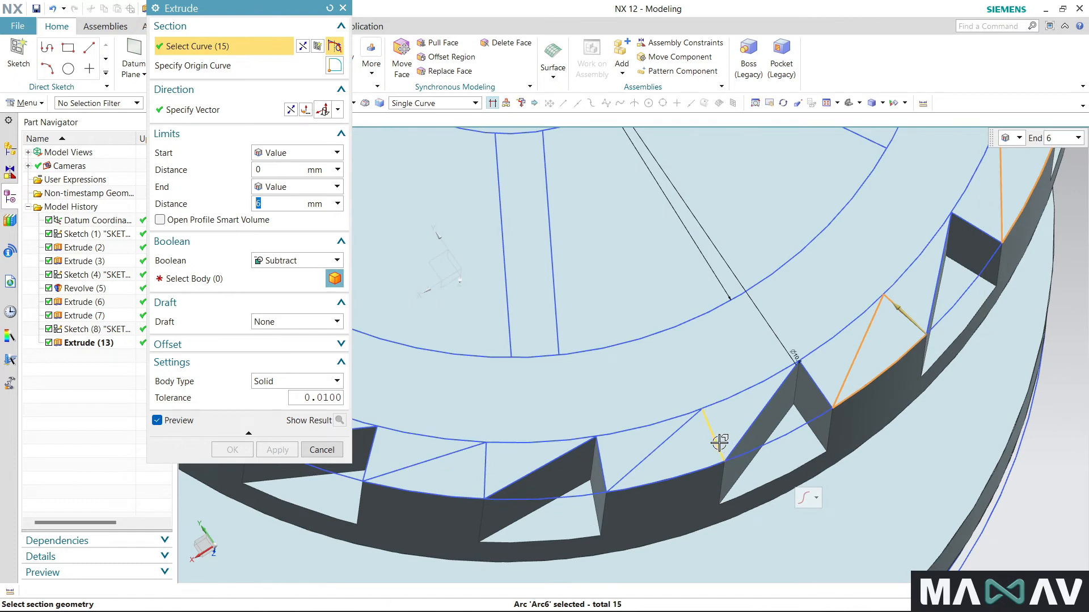
pyautogui.click(657, 446)
pyautogui.click(673, 486)
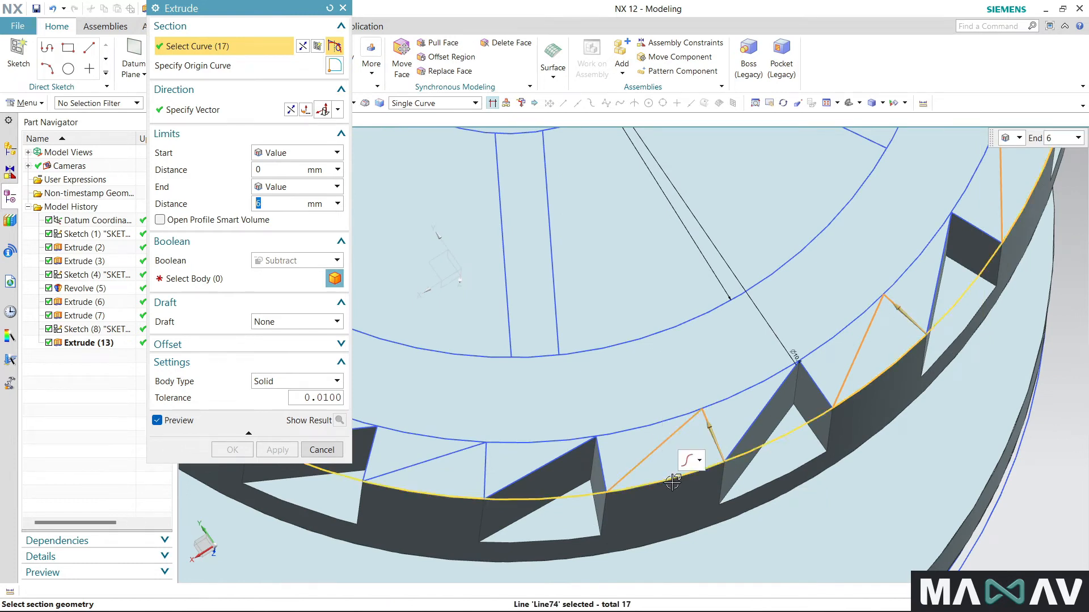
pyautogui.scroll(-1, 760, 448)
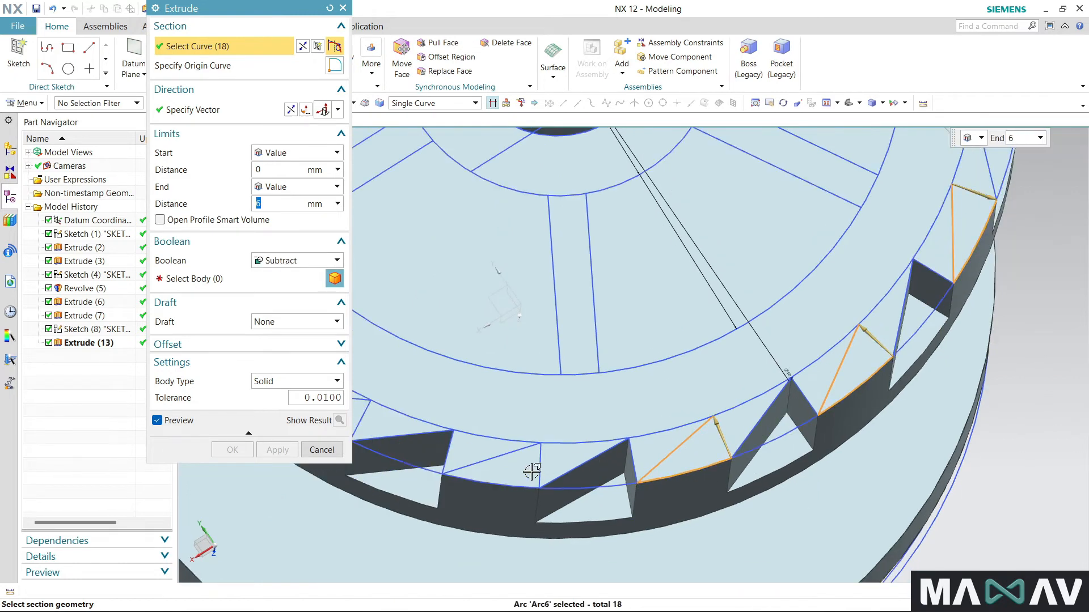
pyautogui.scroll(2, 543, 470)
pyautogui.click(504, 431)
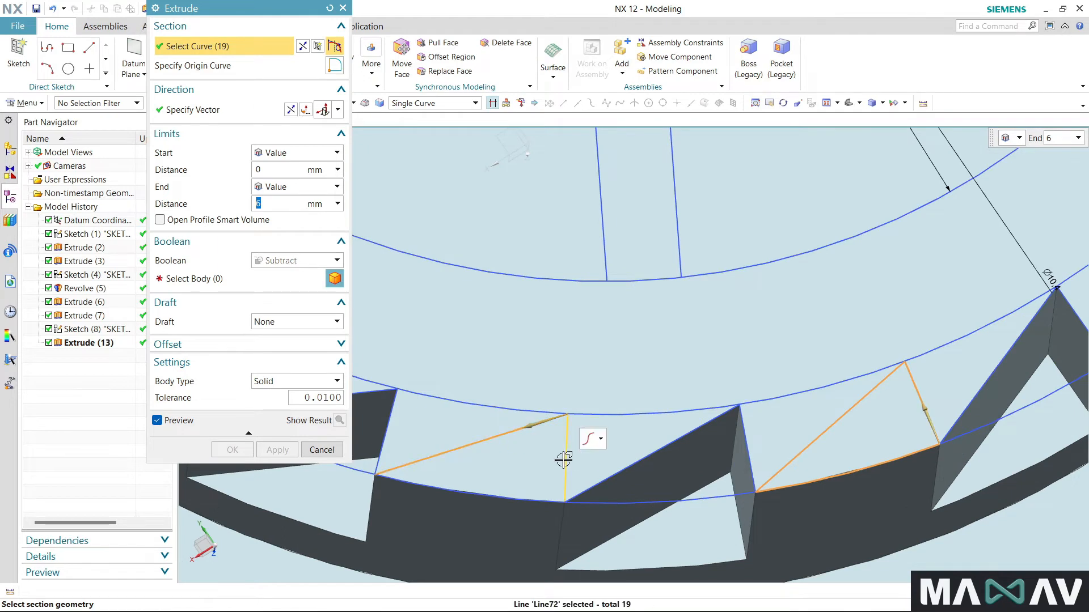
pyautogui.click(520, 494)
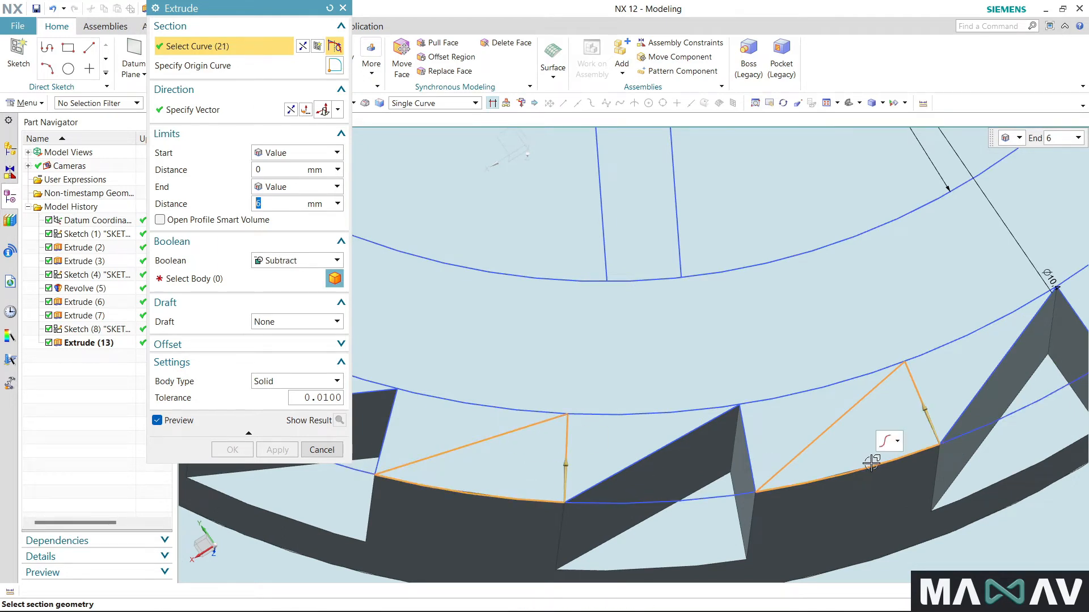
# - Add the eighth and ninth uncut tooth triangles, next in clockwise order, to the extrusion section
pyautogui.scroll(-1, 888, 446)
pyautogui.scroll(-2, 724, 478)
pyautogui.scroll(3, 425, 382)
pyautogui.click(513, 385)
pyautogui.click(594, 442)
pyautogui.click(509, 462)
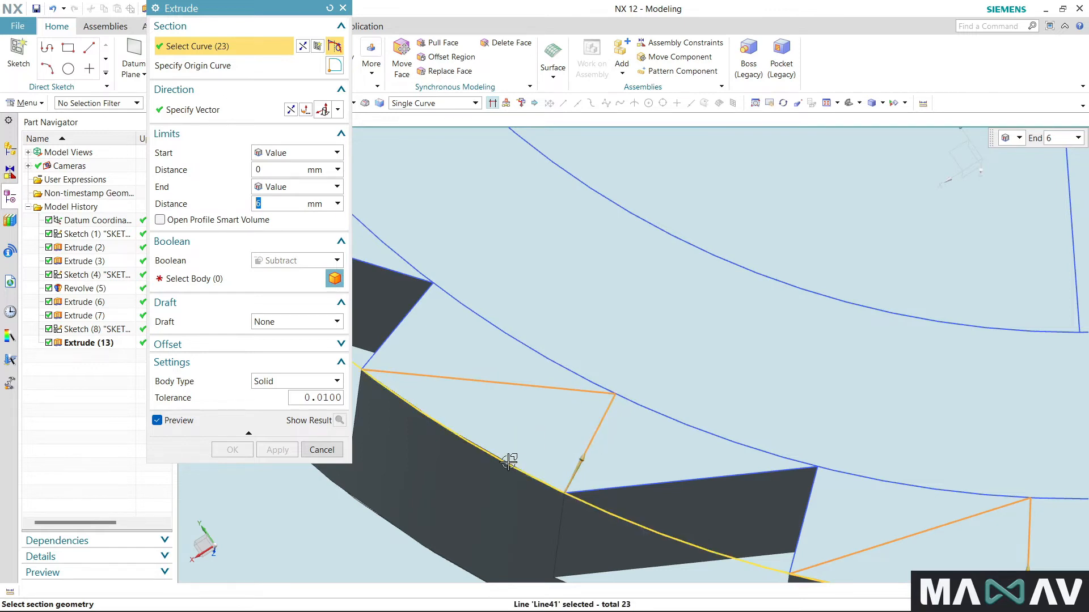
pyautogui.scroll(-3, 784, 498)
pyautogui.scroll(3, 539, 337)
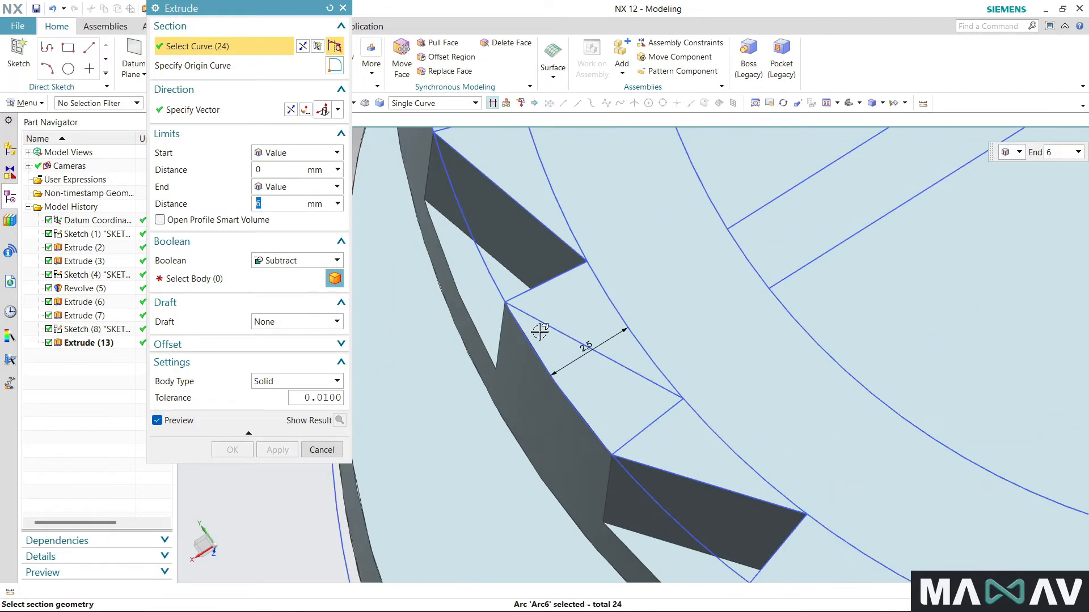
pyautogui.click(548, 336)
pyautogui.click(608, 441)
# - Add the tenth and eleventh uncut tooth triangles, continuing clockwise around the rim, to the section
pyautogui.scroll(-3, 600, 496)
pyautogui.scroll(3, 599, 495)
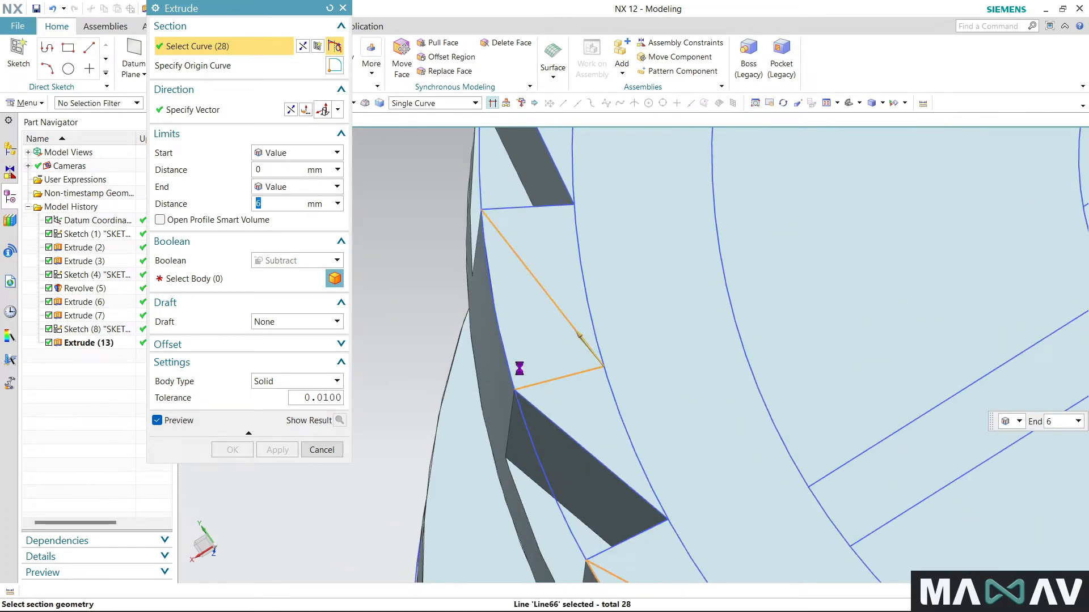
pyautogui.click(505, 350)
pyautogui.scroll(-5, 497, 466)
pyautogui.scroll(5, 503, 268)
pyautogui.click(536, 318)
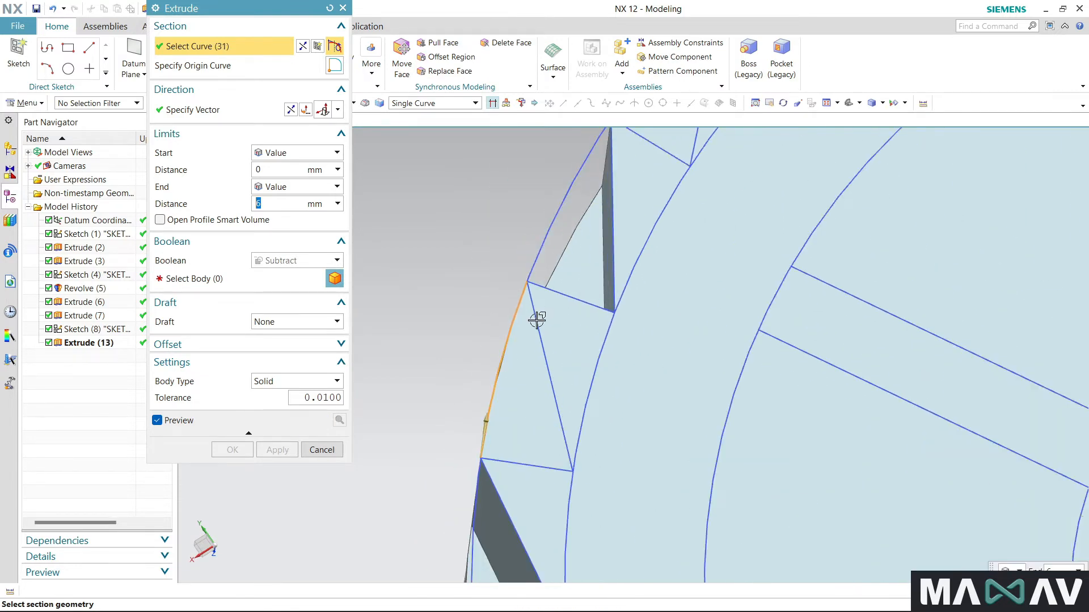
# - Add the twelfth and thirteenth uncut tooth triangles, further clockwise along the rim, to the section
pyautogui.scroll(-5, 565, 451)
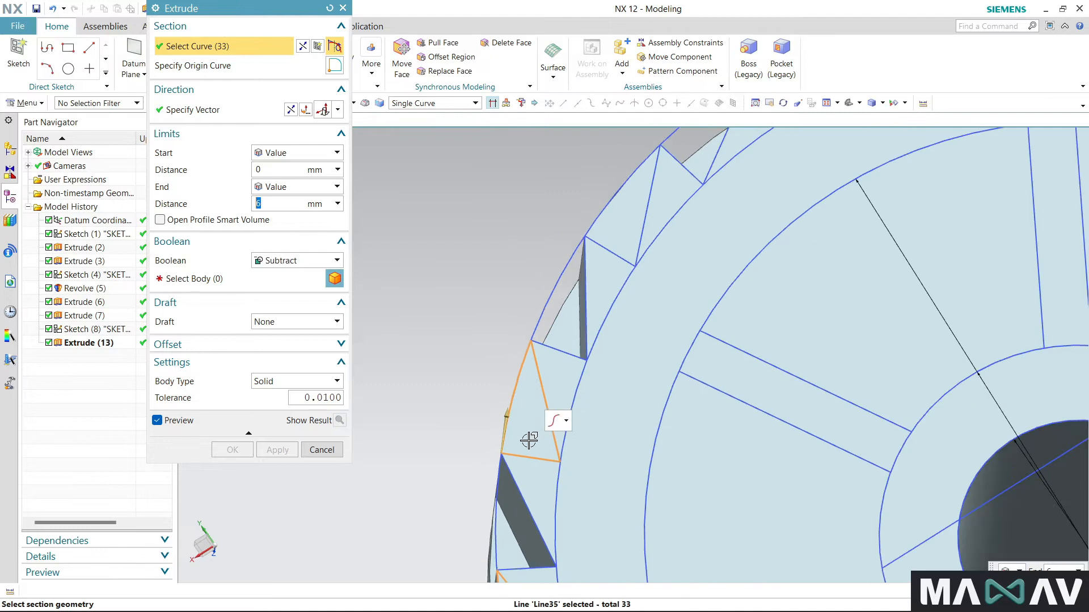
pyautogui.scroll(5, 619, 197)
pyautogui.click(636, 253)
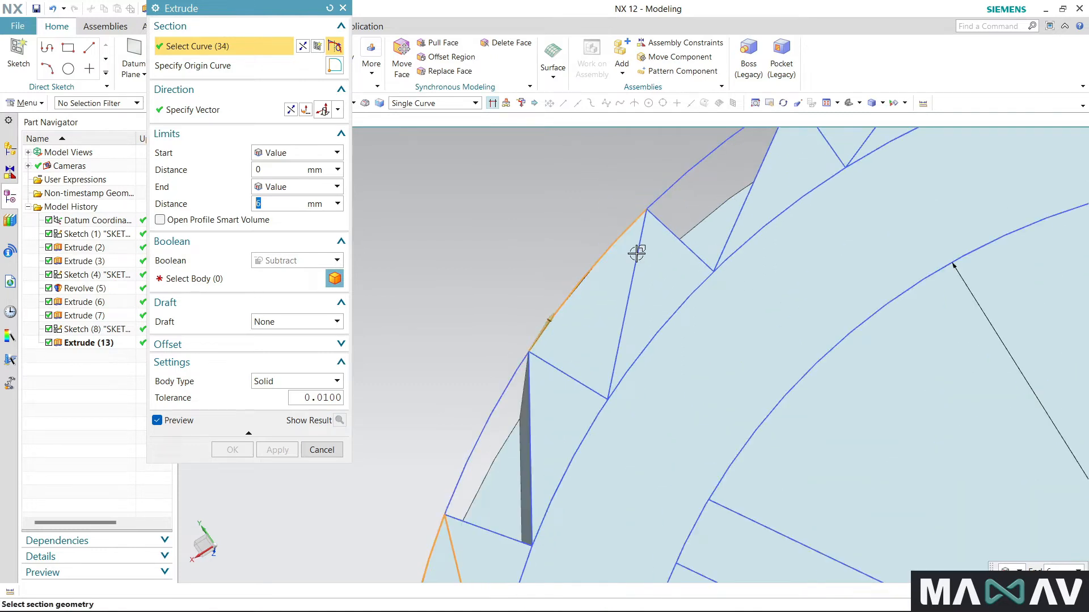
pyautogui.click(571, 375)
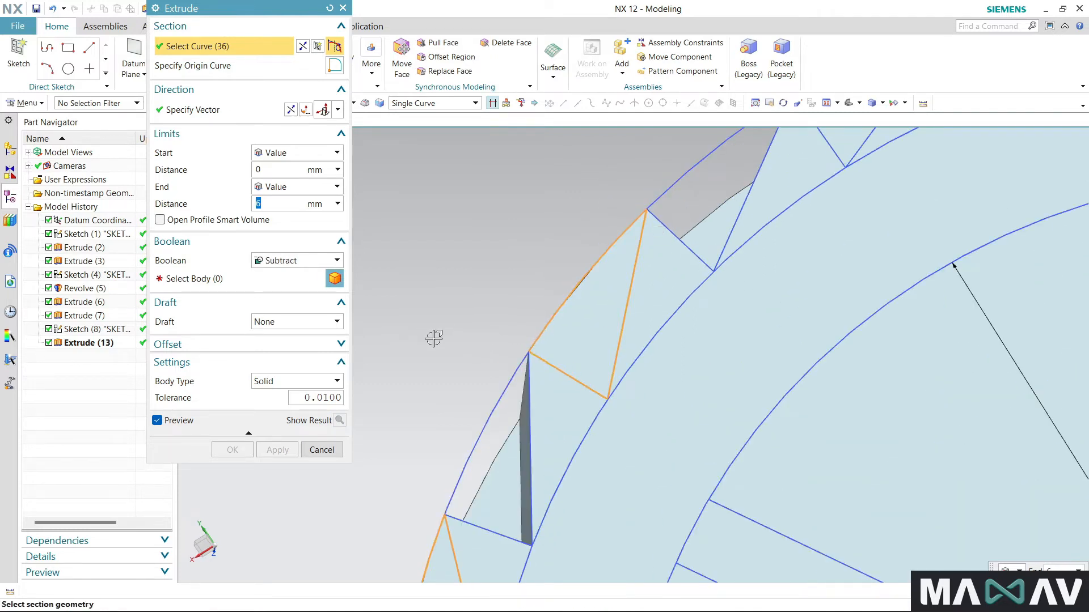
pyautogui.scroll(-5, 437, 369)
pyautogui.scroll(3, 632, 245)
pyautogui.click(627, 224)
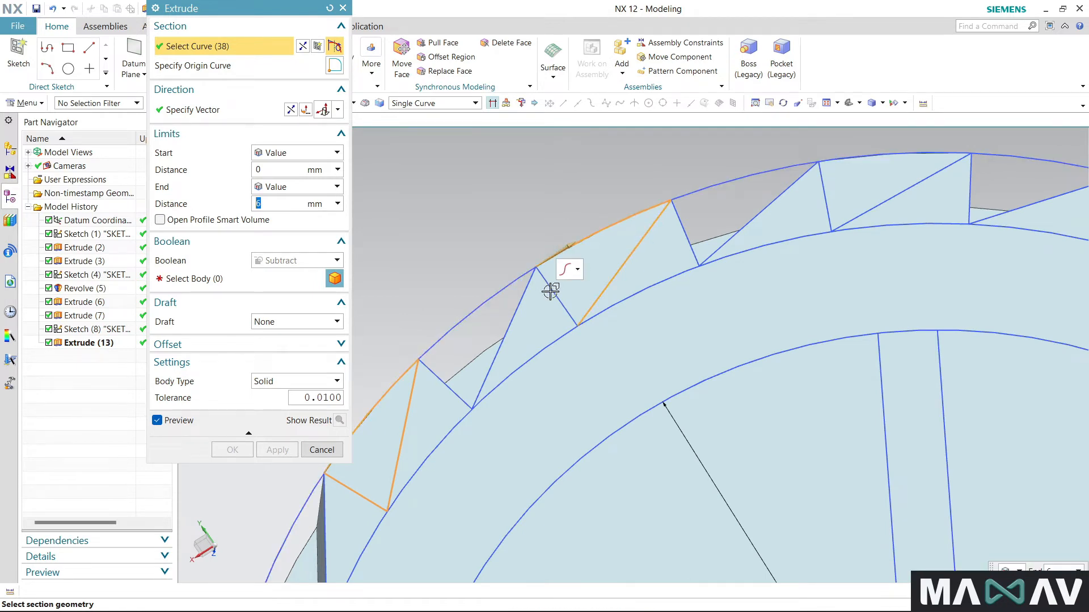
# - Complete the extrusion section with the last two uncut tooth triangles before the first selected one
pyautogui.scroll(-3, 722, 250)
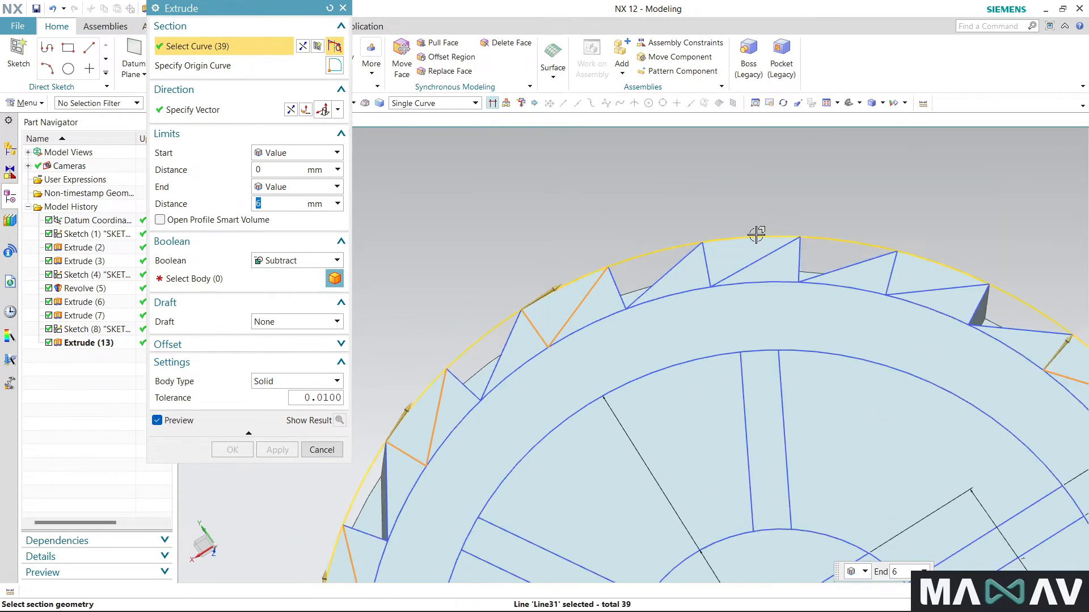
pyautogui.click(770, 255)
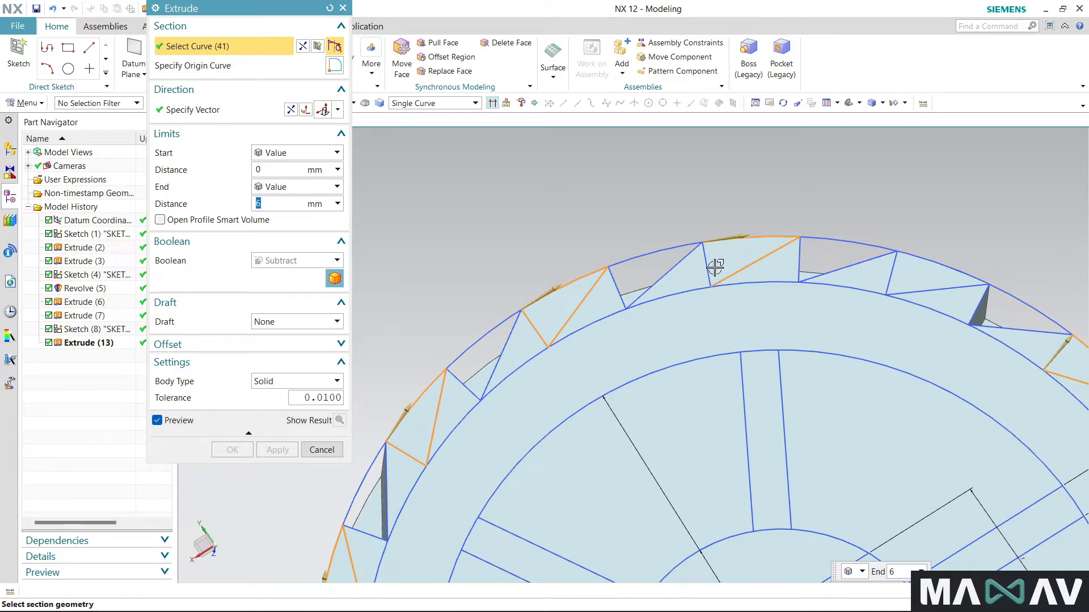
pyautogui.click(928, 289)
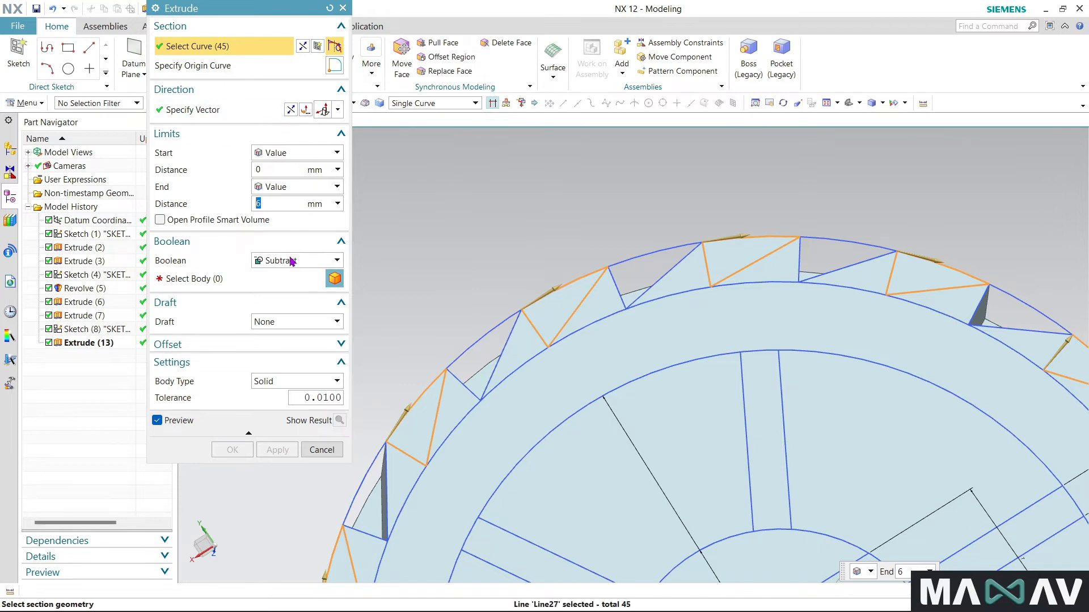
# - Subtract the selected triangles from the spool body, reversing the direction so they extrude 6 mm into the flange
pyautogui.click(238, 278)
pyautogui.click(687, 330)
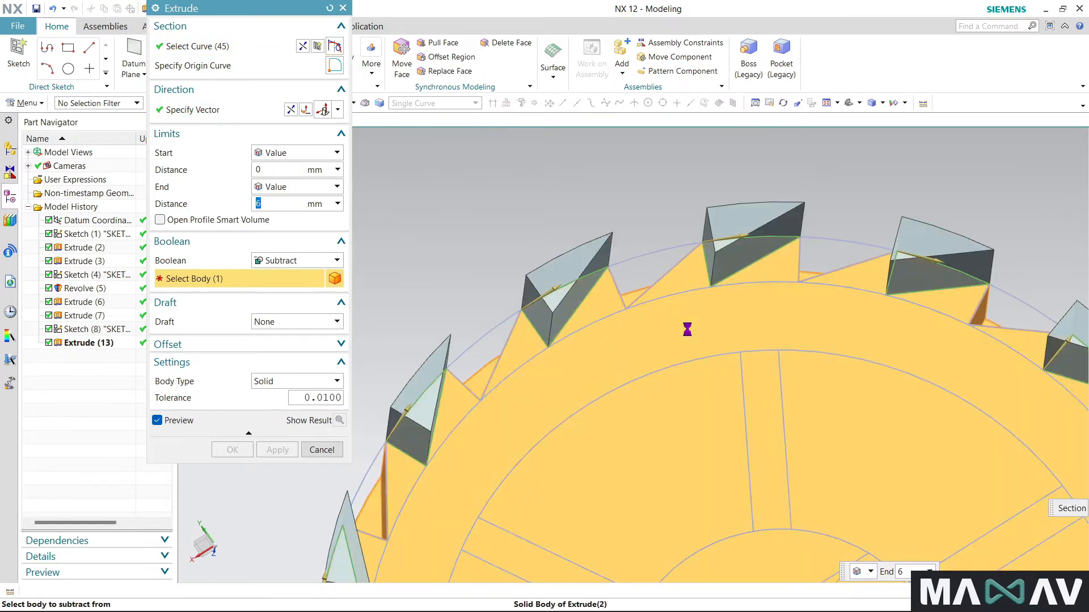
pyautogui.scroll(-5, 656, 177)
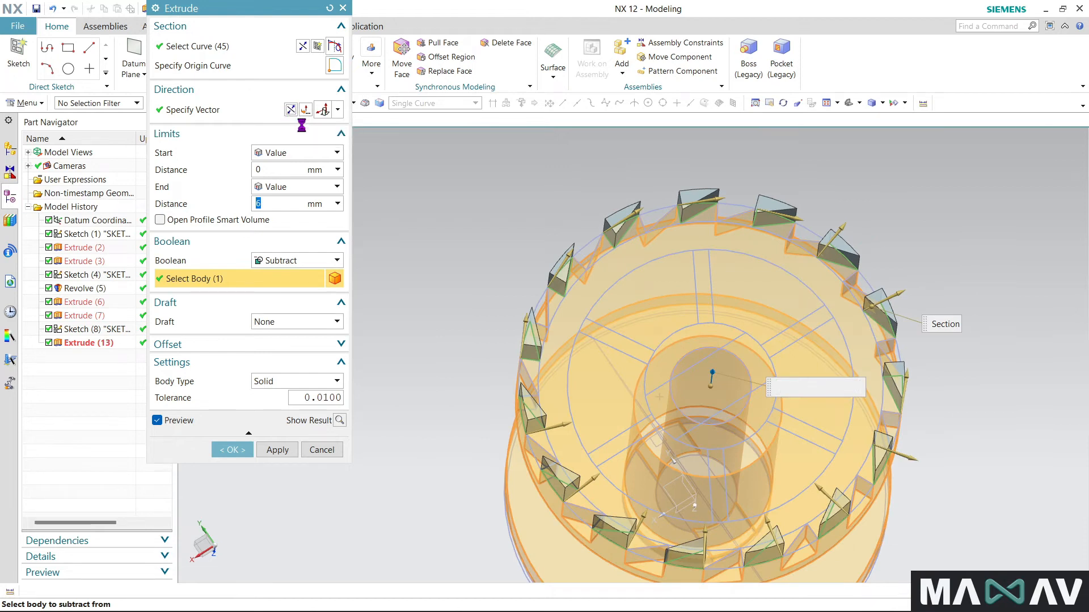
pyautogui.click(250, 450)
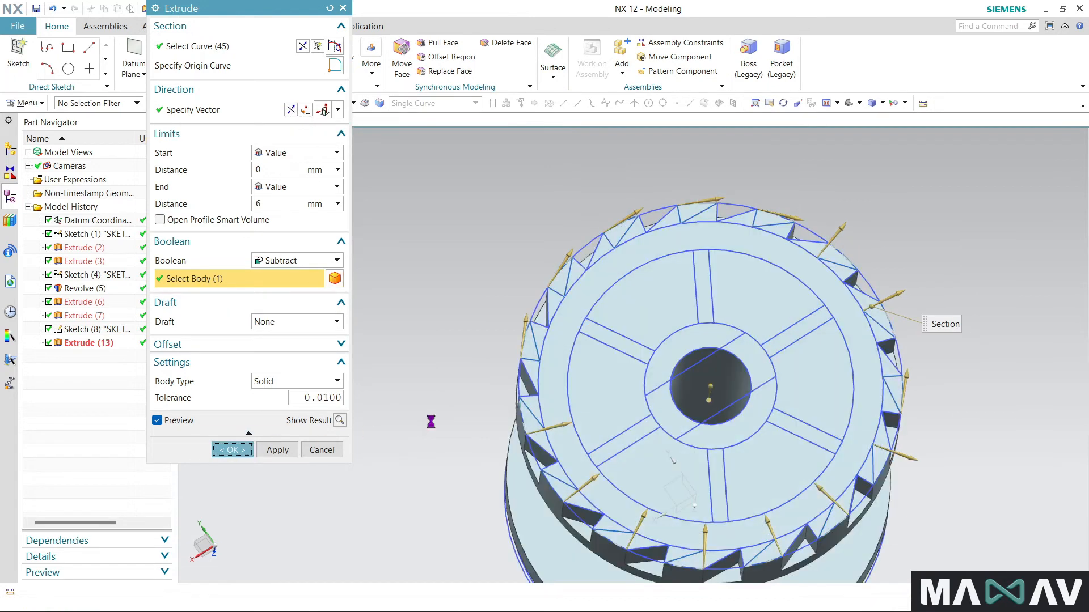
# - Start an edge blend and select four neighbouring edges along the toothed flange's rim
pyautogui.moveTo(457, 389); pyautogui.dragTo(700, 279, button='middle')
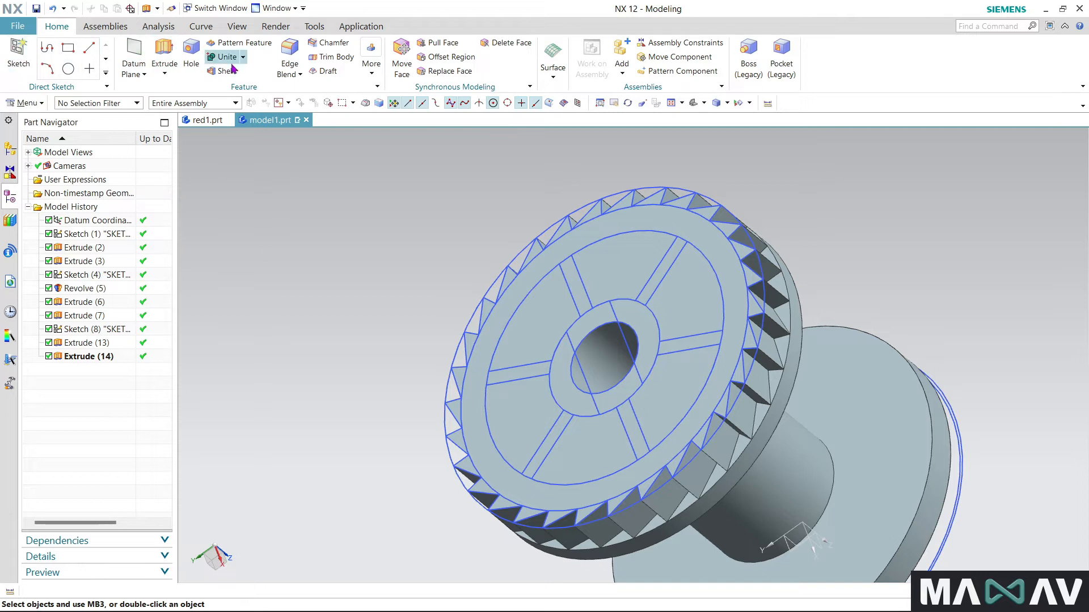
pyautogui.click(285, 47)
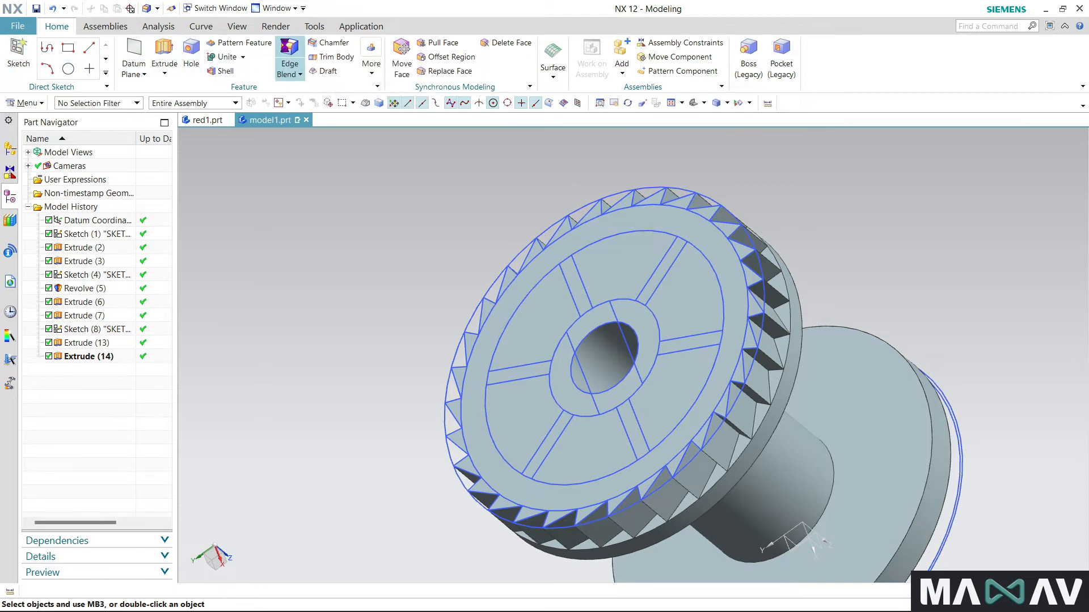
pyautogui.click(775, 299)
pyautogui.click(775, 294)
pyautogui.click(771, 266)
pyautogui.click(751, 231)
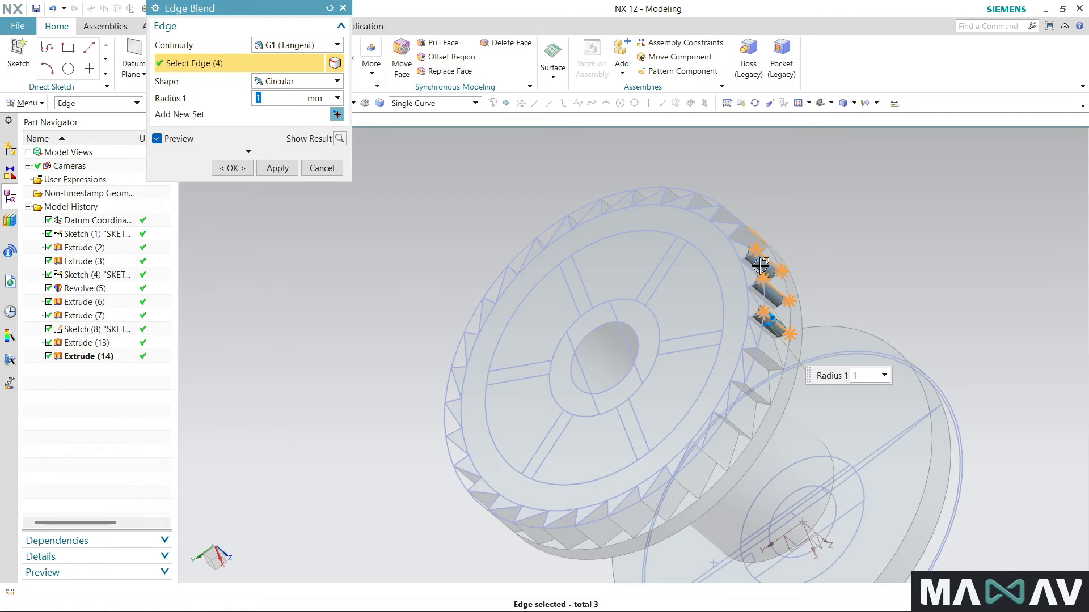
# - Deselect the misplaced rim edge and two of the tooth edges, keeping a single tooth edge for the blend
pyautogui.moveTo(717, 287); pyautogui.dragTo(632, 356, button='middle')
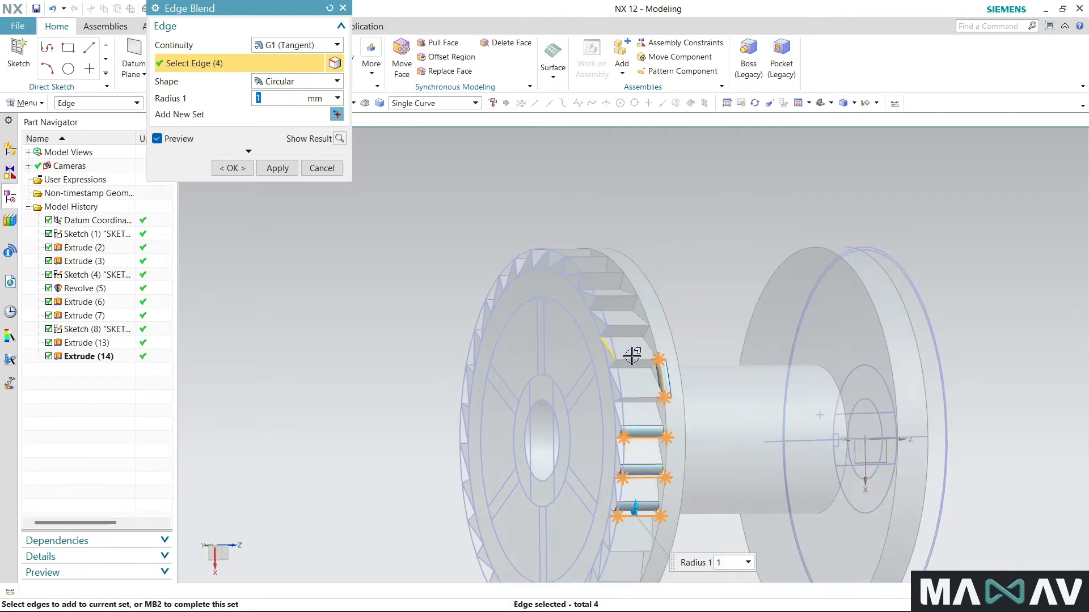
pyautogui.keyDown('shift'); pyautogui.click(661, 377); pyautogui.keyUp('shift')
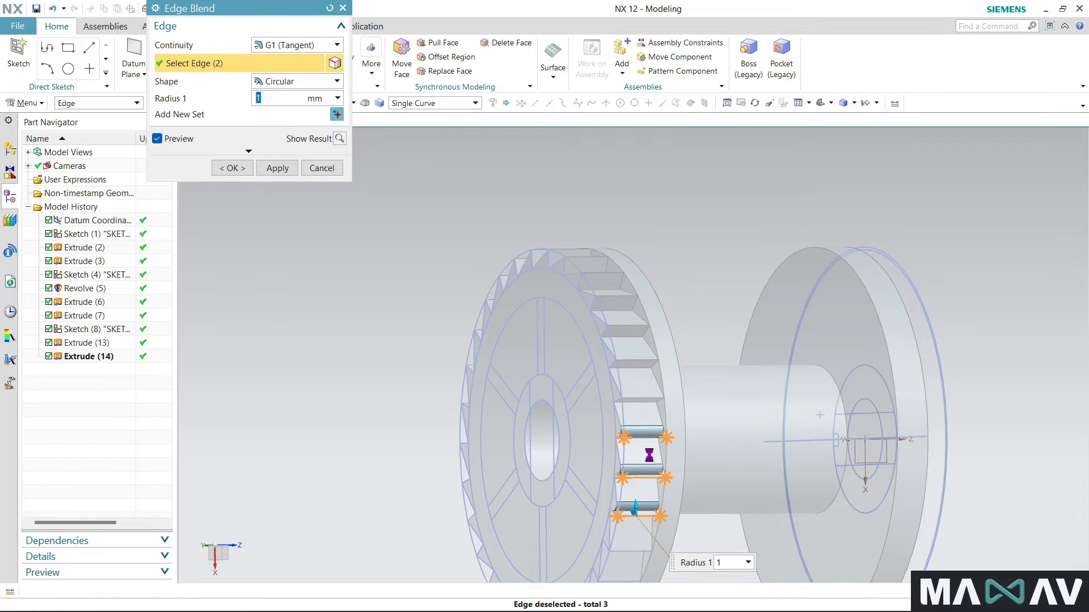
pyautogui.keyDown('shift'); pyautogui.click(644, 437); pyautogui.keyUp('shift')
pyautogui.keyDown('shift'); pyautogui.click(640, 478); pyautogui.keyUp('shift')
# - Try blend radii of 25 mm and 2.5 mm on the remaining tooth edge
pyautogui.scroll(2, 703, 410)
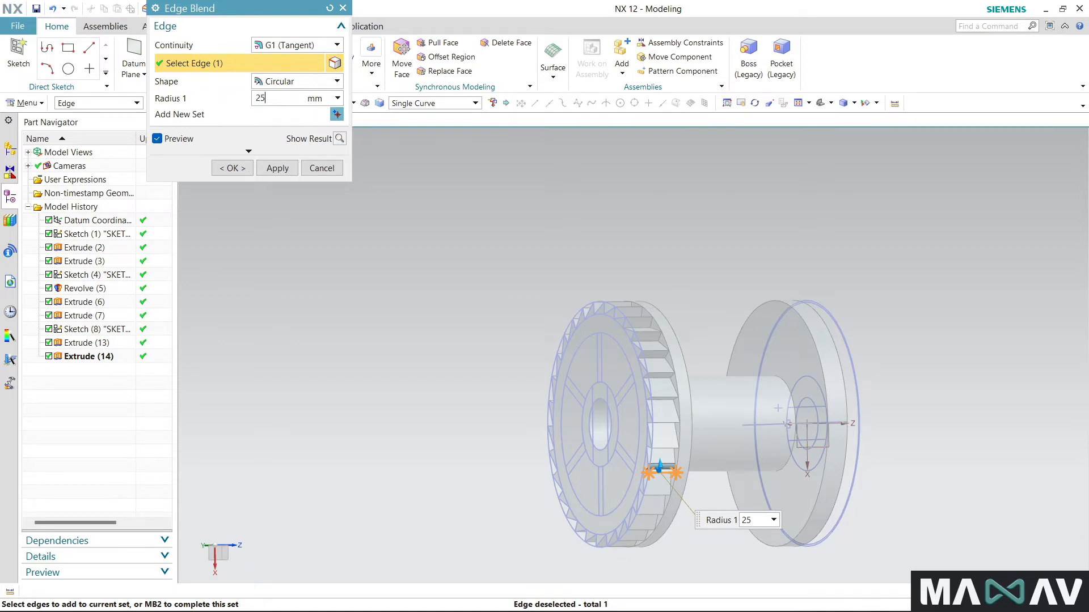
pyautogui.press('Return')
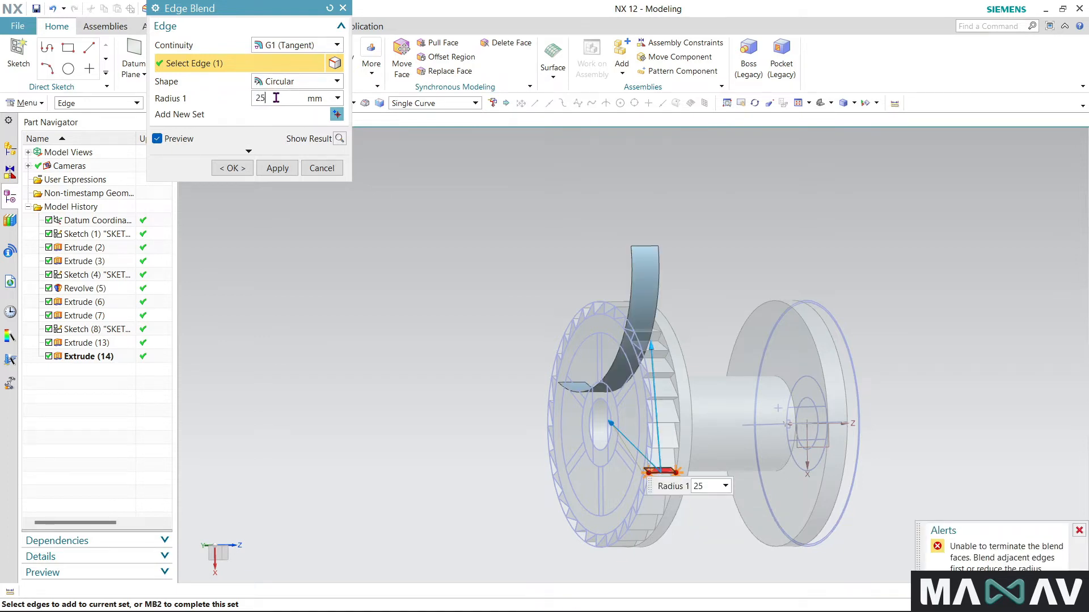
pyautogui.press('Return')
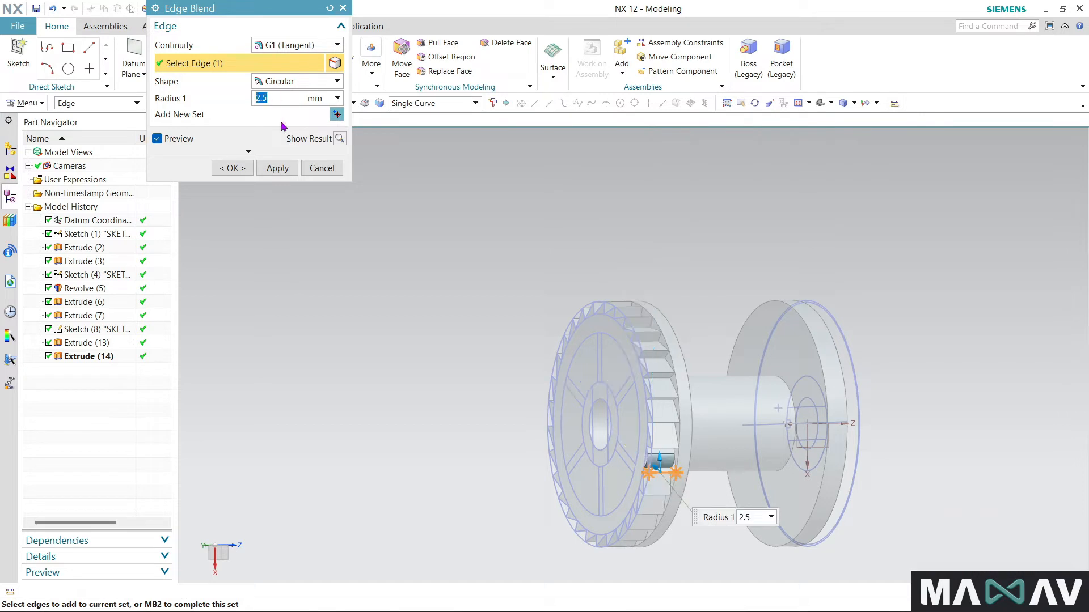
pyautogui.moveTo(351, 362); pyautogui.dragTo(412, 349, button='middle')
pyautogui.scroll(5, 907, 437)
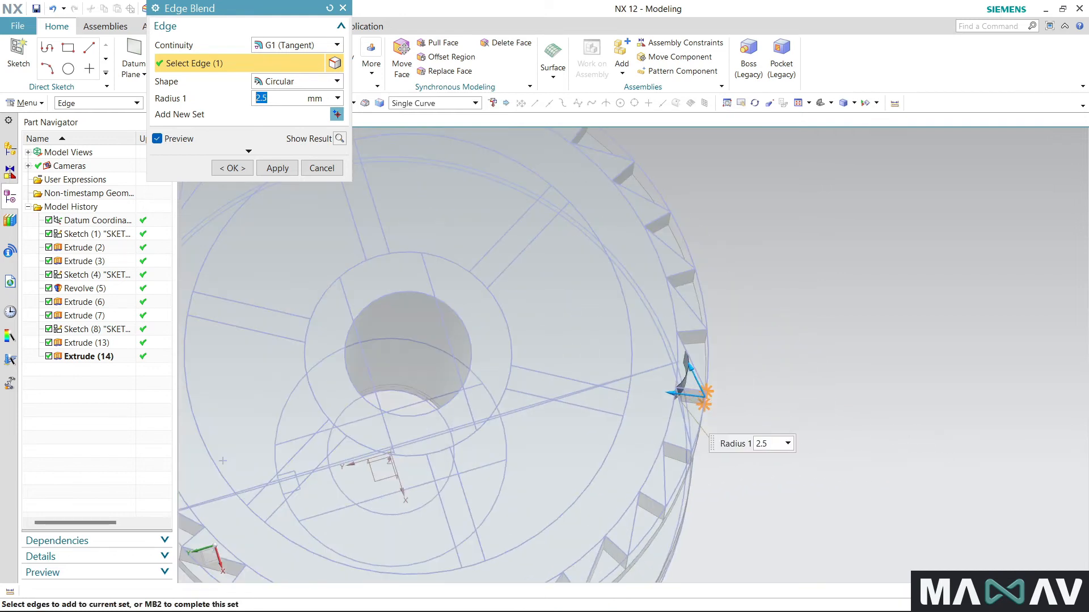
# - Reduce the blend radius to 1 mm and further to 0.25 mm, and create the blend on the tooth edge
pyautogui.press('Return')
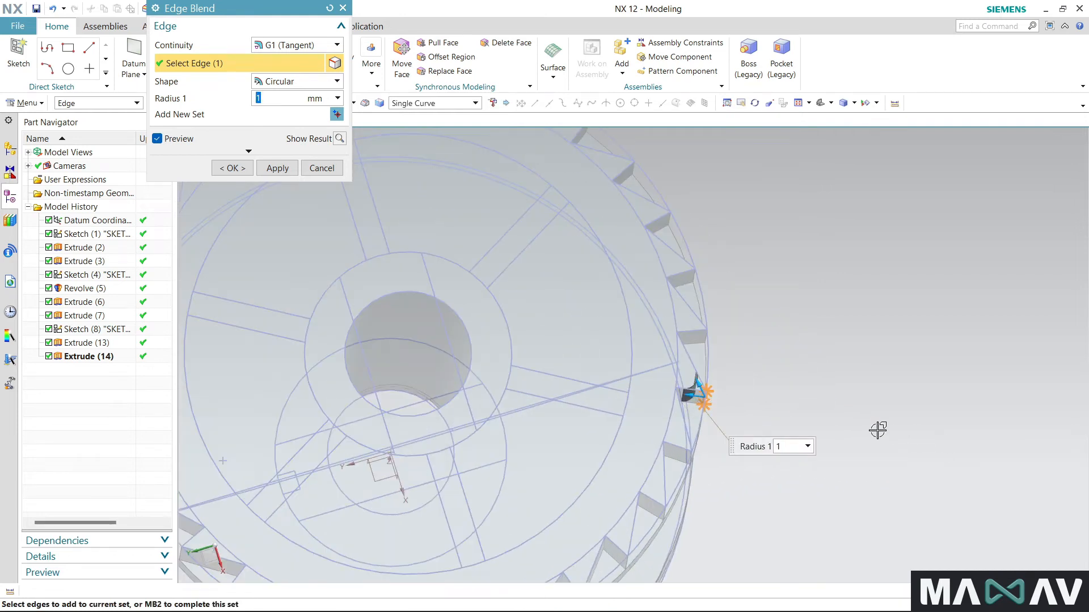
pyautogui.write('.25')
pyautogui.click(230, 168)
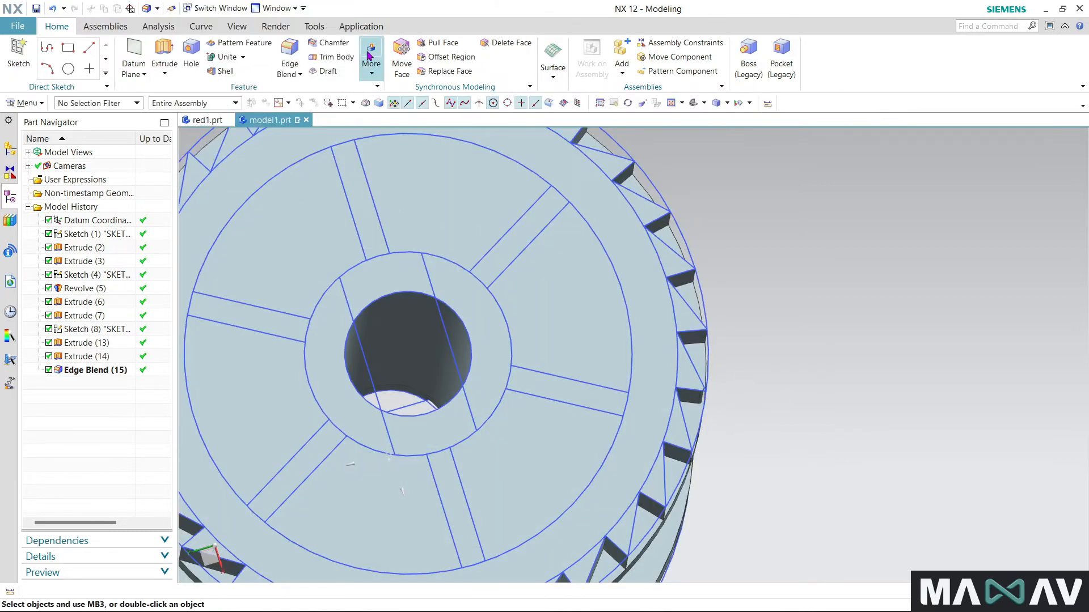
# - Try to pattern the tooth's edge blend circularly about the flange's axis with count 30 and pitch angle 360°
pyautogui.click(369, 55)
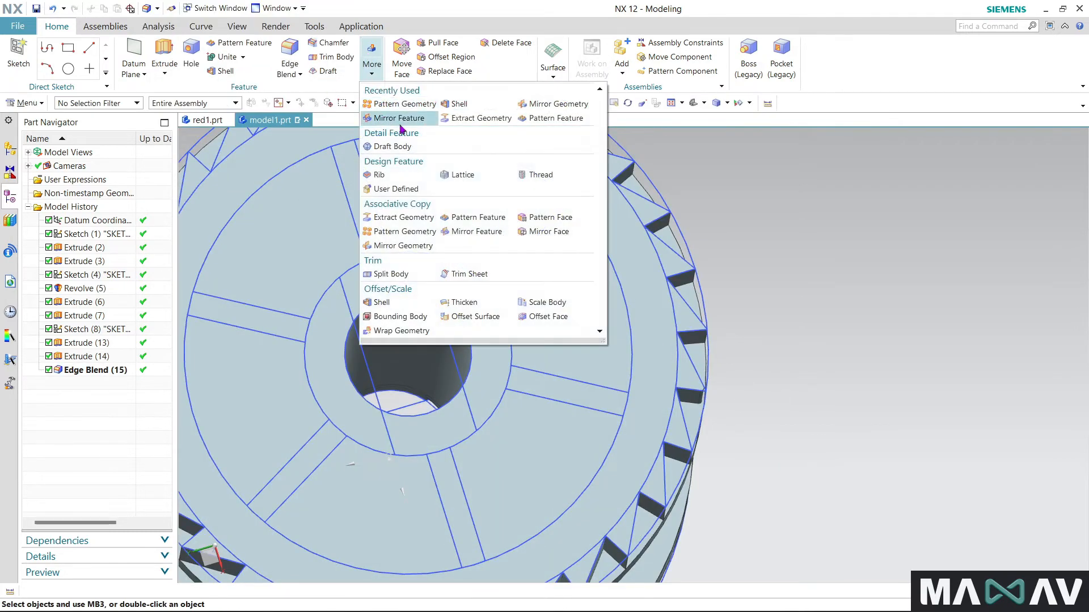
pyautogui.click(558, 119)
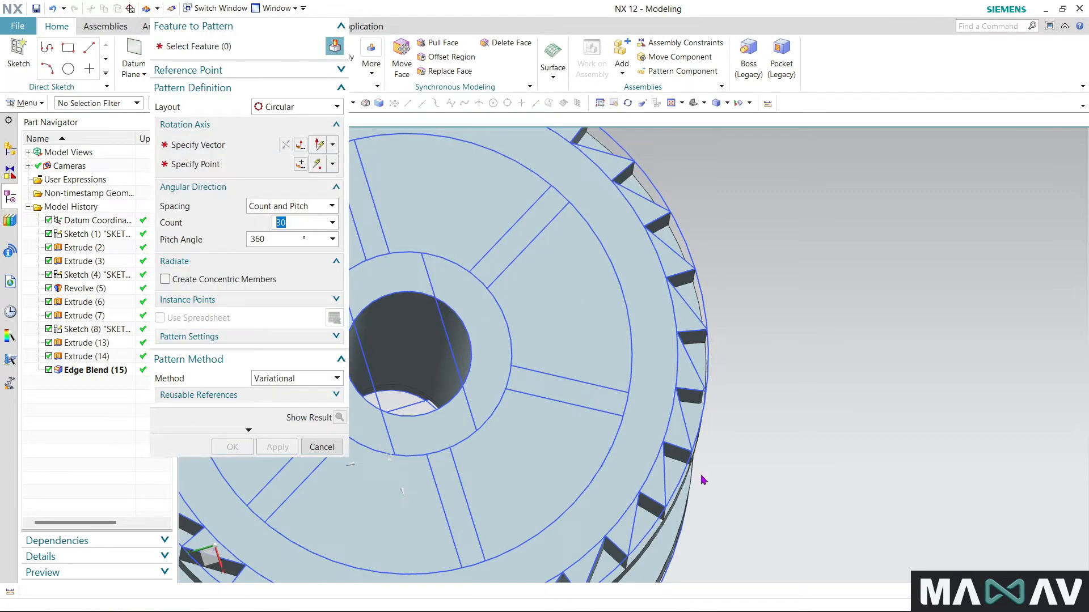
pyautogui.moveTo(828, 442); pyautogui.dragTo(586, 403, button='middle')
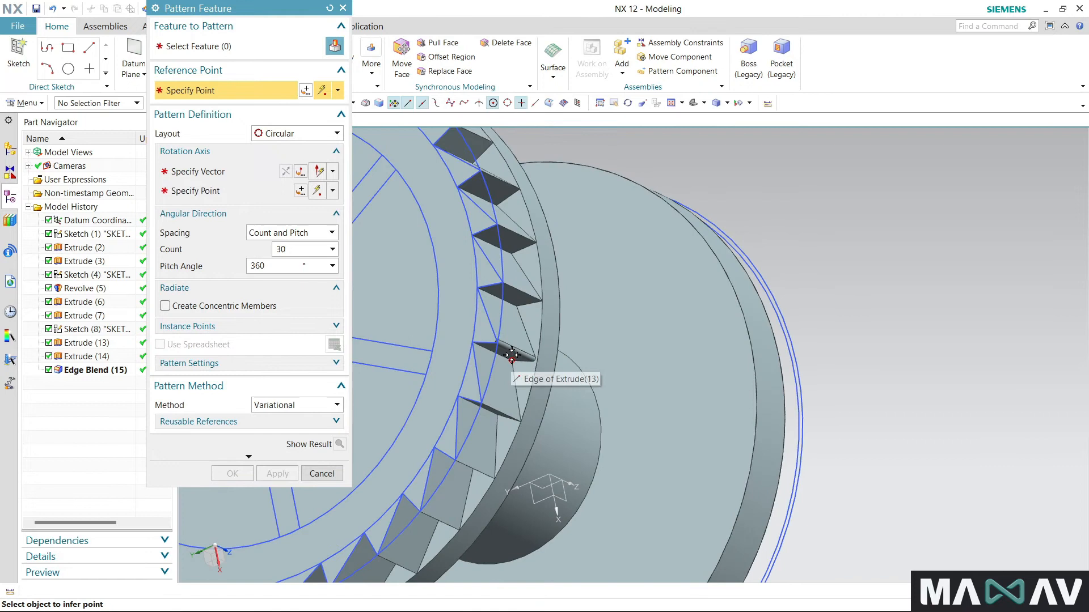
pyautogui.click(284, 45)
pyautogui.click(515, 350)
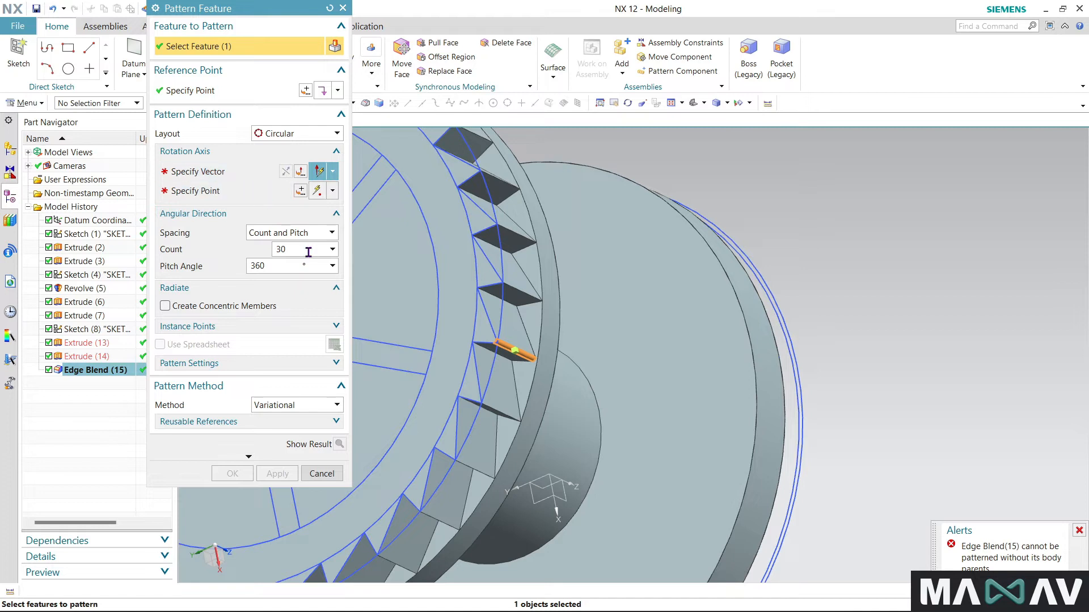
pyautogui.click(206, 177)
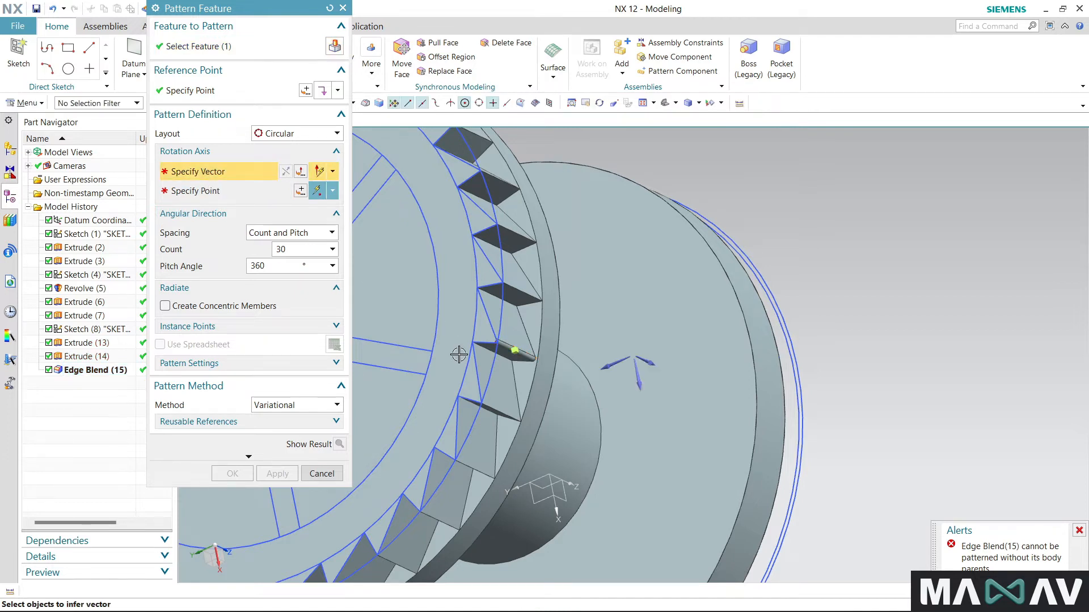
pyautogui.click(437, 334)
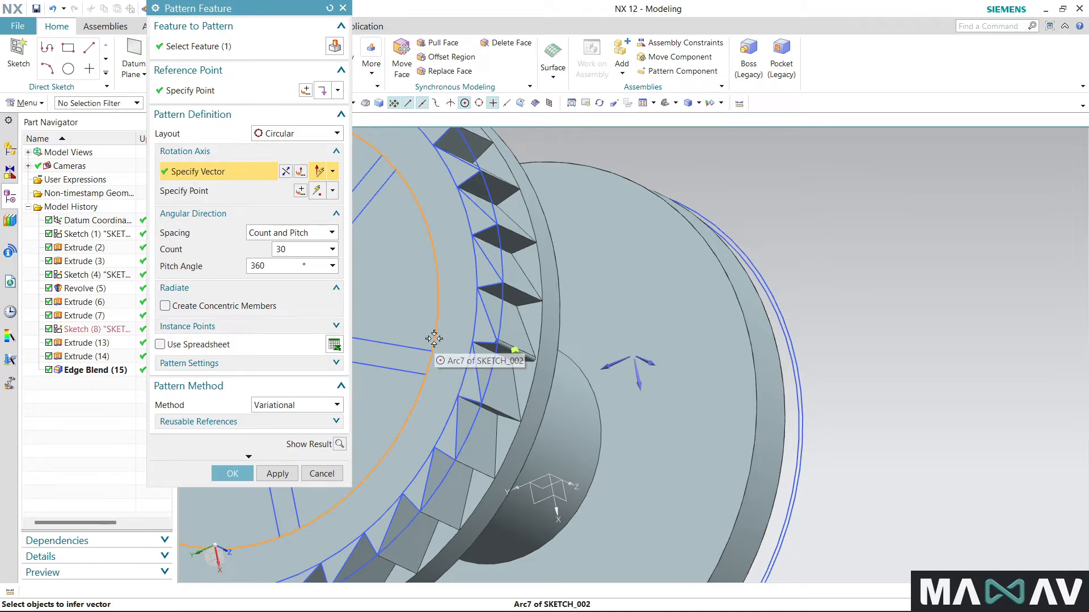
pyautogui.click(232, 473)
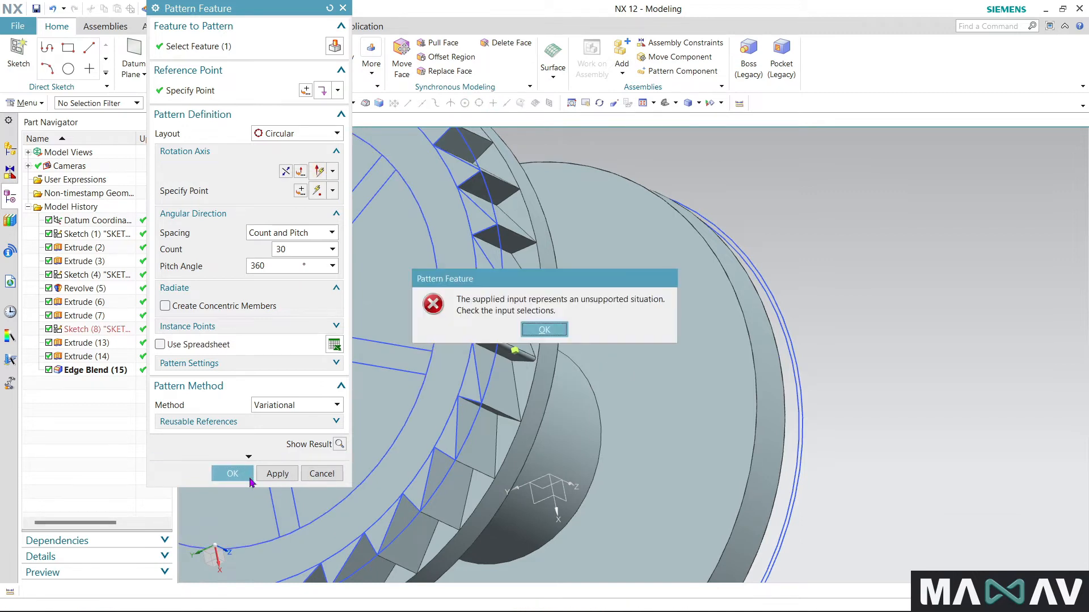
pyautogui.click(543, 332)
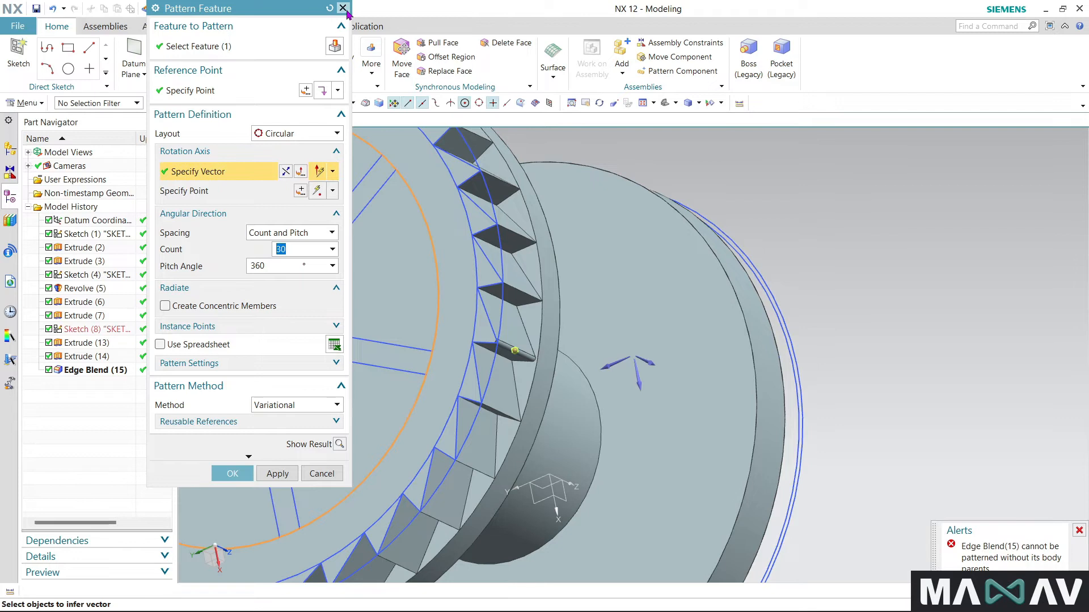
pyautogui.click(343, 8)
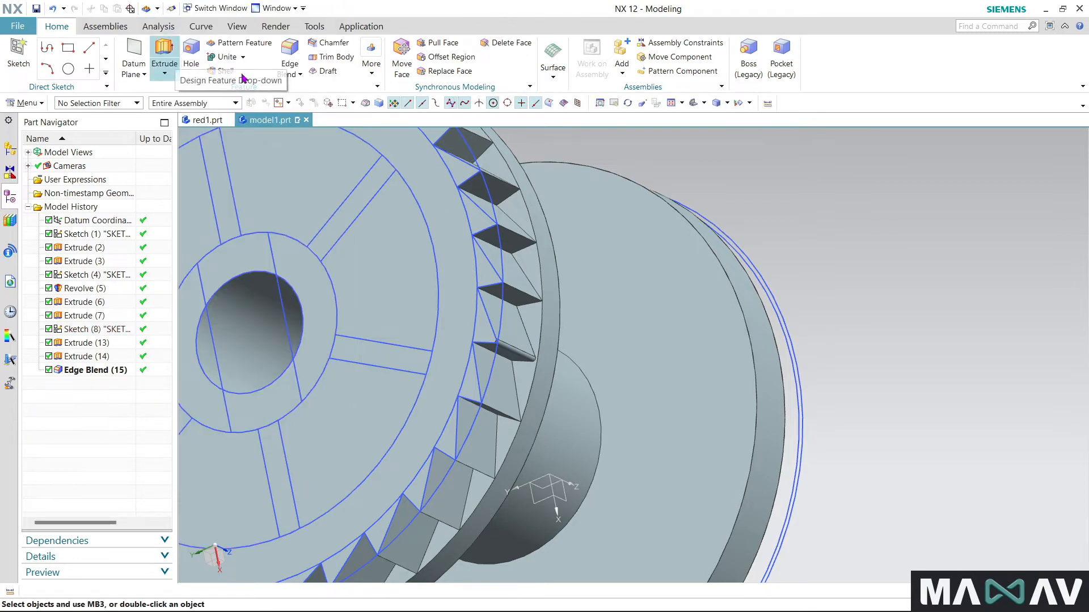
# - Start a 0.25 mm edge blend with the five tooth edges counterclockwise from the already blended tooth
pyautogui.click(290, 53)
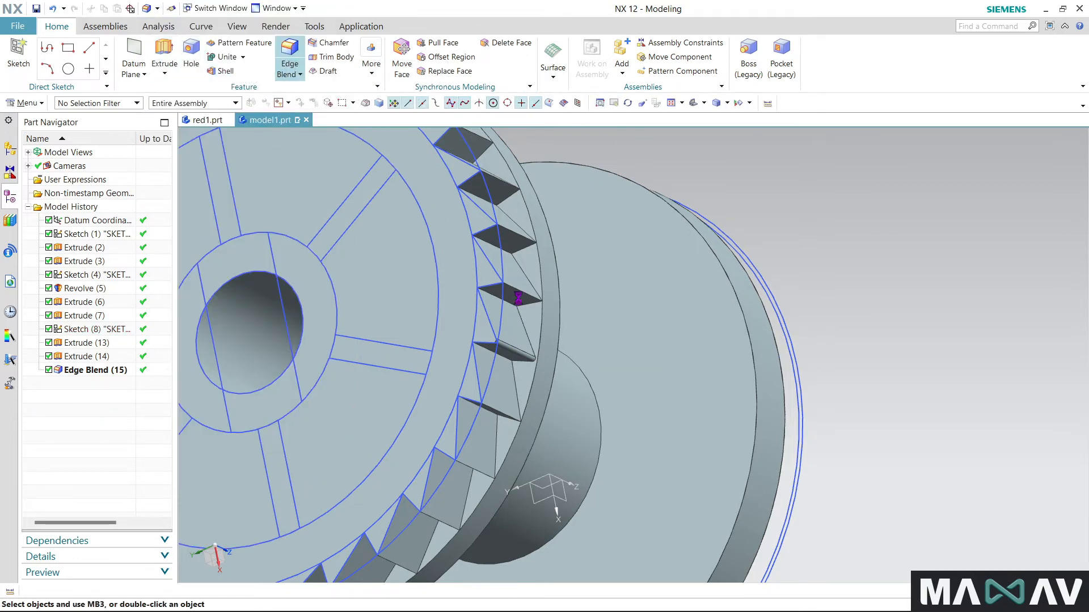
pyautogui.click(522, 293)
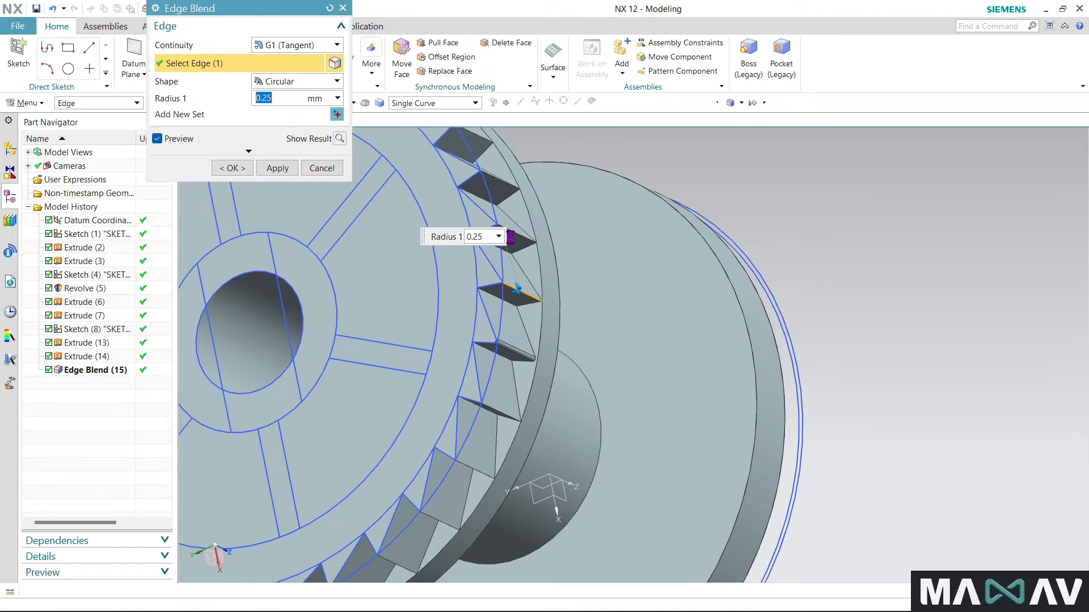
pyautogui.click(514, 231)
pyautogui.click(500, 176)
pyautogui.click(484, 139)
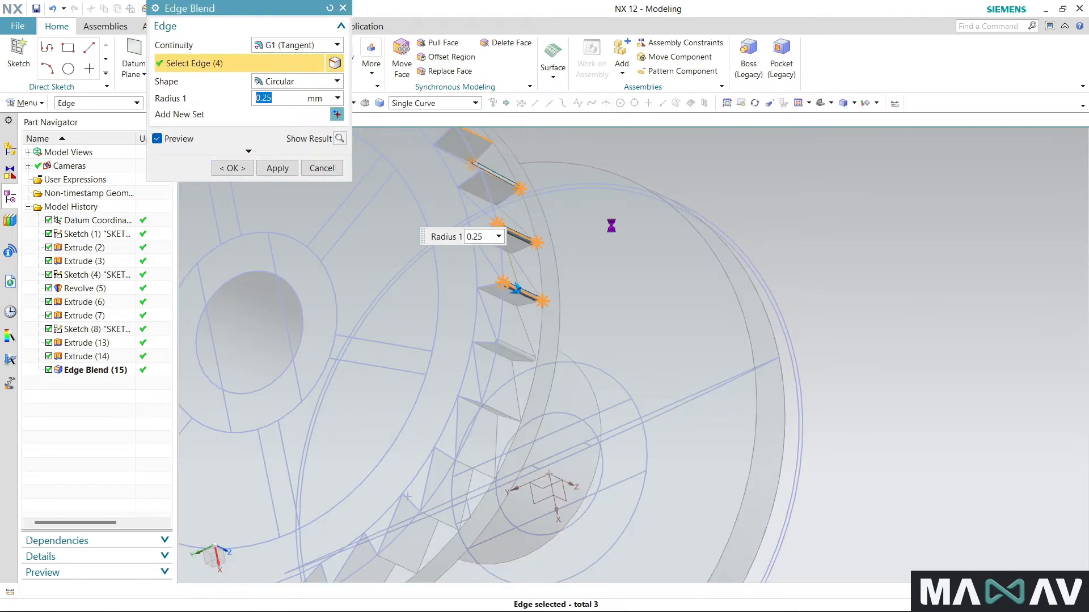
pyautogui.scroll(-4, 812, 347)
pyautogui.scroll(3, 741, 306)
pyautogui.click(652, 245)
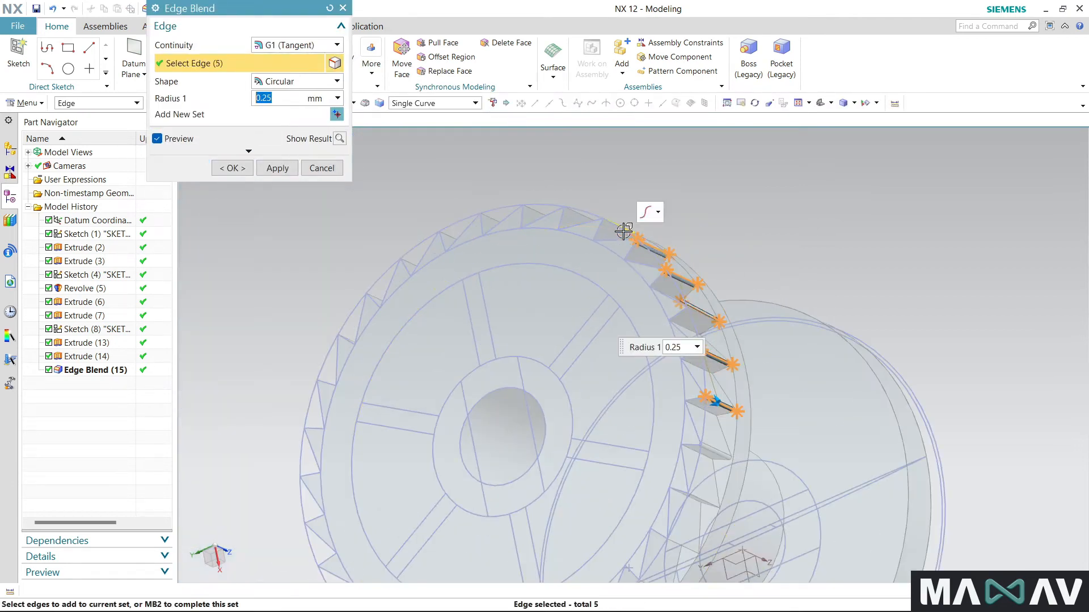
# - Add the next seven tooth edges, continuing counterclockwise along the rim, to the blend
pyautogui.click(621, 226)
pyautogui.click(577, 212)
pyautogui.click(533, 214)
pyautogui.click(499, 219)
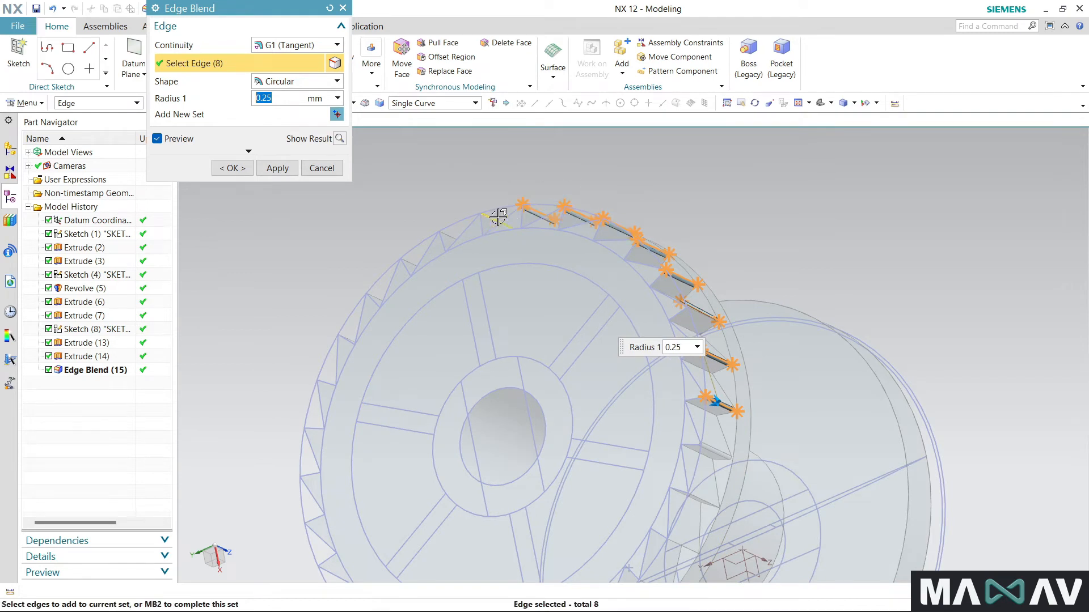
pyautogui.click(449, 236)
pyautogui.click(411, 263)
pyautogui.click(375, 299)
# - Add the six tooth edges clockwise from the already blended tooth to the blend selection
pyautogui.click(700, 498)
pyautogui.click(681, 539)
pyautogui.scroll(-2, 695, 429)
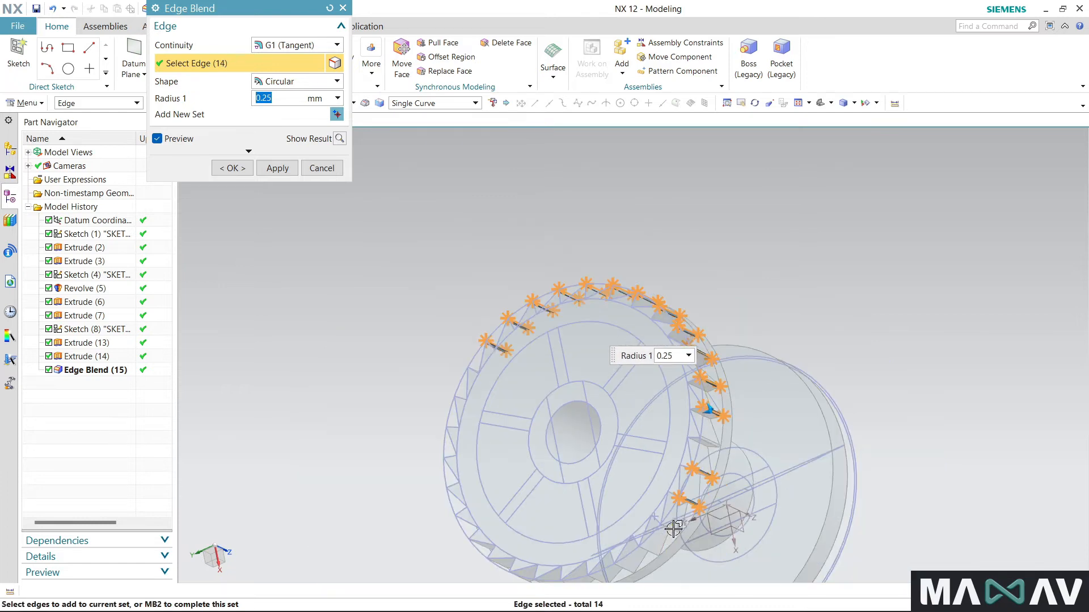
pyautogui.click(674, 529)
pyautogui.click(652, 551)
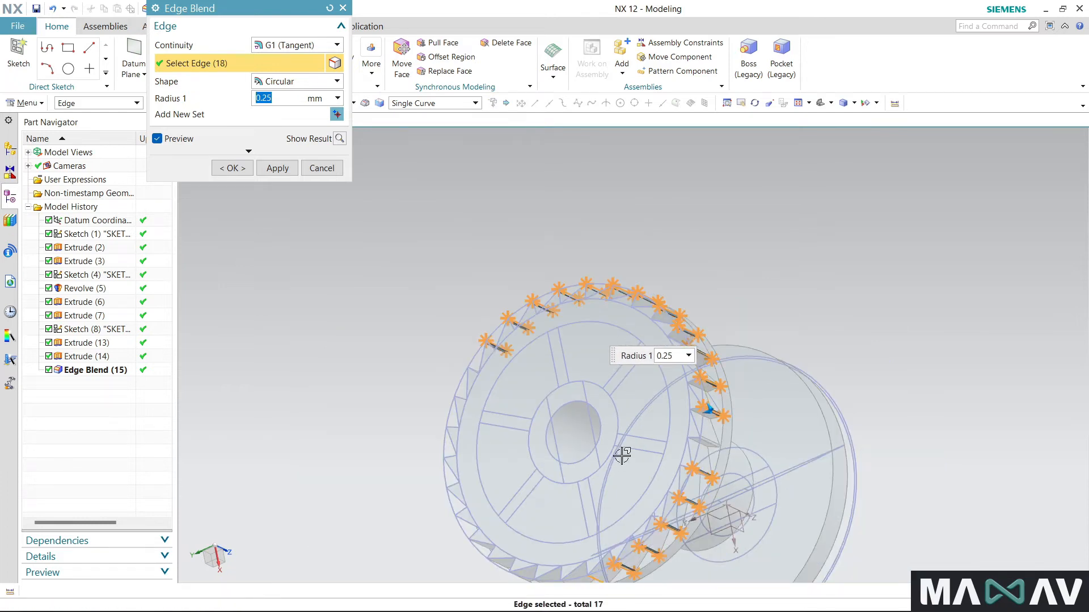
pyautogui.click(605, 578)
# - Add six more tooth edges, continuing clockwise along the rim, to the blend selection
pyautogui.scroll(-3, 583, 517)
pyautogui.scroll(5, 607, 454)
pyautogui.click(612, 440)
pyautogui.click(577, 441)
pyautogui.moveTo(539, 435); pyautogui.dragTo(725, 197, button='middle')
pyautogui.click(710, 200)
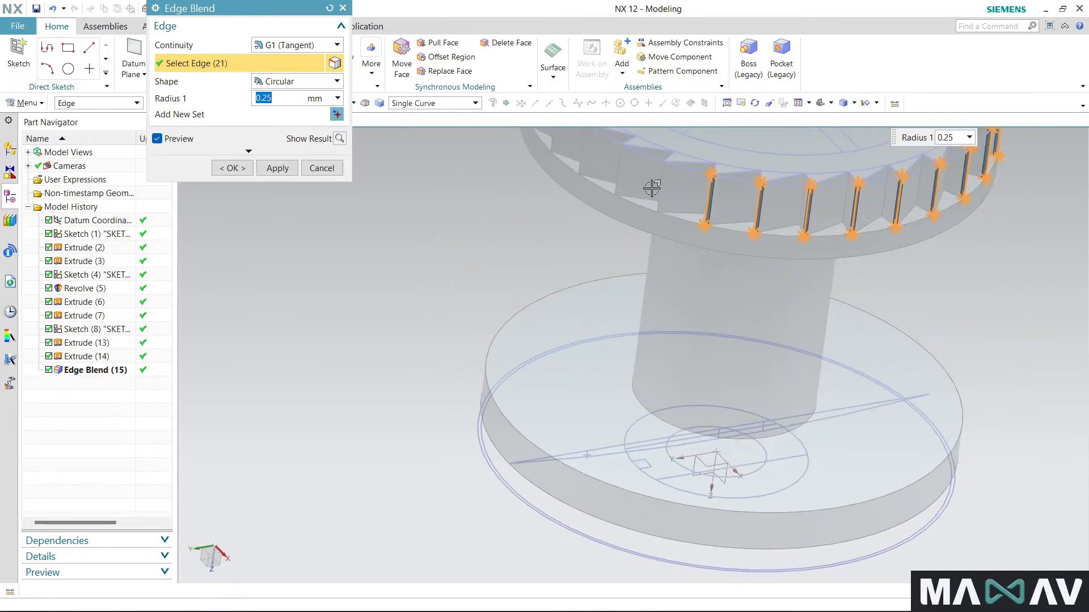
pyautogui.click(661, 168)
pyautogui.click(621, 158)
pyautogui.click(584, 155)
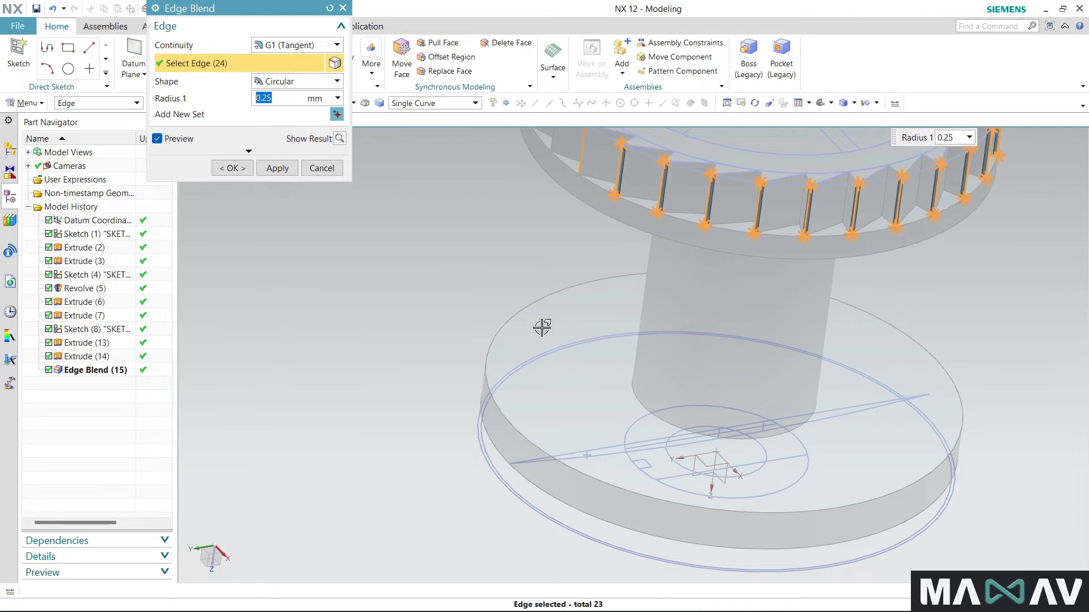
# - Add four further tooth edges clockwise along the rim, correcting the selection where needed so one unselected edge remains
pyautogui.scroll(-3, 542, 325)
pyautogui.scroll(5, 539, 178)
pyautogui.click(585, 284)
pyautogui.click(557, 235)
pyautogui.click(539, 208)
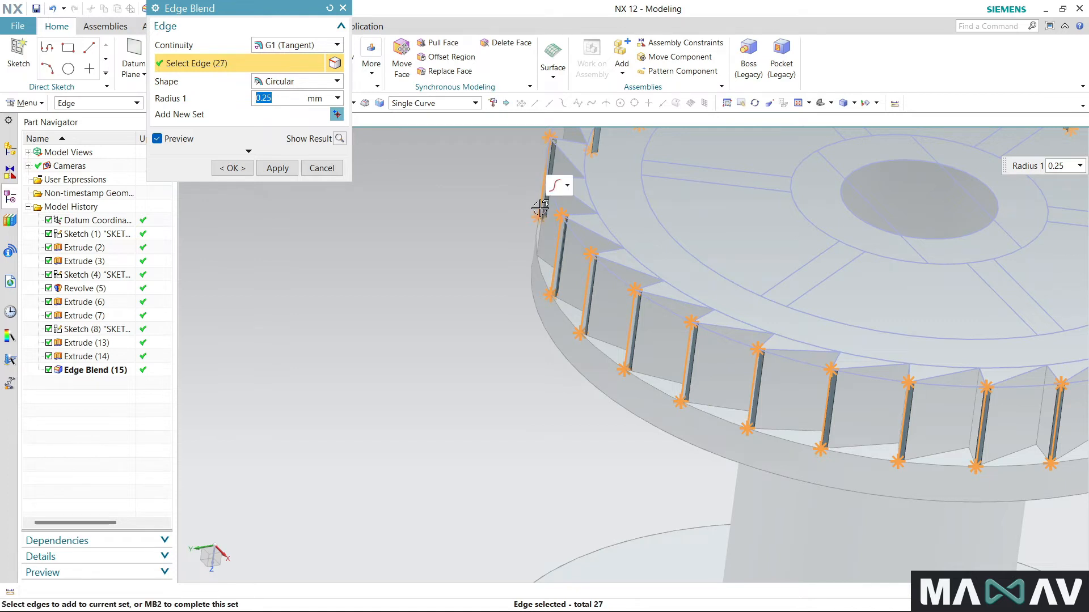
pyautogui.click(540, 210)
pyautogui.click(545, 179)
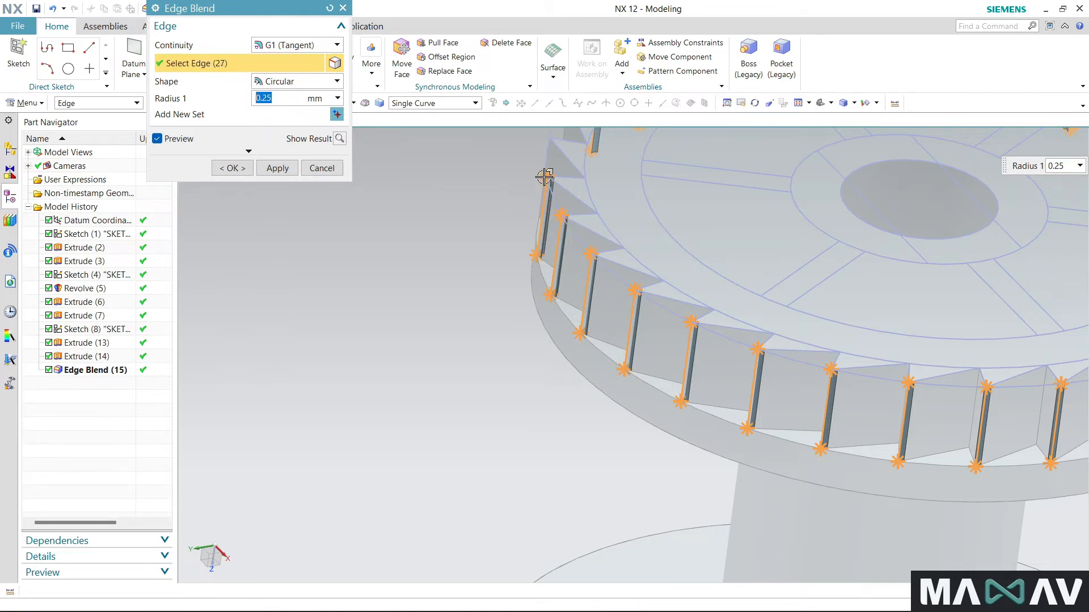
pyautogui.click(556, 152)
# - Add the last unselected tooth edge and create the 0.25 mm blend on all 29 selected edges
pyautogui.moveTo(498, 263); pyautogui.dragTo(703, 225, button='middle')
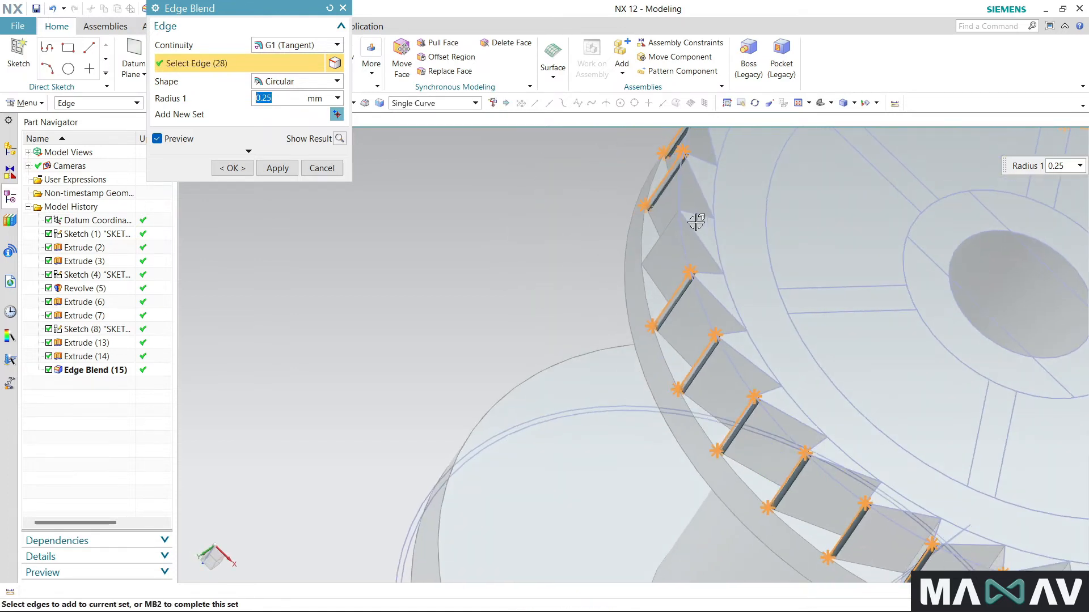
pyautogui.click(661, 233)
pyautogui.click(232, 168)
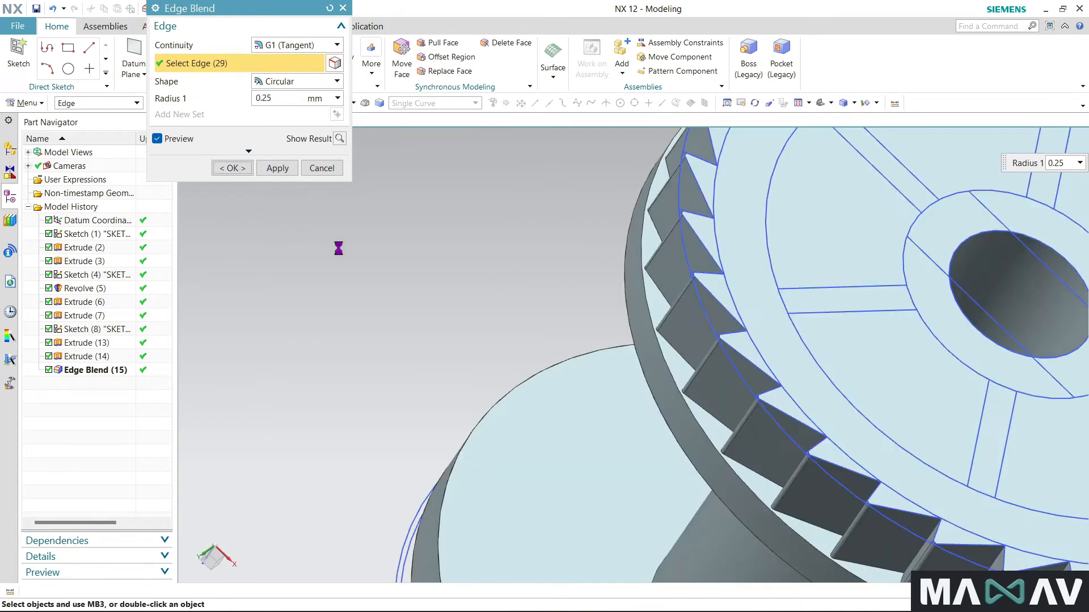
pyautogui.scroll(-5, 389, 255)
pyautogui.moveTo(389, 255)
pyautogui.mouseDown(button='middle')
pyautogui.moveTo(346, 317)
pyautogui.moveTo(318, 270)
pyautogui.moveTo(348, 274)
pyautogui.moveTo(442, 223)
pyautogui.moveTo(440, 195)
pyautogui.moveTo(433, 226)
pyautogui.mouseUp(button='middle')
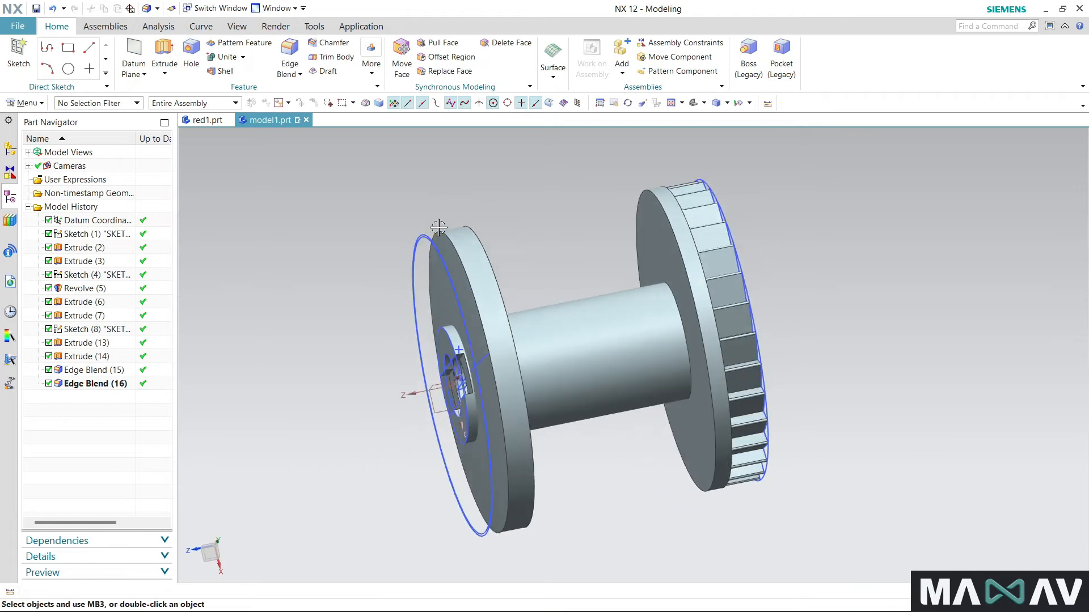
pyautogui.click(443, 273)
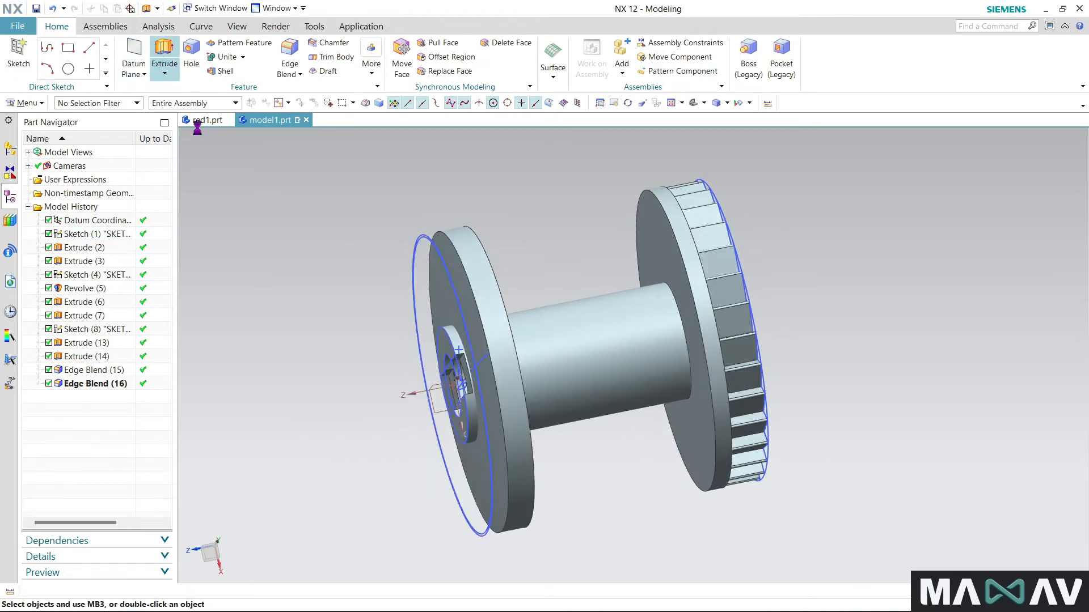
# - Start an Extrude on the toothed flange's end face using the large and hub sketch circles as connected-curve profiles
pyautogui.click(159, 62)
pyautogui.moveTo(525, 288); pyautogui.dragTo(448, 312, button='middle')
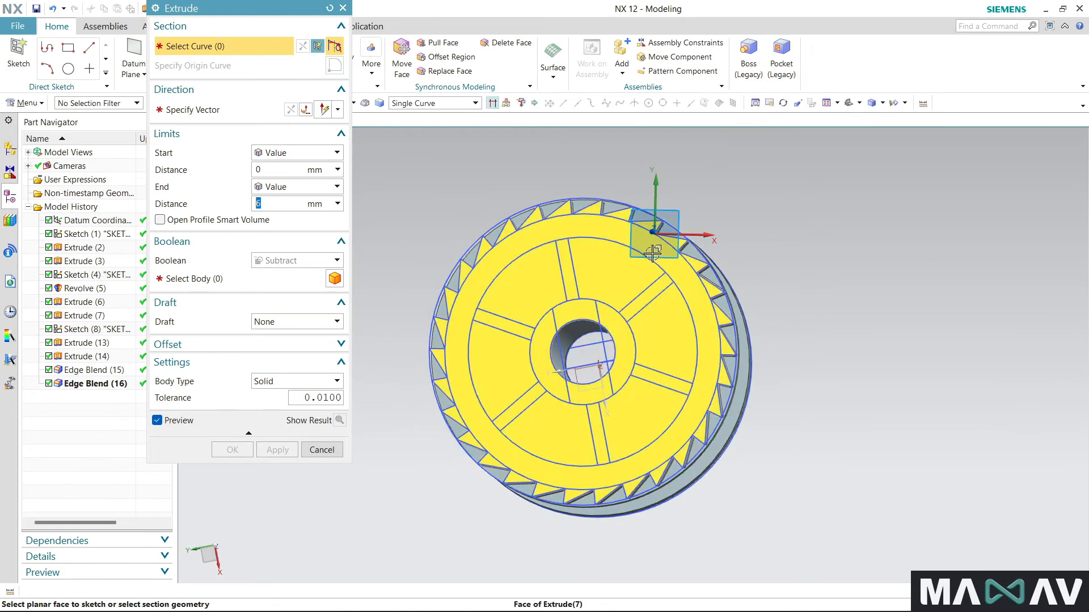
pyautogui.click(658, 265)
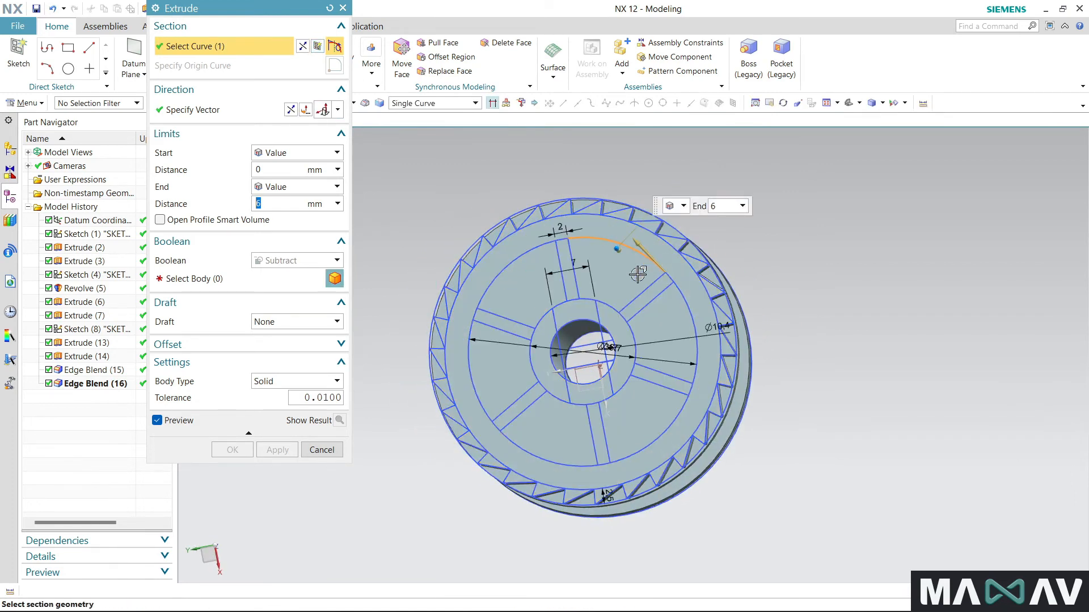
pyautogui.click(475, 104)
pyautogui.click(422, 126)
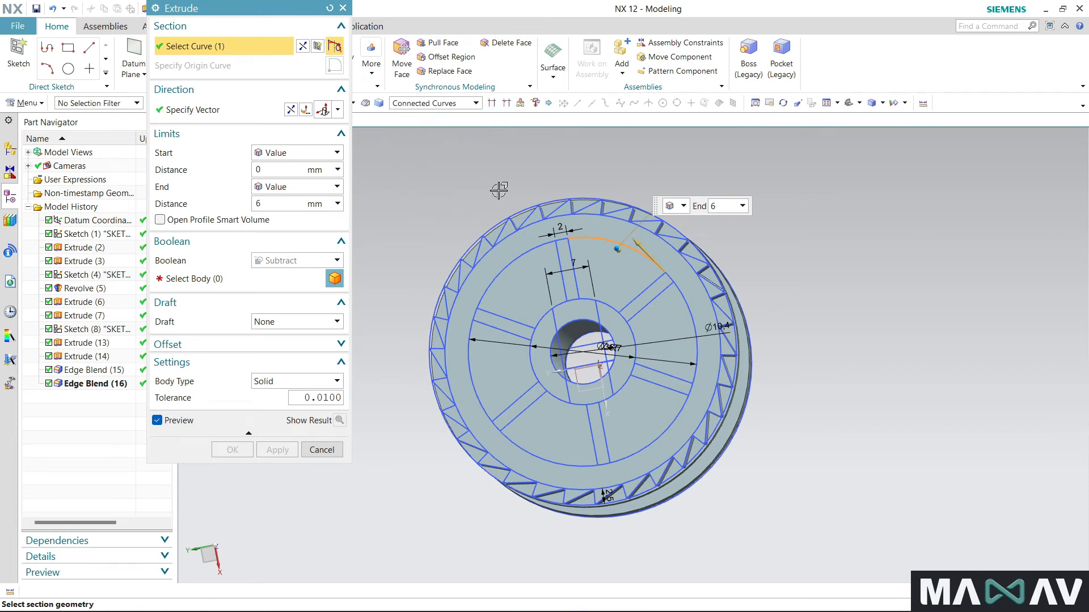
pyautogui.keyDown('shift'); pyautogui.click(614, 244); pyautogui.keyUp('shift')
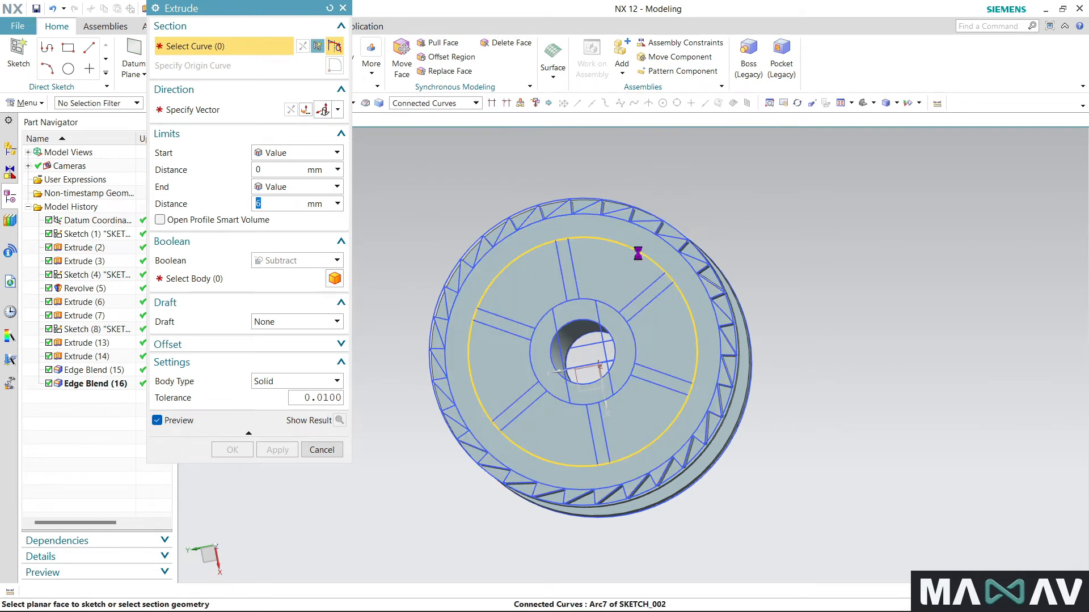
pyautogui.click(635, 253)
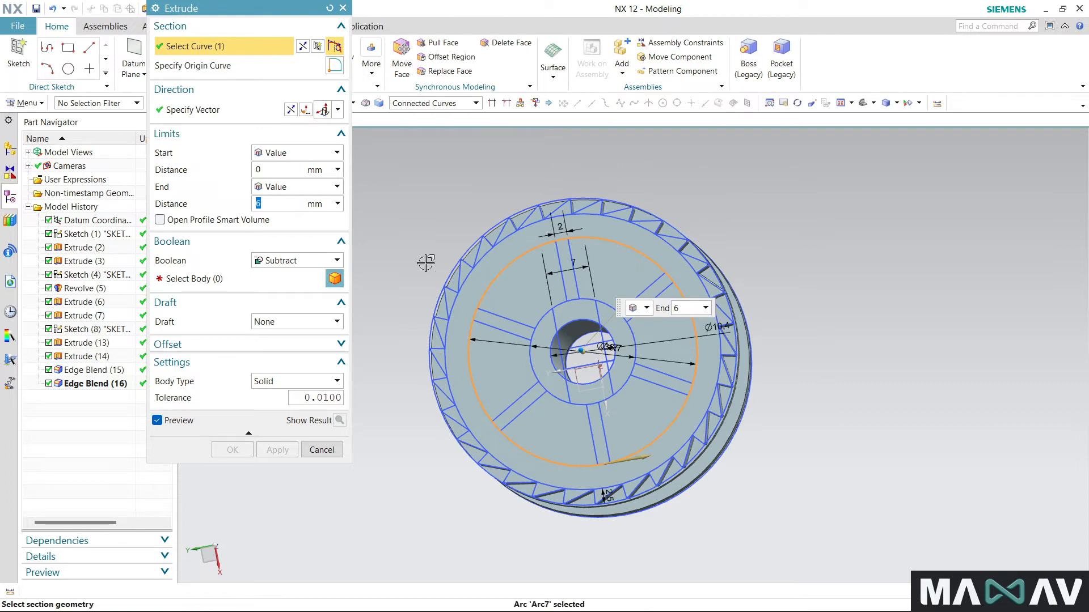
pyautogui.click(613, 309)
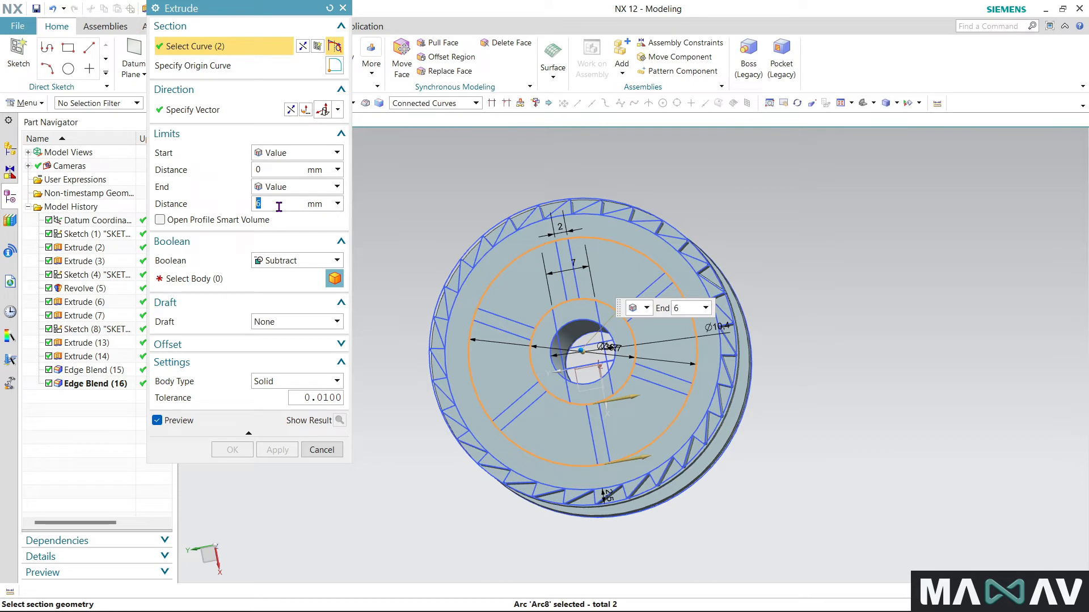
# - Subtract the ring between the two circles from the spool body, 5 mm deep into the toothed flange
pyautogui.click(259, 283)
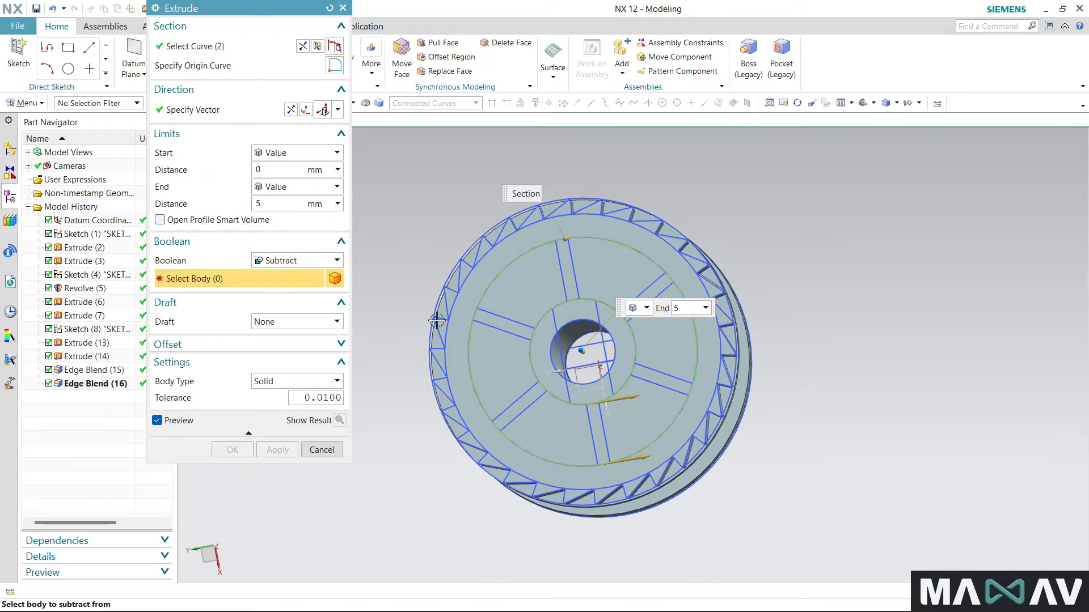
pyautogui.click(541, 295)
pyautogui.moveTo(422, 573); pyautogui.dragTo(363, 482, button='middle')
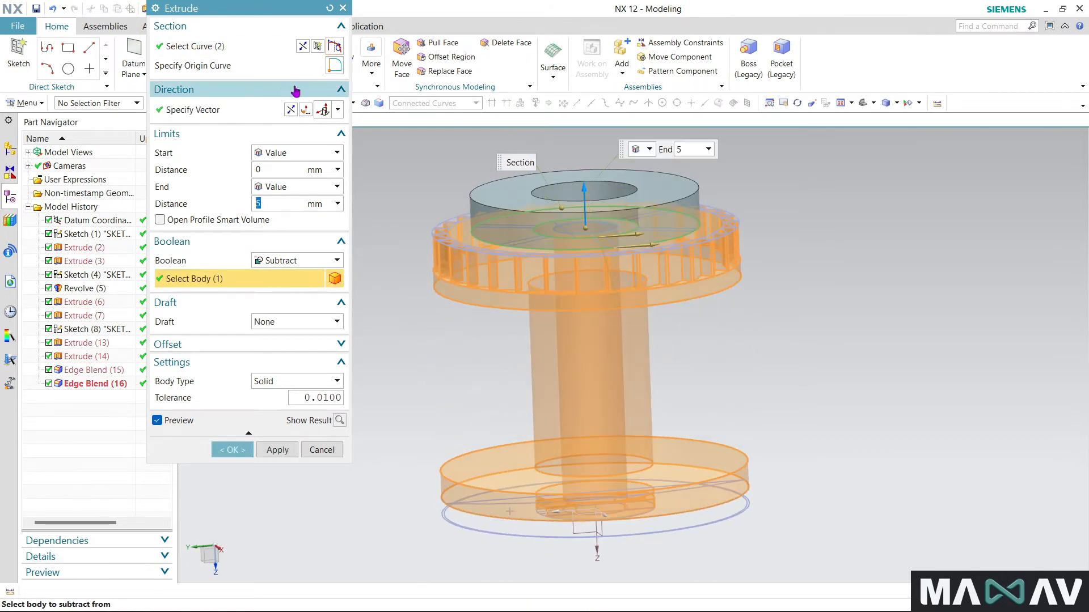
pyautogui.click(220, 452)
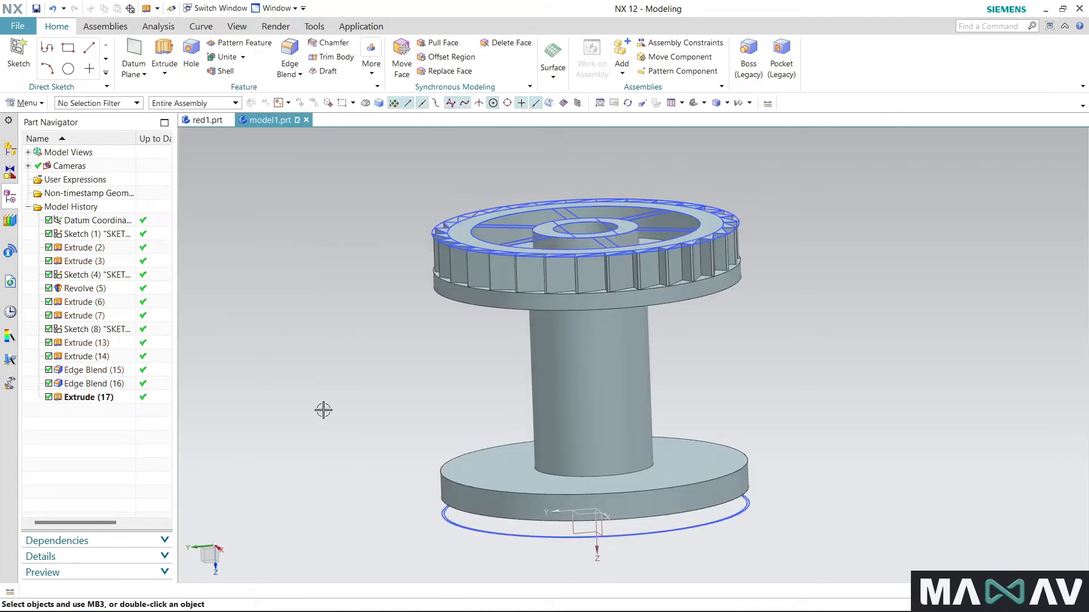
# - Start a new Extrude and select the six sketch lines of three neighbouring spokes, from the upper-left one clockwise
pyautogui.moveTo(395, 240); pyautogui.dragTo(346, 238, button='middle')
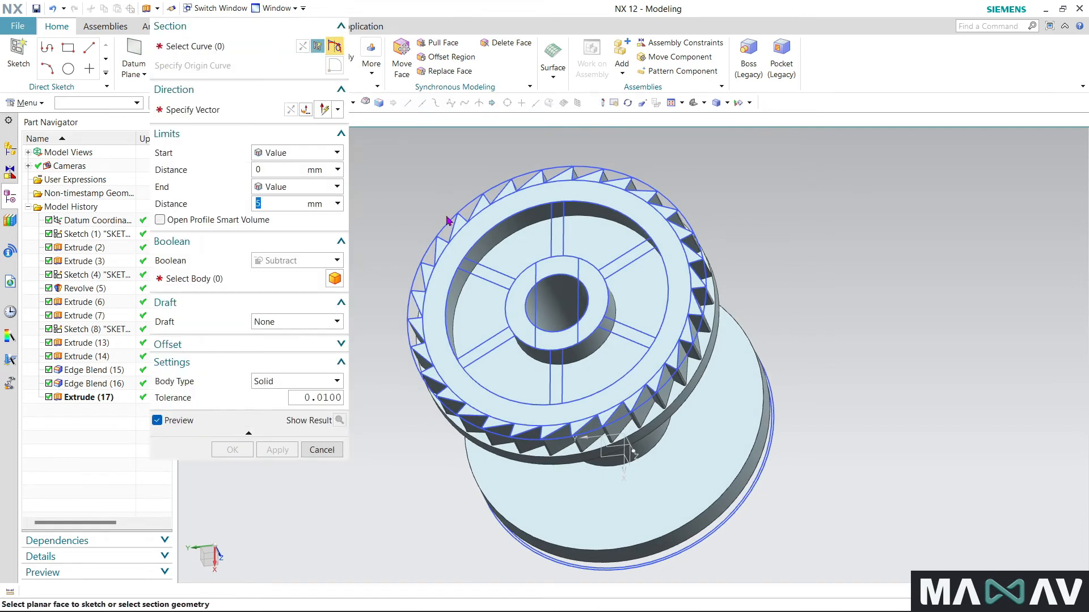
pyautogui.click(486, 277)
pyautogui.click(486, 279)
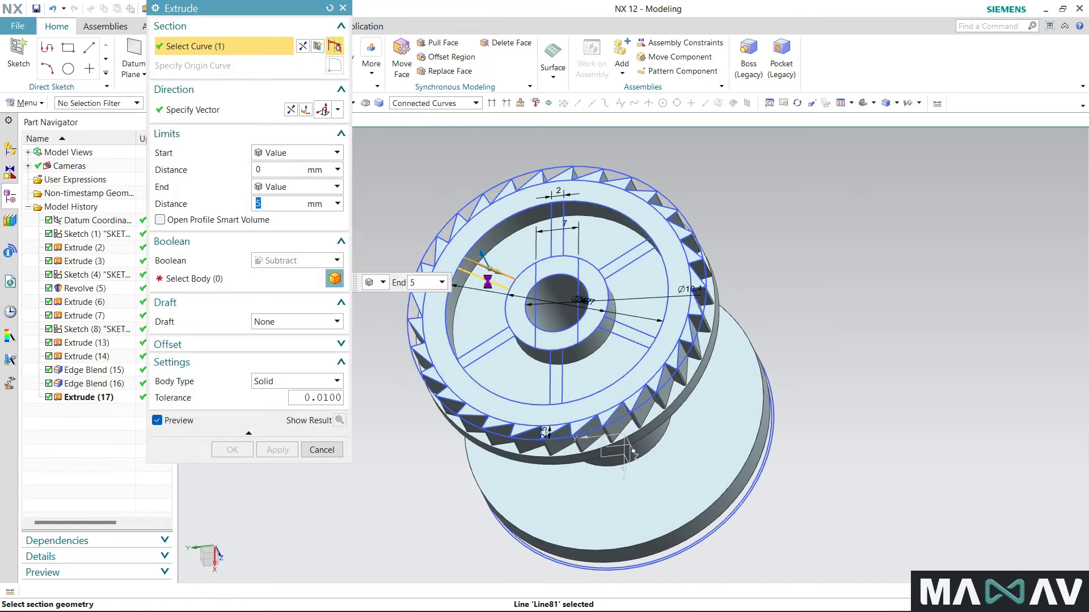
pyautogui.click(553, 241)
pyautogui.click(563, 241)
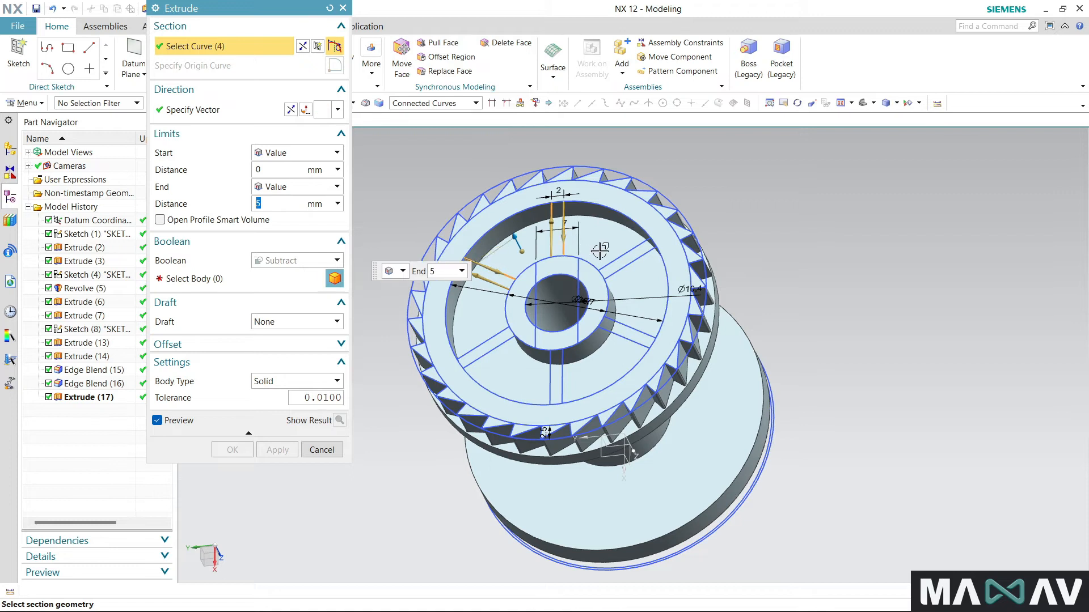
pyautogui.click(615, 259)
pyautogui.click(628, 305)
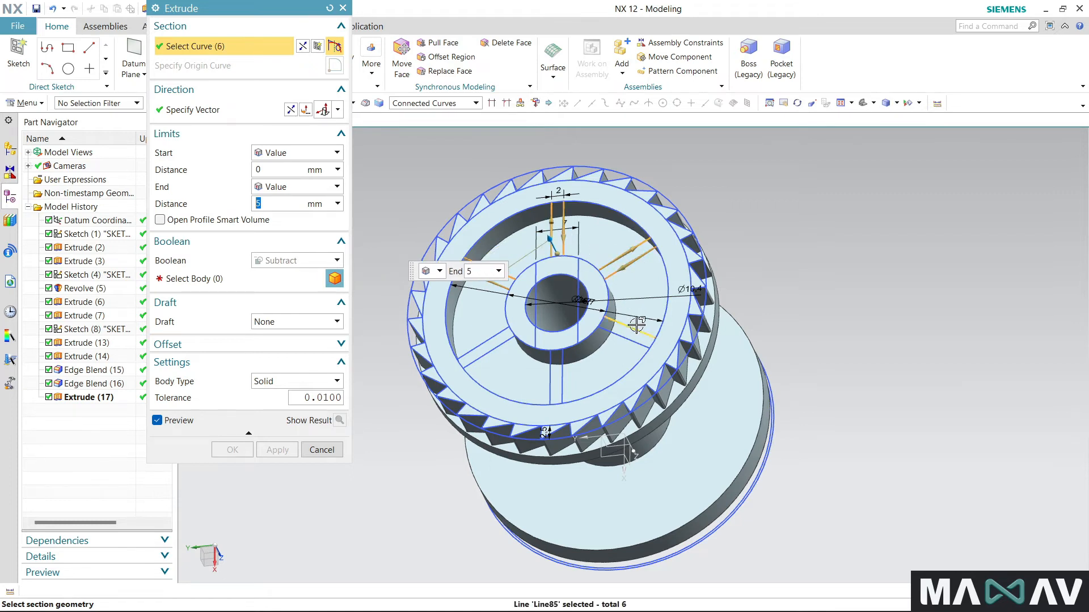
# - Add the six lines of the remaining three spokes to the extrude section, continuing clockwise
pyautogui.click(636, 325)
pyautogui.click(630, 338)
pyautogui.click(566, 365)
pyautogui.keyDown('shift'); pyautogui.click(572, 366); pyautogui.keyUp('shift')
pyautogui.click(549, 386)
pyautogui.click(485, 358)
pyautogui.click(476, 346)
pyautogui.scroll(2, 546, 269)
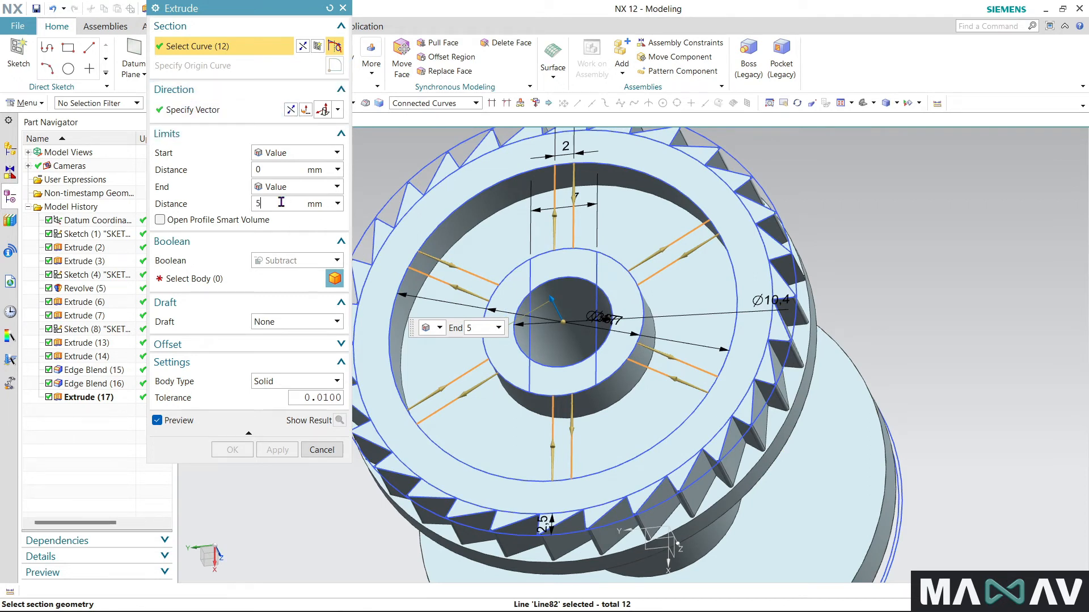
# - Set the extrude to start at 1.5 mm and end Until Selected at the recess floor, with the spool body as Boolean target
pyautogui.click(281, 170)
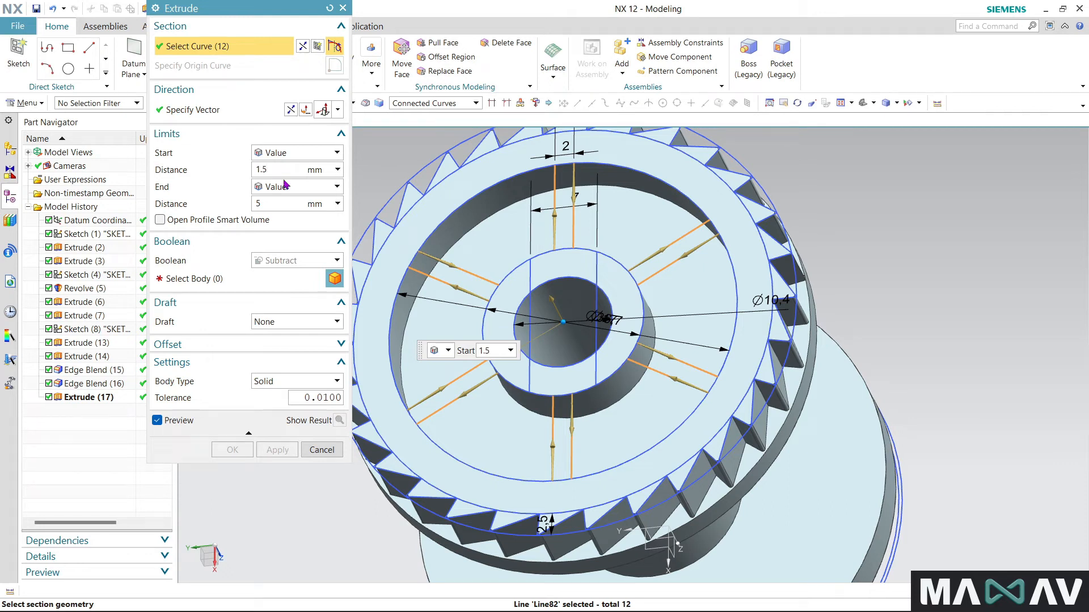
pyautogui.click(293, 204)
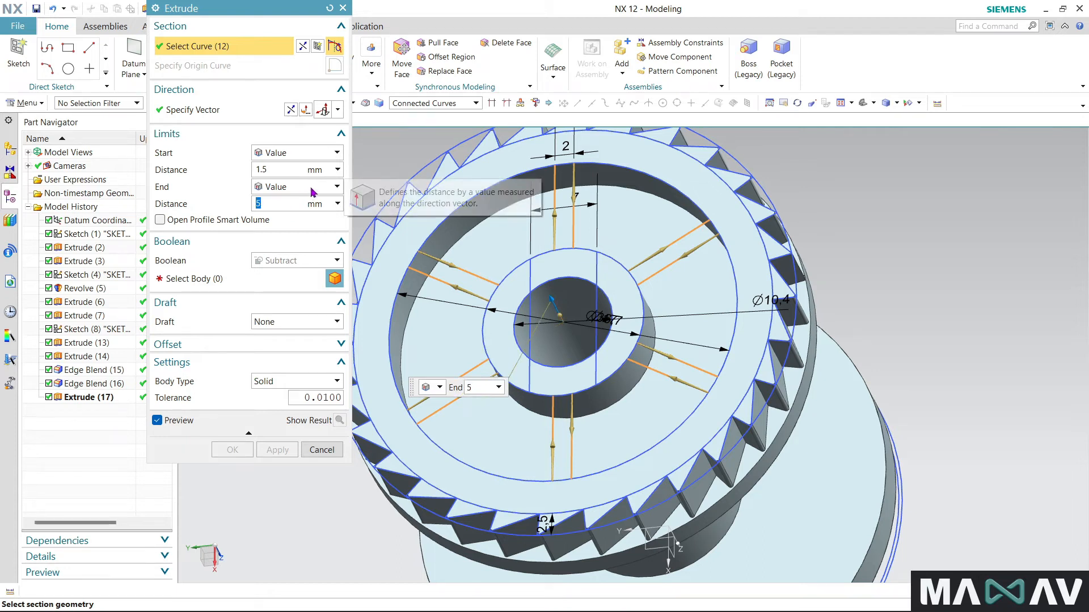
pyautogui.click(336, 187)
pyautogui.click(306, 246)
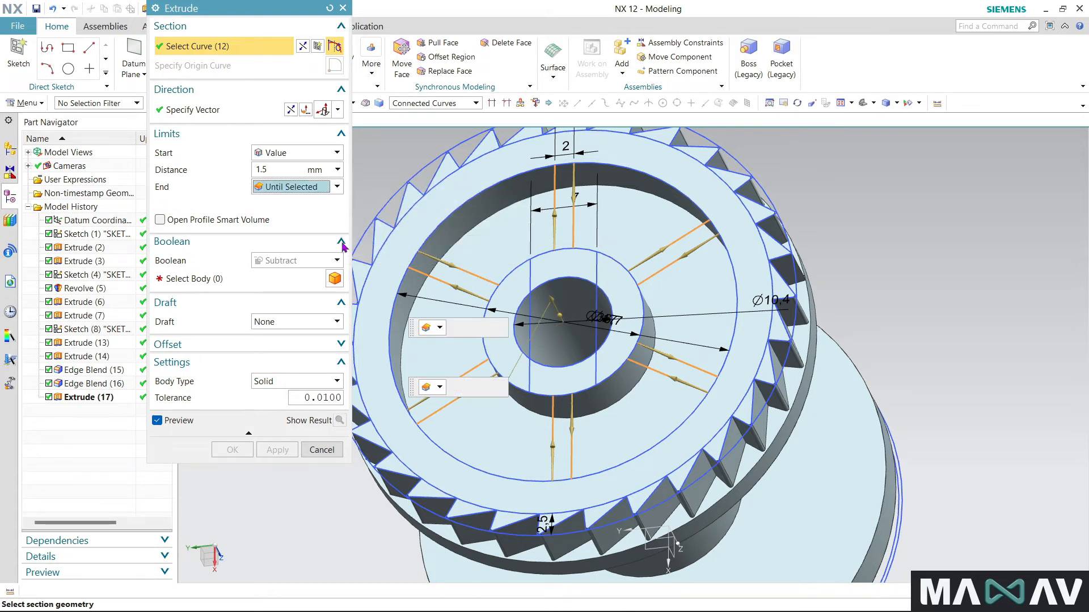
pyautogui.click(629, 235)
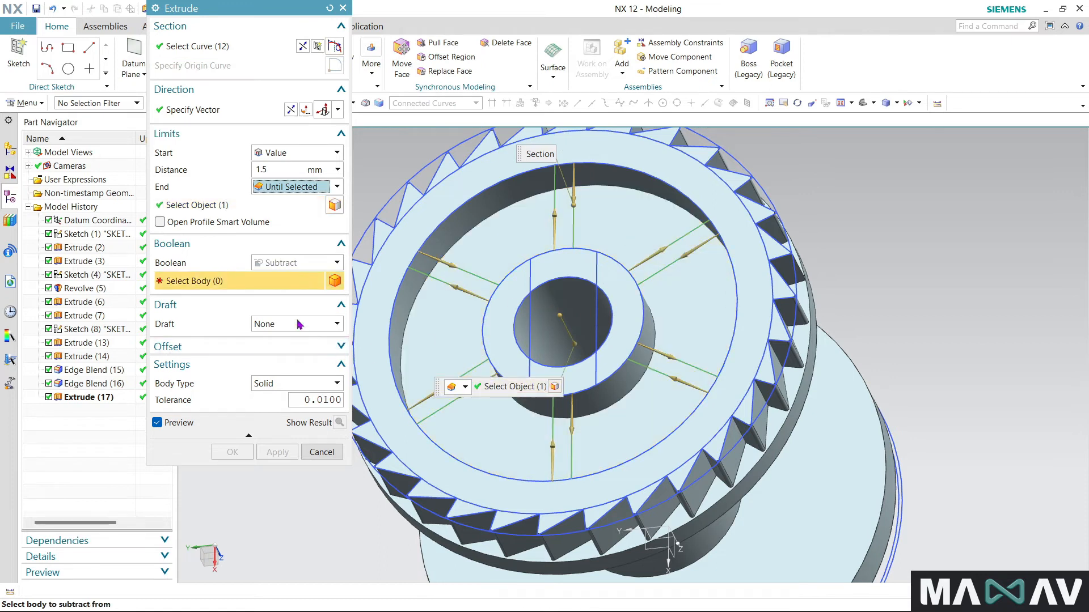
pyautogui.click(423, 330)
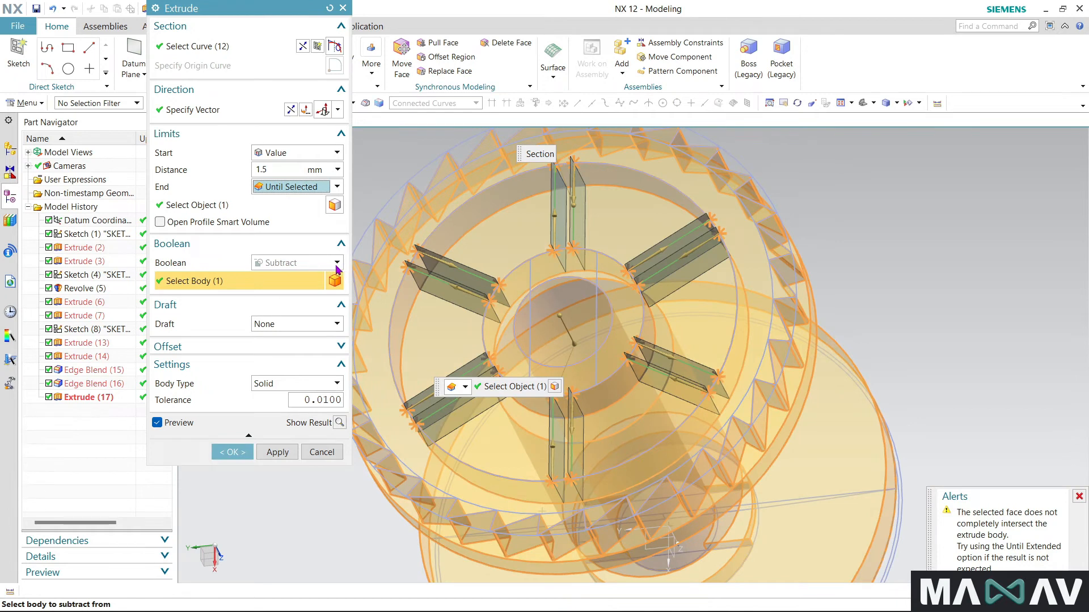
# - Switch the section selection to Single Curve and add the rim and hub arcs closing the top and upper-right spoke profiles
pyautogui.click(243, 50)
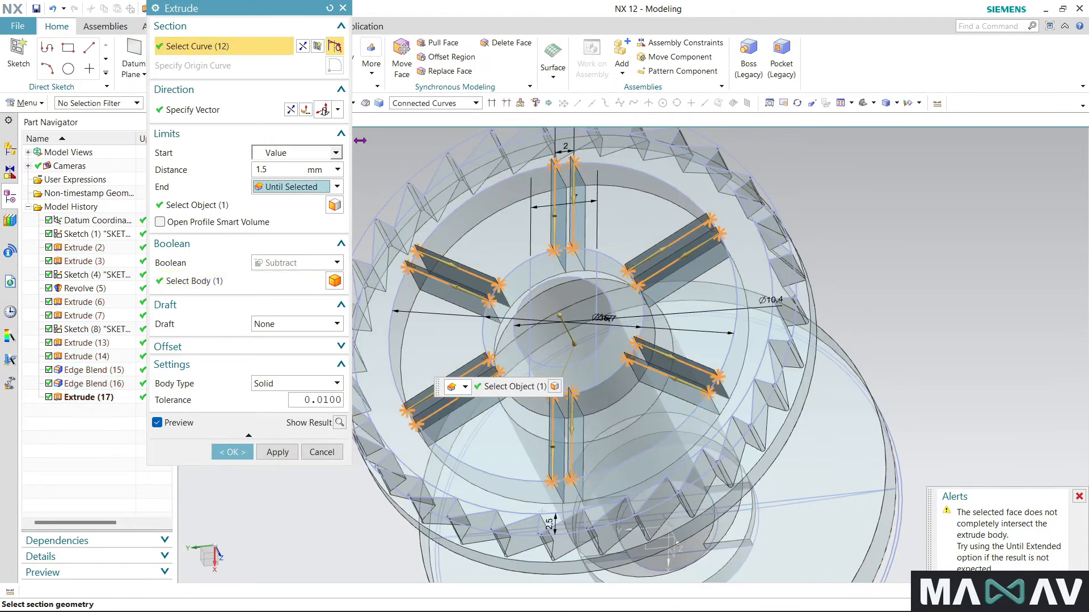
pyautogui.click(428, 107)
pyautogui.click(427, 125)
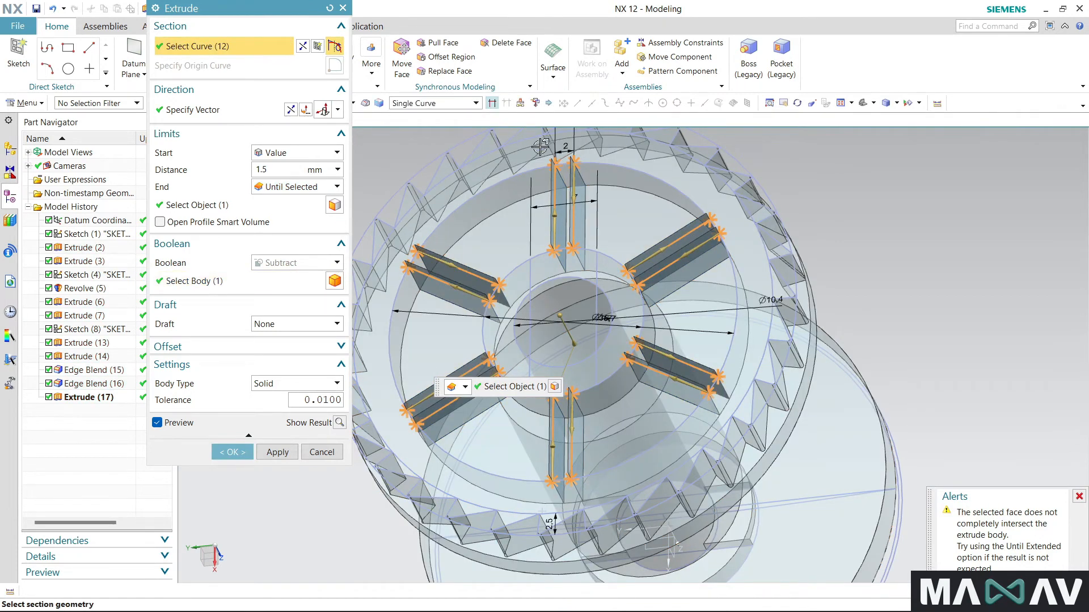
pyautogui.scroll(3, 540, 146)
pyautogui.click(579, 170)
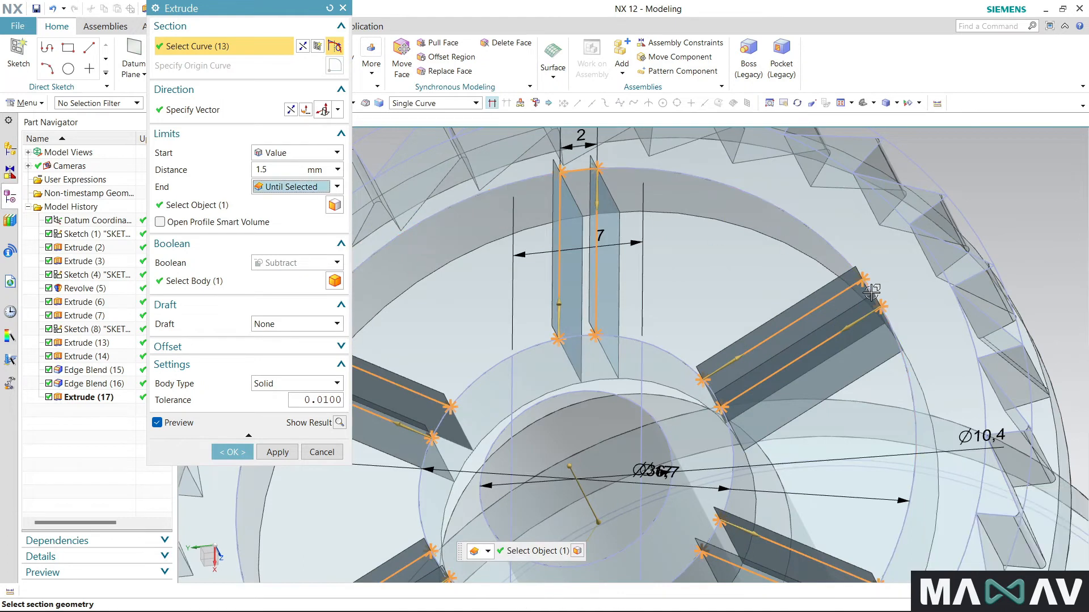
pyautogui.click(871, 292)
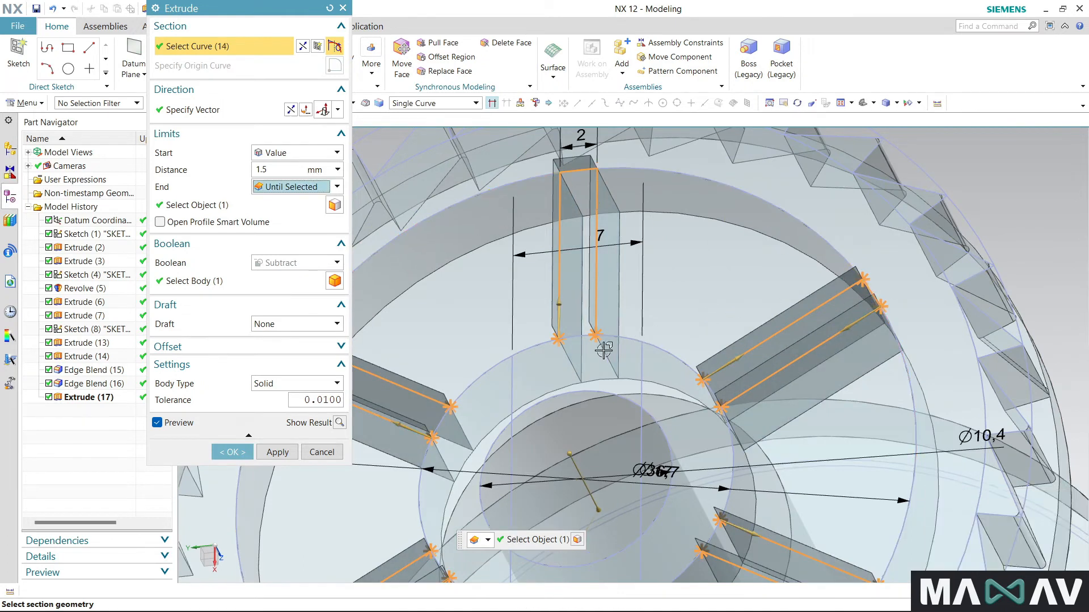
pyautogui.click(554, 342)
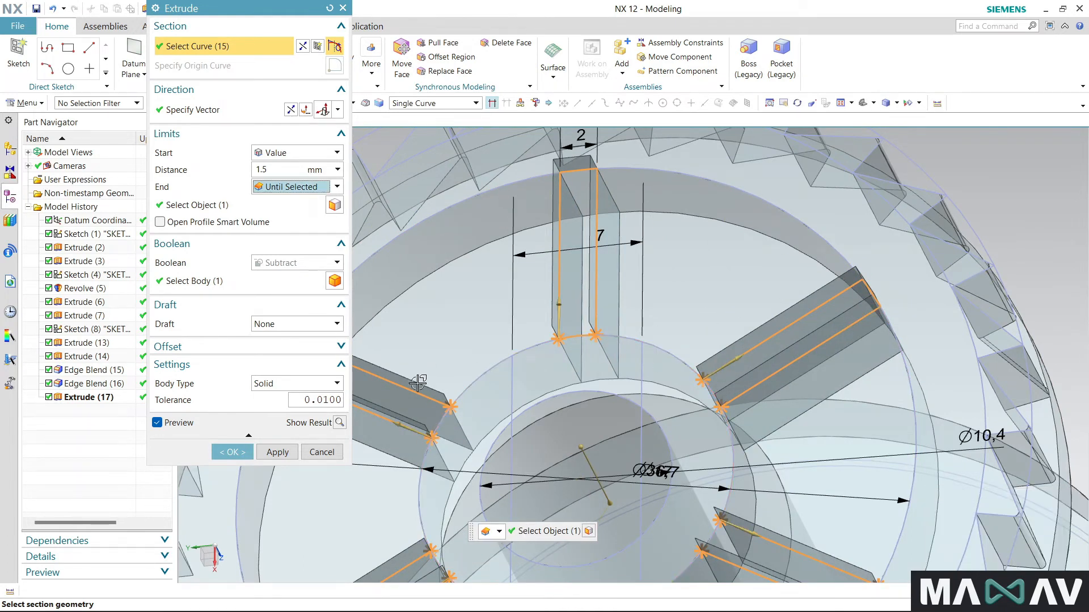
pyautogui.click(441, 543)
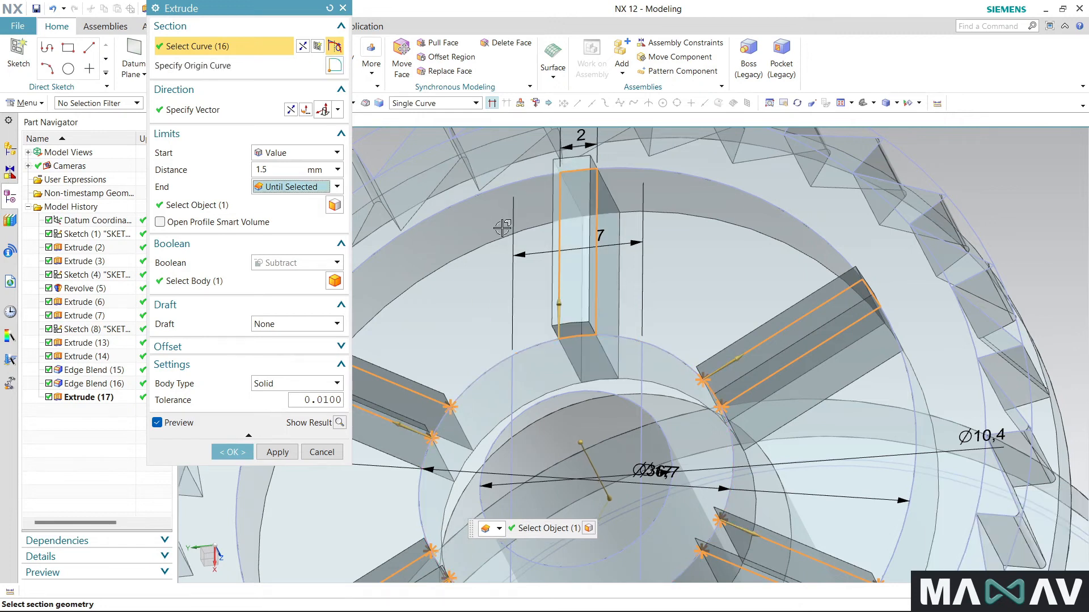
pyautogui.click(711, 391)
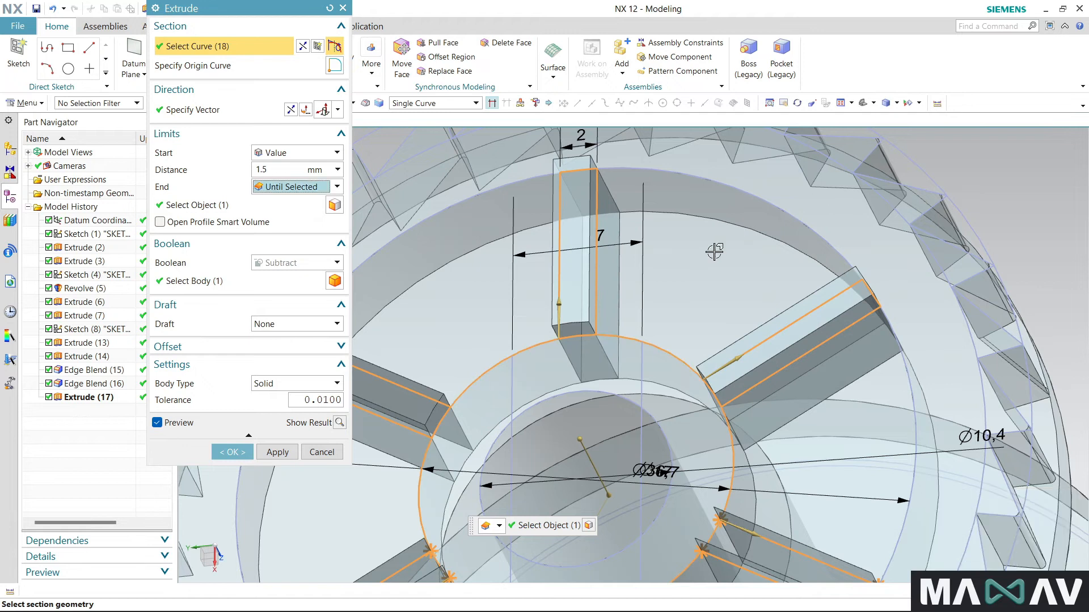
# - Add the rim arcs that close the outer ends of the other spoke profiles, continuing clockwise from the lower-right spoke
pyautogui.scroll(-3, 709, 253)
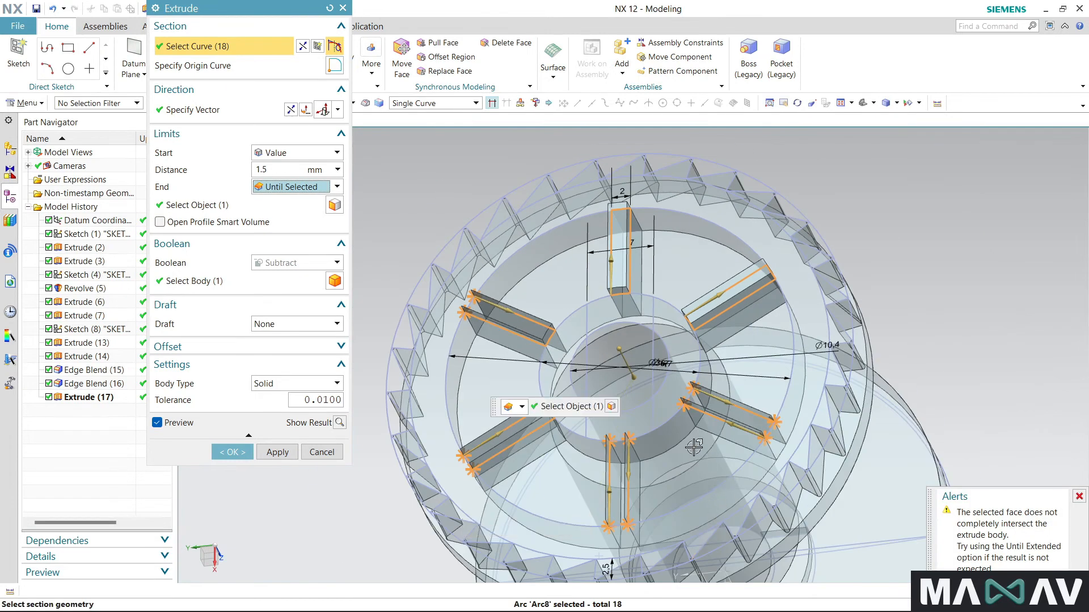
pyautogui.click(771, 427)
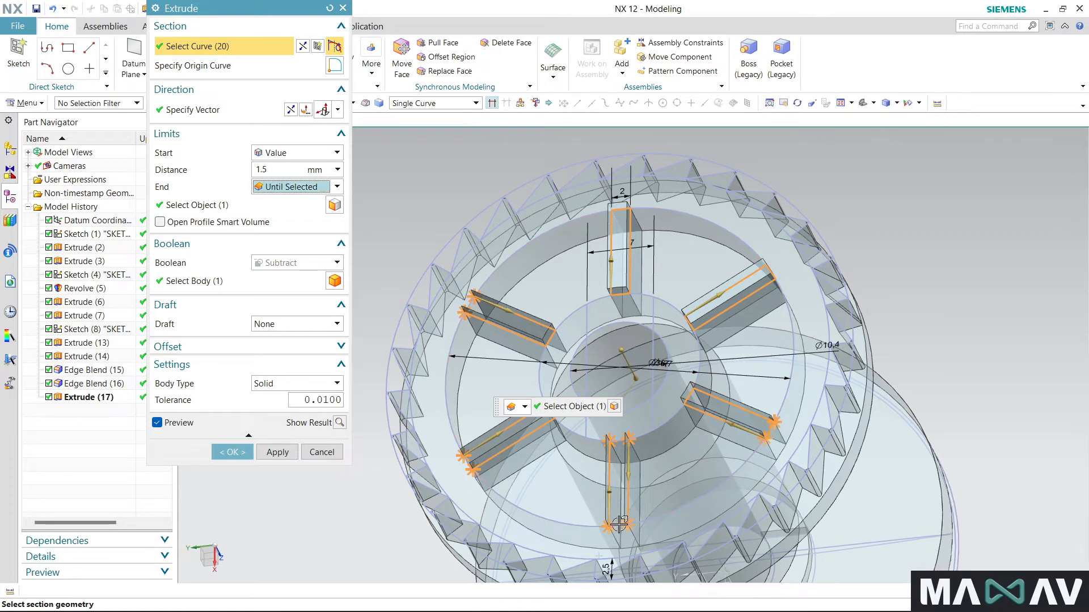
pyautogui.click(623, 524)
pyautogui.click(460, 456)
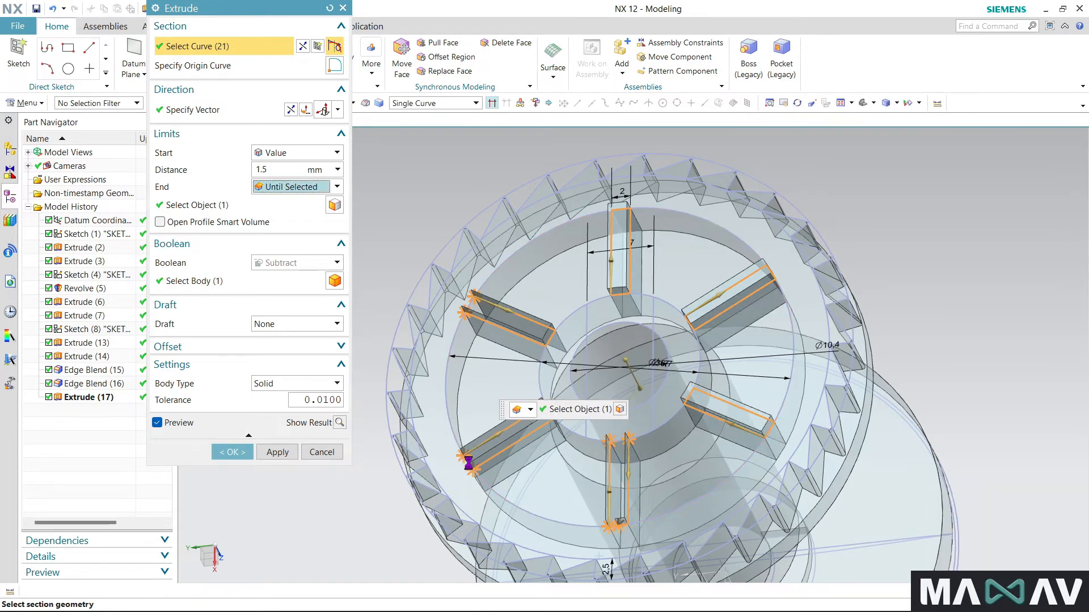
pyautogui.click(468, 303)
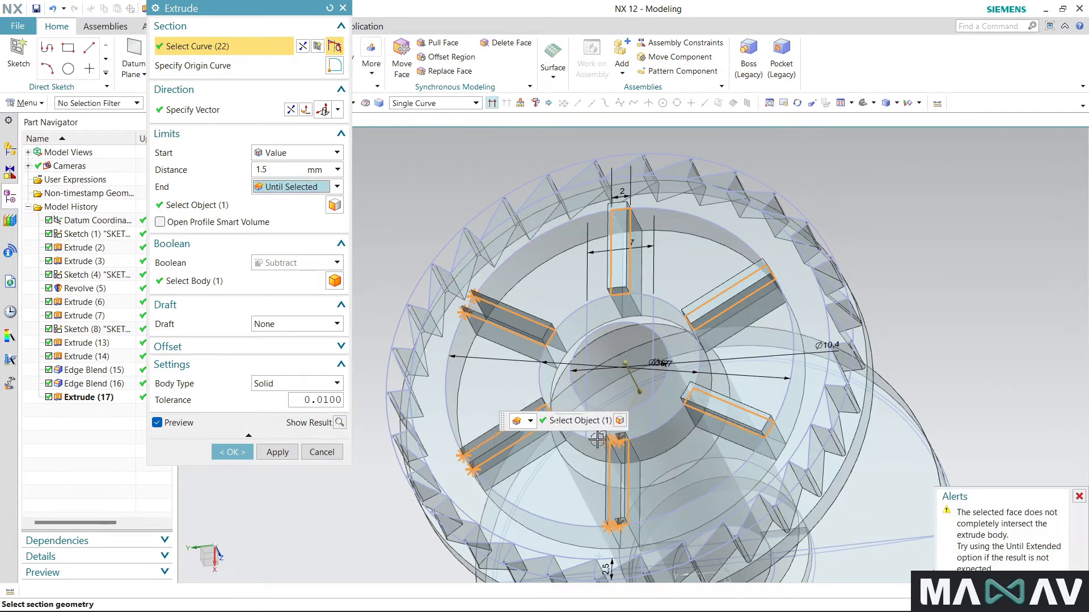
# - Close the bottom spoke's profile by adding its remaining hub and rim arc segments to the extrude section
pyautogui.click(613, 460)
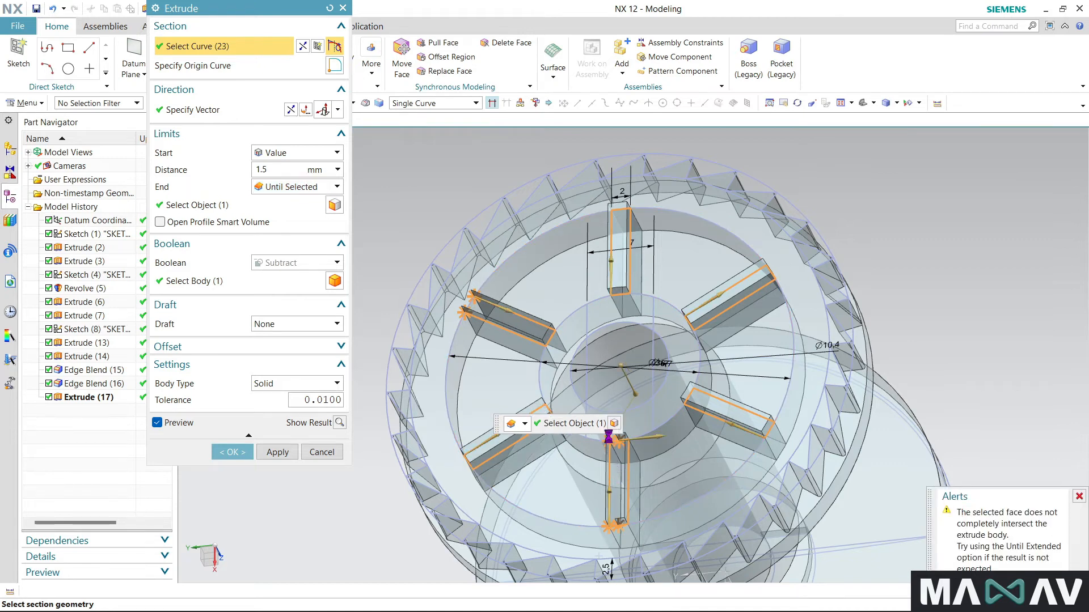
pyautogui.click(613, 455)
pyautogui.scroll(3, 612, 453)
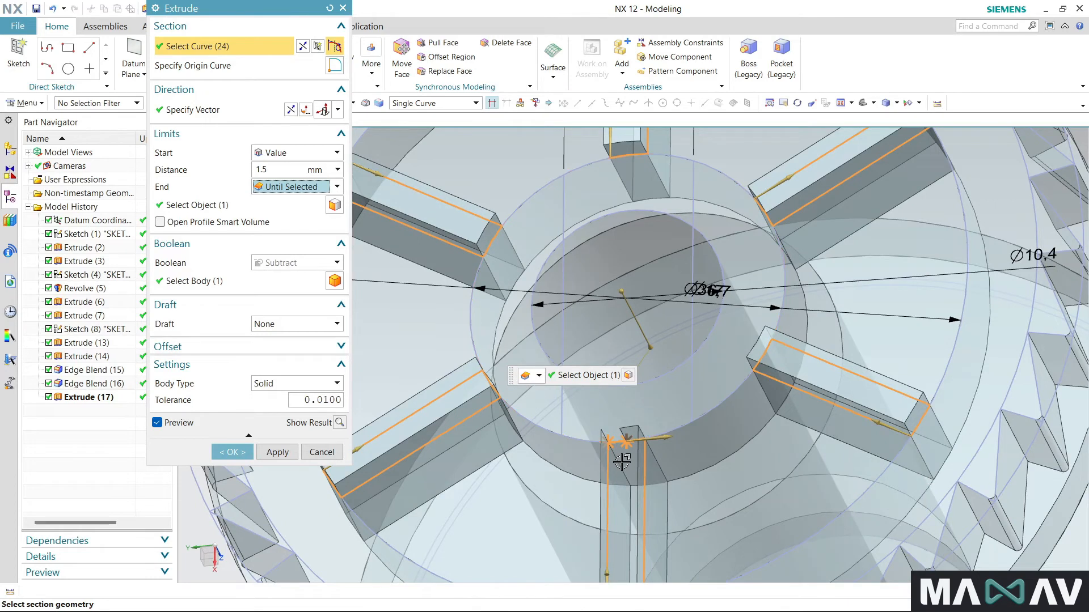
pyautogui.scroll(-2, 622, 462)
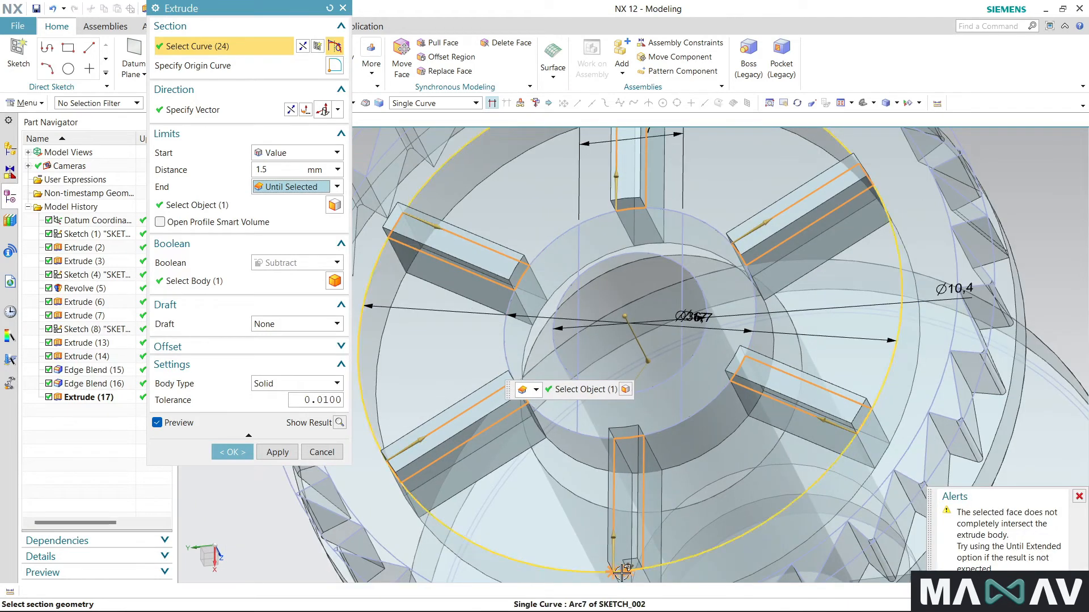
pyautogui.click(622, 573)
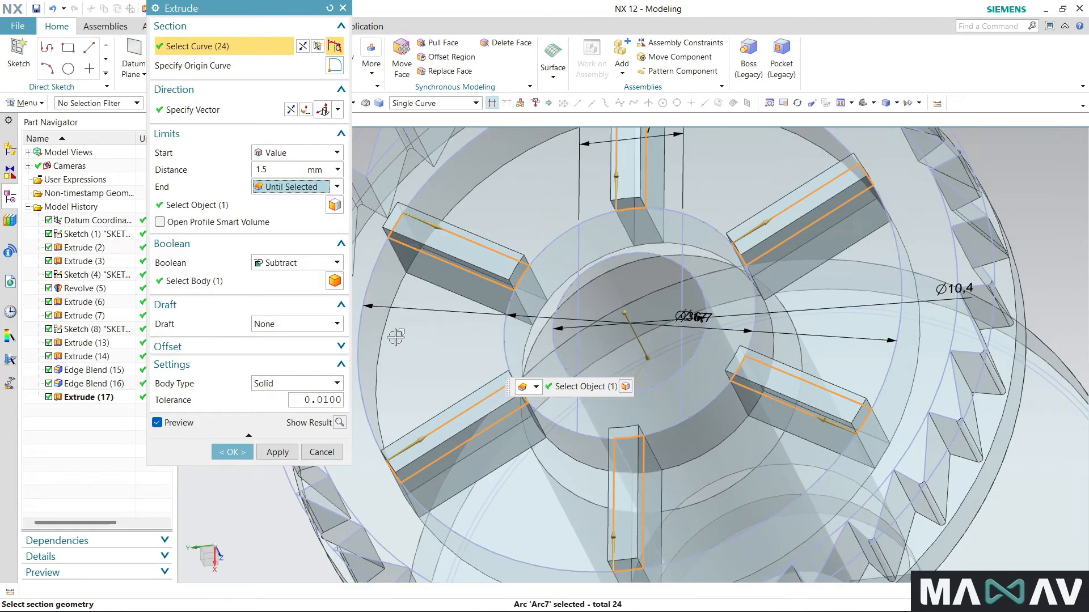
pyautogui.scroll(-2, 466, 276)
pyautogui.moveTo(391, 531); pyautogui.dragTo(450, 483, button='middle')
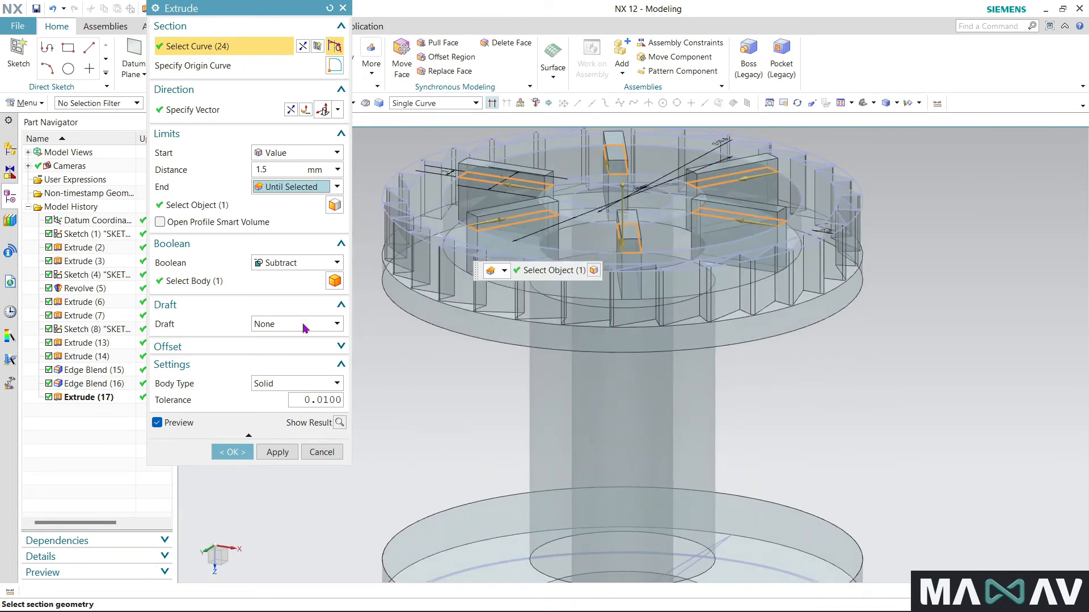
# - Set the spoke extrude's start distance to -1.5 mm, change its Boolean to Unite and finish the feature
pyautogui.click(279, 171)
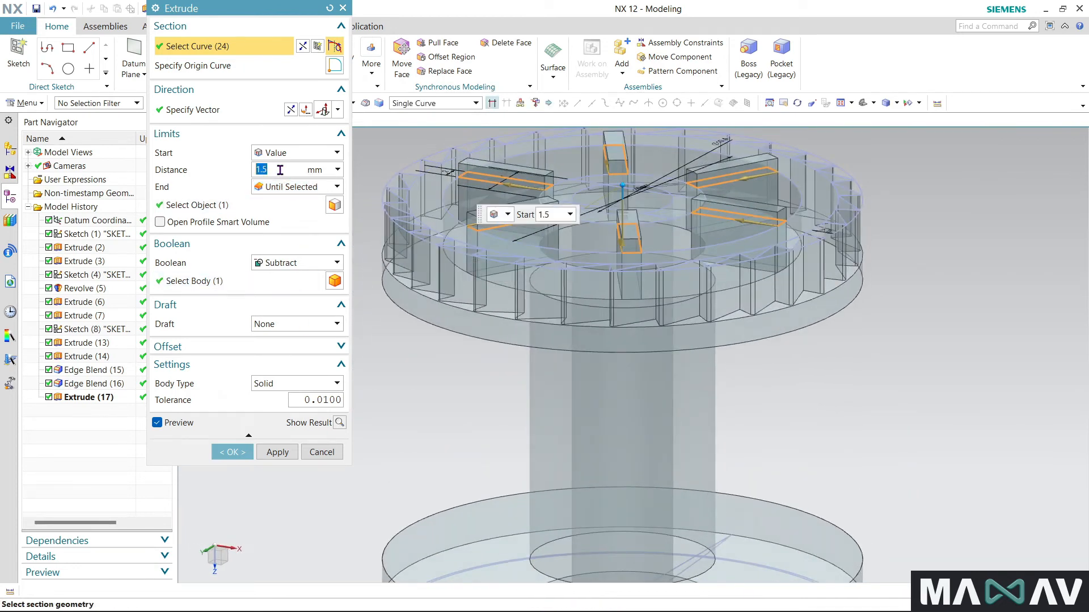
pyautogui.write('-1.5')
pyautogui.press('Return')
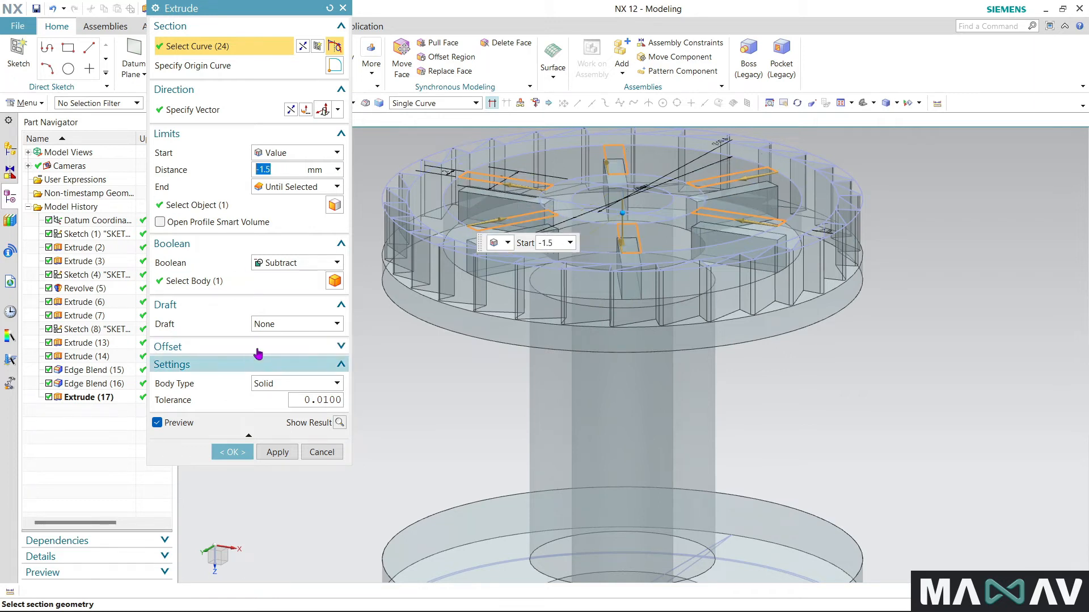
pyautogui.click(292, 261)
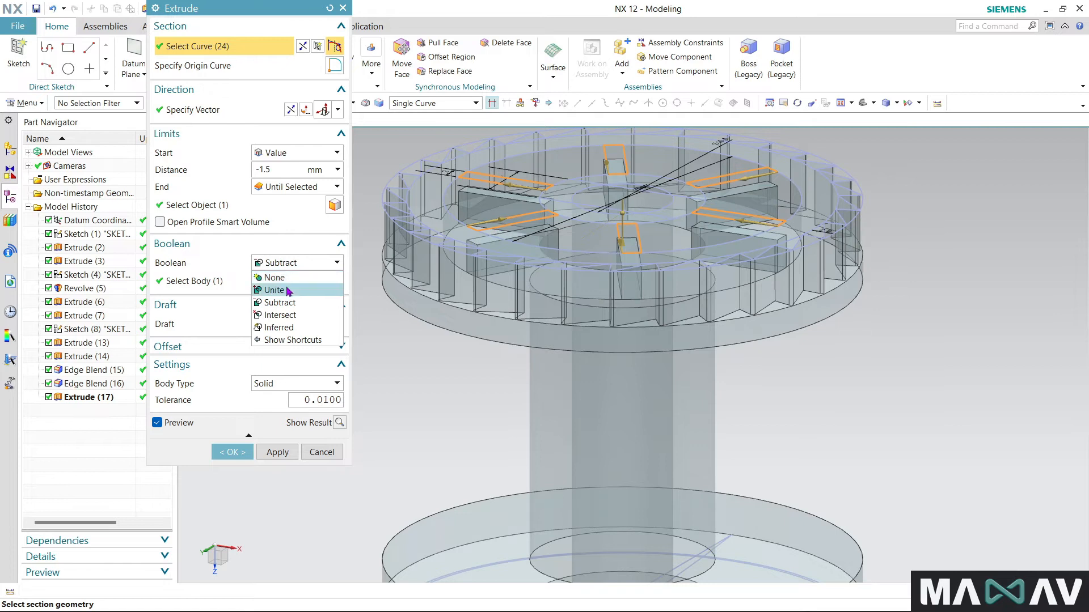
pyautogui.click(287, 291)
pyautogui.click(236, 453)
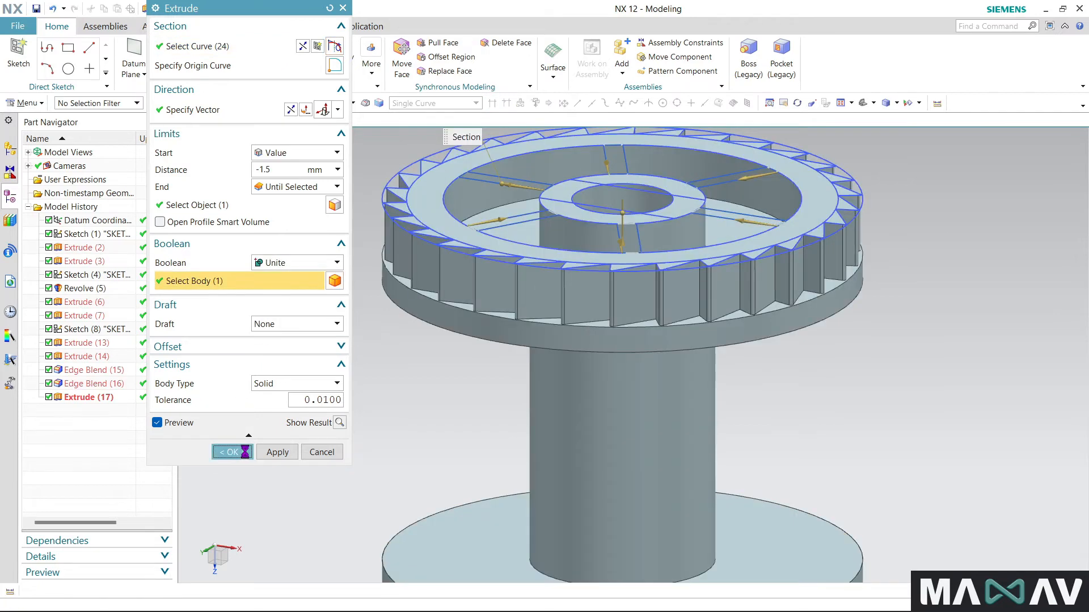
pyautogui.moveTo(248, 457); pyautogui.dragTo(331, 451, button='middle')
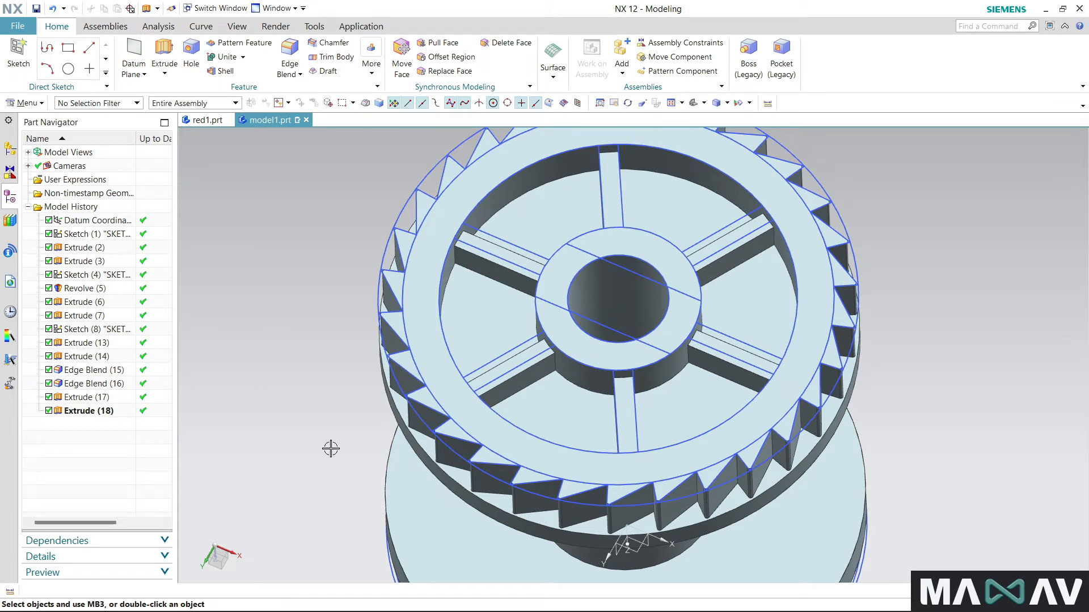
# - Start a new extrude and select the two parallel lines across the hub and the two hub arcs joining their ends as section
pyautogui.scroll(2, 601, 365)
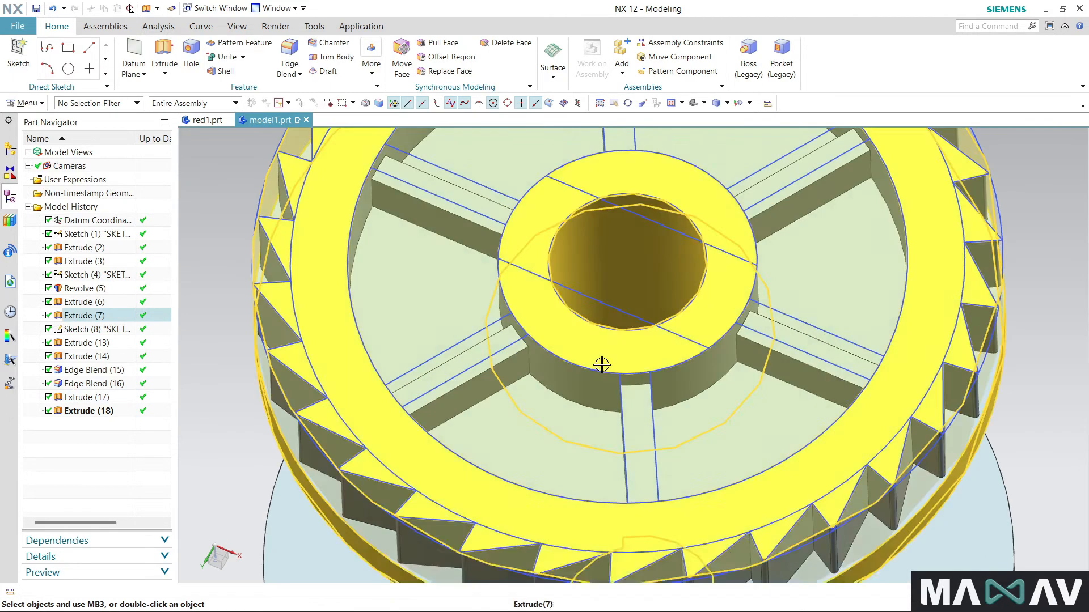
pyautogui.click(164, 51)
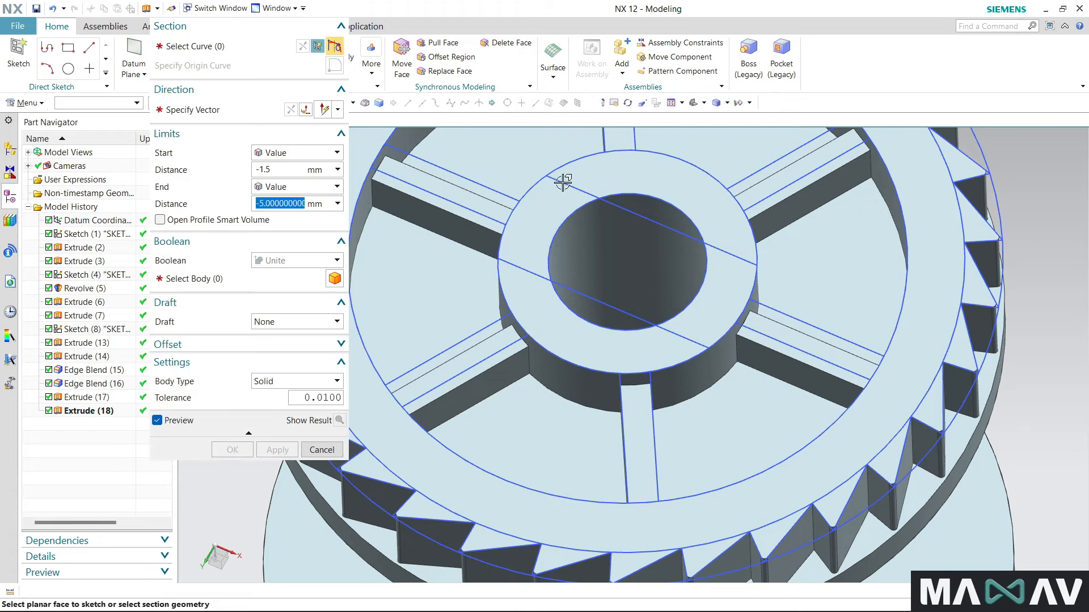
pyautogui.click(569, 184)
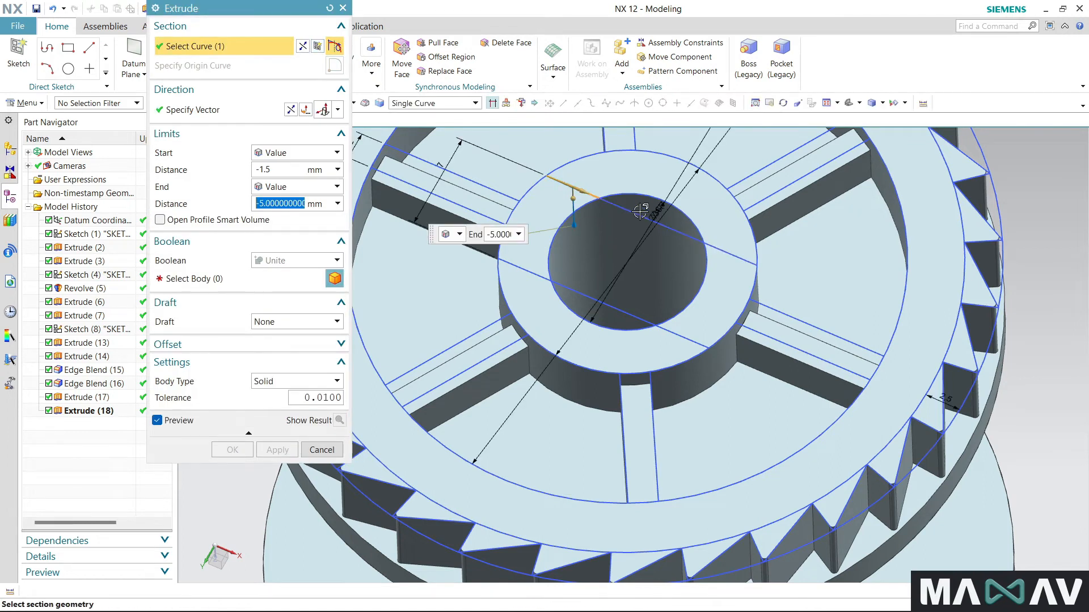
pyautogui.click(680, 335)
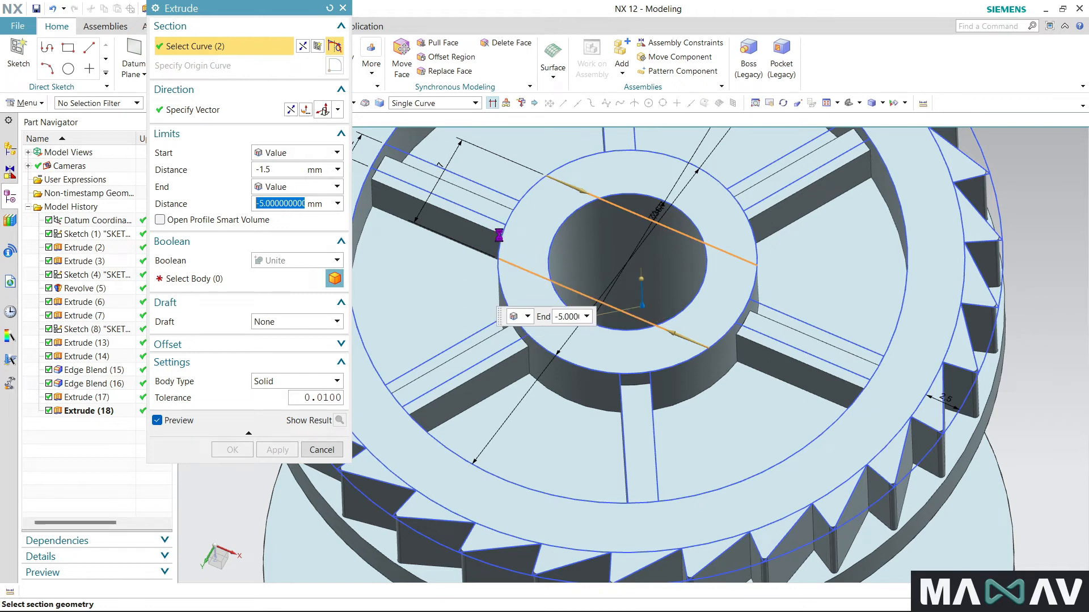
pyautogui.click(530, 191)
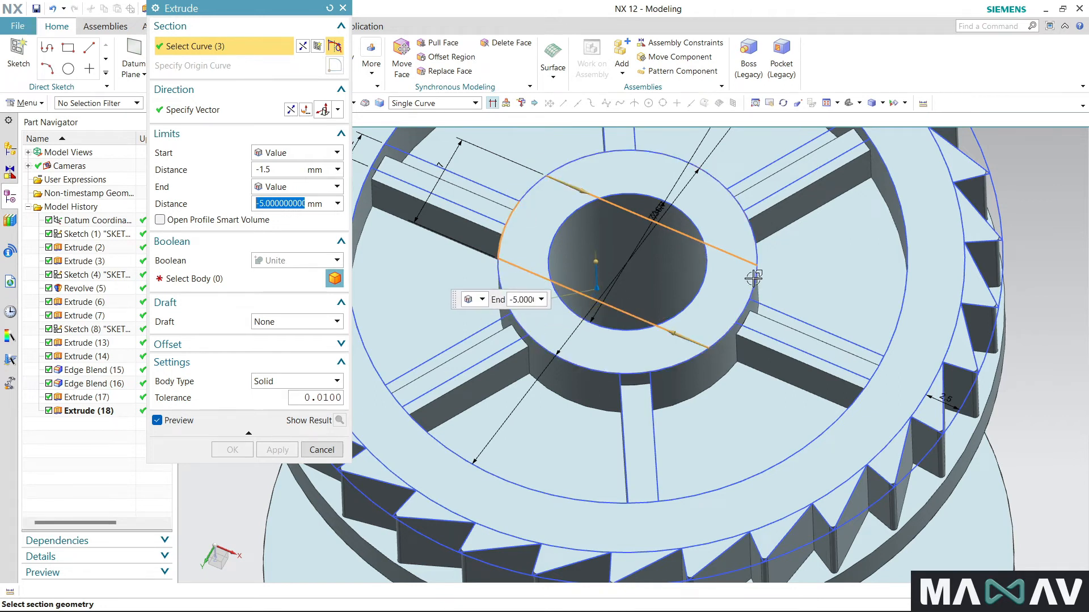
pyautogui.click(721, 335)
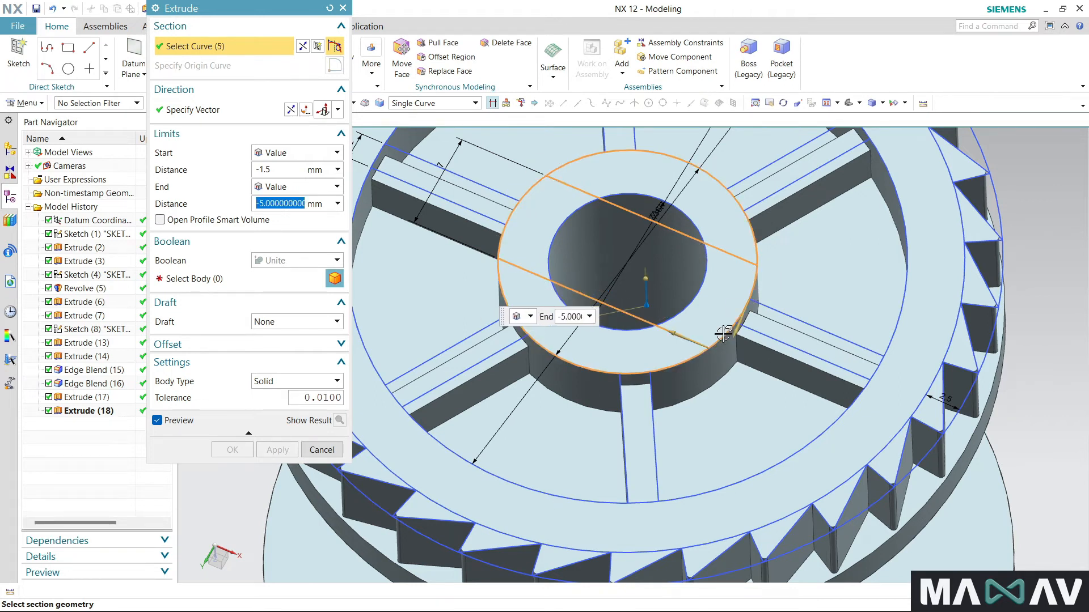
pyautogui.click(713, 360)
pyautogui.click(753, 290)
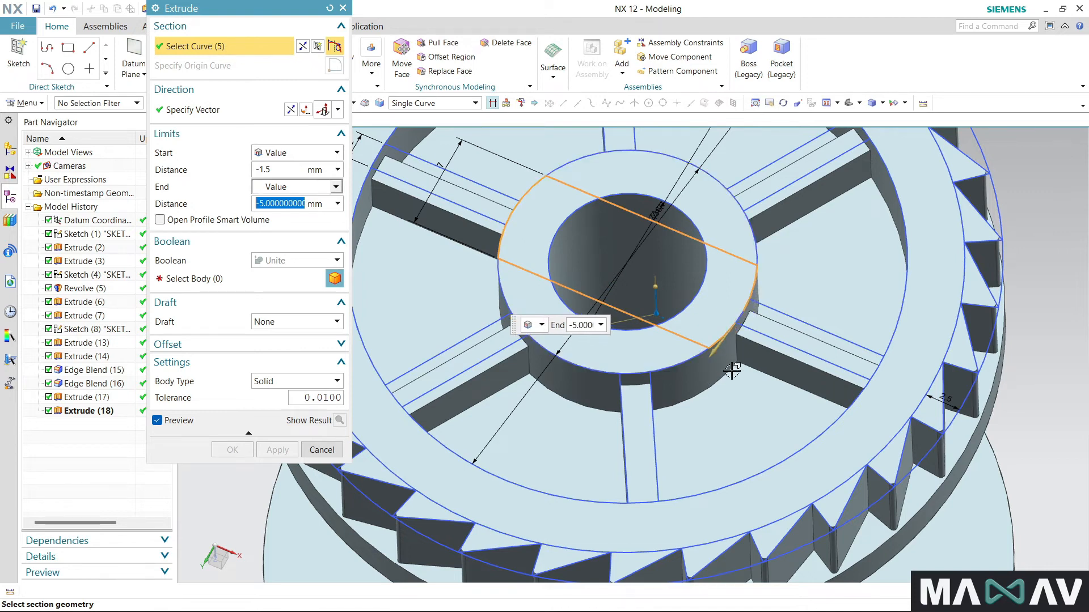
pyautogui.keyDown('shift'); pyautogui.click(775, 343); pyautogui.keyUp('shift')
pyautogui.scroll(4, 747, 322)
pyautogui.click(728, 313)
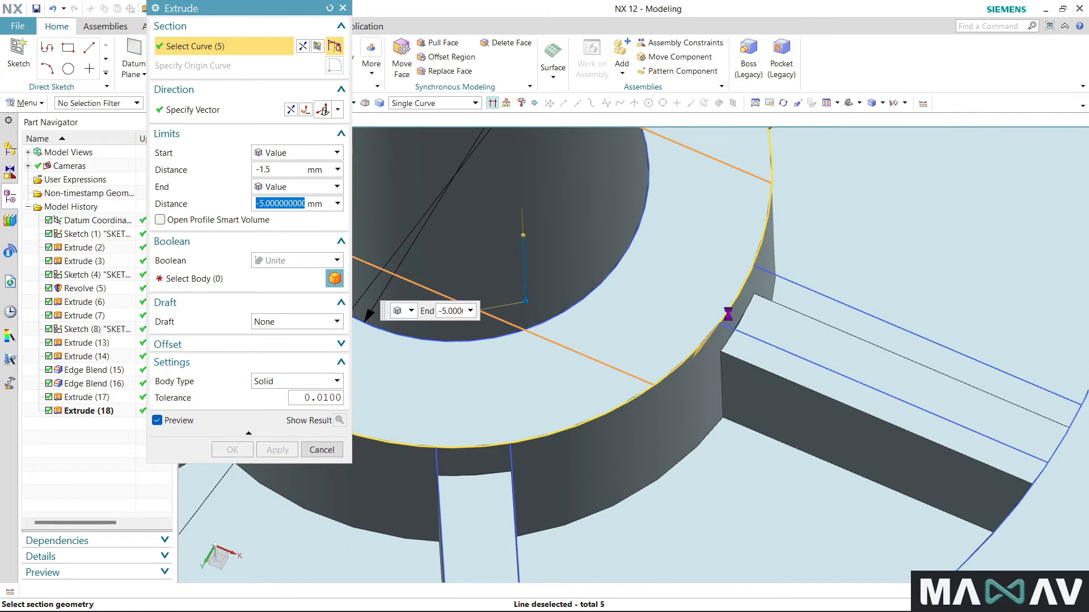
pyautogui.scroll(-6, 755, 372)
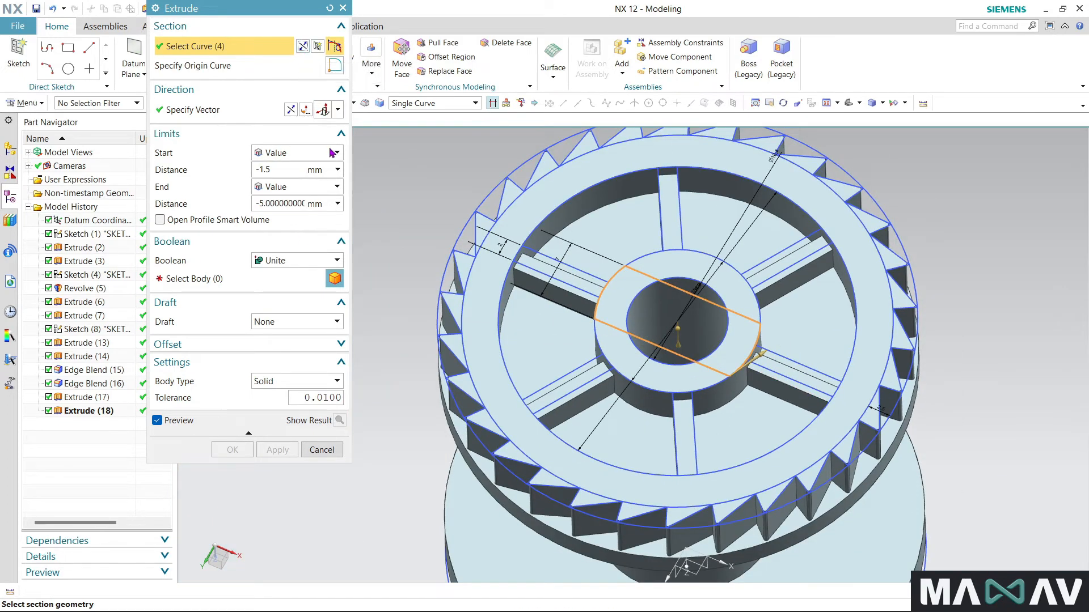
# - Reverse the hub slot extrude's direction, start it at 0 mm and end it Until Selected at the lower-right spoke's upper face
pyautogui.click(290, 110)
pyautogui.moveTo(305, 207); pyautogui.dragTo(304, 207)
pyautogui.click(296, 186)
pyautogui.click(298, 240)
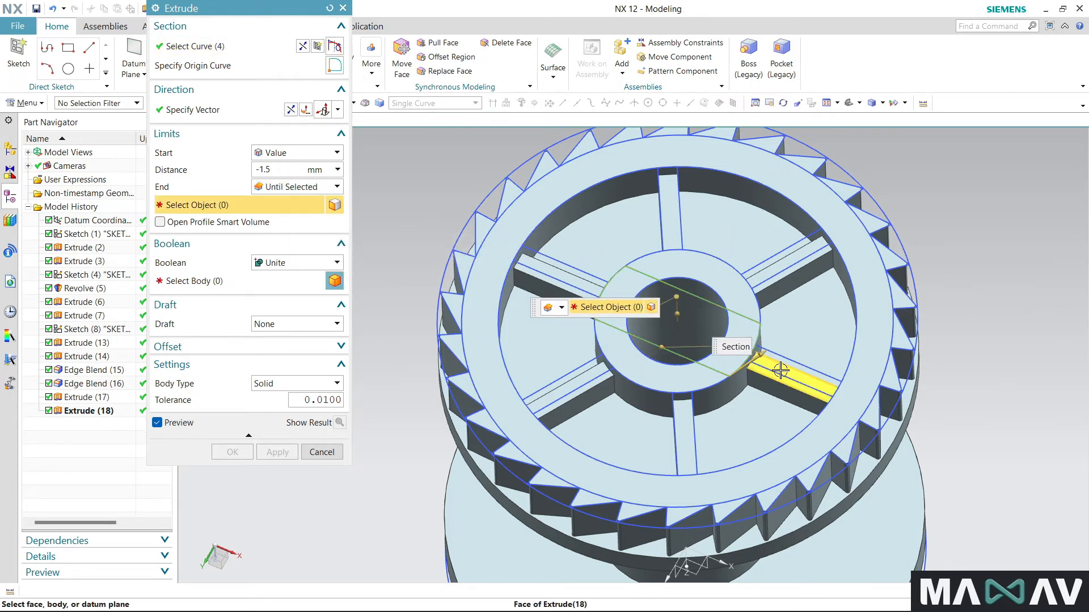
pyautogui.click(773, 371)
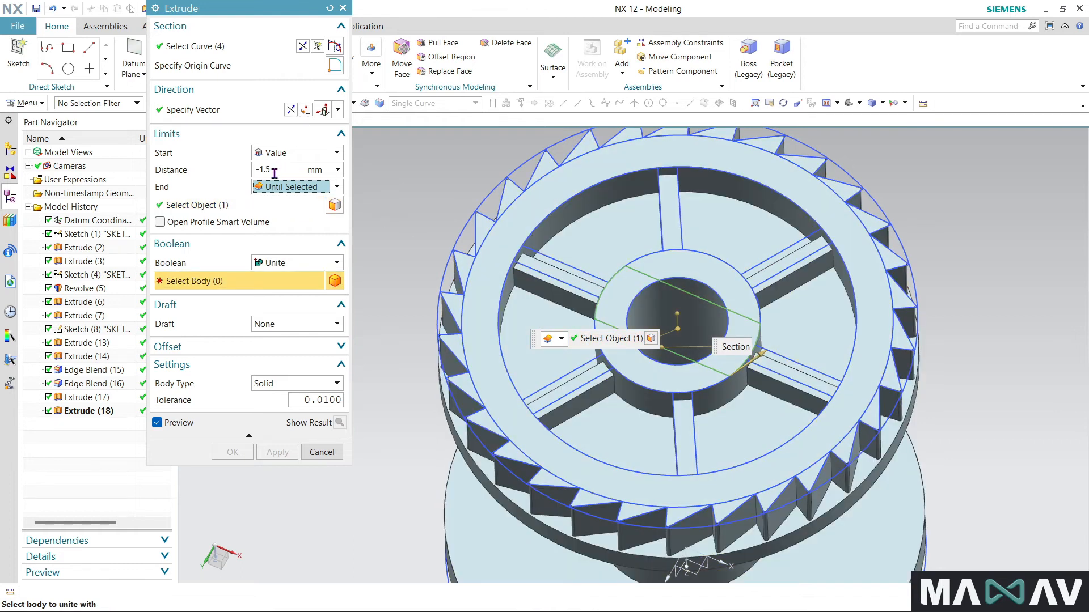
pyautogui.click(279, 170)
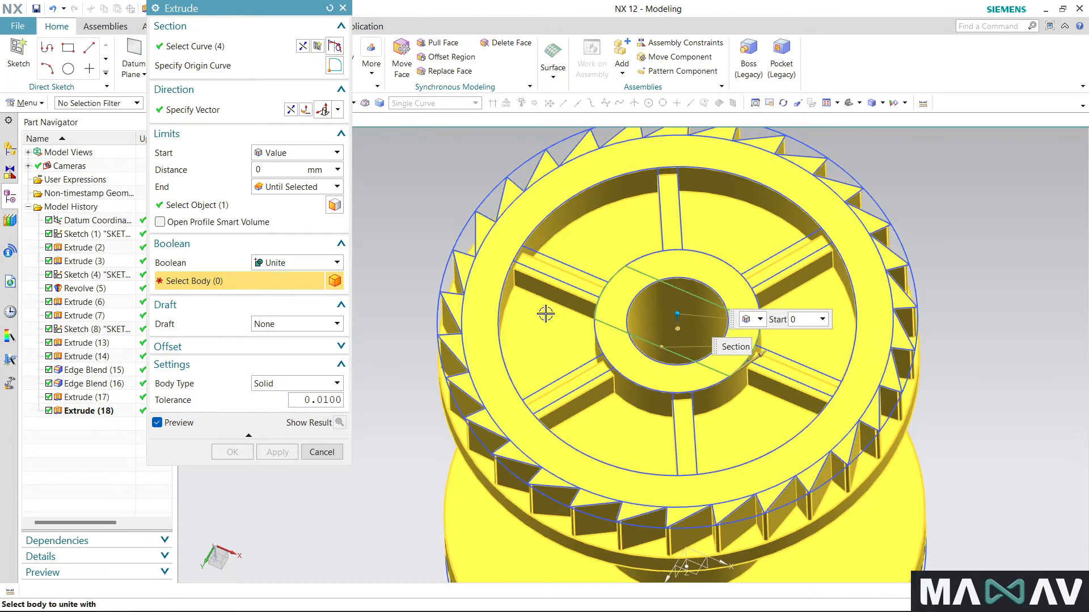
# - Choose the spool as target body, change the Boolean to Subtract and try to create the hub slot cut
pyautogui.click(547, 311)
pyautogui.click(337, 262)
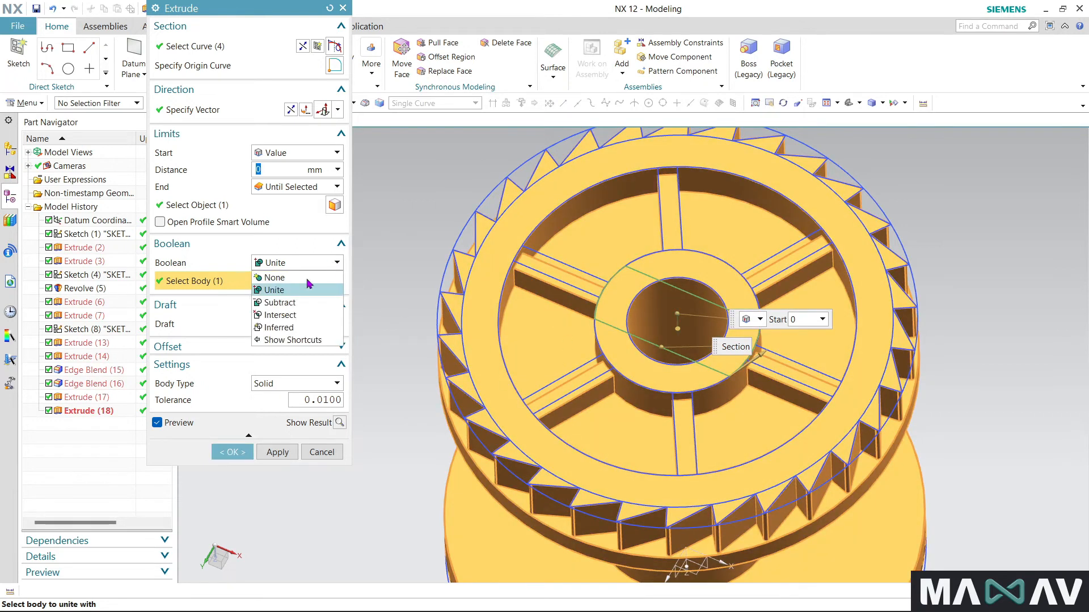
pyautogui.click(296, 304)
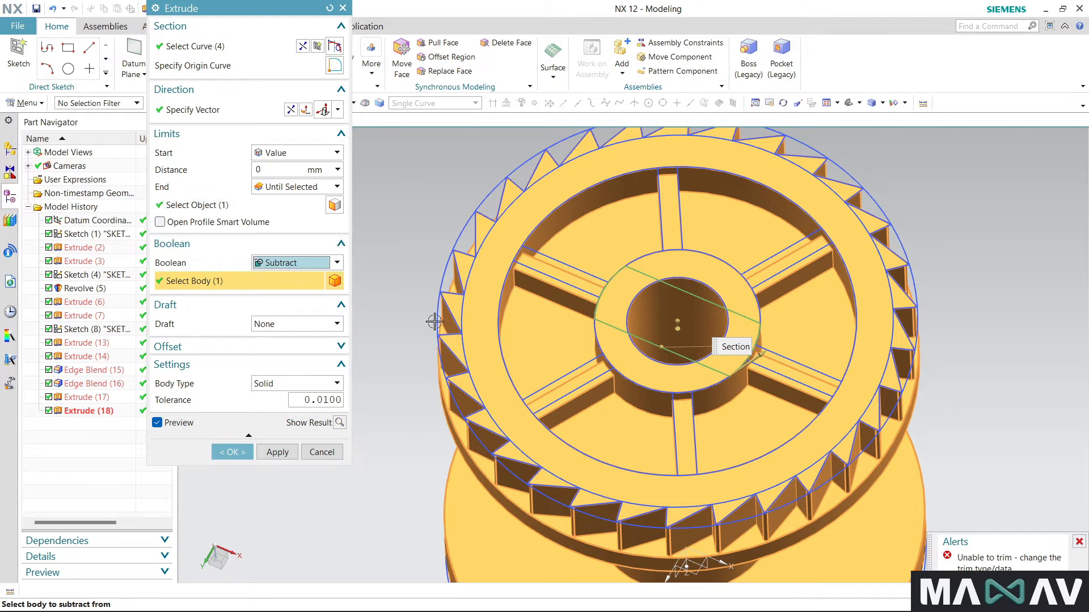
pyautogui.moveTo(413, 356); pyautogui.dragTo(418, 324, button='middle')
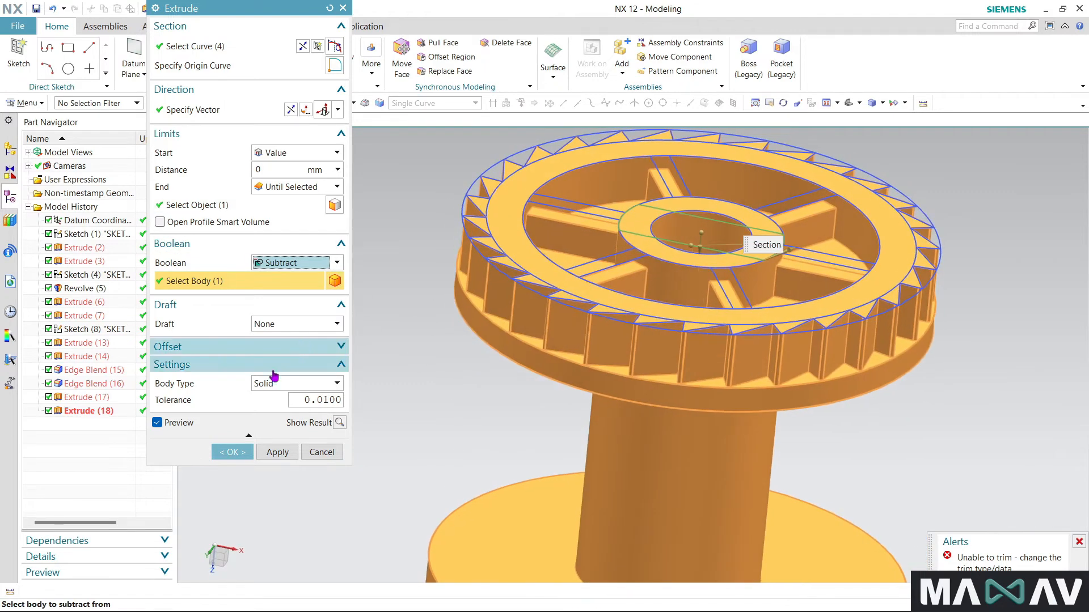
pyautogui.click(242, 457)
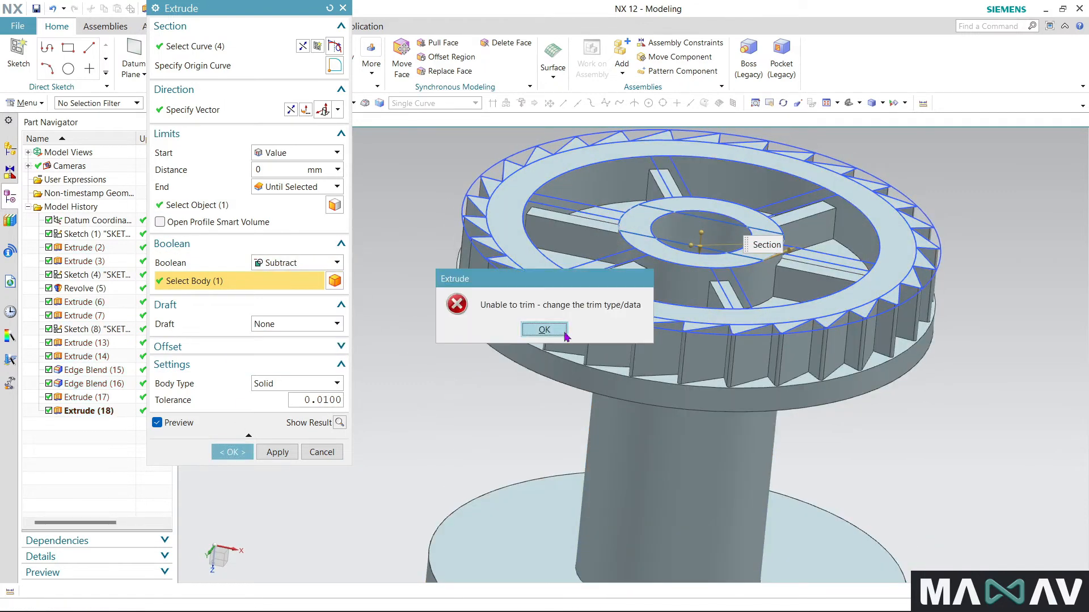
pyautogui.click(565, 332)
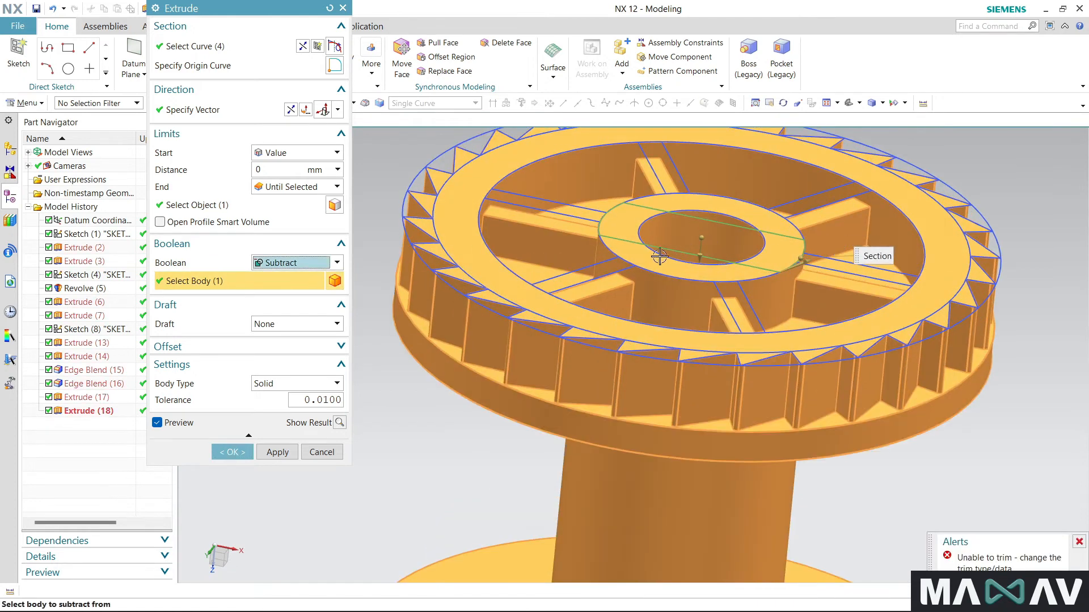
# - Reapply the Until Selected end limit, reselect the spool body and try the hub slot cut again
pyautogui.keyDown('shift'); pyautogui.click(598, 275); pyautogui.keyUp('shift')
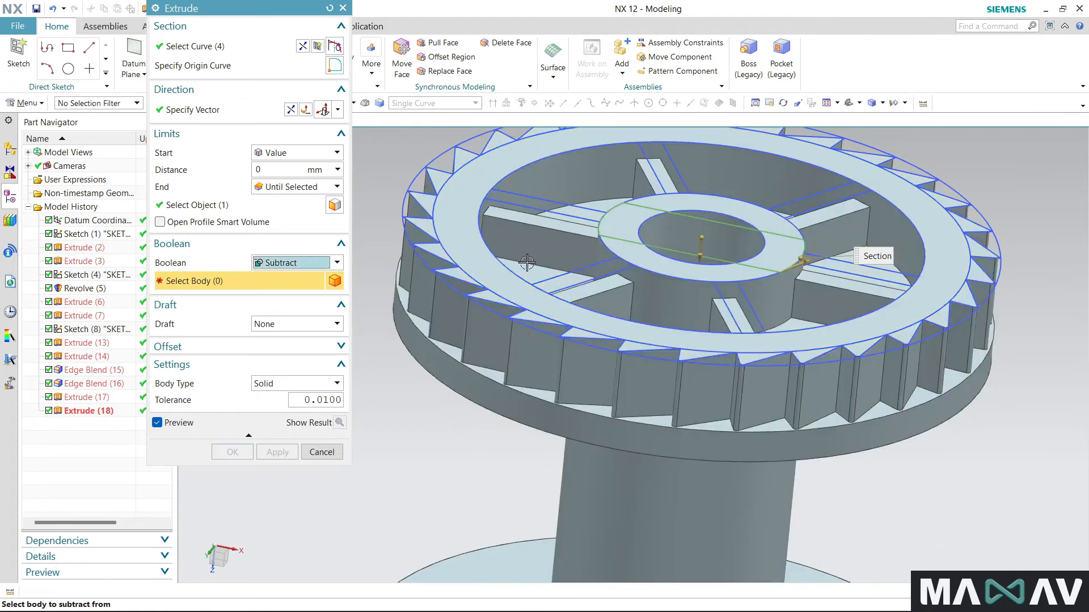
pyautogui.click(284, 190)
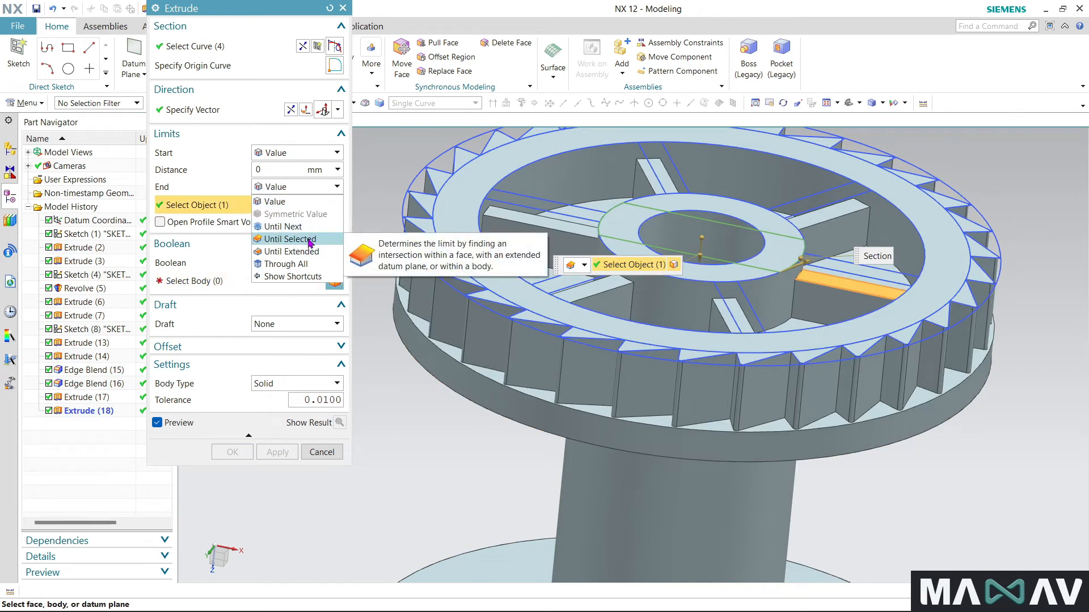
pyautogui.click(311, 240)
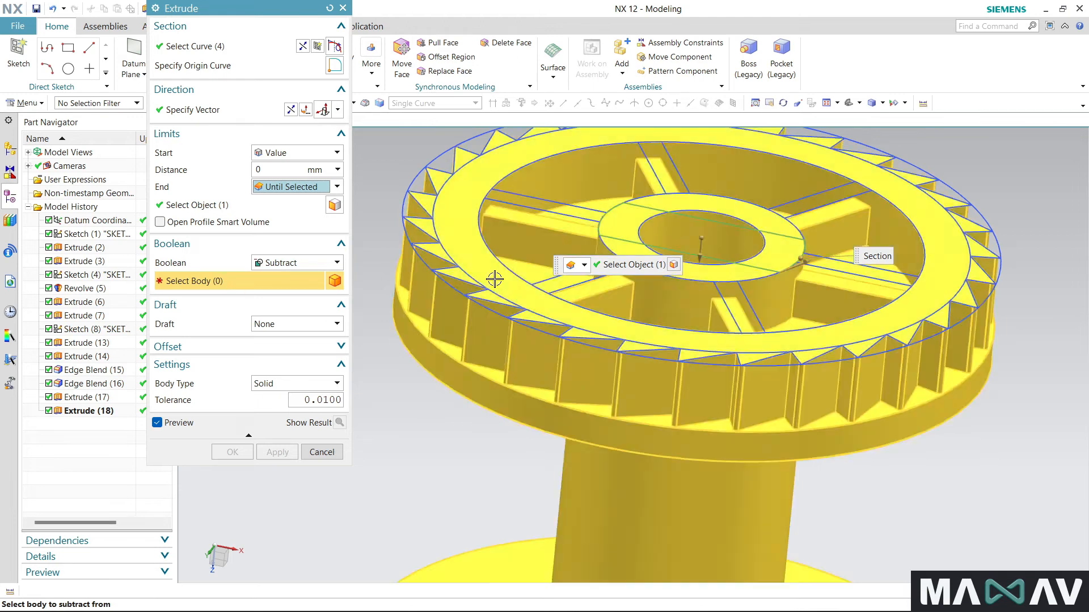
pyautogui.click(489, 278)
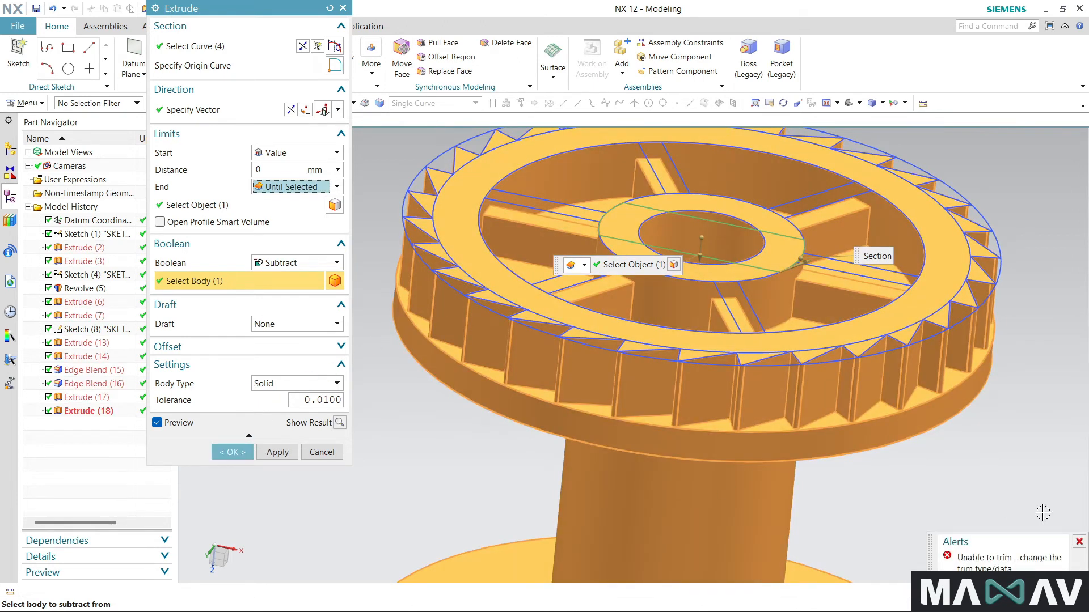
pyautogui.click(1079, 544)
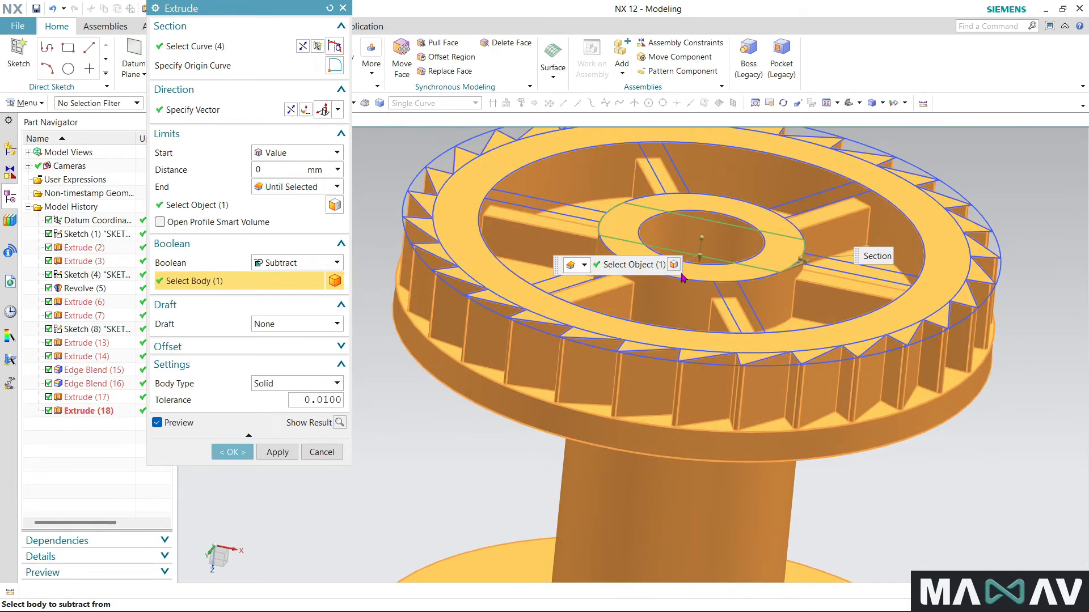
pyautogui.click(232, 451)
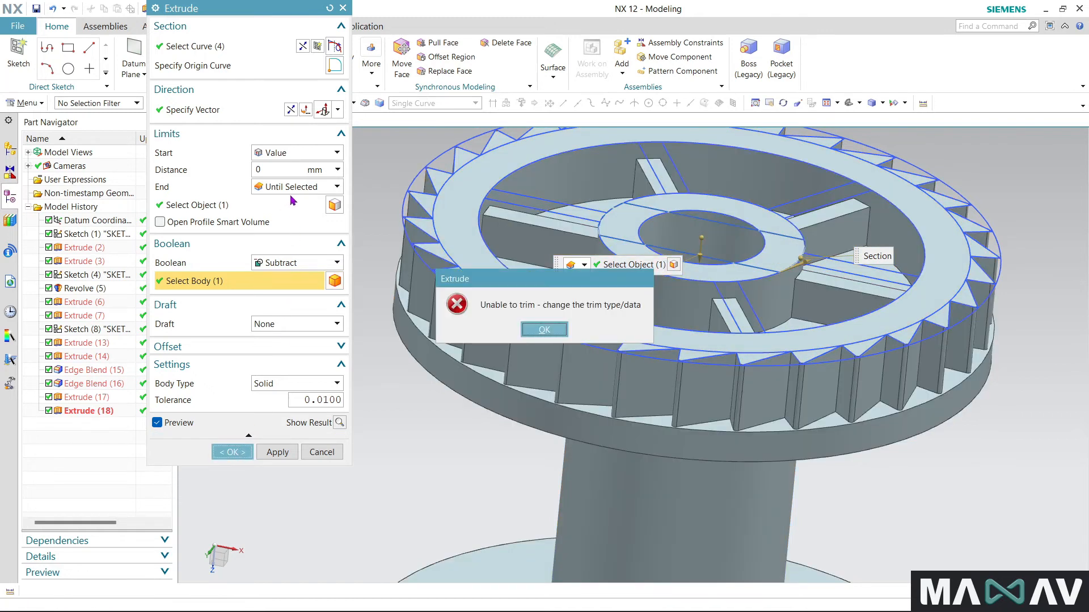
pyautogui.click(542, 331)
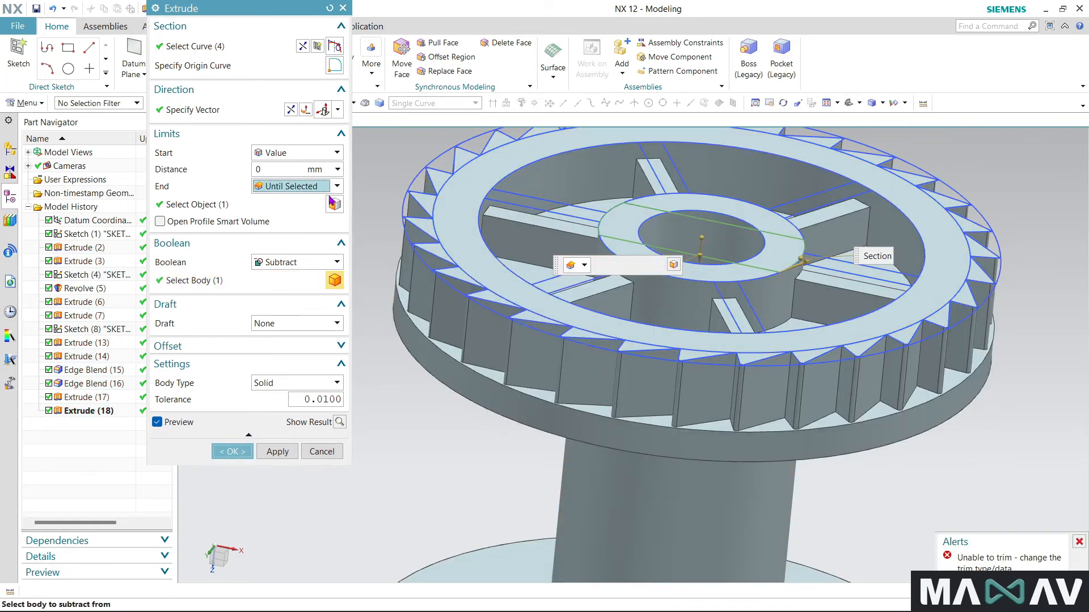
# - Change the hub slot cut's end limit to a value of 1.5 mm and finish the feature
pyautogui.click(334, 189)
pyautogui.click(277, 202)
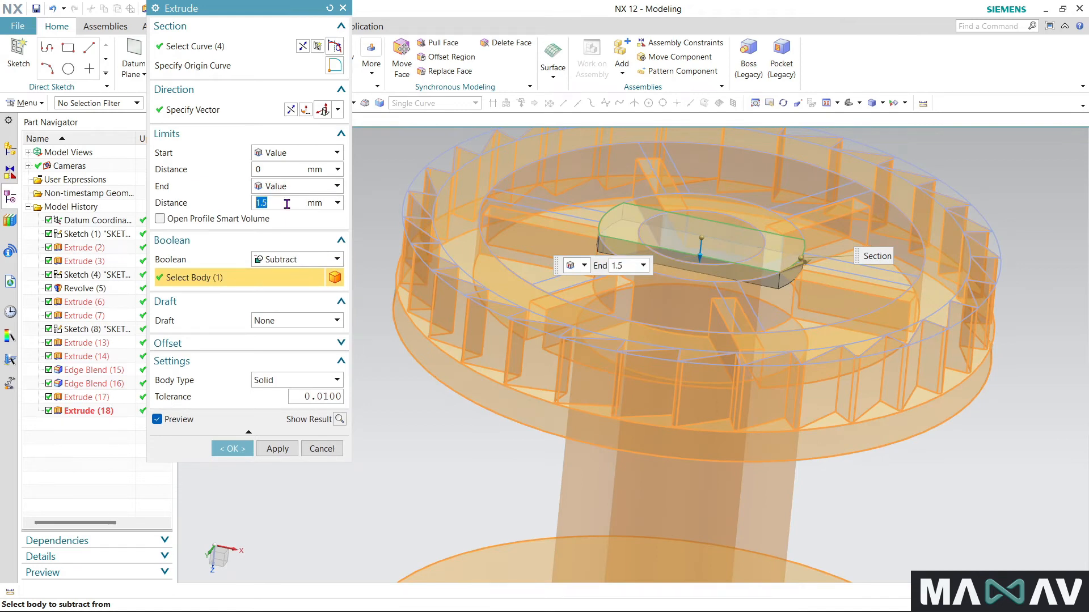
pyautogui.click(232, 448)
pyautogui.moveTo(391, 363); pyautogui.dragTo(402, 419, button='middle')
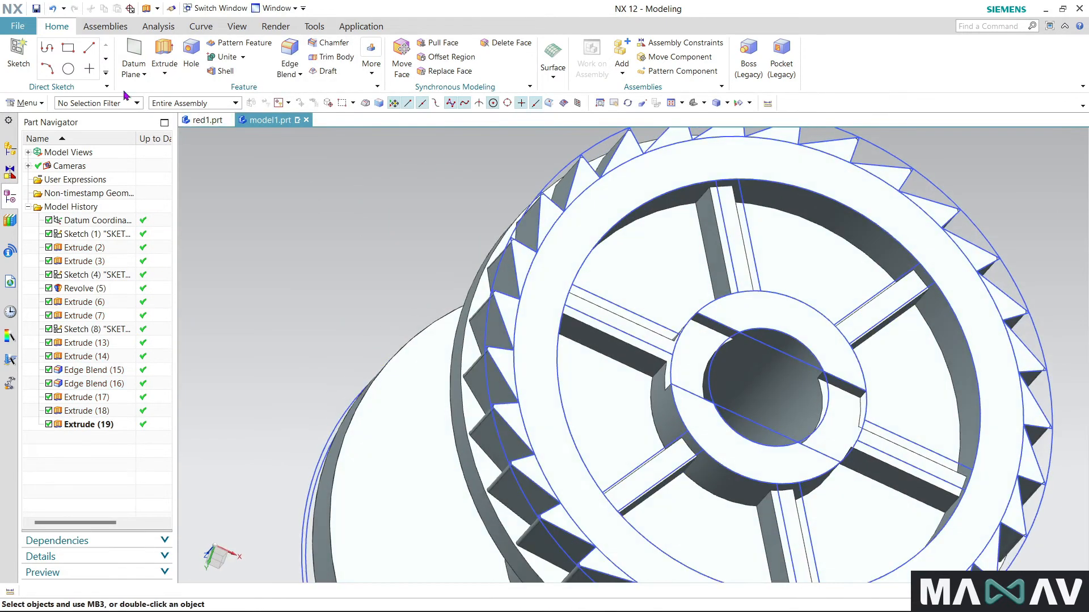
# - Start an extrude from the small four-sided profile beside the plain flange's hub slot, picking its three lines and outer circle
pyautogui.scroll(-3, 526, 209)
pyautogui.moveTo(297, 411); pyautogui.dragTo(227, 267, button='middle')
pyautogui.click(289, 47)
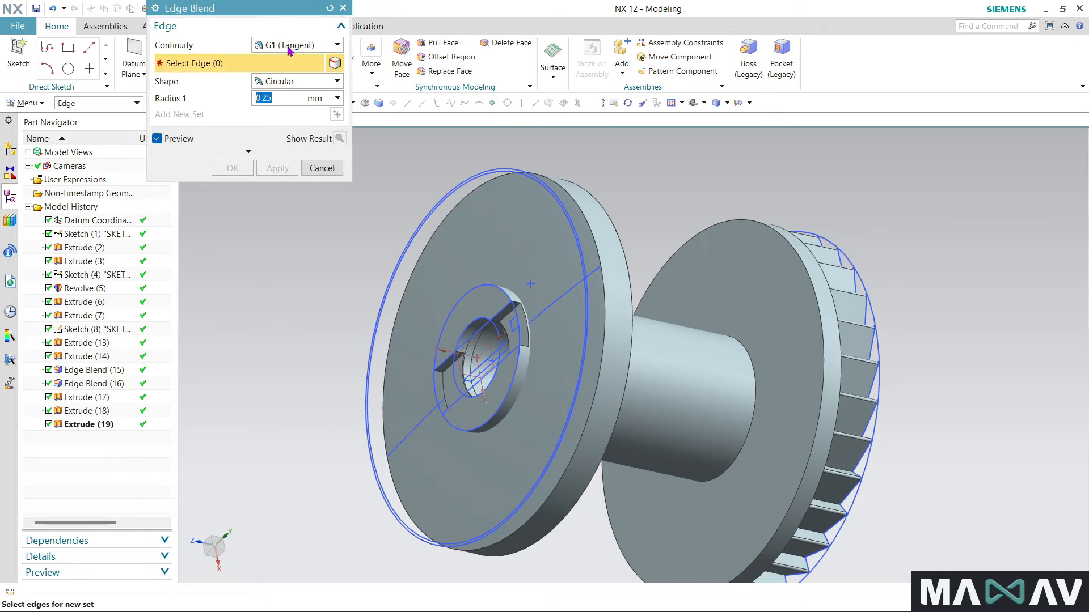
pyautogui.click(163, 54)
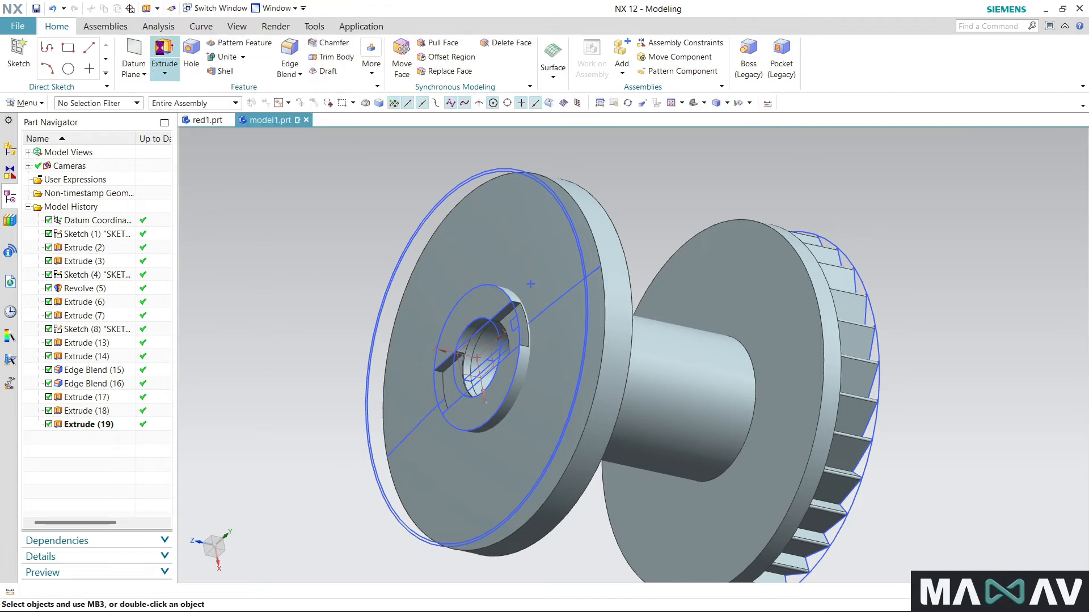
pyautogui.scroll(5, 515, 321)
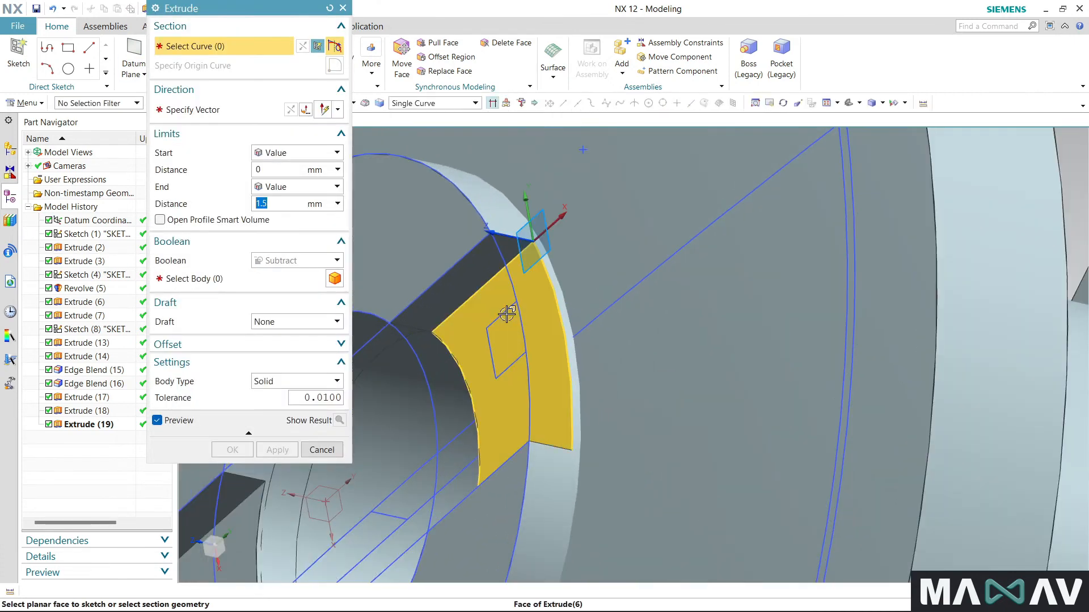
pyautogui.click(503, 311)
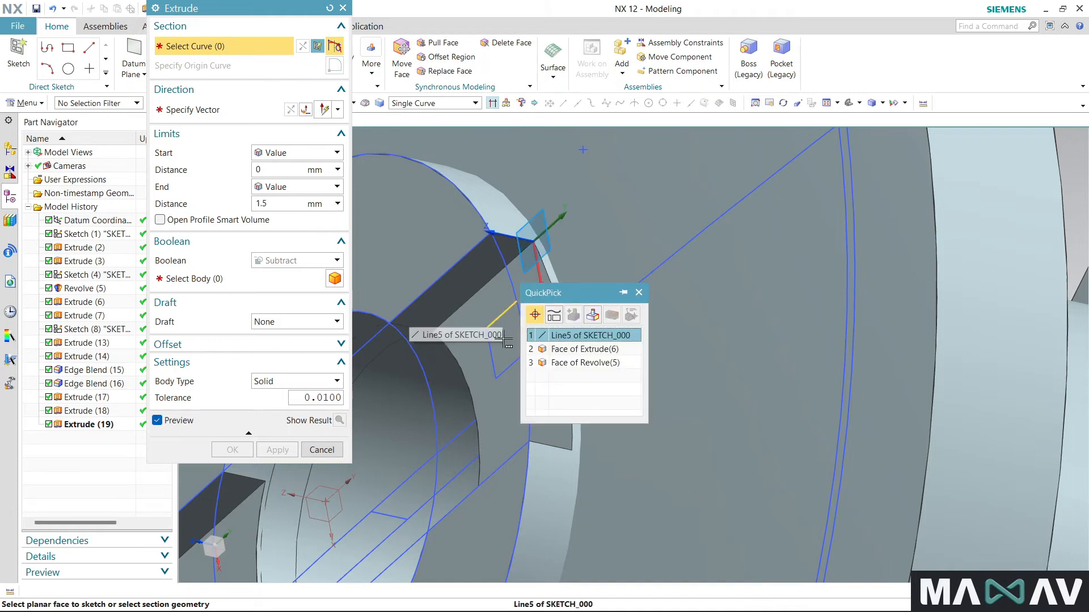
pyautogui.click(564, 335)
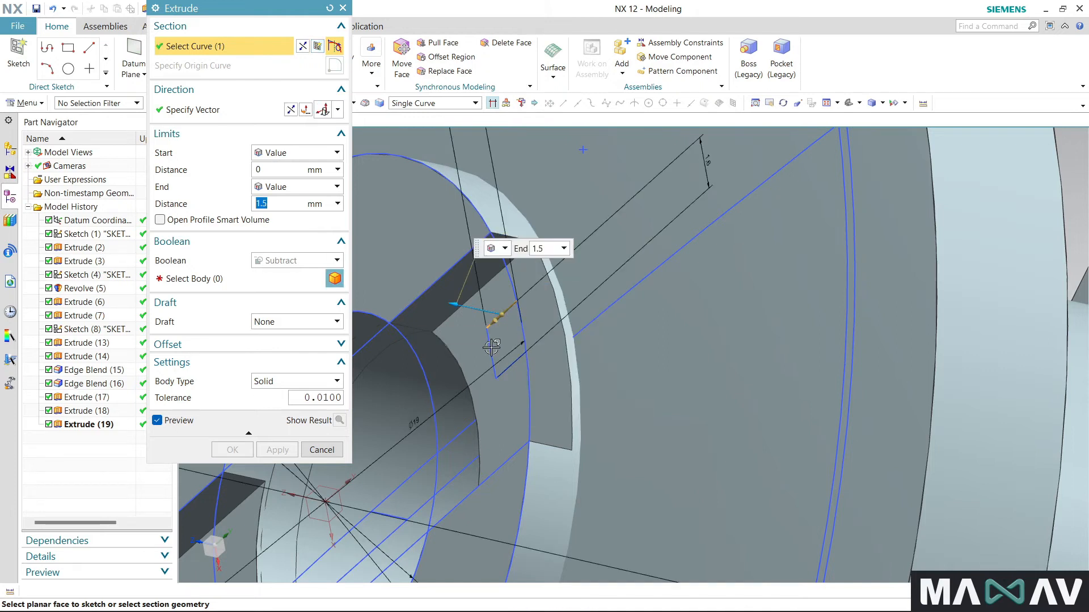
pyautogui.click(496, 355)
pyautogui.click(509, 368)
pyautogui.click(515, 338)
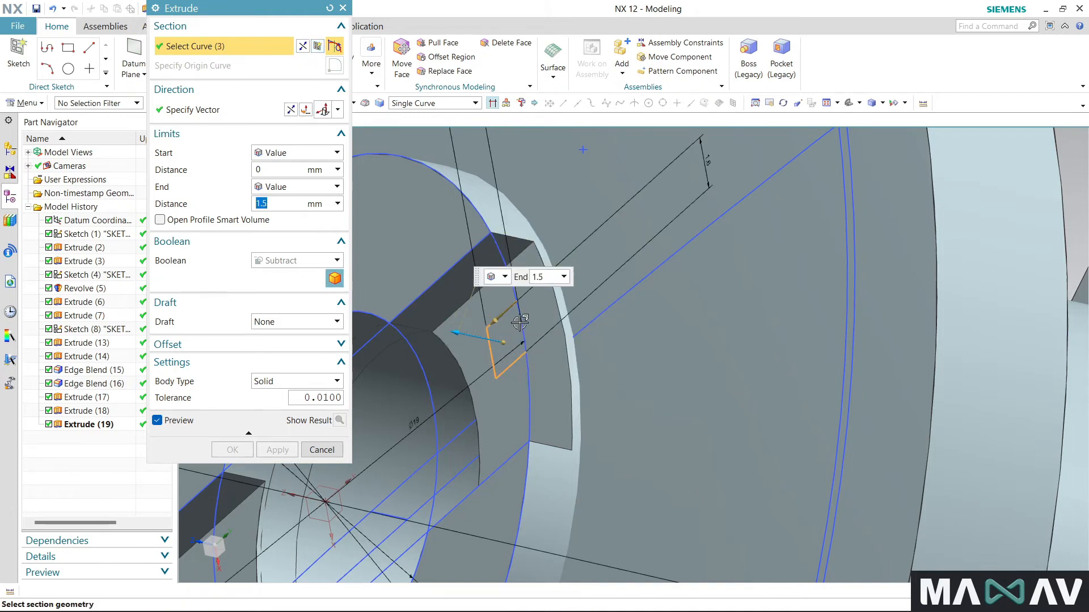
pyautogui.scroll(-3, 516, 337)
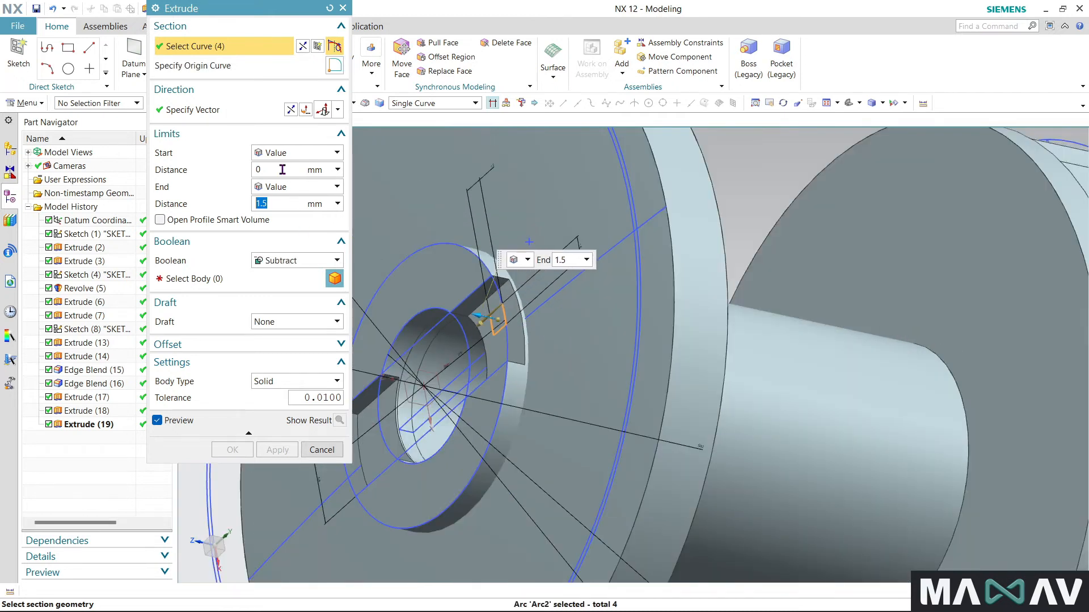
# - Set both extrude limits to Until Selected, starting at the plain flange's inner face and ending at the toothed flange's inner face
pyautogui.click(288, 153)
pyautogui.click(304, 205)
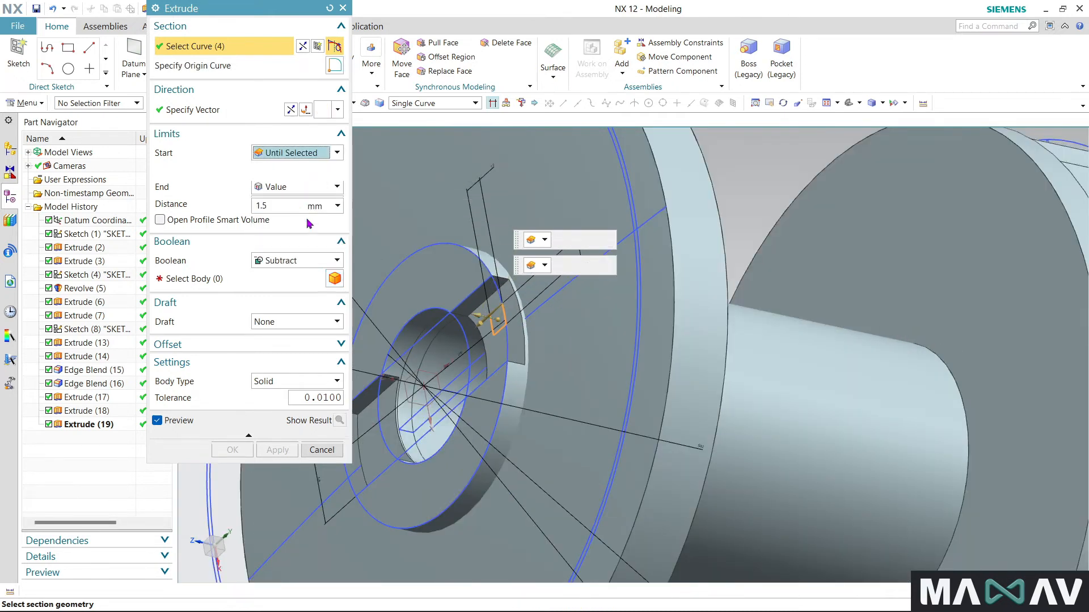
pyautogui.moveTo(556, 409); pyautogui.dragTo(433, 359, button='middle')
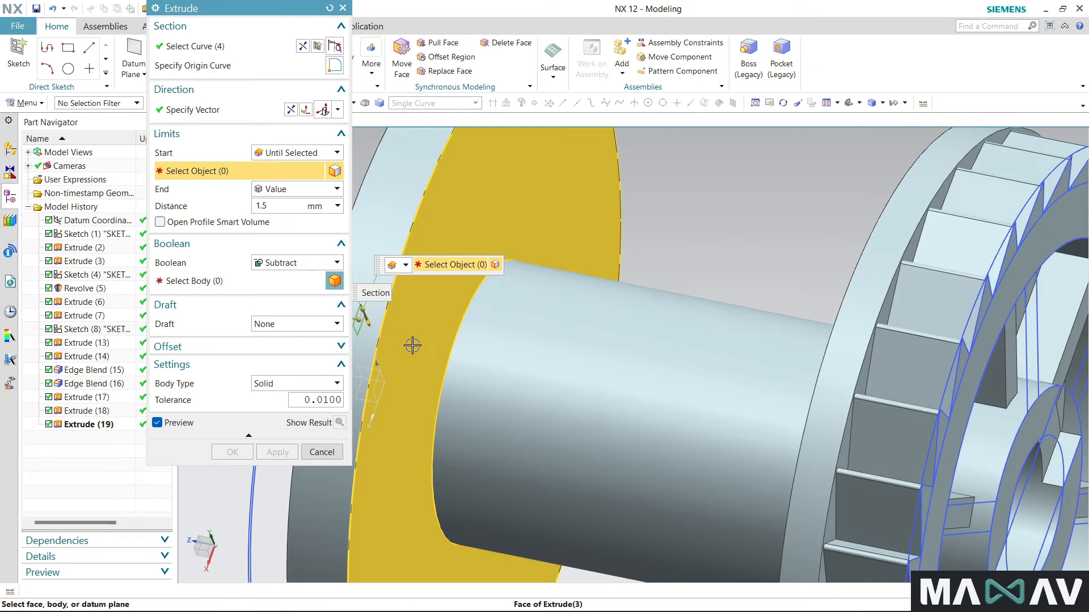
pyautogui.click(405, 351)
pyautogui.click(286, 193)
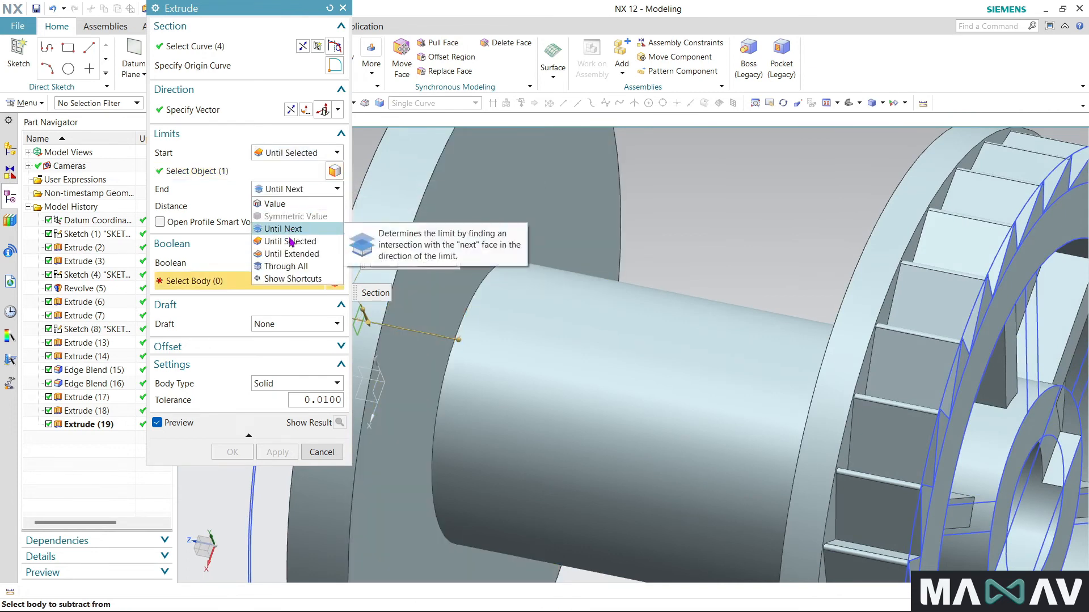
pyautogui.click(294, 244)
pyautogui.moveTo(579, 379); pyautogui.dragTo(709, 340, button='middle')
pyautogui.click(1033, 305)
pyautogui.scroll(-3, 898, 253)
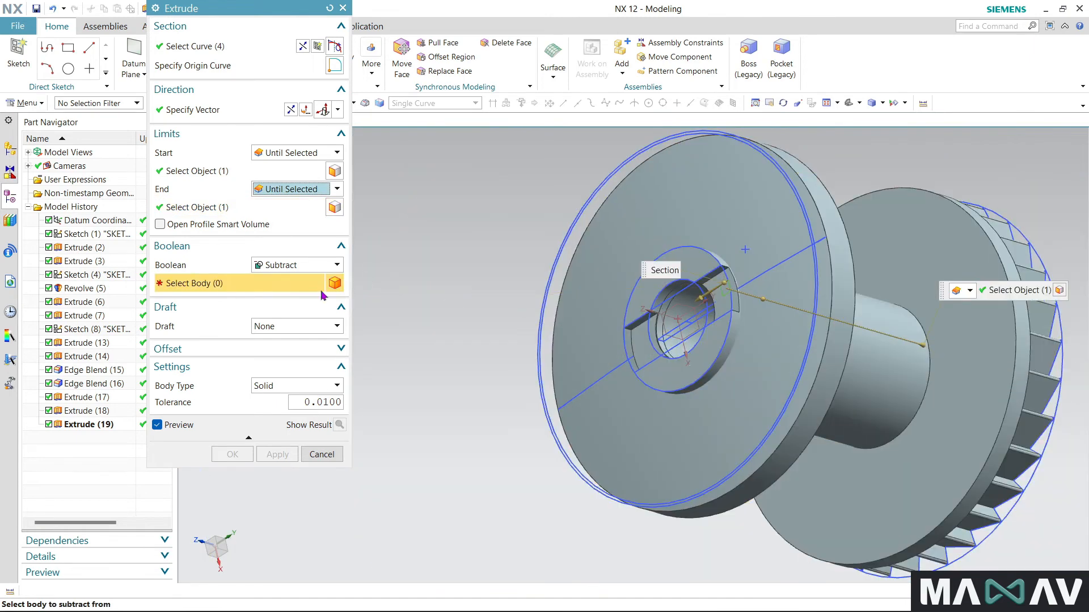
# - Select the spool as the body to subtract from, review the section and limit selections, and try to create the cut
pyautogui.click(768, 365)
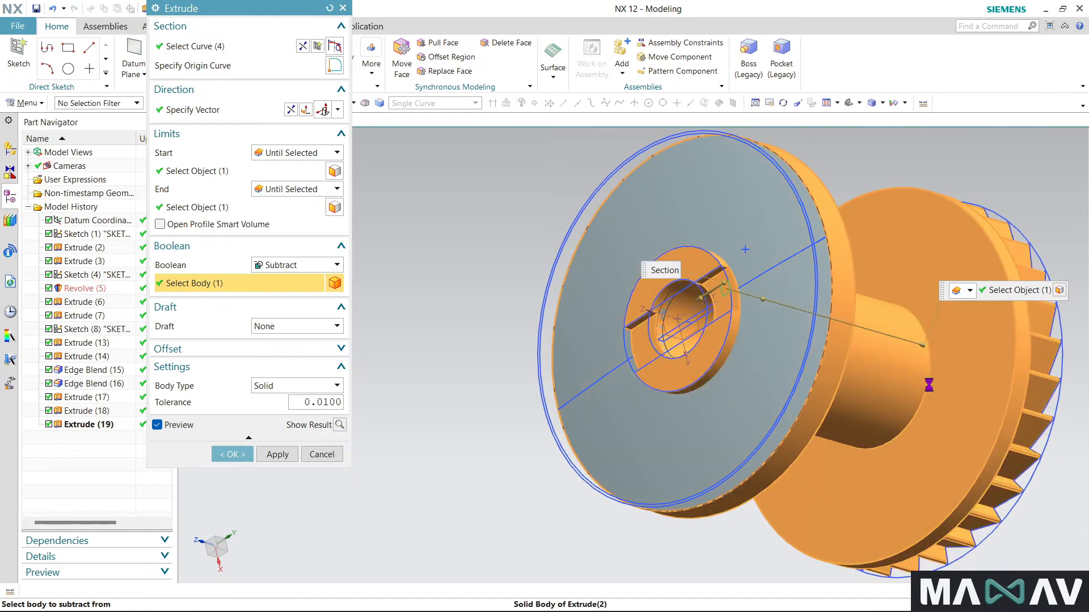
pyautogui.click(250, 51)
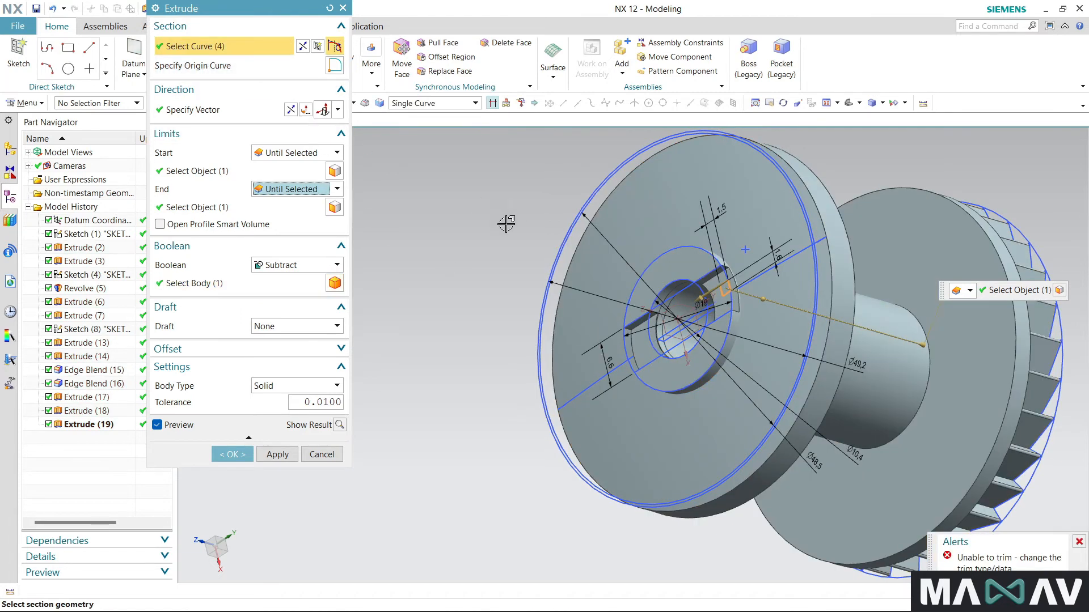
pyautogui.click(277, 210)
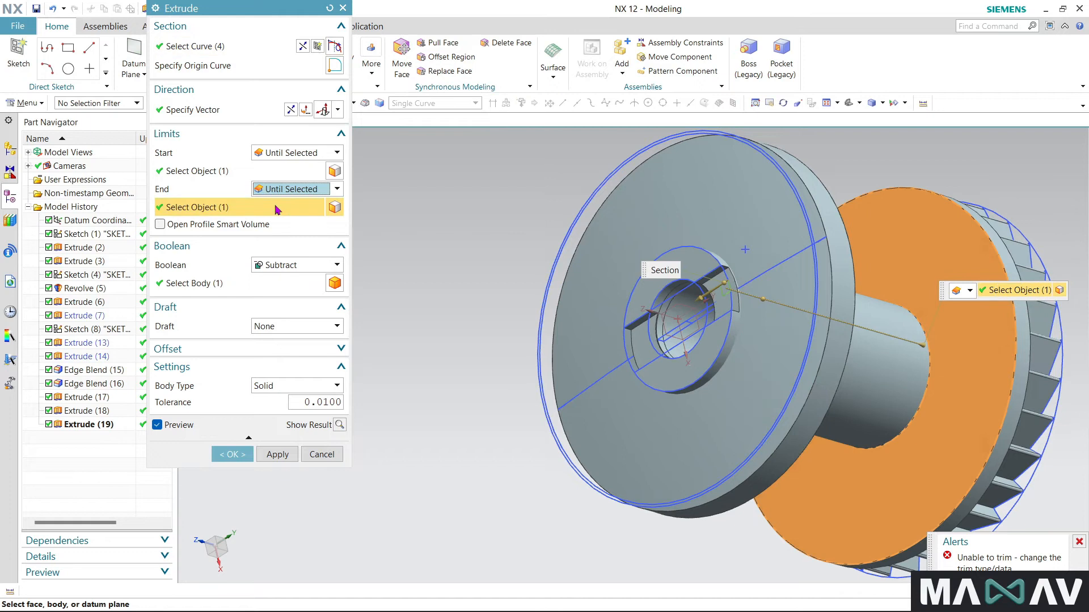
pyautogui.click(230, 170)
pyautogui.click(230, 208)
pyautogui.click(233, 284)
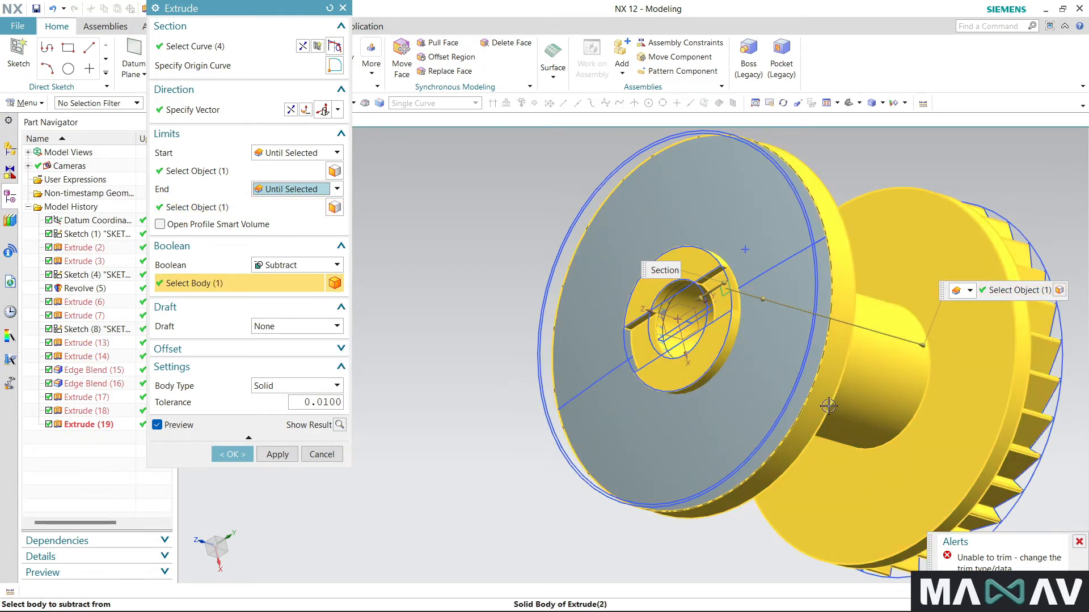
pyautogui.click(762, 394)
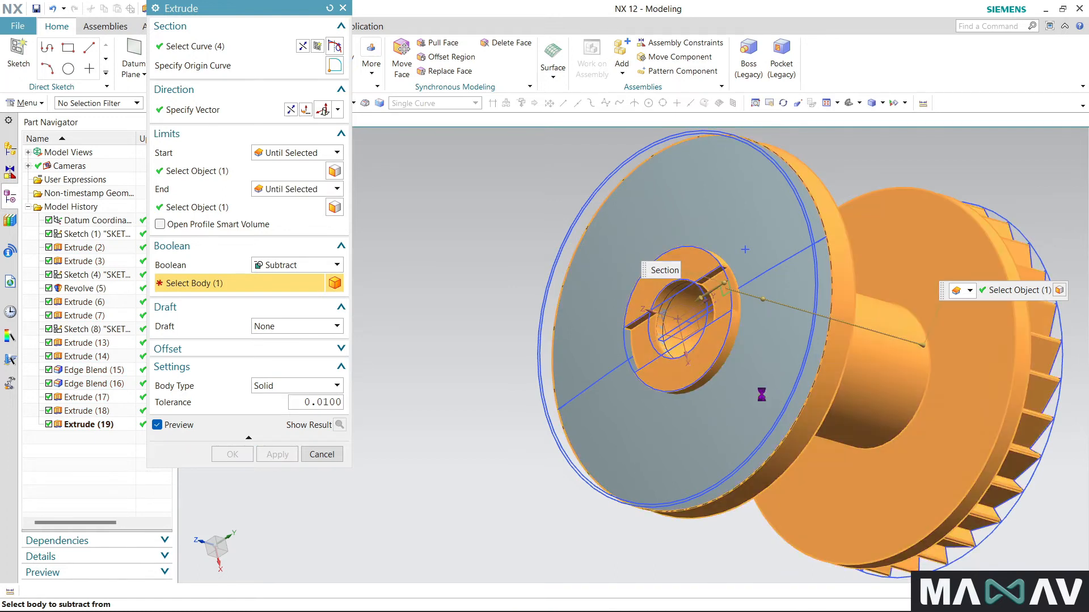
pyautogui.click(230, 459)
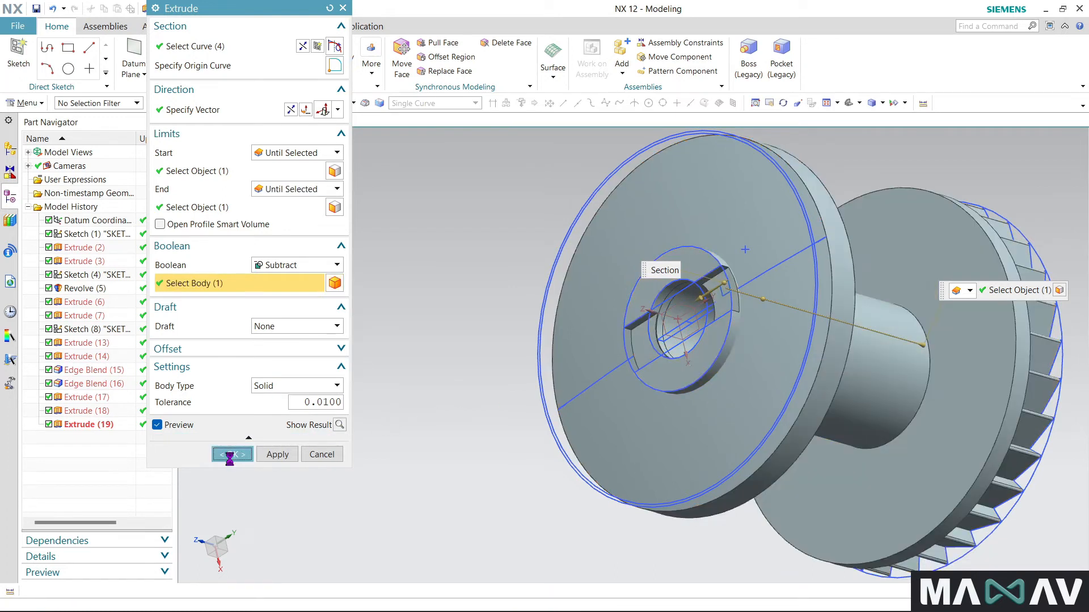
pyautogui.click(545, 330)
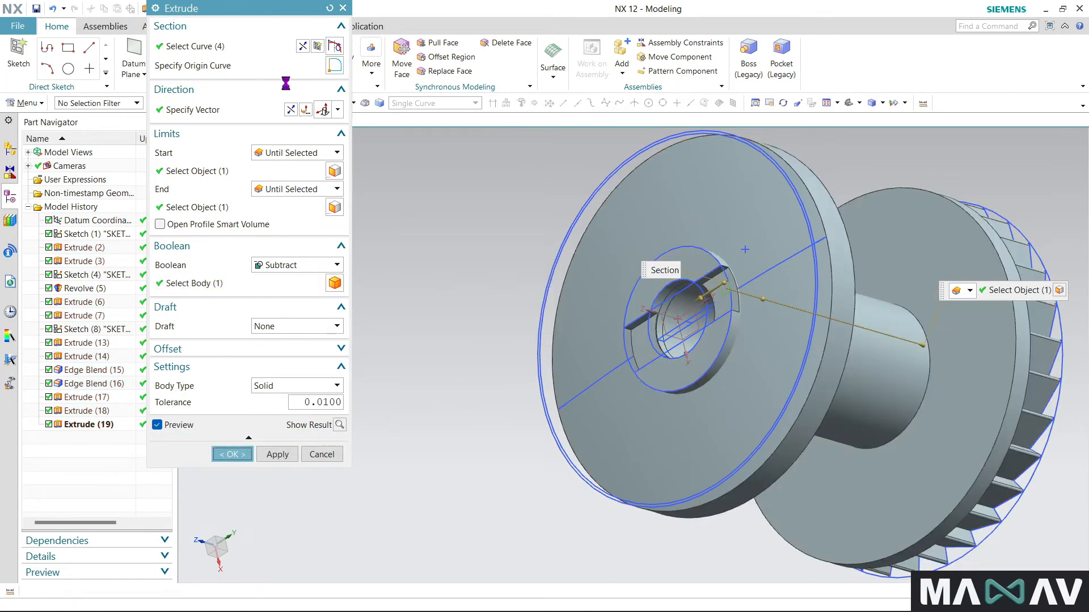
# - Recheck the section, try to redefine the extrude direction from the sketch and attempt the cut again
pyautogui.click(273, 53)
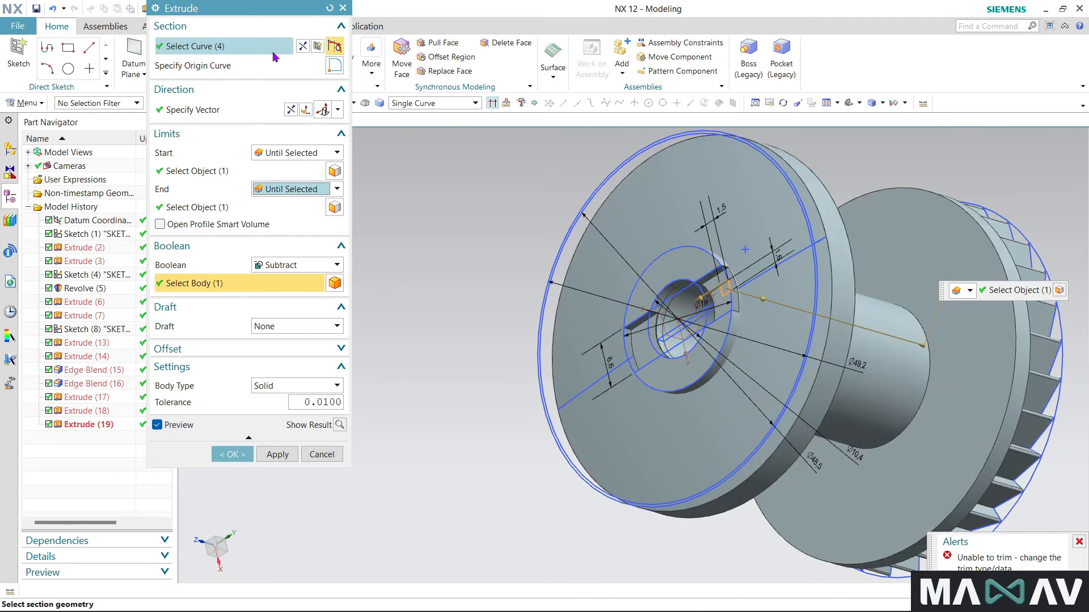
pyautogui.click(243, 111)
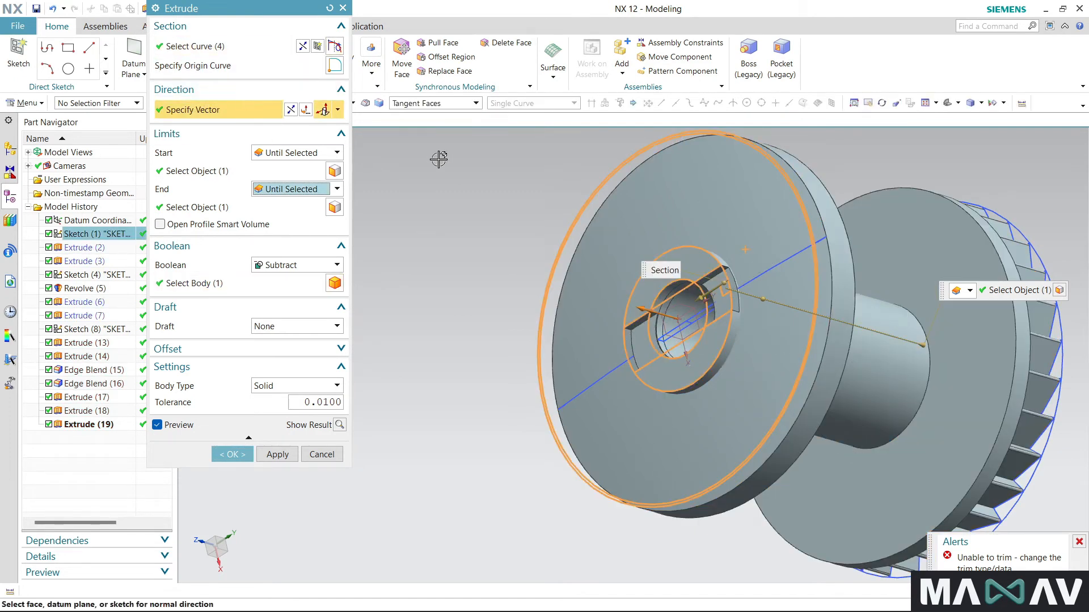
pyautogui.keyDown('shift'); pyautogui.click(571, 223); pyautogui.keyUp('shift')
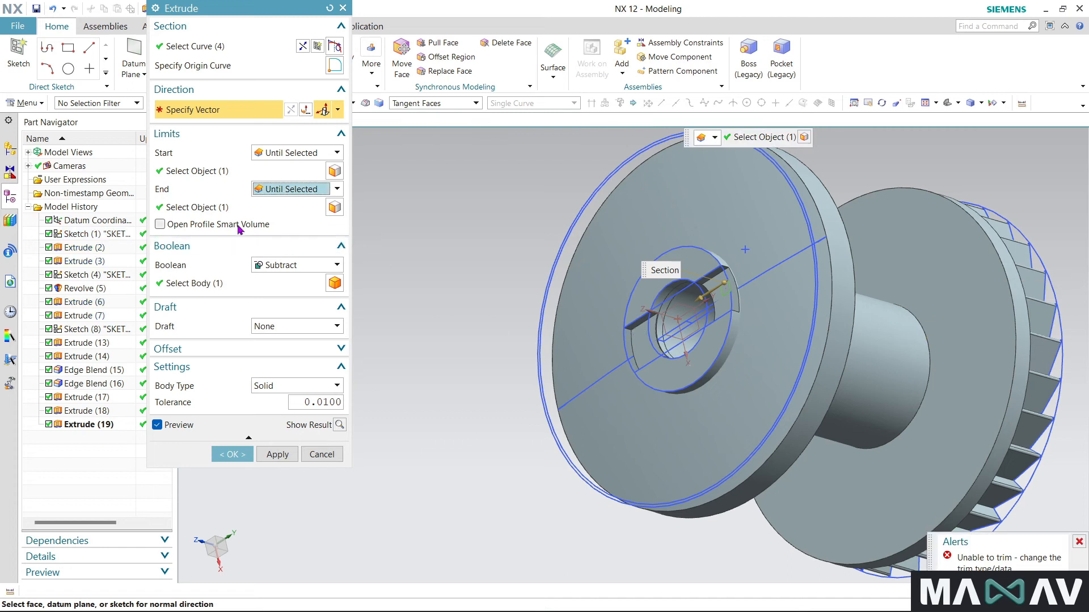
pyautogui.click(233, 454)
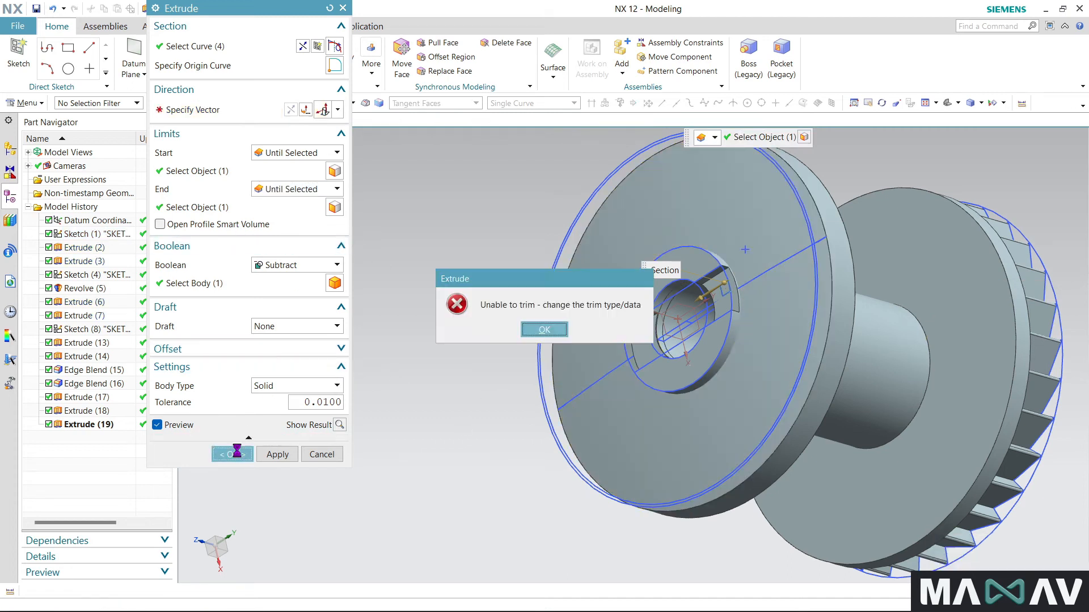
pyautogui.click(545, 330)
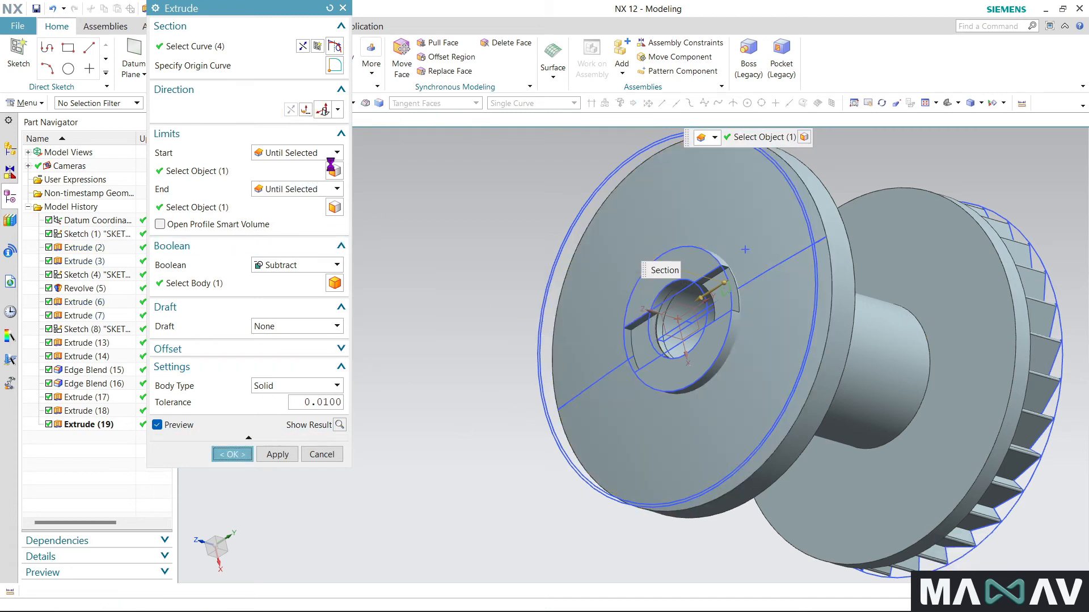
# - Reset the Extrude settings and reselect the small hub profile's three lines and outer circle using the Single Curve rule
pyautogui.click(329, 9)
pyautogui.scroll(5, 705, 332)
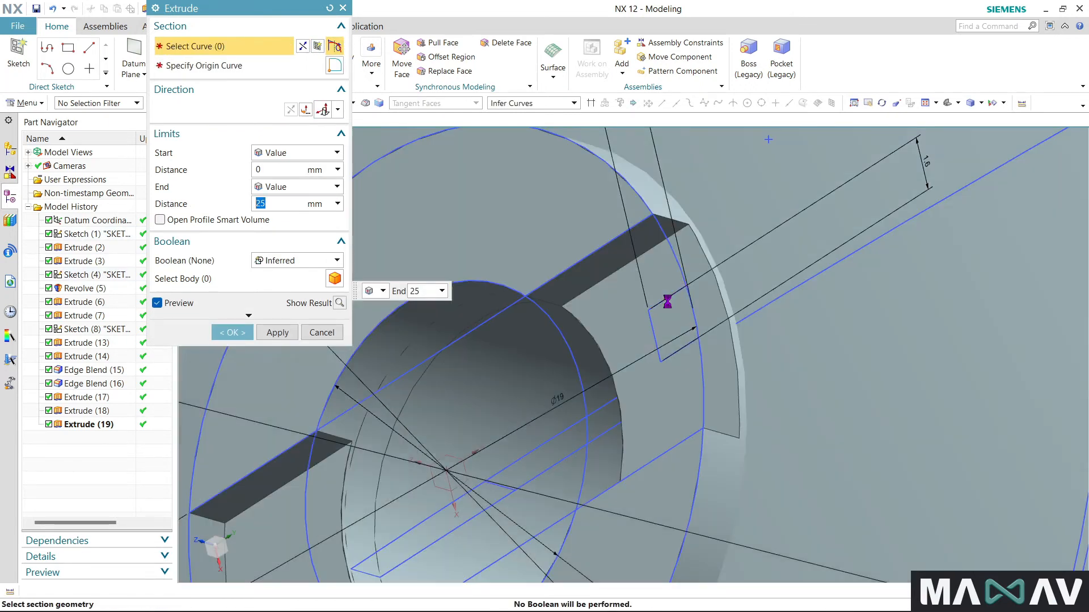
pyautogui.click(674, 296)
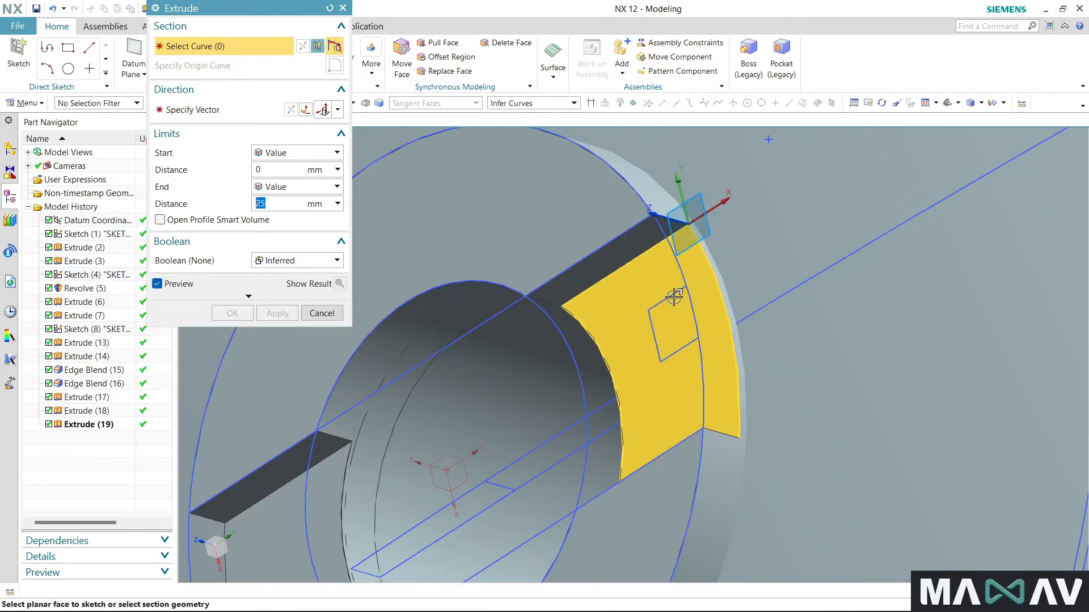
pyautogui.click(519, 103)
pyautogui.click(517, 115)
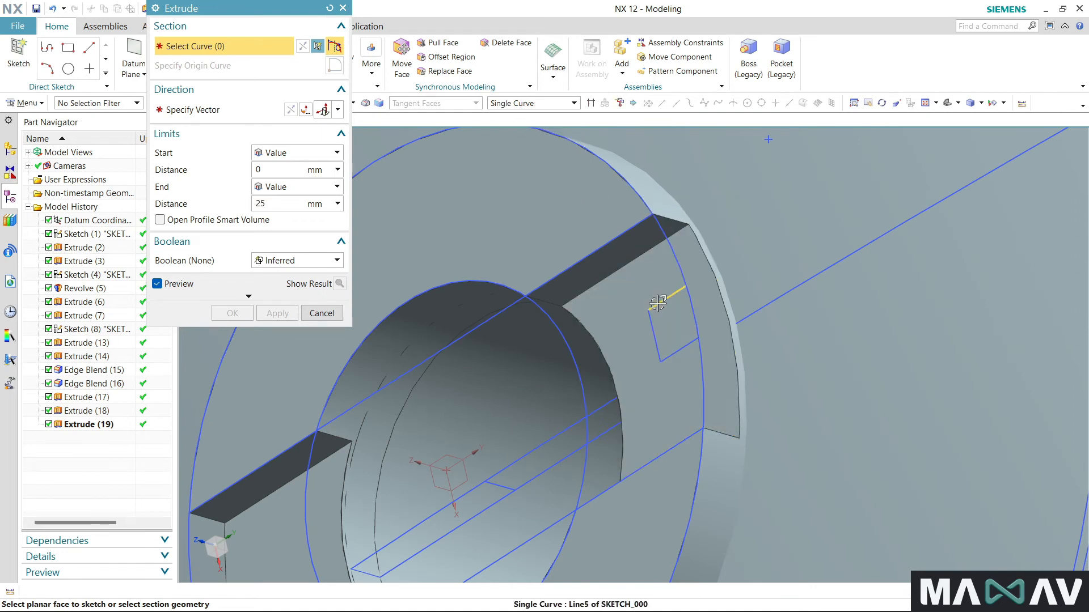
pyautogui.click(666, 299)
pyautogui.click(654, 337)
pyautogui.click(674, 355)
pyautogui.click(693, 316)
# - Remove the full 19 mm circle from the section and add only its short closing arc with Stop at Intersection enabled
pyautogui.scroll(-5, 736, 286)
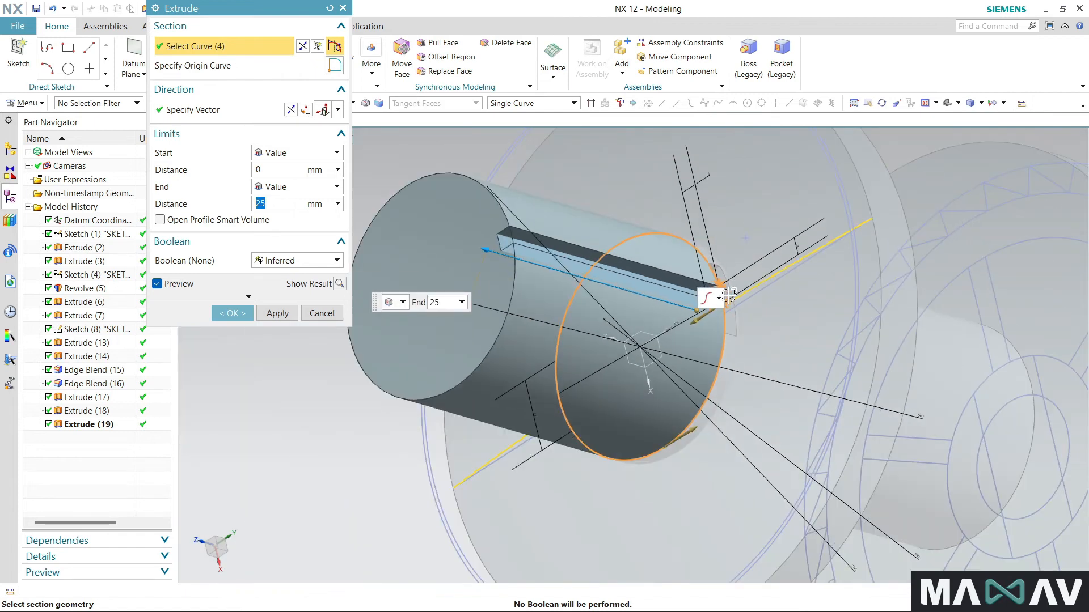
pyautogui.scroll(5, 732, 289)
pyautogui.scroll(4, 713, 322)
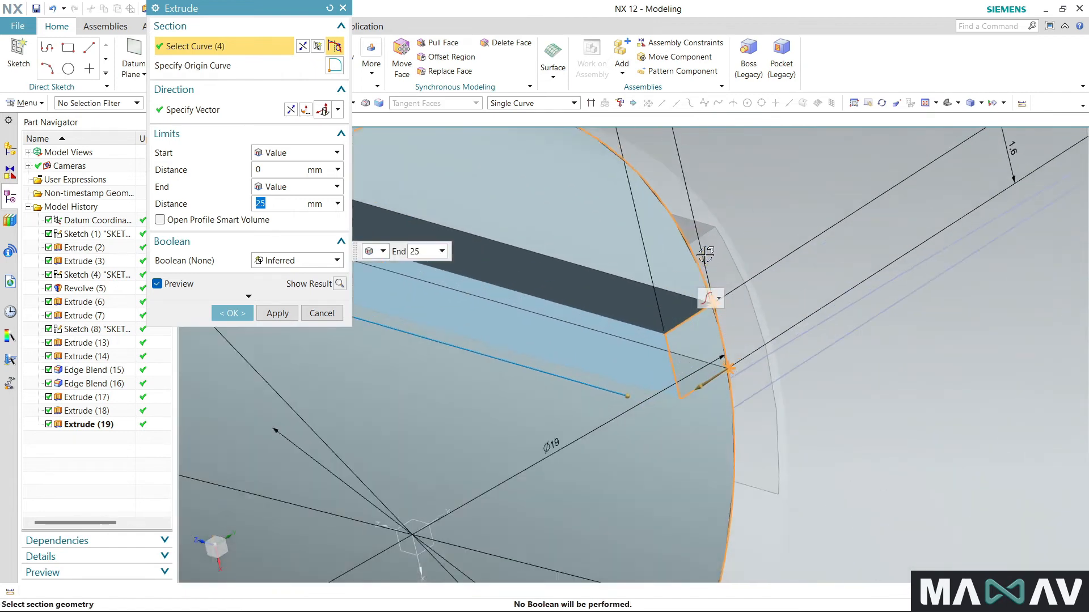
pyautogui.keyDown('shift'); pyautogui.click(685, 242); pyautogui.keyUp('shift')
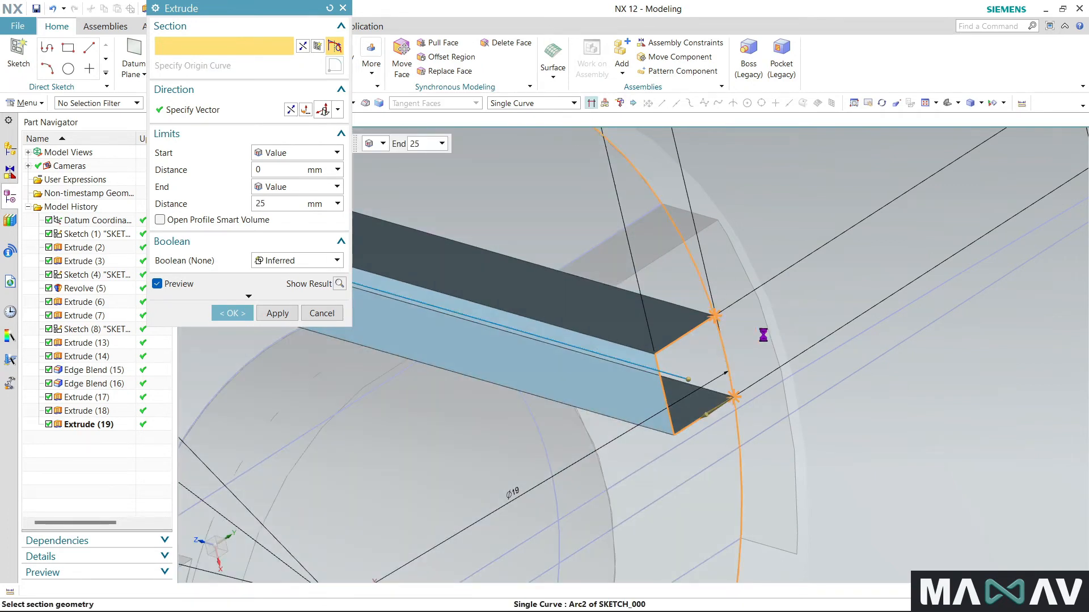
pyautogui.click(731, 342)
# - Reverse the extrude direction toward the toothed flange and start it Until Selected at the plain flange's inner face
pyautogui.scroll(-5, 760, 287)
pyautogui.scroll(-4, 679, 299)
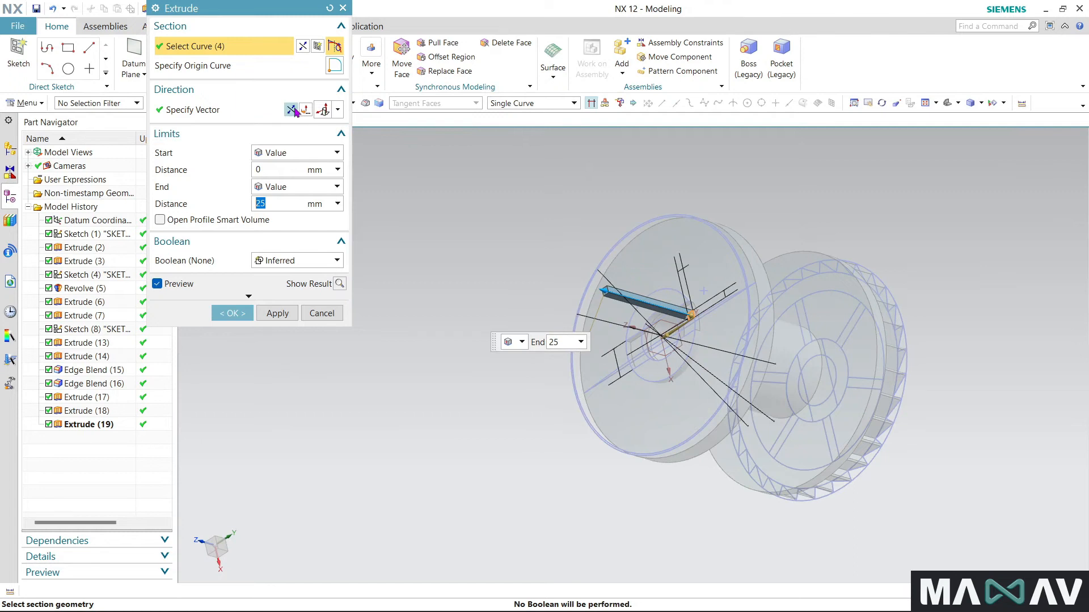
pyautogui.moveTo(477, 361); pyautogui.dragTo(441, 371, button='middle')
pyautogui.click(294, 154)
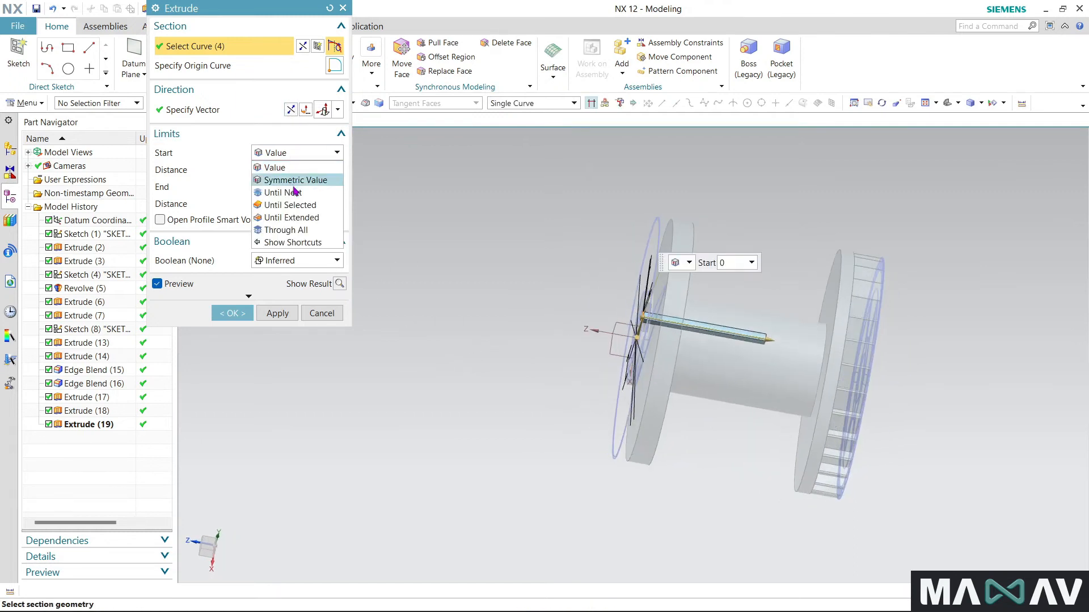
pyautogui.click(292, 205)
pyautogui.moveTo(482, 381)
pyautogui.mouseDown(button='middle')
pyautogui.moveTo(454, 389)
pyautogui.moveTo(474, 388)
pyautogui.mouseUp(button='middle')
pyautogui.click(652, 374)
# - Change both limits to Until Extended, starting at the plain flange's inner face and ending at the toothed flange's inner face
pyautogui.click(296, 189)
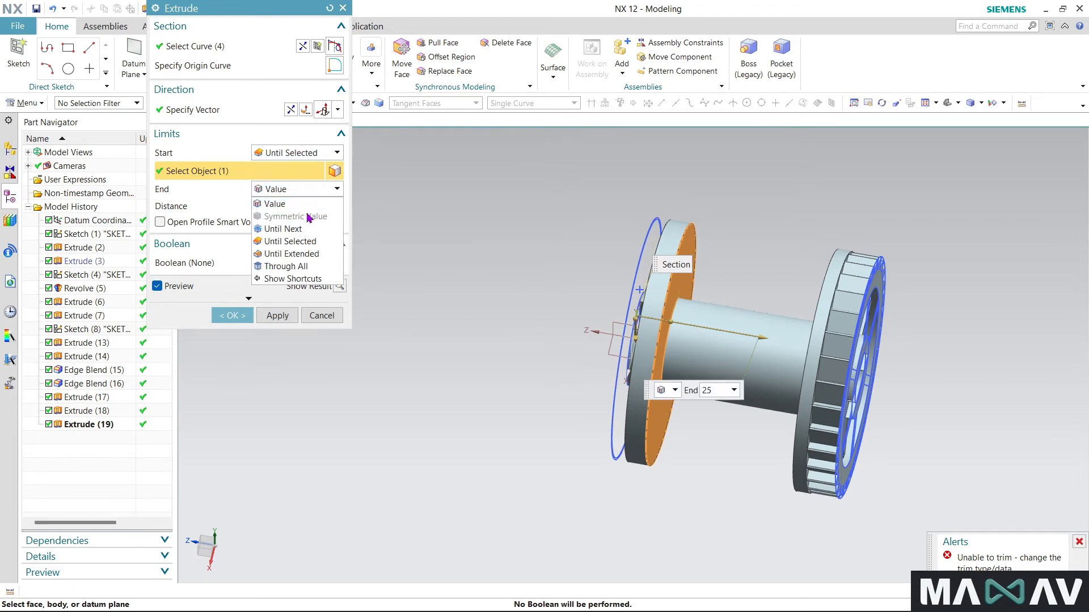
pyautogui.click(319, 254)
pyautogui.click(332, 152)
pyautogui.click(317, 220)
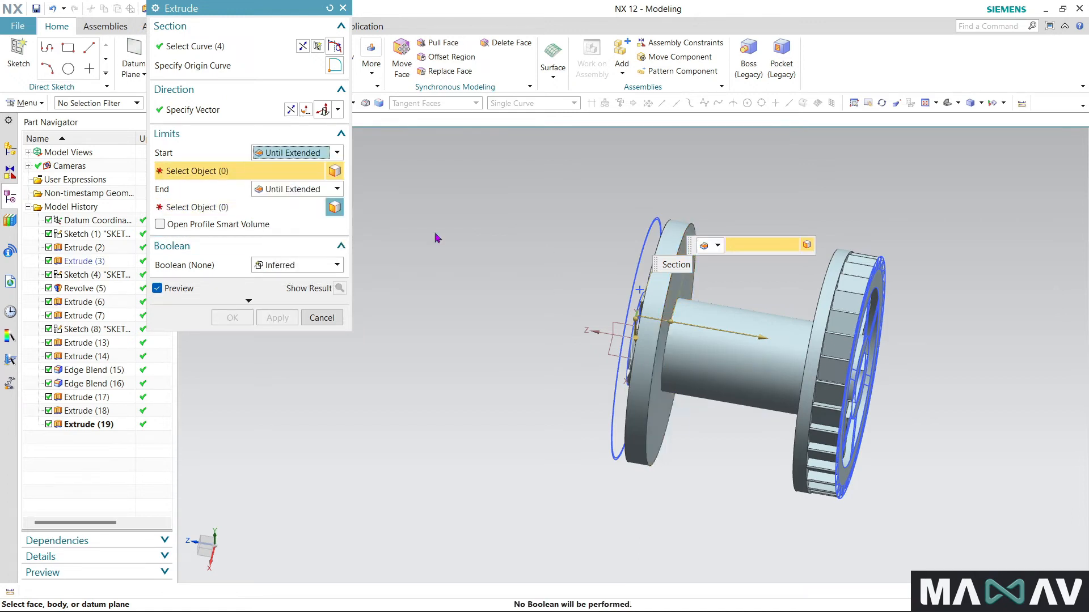
pyautogui.click(673, 293)
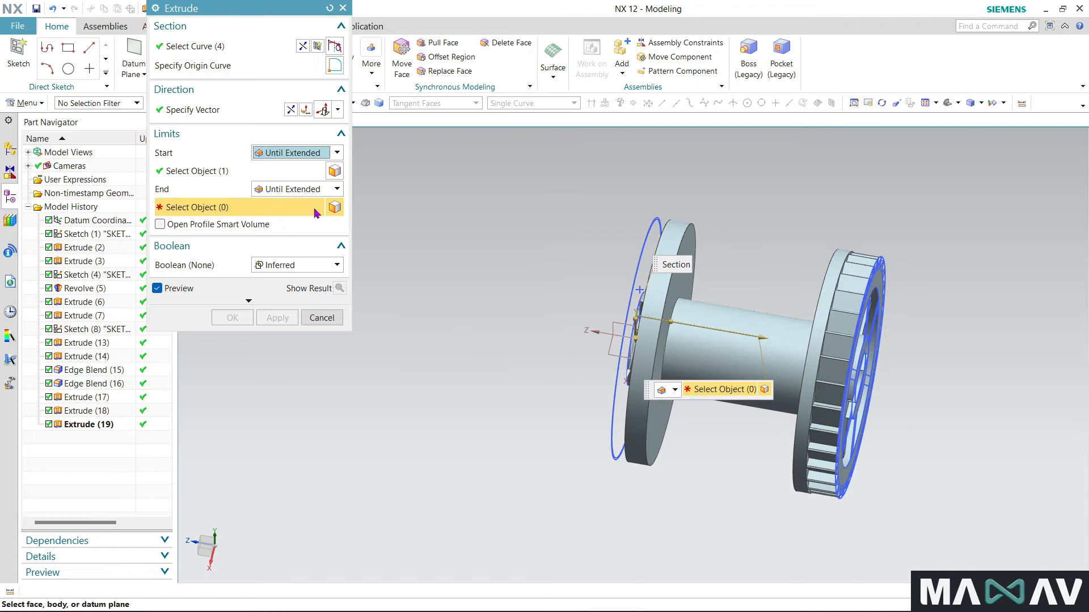
pyautogui.moveTo(509, 411); pyautogui.dragTo(577, 413, button='middle')
pyautogui.click(858, 352)
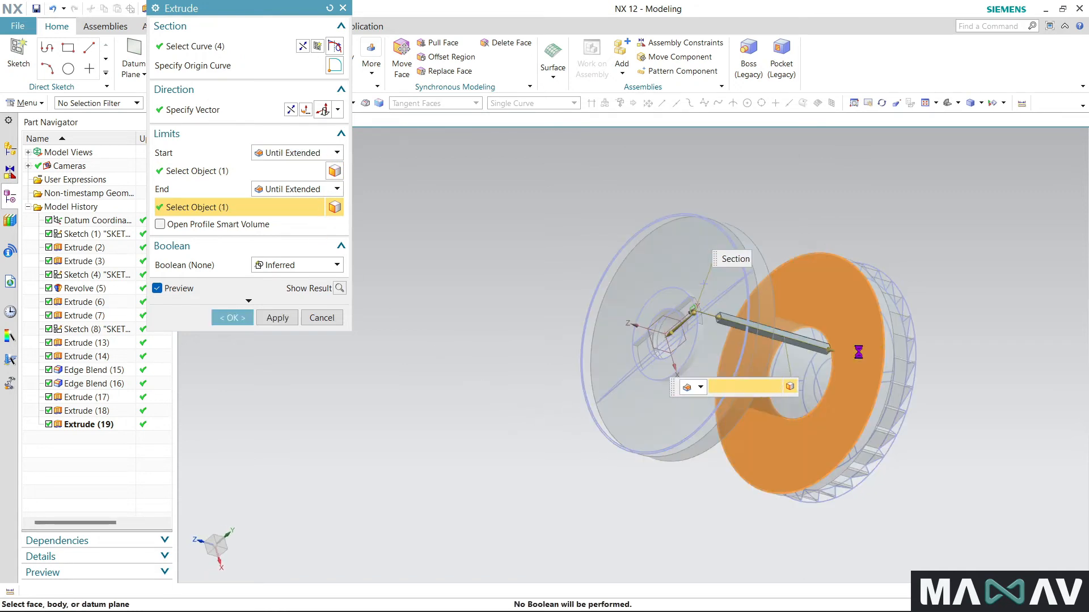
# - Subtract the extrusion from the spool body to cut a lengthwise groove along the drum between the flanges
pyautogui.click(296, 266)
pyautogui.click(280, 305)
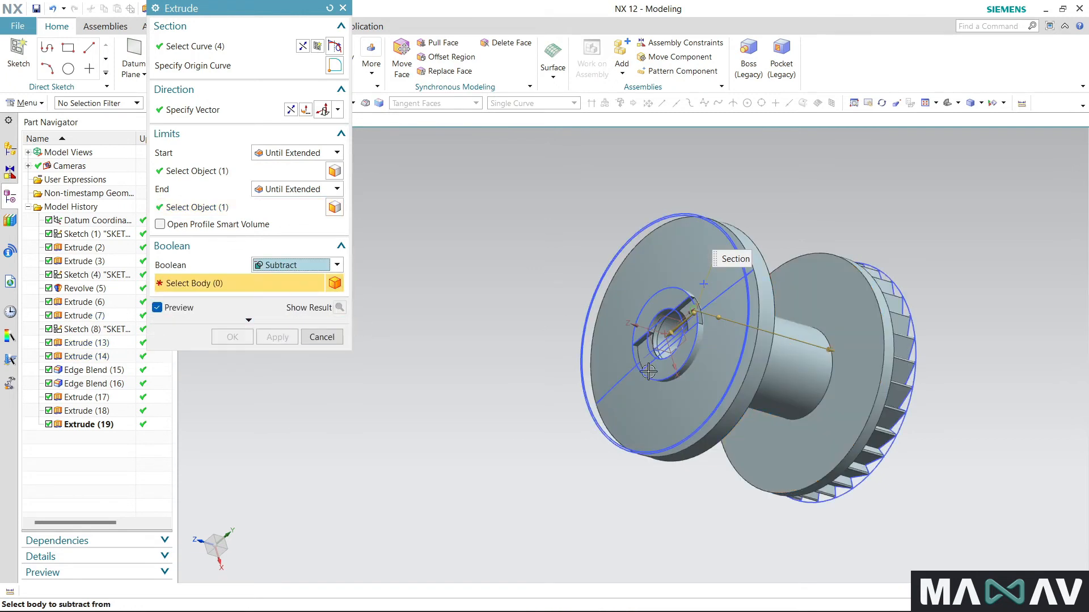
pyautogui.click(232, 337)
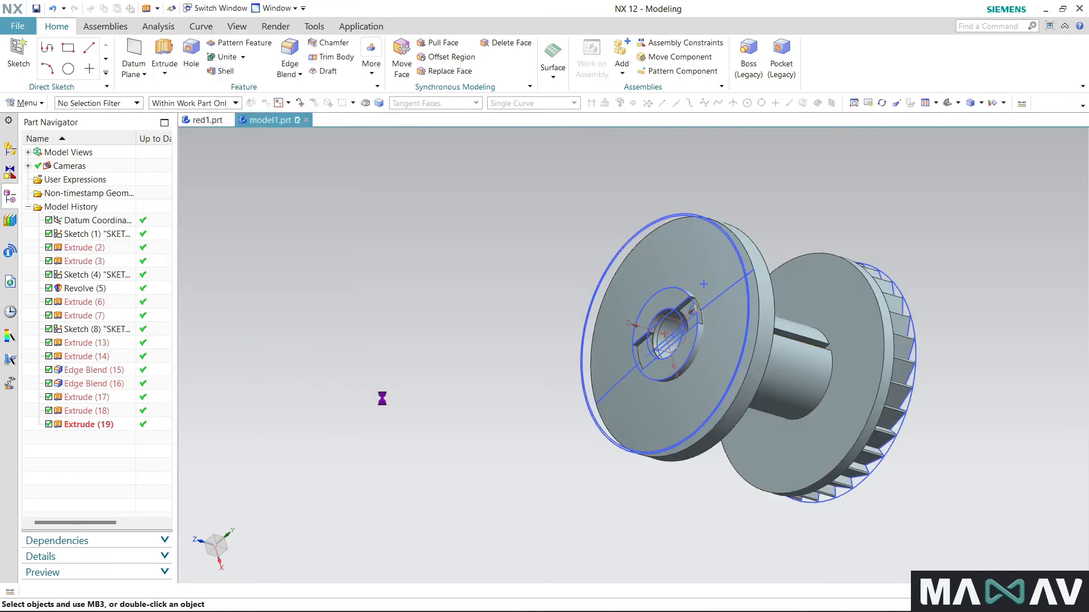
pyautogui.moveTo(559, 435); pyautogui.dragTo(481, 495, button='middle')
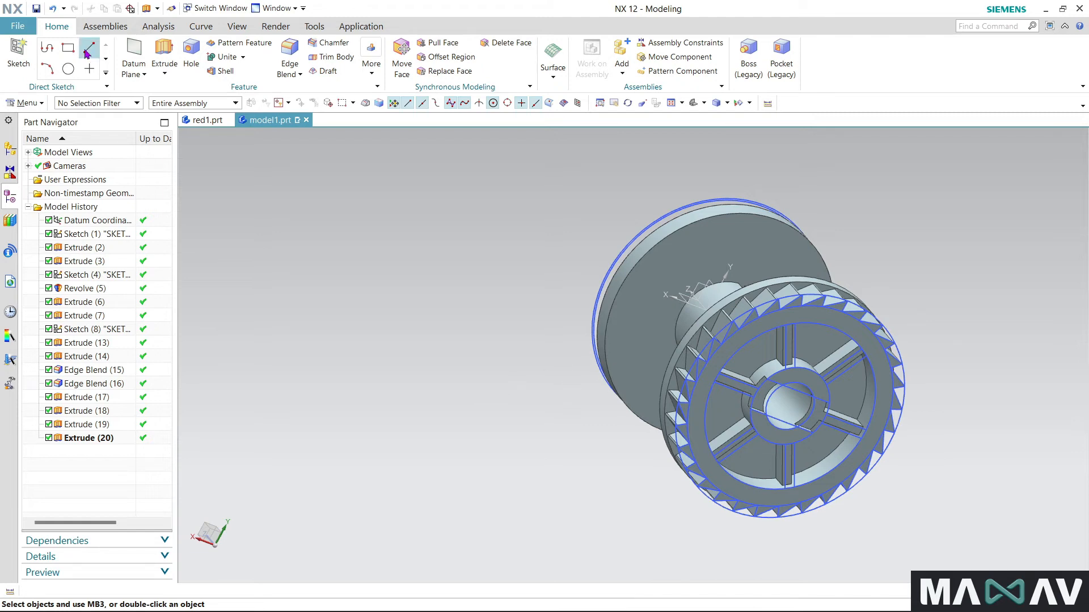
# - Start an edge blend on both outer rim edges of the plain flange and try a radius of 4.5/2 mm
pyautogui.click(290, 51)
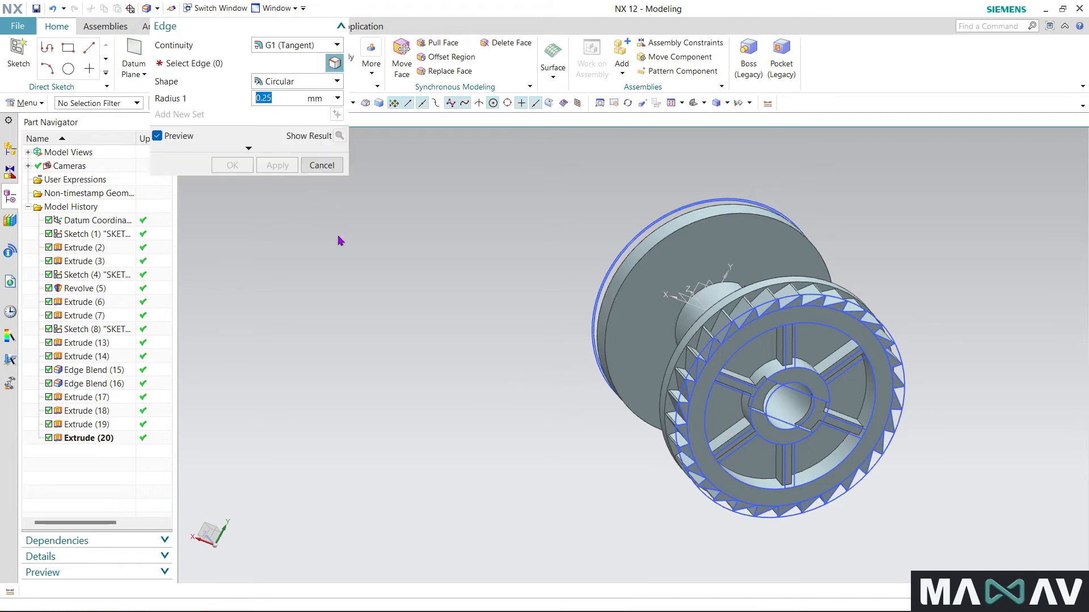
pyautogui.moveTo(414, 284); pyautogui.dragTo(628, 310, button='middle')
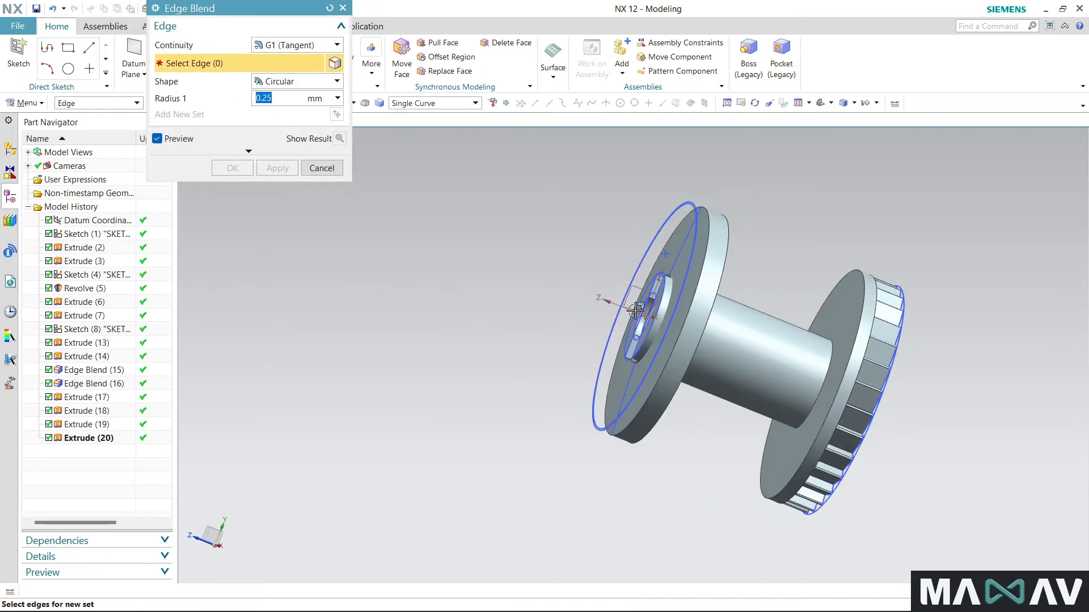
pyautogui.click(704, 317)
pyautogui.click(685, 318)
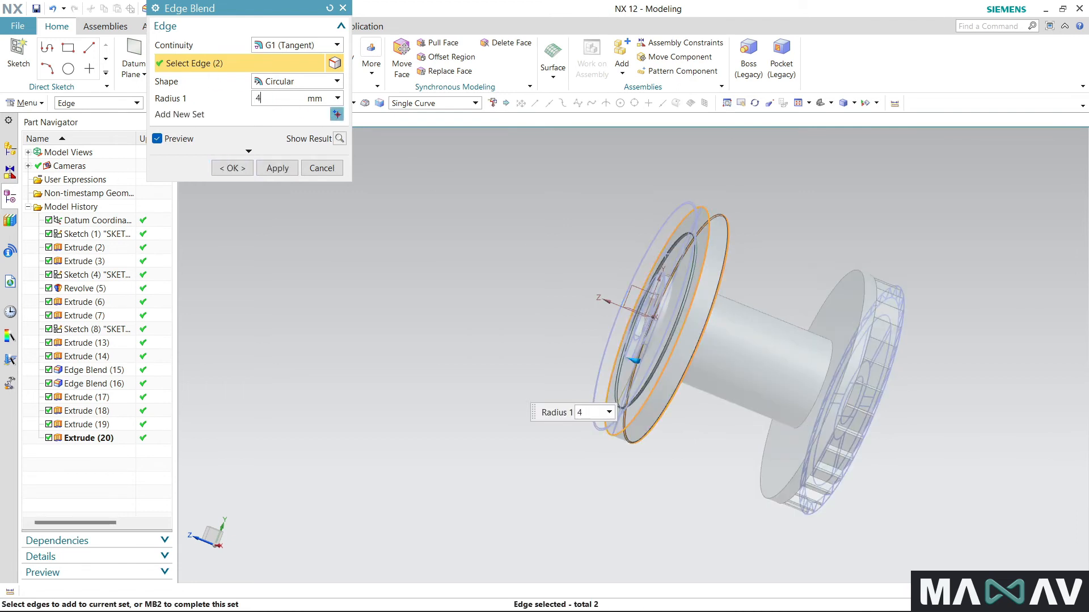
pyautogui.write('/2')
pyautogui.press('Return')
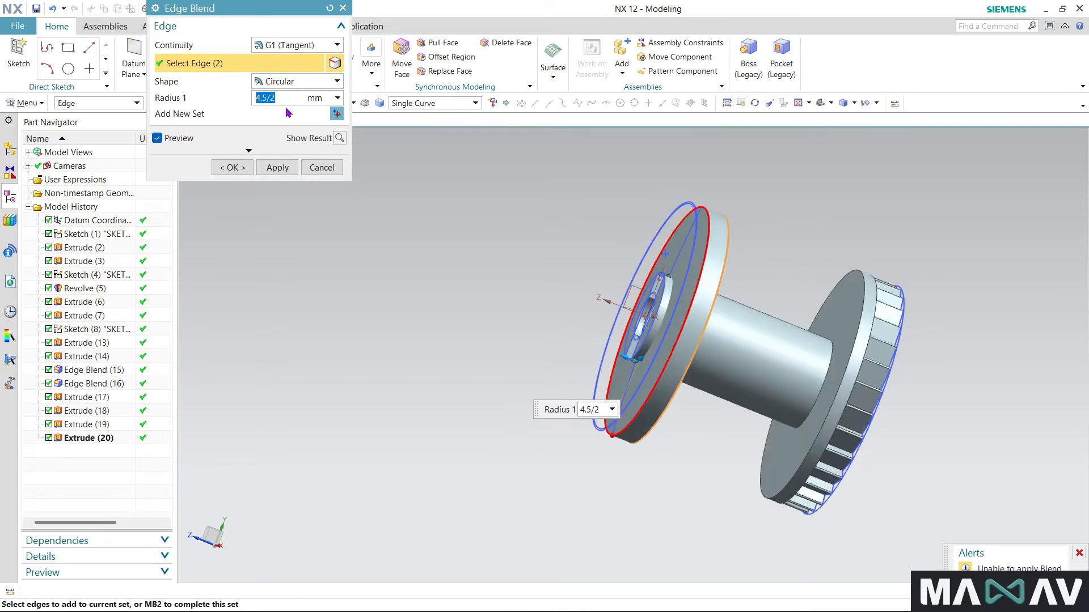
# - Try a blend radius of 4.4/2 mm on the plain flange's two rim edges
pyautogui.click(286, 98)
pyautogui.doubleClick(269, 99)
pyautogui.moveTo(396, 364); pyautogui.dragTo(428, 408, button='middle')
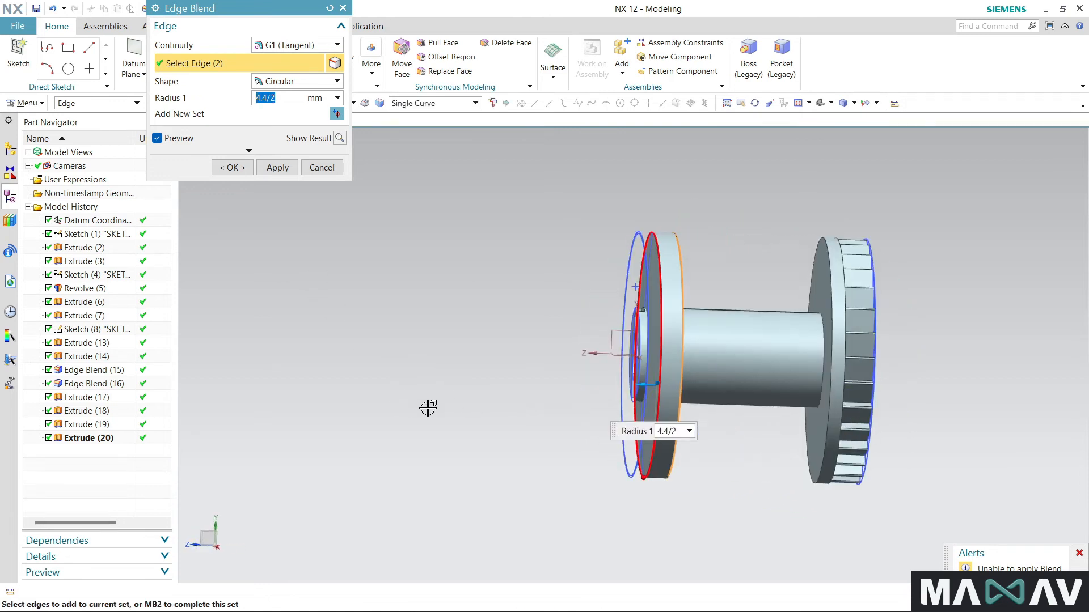
pyautogui.keyDown('shift'); pyautogui.click(658, 355); pyautogui.keyUp('shift')
pyautogui.moveTo(550, 278); pyautogui.dragTo(522, 316, button='middle')
pyautogui.click(659, 280)
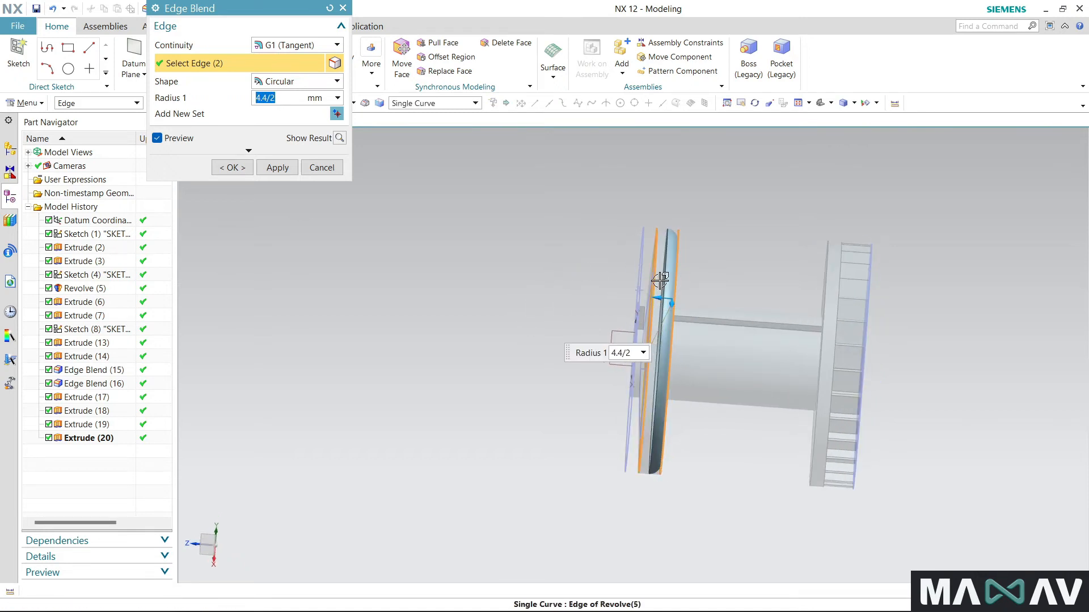
# - Set the blend radius to 2 mm and reselect the rim edge on the plain flange's outer face
pyautogui.doubleClick(285, 103)
pyautogui.write('2')
pyautogui.moveTo(363, 233); pyautogui.dragTo(399, 253, button='middle')
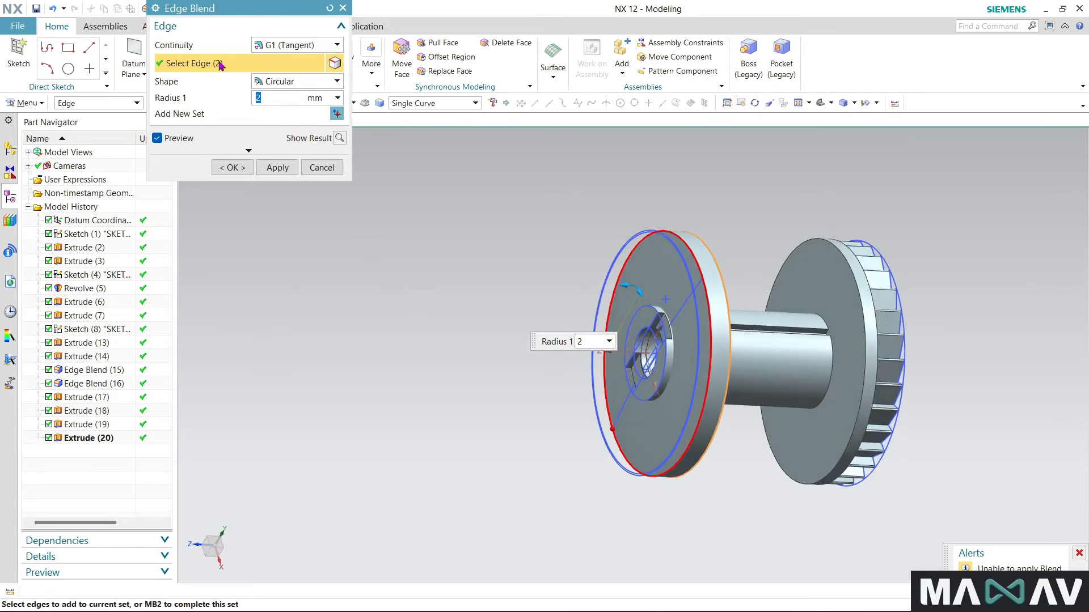
pyautogui.keyDown('shift'); pyautogui.click(706, 296); pyautogui.keyUp('shift')
pyautogui.scroll(-5, 706, 300)
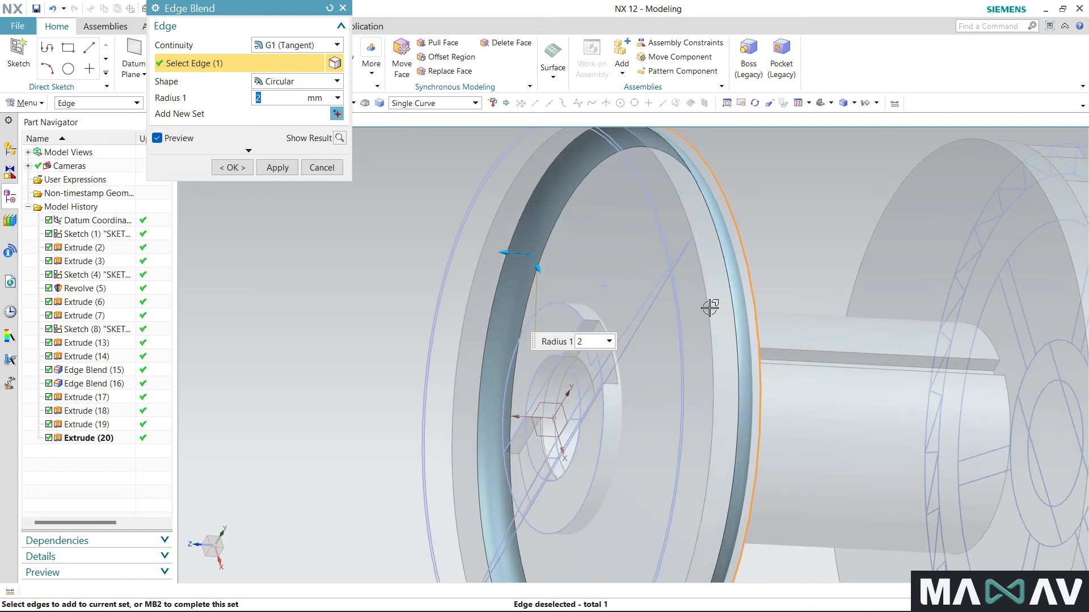
pyautogui.click(705, 313)
pyautogui.scroll(5, 702, 248)
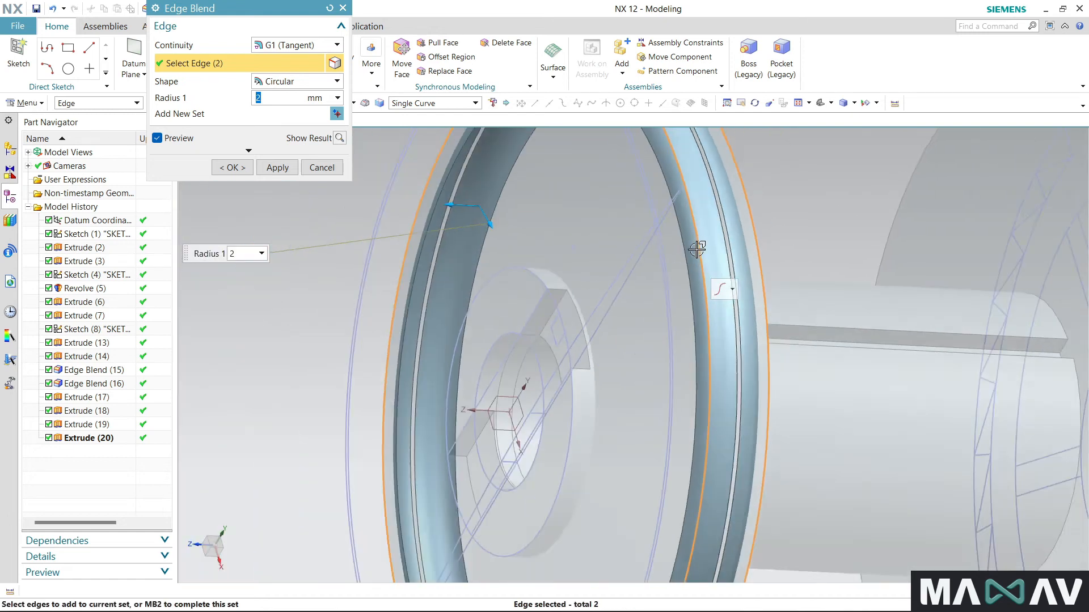
pyautogui.moveTo(618, 340); pyautogui.dragTo(602, 354, button='middle')
# - Try the 4.5/2 mm radius again on the reselected plain-flange rim edges
pyautogui.click(273, 103)
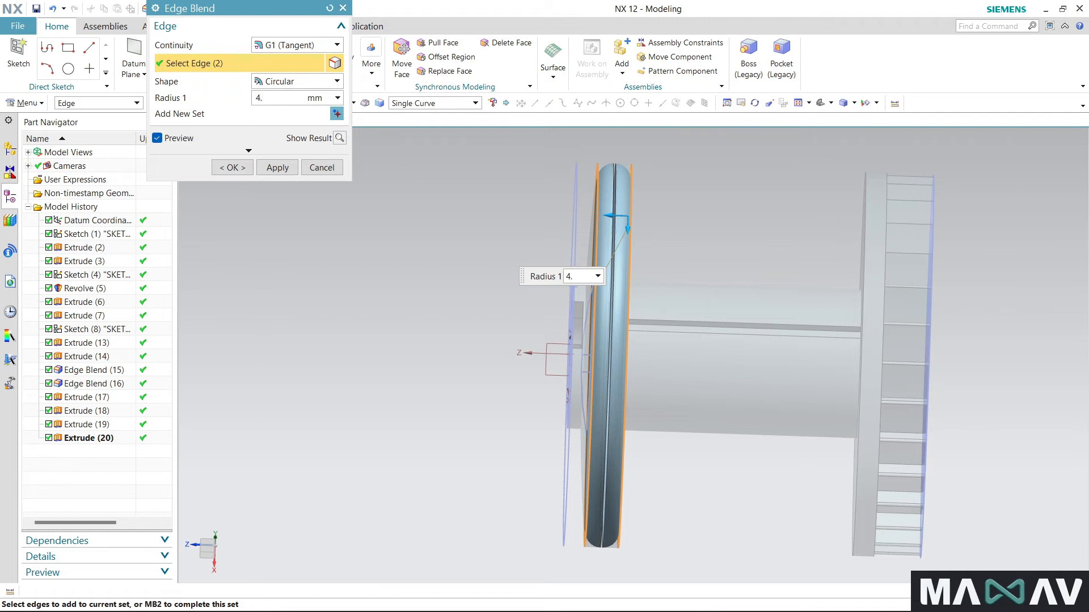
pyautogui.press('Return')
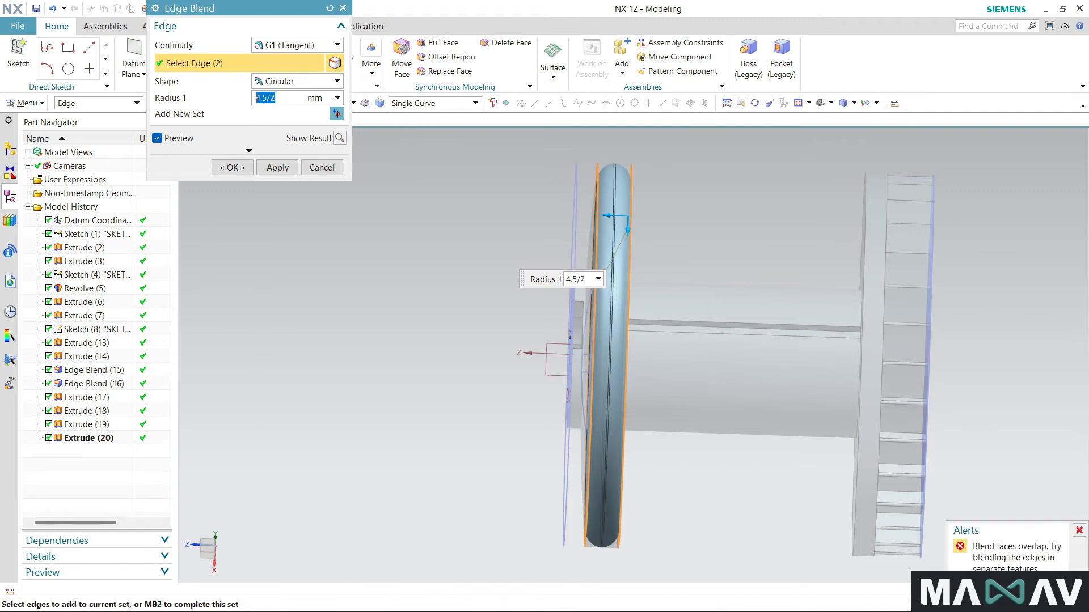
pyautogui.scroll(2, 436, 237)
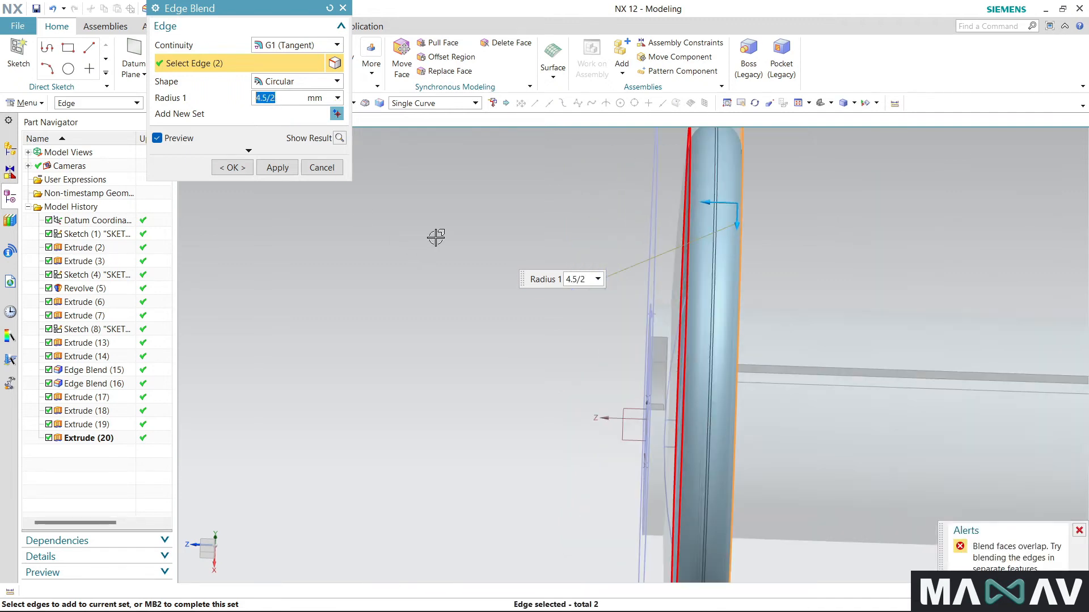
pyautogui.scroll(-3, 413, 273)
pyautogui.moveTo(413, 275)
pyautogui.mouseDown(button='middle')
pyautogui.moveTo(425, 281)
pyautogui.moveTo(406, 277)
pyautogui.mouseUp(button='middle')
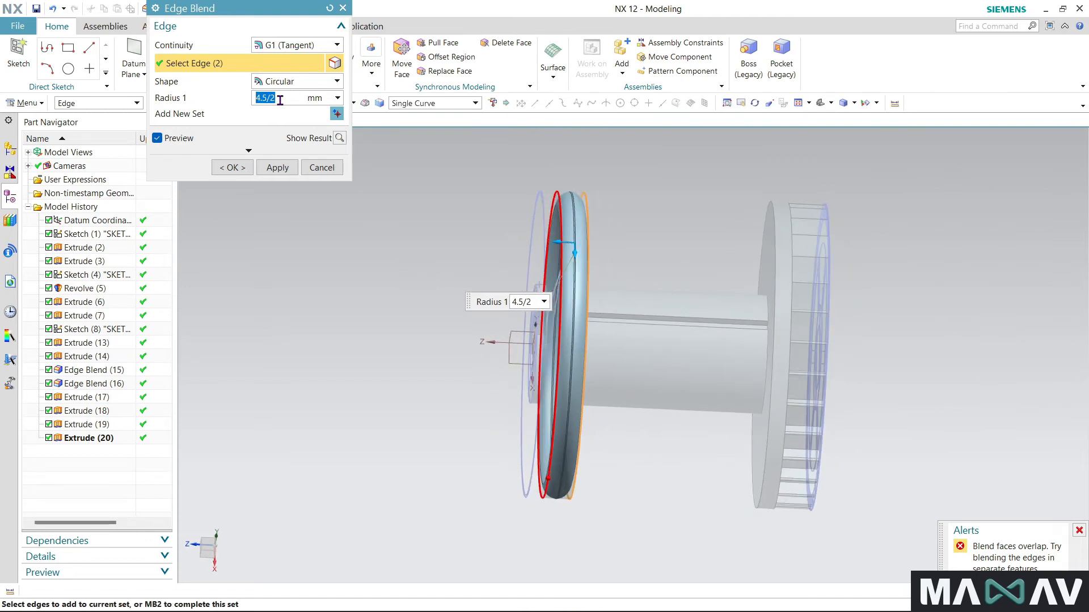
# - Set the radius to 2 mm and complete the blend on both plain-flange rim edges
pyautogui.write('2')
pyautogui.press('Return')
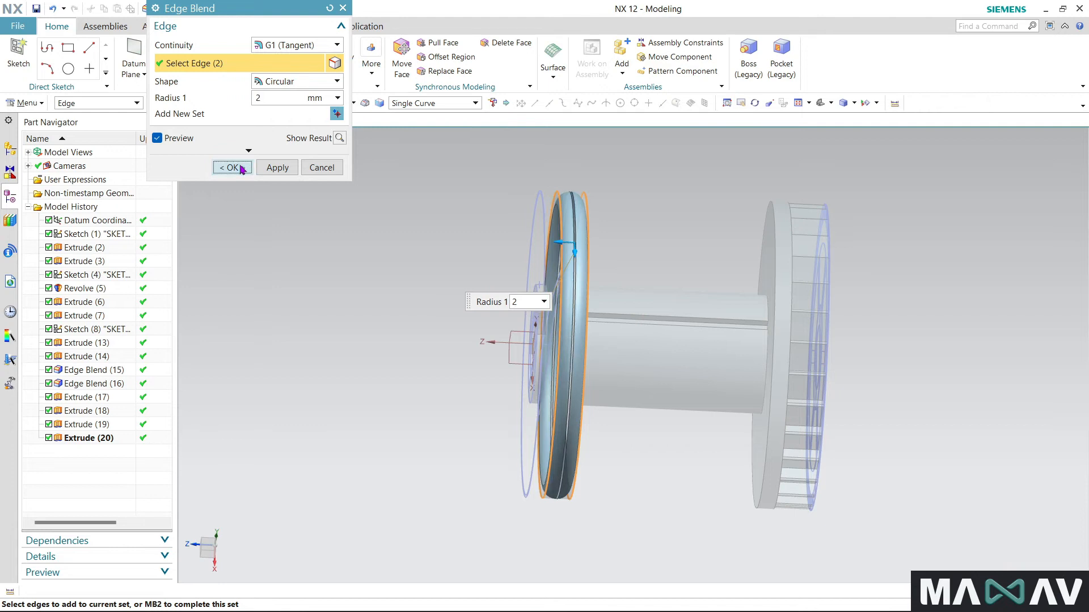
pyautogui.click(241, 168)
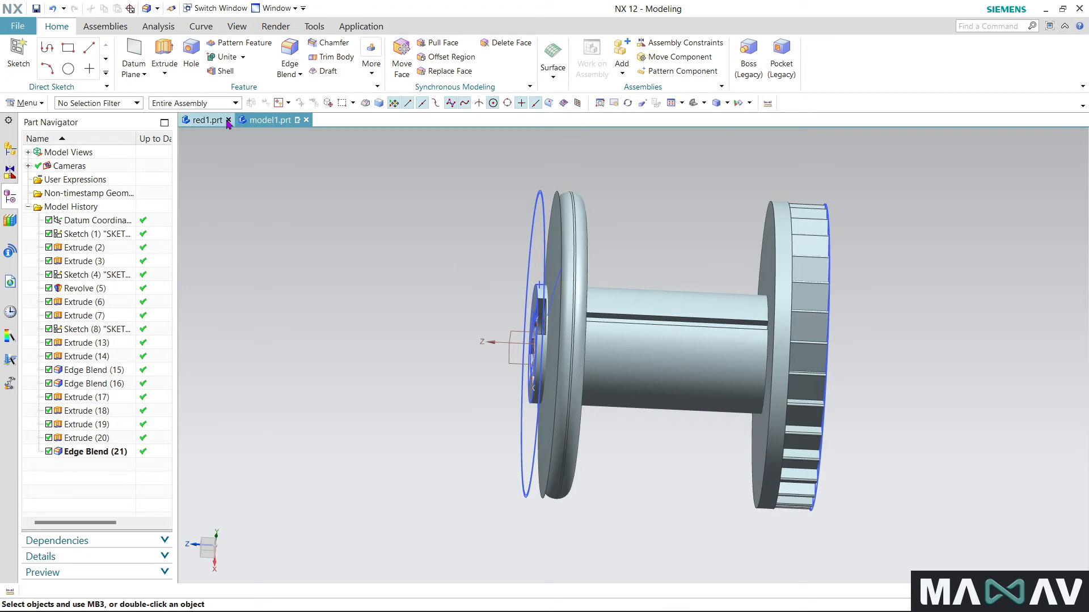
# - Blend the toothed flange's rim edge on the drum side, trying a 3 mm radius before applying 2 mm
pyautogui.click(290, 60)
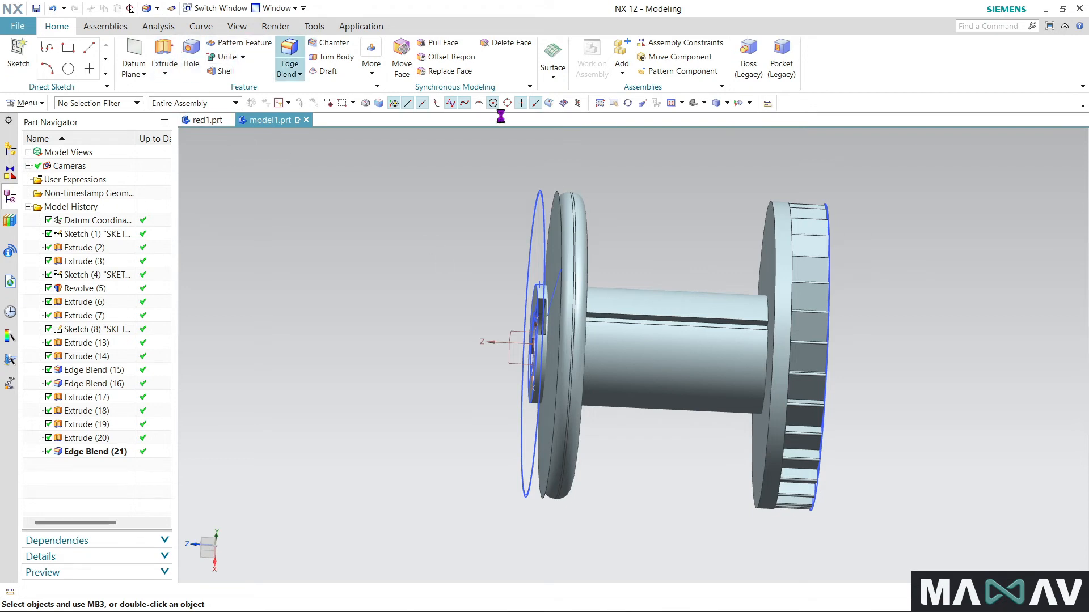
pyautogui.click(777, 248)
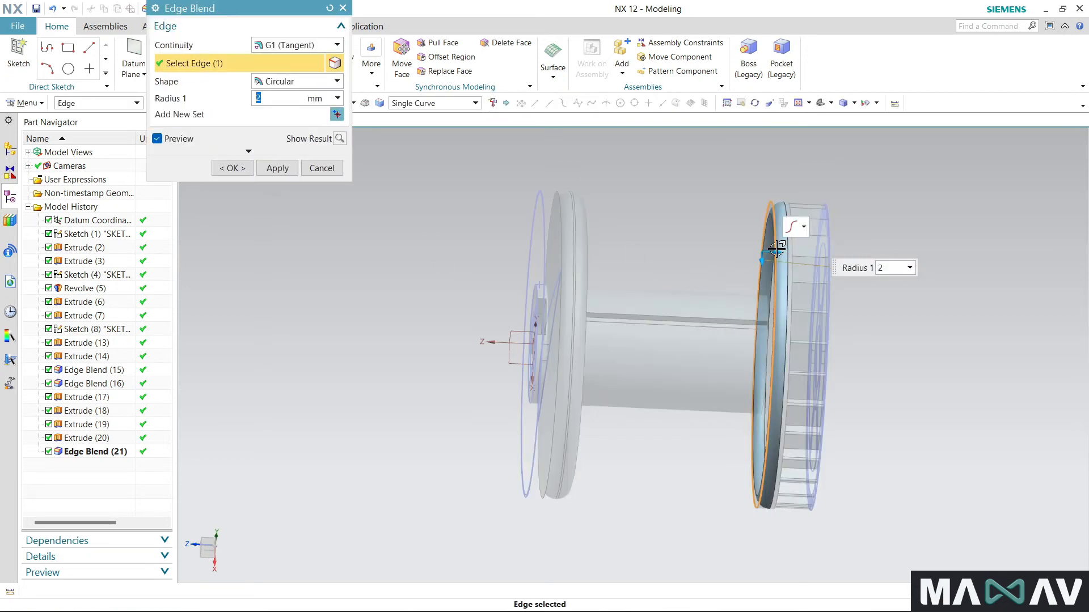
pyautogui.press('Return')
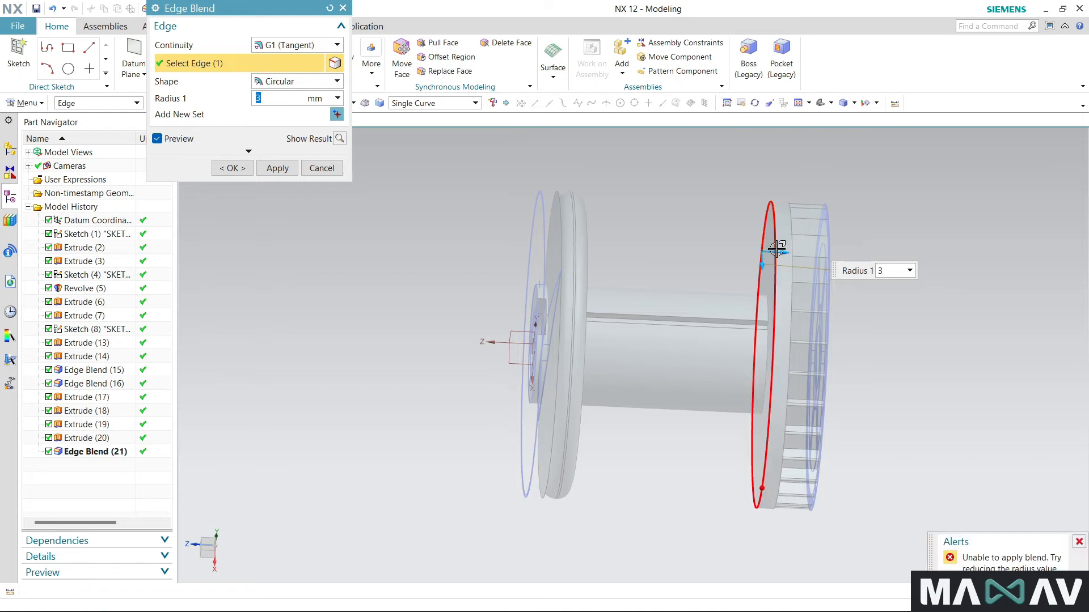
pyautogui.scroll(-4, 718, 199)
pyautogui.scroll(4, 725, 214)
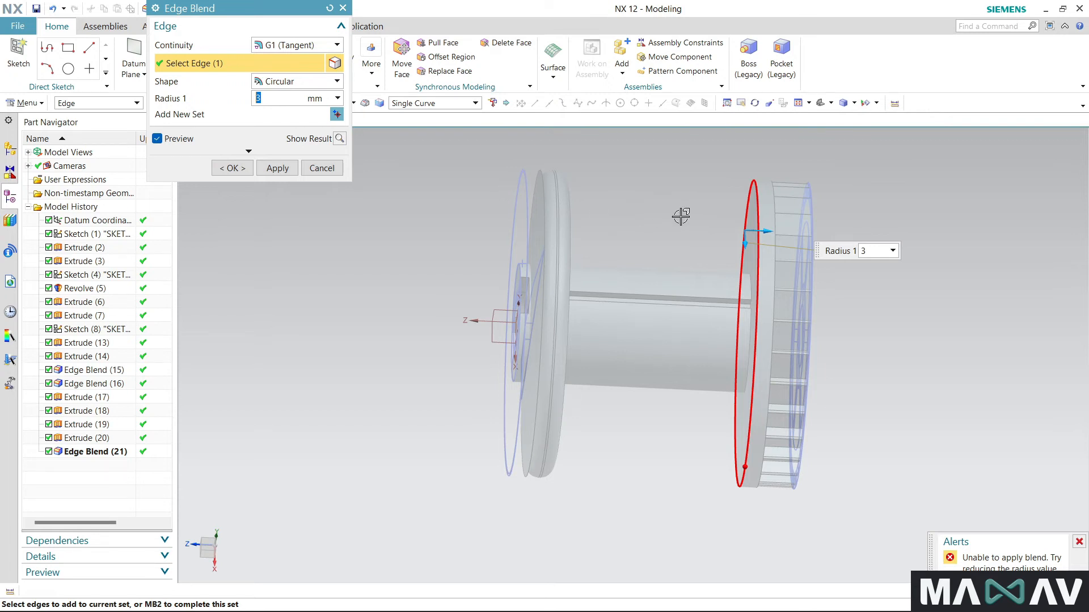
pyautogui.moveTo(698, 254); pyautogui.dragTo(664, 317, button='middle')
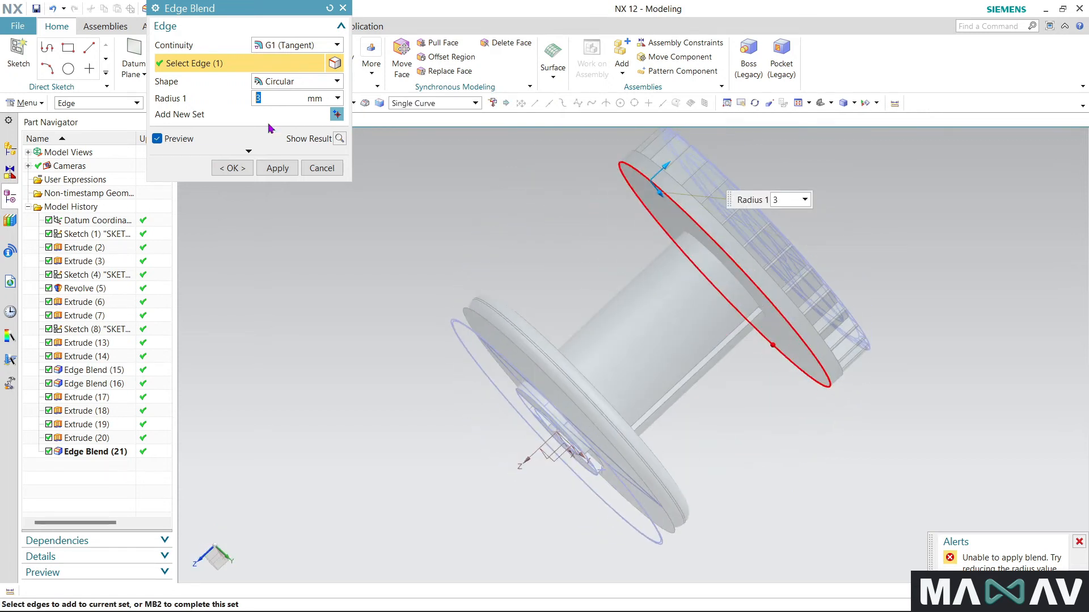
pyautogui.press('Return')
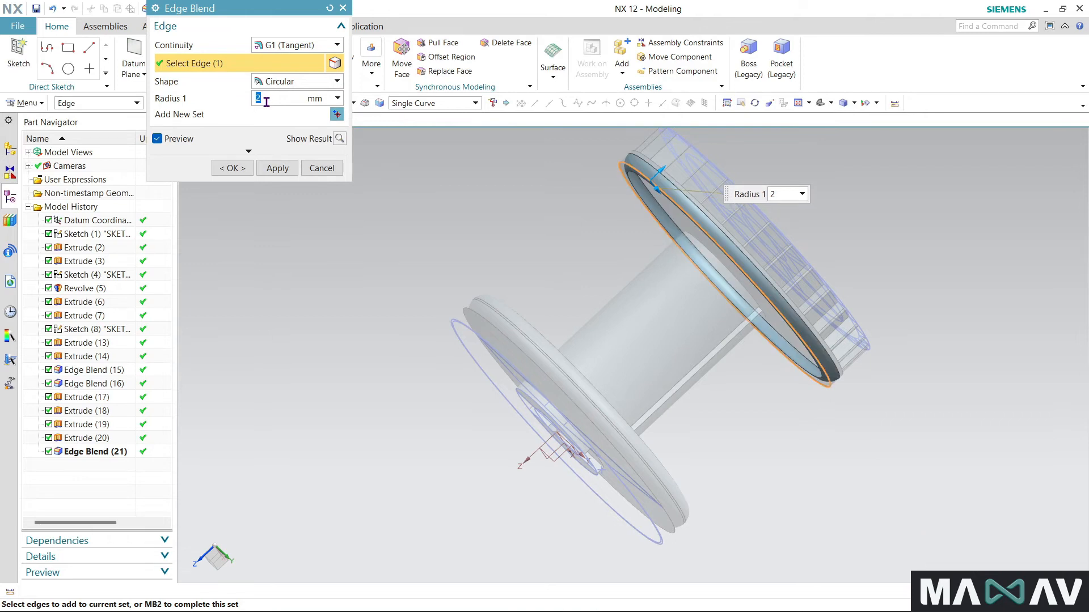
pyautogui.click(243, 169)
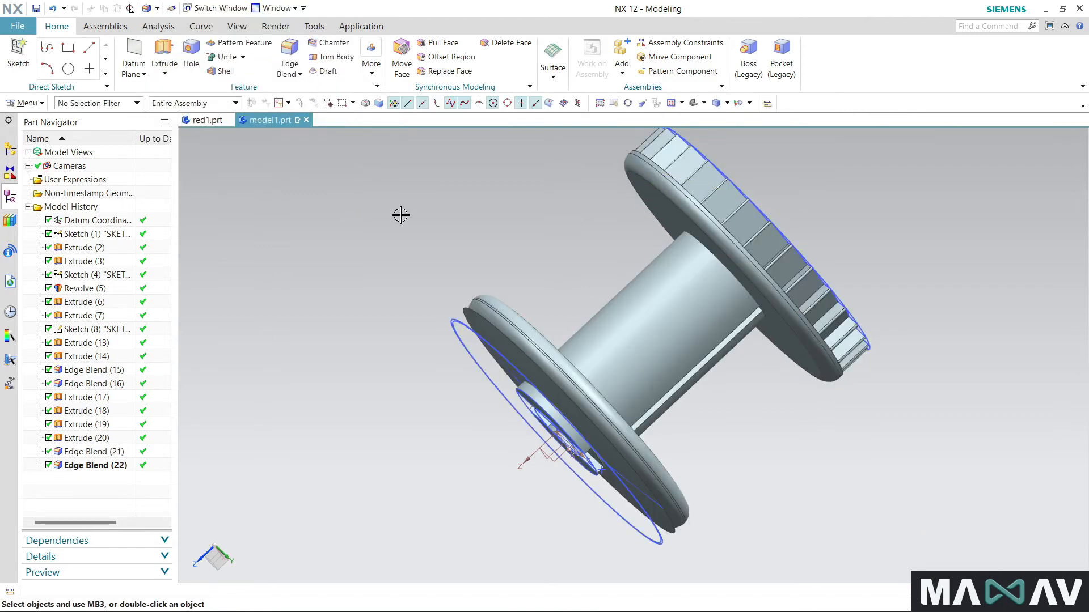
pyautogui.moveTo(418, 280); pyautogui.dragTo(485, 298, button='middle')
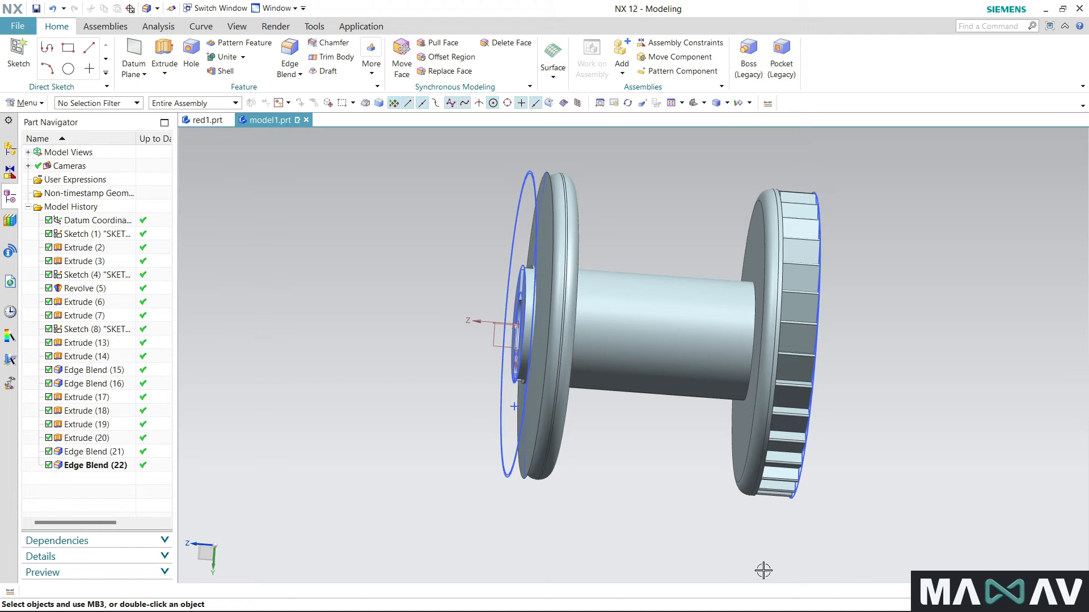
pyautogui.moveTo(730, 578); pyautogui.dragTo(674, 579, button='middle')
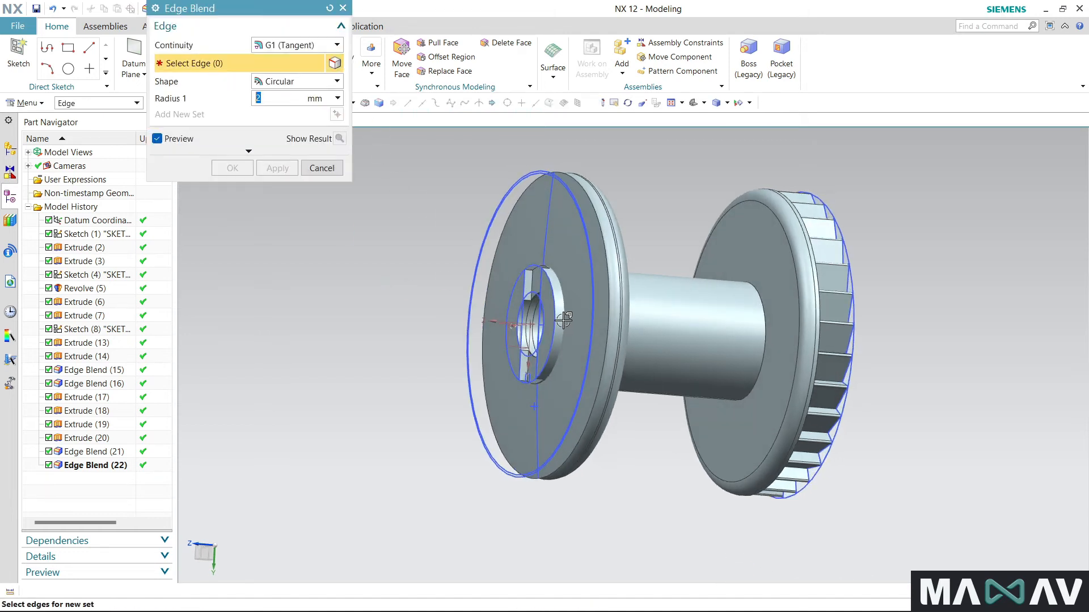
pyautogui.scroll(-3, 553, 307)
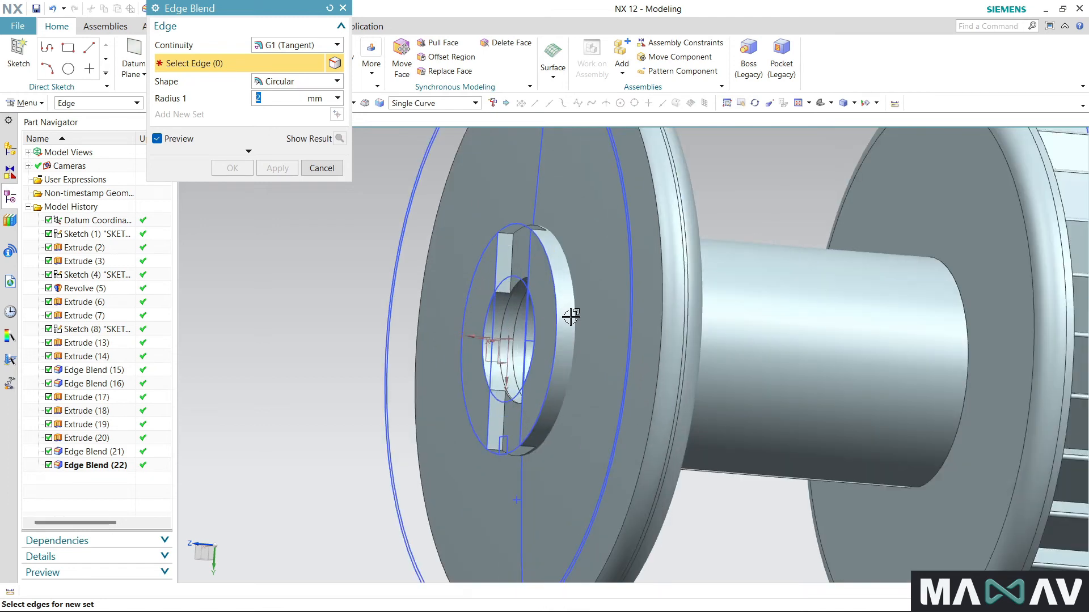
pyautogui.scroll(-4, 574, 317)
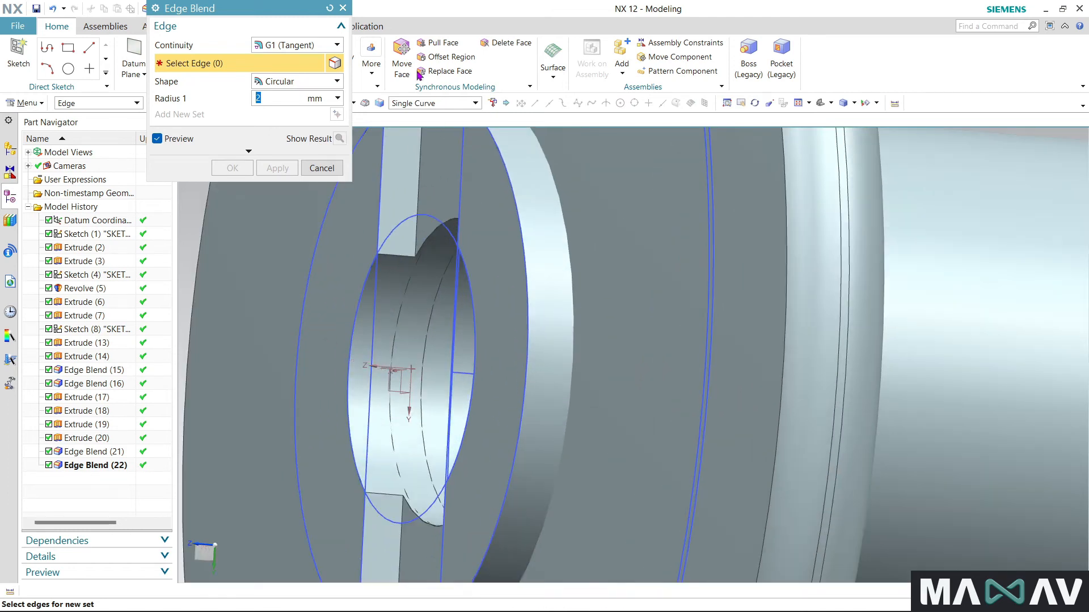
pyautogui.click(343, 7)
# - Unite the hub and drum body with the plain flange disc and any remaining spool bodies
pyautogui.click(221, 57)
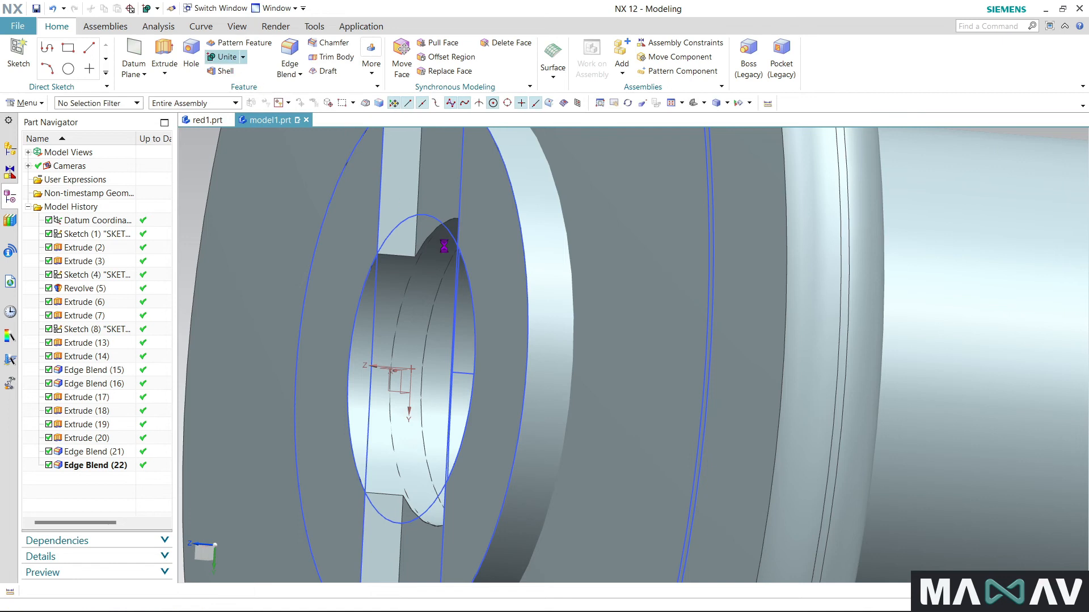
pyautogui.click(555, 252)
pyautogui.click(627, 251)
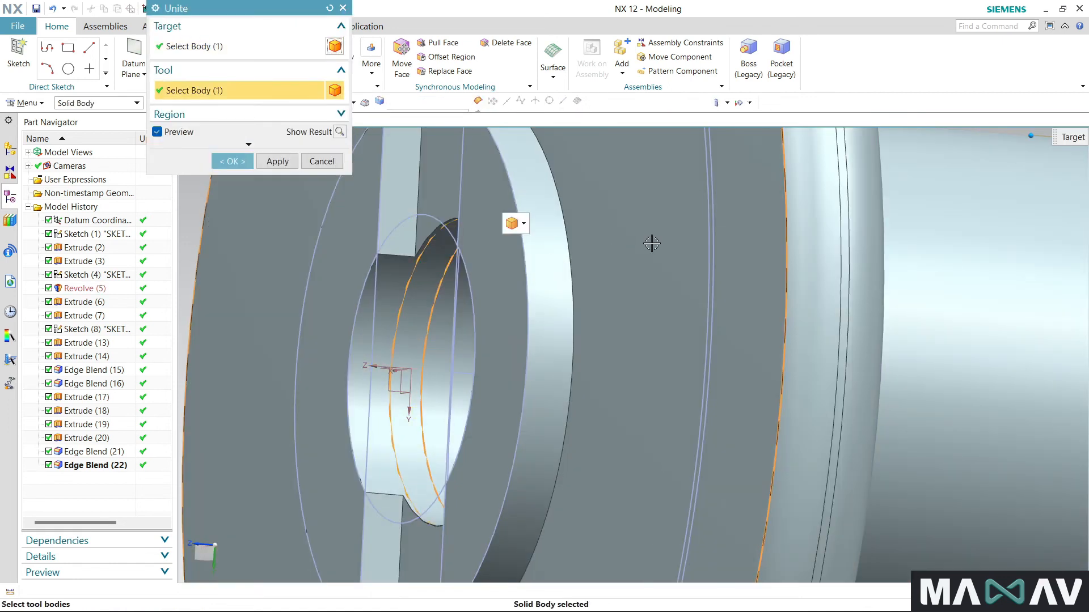
pyautogui.scroll(5, 668, 245)
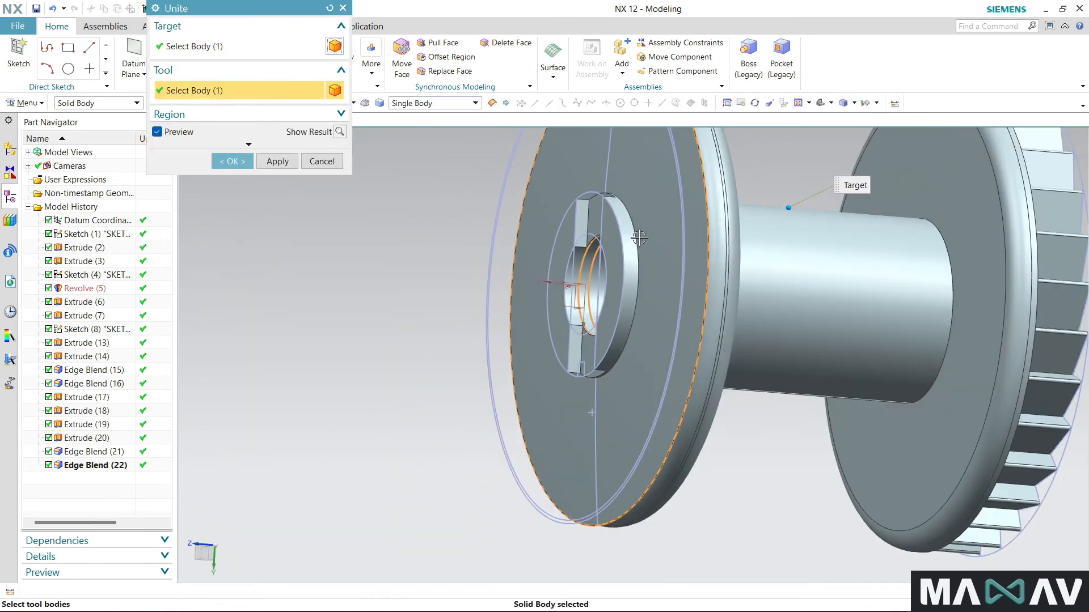
pyautogui.scroll(-5, 611, 332)
pyautogui.moveTo(491, 190); pyautogui.dragTo(762, 480)
pyautogui.click(241, 163)
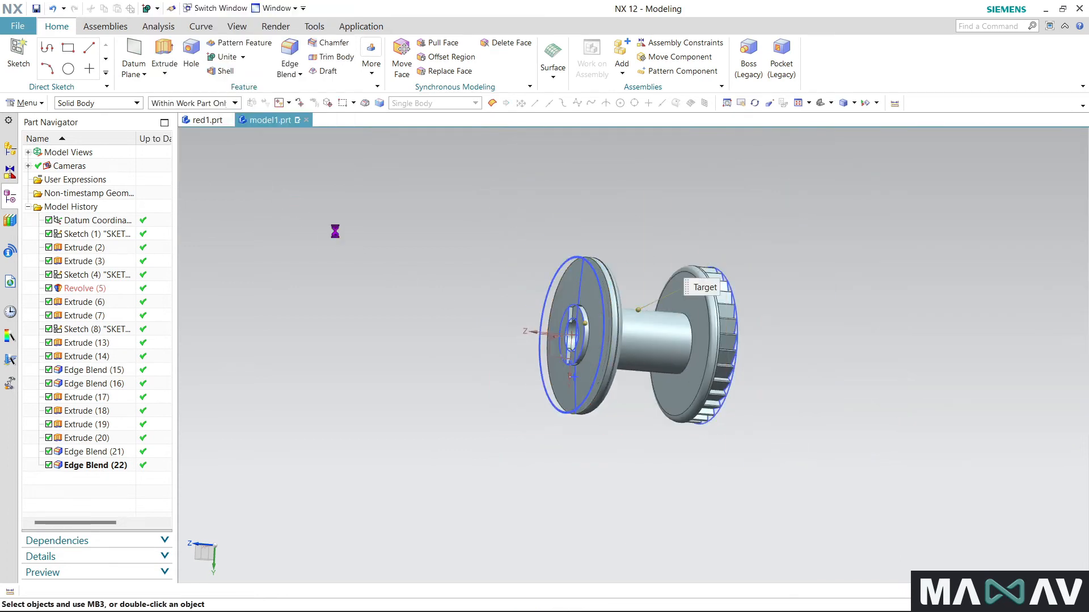
# - Blend the base edge of the slotted hub ring, where it meets the plain flange, with a 0.5 mm radius
pyautogui.scroll(-5, 614, 316)
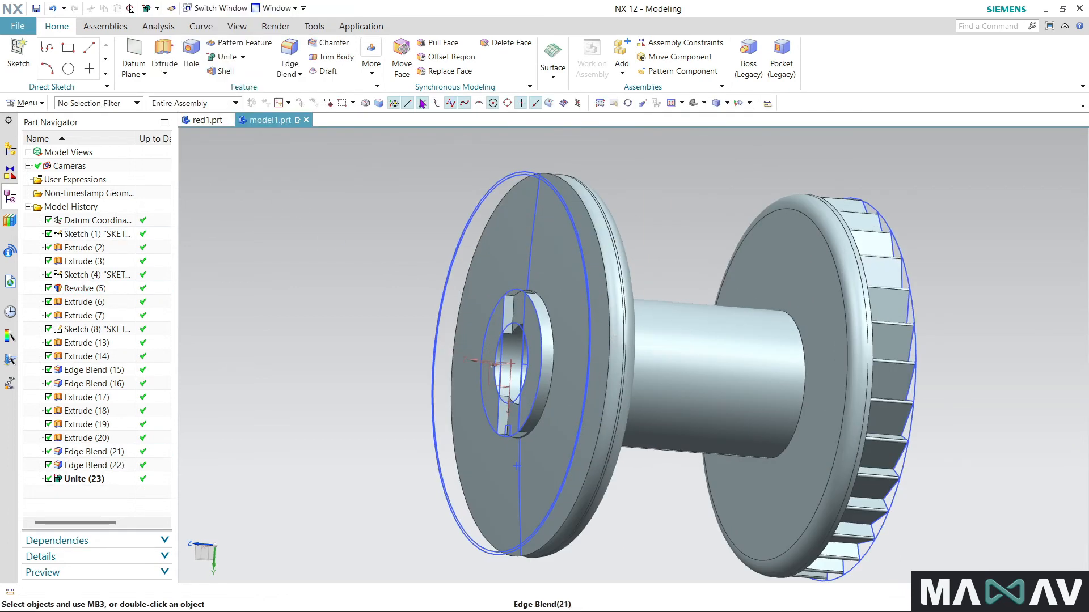
pyautogui.click(289, 57)
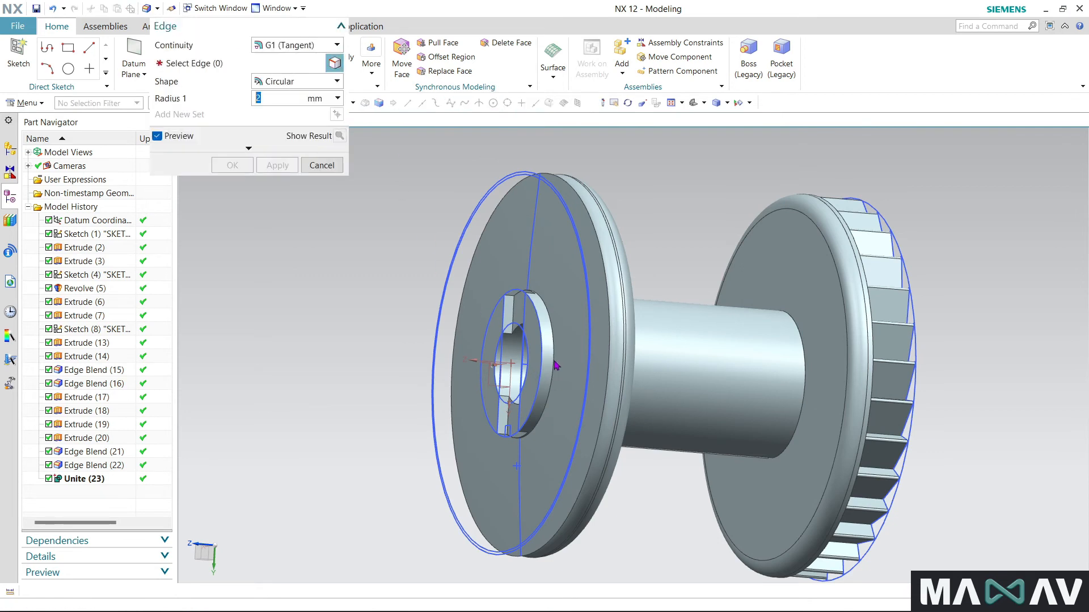
pyautogui.click(553, 367)
pyautogui.write('.5')
pyautogui.press('Return')
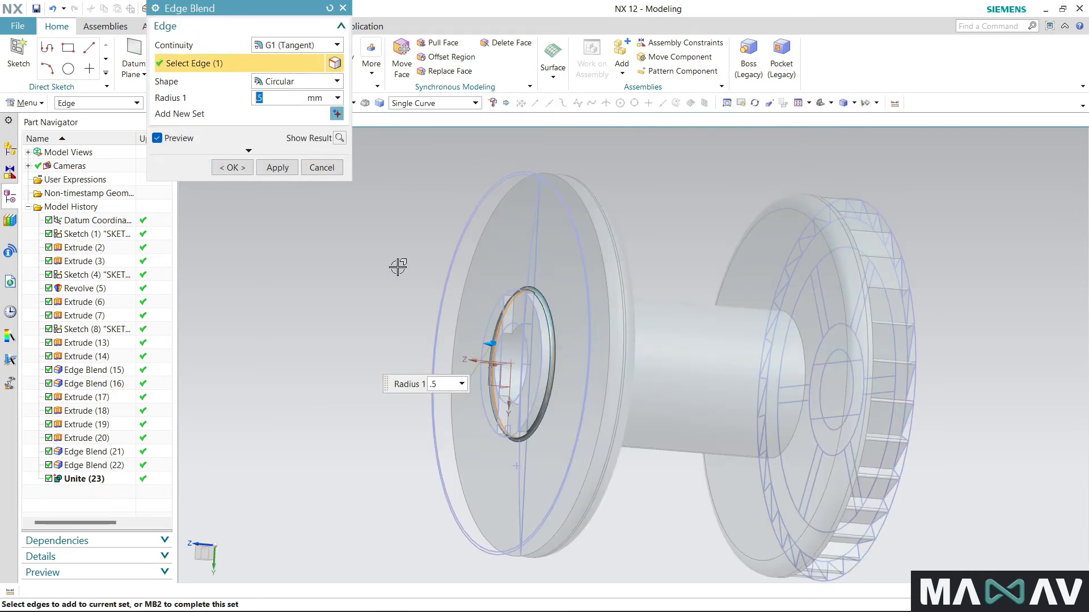
pyautogui.click(232, 168)
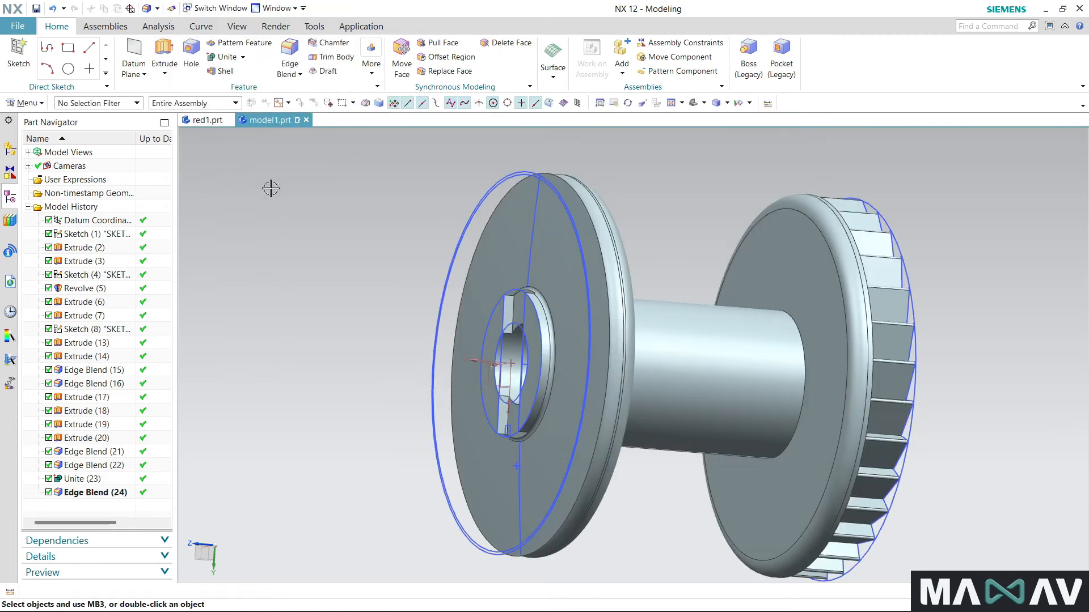
# - Start an edge blend on the toothed flange and select both long edges of each of the six spokes
pyautogui.moveTo(698, 335); pyautogui.dragTo(584, 363, button='middle')
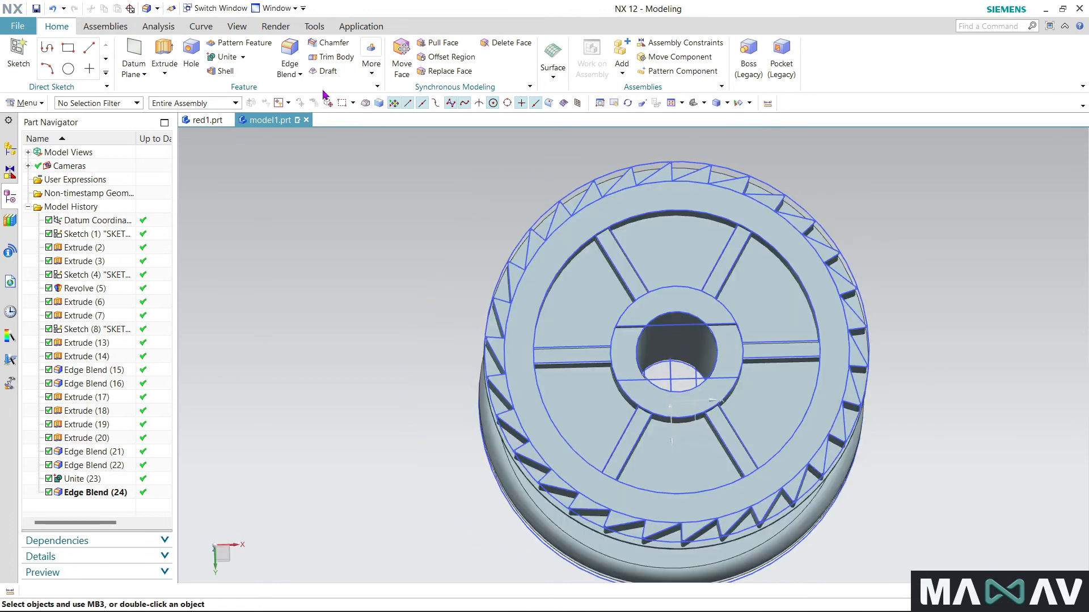
pyautogui.scroll(2, 612, 258)
pyautogui.click(619, 266)
pyautogui.click(634, 256)
pyautogui.click(780, 262)
pyautogui.click(798, 266)
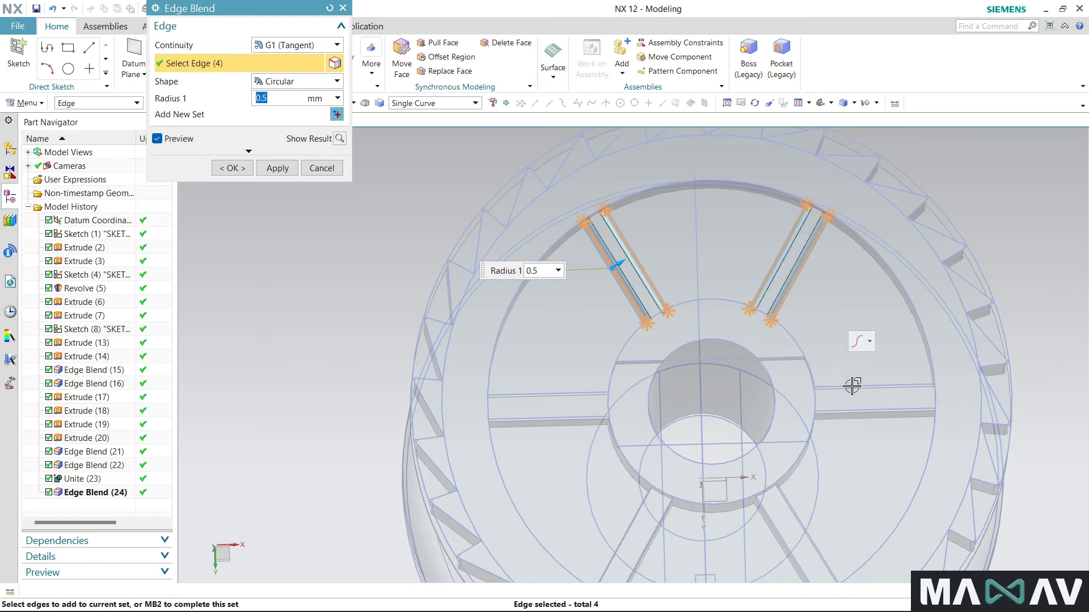
pyautogui.click(853, 389)
pyautogui.click(856, 411)
pyautogui.click(794, 513)
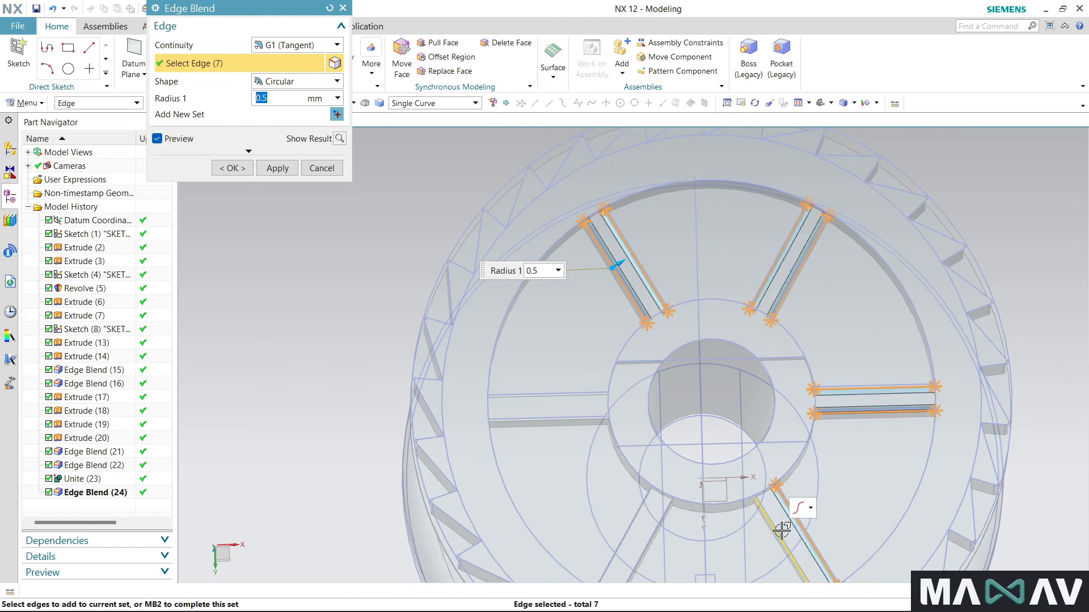
pyautogui.click(777, 527)
pyautogui.click(654, 535)
pyautogui.click(627, 502)
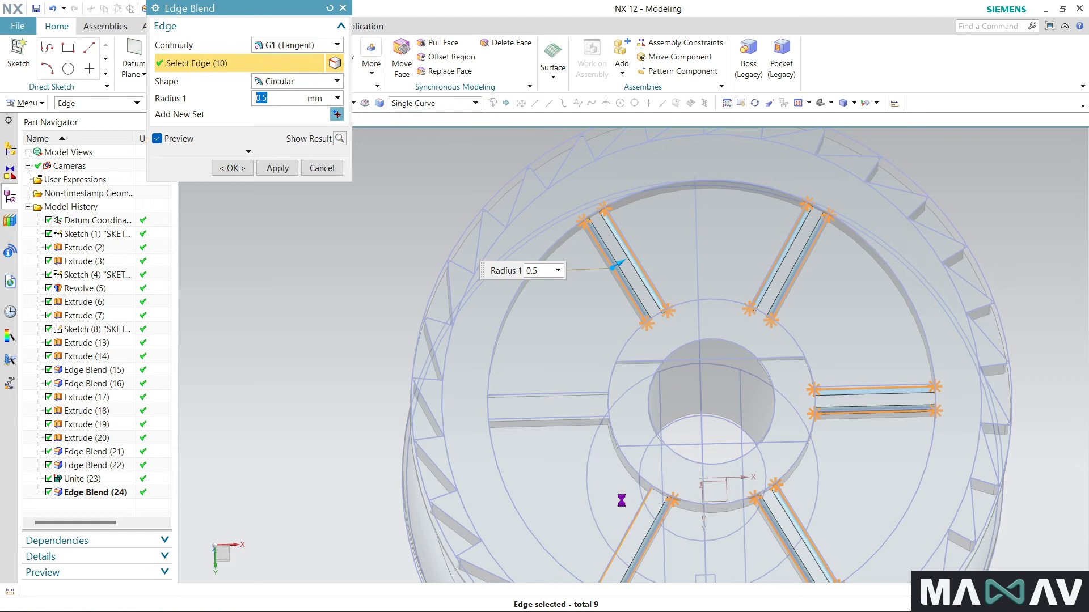
pyautogui.click(590, 418)
pyautogui.click(595, 391)
# - Set the radius to 1.5/2 mm and complete the blend on the twelve spoke edges
pyautogui.scroll(-3, 564, 428)
pyautogui.moveTo(563, 428); pyautogui.dragTo(570, 385, button='middle')
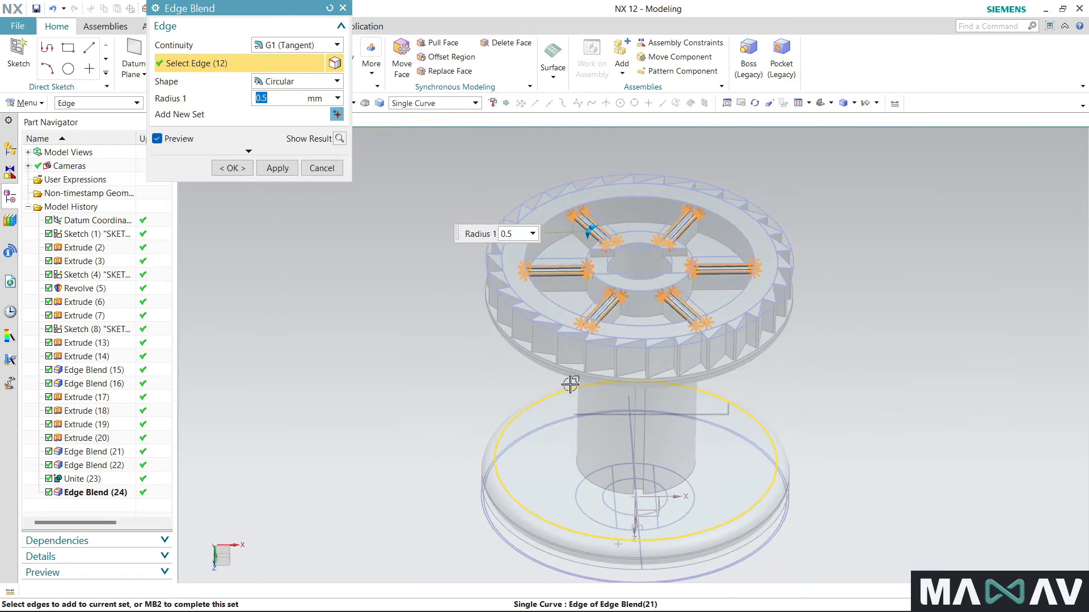
pyautogui.write('1.5/2')
pyautogui.press('Return')
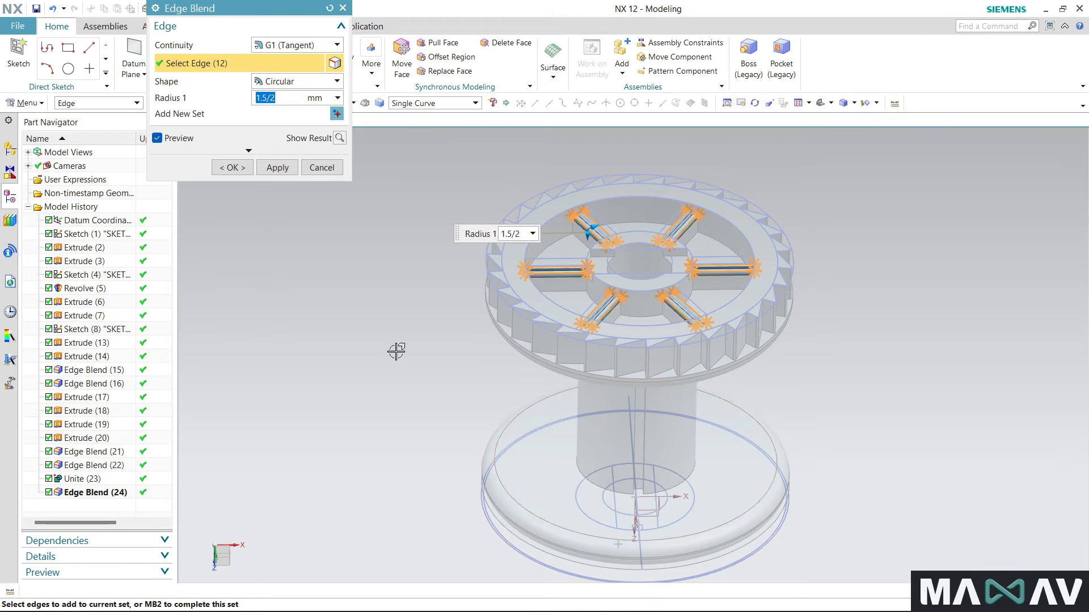
pyautogui.click(238, 168)
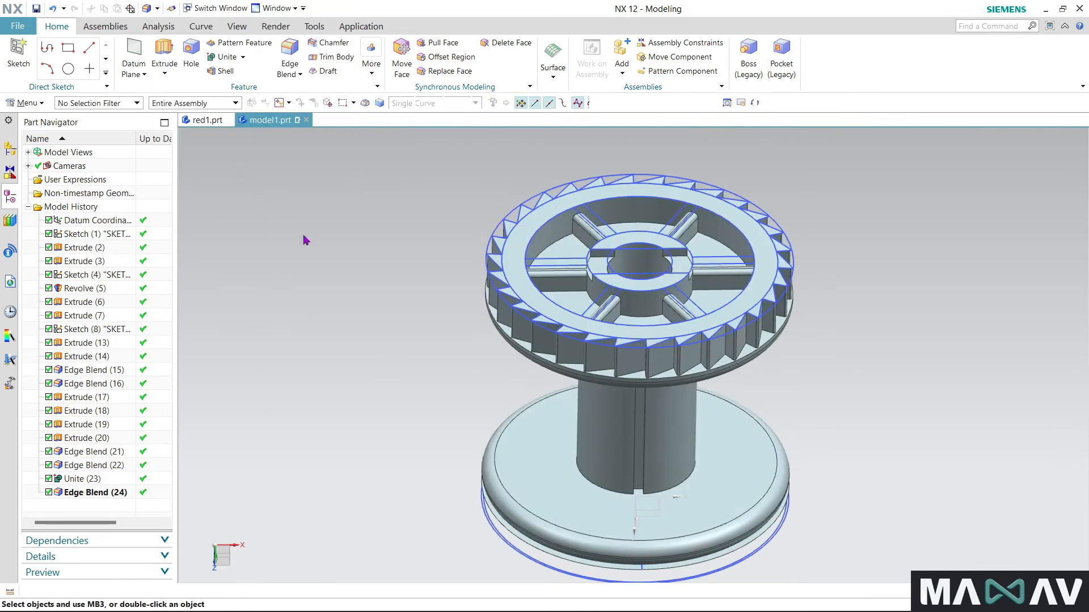
# - Start a 0.5 mm edge blend on the outer, bore and slot edges of the slotted hub's end face inside the toothed flange
pyautogui.moveTo(411, 311); pyautogui.dragTo(414, 340, button='middle')
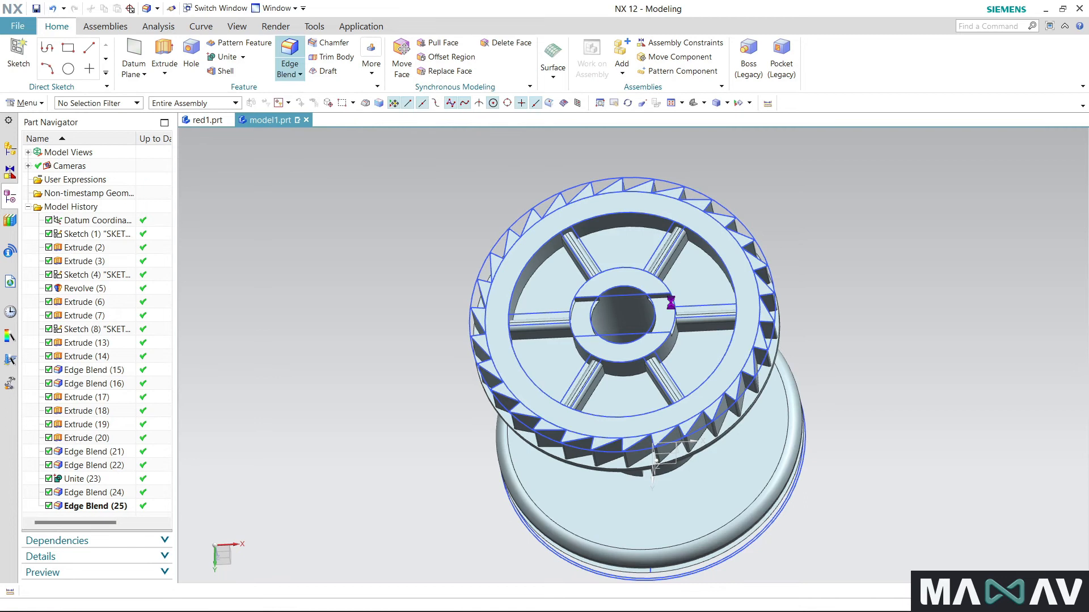
pyautogui.scroll(5, 658, 284)
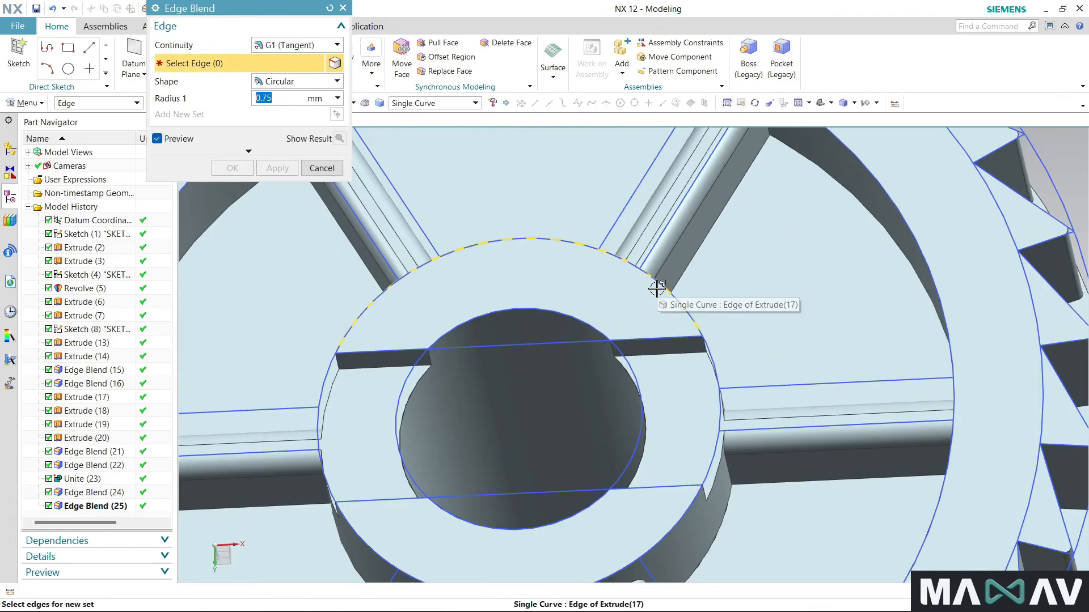
pyautogui.click(657, 282)
pyautogui.click(657, 336)
pyautogui.click(583, 319)
pyautogui.click(394, 356)
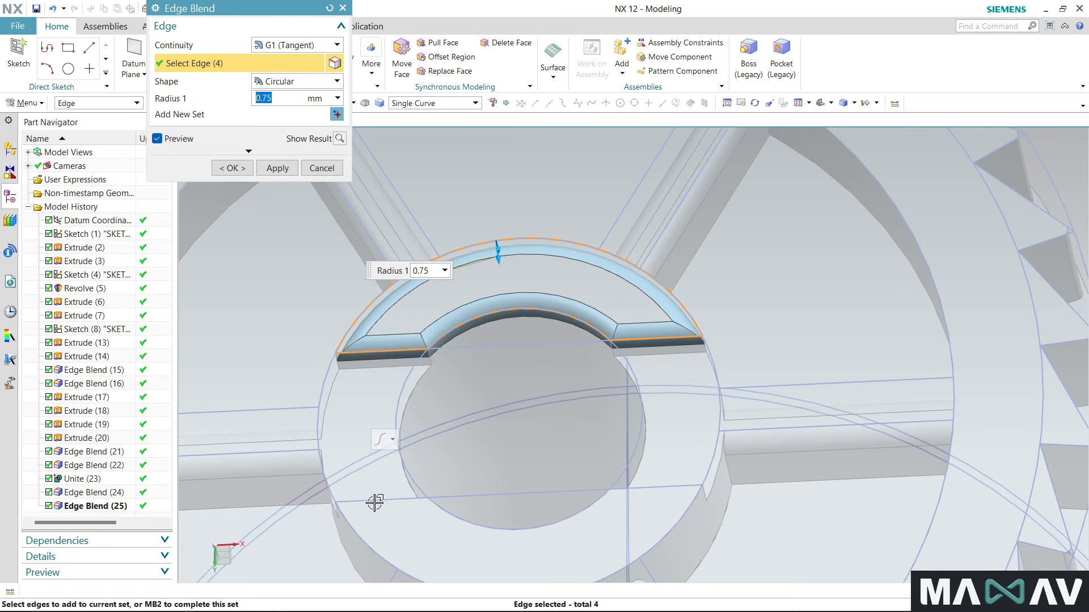
pyautogui.click(422, 502)
pyautogui.click(456, 520)
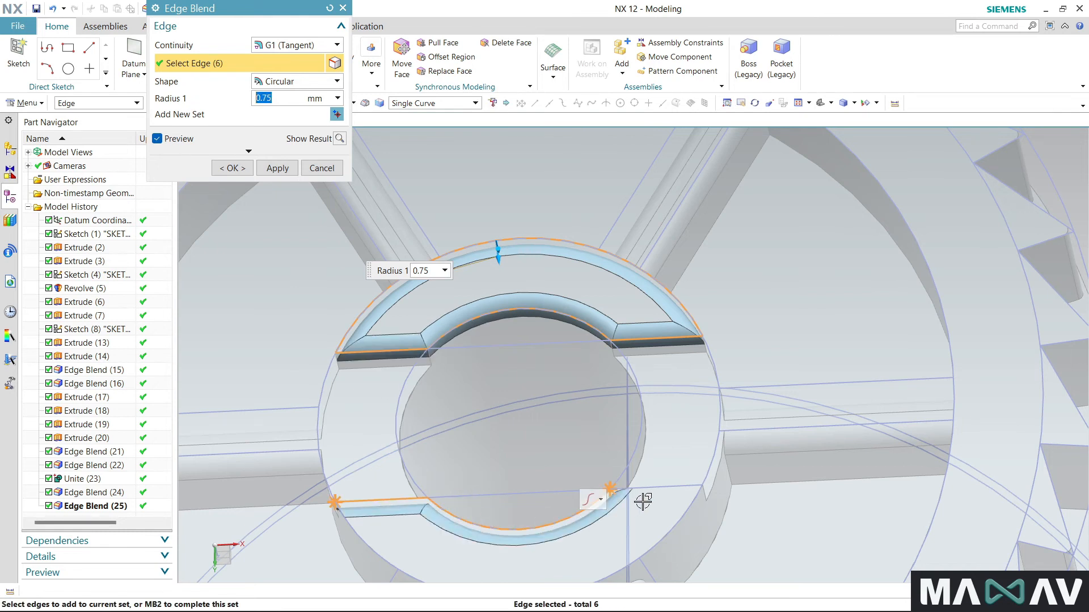
pyautogui.click(657, 489)
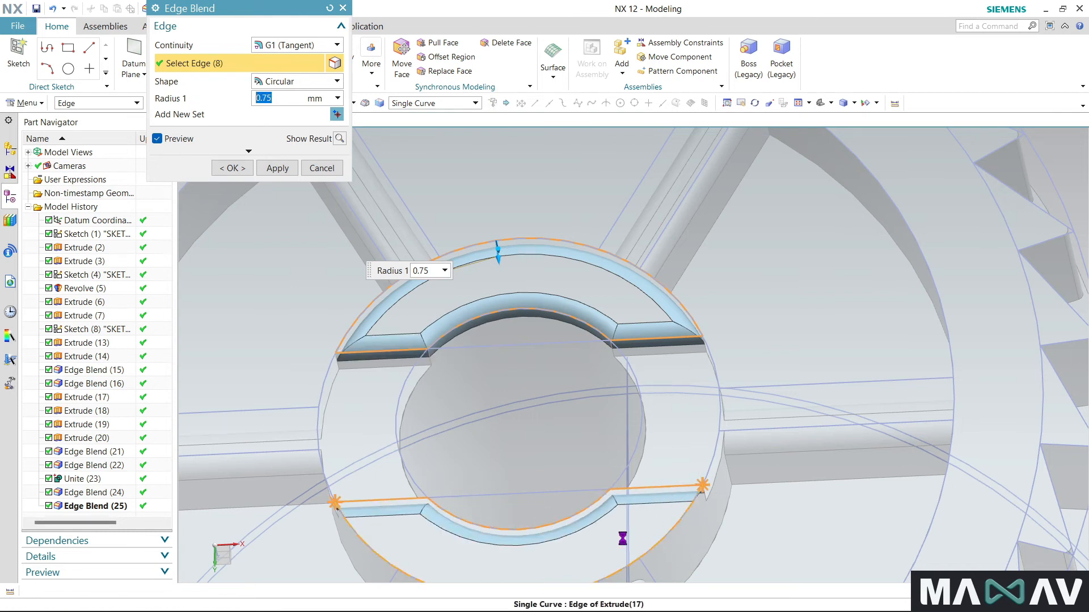
pyautogui.click(652, 519)
pyautogui.write('.5')
# - Add the end-face edges of both halves of the plain flange's slotted hub ring and complete the blend
pyautogui.scroll(5, 417, 281)
pyautogui.moveTo(416, 280); pyautogui.dragTo(647, 289, button='middle')
pyautogui.scroll(-5, 647, 289)
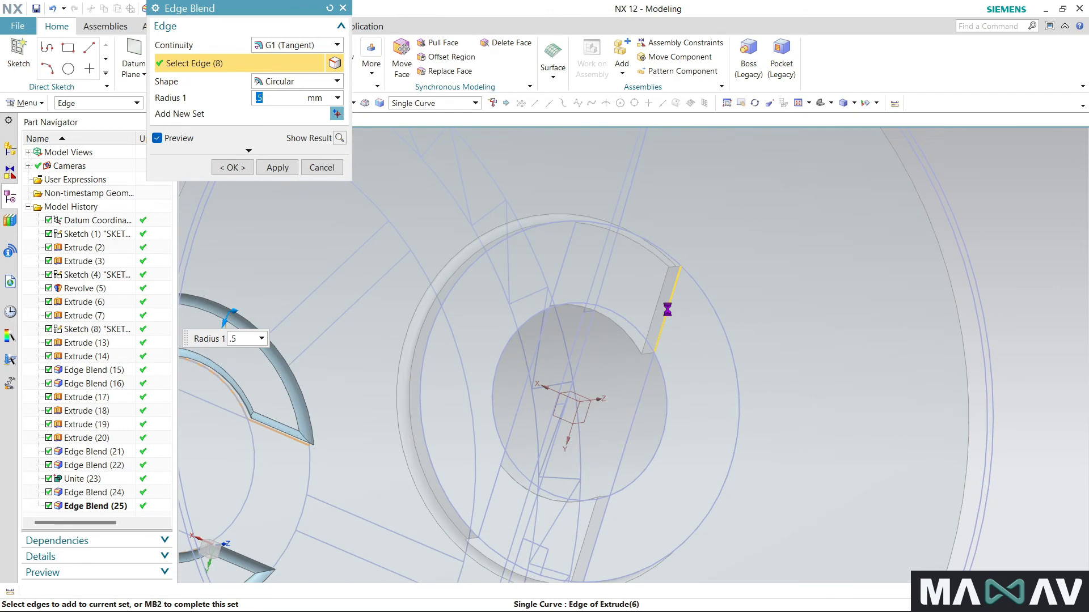
pyautogui.click(663, 305)
pyautogui.click(714, 319)
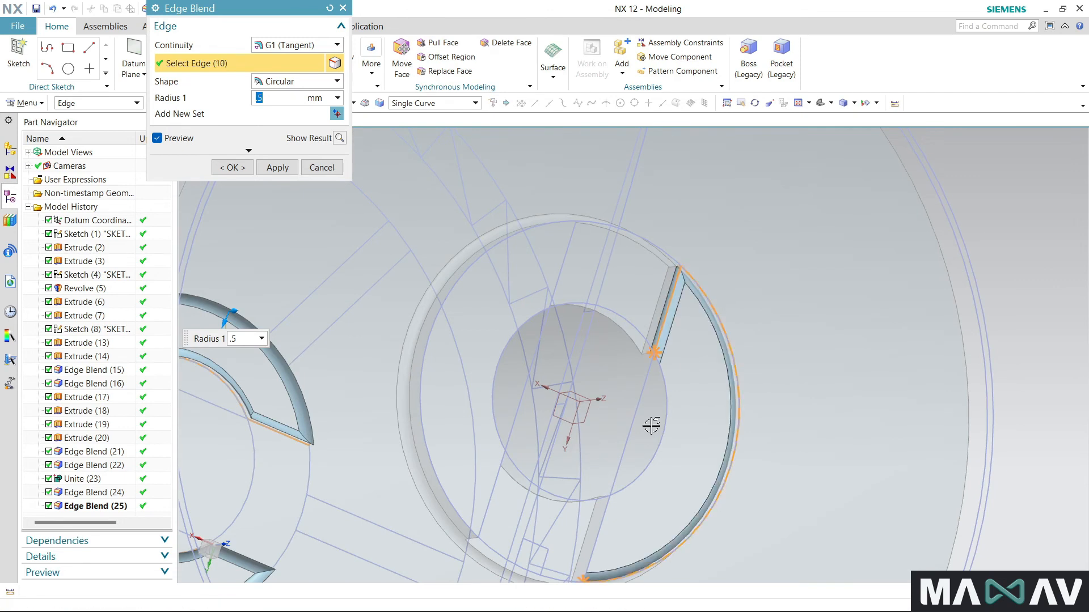
pyautogui.click(655, 465)
pyautogui.click(605, 525)
pyautogui.click(487, 506)
pyautogui.click(425, 412)
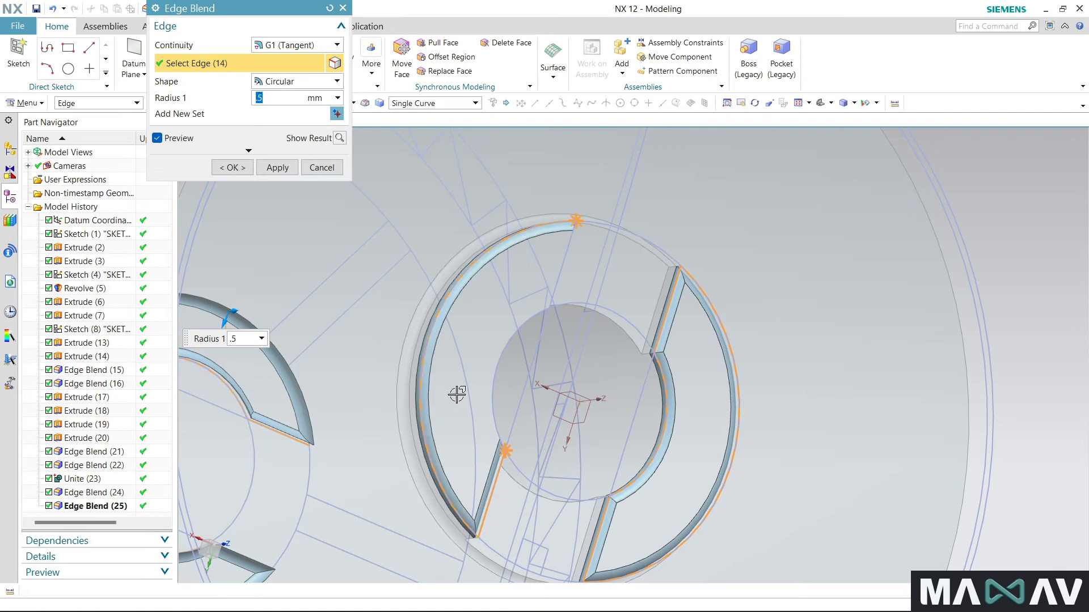
pyautogui.click(491, 380)
pyautogui.click(562, 262)
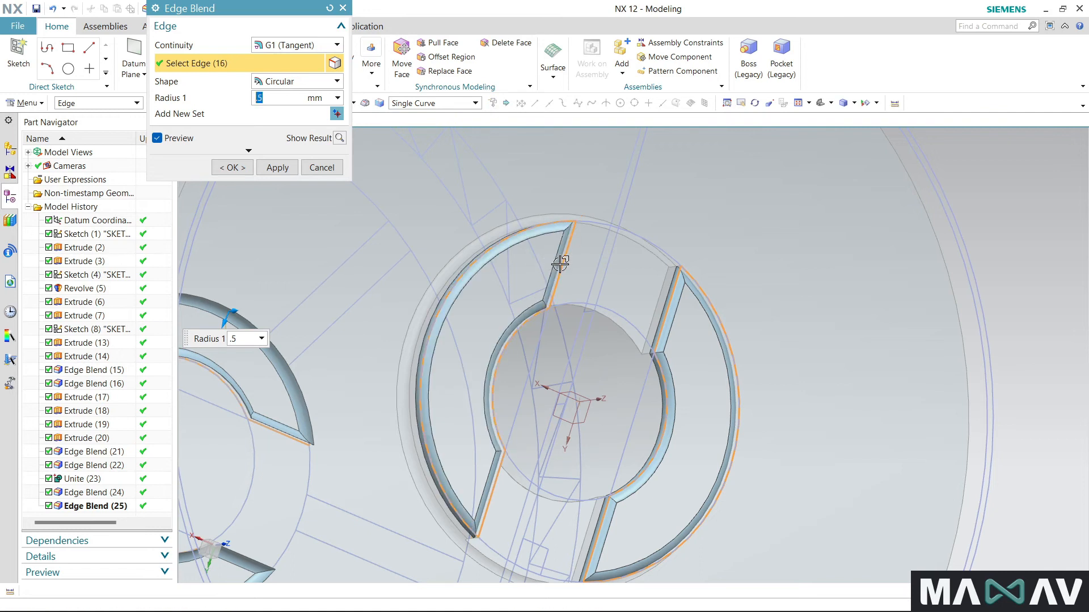
pyautogui.click(232, 168)
# - Blend the hub's base edges between the spokes inside the toothed flange with a 1 mm radius
pyautogui.moveTo(556, 189); pyautogui.dragTo(551, 258, button='middle')
pyautogui.moveTo(497, 319); pyautogui.dragTo(602, 330, button='middle')
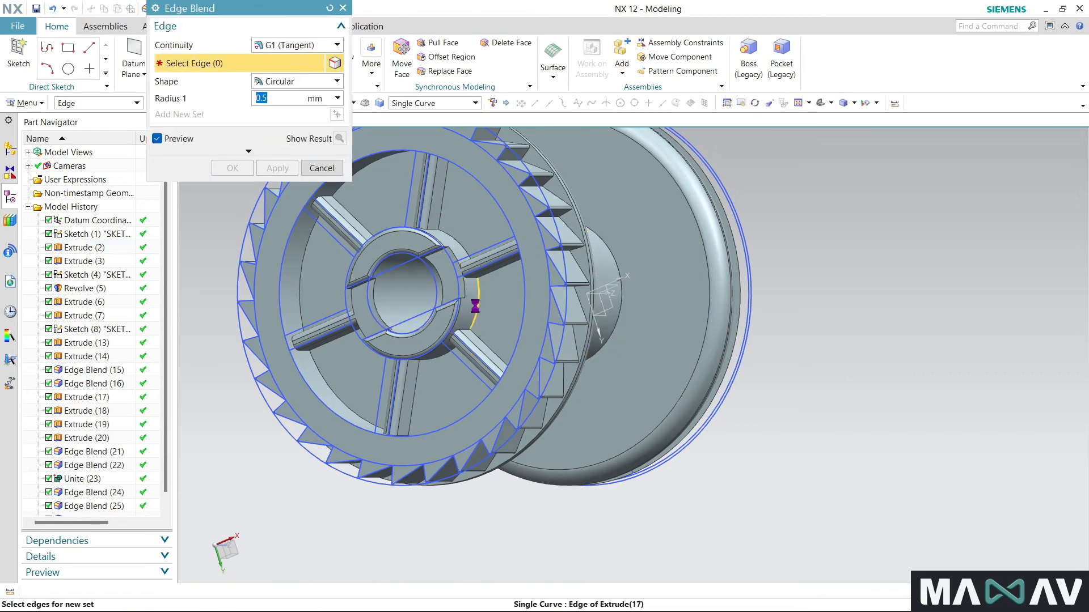
pyautogui.click(475, 306)
pyautogui.click(457, 241)
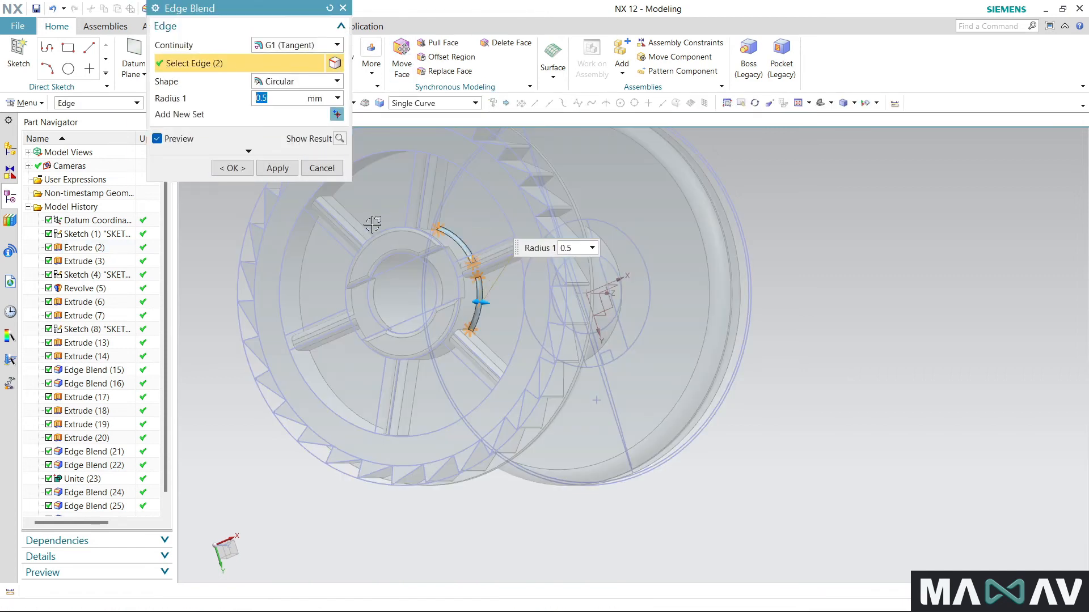
pyautogui.click(426, 369)
pyautogui.moveTo(369, 372); pyautogui.dragTo(520, 344, button='middle')
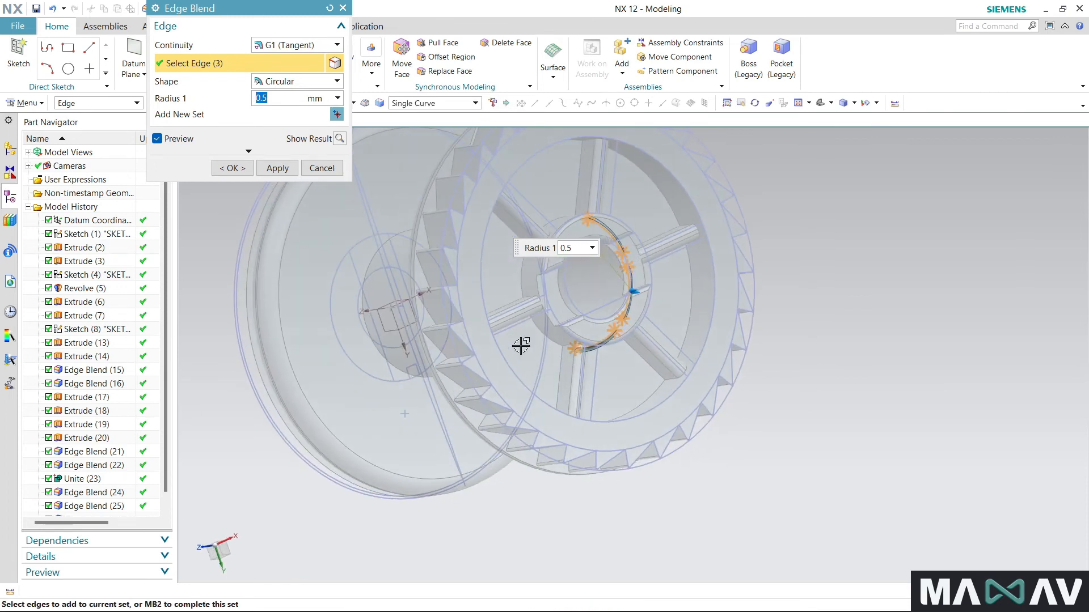
pyautogui.click(543, 333)
pyautogui.click(519, 279)
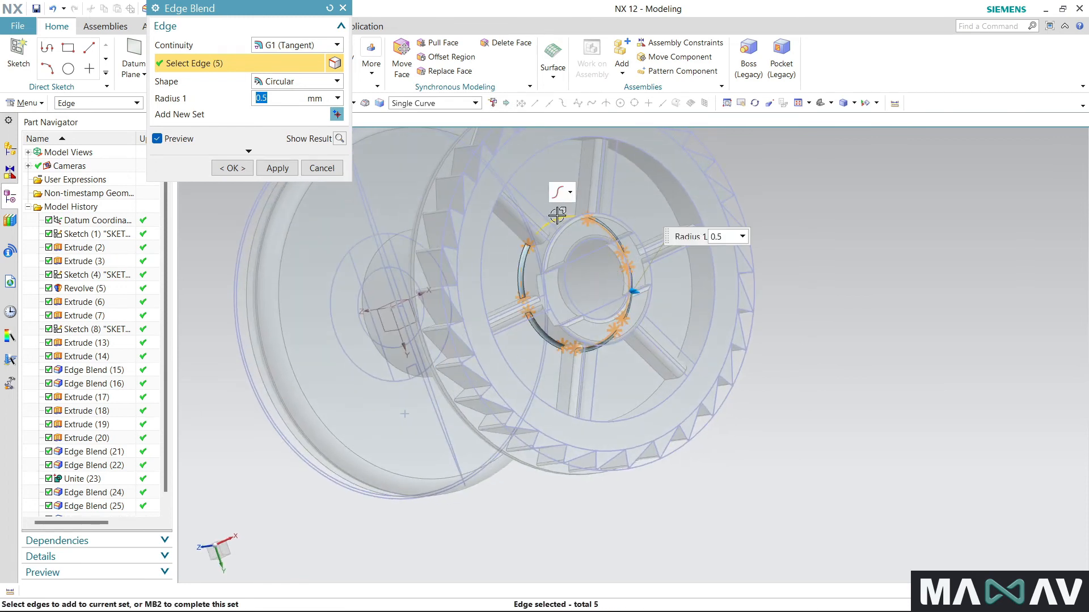
pyautogui.click(557, 216)
pyautogui.write('1')
pyautogui.click(232, 168)
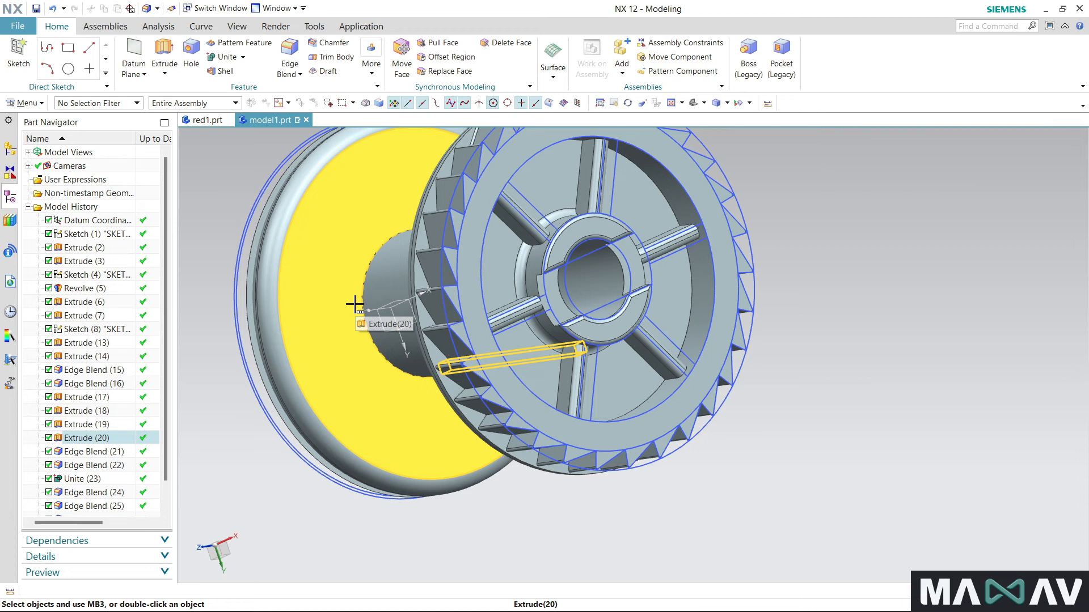
# - Hide the three sketches, Sketch (1), Sketch (4) and Sketch (8)
pyautogui.scroll(-3, 449, 418)
pyautogui.moveTo(307, 453)
pyautogui.mouseDown(button='middle')
pyautogui.moveTo(359, 451)
pyautogui.moveTo(258, 453)
pyautogui.moveTo(347, 454)
pyautogui.moveTo(306, 444)
pyautogui.mouseUp(button='middle')
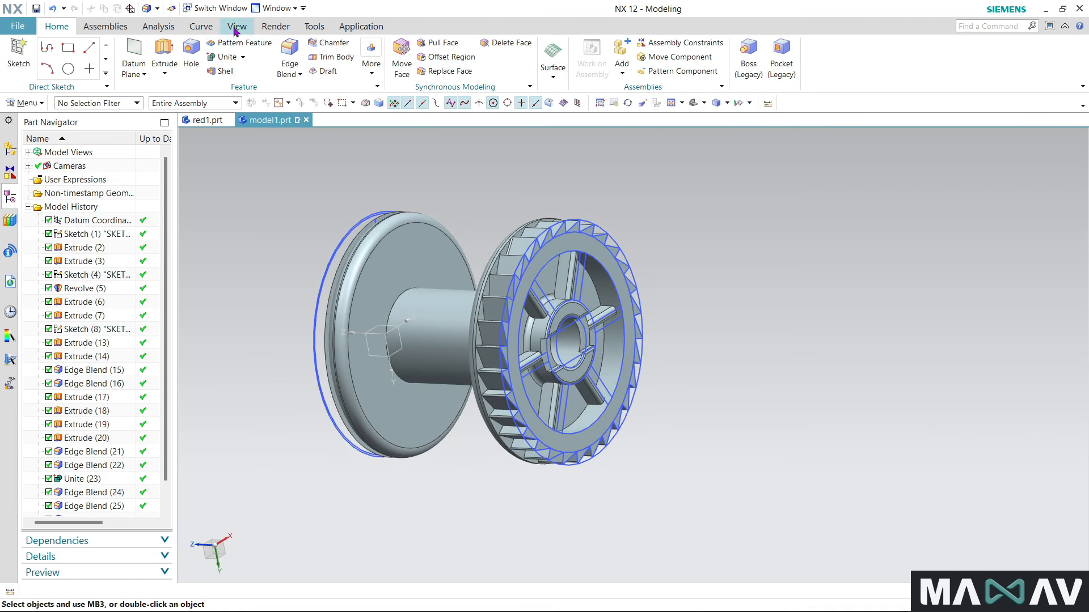
pyautogui.rightClick(100, 232)
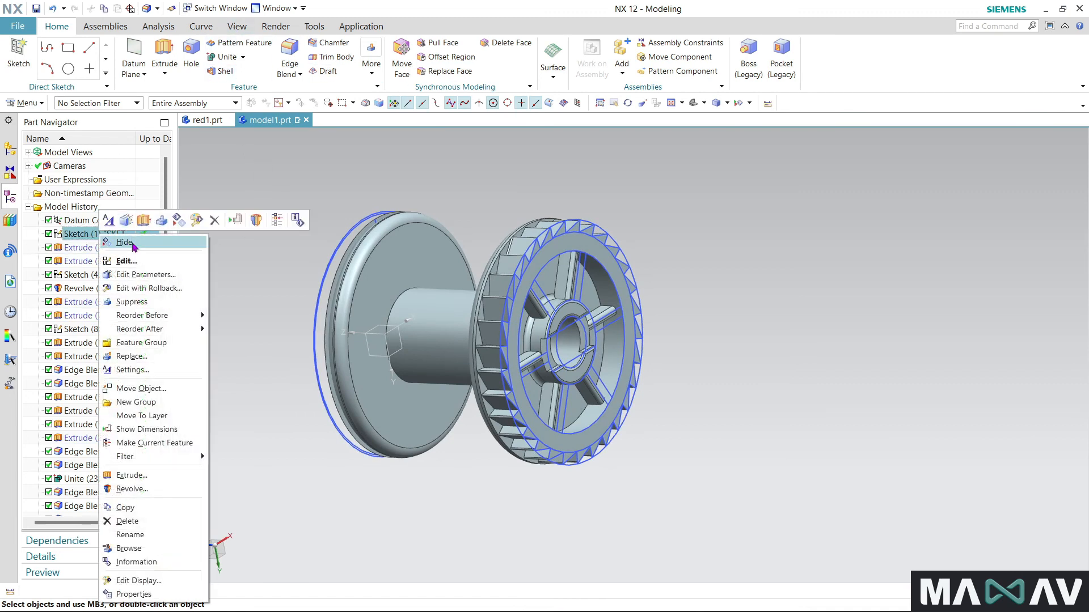
pyautogui.click(131, 244)
pyautogui.rightClick(99, 276)
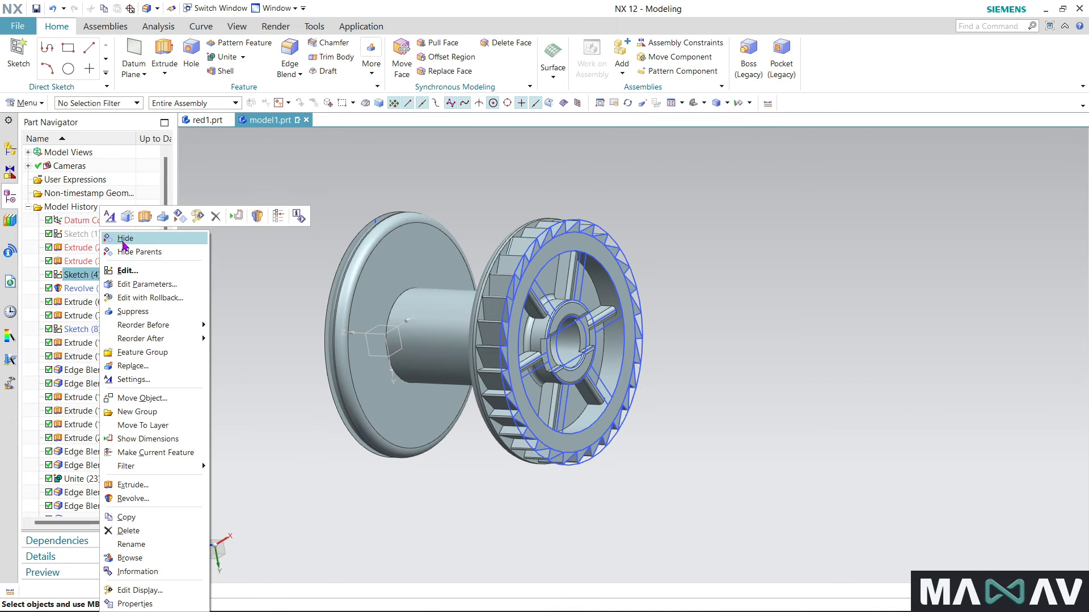
pyautogui.click(153, 236)
pyautogui.rightClick(501, 312)
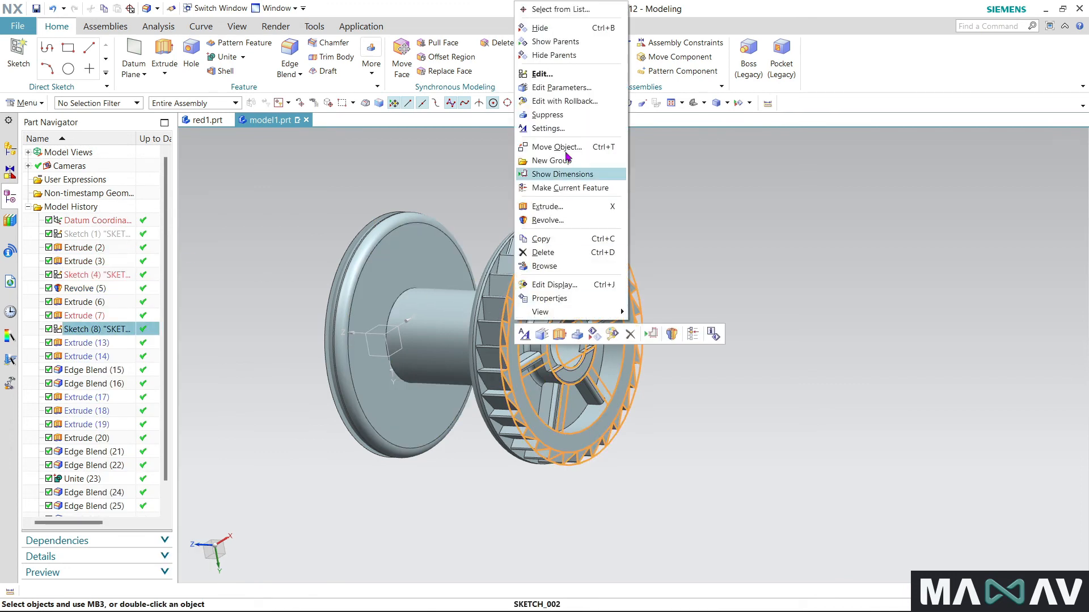
pyautogui.click(541, 35)
# - Delete the edge blend on the plain flange's rim, Edge Blend (21)
pyautogui.moveTo(382, 469); pyautogui.dragTo(418, 438, button='middle')
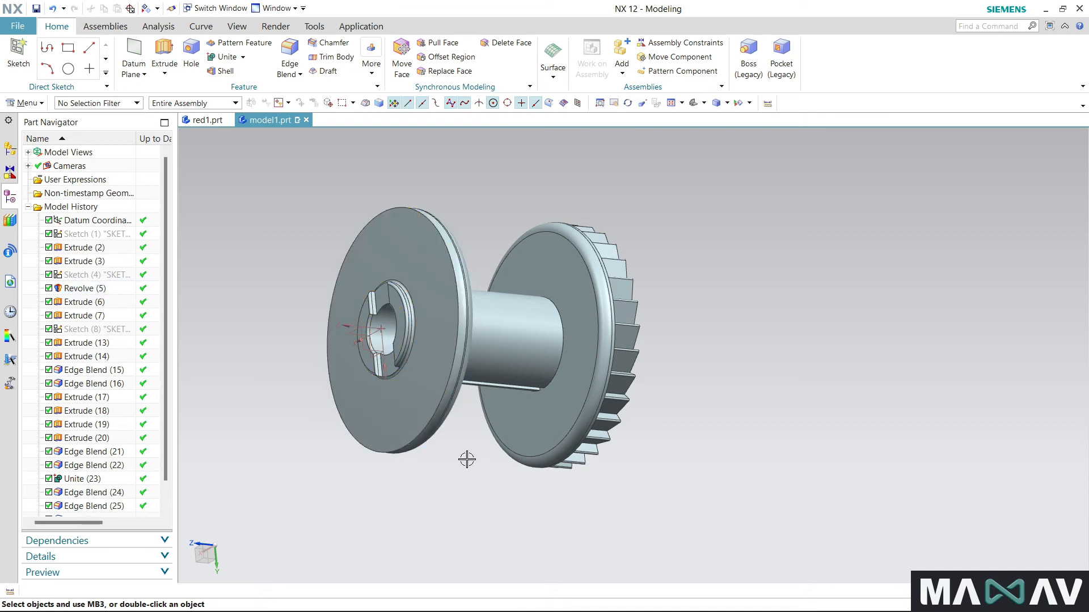
pyautogui.moveTo(467, 457); pyautogui.dragTo(442, 467, button='middle')
pyautogui.rightClick(377, 316)
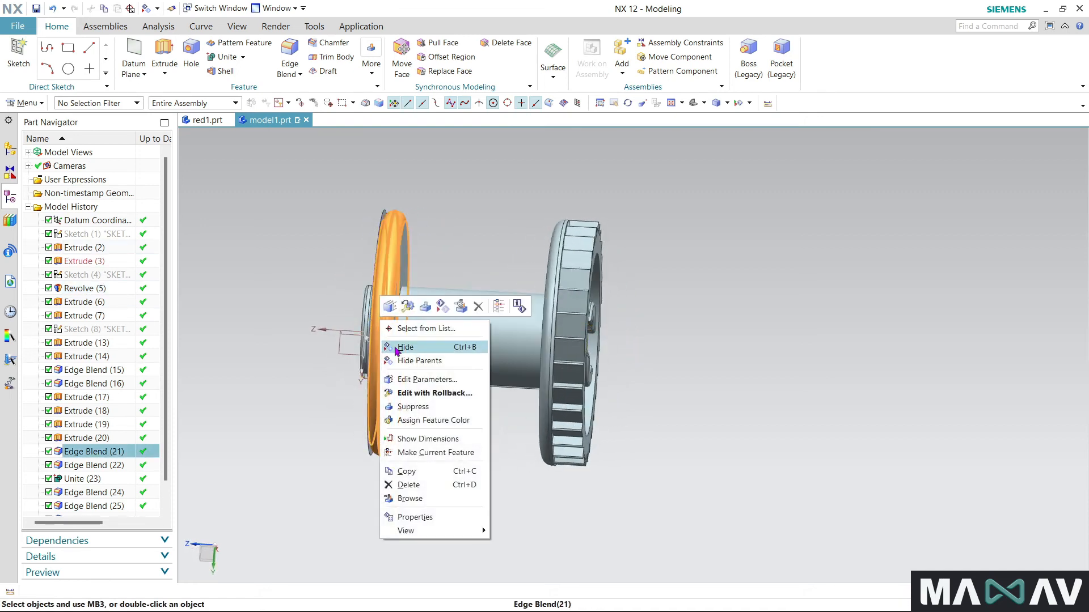
pyautogui.click(409, 484)
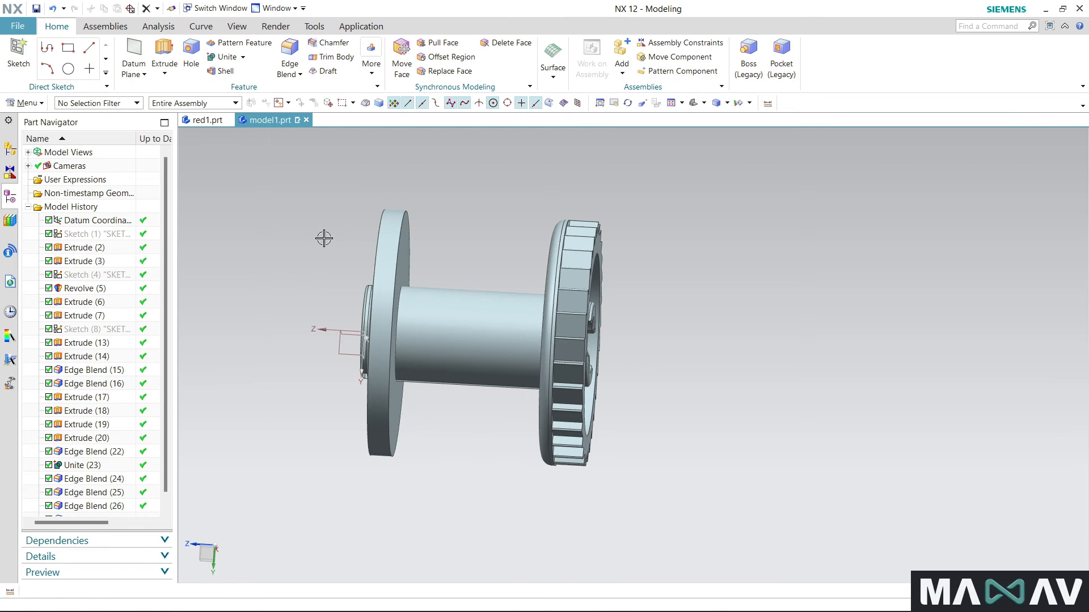
pyautogui.moveTo(323, 236); pyautogui.dragTo(350, 242, button='middle')
pyautogui.click(227, 56)
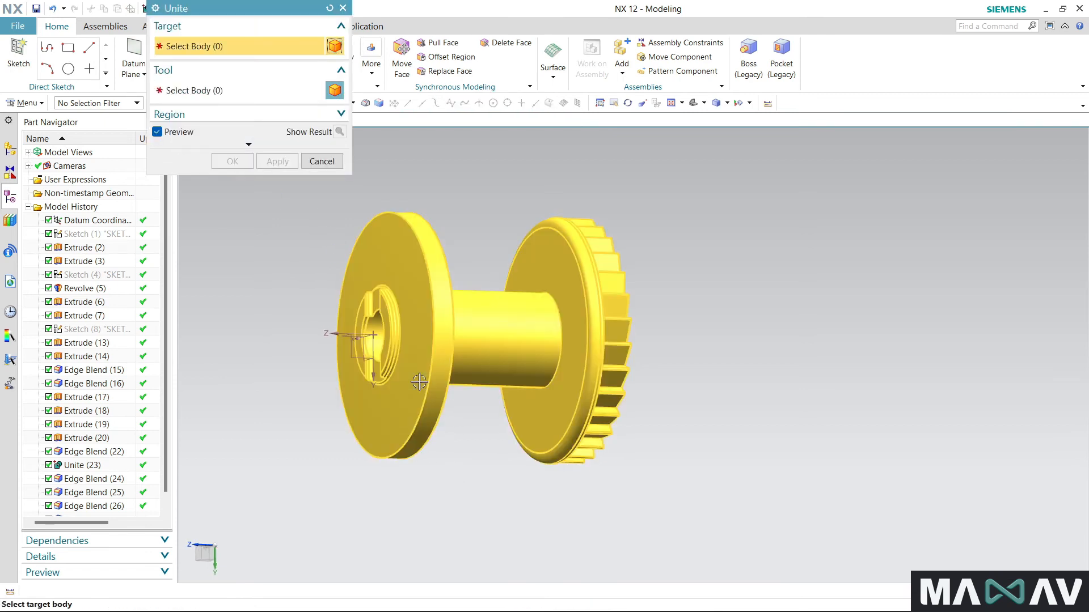
pyautogui.click(343, 8)
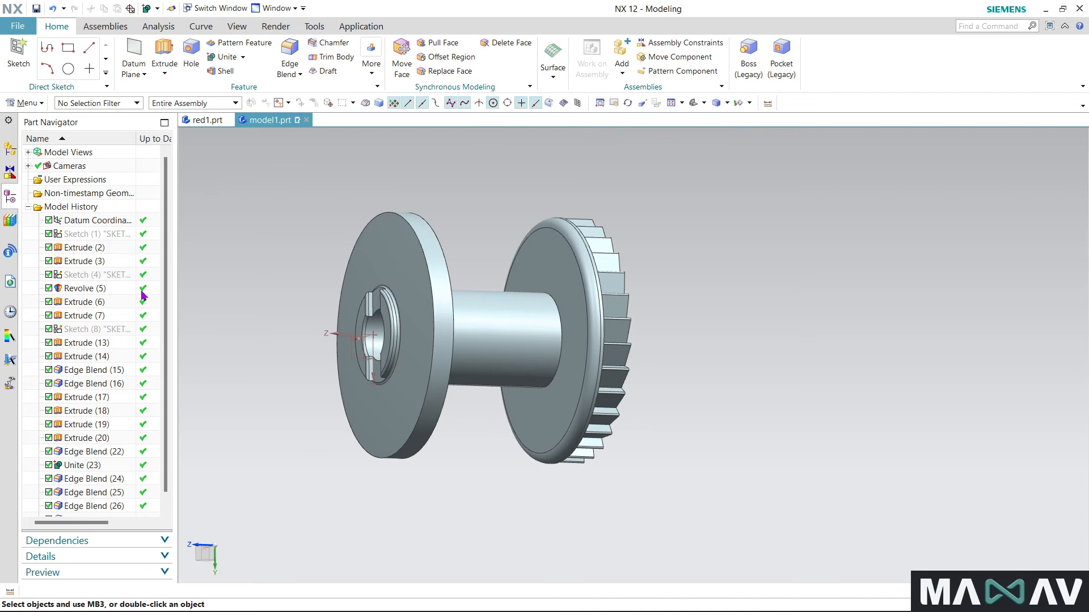
# - Edit Revolve (5) so its Boolean is Unite, and dismiss the alert and information window
pyautogui.doubleClick(87, 289)
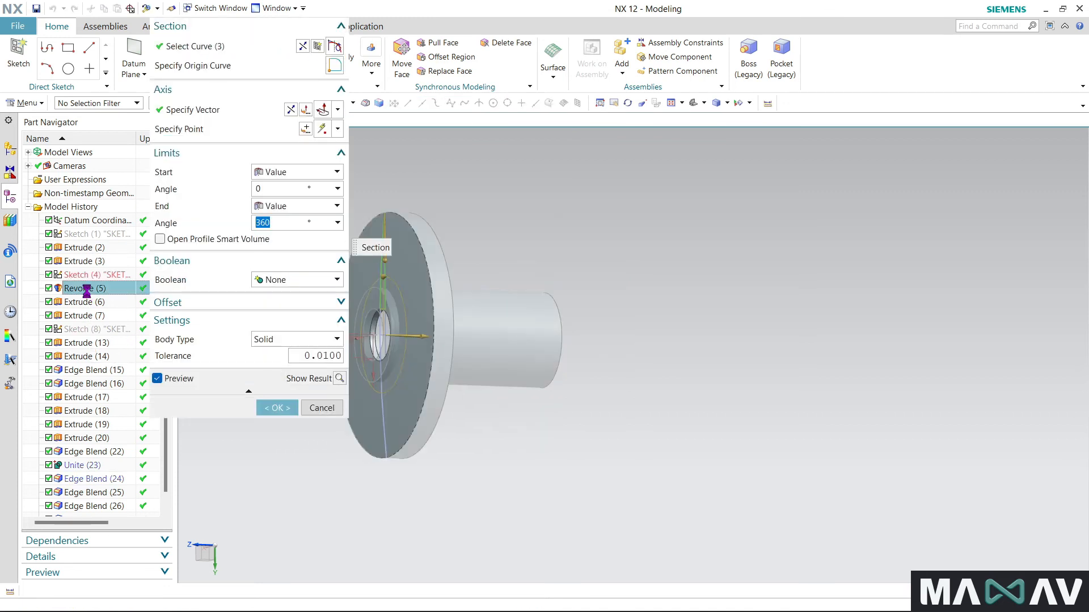
pyautogui.click(274, 282)
pyautogui.click(275, 293)
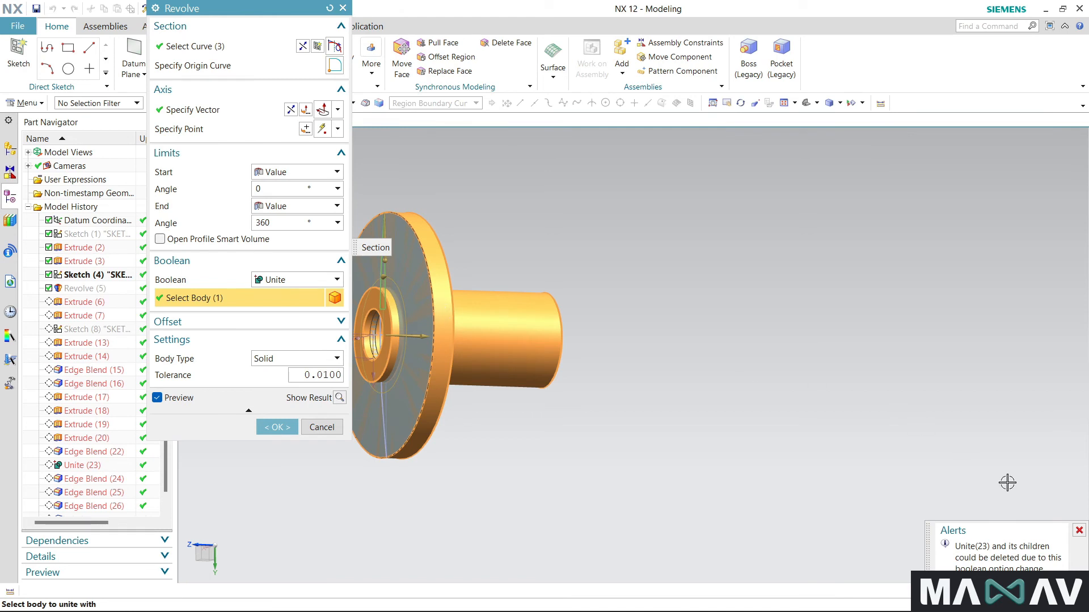
pyautogui.click(1078, 530)
pyautogui.click(291, 426)
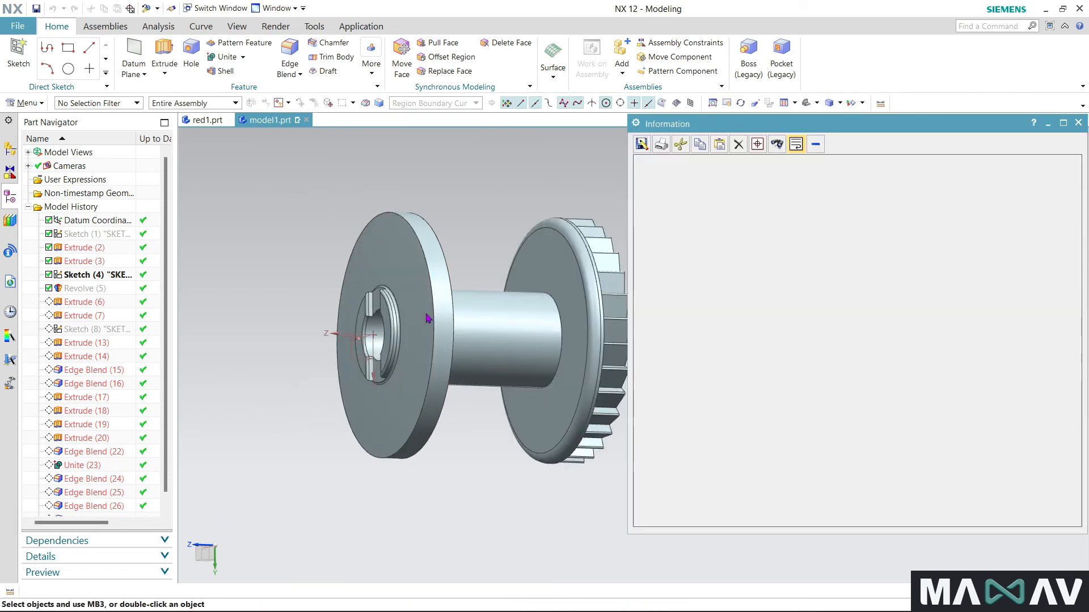
pyautogui.click(1078, 124)
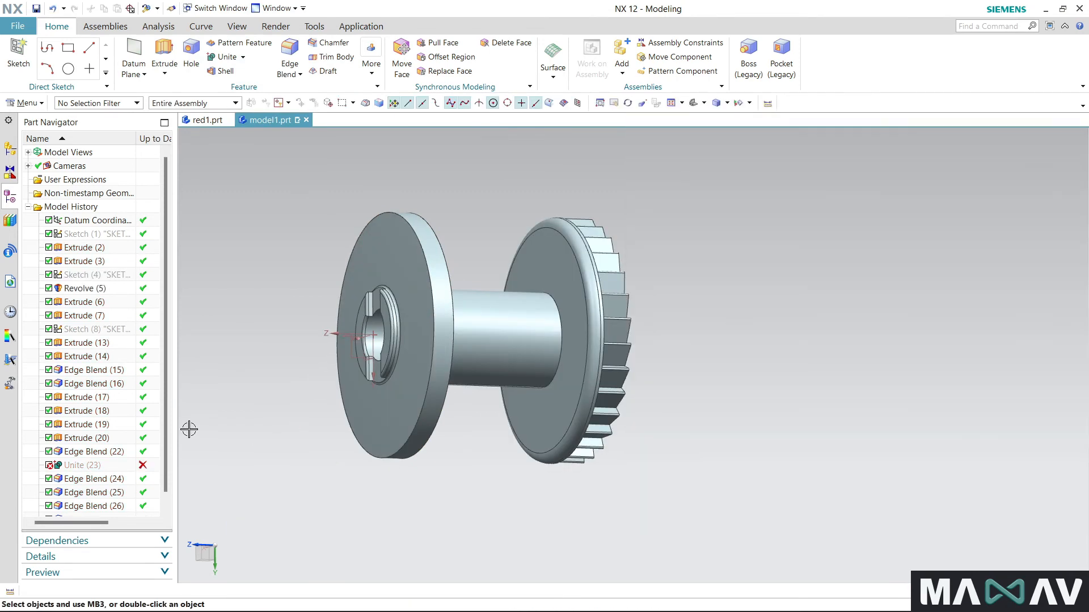
pyautogui.doubleClick(85, 465)
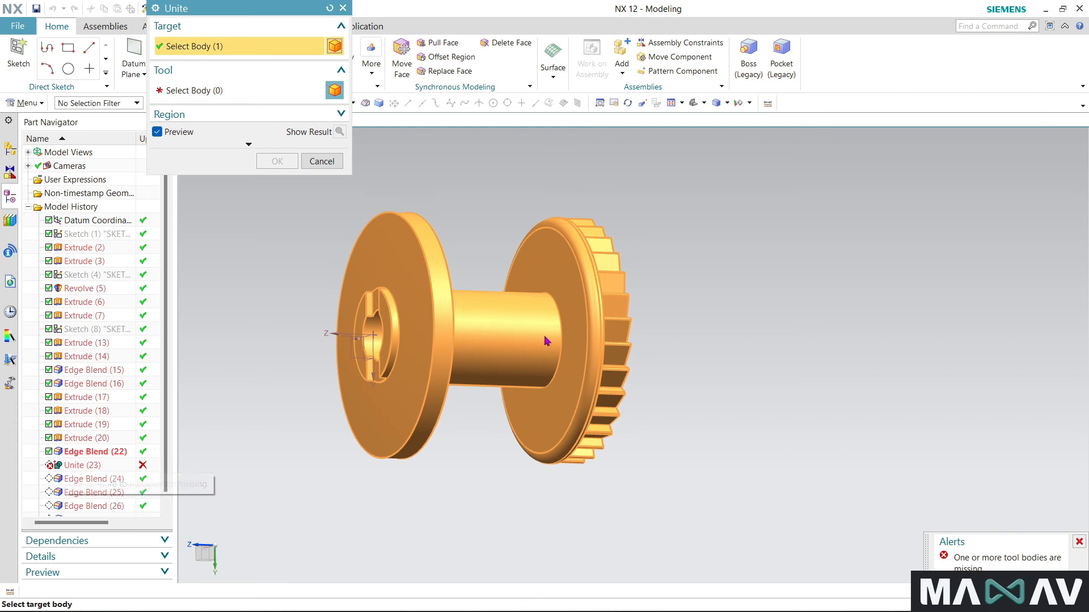
pyautogui.click(1079, 543)
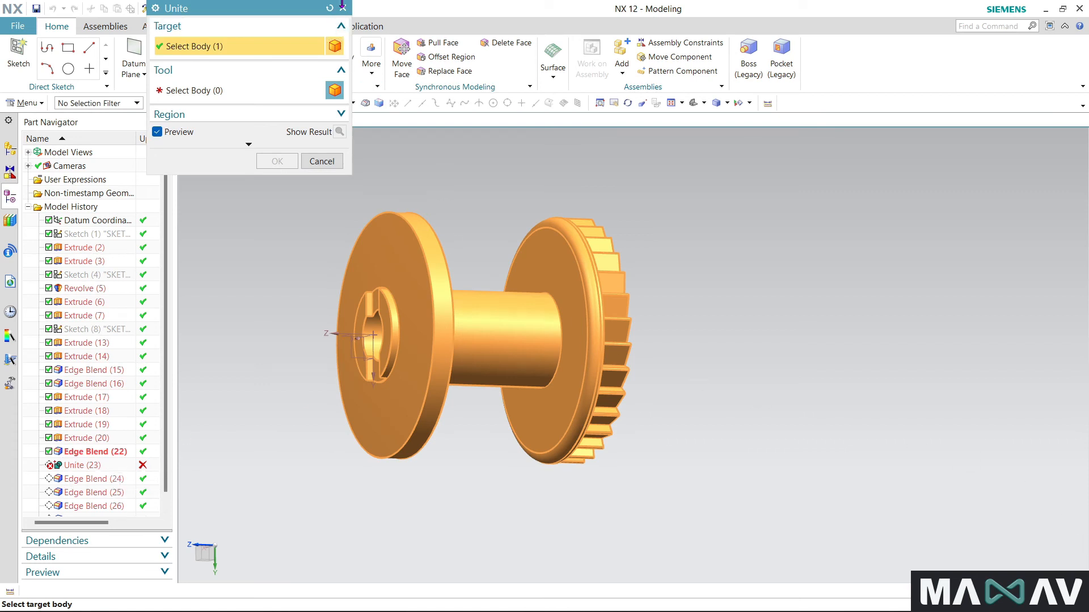
pyautogui.click(244, 91)
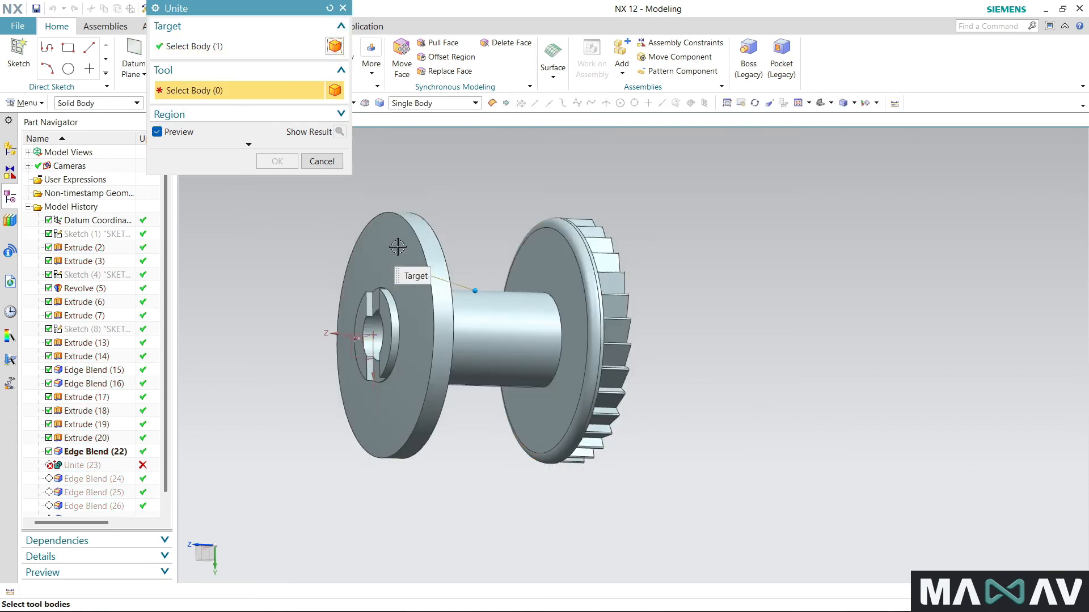
pyautogui.moveTo(318, 206); pyautogui.dragTo(674, 493)
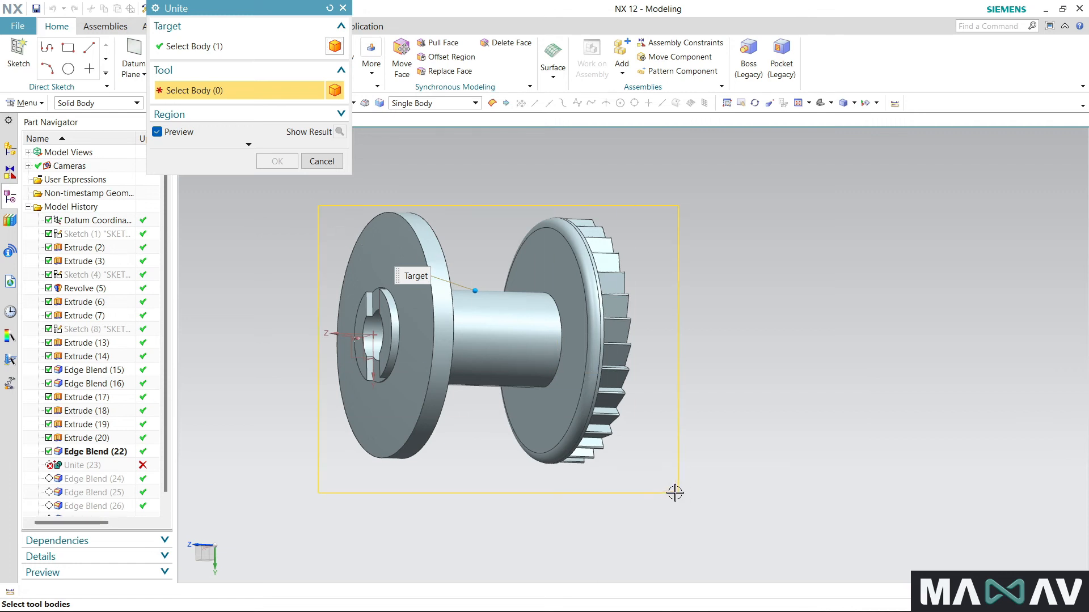
pyautogui.click(343, 8)
# - Delete the failed unite feature, Unite (23), from the model history
pyautogui.rightClick(108, 465)
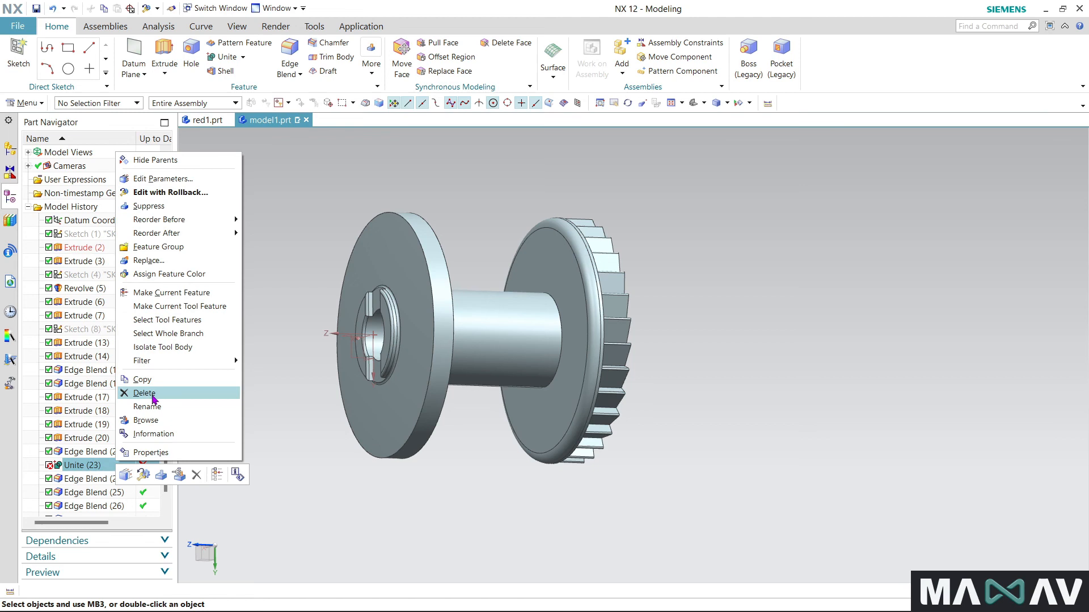
pyautogui.click(144, 393)
# - Blend both outer rim edges of the plain flange with a 2 mm radius
pyautogui.scroll(-1, 297, 278)
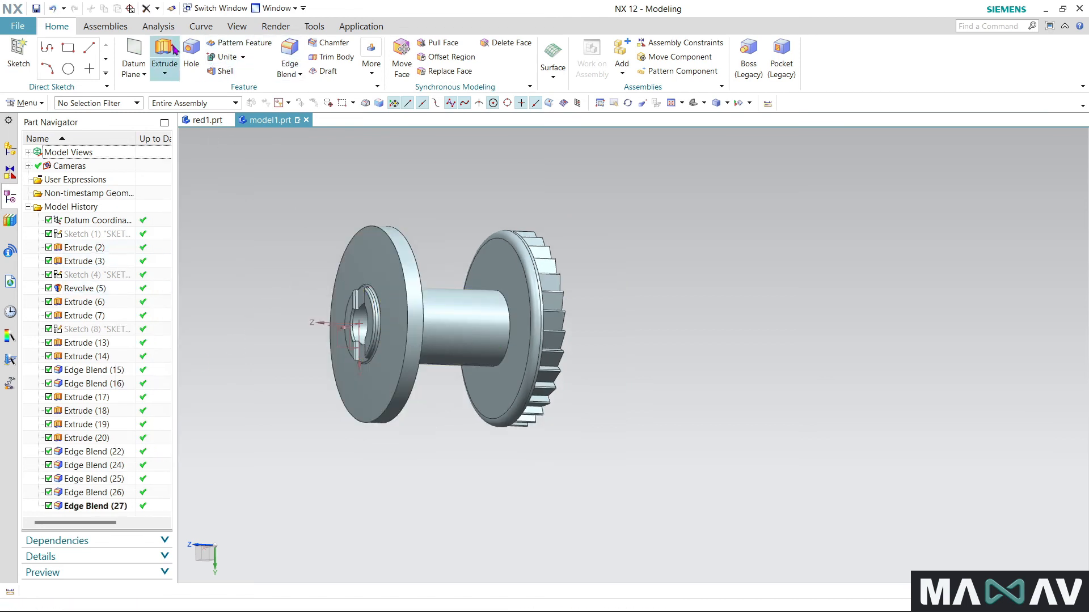
pyautogui.click(291, 44)
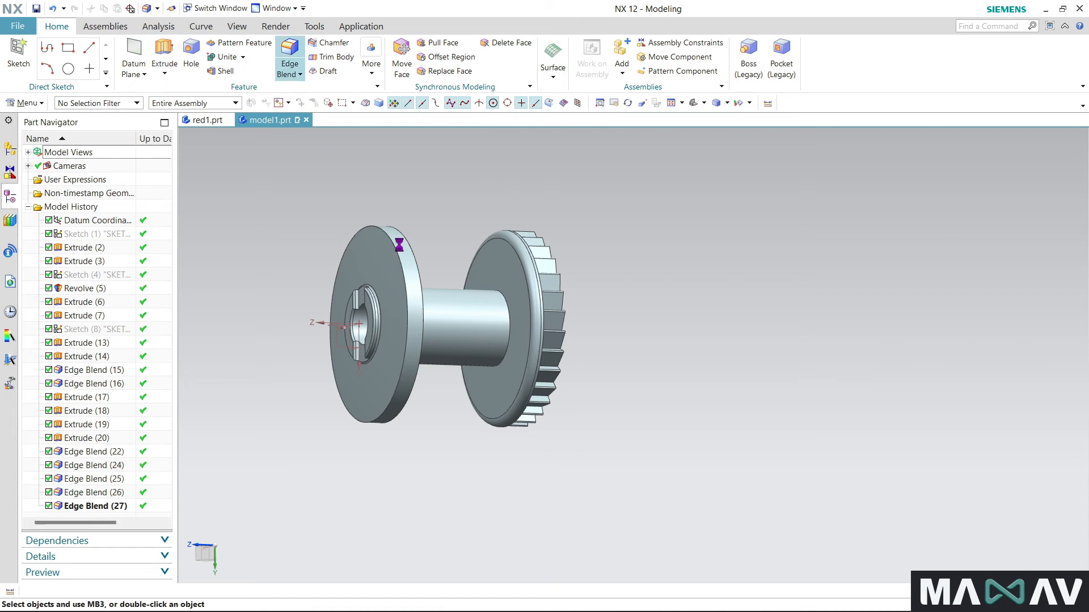
pyautogui.click(413, 256)
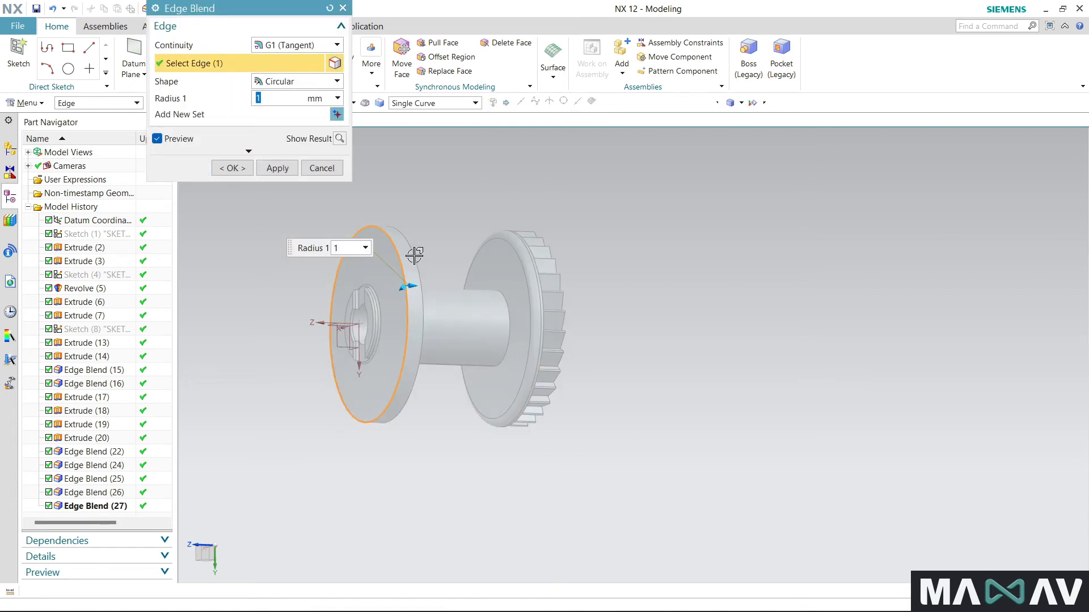
pyautogui.click(415, 257)
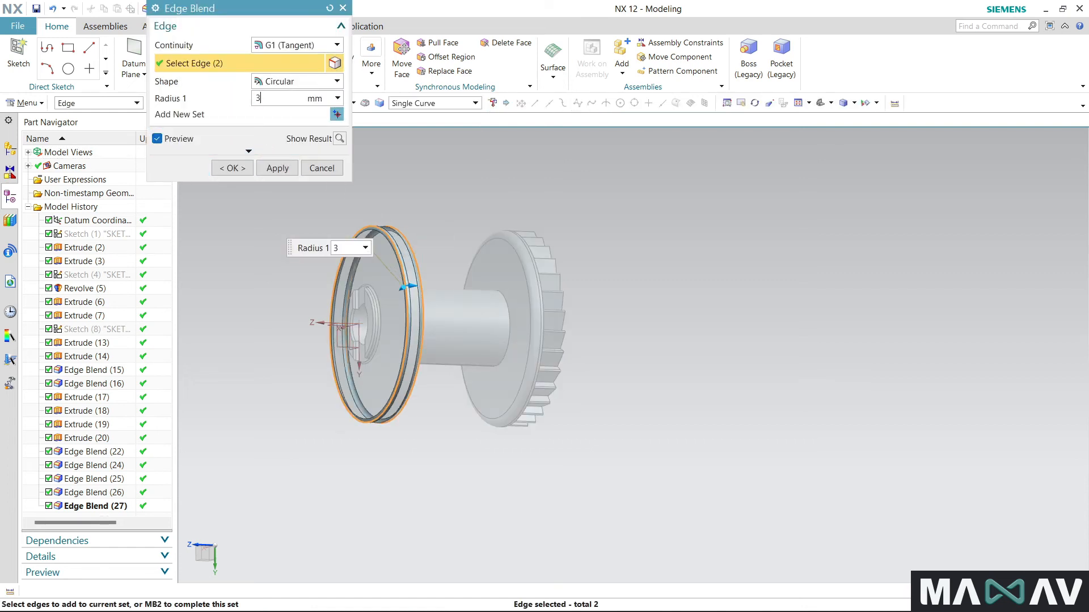
pyautogui.press('Return')
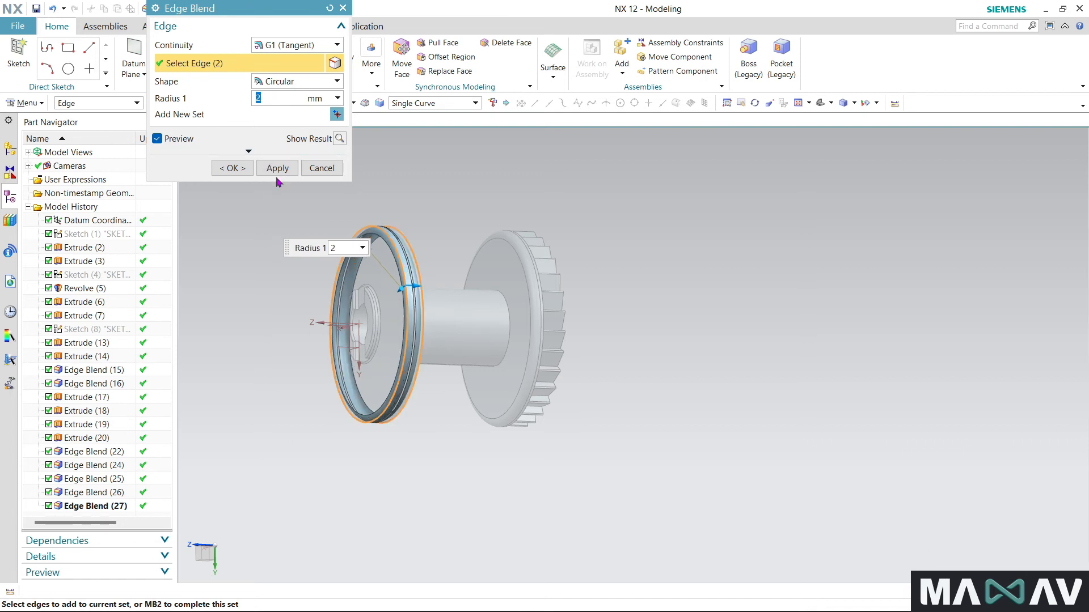
pyautogui.click(230, 167)
# - Save the part after checking the blended flange rims
pyautogui.scroll(3, 277, 221)
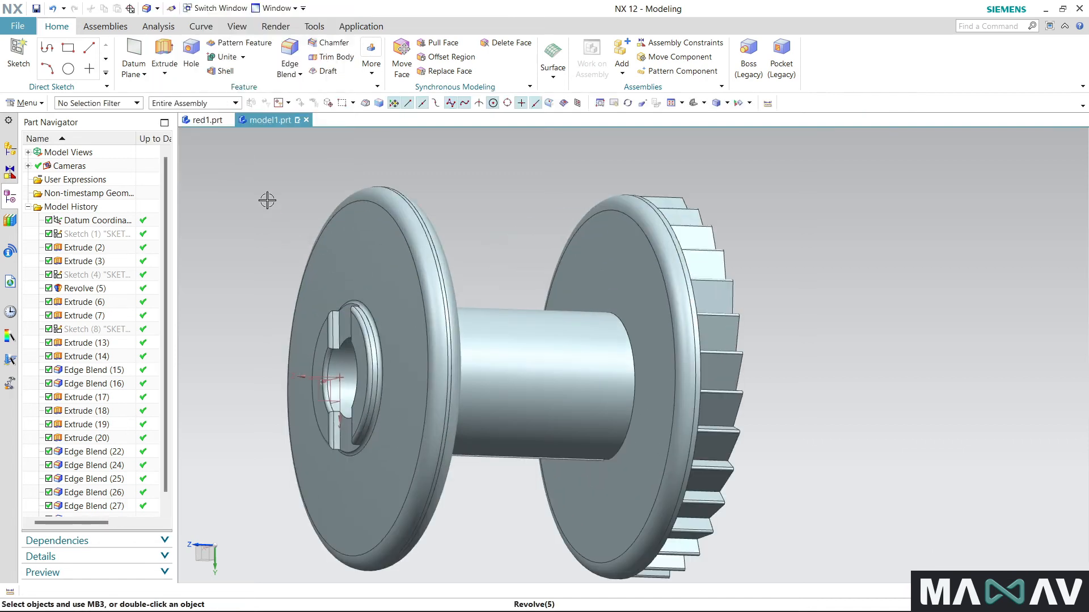
pyautogui.moveTo(270, 200); pyautogui.dragTo(304, 209, button='middle')
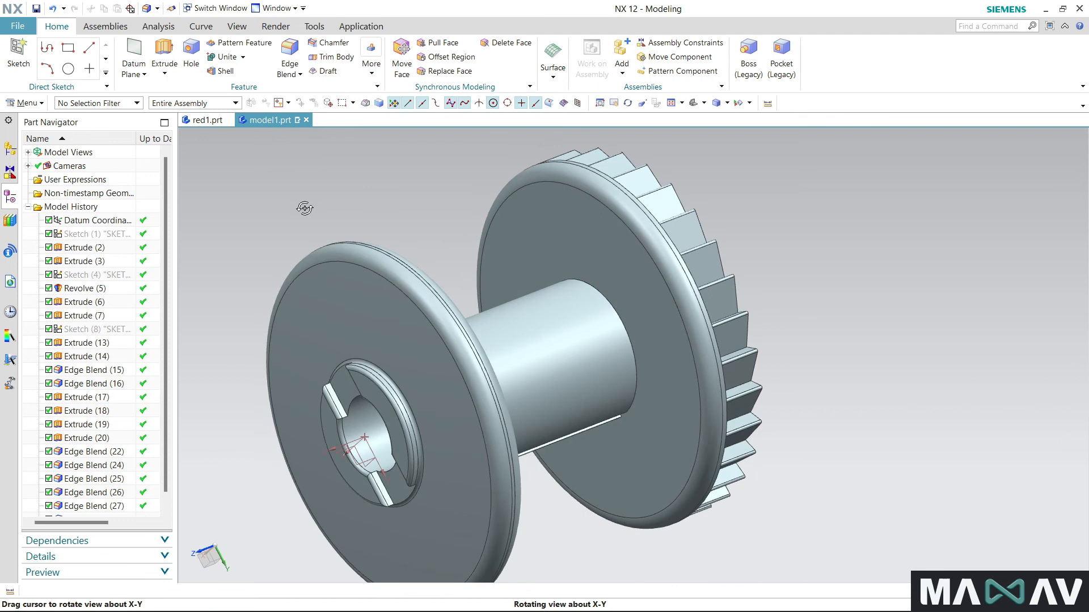
pyautogui.scroll(-3, 437, 231)
pyautogui.moveTo(286, 350); pyautogui.dragTo(274, 284, button='middle')
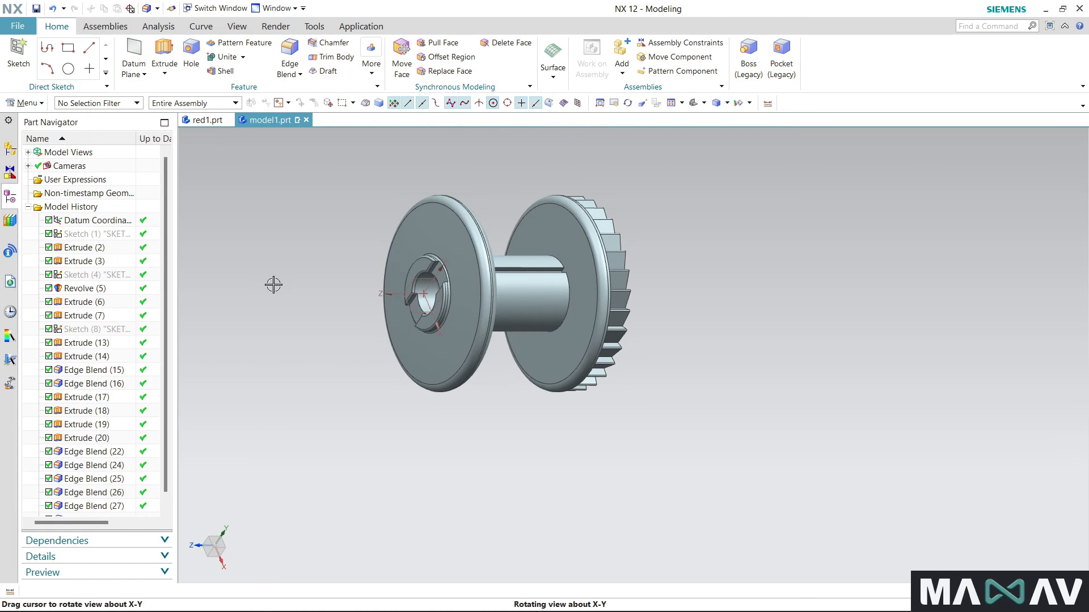
pyautogui.click(36, 8)
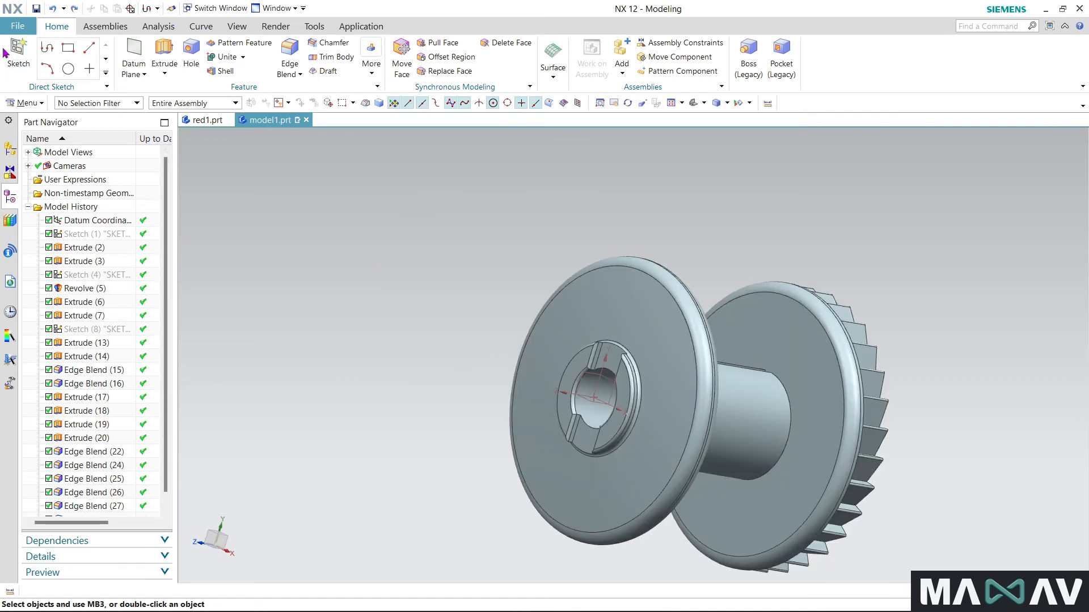
# - Start a new sketch on the XY plane of the datum coordinate system inside the plain flange's hub
pyautogui.click(5, 53)
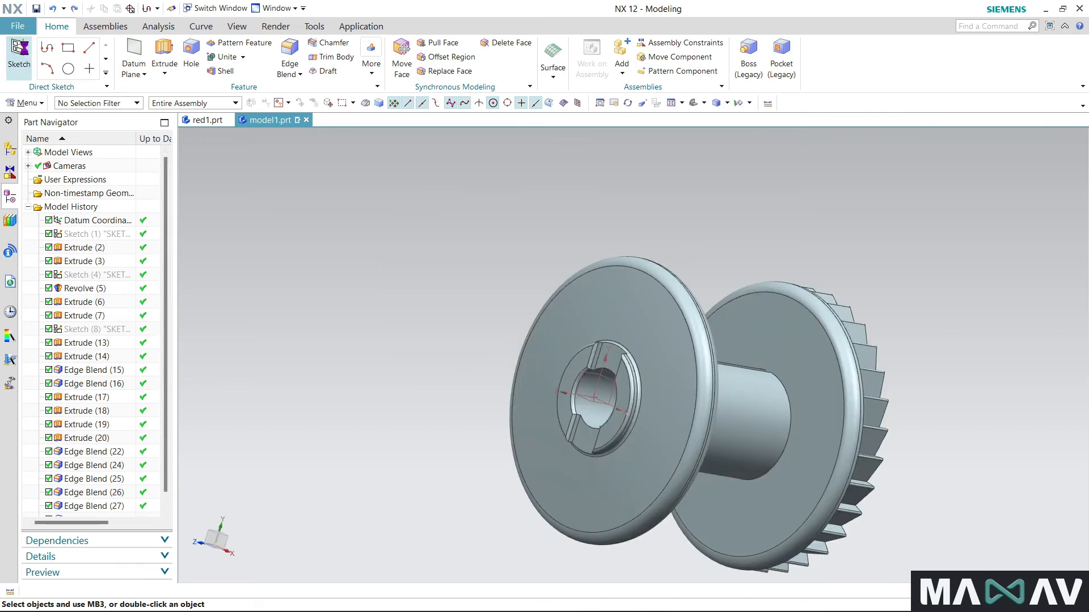
pyautogui.click(607, 392)
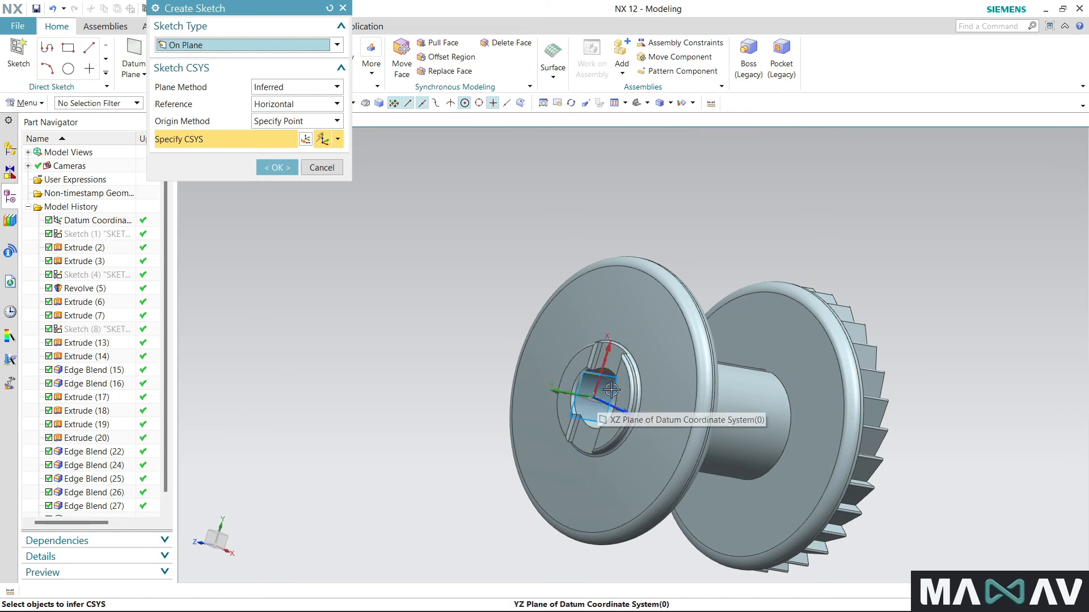
pyautogui.click(608, 391)
pyautogui.scroll(3, 624, 403)
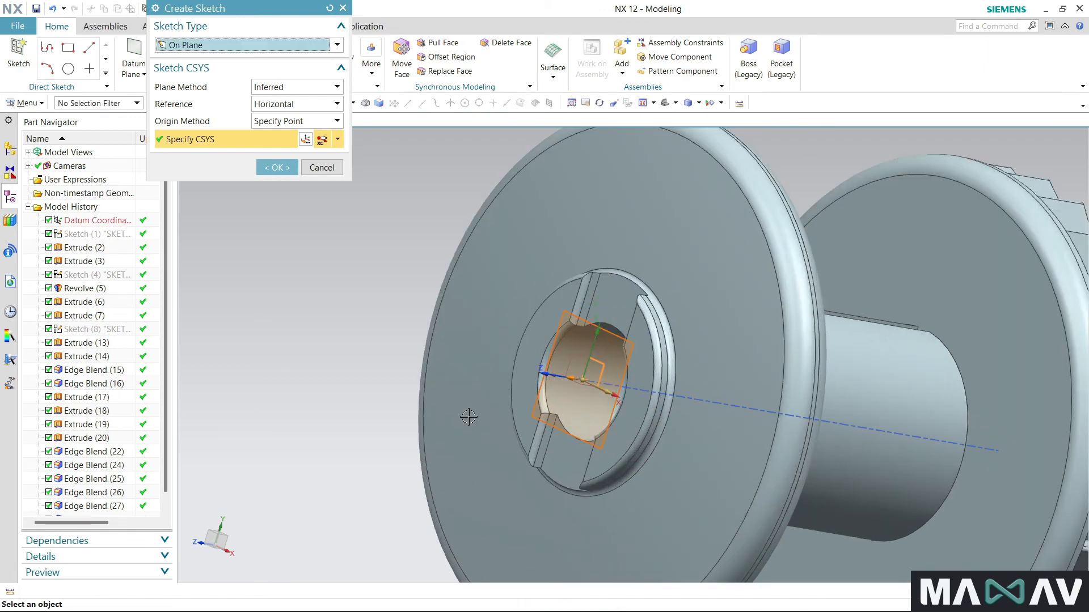
pyautogui.click(287, 169)
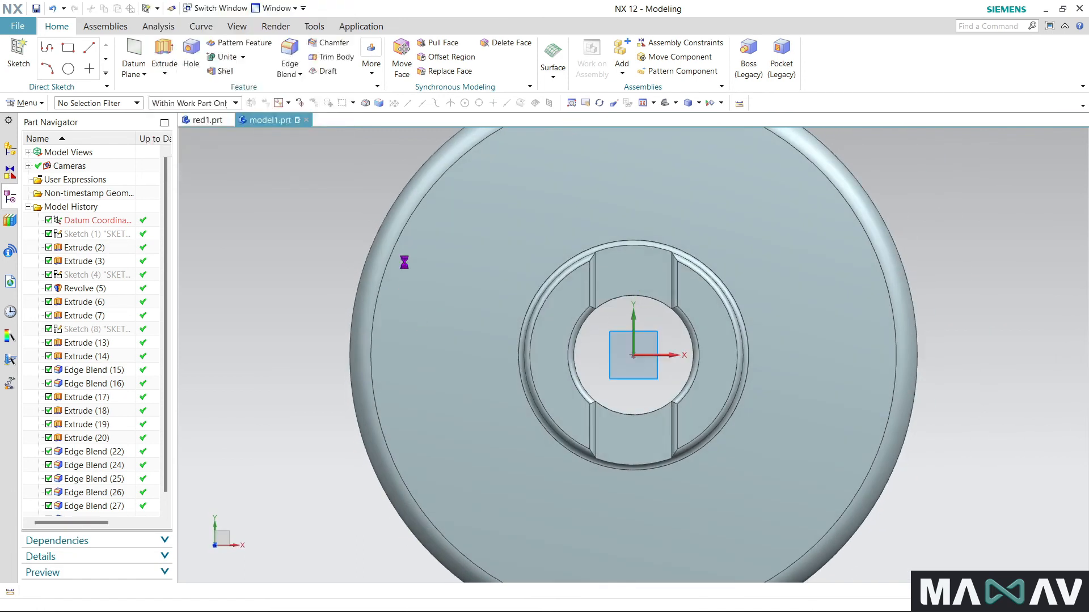
# - Sketch three concentric circles at the origin, one matching the hub bore and two with diameters 13.5 and 7.5 mm, and finish the sketch
pyautogui.click(161, 49)
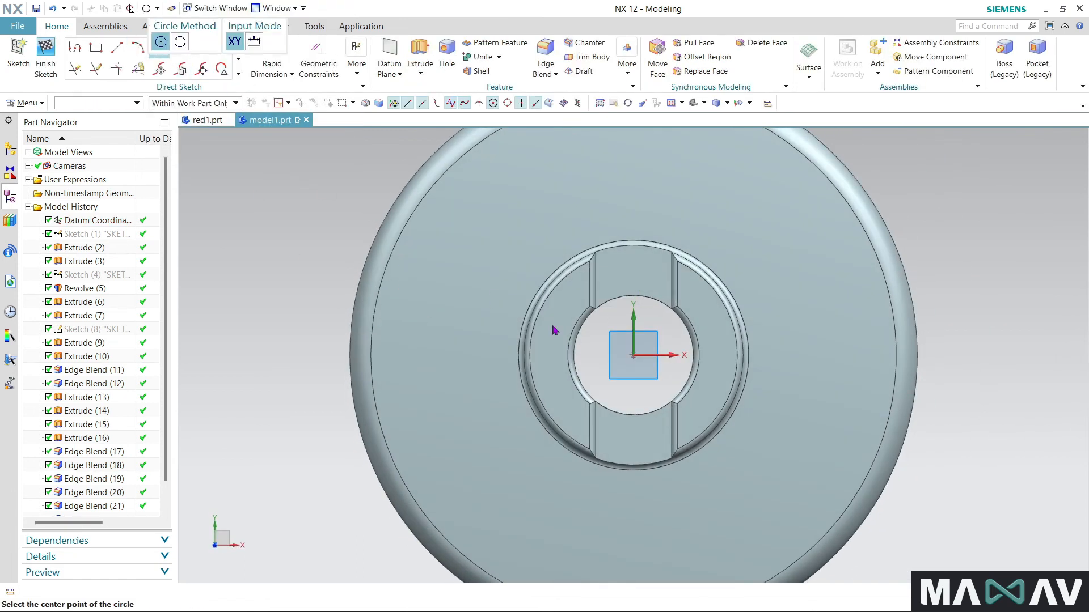
pyautogui.click(648, 381)
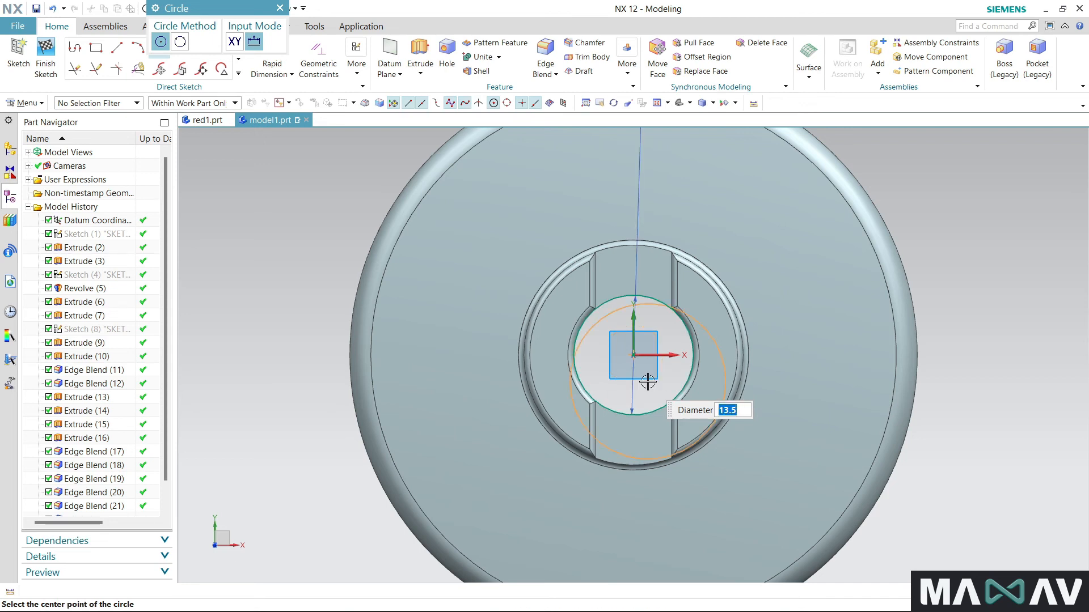
pyautogui.click(634, 360)
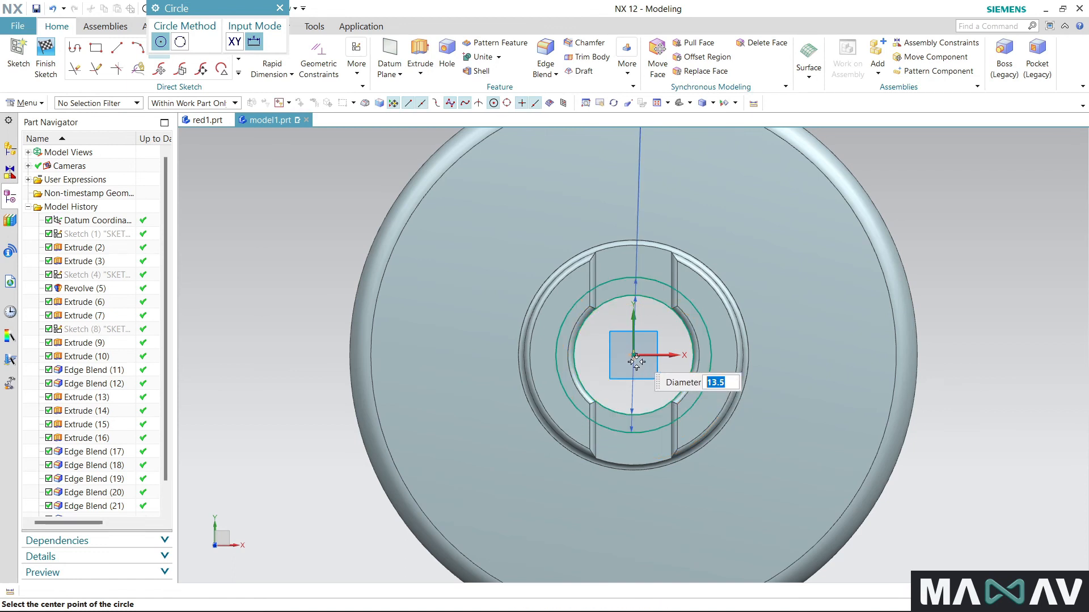
pyautogui.press('Return')
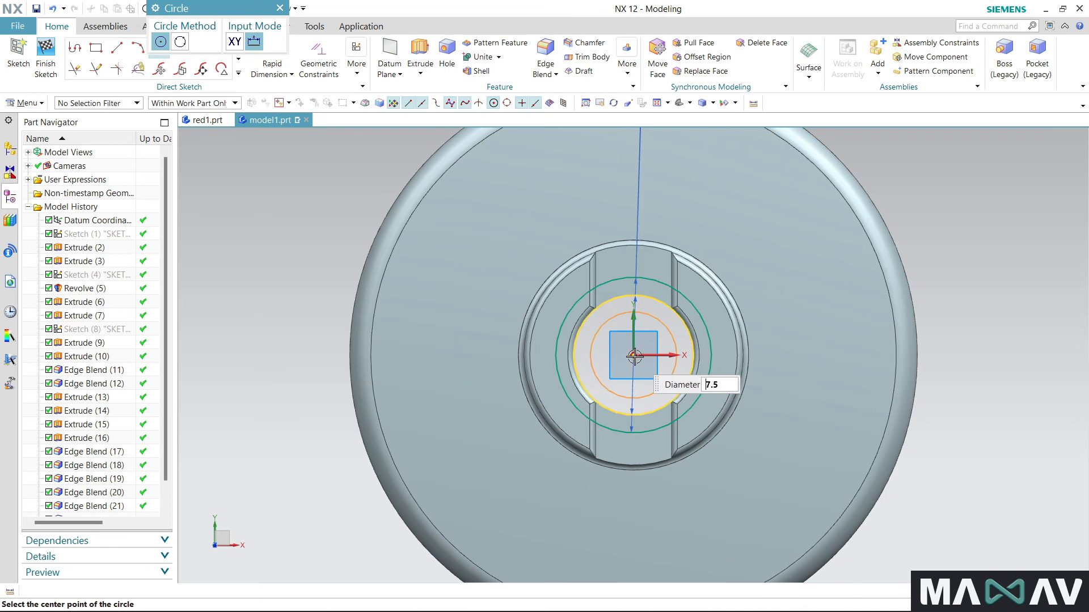
pyautogui.click(634, 356)
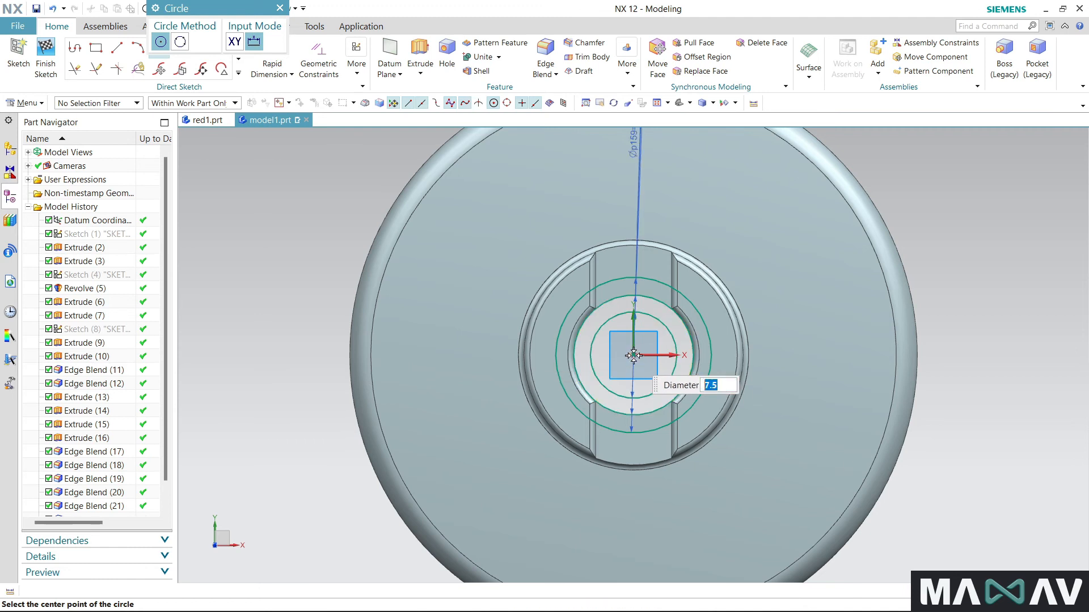
pyautogui.click(280, 8)
pyautogui.click(45, 59)
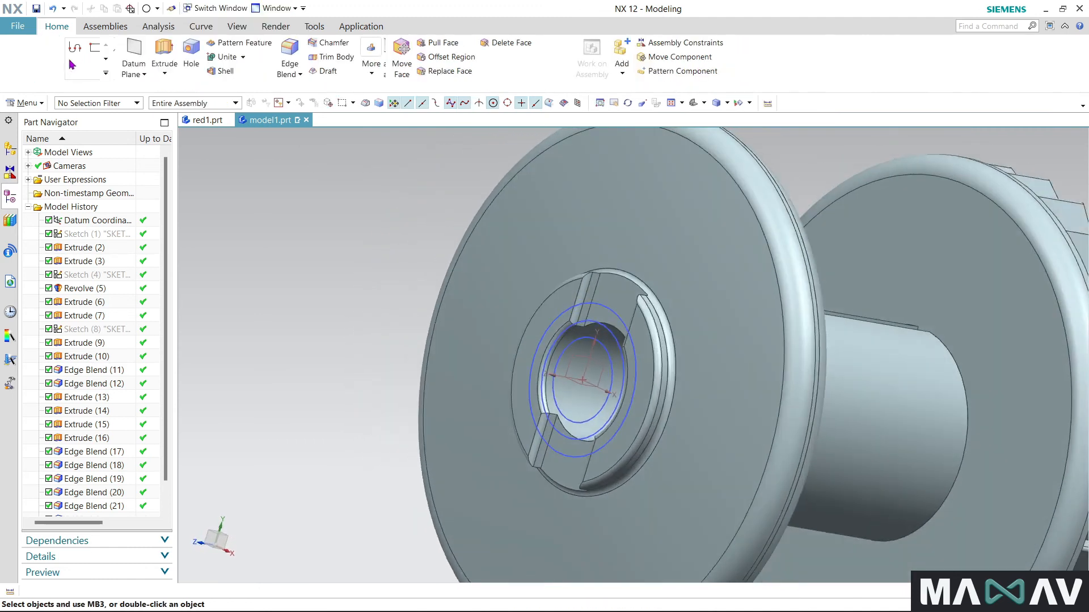
# - Extrude the ring between the middle and inner circles from -1.5 to 6 mm, with the direction reversed into the bore
pyautogui.click(164, 54)
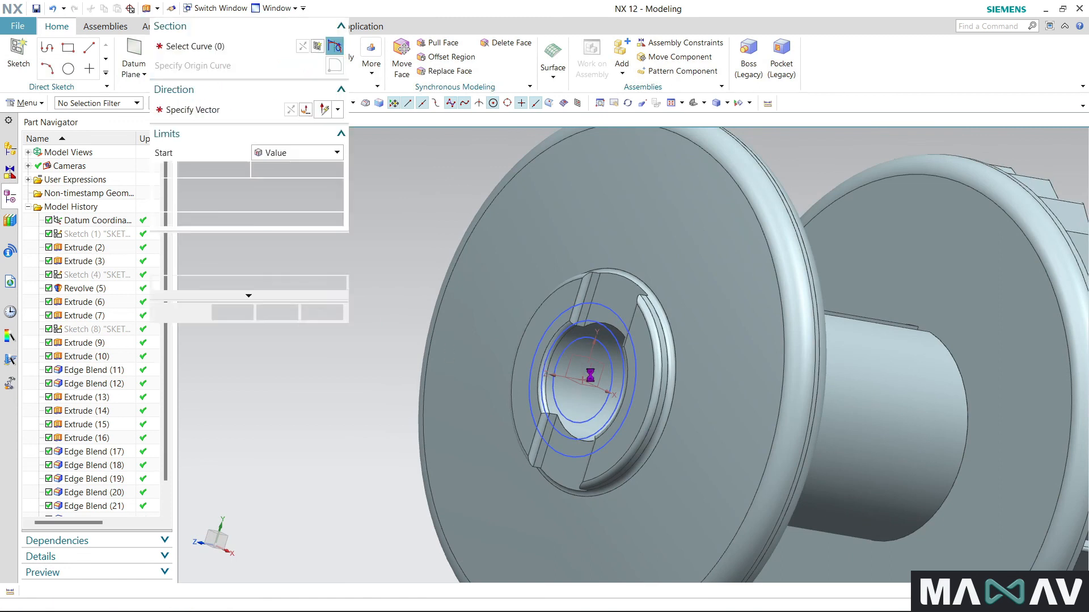
pyautogui.scroll(3, 610, 372)
pyautogui.click(627, 367)
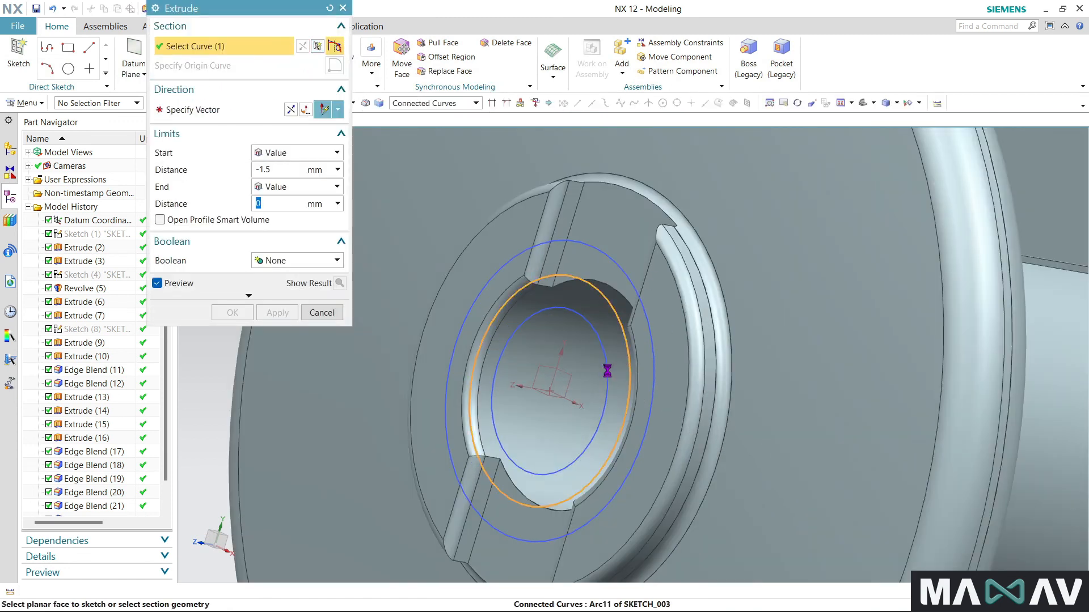
pyautogui.click(603, 370)
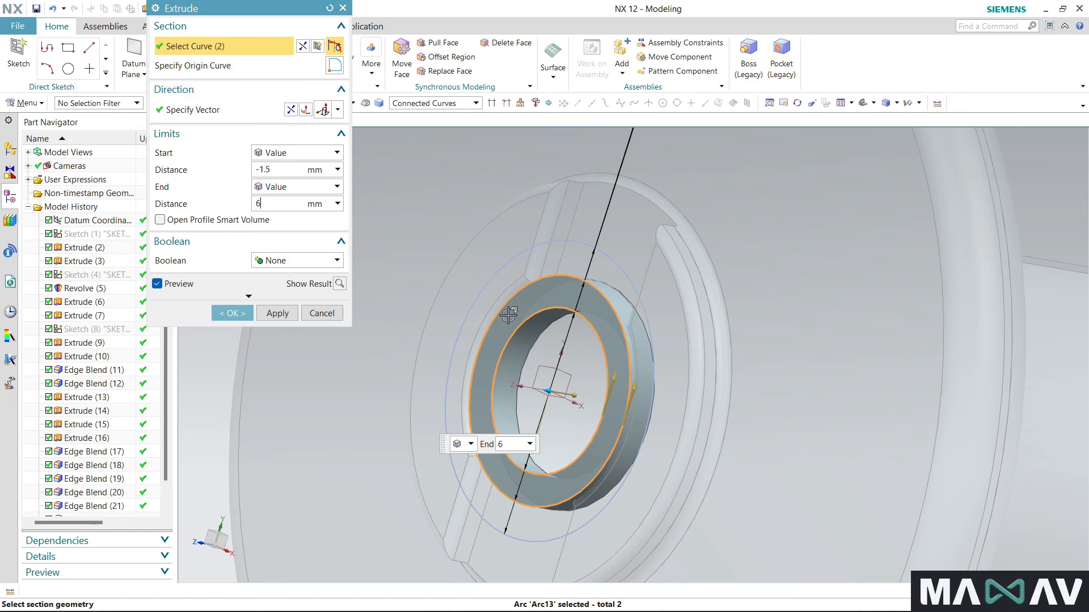
pyautogui.click(305, 110)
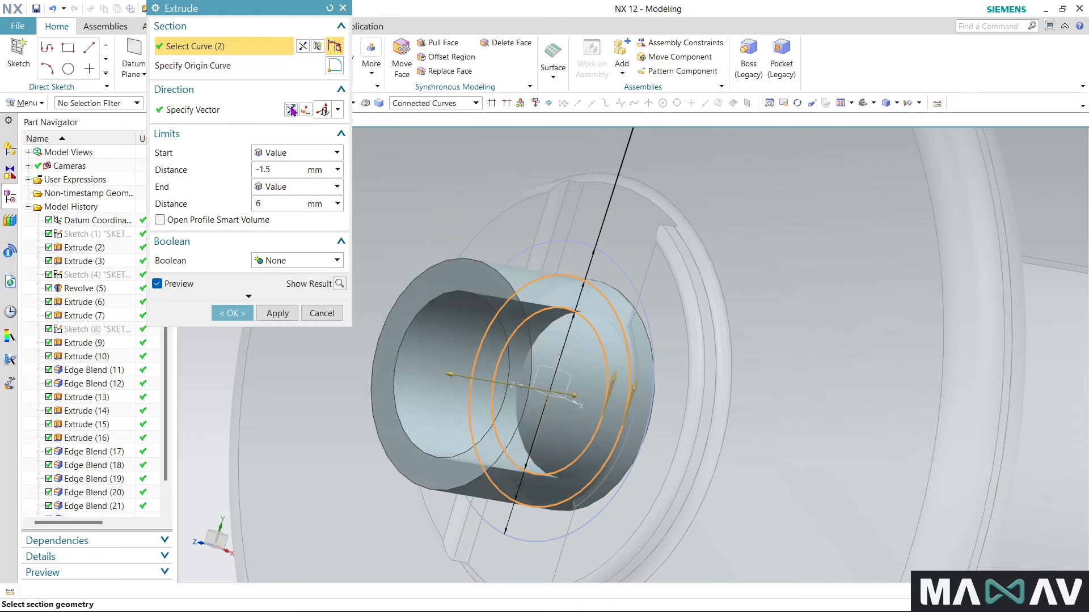
pyautogui.click(229, 313)
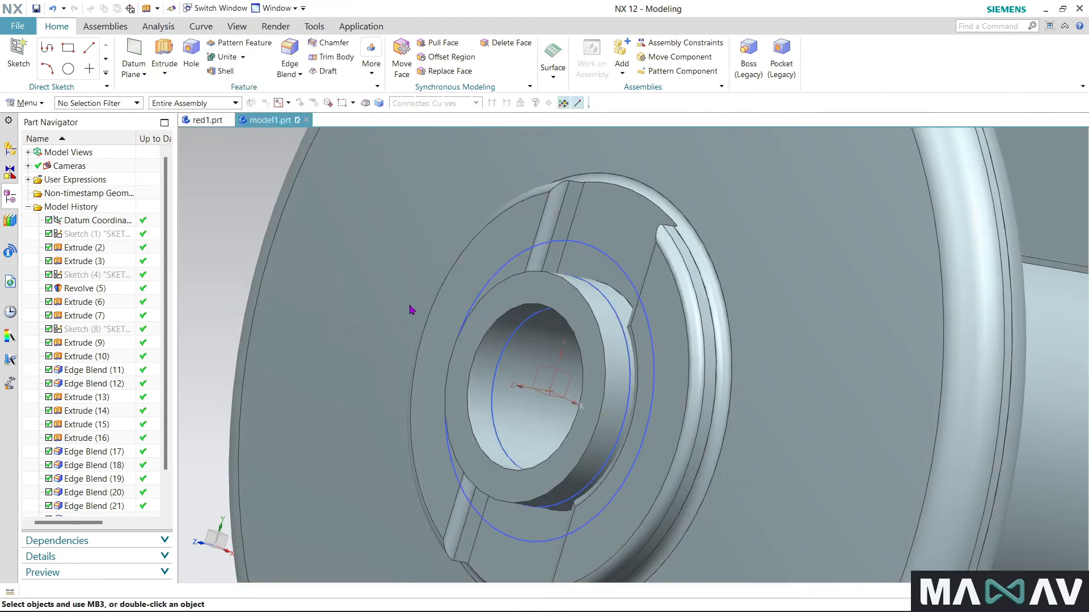
# - Extrude the ring between the outer and middle circles from -1.5 to 0 mm in the reversed direction
pyautogui.scroll(-2, 439, 264)
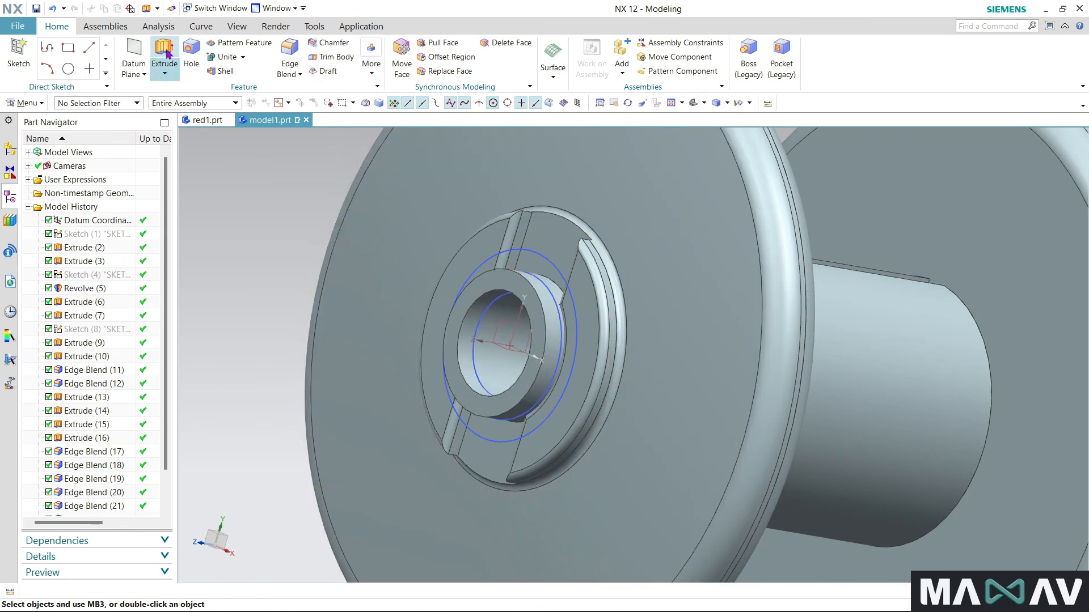
pyautogui.click(562, 353)
pyautogui.click(558, 354)
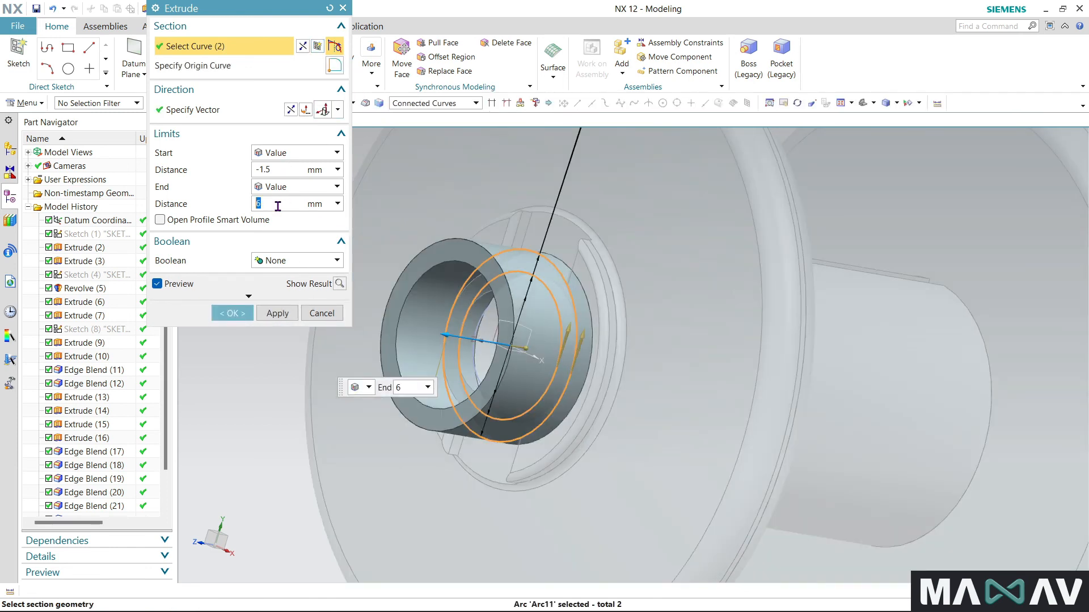
pyautogui.click(290, 109)
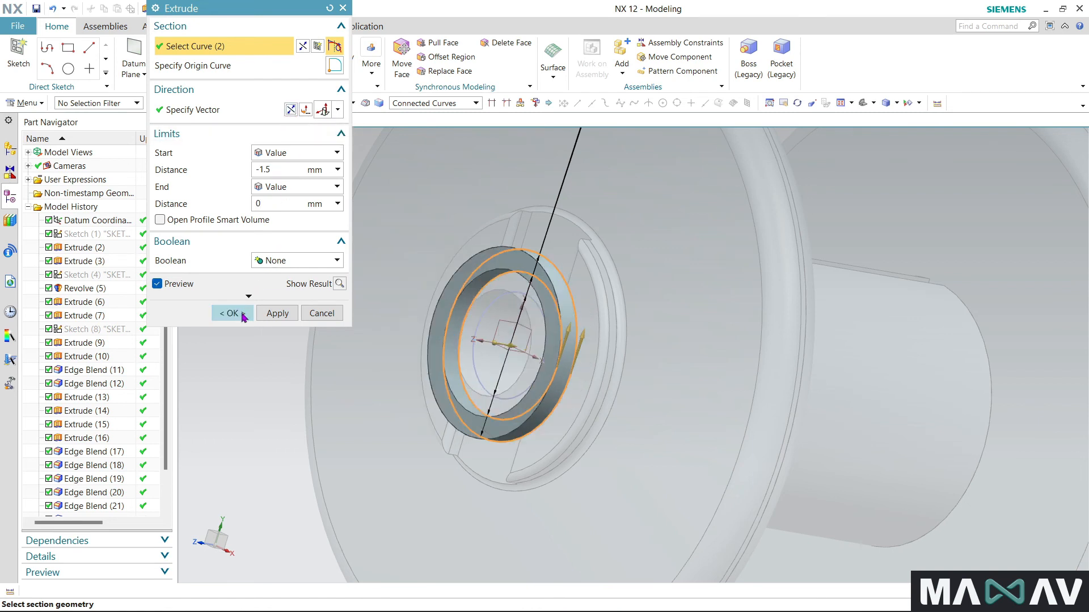
pyautogui.click(233, 313)
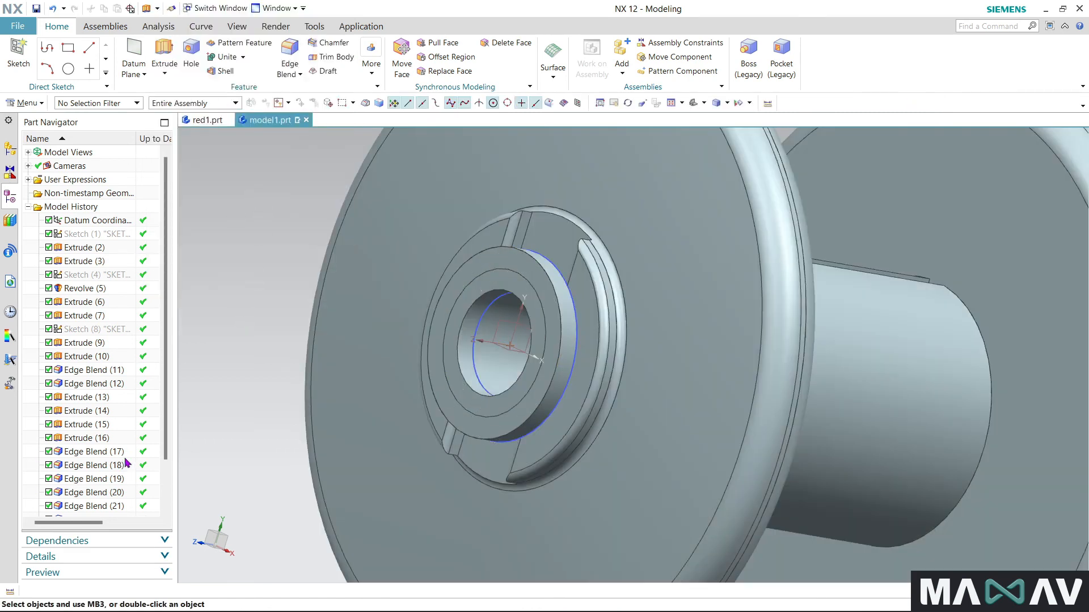
# - Edit Extrude (25) so its Boolean is Unite, joining the outer collar ring to the bushing body of Extrude (24)
pyautogui.scroll(-2, 125, 464)
pyautogui.doubleClick(102, 508)
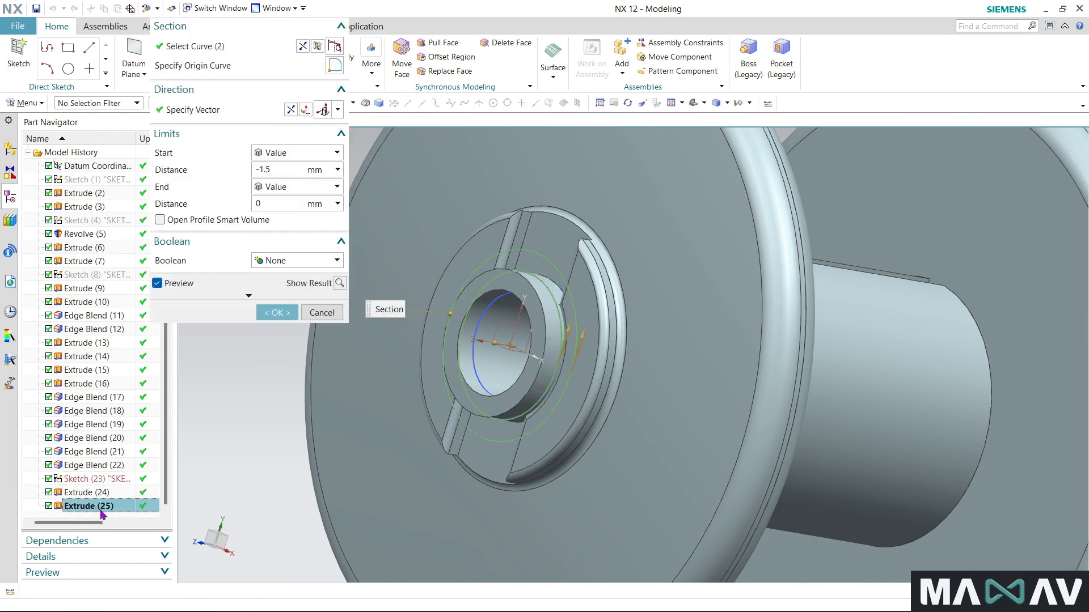
pyautogui.click(275, 261)
pyautogui.click(274, 287)
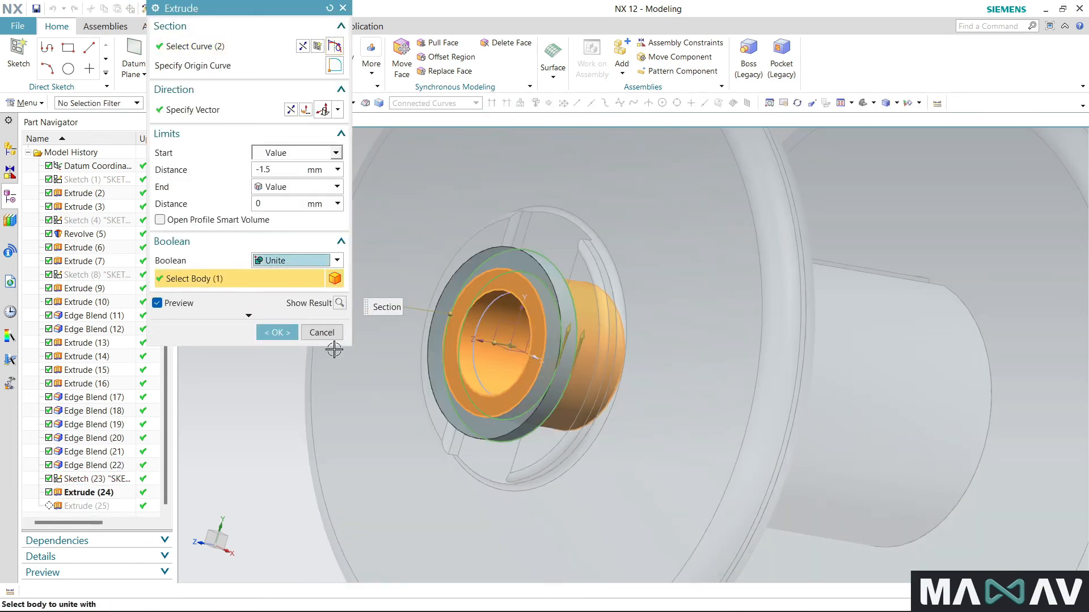
pyautogui.click(283, 333)
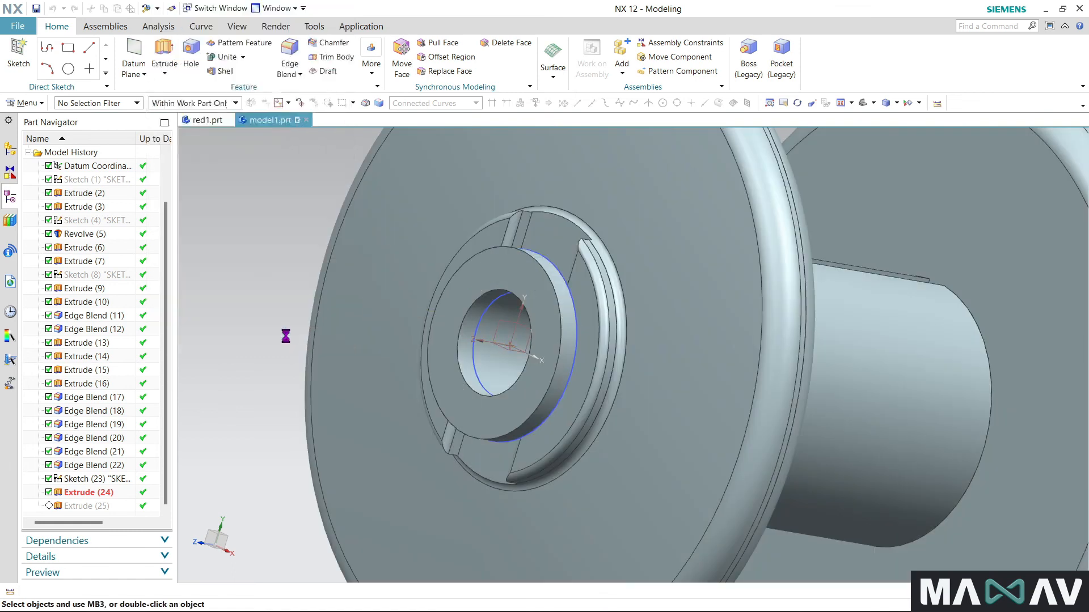
# - Round the outer edge of the bushing's collar with a 1 mm circular edge blend
pyautogui.click(288, 67)
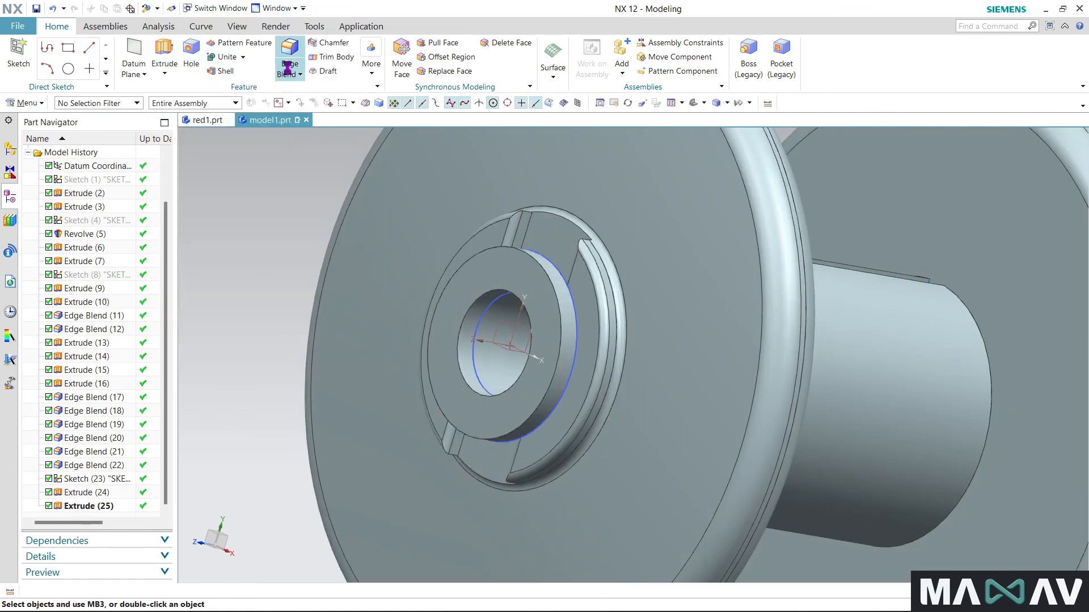
pyautogui.click(559, 319)
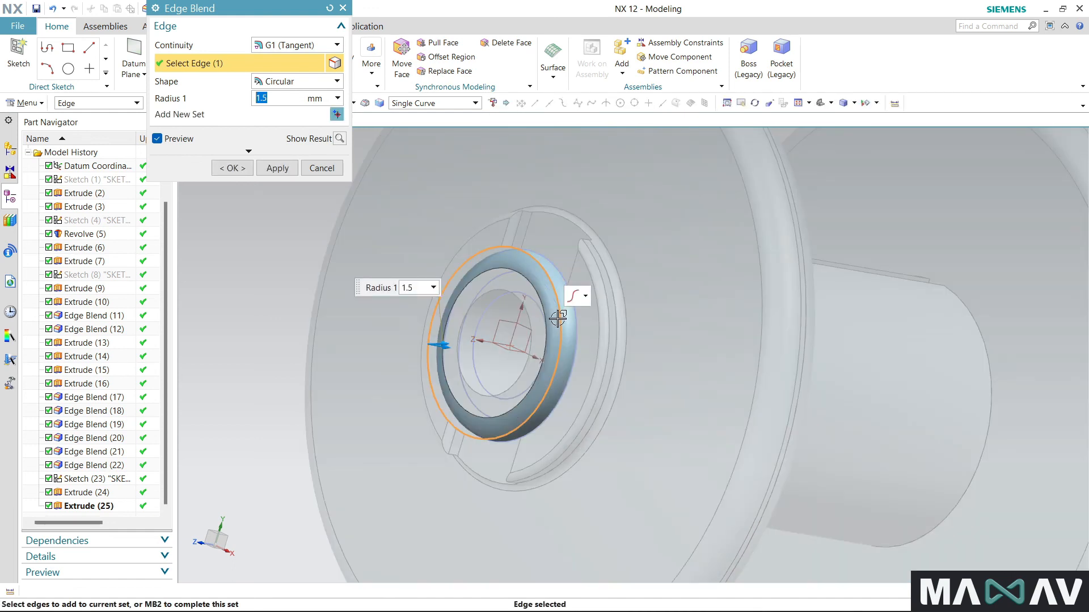
pyautogui.write('1')
pyautogui.press('Return')
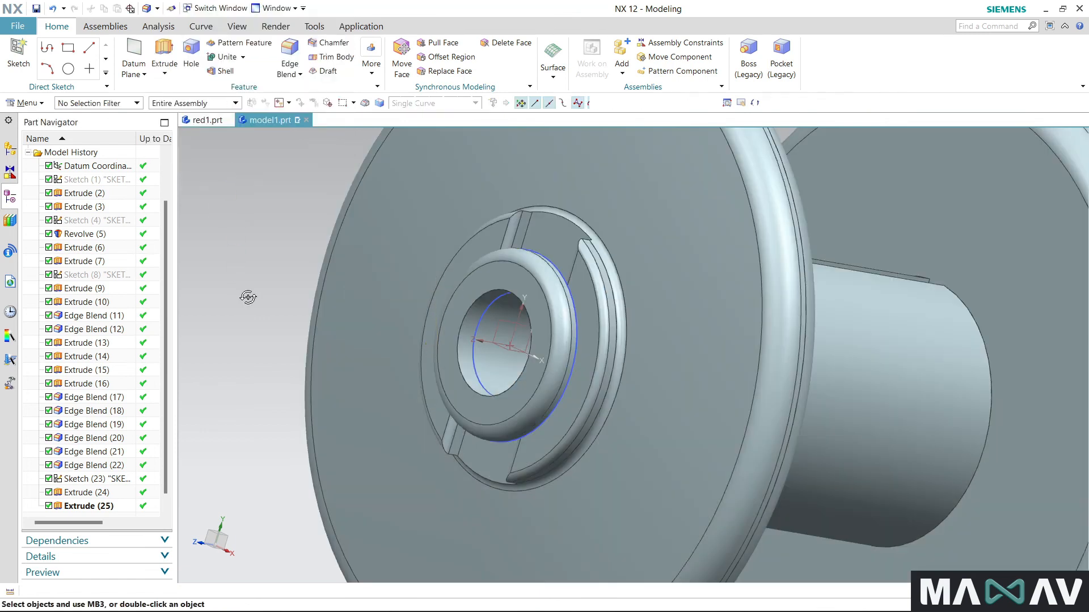
pyautogui.moveTo(246, 297)
pyautogui.mouseDown(button='middle')
pyautogui.moveTo(279, 257)
pyautogui.moveTo(303, 290)
pyautogui.moveTo(262, 302)
pyautogui.mouseUp(button='middle')
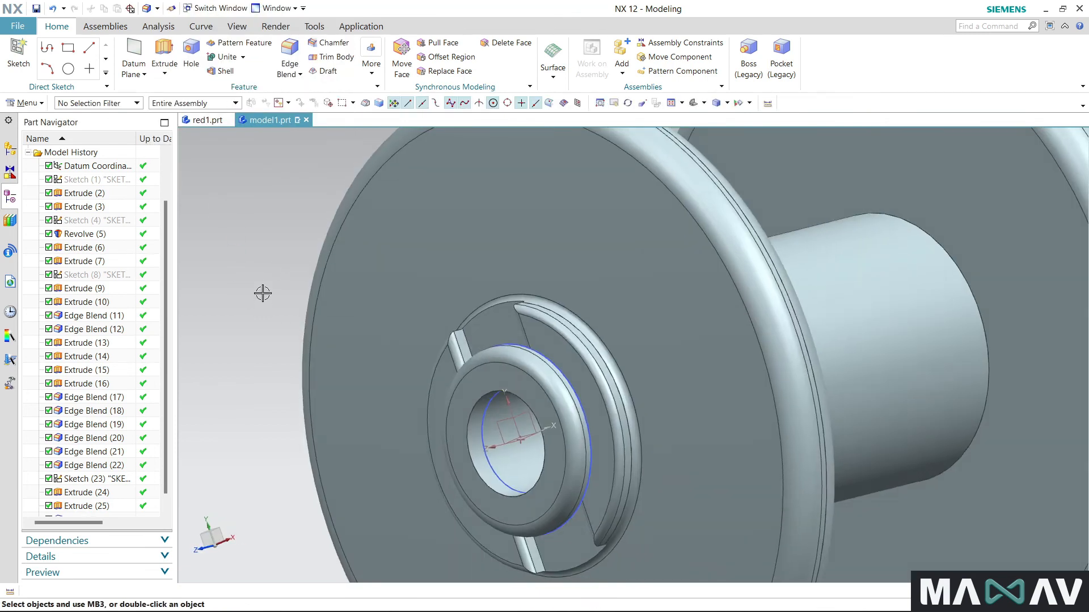
pyautogui.scroll(-1, 253, 210)
pyautogui.click(370, 57)
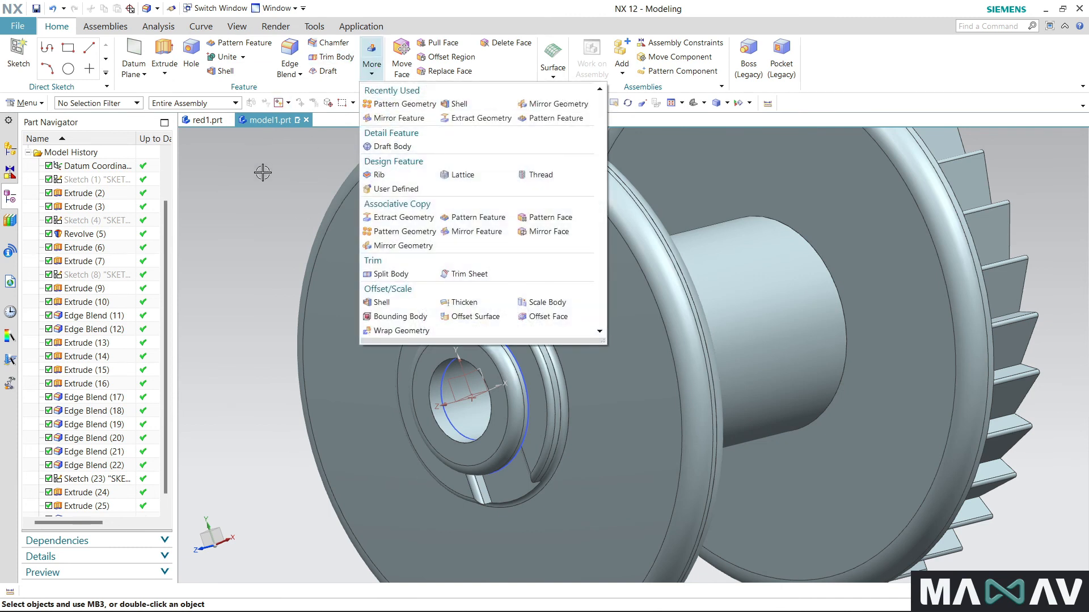
pyautogui.click(262, 172)
pyautogui.scroll(-3, 488, 272)
pyautogui.moveTo(346, 458); pyautogui.dragTo(359, 498, button='middle')
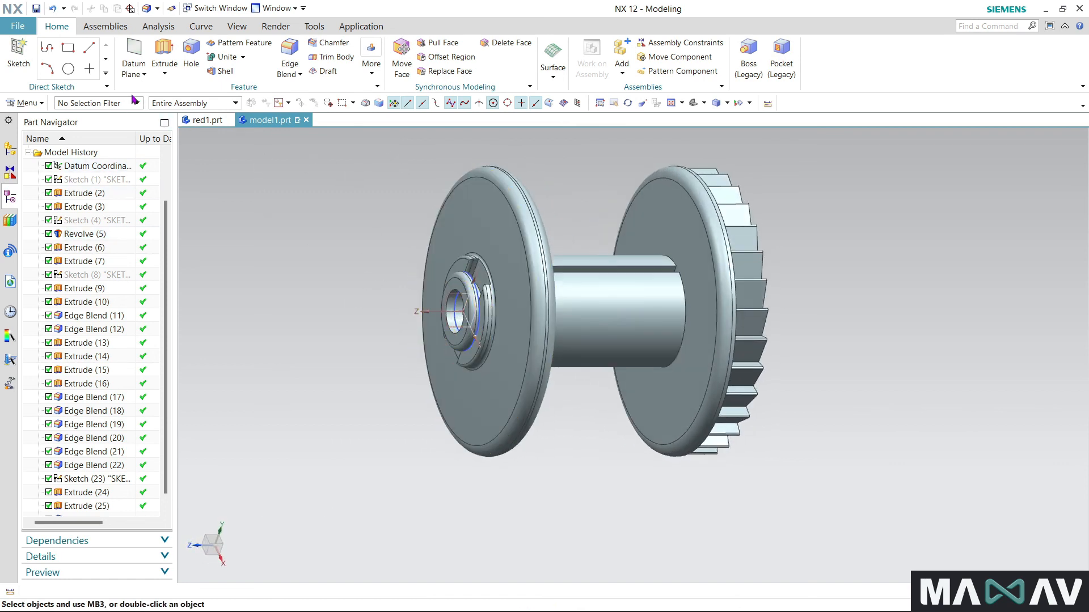
# - Create a Bisector datum plane midway between the plain flange's hub face and the toothed flange's outer hub face
pyautogui.click(135, 72)
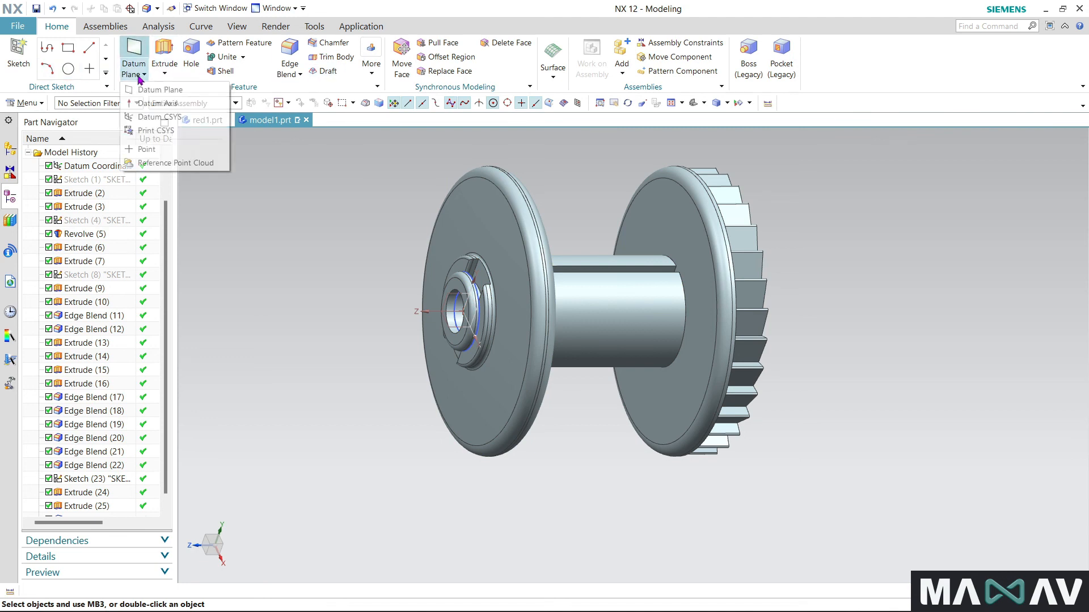
pyautogui.click(173, 91)
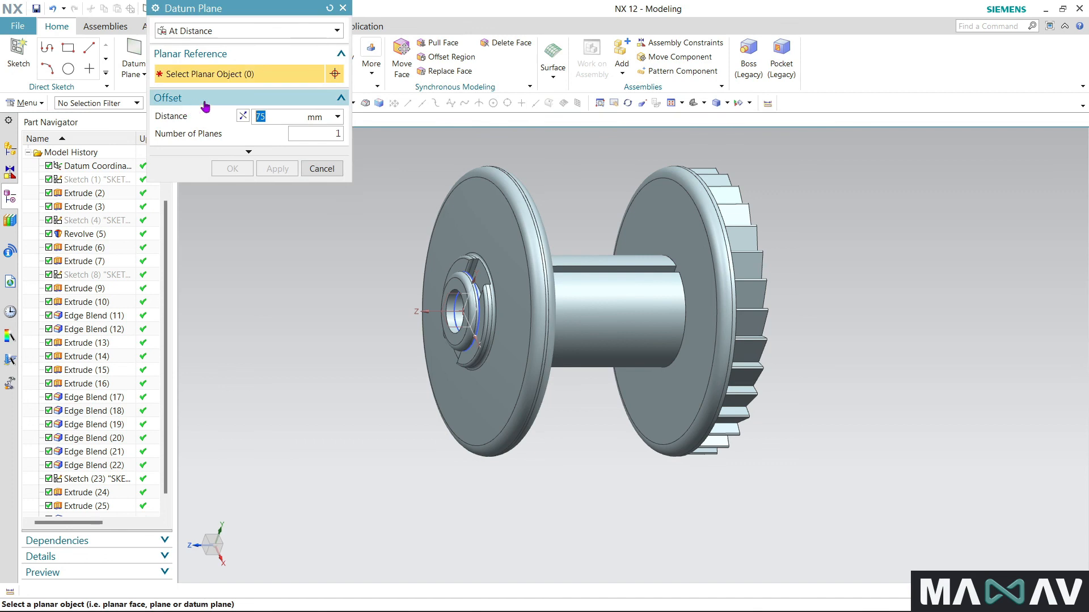
pyautogui.click(270, 32)
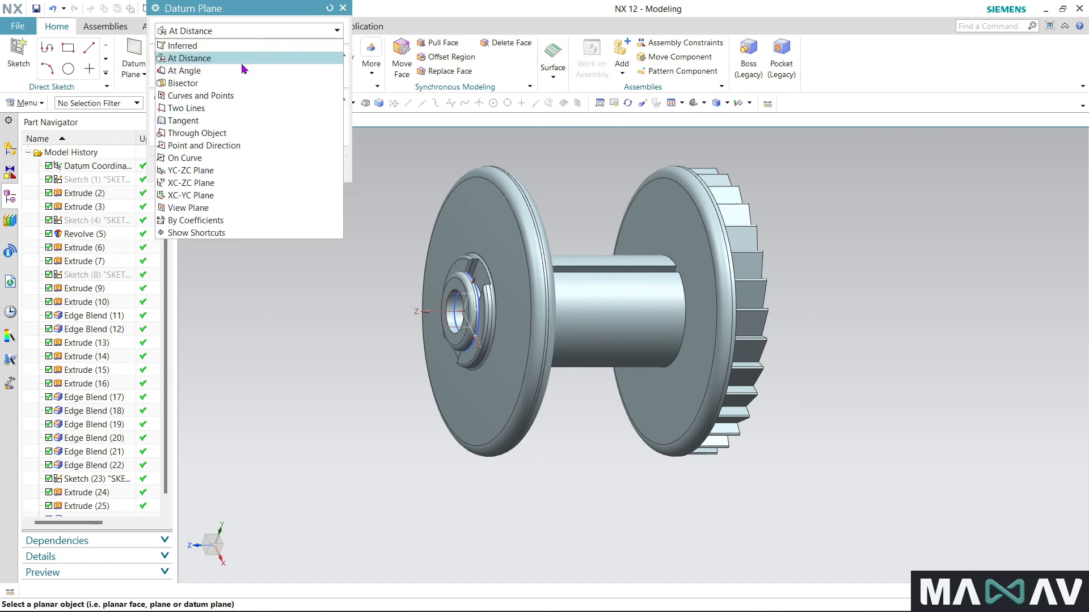
pyautogui.click(217, 85)
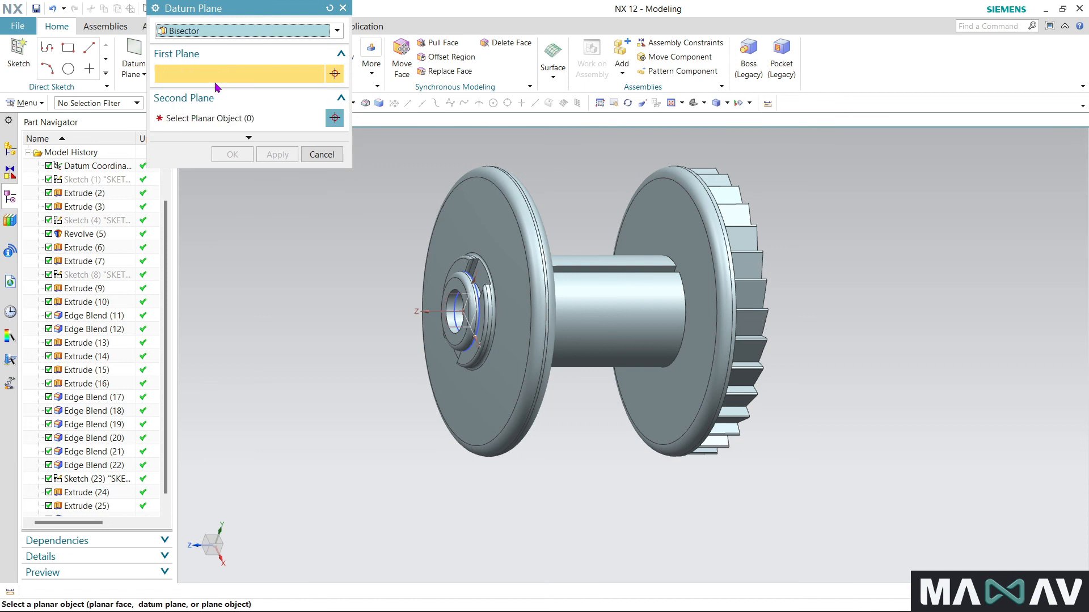
pyautogui.scroll(3, 478, 321)
pyautogui.click(481, 322)
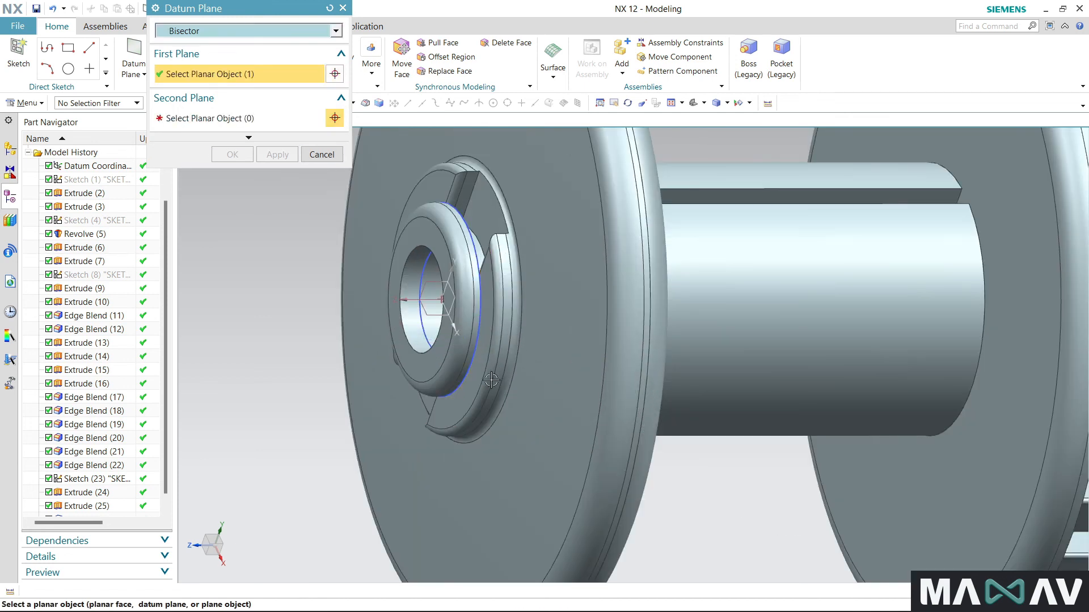
pyautogui.scroll(-3, 357, 311)
pyautogui.moveTo(615, 480); pyautogui.dragTo(562, 261, button='middle')
pyautogui.click(566, 250)
pyautogui.moveTo(249, 456); pyautogui.dragTo(253, 411, button='middle')
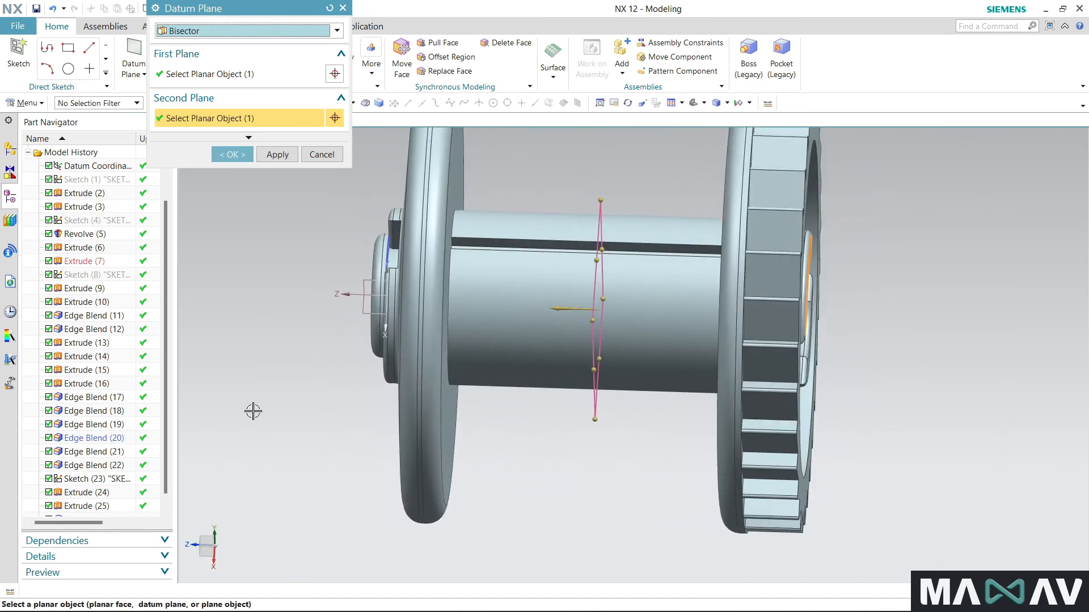
pyautogui.click(233, 155)
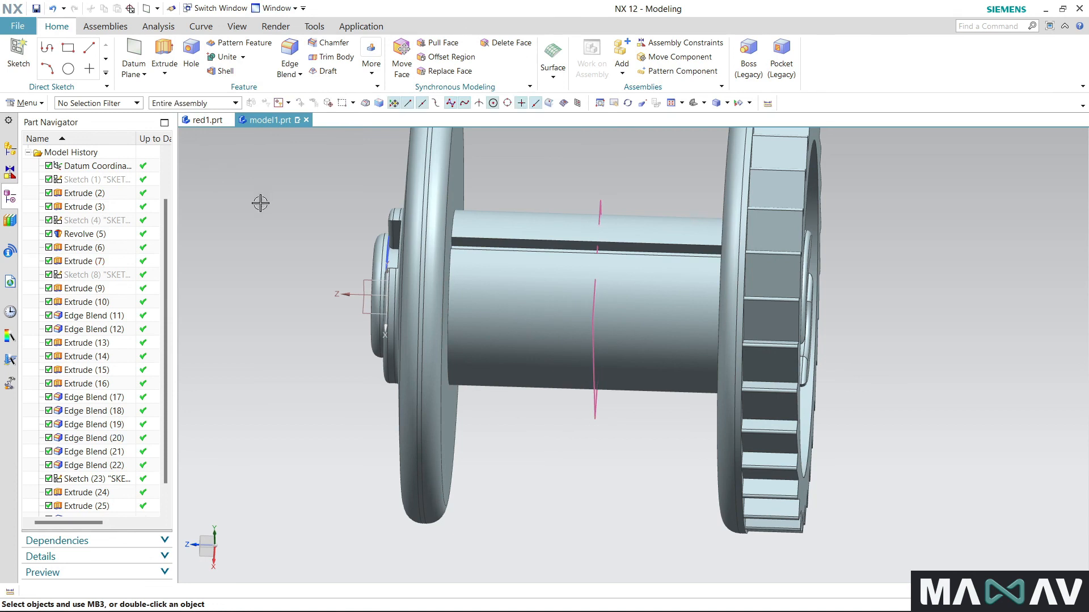
# - Mirror the collared bushing body across the mid-spool datum plane with Mirror Geometry
pyautogui.moveTo(294, 281); pyautogui.dragTo(346, 266, button='middle')
pyautogui.click(371, 57)
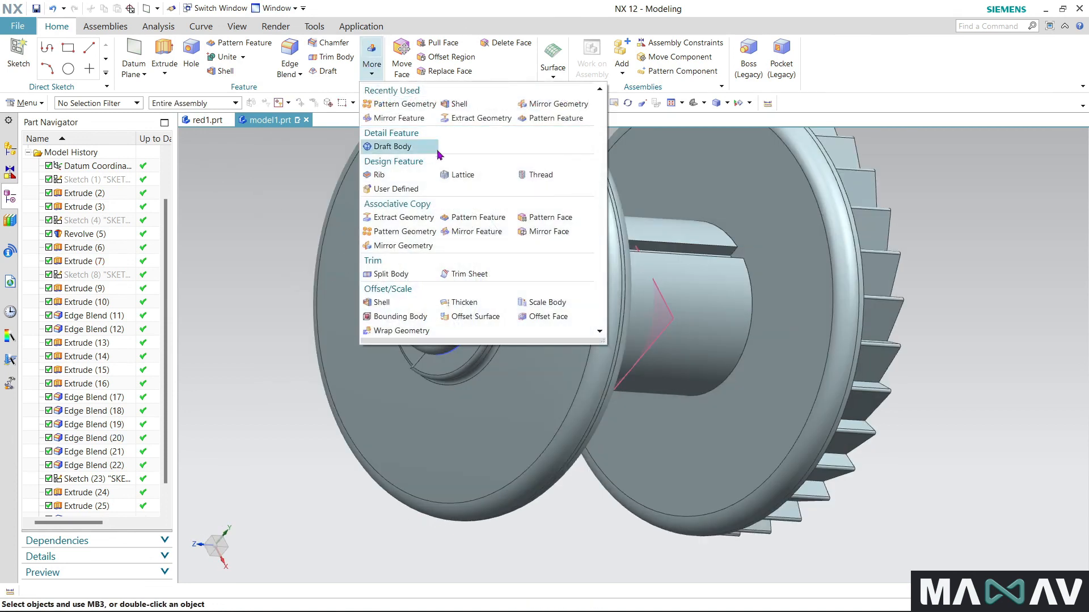
pyautogui.click(558, 105)
pyautogui.click(456, 262)
pyautogui.click(211, 90)
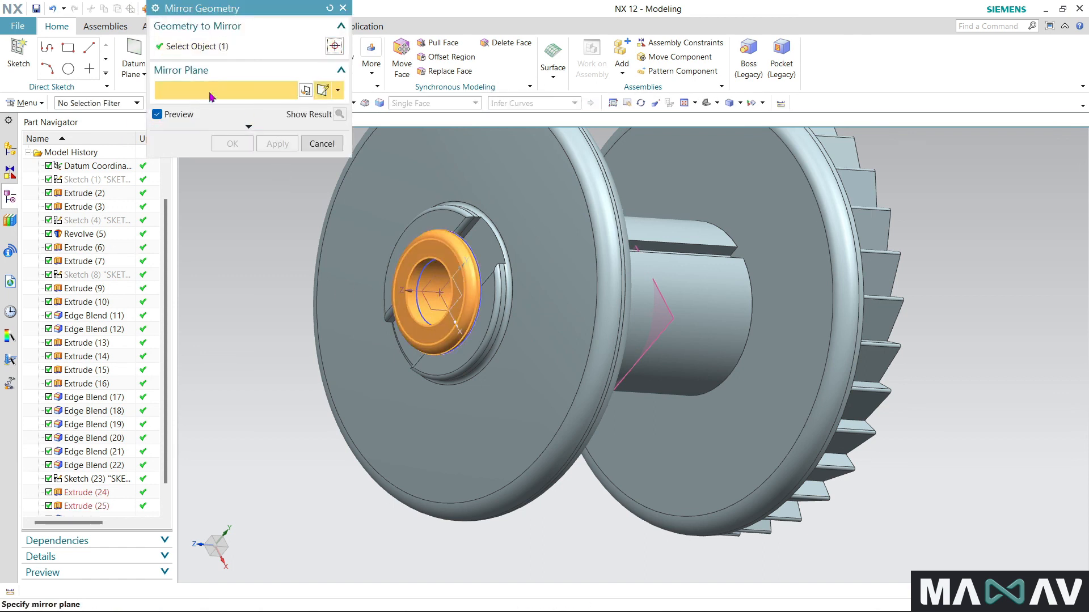
pyautogui.click(667, 326)
pyautogui.moveTo(553, 563); pyautogui.dragTo(257, 256, button='middle')
pyautogui.click(229, 144)
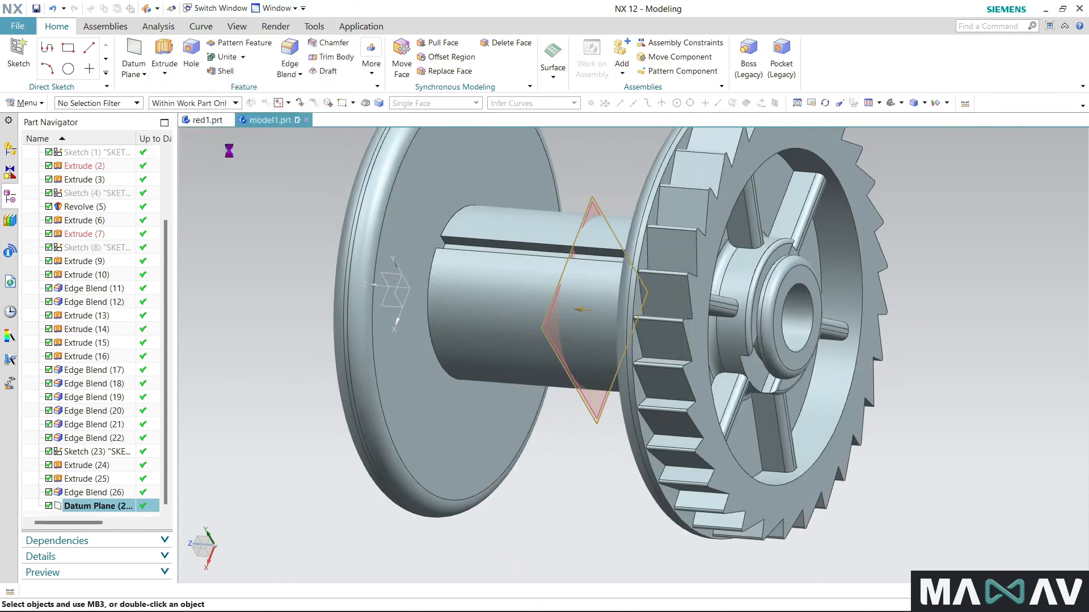
# - Assign the face color White to the mirrored bushing in the toothed flange's hub
pyautogui.moveTo(530, 486); pyautogui.dragTo(340, 465, button='middle')
pyautogui.moveTo(223, 390); pyautogui.dragTo(339, 353, button='middle')
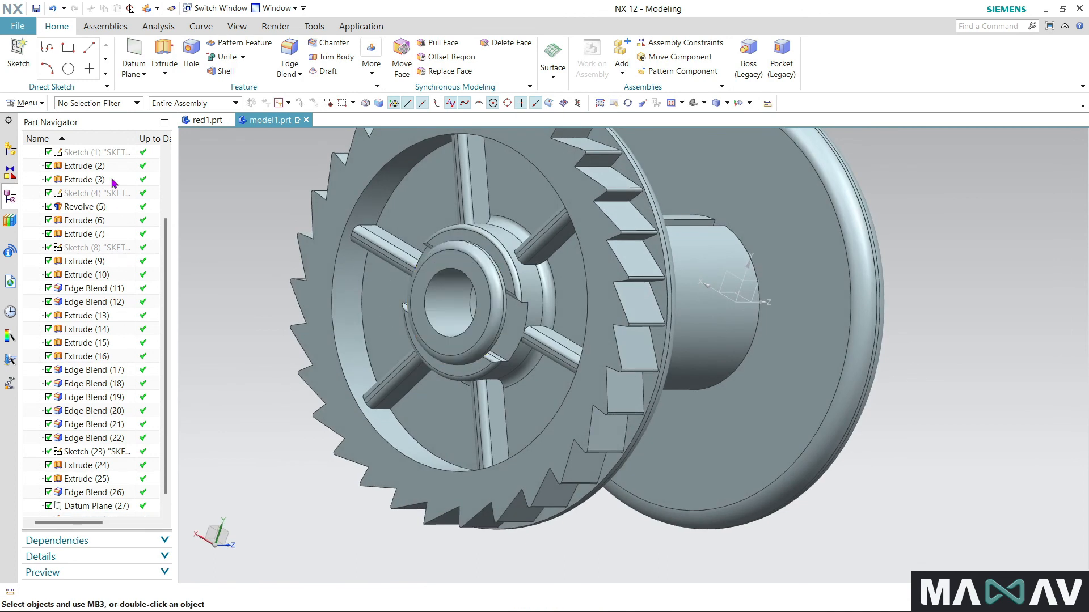
pyautogui.scroll(-3, 299, 288)
pyautogui.click(237, 26)
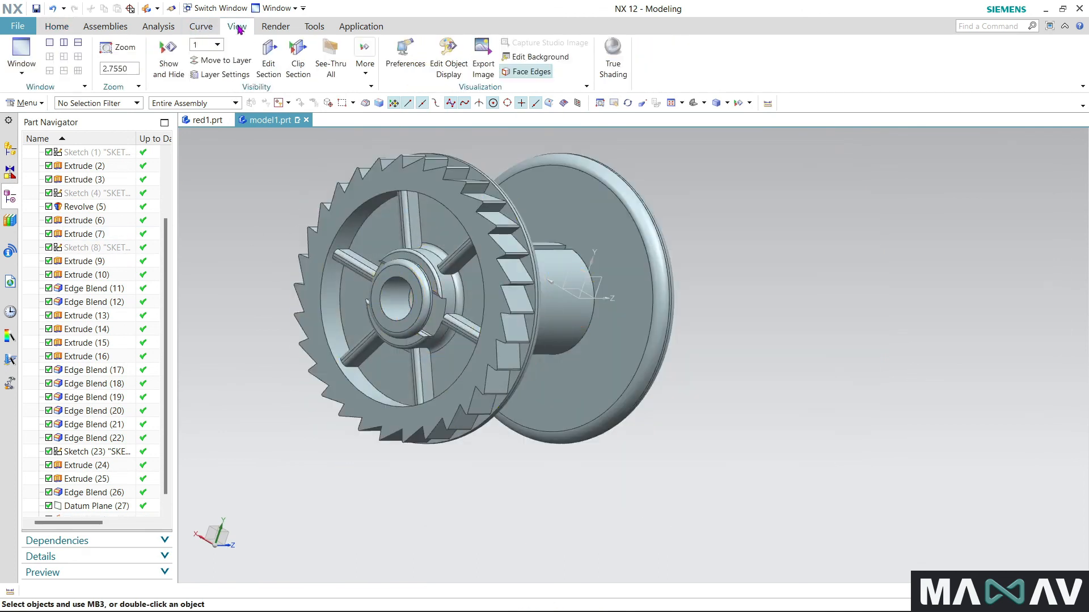
pyautogui.rightClick(402, 279)
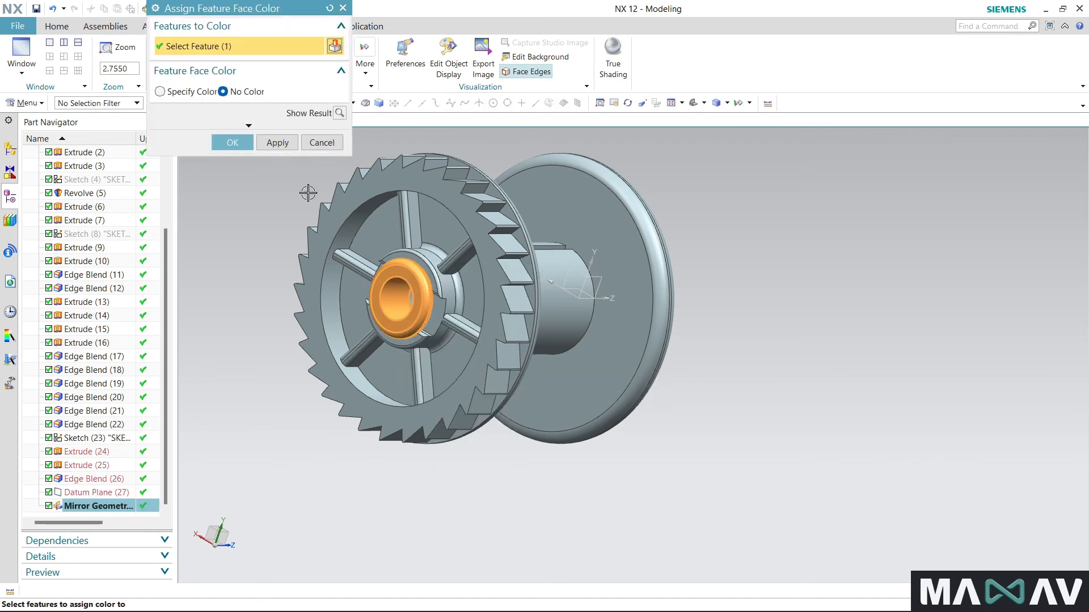
pyautogui.click(161, 91)
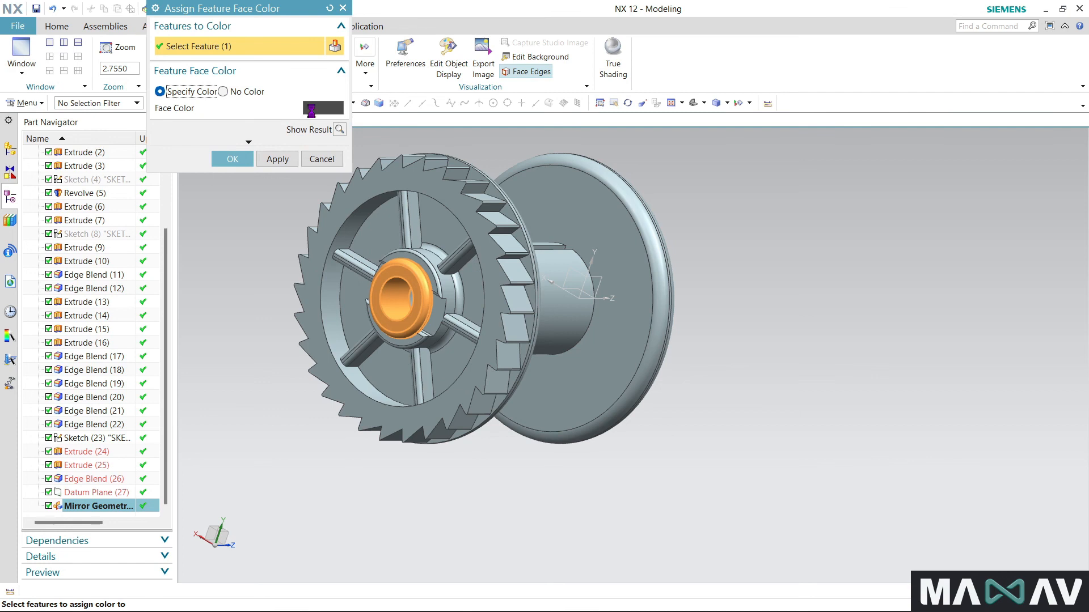
pyautogui.click(313, 113)
pyautogui.click(305, 85)
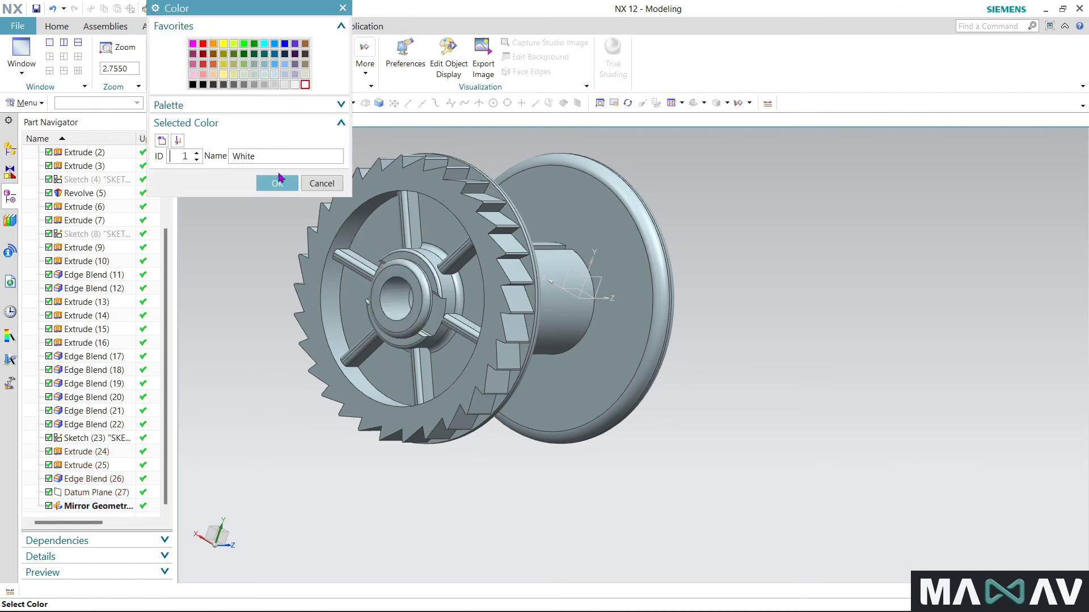
pyautogui.click(276, 183)
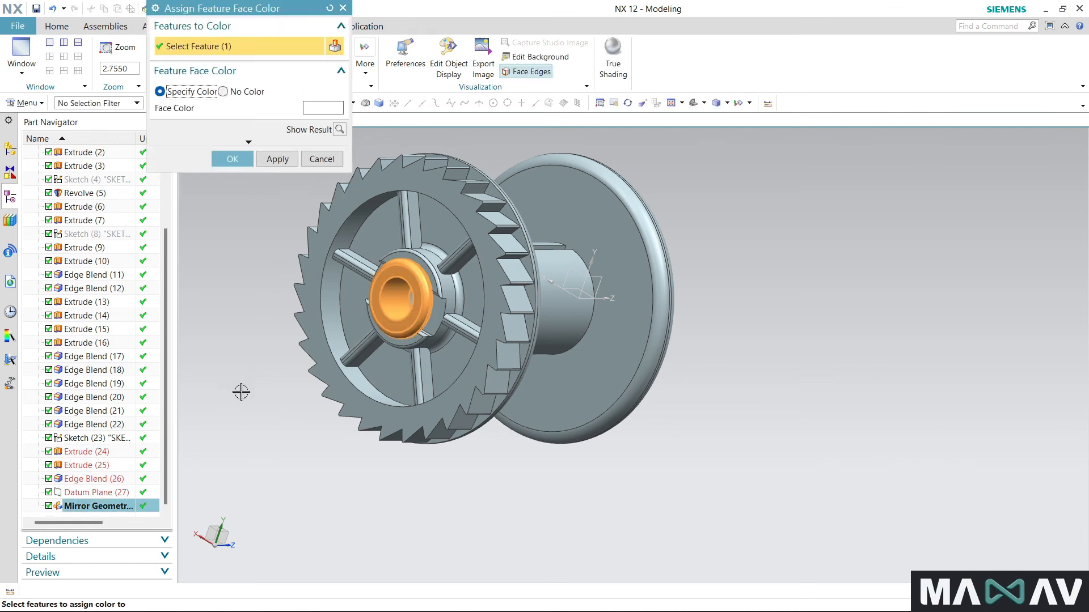
pyautogui.click(250, 163)
pyautogui.moveTo(231, 216); pyautogui.dragTo(393, 307, button='middle')
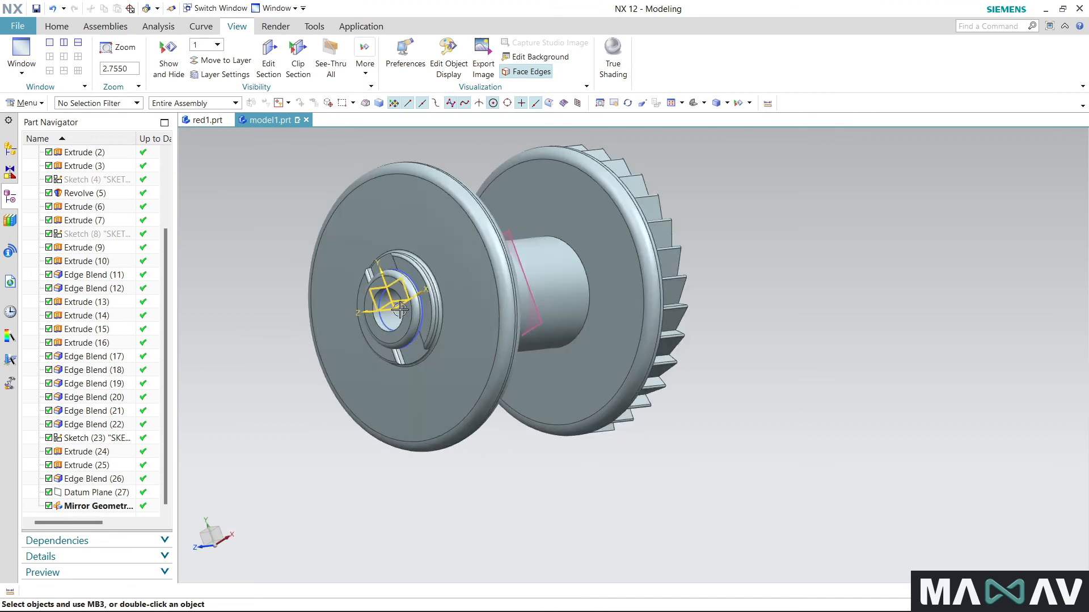
pyautogui.scroll(5, 449, 266)
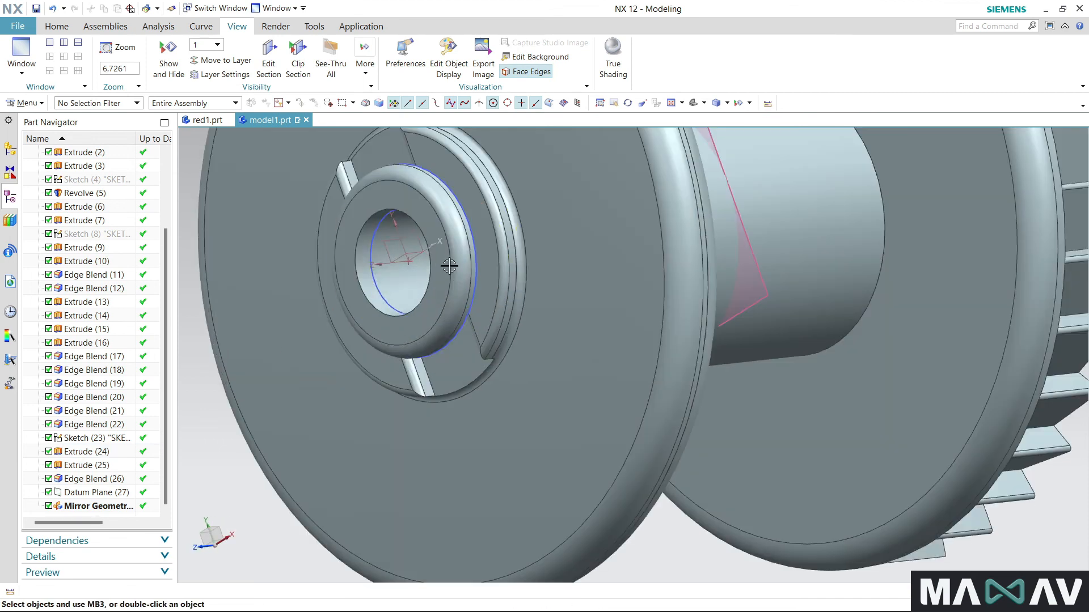
pyautogui.click(455, 262)
pyautogui.click(439, 275)
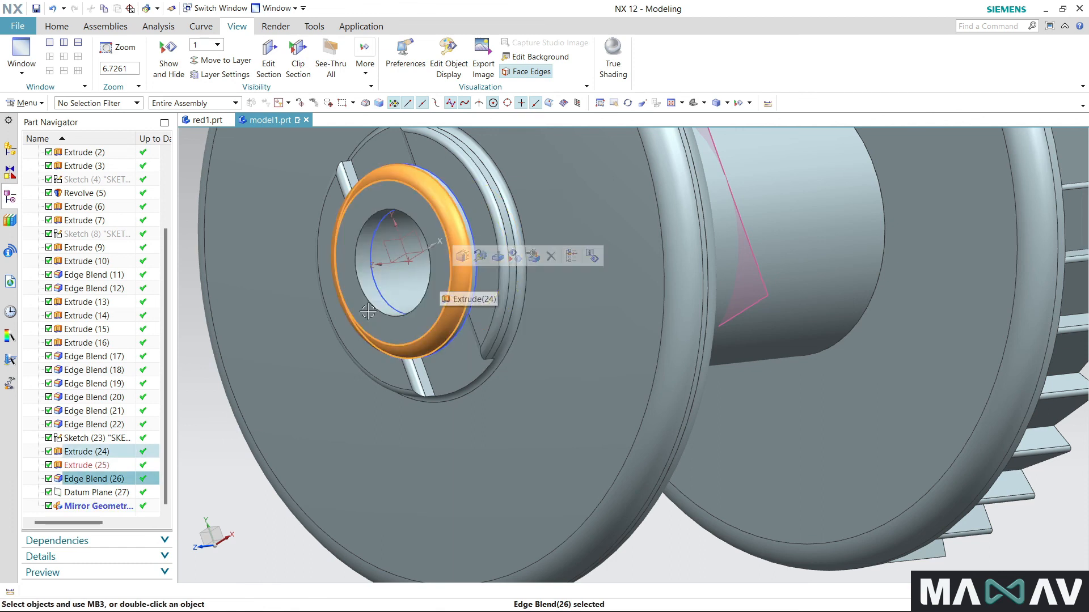
pyautogui.press('Escape')
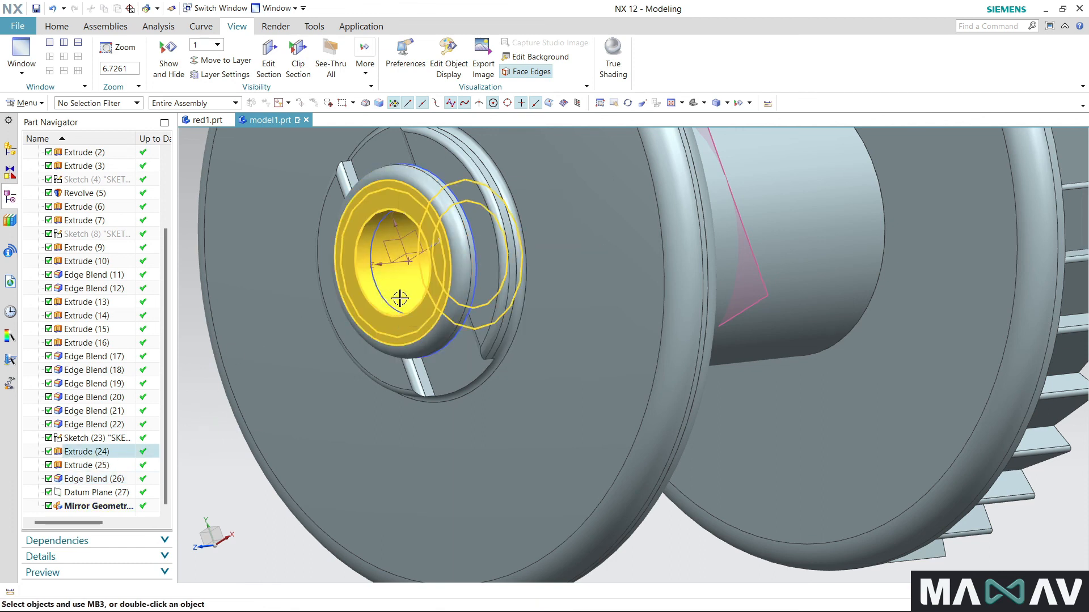
pyautogui.rightClick(399, 299)
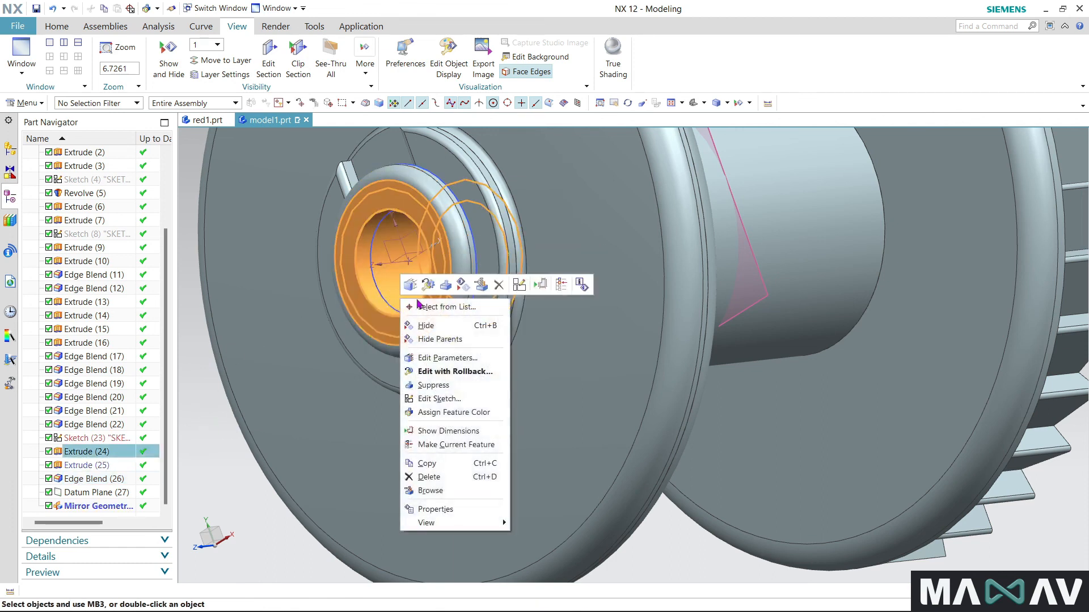
pyautogui.click(445, 420)
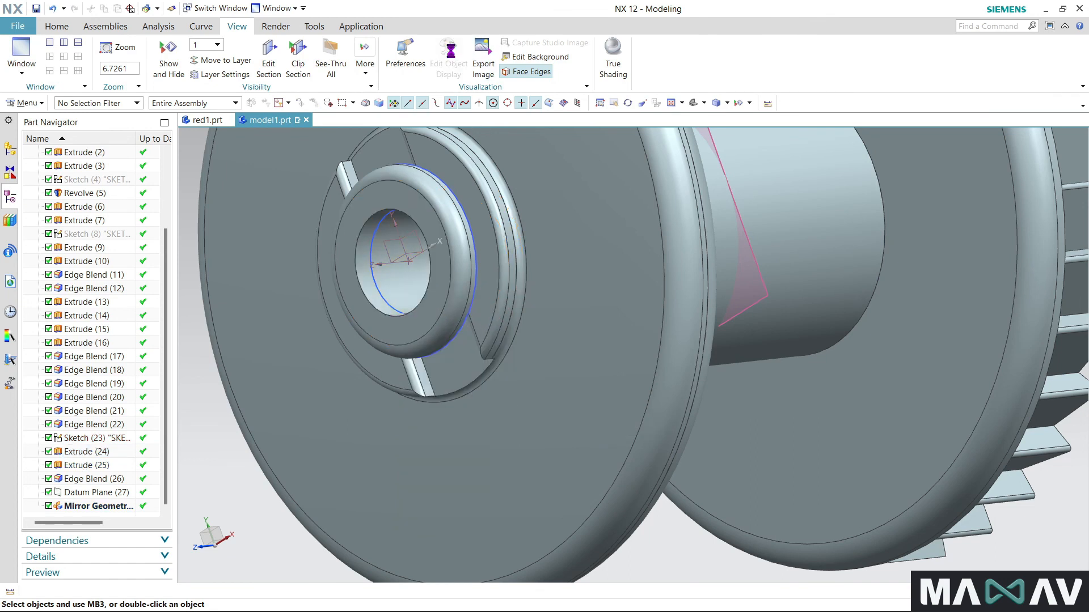
# - Set the object display color of the plain-flange bushing body to White
pyautogui.click(438, 268)
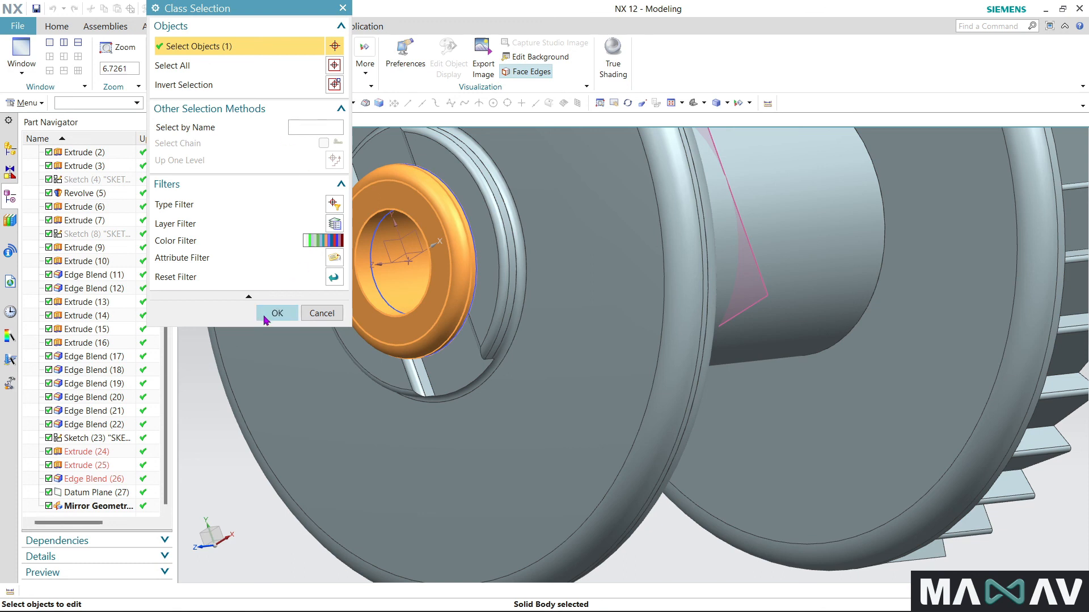
pyautogui.click(278, 313)
pyautogui.click(310, 88)
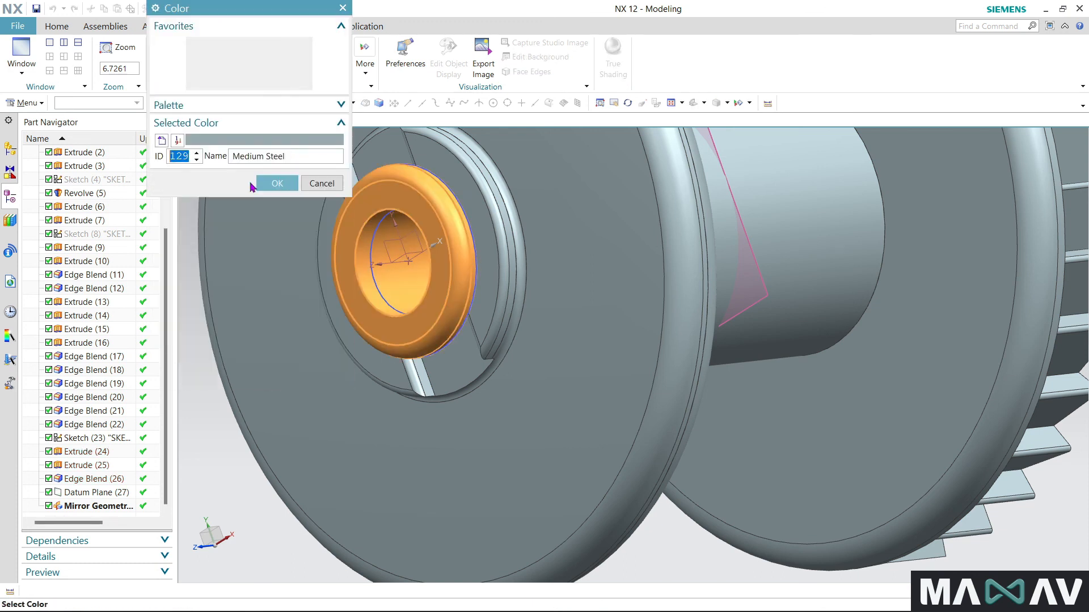
pyautogui.click(306, 85)
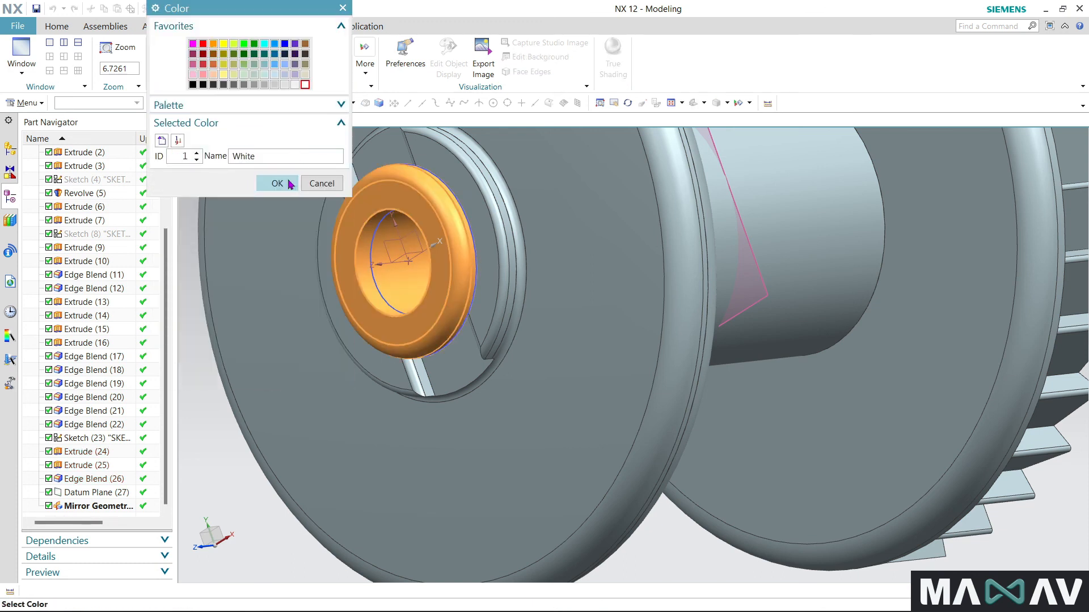
pyautogui.click(277, 183)
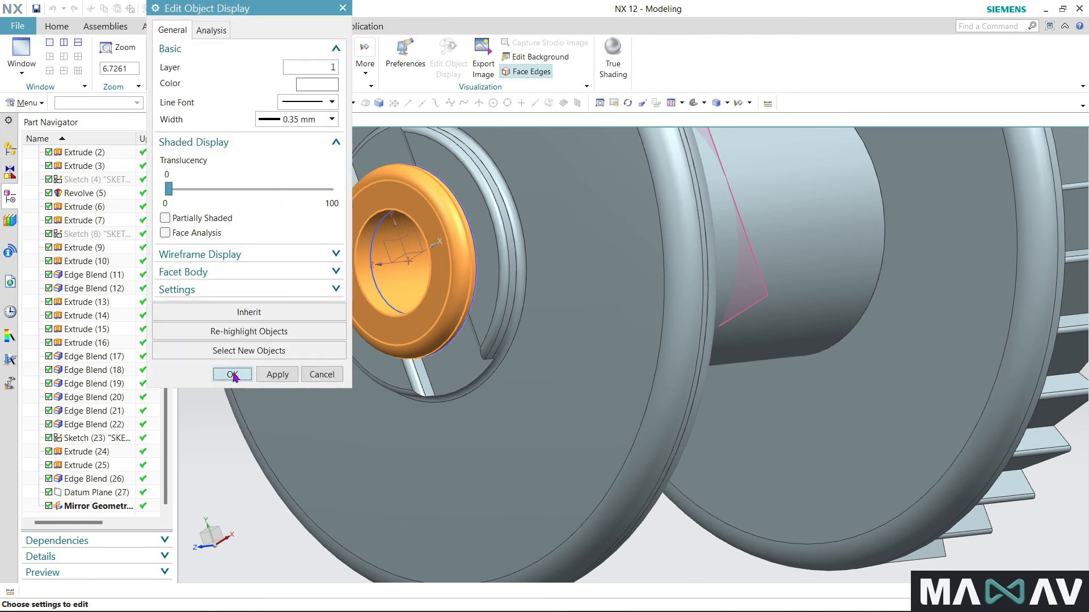
pyautogui.click(233, 374)
# - Set the object display color of the main spool body, including both flanges and the teeth, to red
pyautogui.scroll(-4, 316, 333)
pyautogui.moveTo(386, 385); pyautogui.dragTo(401, 499, button='middle')
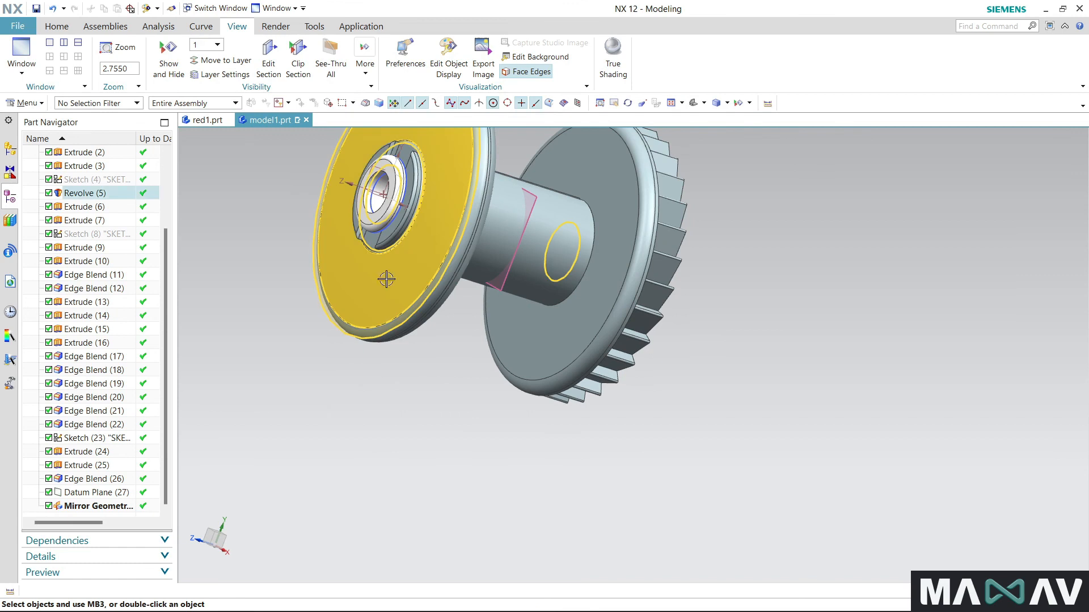
pyautogui.click(456, 52)
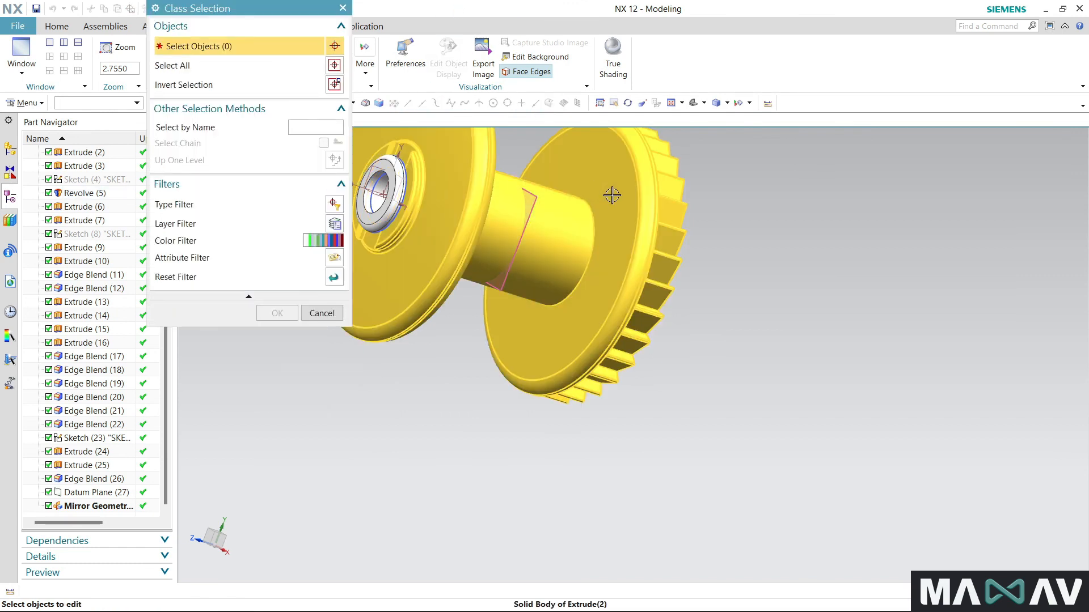
pyautogui.click(611, 194)
pyautogui.click(265, 314)
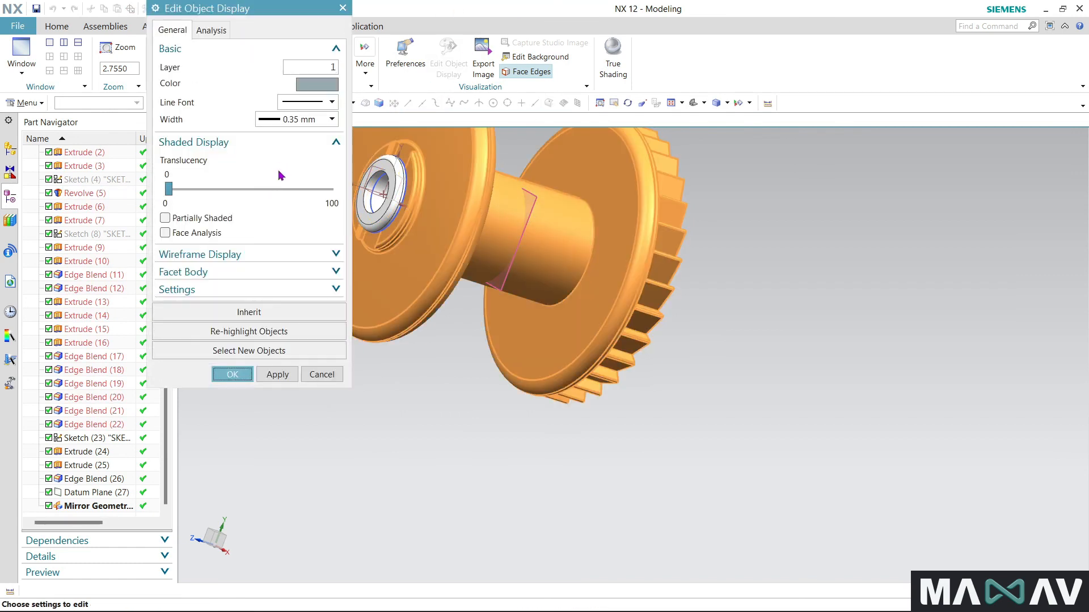
pyautogui.click(307, 83)
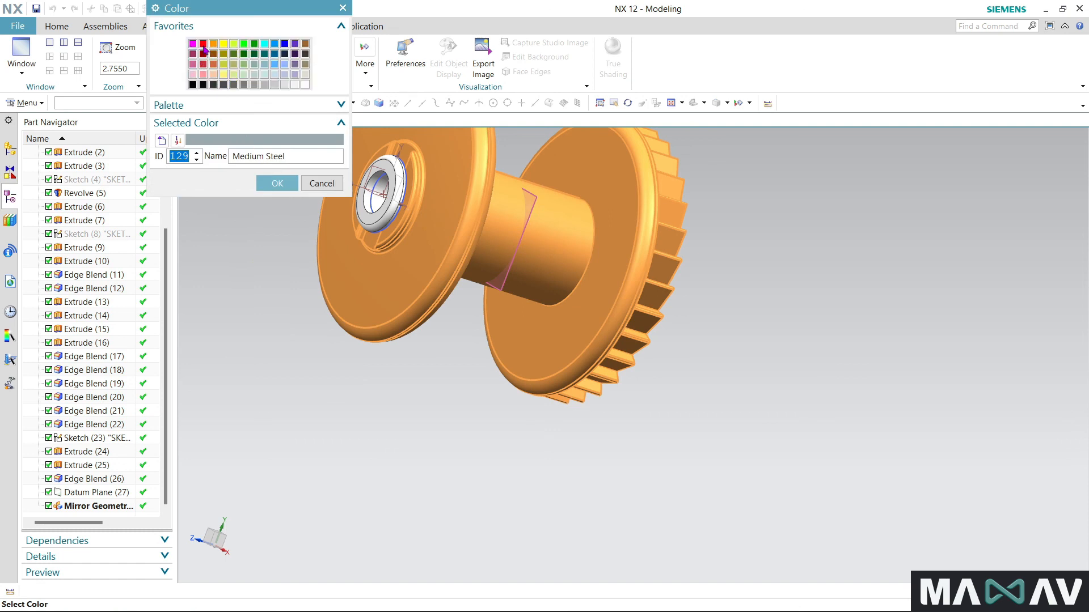
pyautogui.click(203, 46)
pyautogui.click(277, 183)
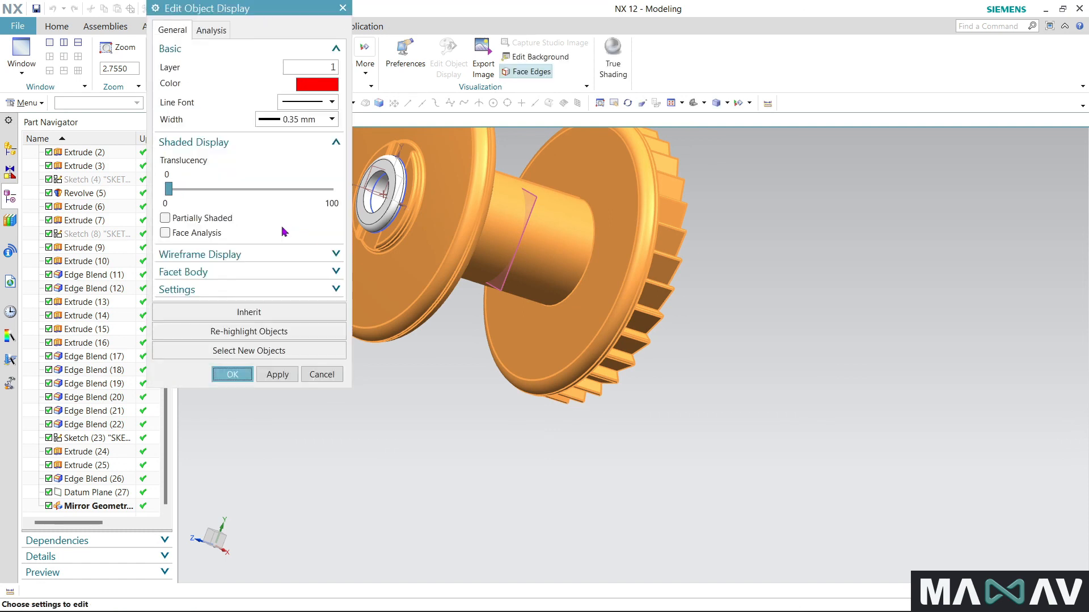
pyautogui.click(238, 371)
# - Inspect the colored spool from both flange ends and the side, checking the bushings seated in each hub
pyautogui.moveTo(348, 409); pyautogui.dragTo(301, 508, button='middle')
pyautogui.scroll(-1, 303, 468)
pyautogui.moveTo(303, 468); pyautogui.dragTo(358, 453, button='middle')
pyautogui.moveTo(444, 520); pyautogui.dragTo(507, 259, button='middle')
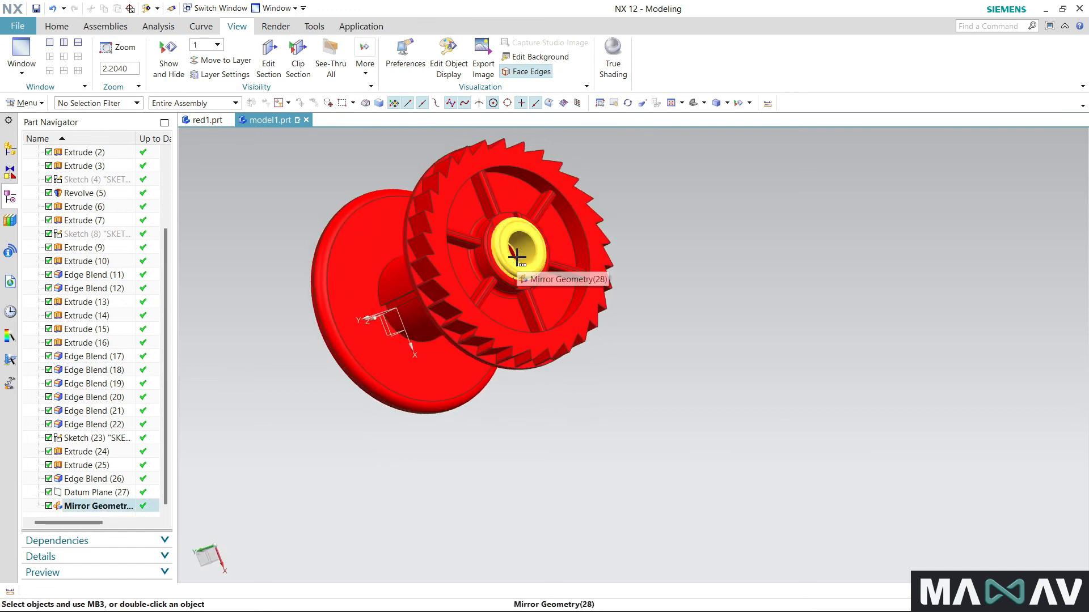
pyautogui.scroll(2, 566, 230)
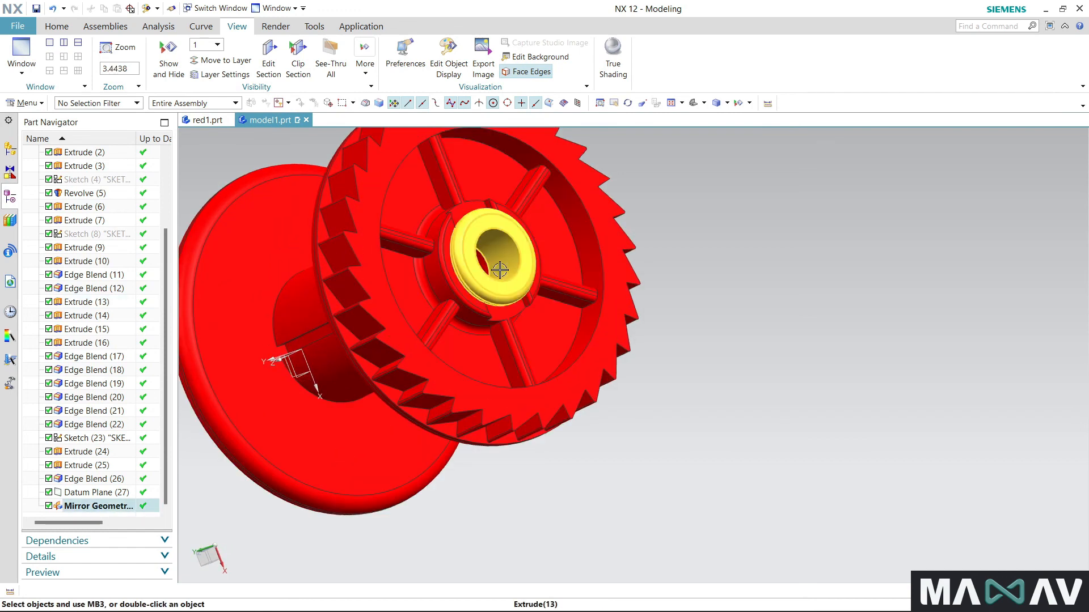
pyautogui.scroll(-3, 671, 236)
pyautogui.moveTo(524, 417); pyautogui.dragTo(653, 400, button='middle')
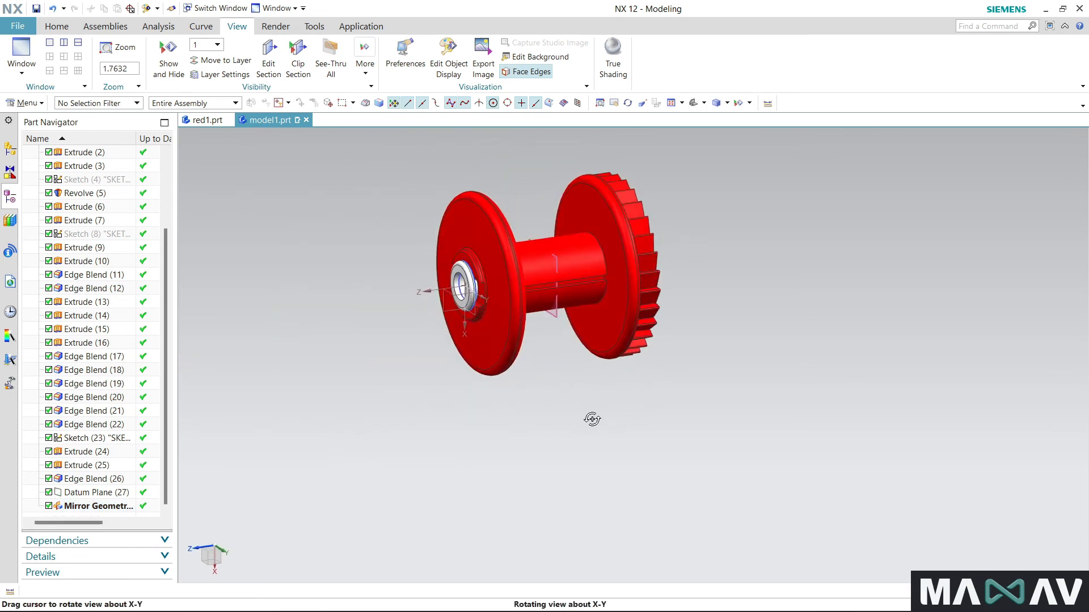
pyautogui.moveTo(578, 413); pyautogui.dragTo(607, 406, button='middle')
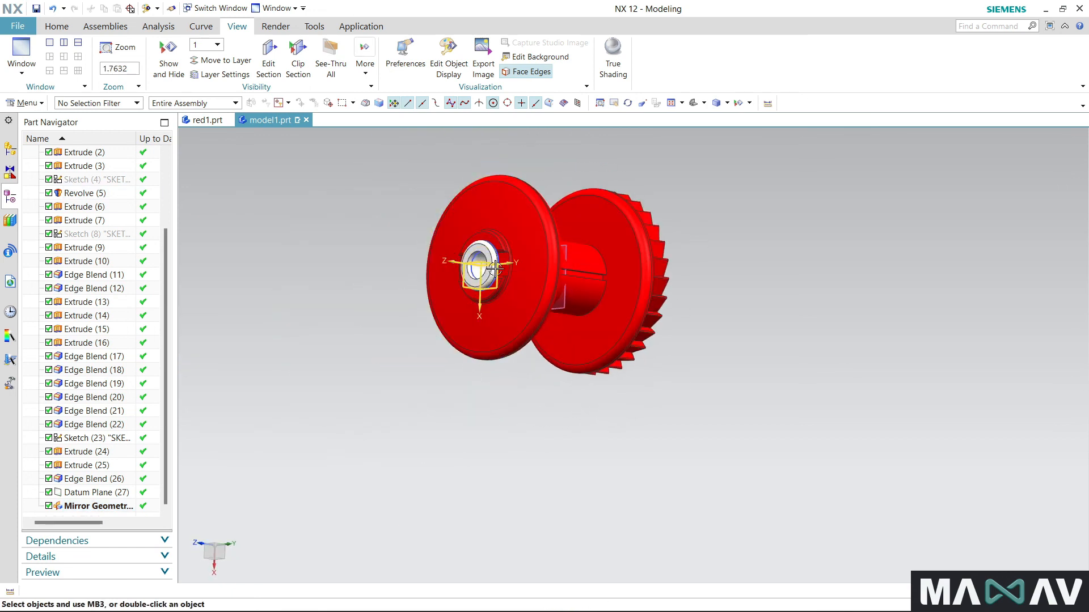
pyautogui.scroll(4, 494, 269)
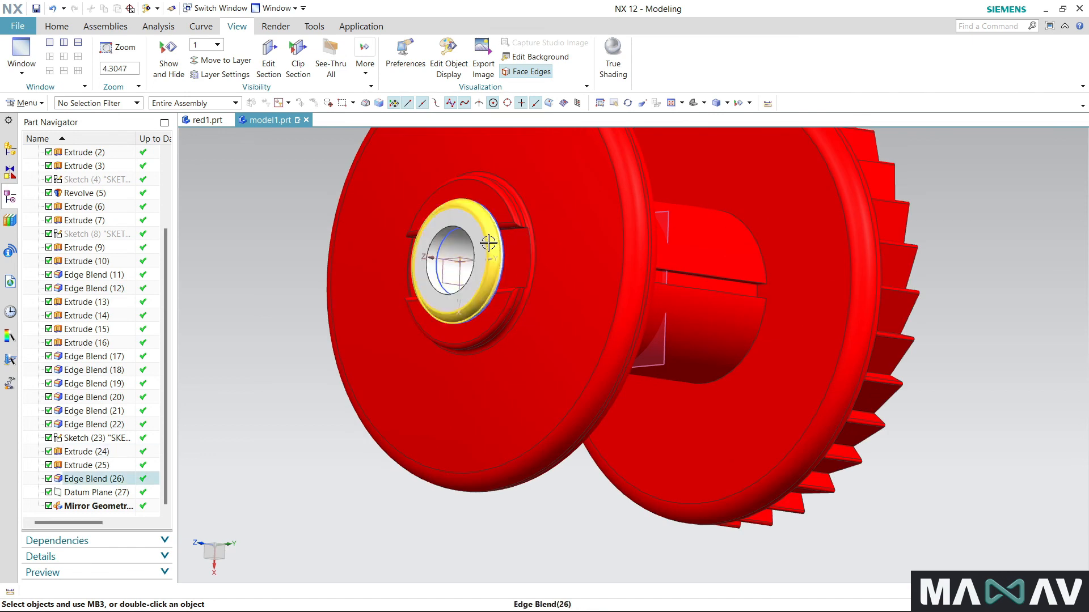
pyautogui.scroll(-3, 489, 242)
pyautogui.moveTo(497, 368); pyautogui.dragTo(478, 464, button='middle')
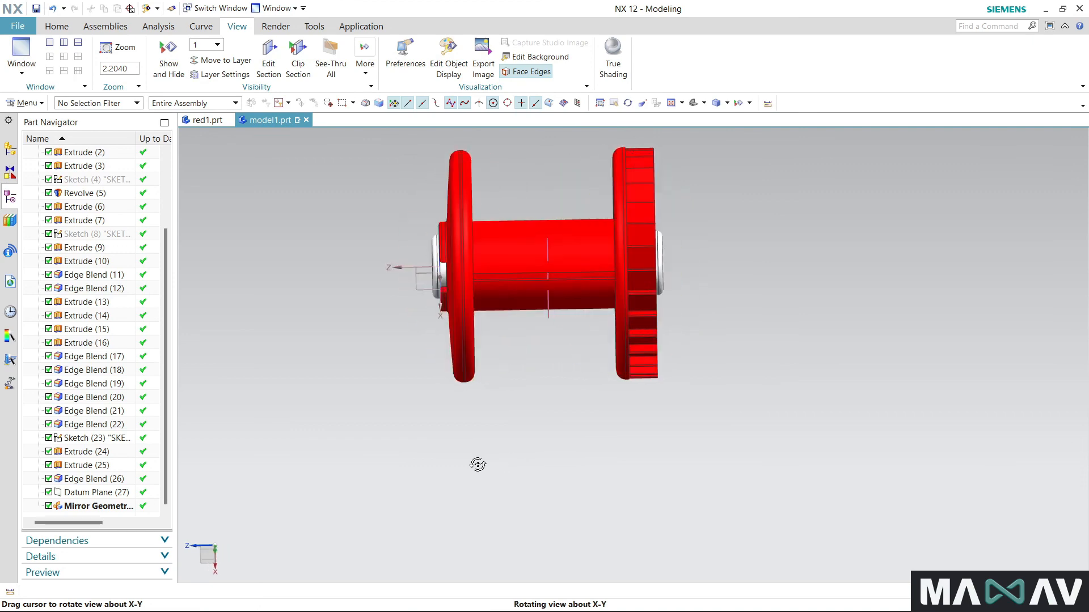